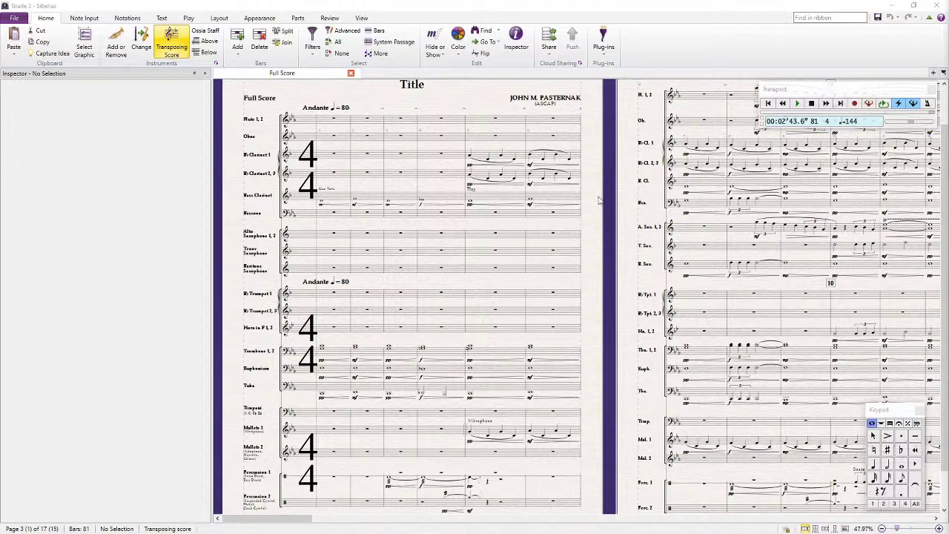
Step: Review the full score from the opening page through to the passage around bar 73
scroll(534, 259, "right", 10)
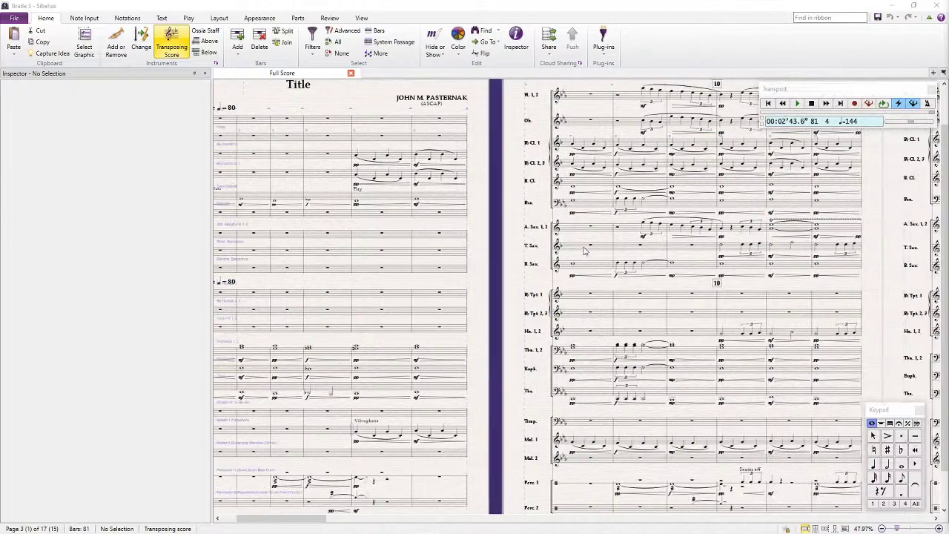
scroll(581, 264, "right", 10)
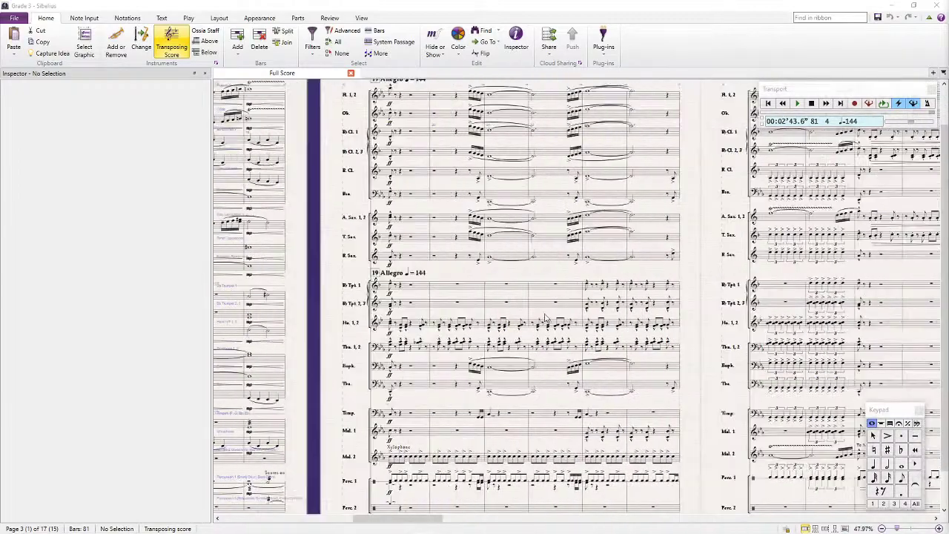
scroll(511, 296, "right", 10)
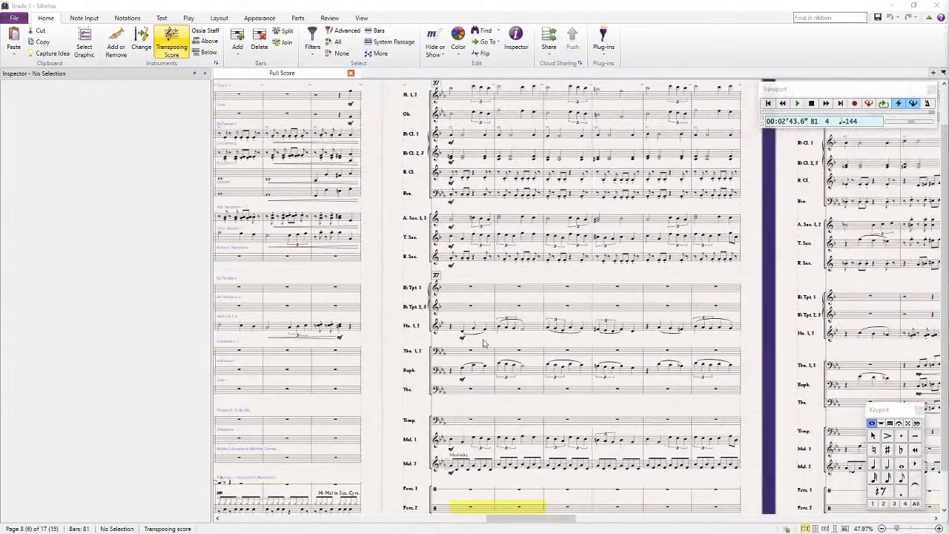
scroll(477, 339, "right", 10)
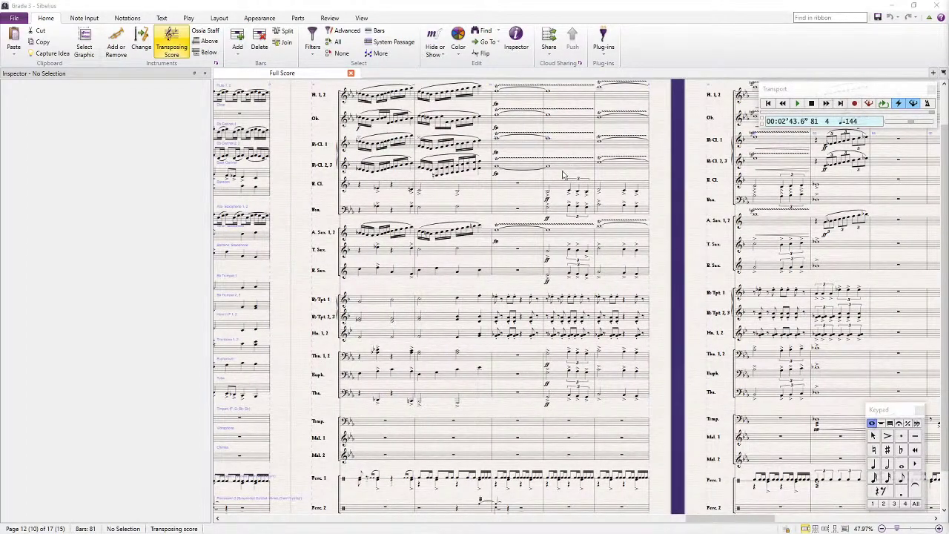
scroll(552, 182, "right", 3)
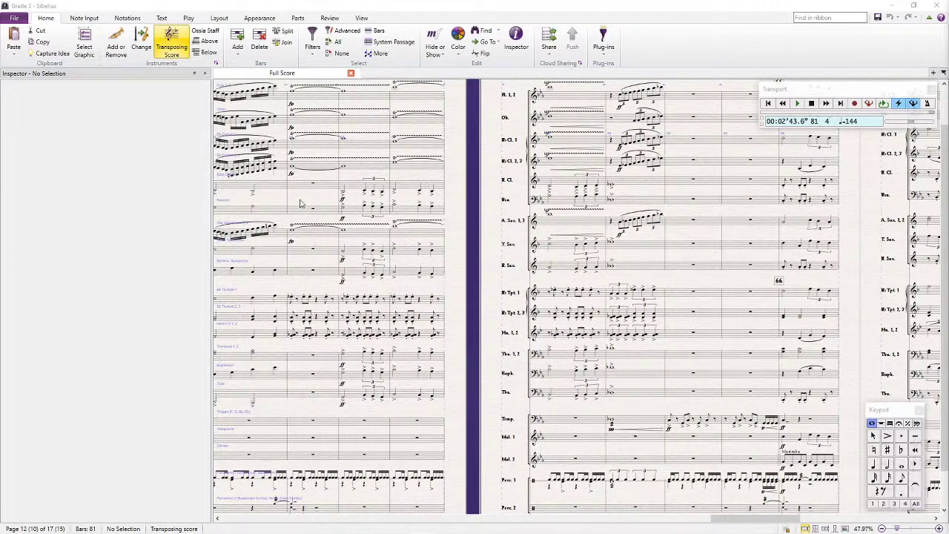
scroll(304, 206, "left", 2)
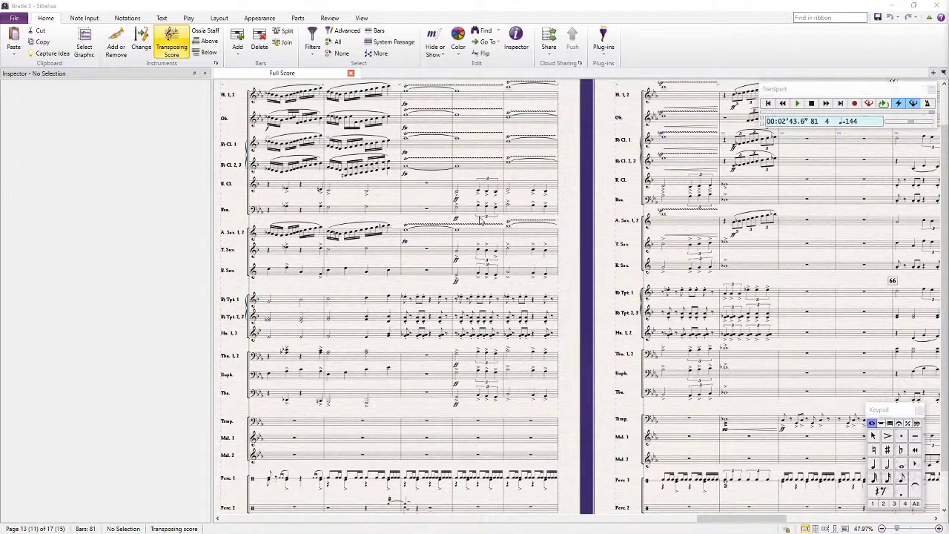
scroll(480, 221, "left", 4)
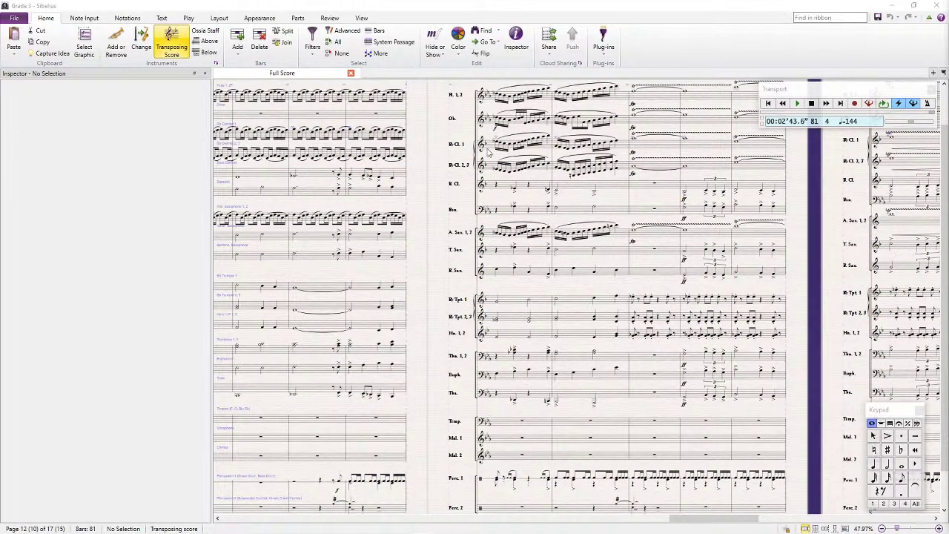
scroll(493, 155, "right", 3)
scroll(518, 192, "right", 4)
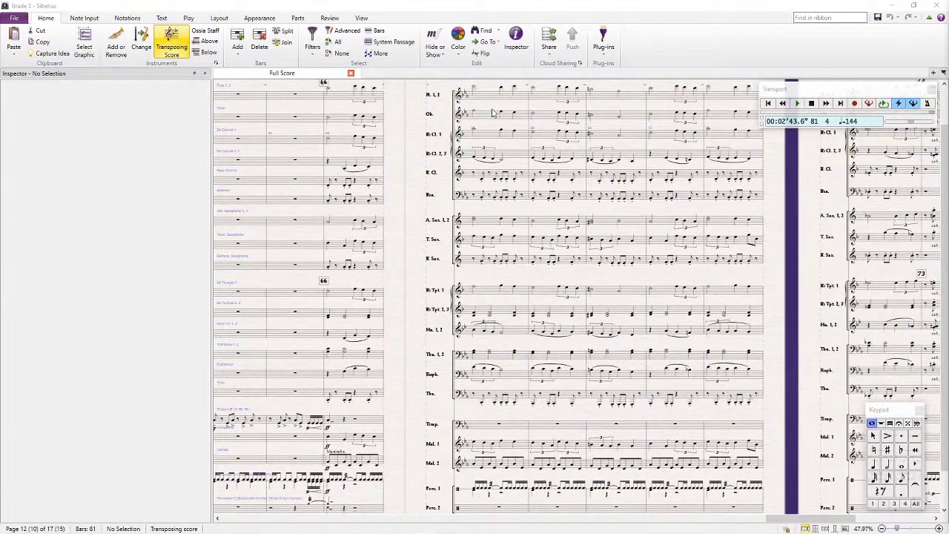
scroll(540, 215, "right", 1)
scroll(539, 215, "right", 5)
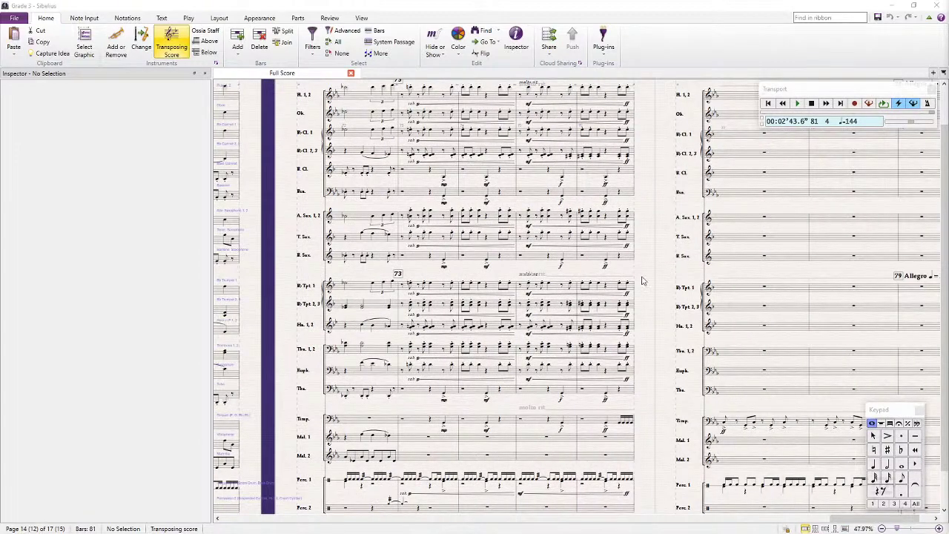
Step: Highlight the timpani passage in bars 73 to 76 for examination and clear the selection
left_click(413, 424)
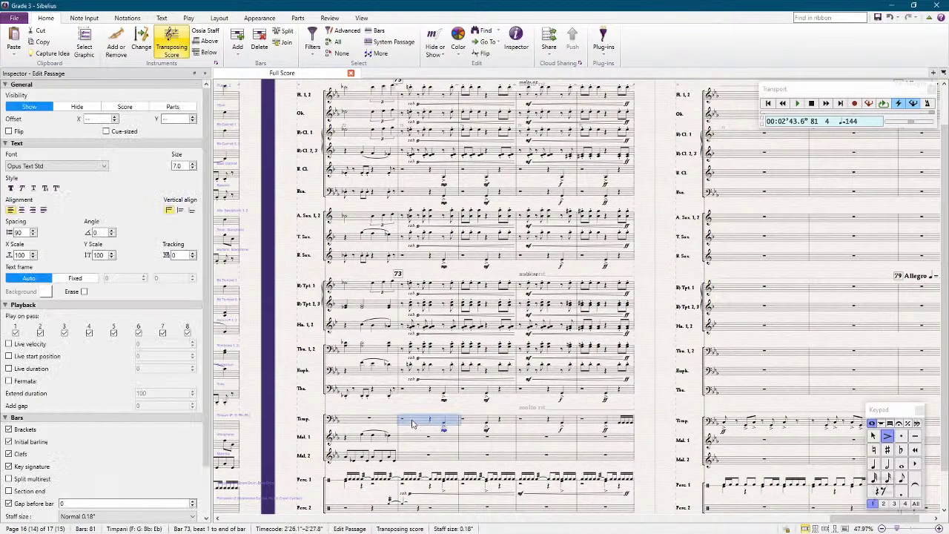
left_click(590, 422, "shift")
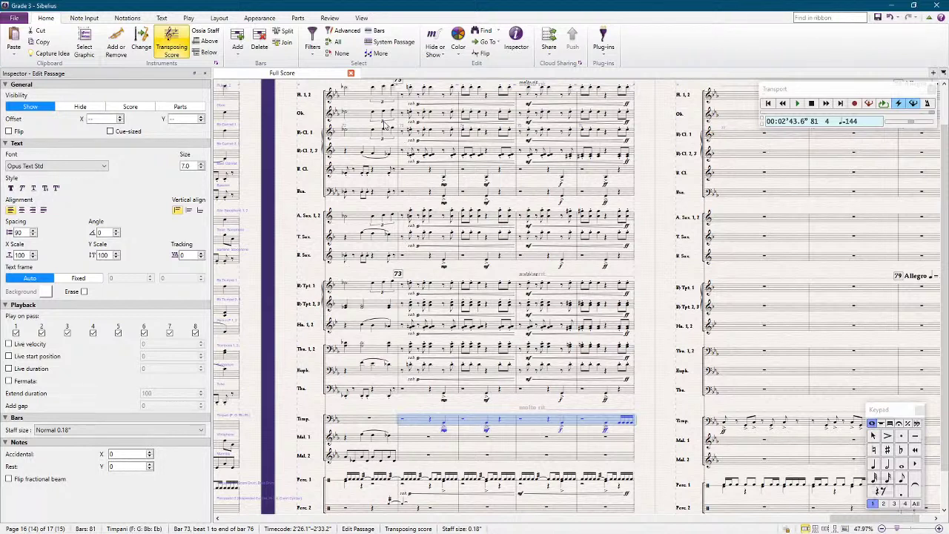
left_click(657, 354)
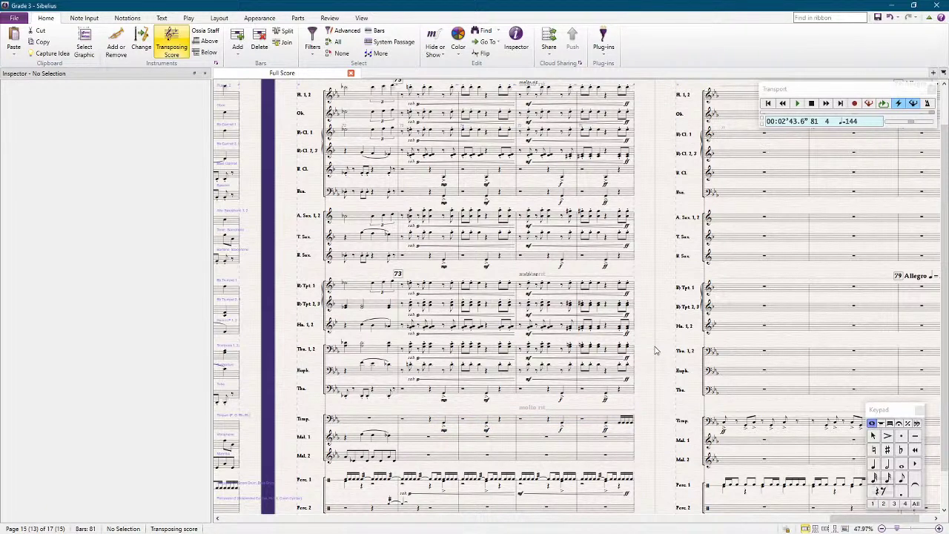
Step: Play the full score from the beginning, adjusting the system volume, and stop playback in the closing bars
scroll(639, 330, "up", 3)
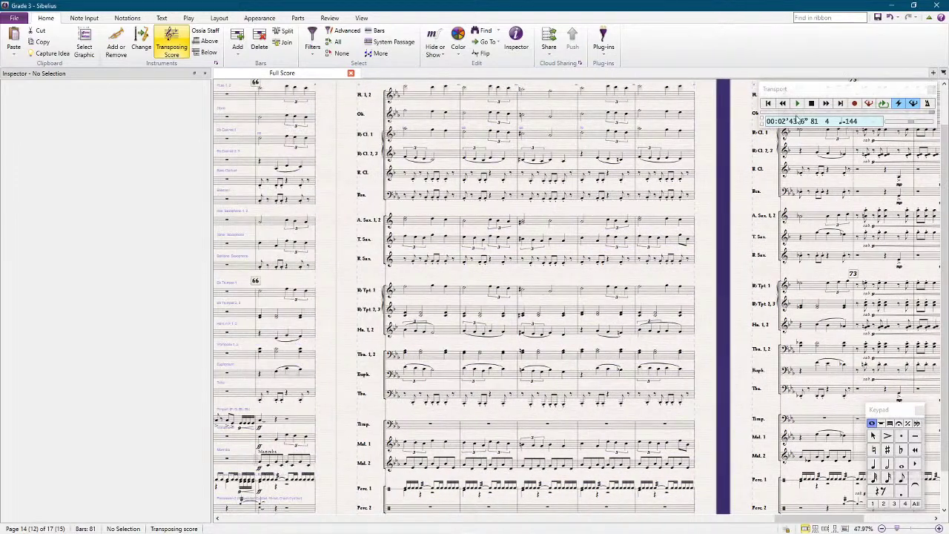
left_click(768, 104)
key("space")
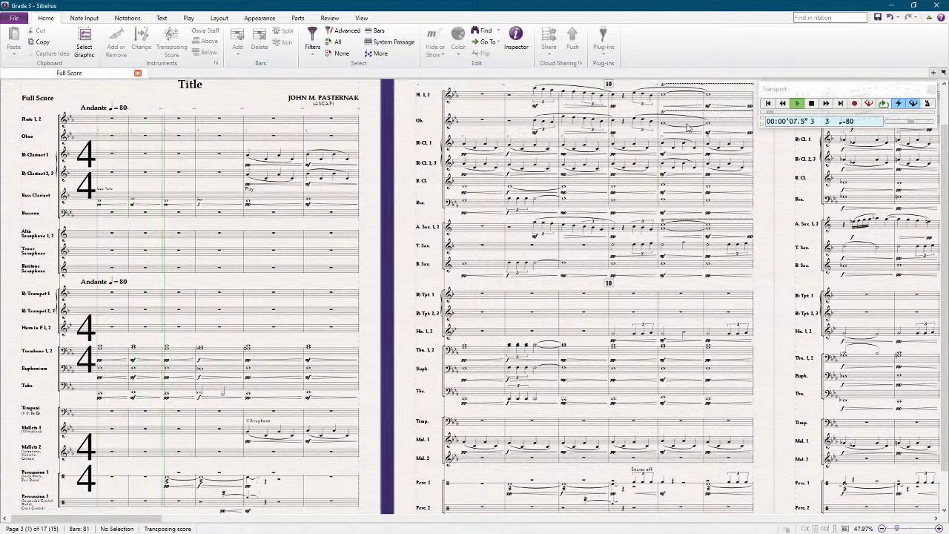
key("XF86AudioLowerVolume")
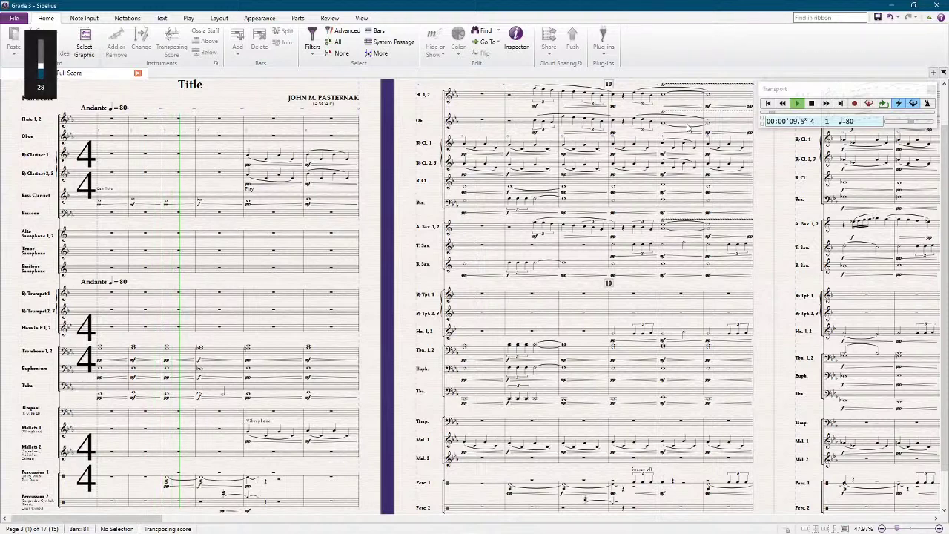
key("XF86AudioRaiseVolume")
key("XF86AudioRaiseVolume")
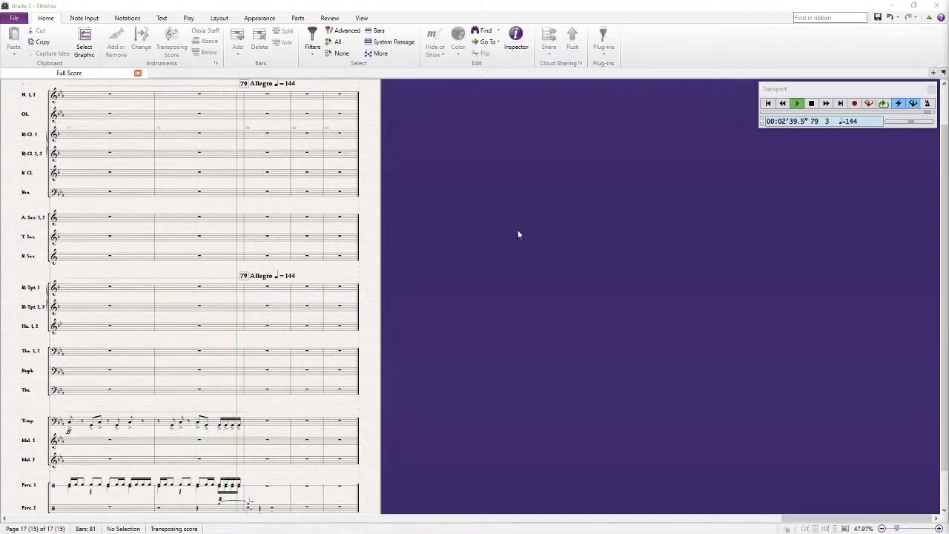
key("space")
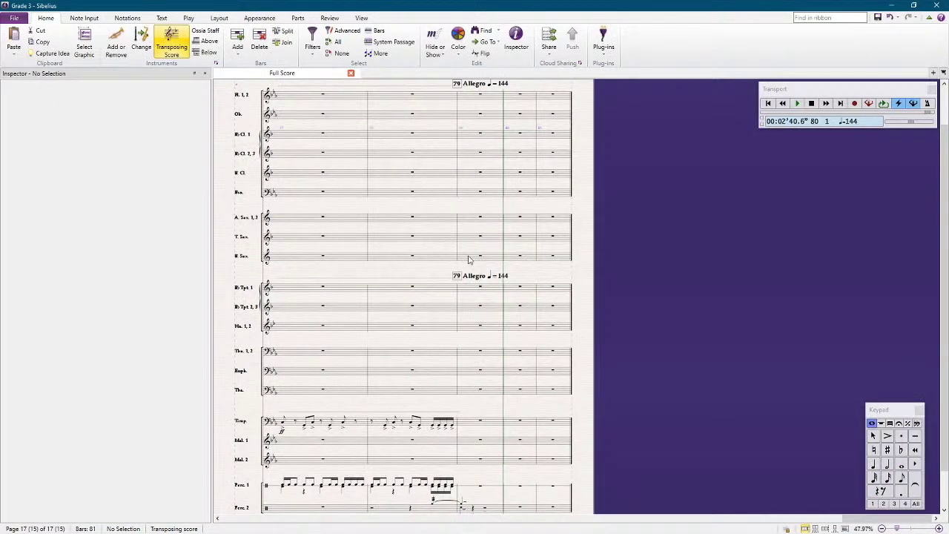
Step: Examine the percussion writing from the closing bars back to about bar 43 and return to the passage around bar 66
scroll(475, 259, "up", 1)
scroll(468, 252, "down", 2)
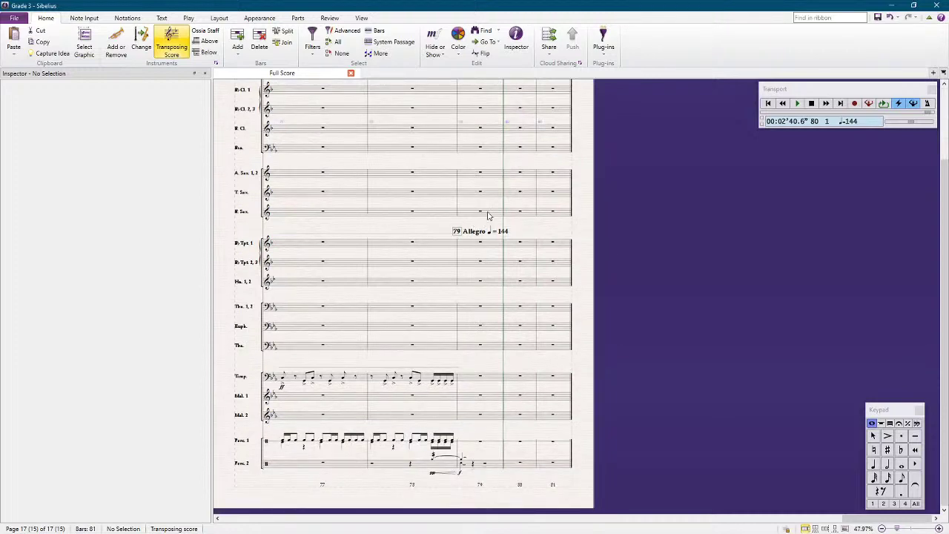
scroll(467, 237, "left", 6)
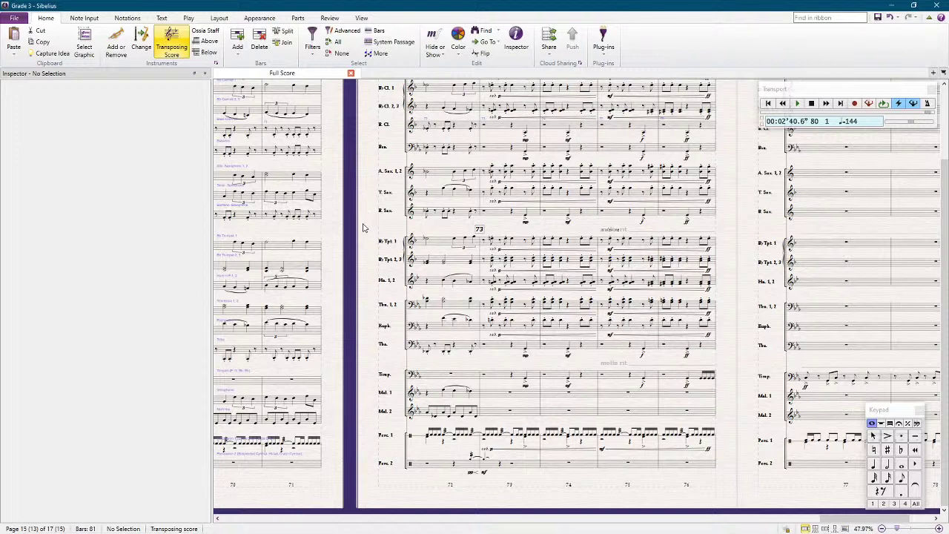
scroll(363, 228, "left", 5)
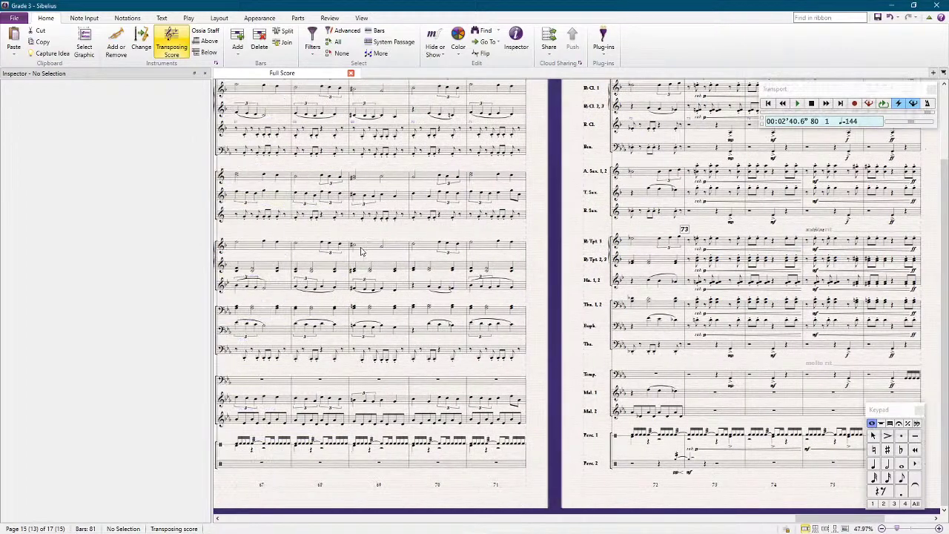
scroll(361, 251, "left", 3)
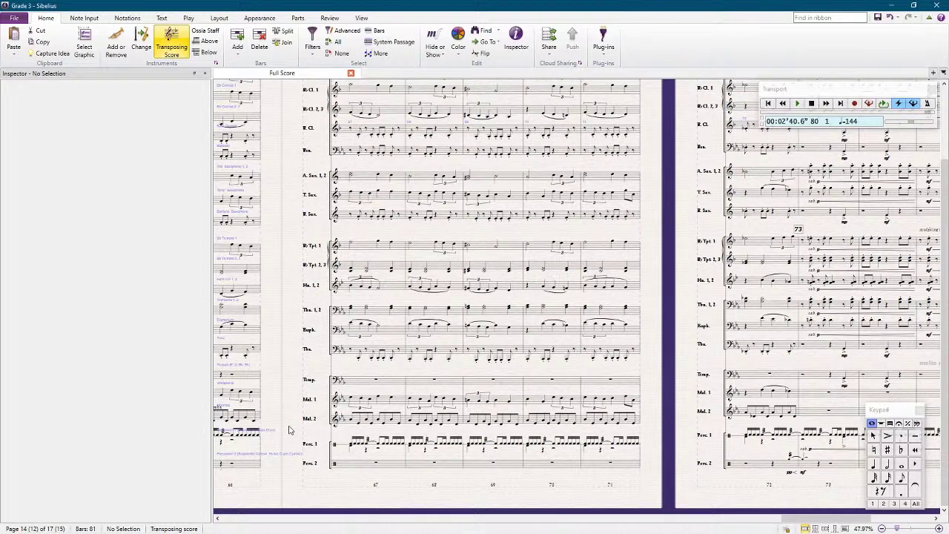
scroll(280, 414, "left", 2)
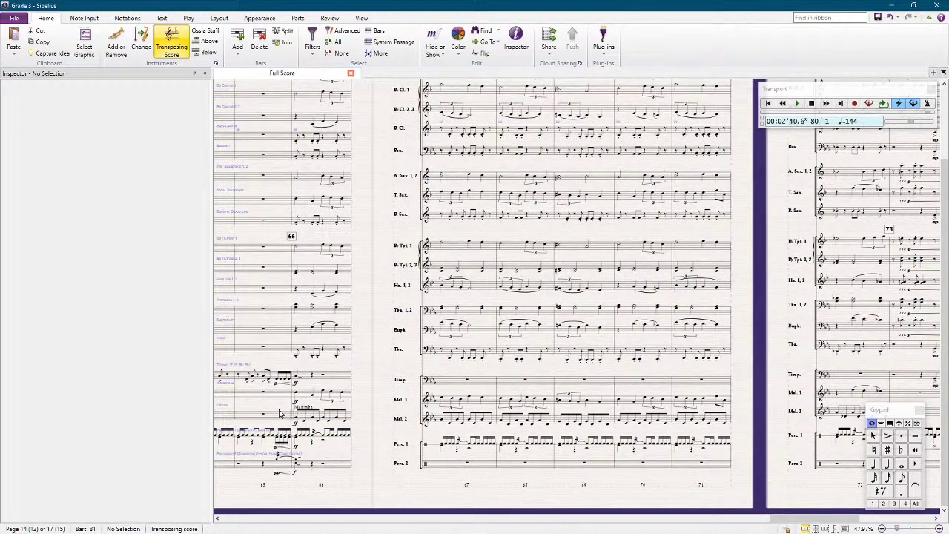
scroll(280, 413, "left", 5)
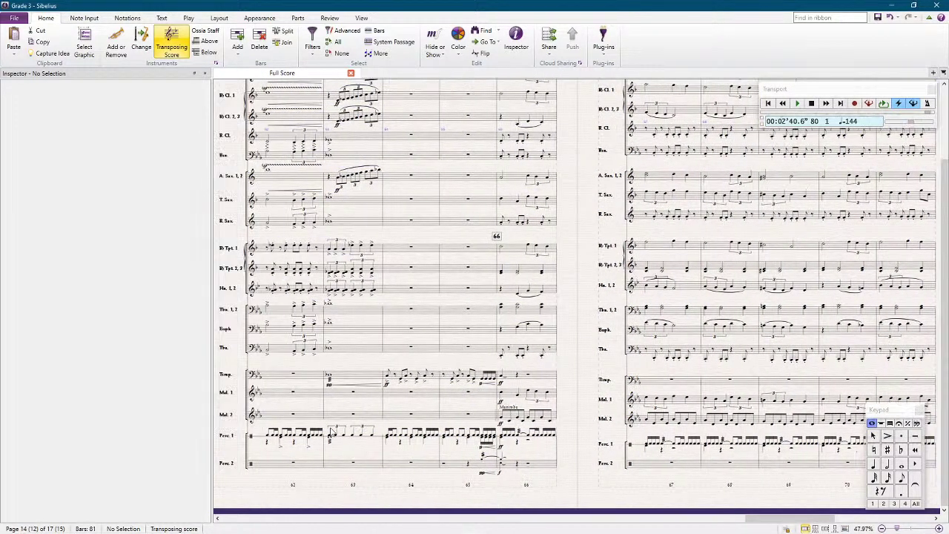
scroll(333, 433, "left", 6)
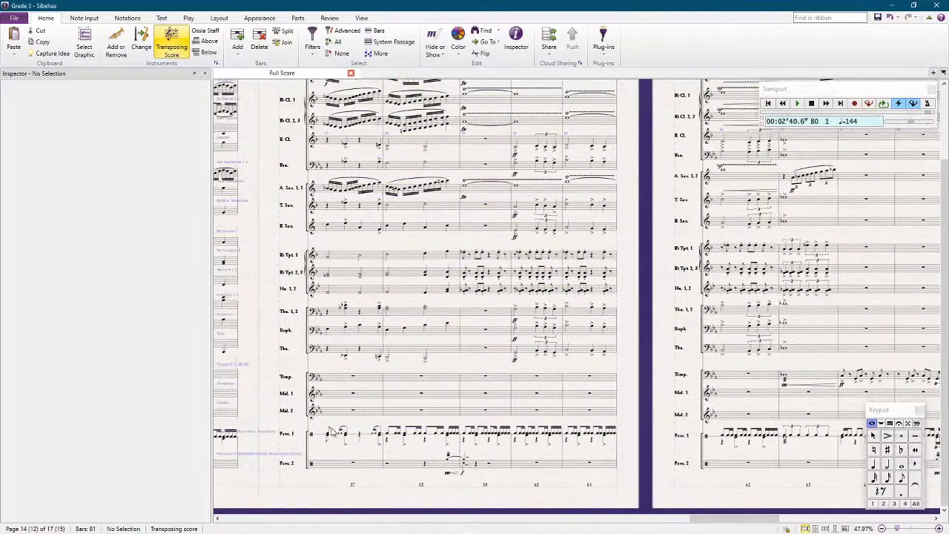
scroll(333, 433, "left", 6)
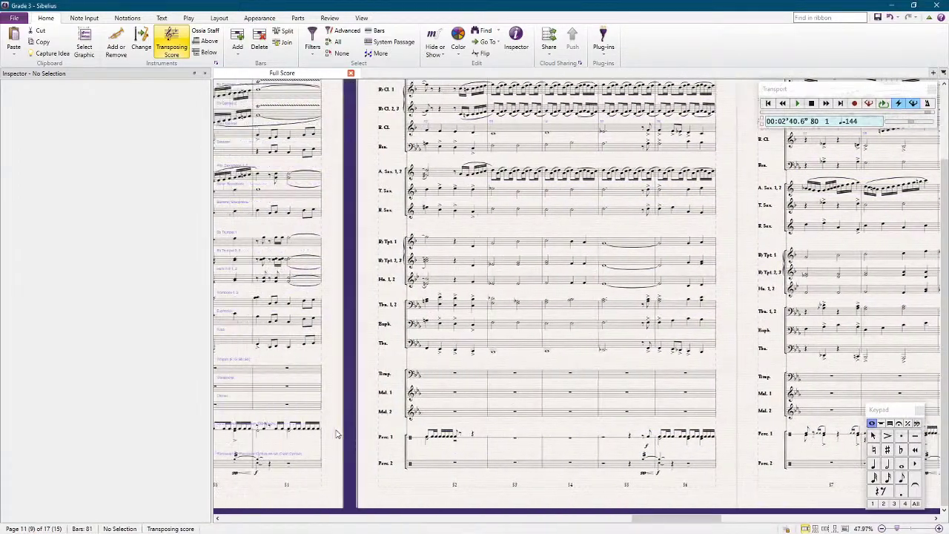
scroll(336, 433, "left", 6)
scroll(336, 434, "left", 5)
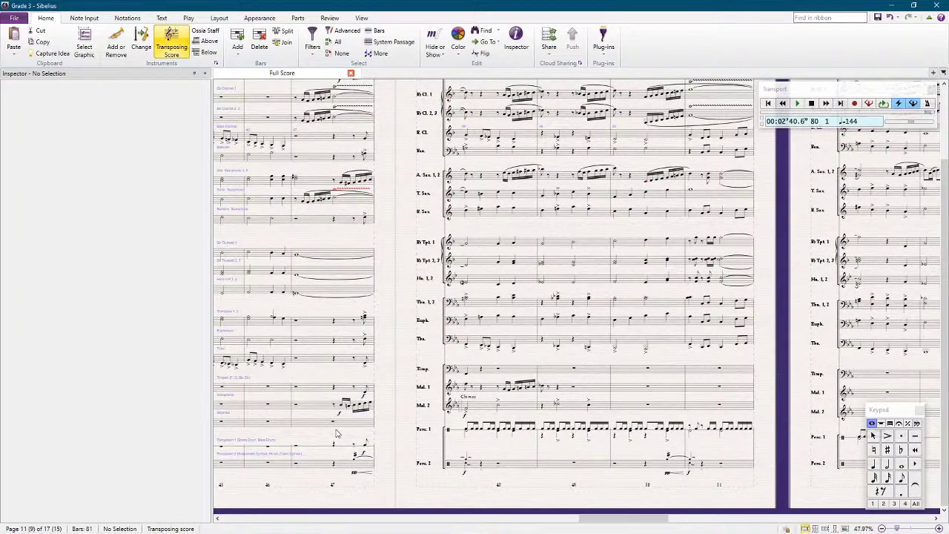
scroll(336, 434, "left", 5)
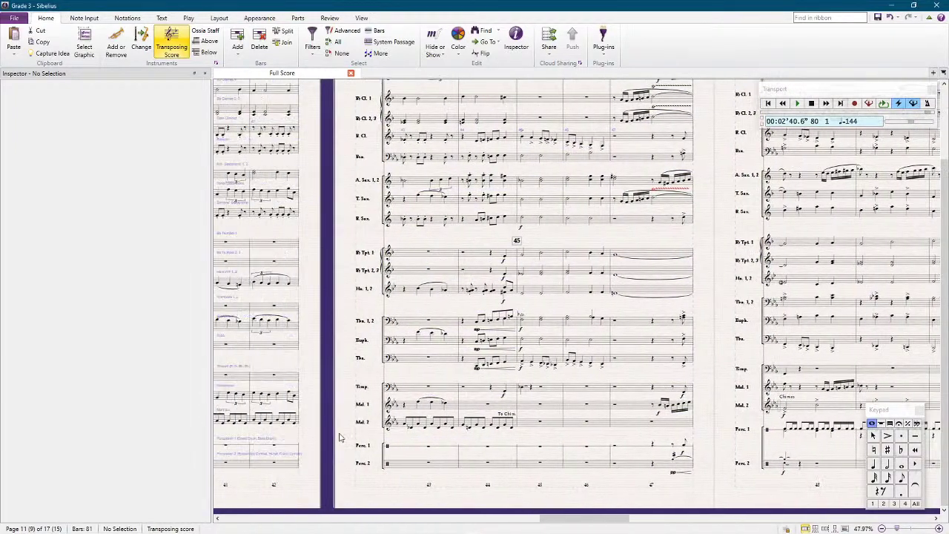
scroll(345, 440, "right", 10)
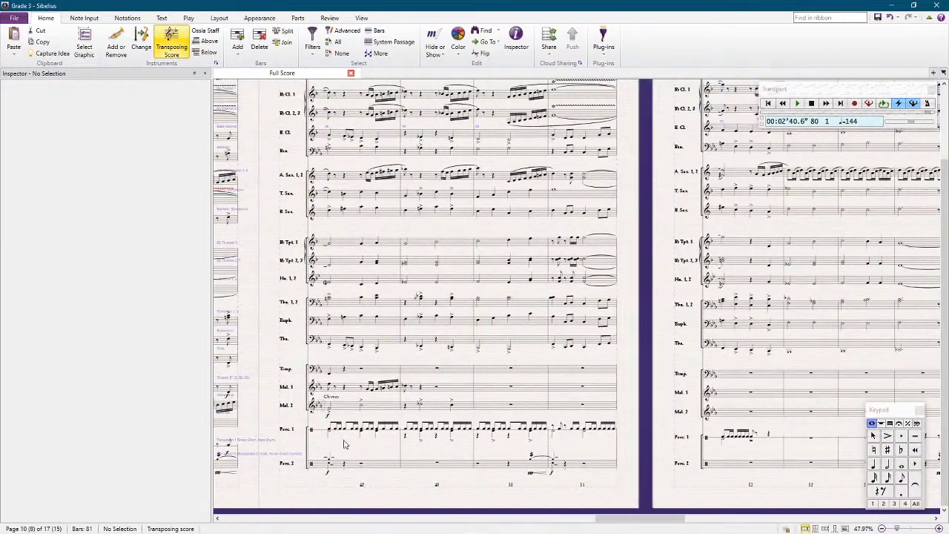
scroll(344, 445, "right", 5)
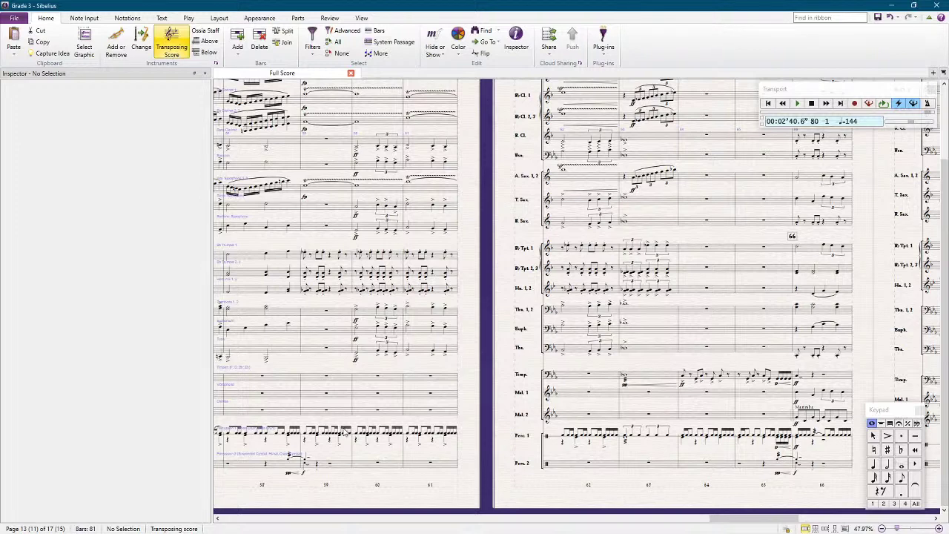
scroll(469, 450, "right", 5)
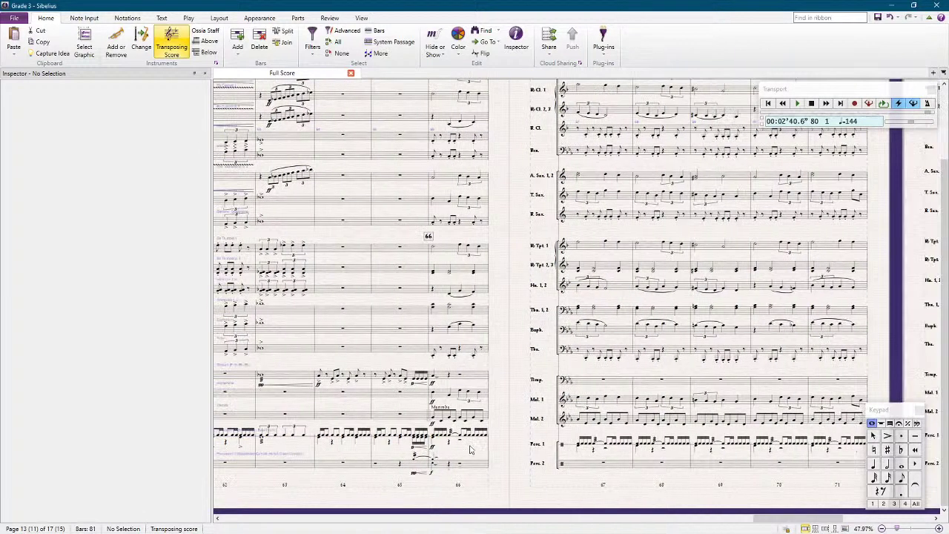
scroll(469, 449, "right", 2)
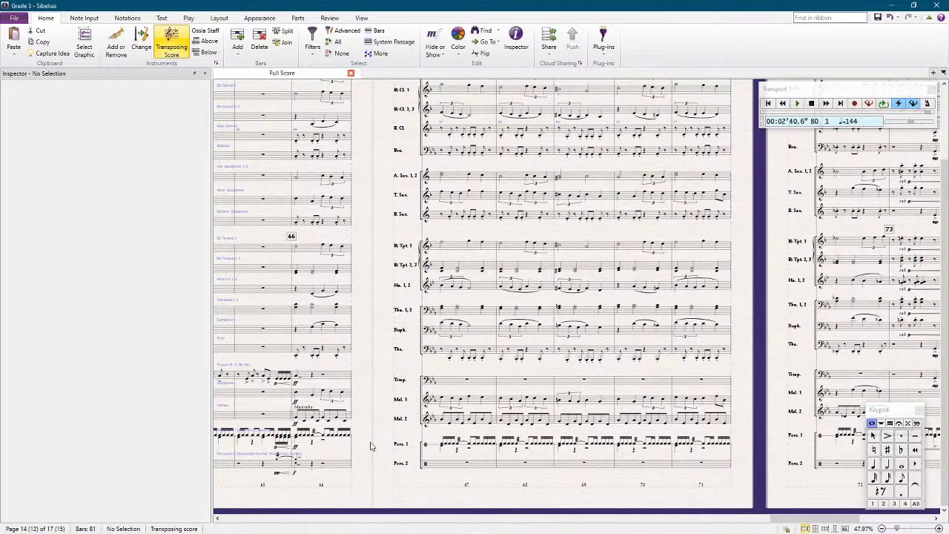
Step: Delete the Percussion 1 passage from beat 2 of bar 66 to beat 3.5 of bar 69
left_click(314, 438)
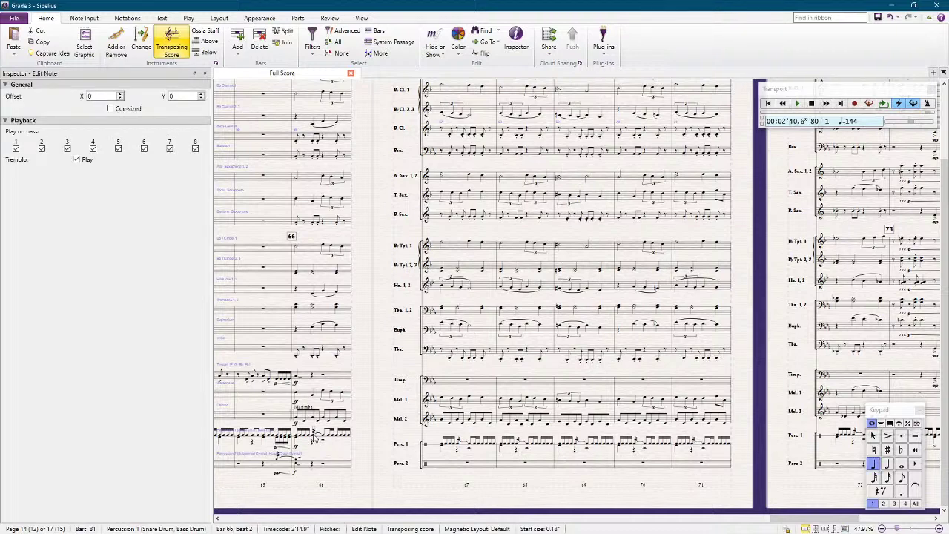
scroll(519, 430, "down", 3)
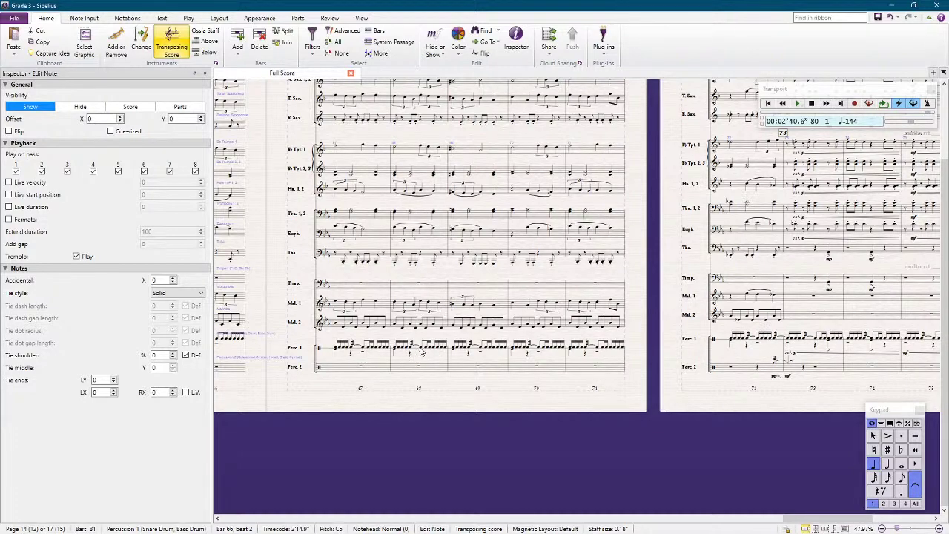
left_click_drag(377, 427, 451, 423)
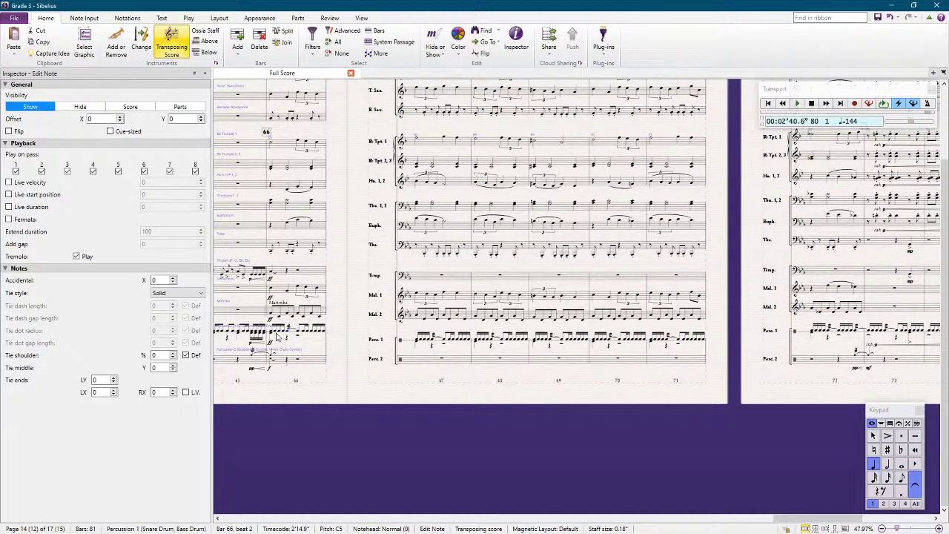
left_click(562, 341, "shift")
key("Delete")
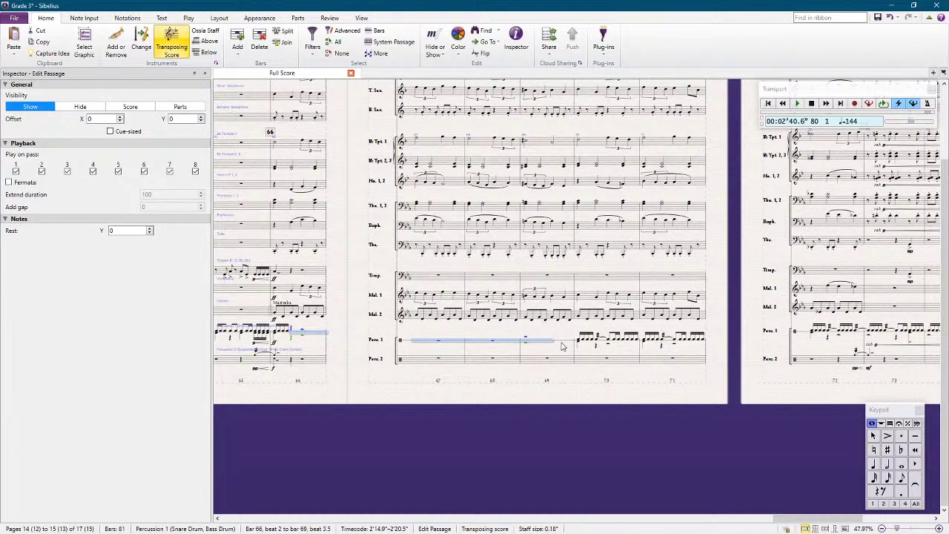
Step: Undo the last Percussion 1 deletion and delete only the notes on beats 1 and 2 of bar 69
key("ctrl+z")
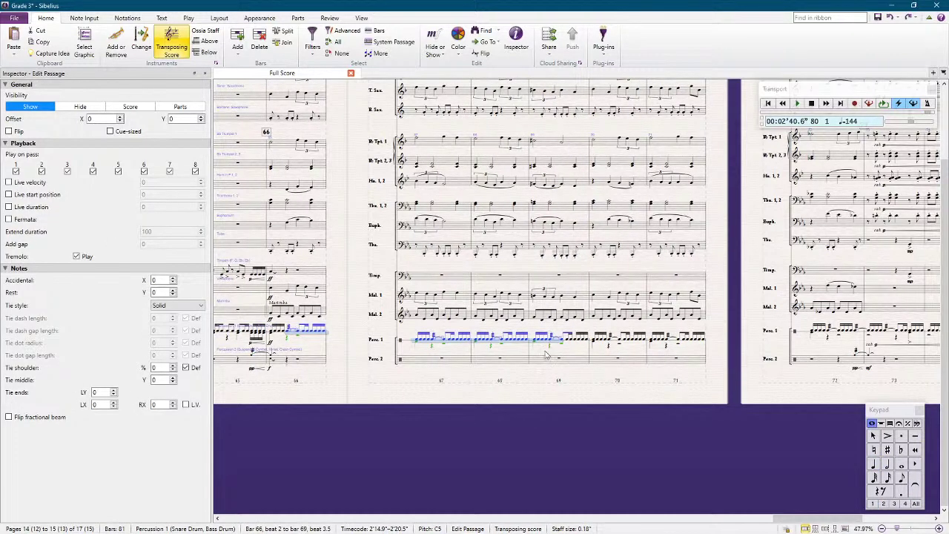
scroll(546, 356, "left", 2)
key("ctrl+equal")
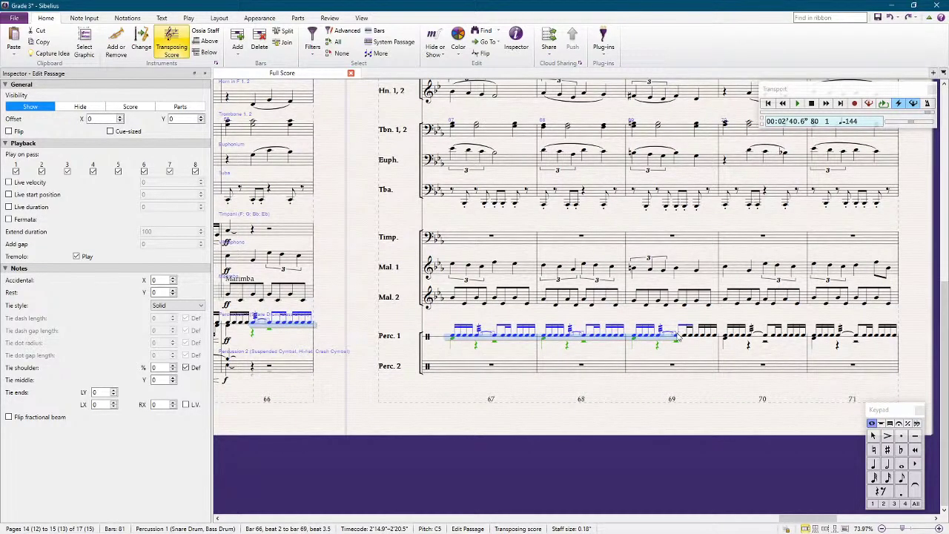
left_click(677, 339)
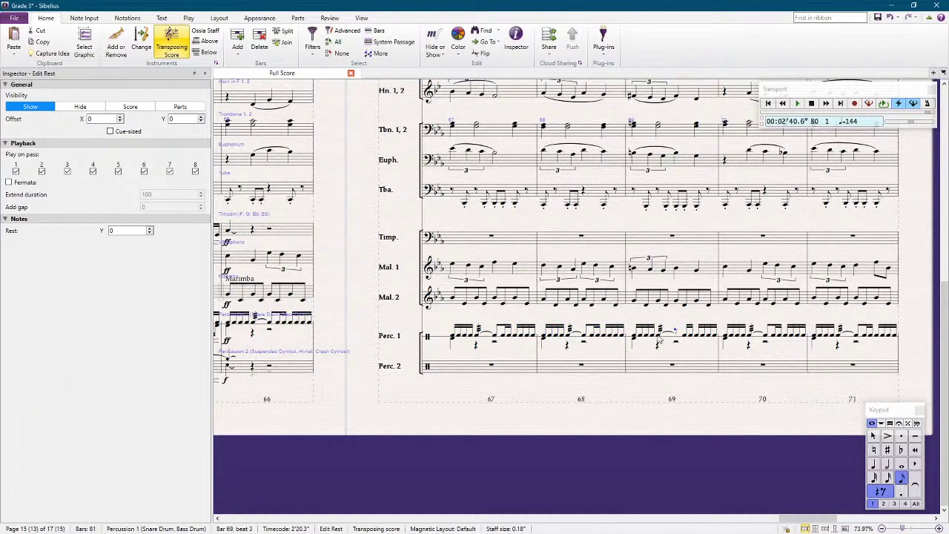
left_click(658, 338)
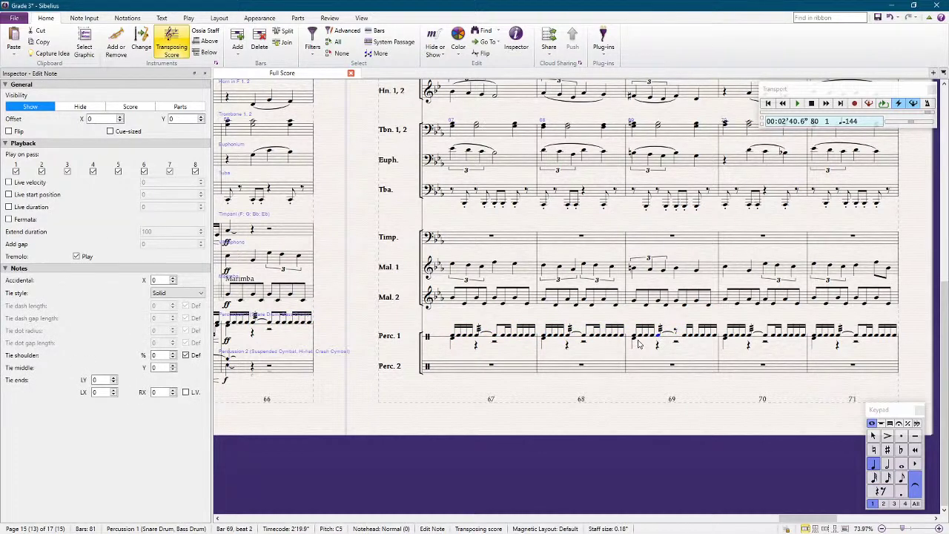
left_click(635, 339, "shift")
key("Delete")
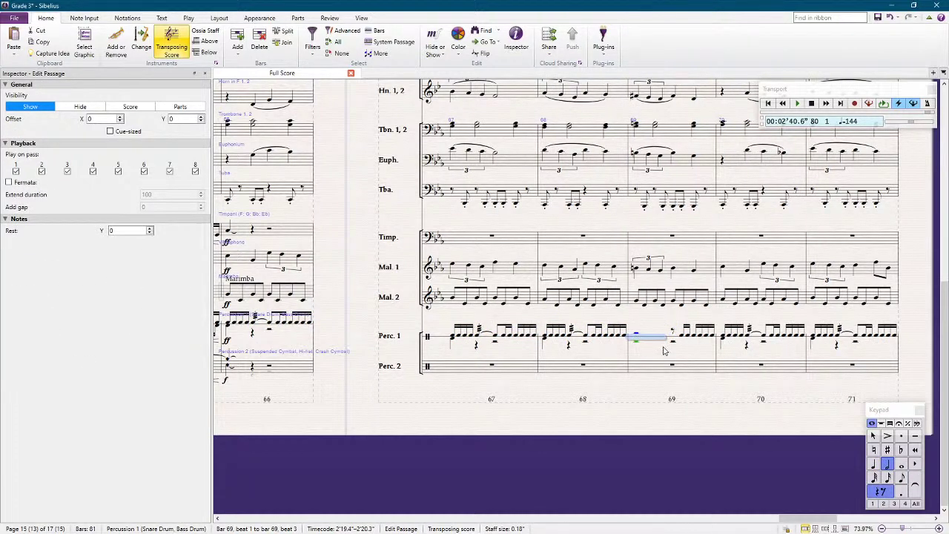
Step: Delete the Percussion 1 passage from beat 2 of bar 66 to the end of bar 68
left_click(624, 338)
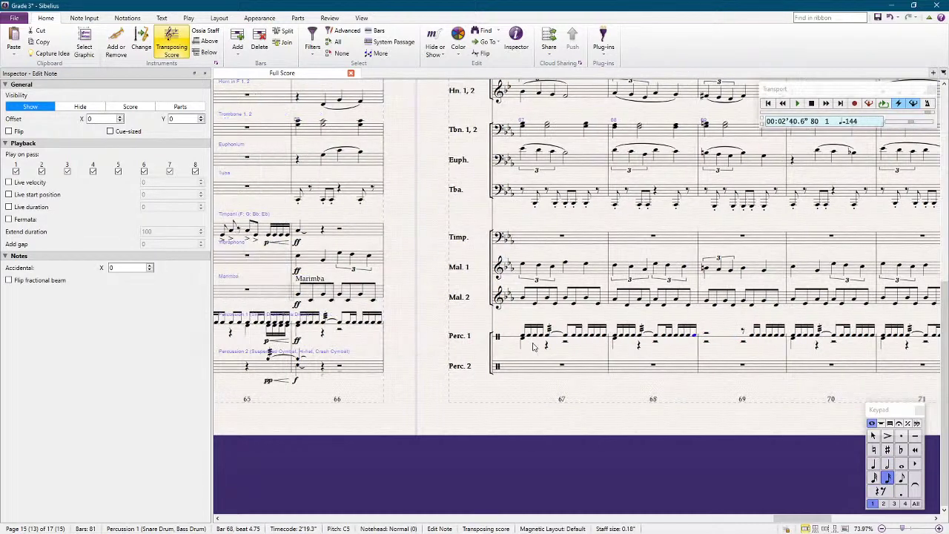
left_click(361, 326, "shift")
key("Delete")
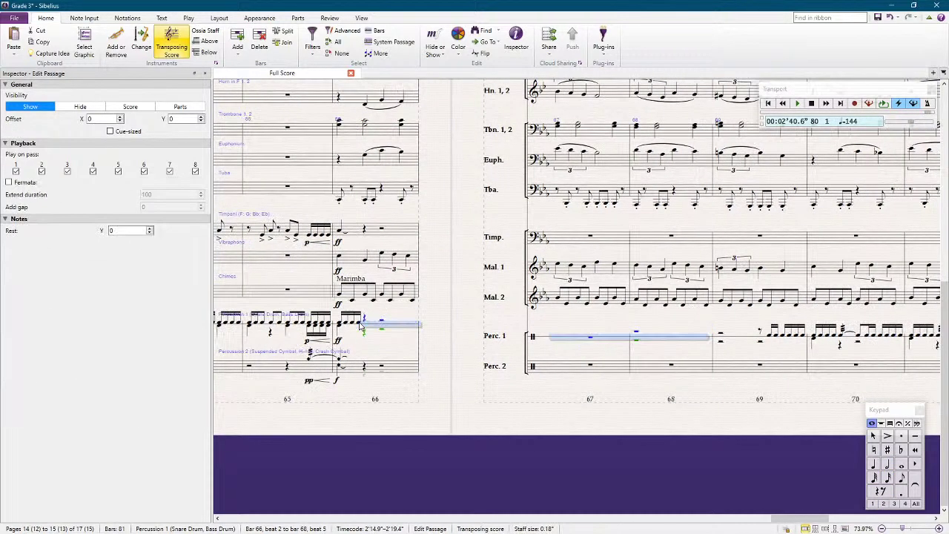
Step: Reduce beat 1 of bar 66 in Percussion 1 to an eighth note in both voices, with an l.v. tie on the lower note
left_click(340, 327)
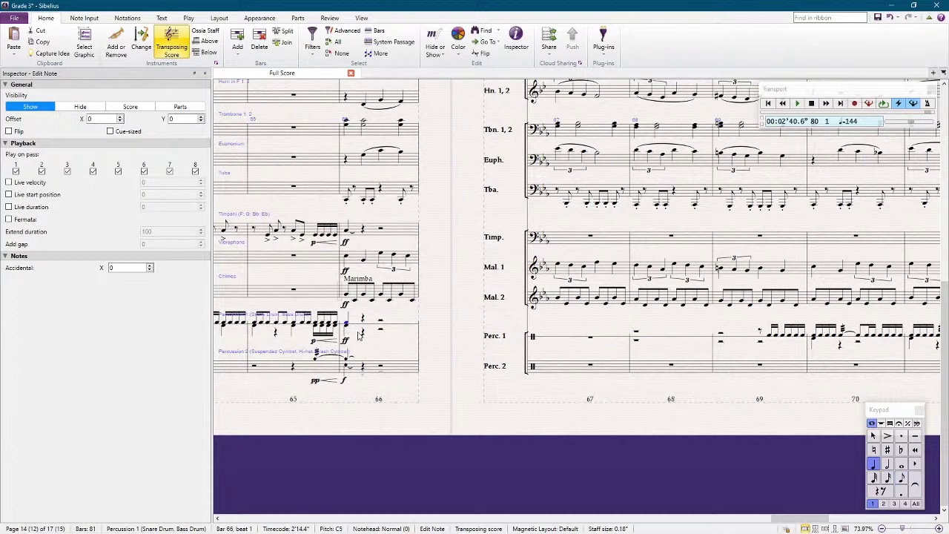
key("alt+Down")
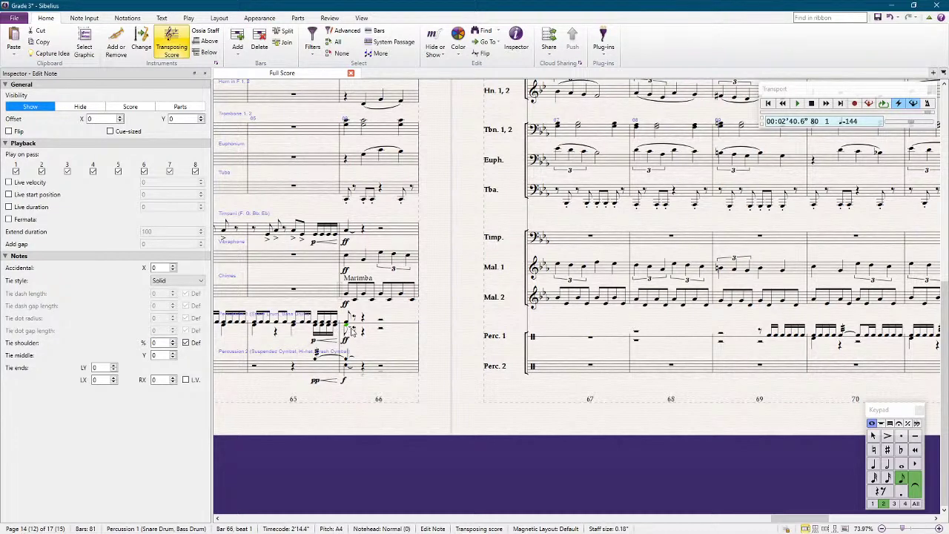
left_click(353, 331)
scroll(353, 332, "up", 6)
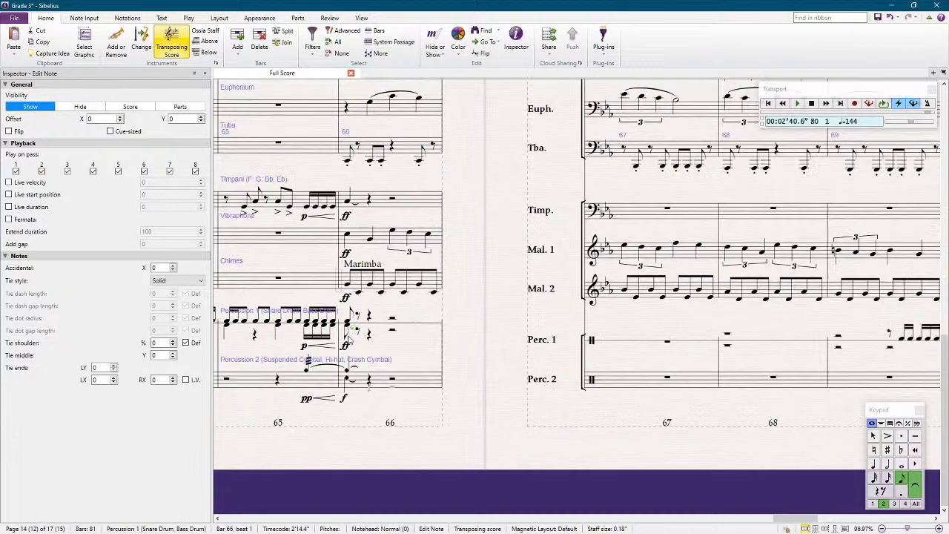
left_click(185, 380)
scroll(363, 361, "down", 2)
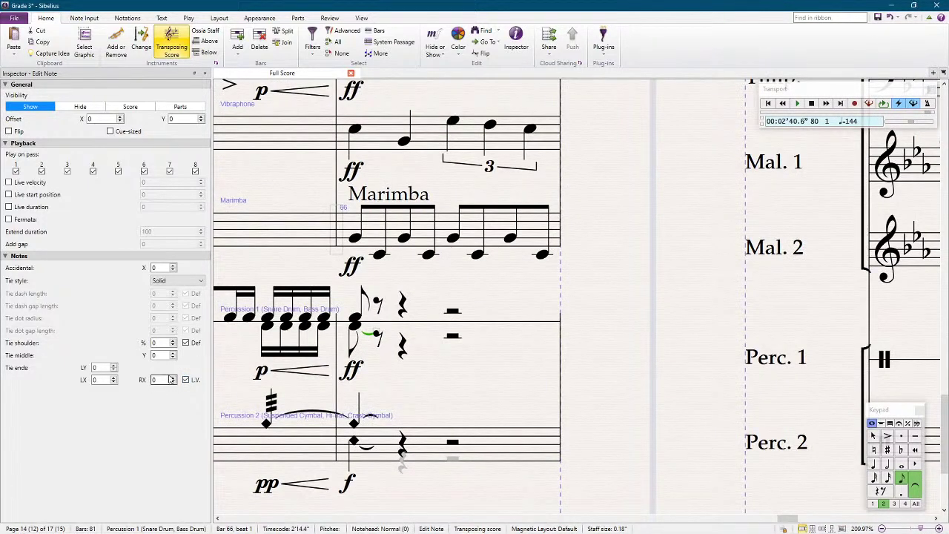
key("Escape")
Step: Remove the voice 2 rests from bar 66 of Percussion 1 and lower the remaining beat 2 quarter rest to Y -1
left_click(453, 338)
key("Delete")
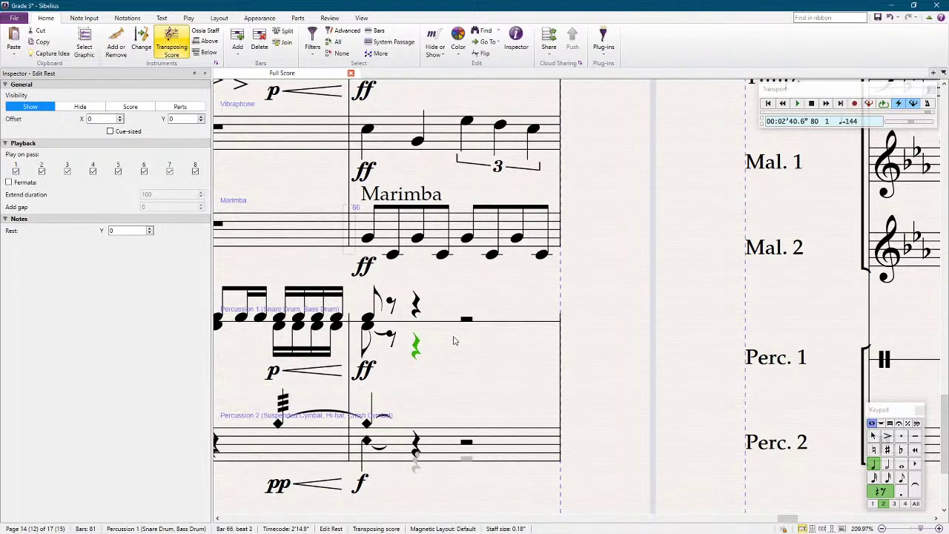
key("Left")
key("Left")
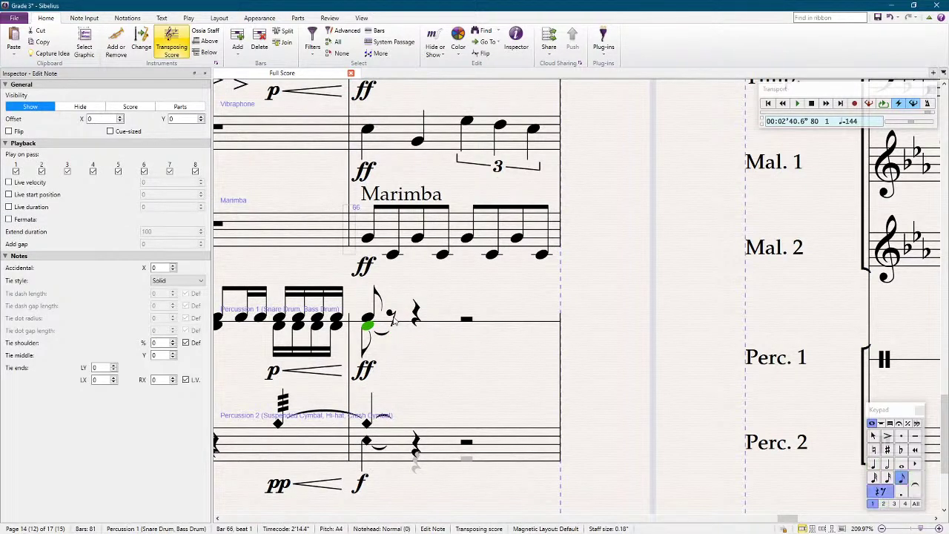
left_click(415, 314)
scroll(410, 321, "down", 2)
key("Down")
scroll(601, 353, "down", 4)
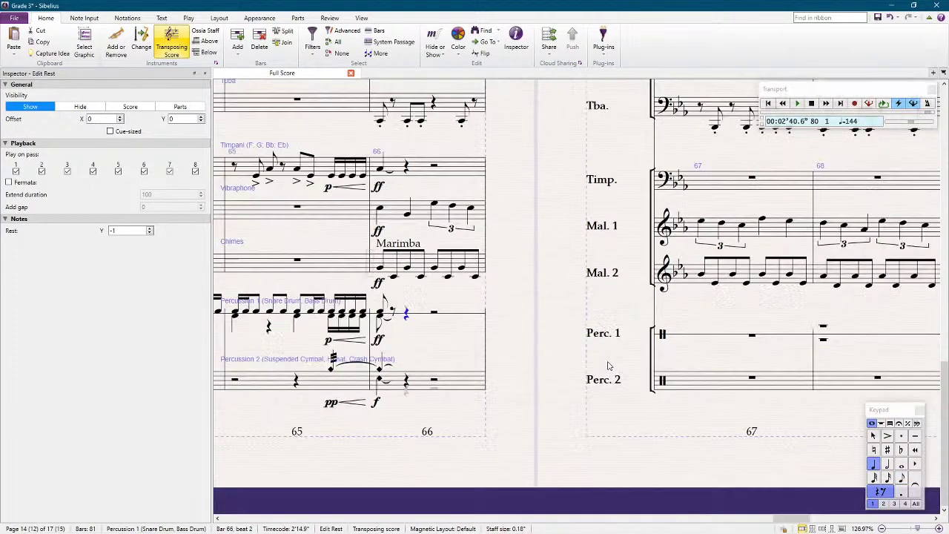
Step: Remove the voice 2 rests from bars 68 and 69 of Percussion 1 and flip bar 69's sixteenth-note stems upward
left_click(480, 320)
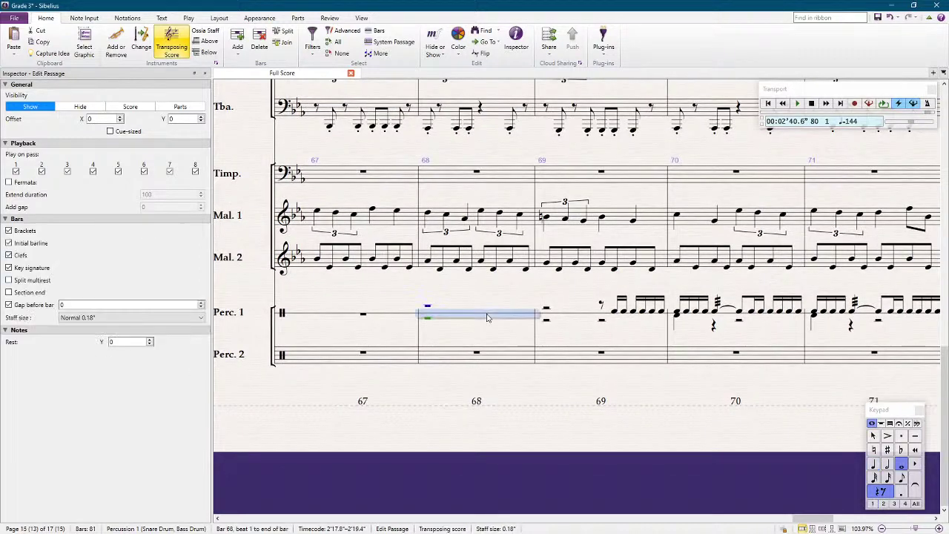
left_click(607, 324)
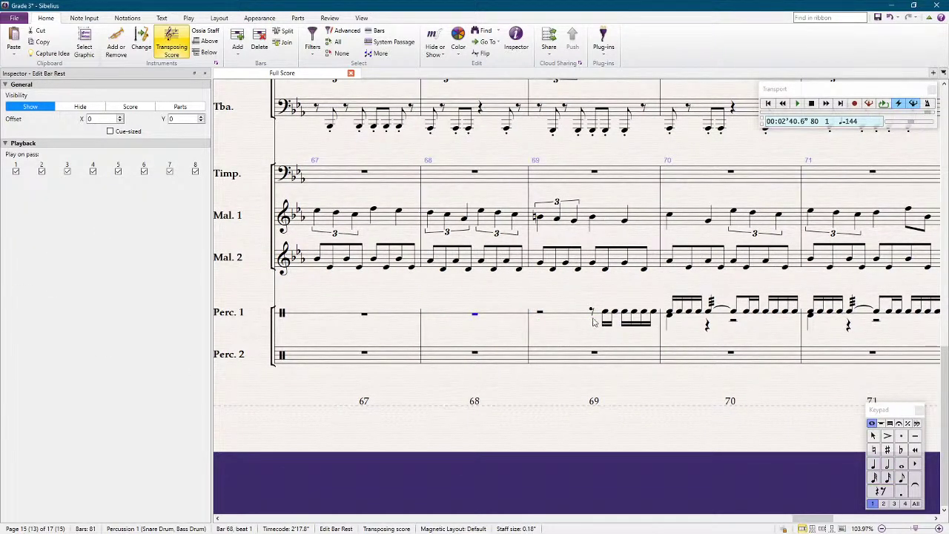
left_click(598, 323)
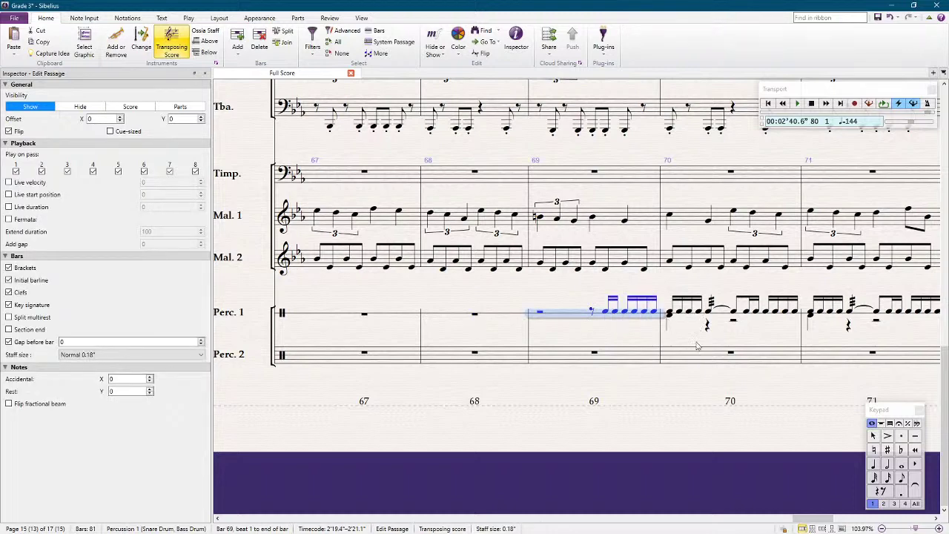
Step: Copy bar 66 of Percussion 1 onto bar 70 and remove the copied voice 2 rests
scroll(519, 373, "down", 2)
scroll(519, 373, "left", 2)
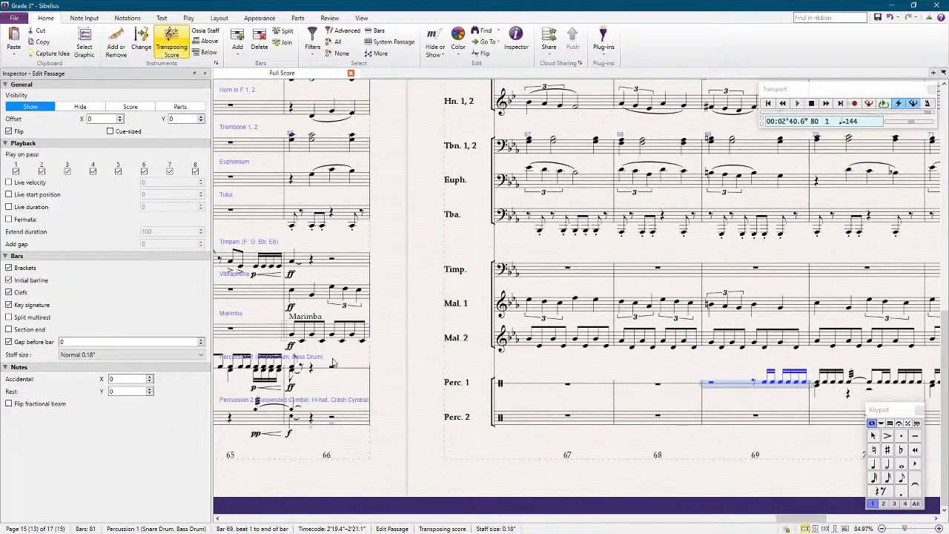
left_click(353, 367)
scroll(415, 379, "right", 4)
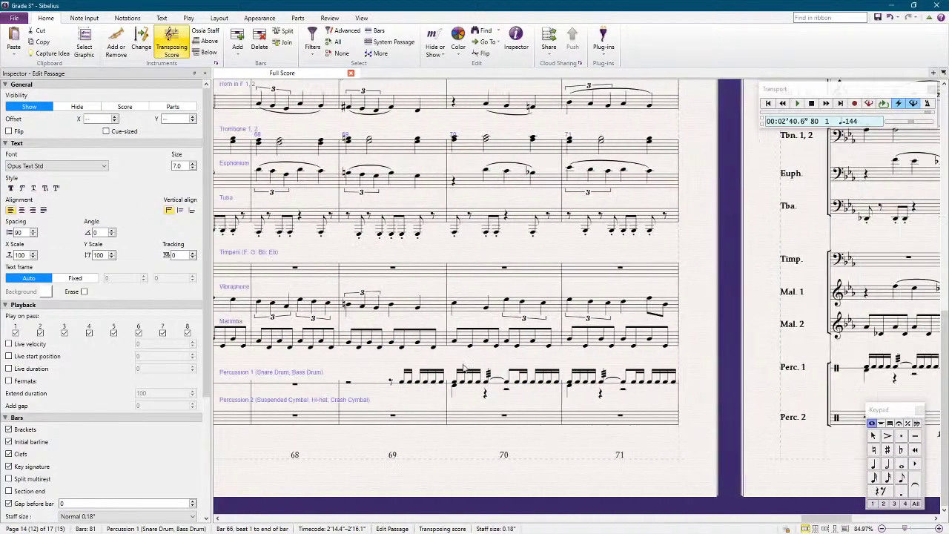
left_click(499, 387)
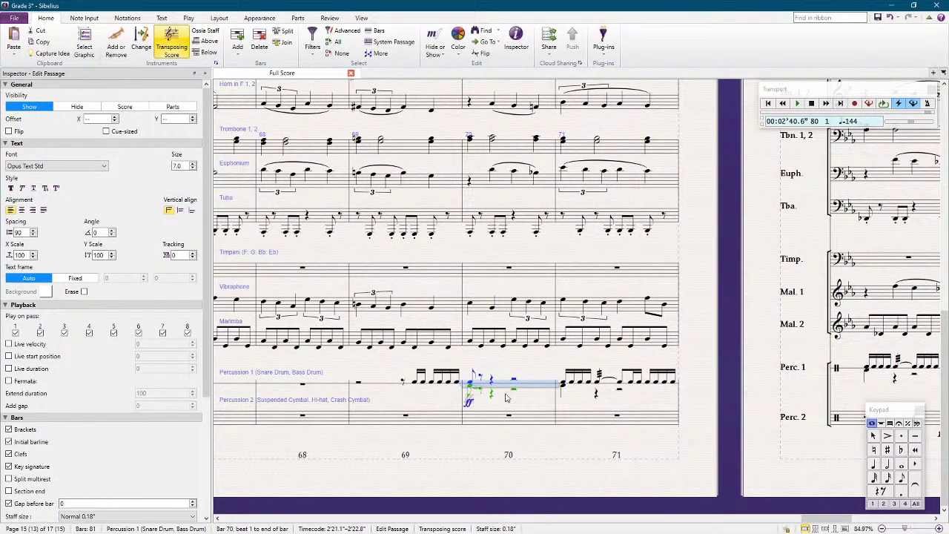
left_click(516, 391)
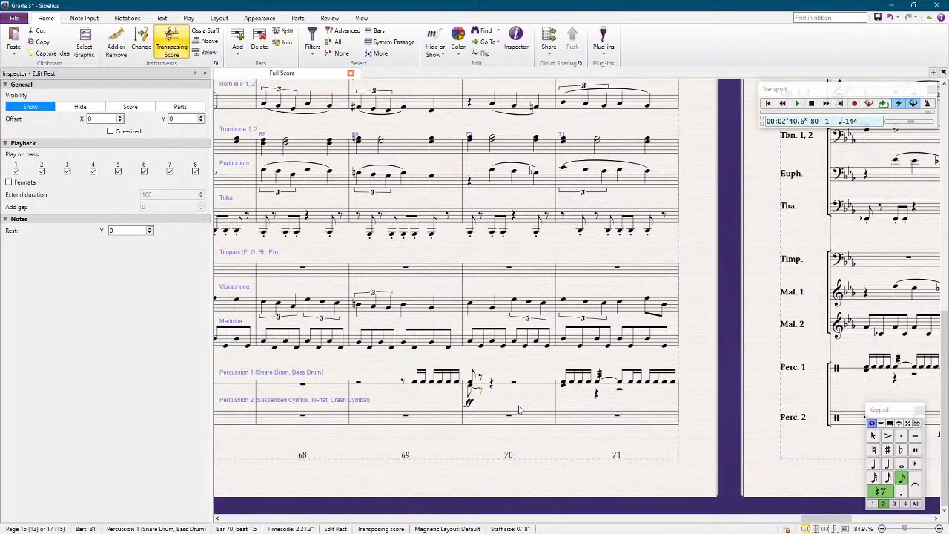
Step: Try to delete the Percussion 1 passage from beat 1 of bar 71 to beat 4 of bar 72, and undo it
left_click(563, 384)
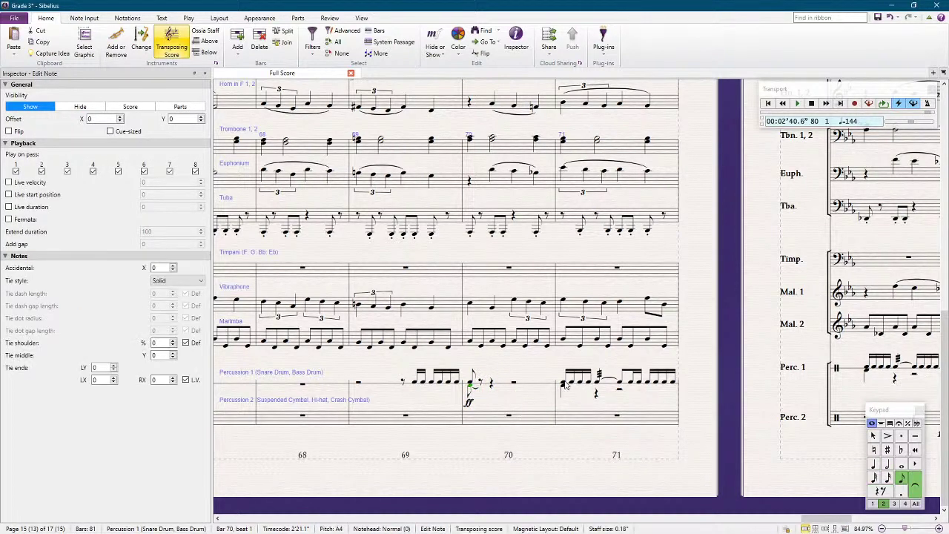
scroll(697, 472, "right", 5)
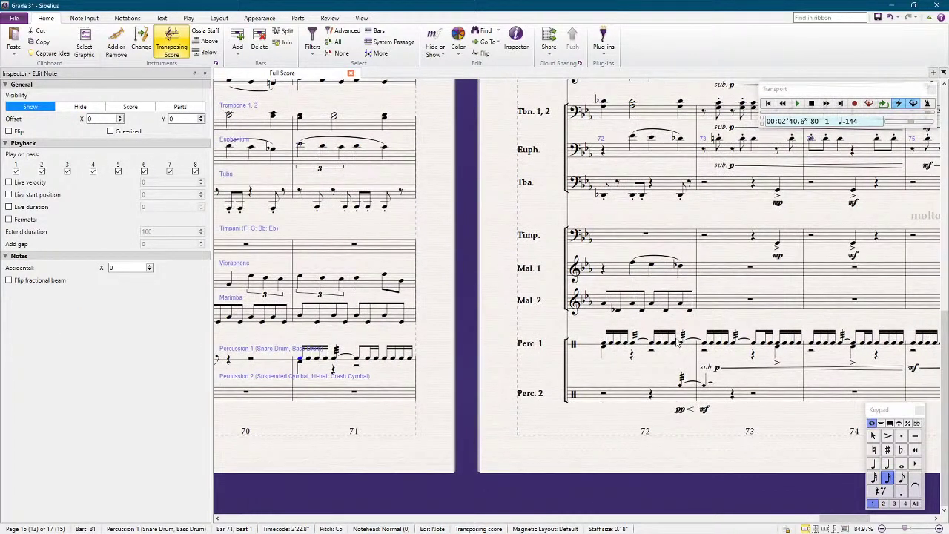
left_click(674, 348, "shift")
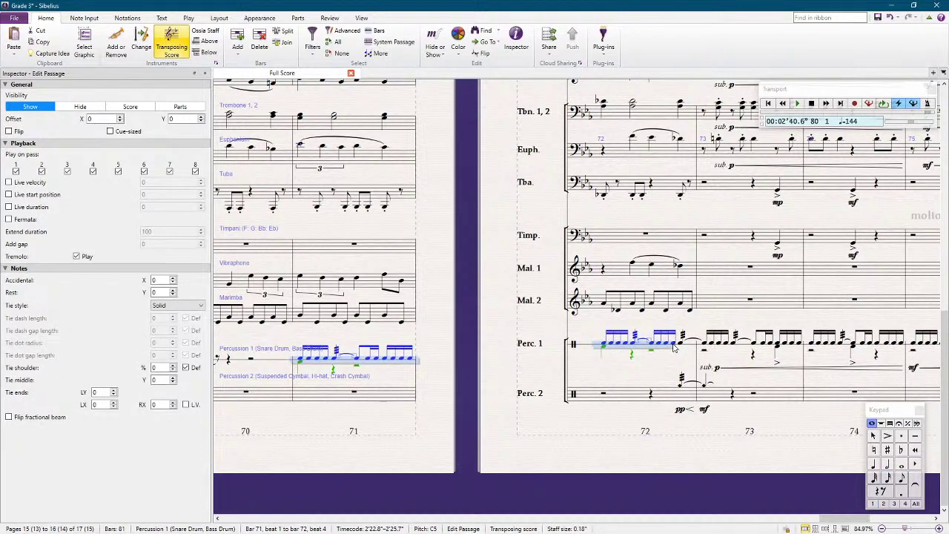
key("Delete")
key("ctrl+z")
Step: Delete the Percussion 1 passage from the start of bar 71 through beat 2 of bar 72
left_click(634, 346)
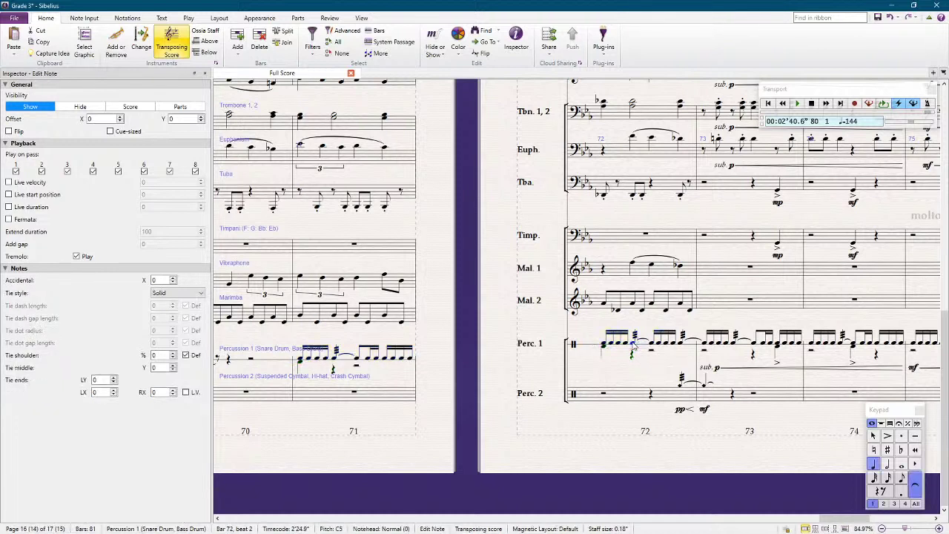
left_click(299, 361, "shift")
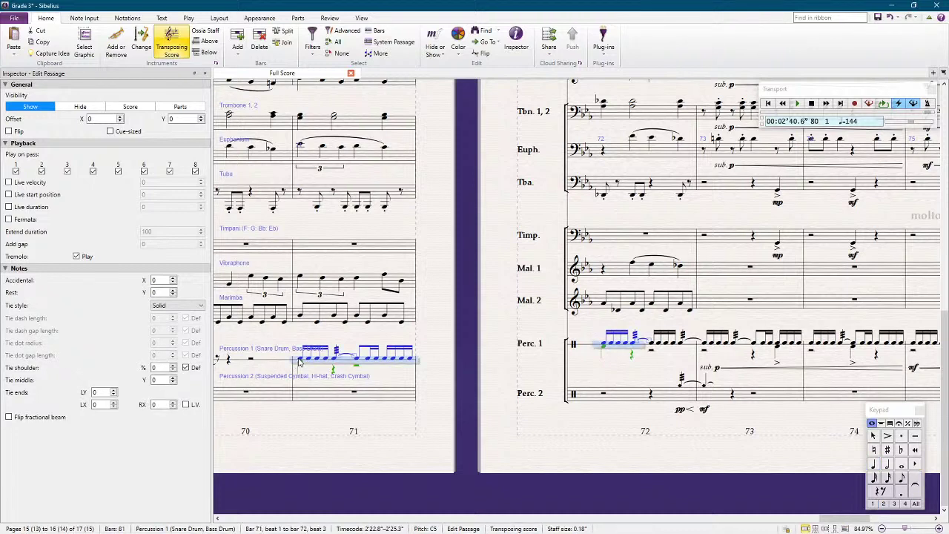
key("Delete")
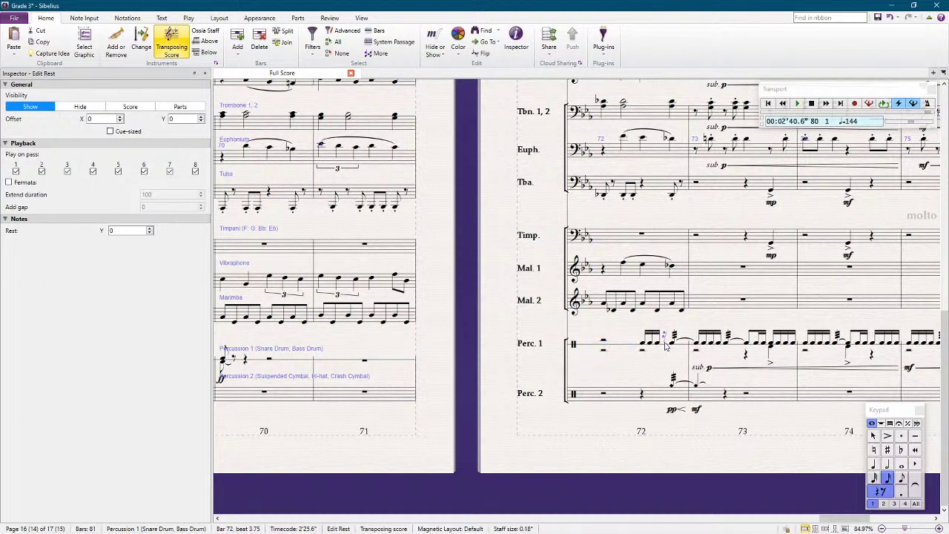
Step: Replace the Percussion 1 sixteenth notes on beat 3 of bar 72 with a quarter rest
key("Delete")
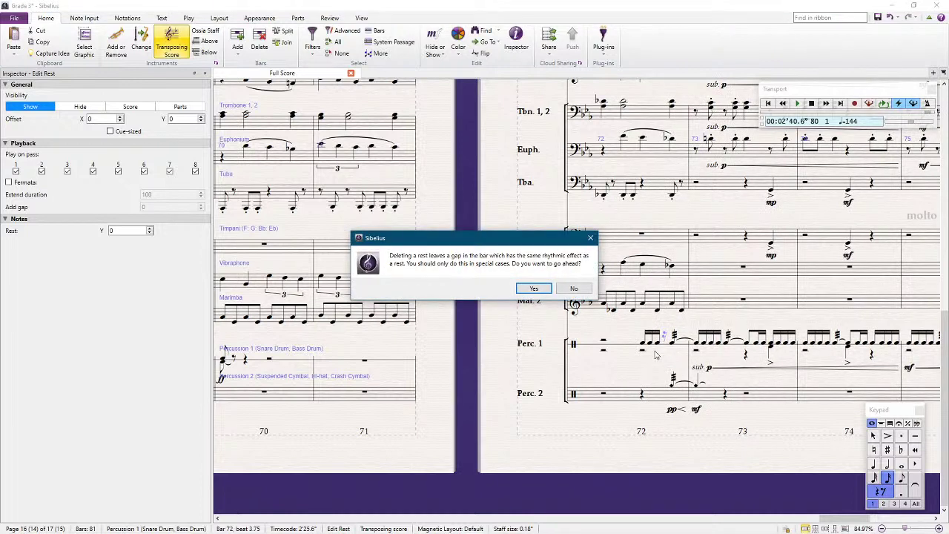
left_click(574, 288)
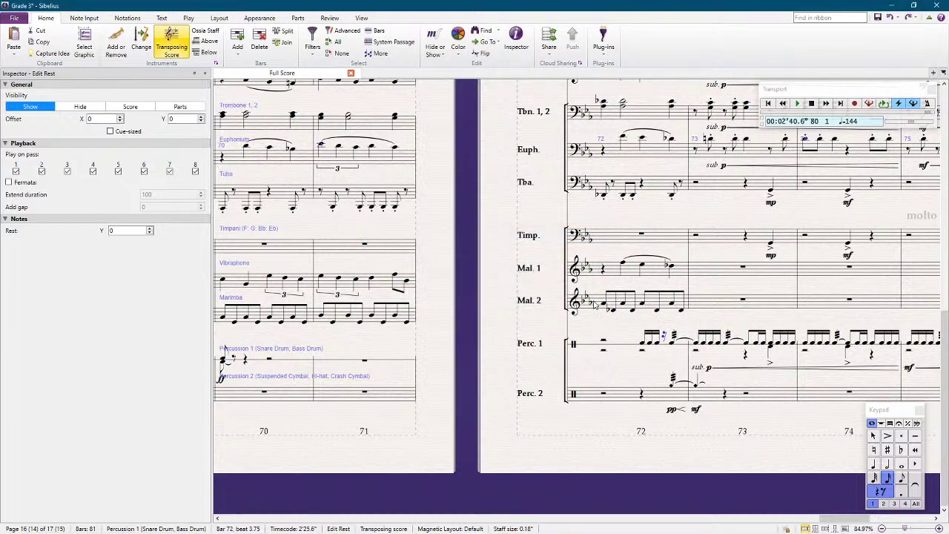
key("5")
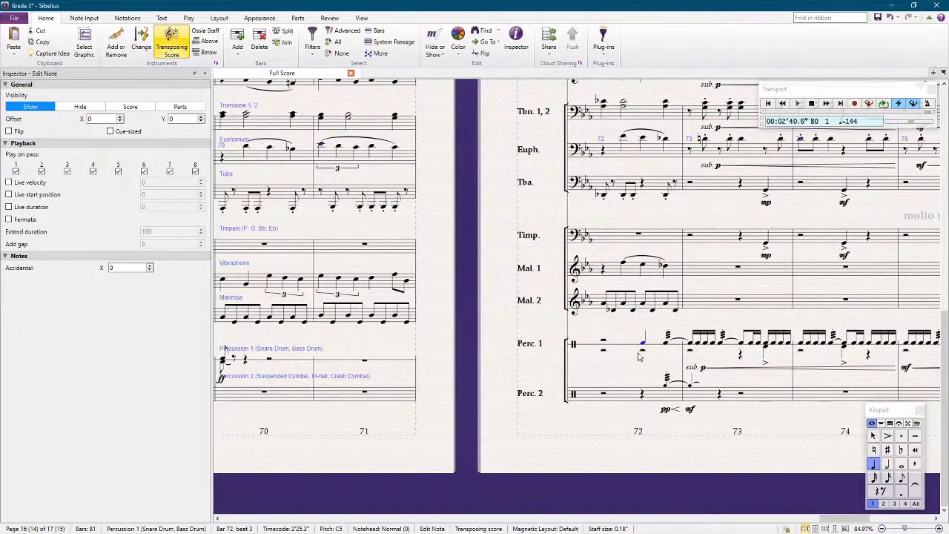
key("0")
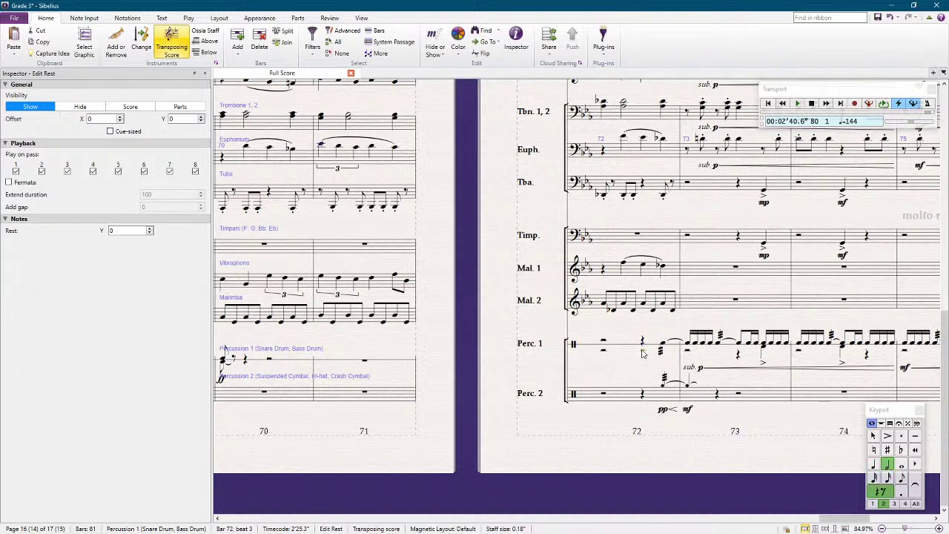
Step: Remove the voice 2 rests from bar 72 of Percussion 1 and flip the stem of the beat 4 roll upward
key("ctrl+Left")
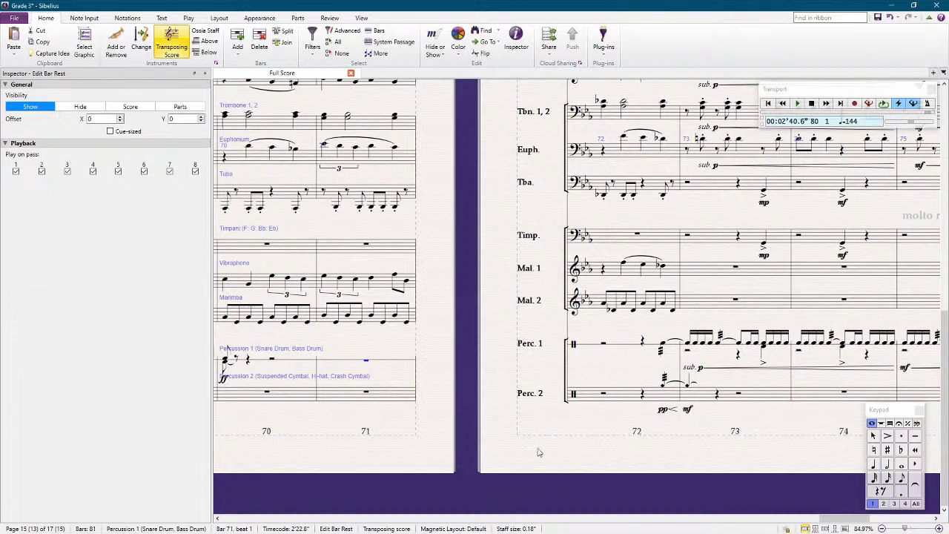
left_click(621, 346)
key("ctrl+minus")
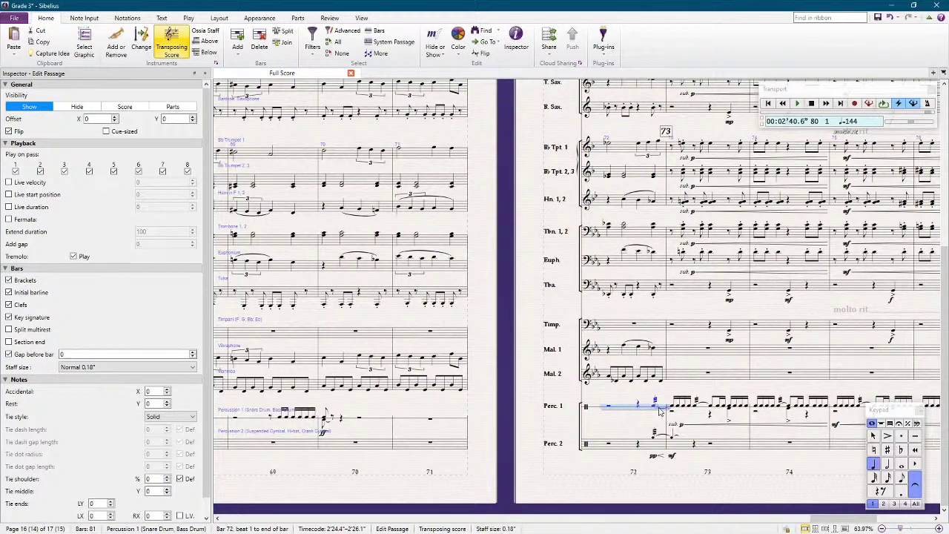
left_click(663, 416)
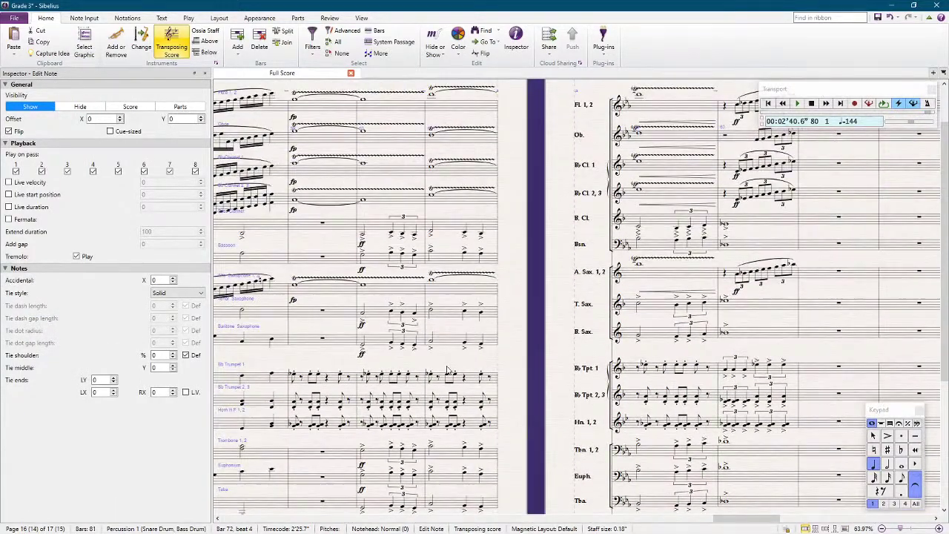
key("ctrl+minus")
left_click(437, 160)
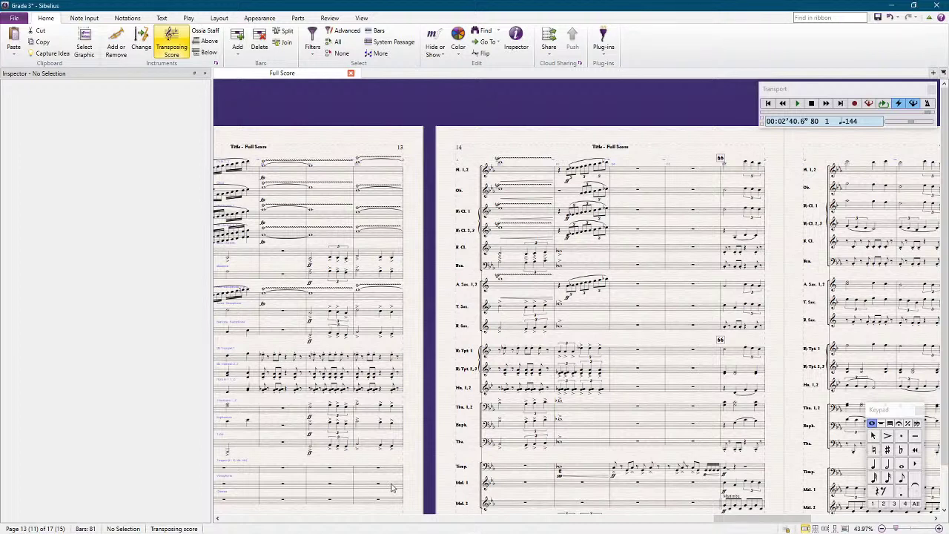
Step: Examine the trumpet and horn writing against the surrounding woodwind and low brass parts in bars 57 to 63
scroll(582, 445, "up", 4, "ctrl")
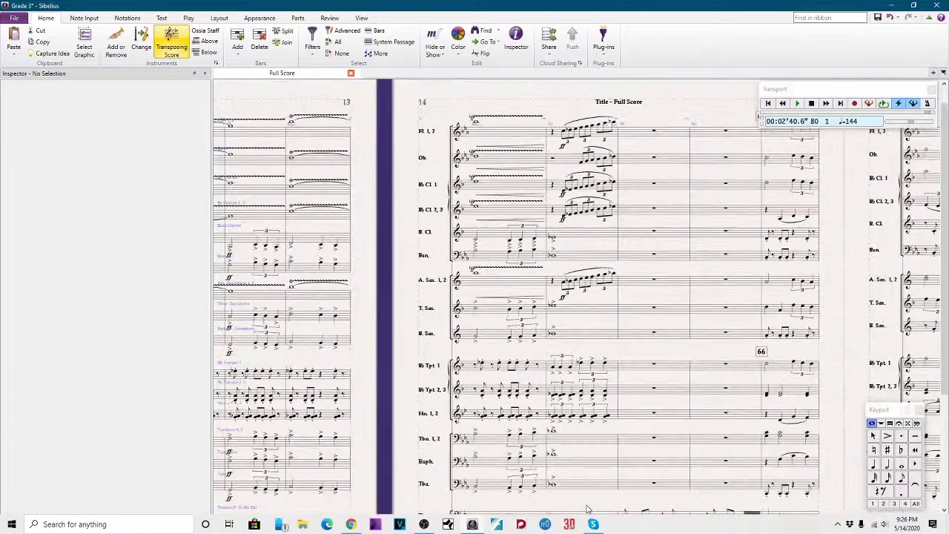
scroll(585, 506, "down", 1)
scroll(582, 503, "left", 5)
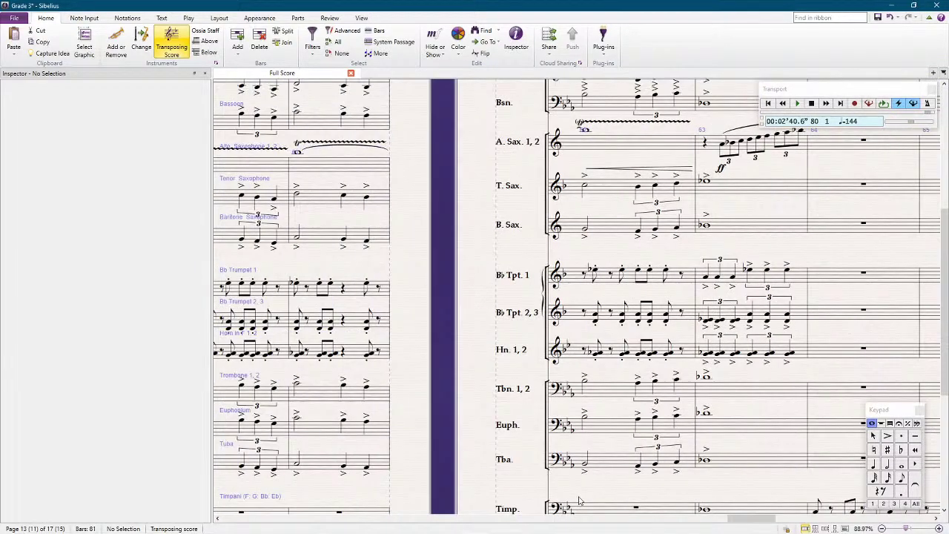
scroll(581, 502, "left", 3)
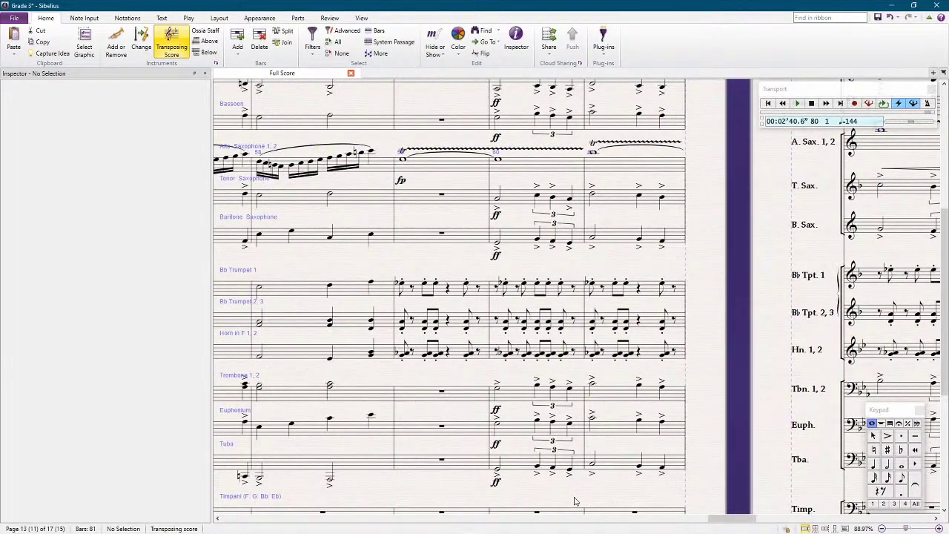
scroll(449, 331, "down", 2, "ctrl")
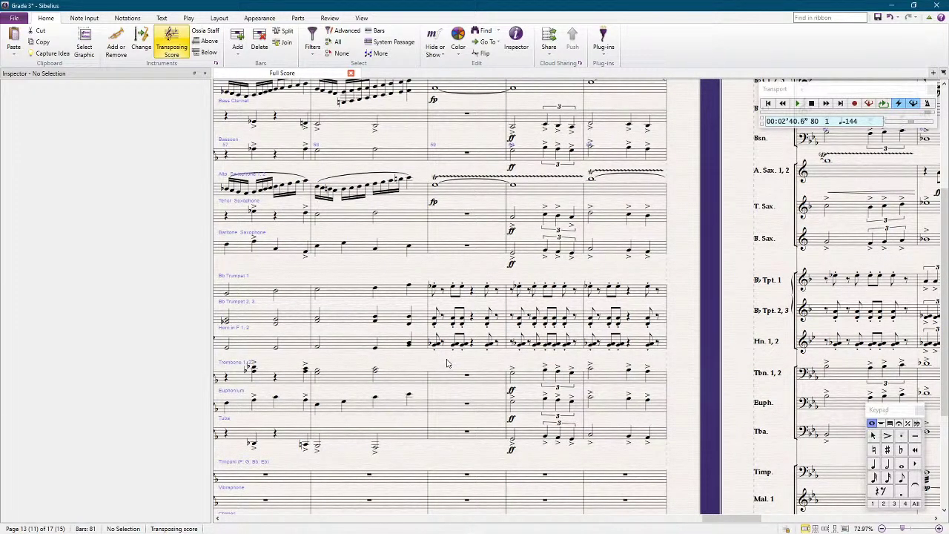
scroll(447, 363, "up", 2, "ctrl")
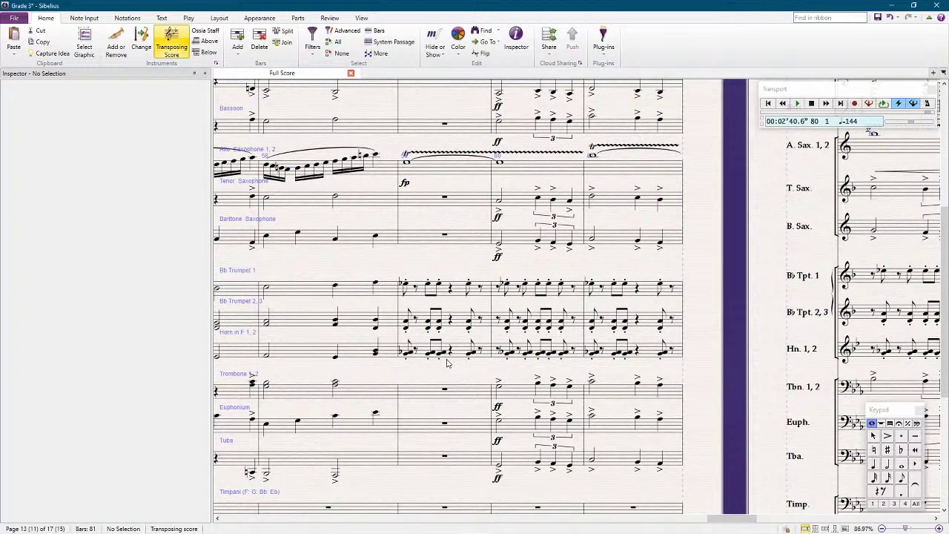
left_click(447, 363)
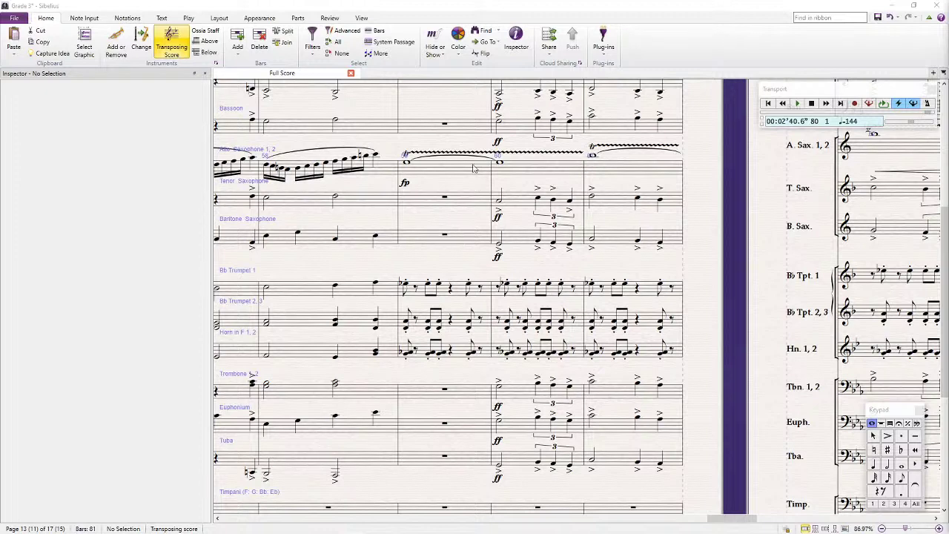
scroll(450, 185, "down", 1)
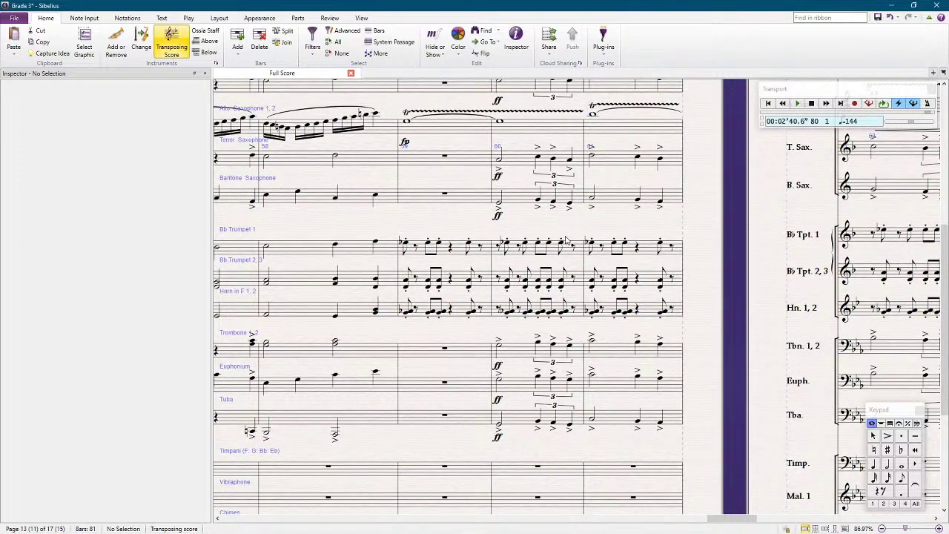
scroll(490, 363, "down", 3, "ctrl")
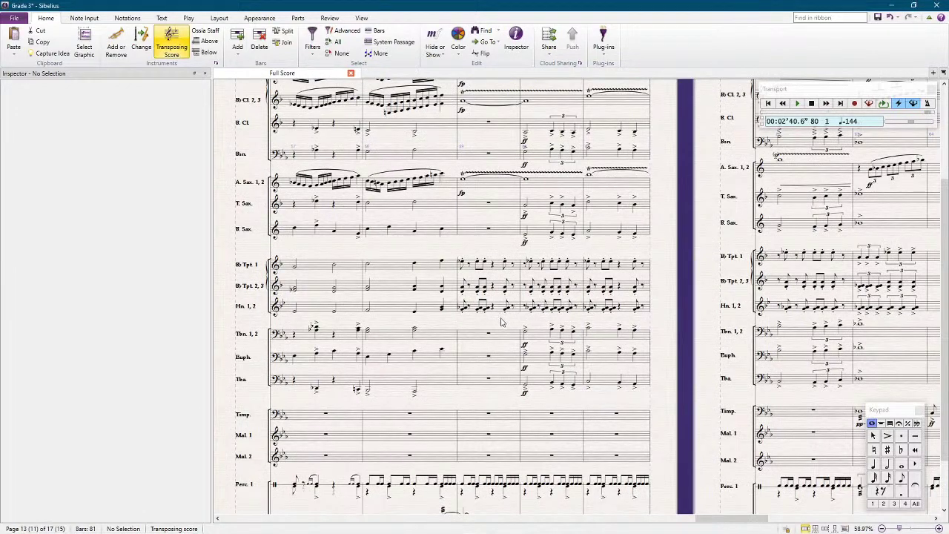
left_click_drag(498, 325, 315, 280)
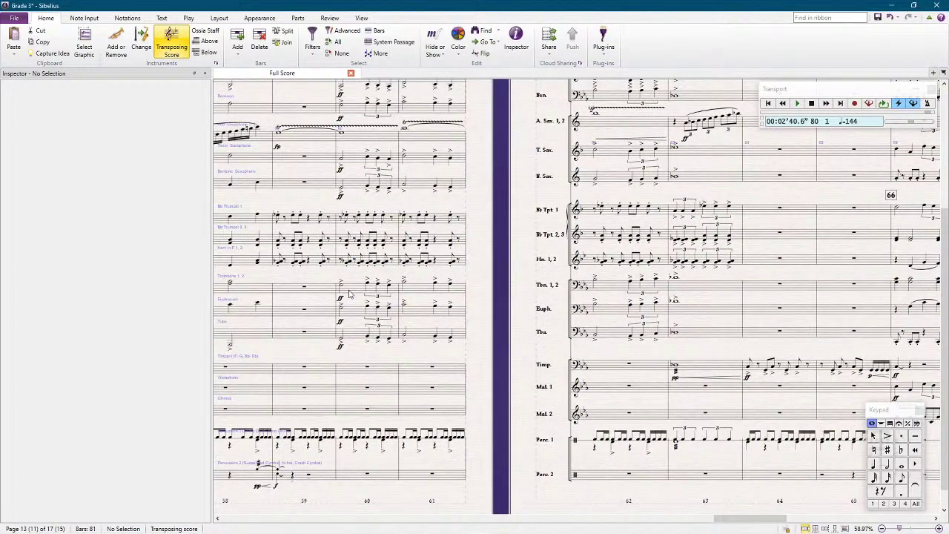
Step: Try deleting the Trumpet 1, Trumpet 2, 3 and Horn 1, 2 music from bar 59 through the end of bar 63
left_click(350, 291)
left_click(304, 217)
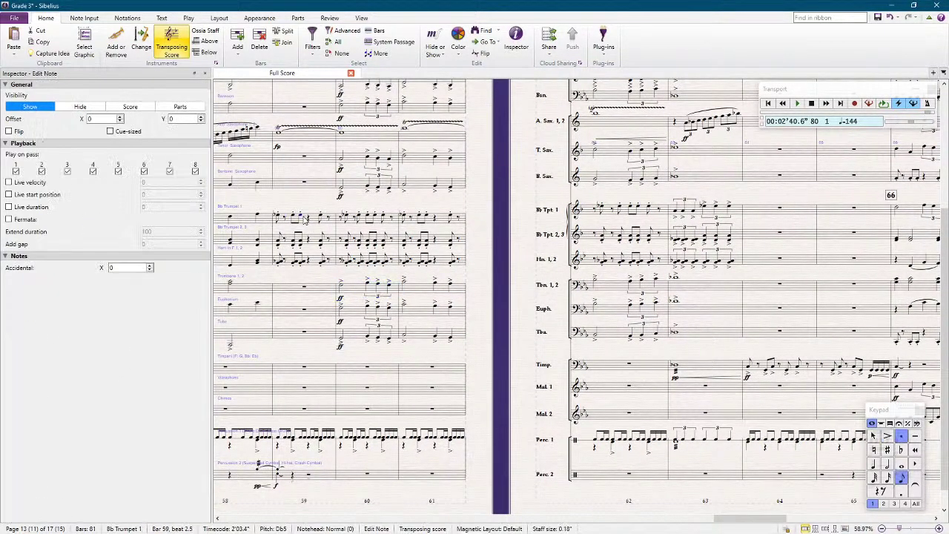
left_click(702, 262, "shift")
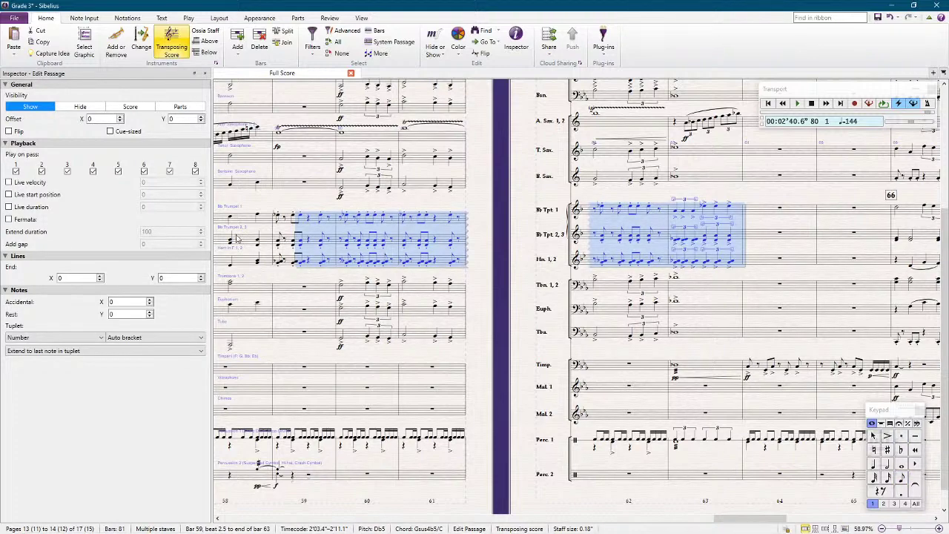
scroll(280, 220, "up", 5)
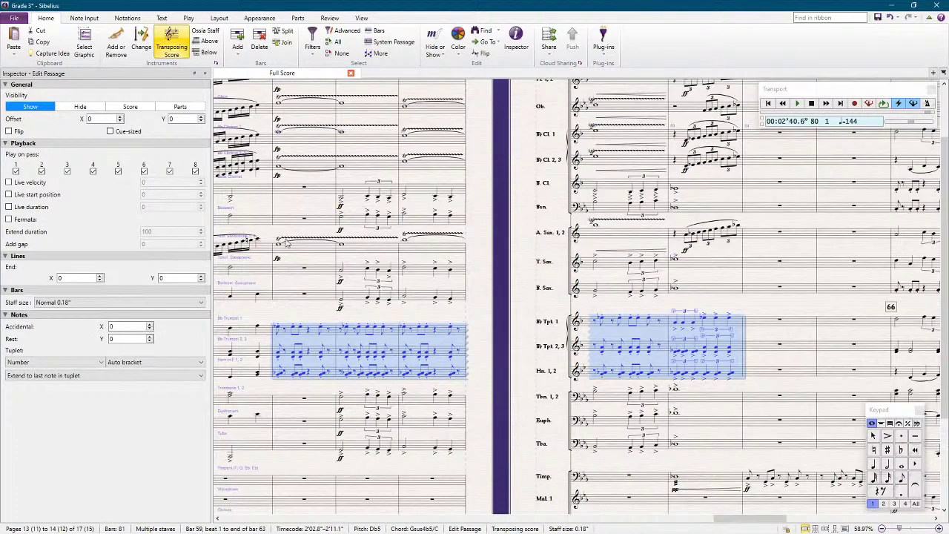
scroll(280, 271, "down", 2)
key("Delete")
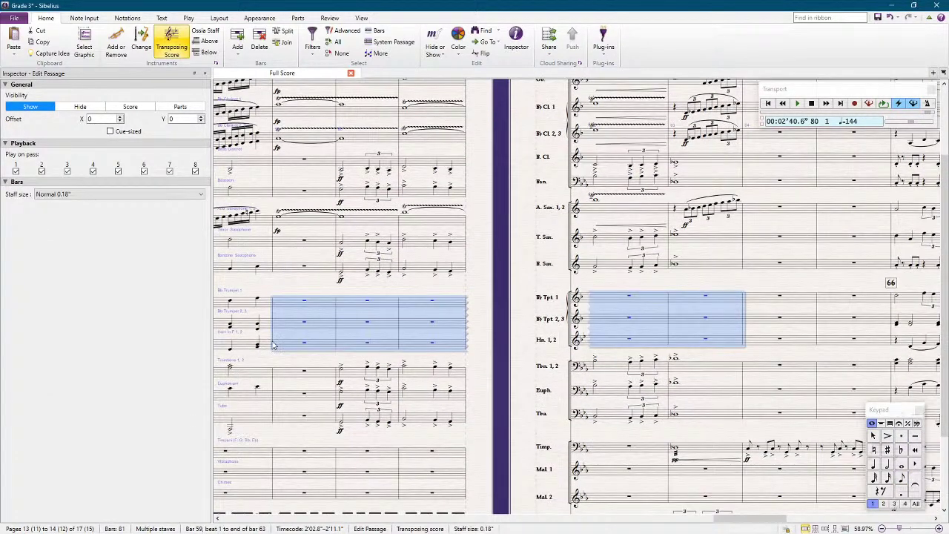
key("Escape")
Step: Play the score from bar 57 to about bar 64 to hear it without the trumpets and horns
scroll(500, 296, "down", 2)
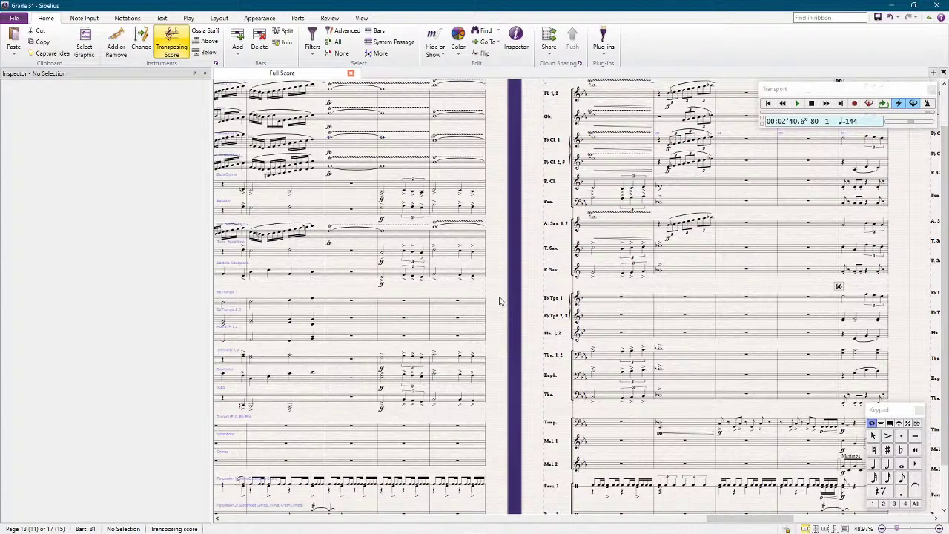
scroll(500, 297, "left", 3)
left_click(349, 305)
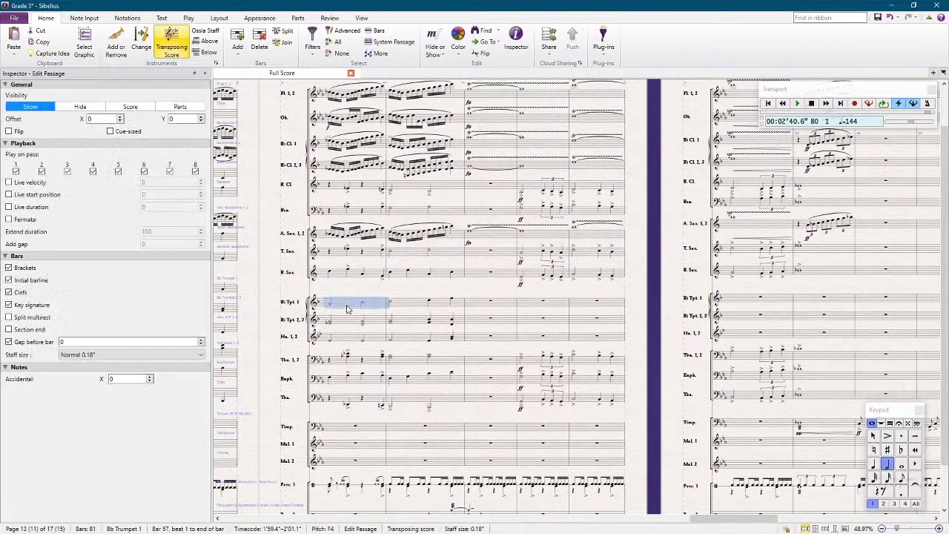
key("Escape")
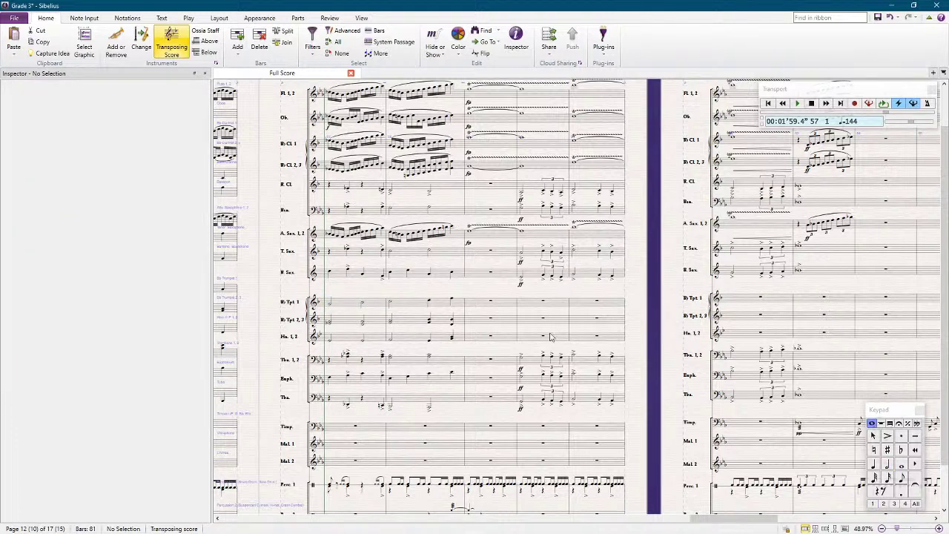
key("space")
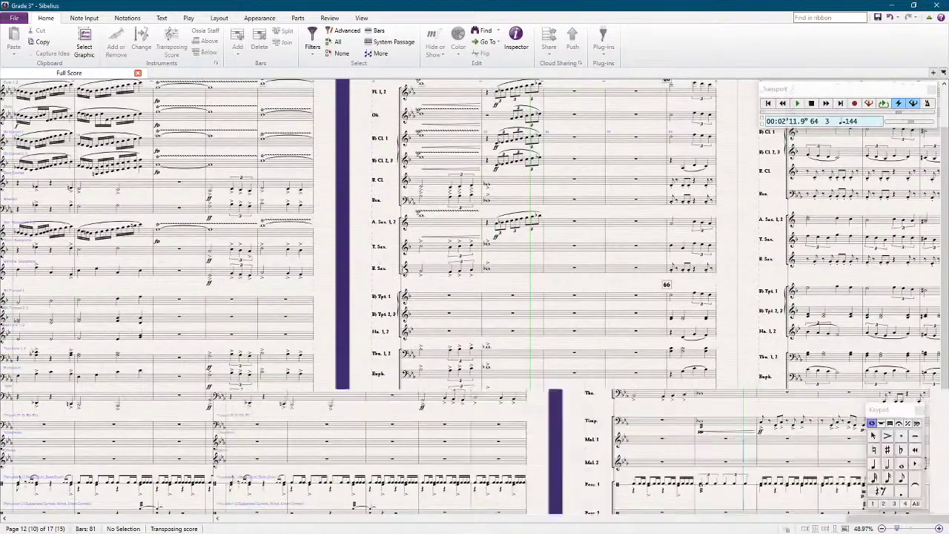
key("space")
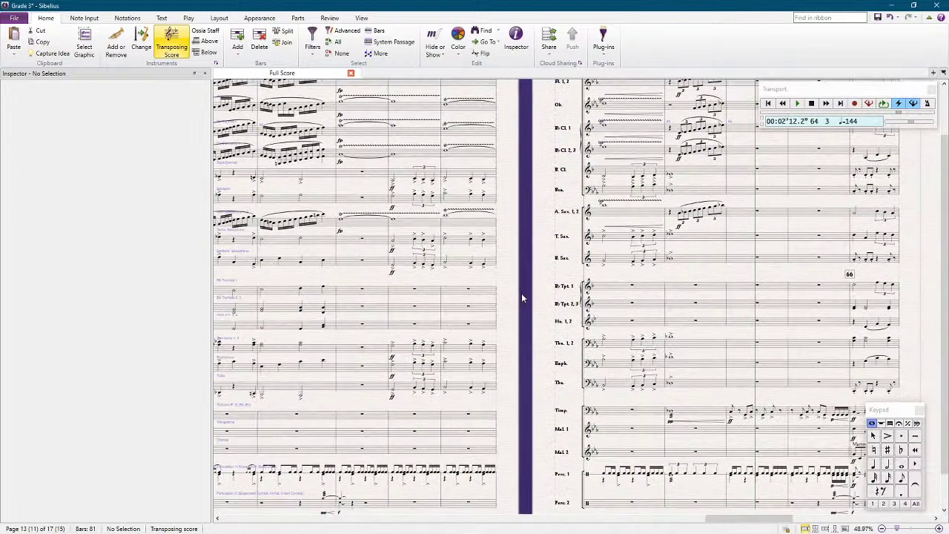
Step: Undo the deletion of the trumpet and horn passage in bars 59 to 63
left_click_drag(552, 304, 522, 298)
key("ctrl+v")
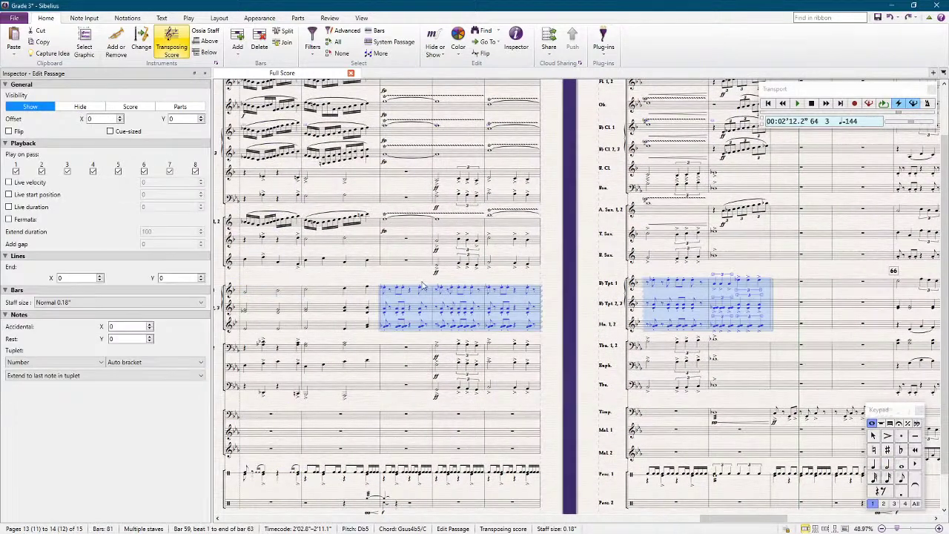
key("Escape")
Step: Delete the Trumpet 1, Trumpet 2, 3 and Horn 1, 2 music from bar 59 through the end of bar 62
left_click(425, 295)
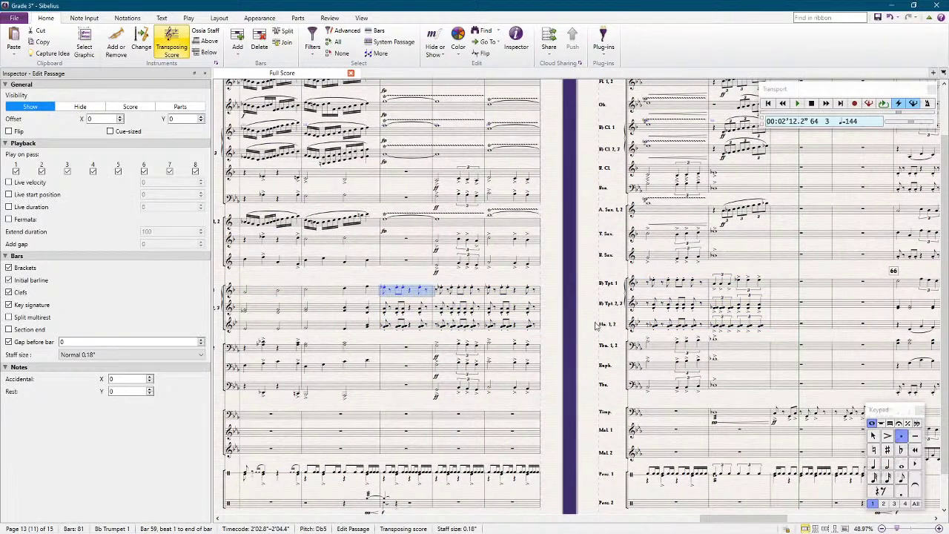
left_click(706, 329, "shift")
key("Delete")
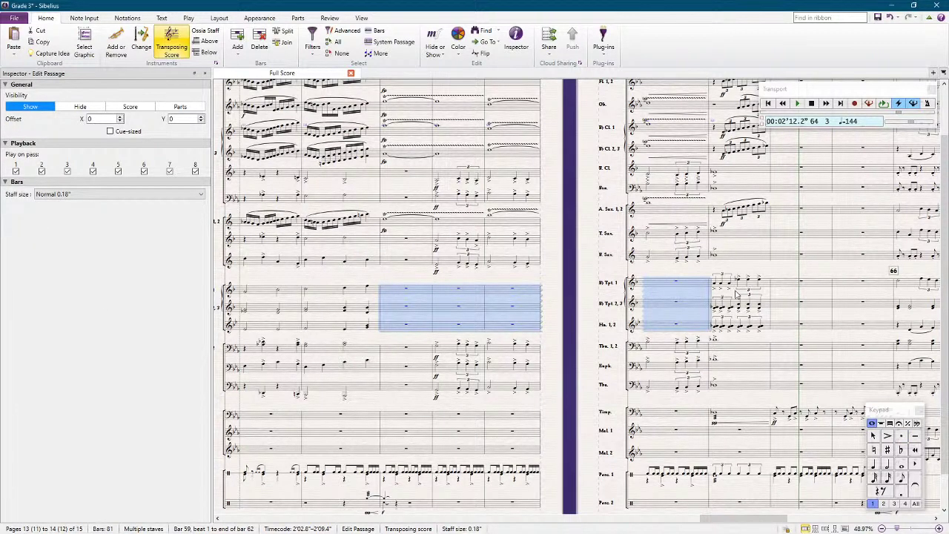
Step: Copy the ff dynamic from bar 60 of the baritone saxophone to the start of bar 63 in both trumpet staves and the horn staff
left_click(436, 270)
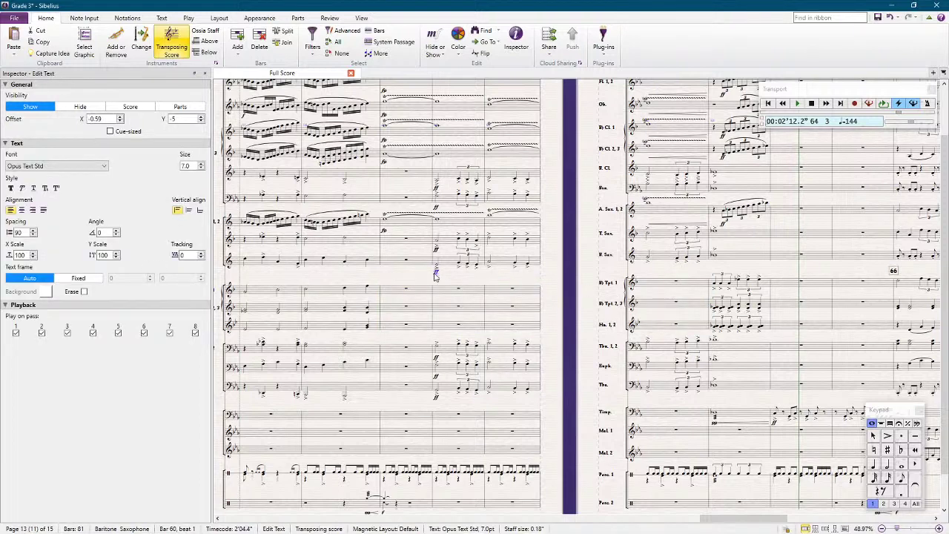
left_click(745, 287)
left_click(736, 330, "shift")
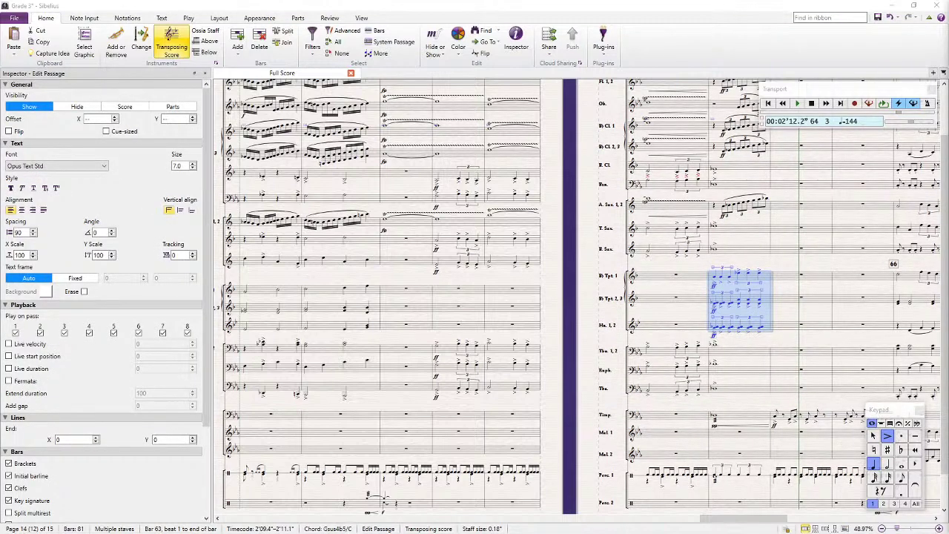
Step: Play the score from bar 57 to about bar 65 to check the trumpet and horn entrance in bar 63
left_click(329, 293)
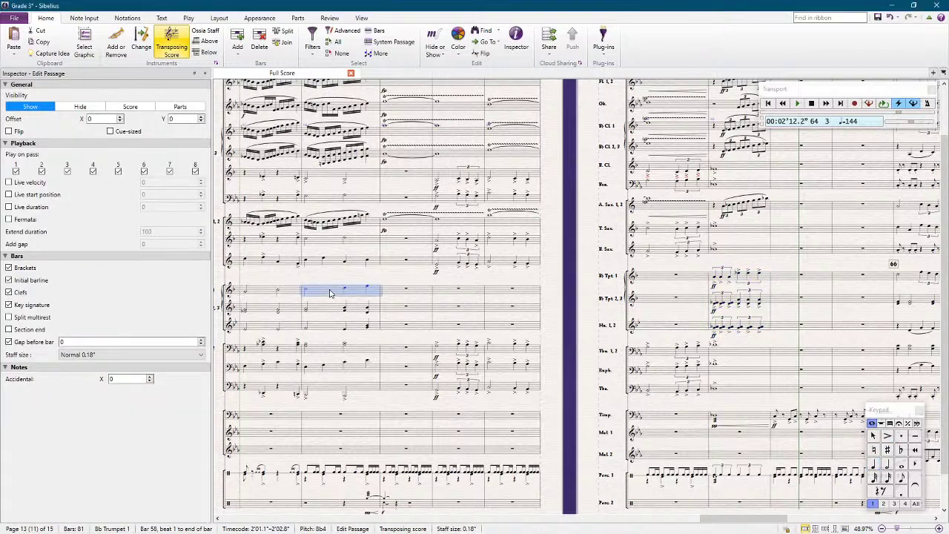
left_click(289, 293)
key("y")
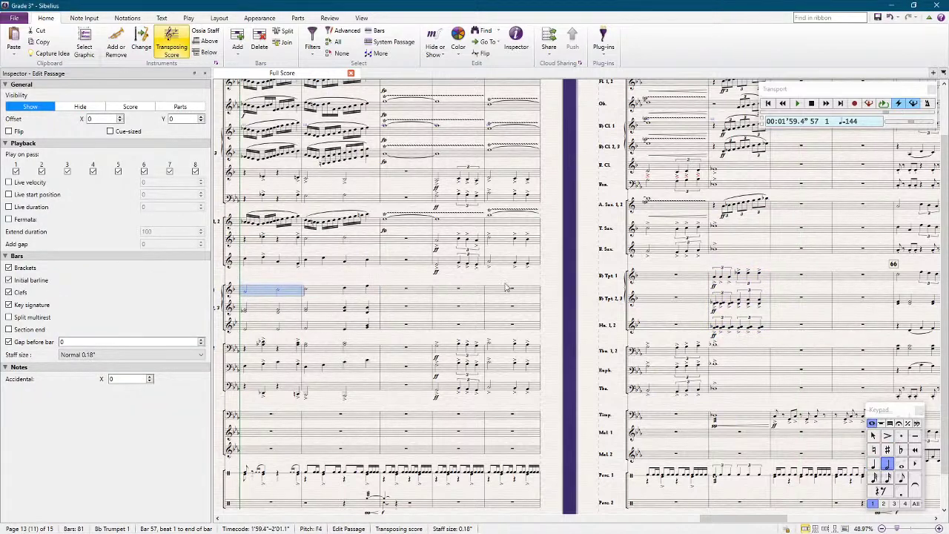
left_click(560, 282)
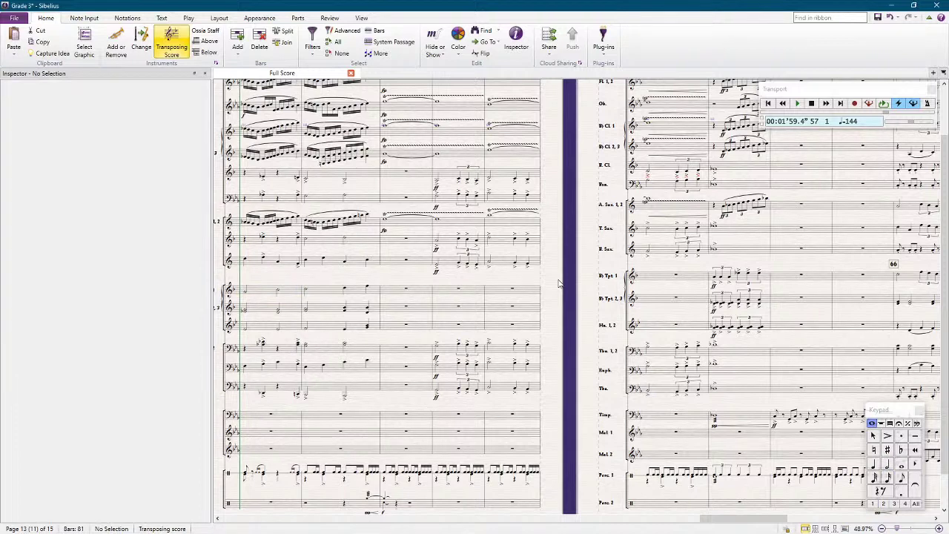
key("space")
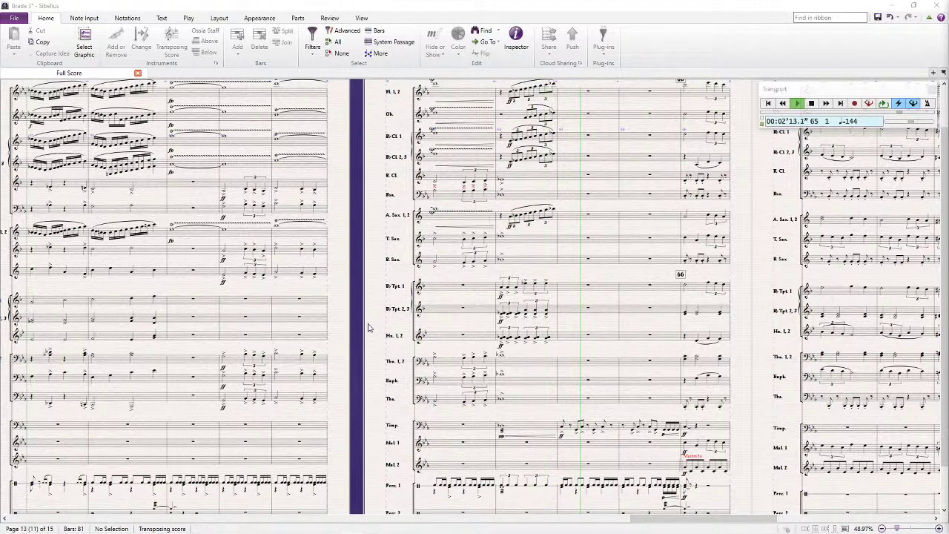
key("space")
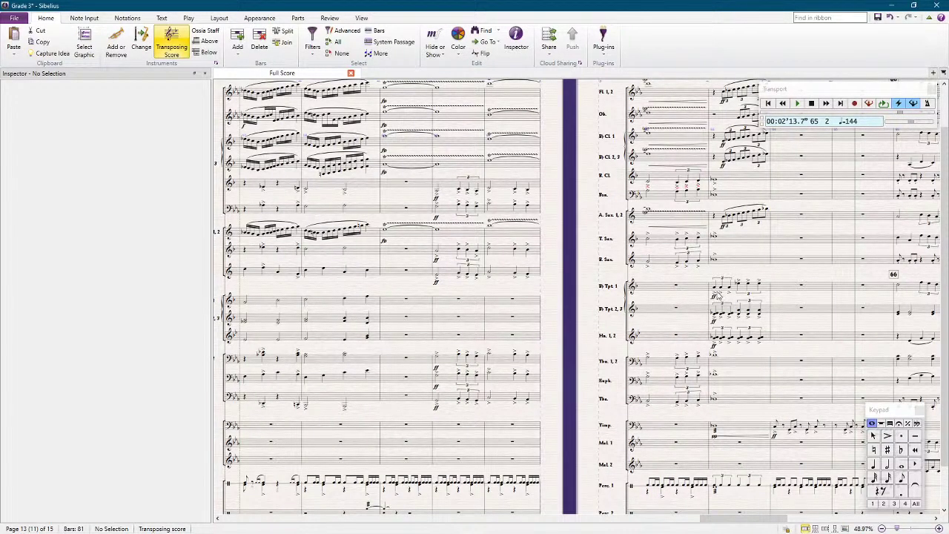
Step: Copy the first triplet of bar 63, with its ff, in the trumpet and horn staves to beat 3 of bar 62
left_click(713, 295)
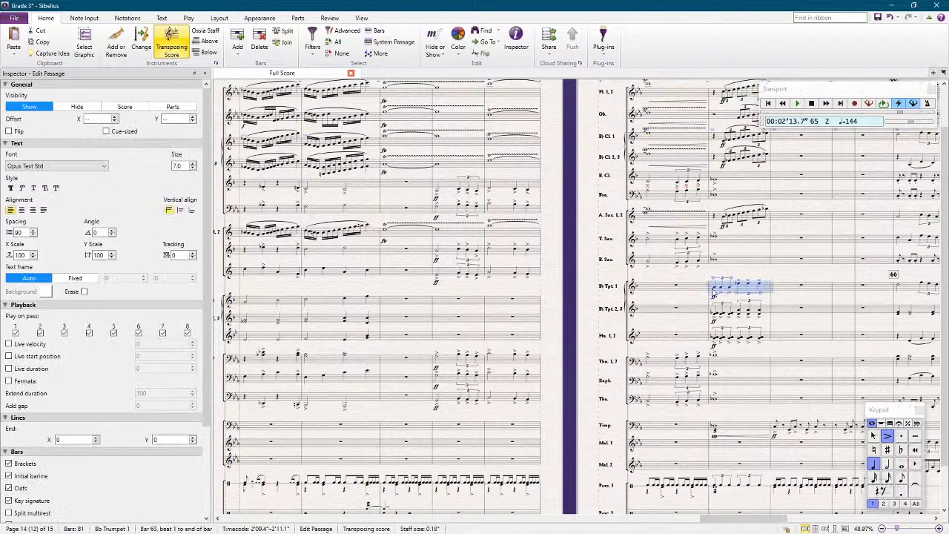
left_click(733, 343)
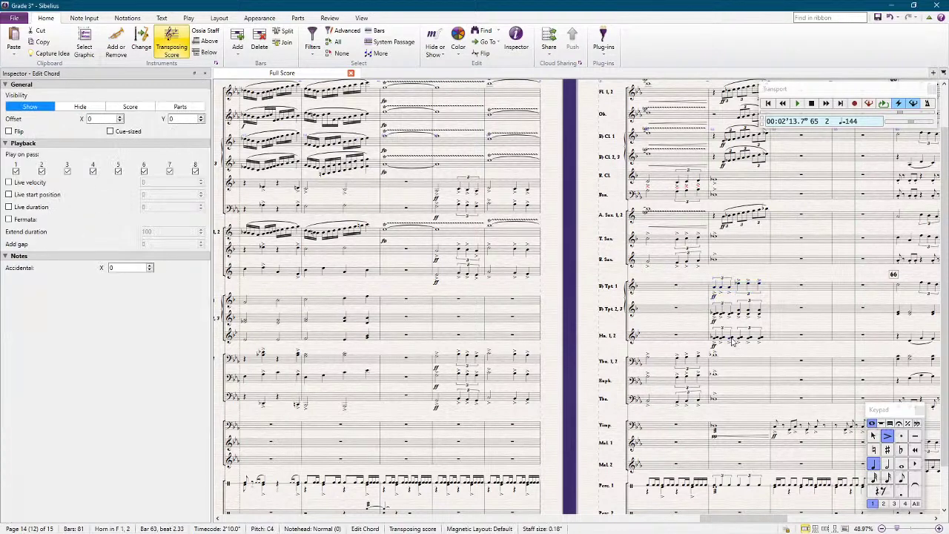
left_click(718, 292, "shift")
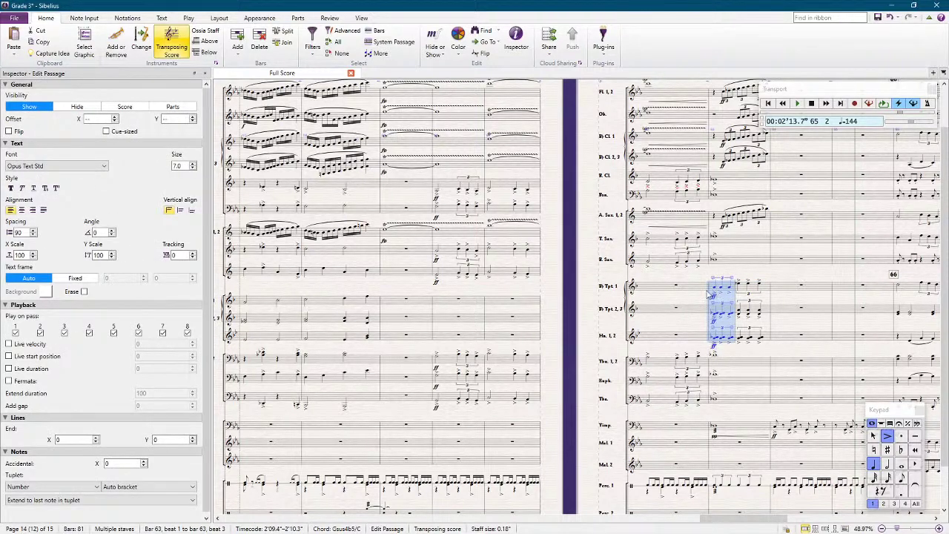
left_click(661, 291)
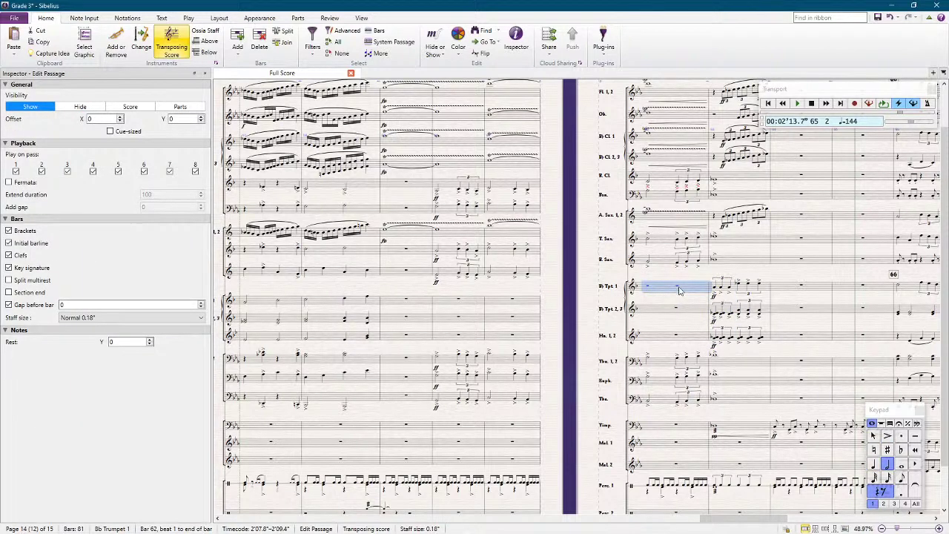
left_click_drag(677, 290, 708, 343)
scroll(689, 319, "up", 3)
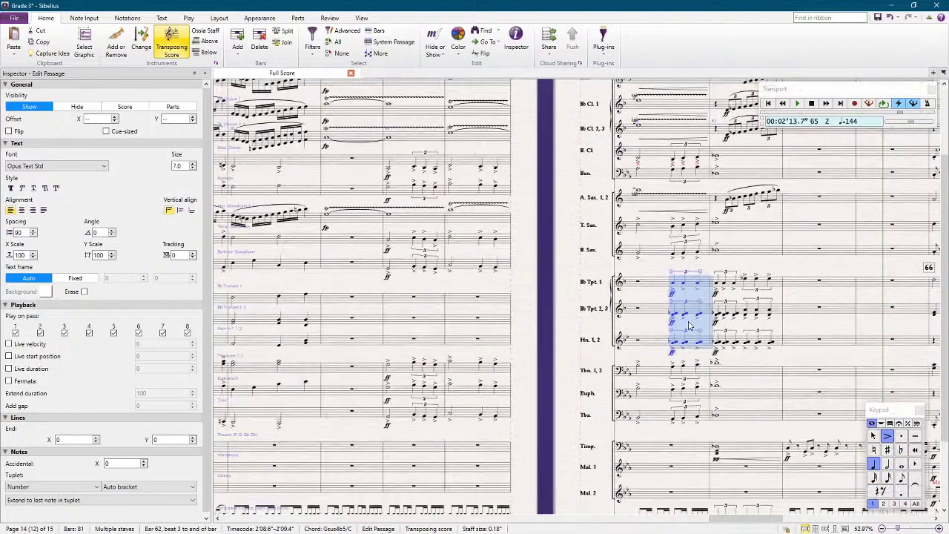
Step: Delete the ff dynamics at the start of bar 63 in both trumpet staves and the horn staff
left_click(717, 293)
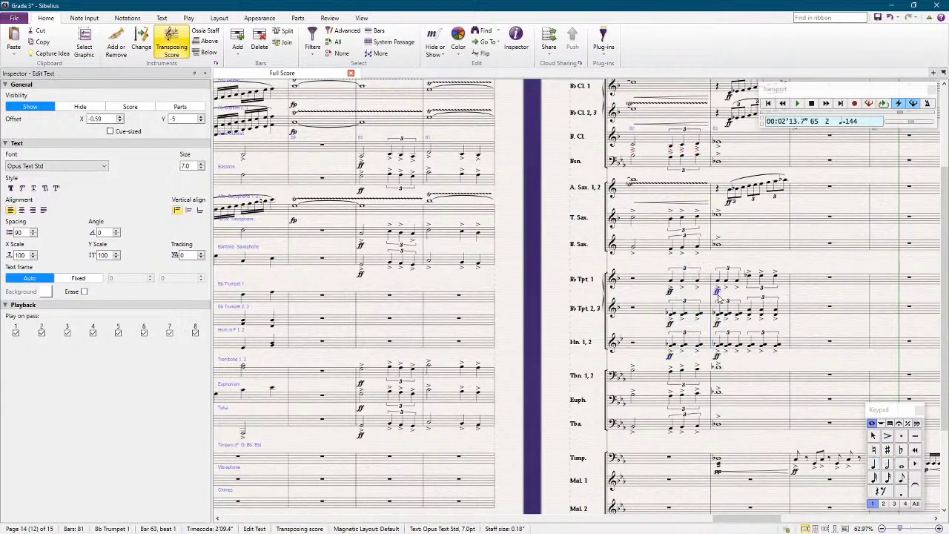
left_click(718, 325, "ctrl")
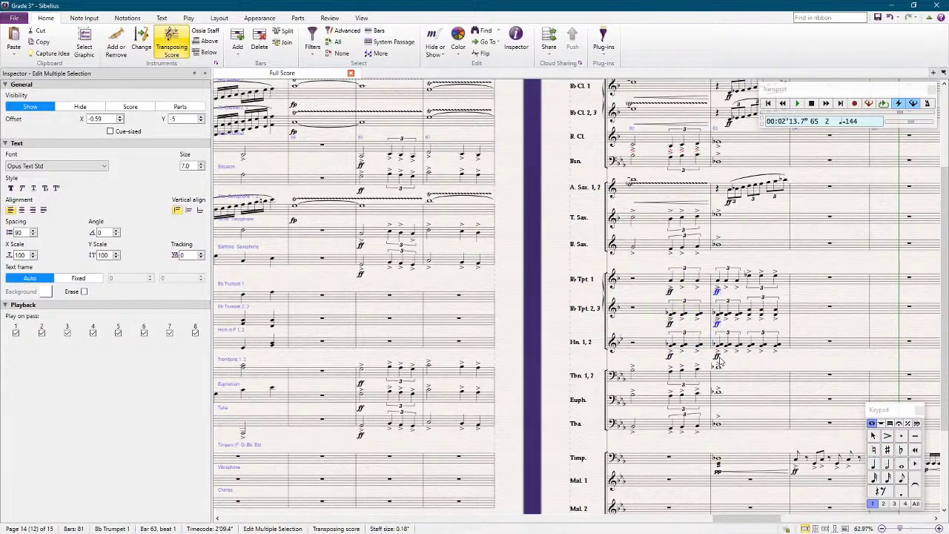
key("Delete")
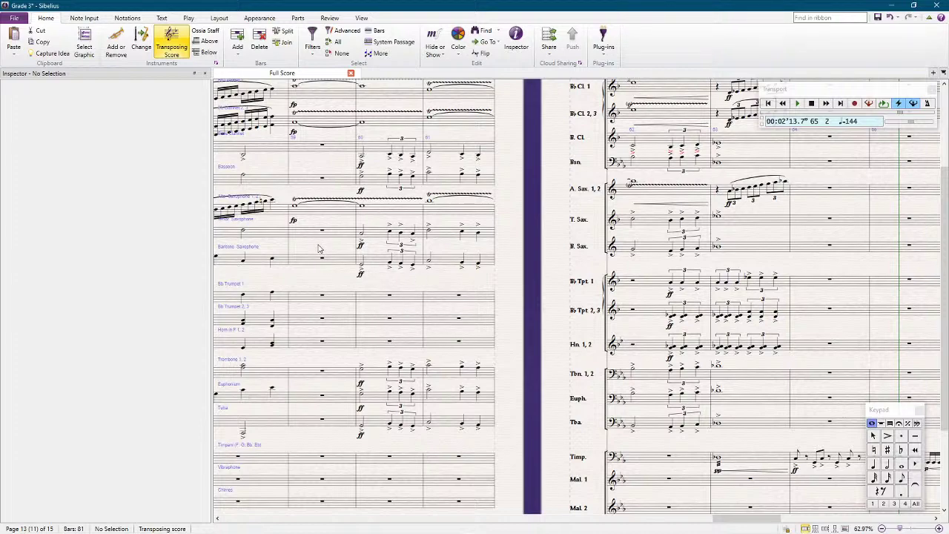
Step: Play the score from about bar 57 to bar 64 to check the trumpet and horn entrance in bar 62
scroll(319, 249, "down", 2)
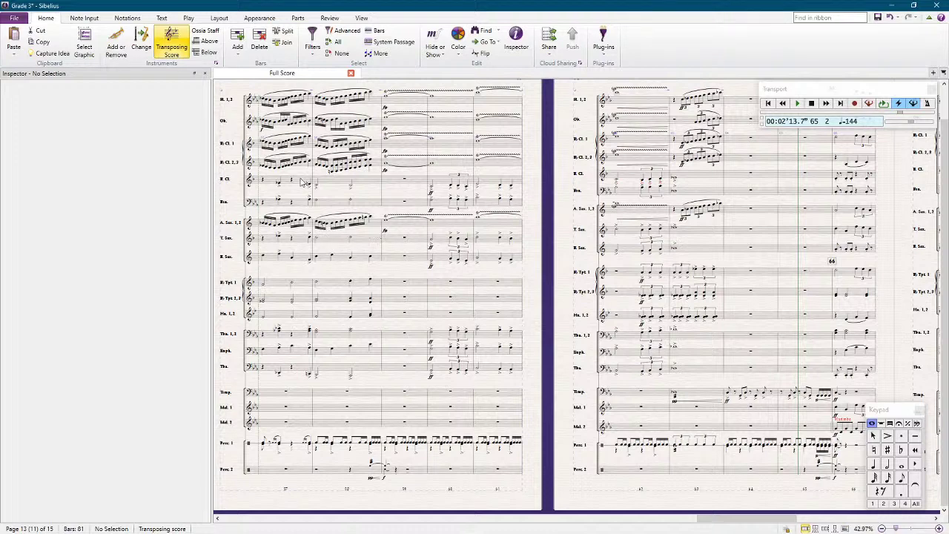
key("space")
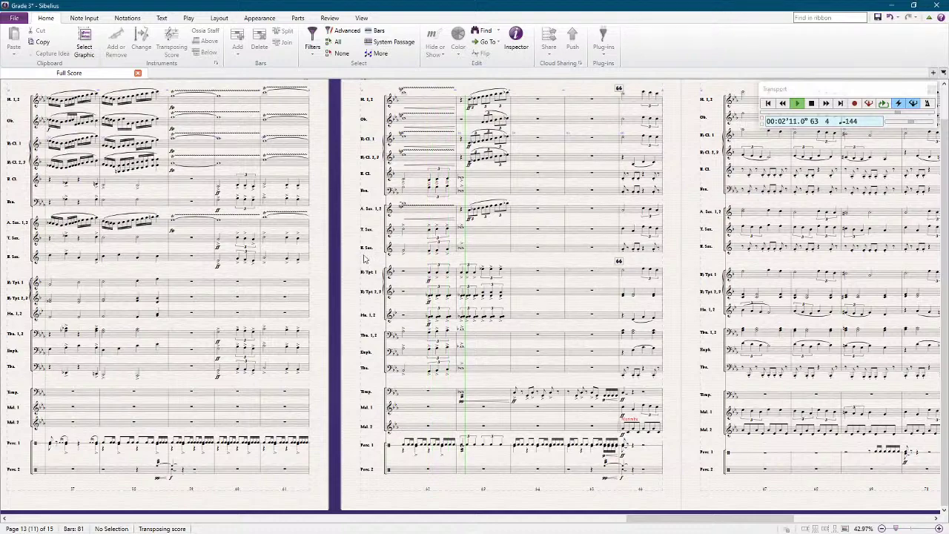
key("space")
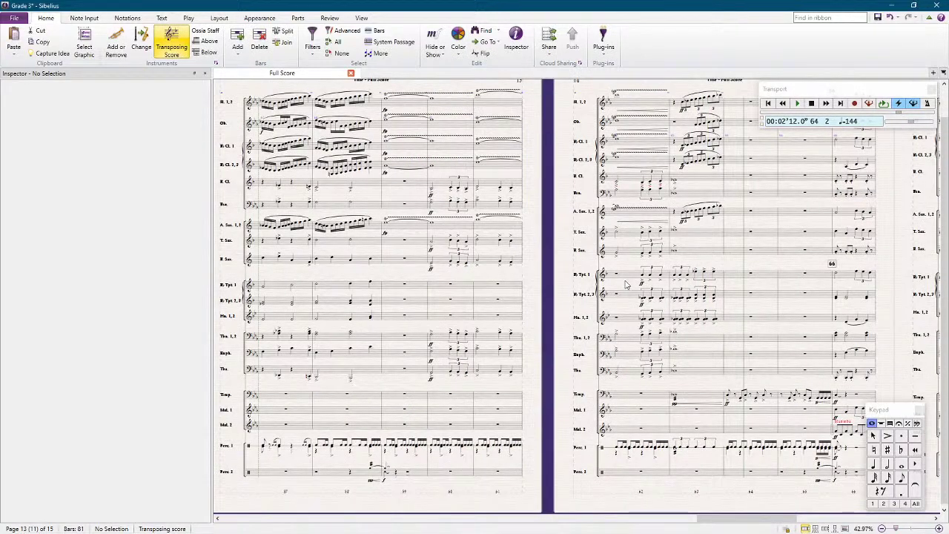
Step: Clear the Trumpet 1, Trumpet 2, 3 and Horn 1, 2 triplets from bar 62 and restore their ff dynamics at the start of bar 63
left_click(628, 319, "shift")
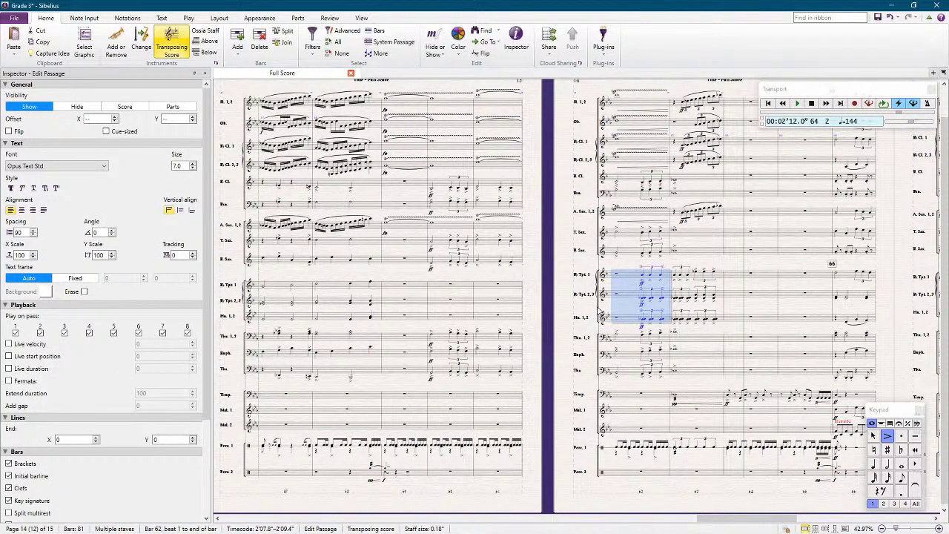
left_click(700, 280)
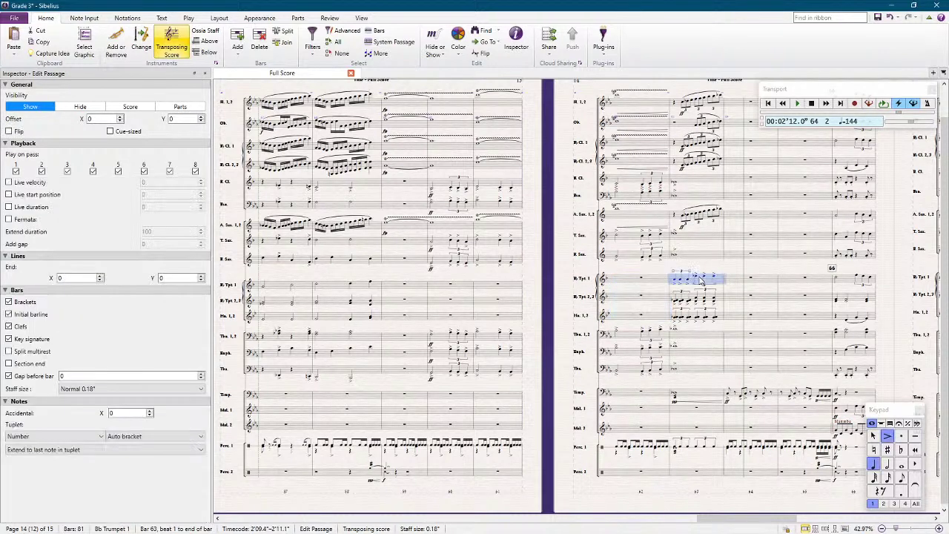
left_click(699, 319, "shift")
left_click(695, 317)
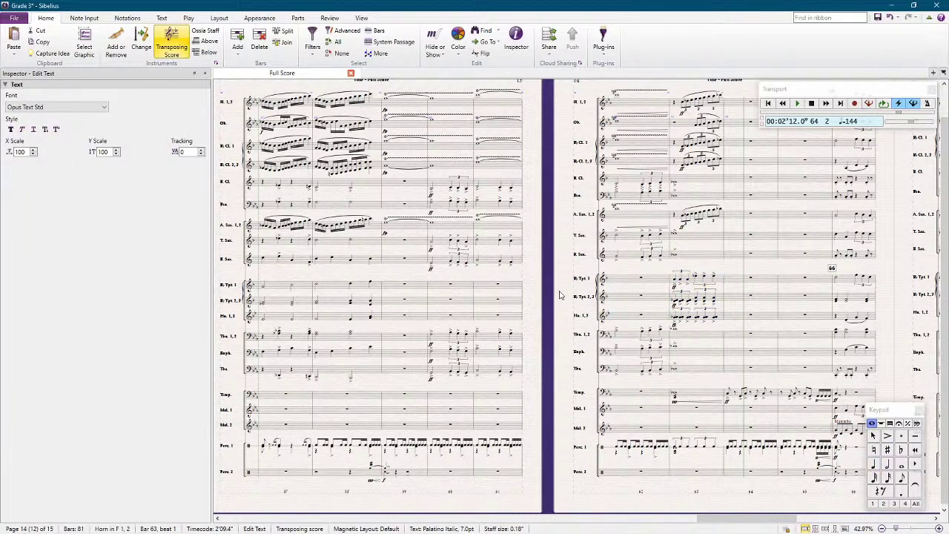
key("ctrl+z")
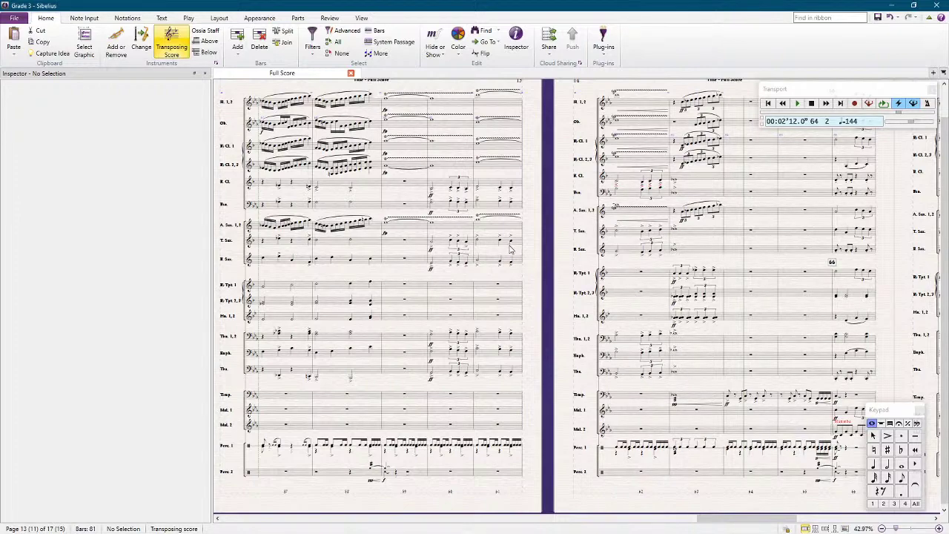
Step: Examine the woodwind, brass and percussion scoring from bar 57 through bar 66
scroll(406, 204, "up", 3)
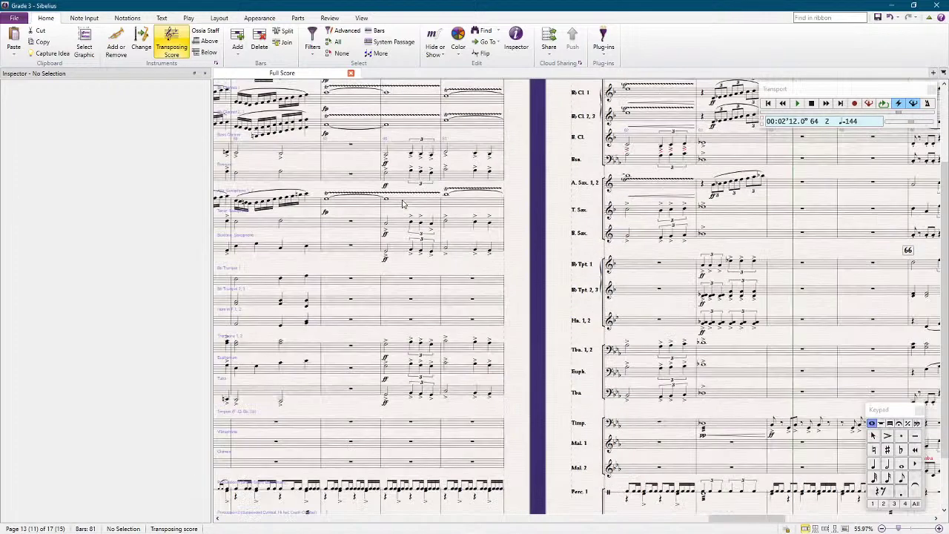
left_click_drag(513, 132, 621, 334)
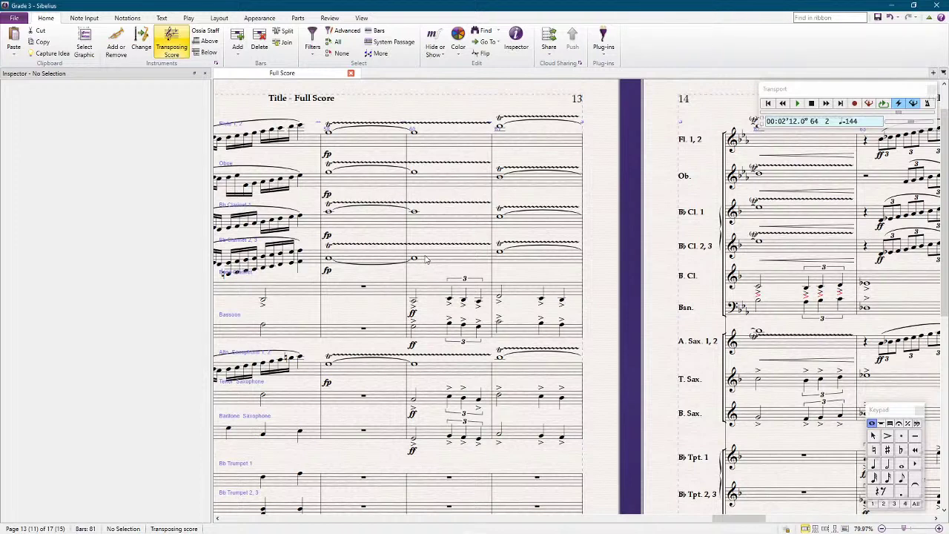
scroll(426, 259, "down", 5)
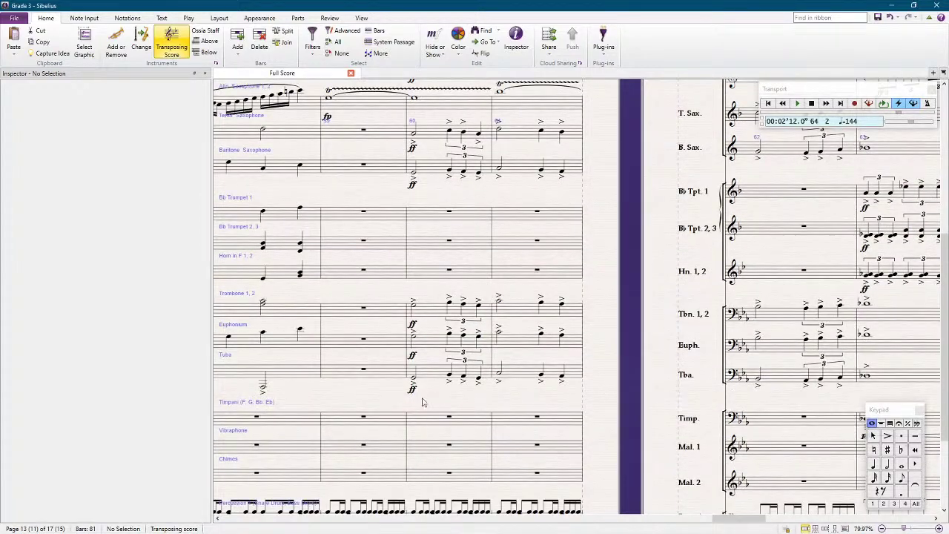
scroll(414, 379, "up", 5)
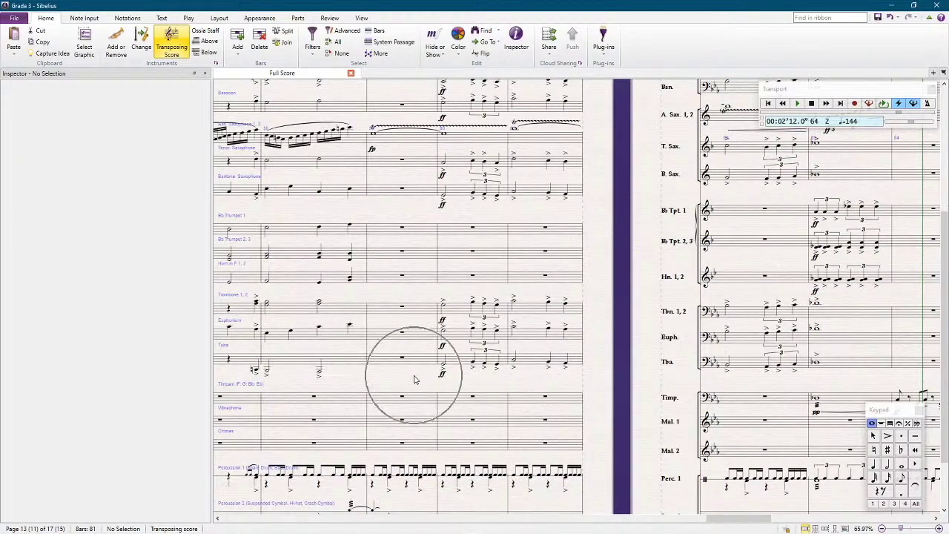
scroll(417, 222, "down", 1)
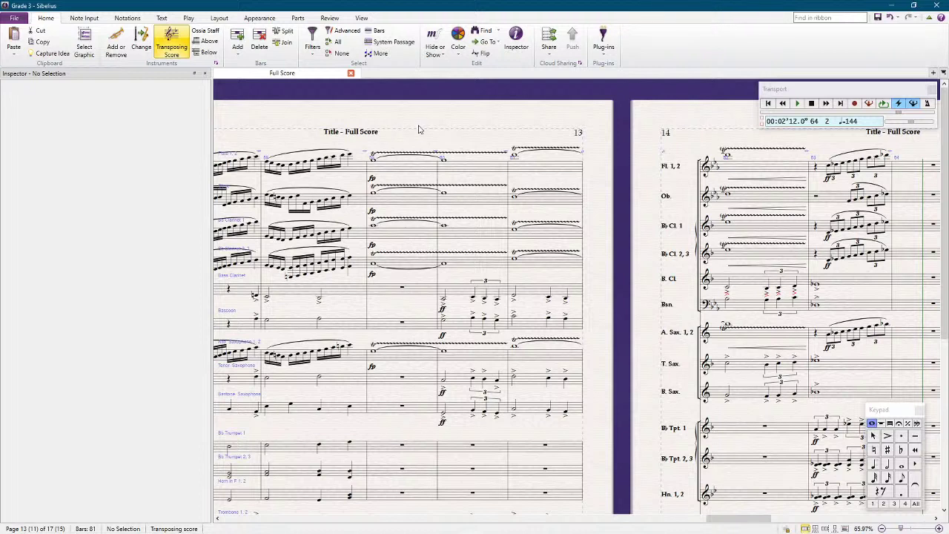
scroll(489, 223, "down", 5)
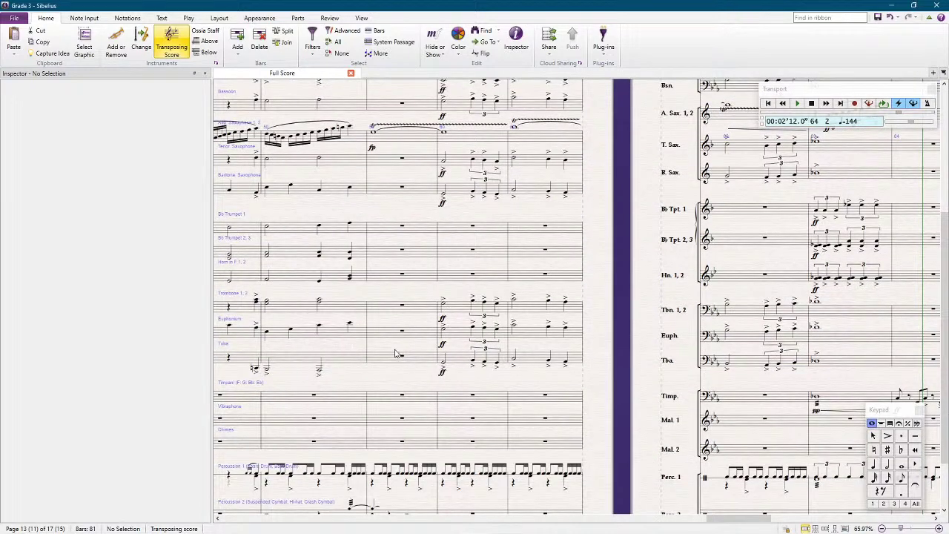
scroll(396, 354, "down", 1)
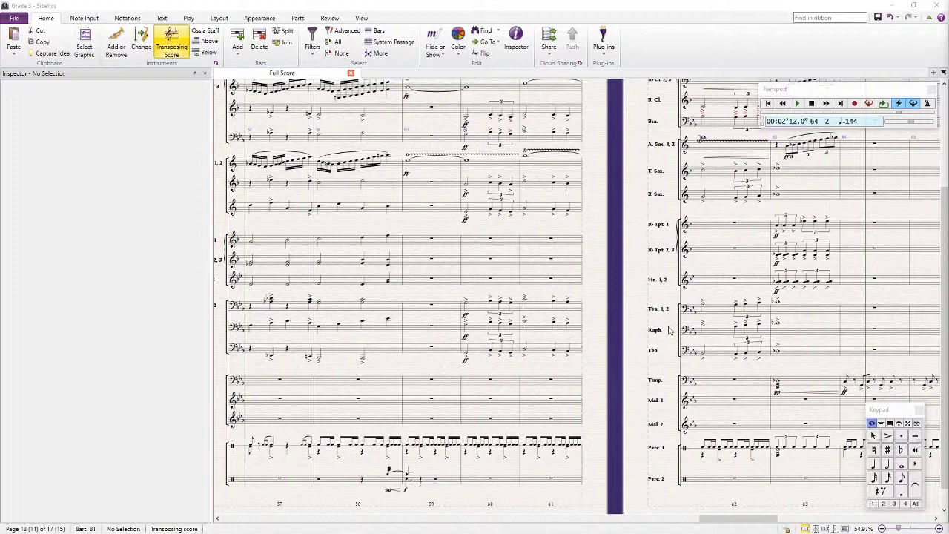
scroll(605, 363, "right", 5)
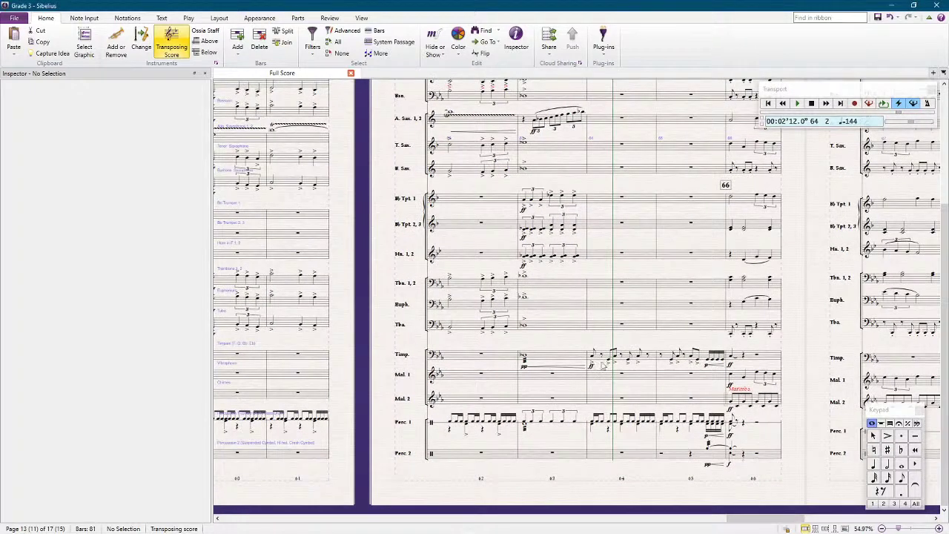
left_click_drag(607, 255, 718, 251)
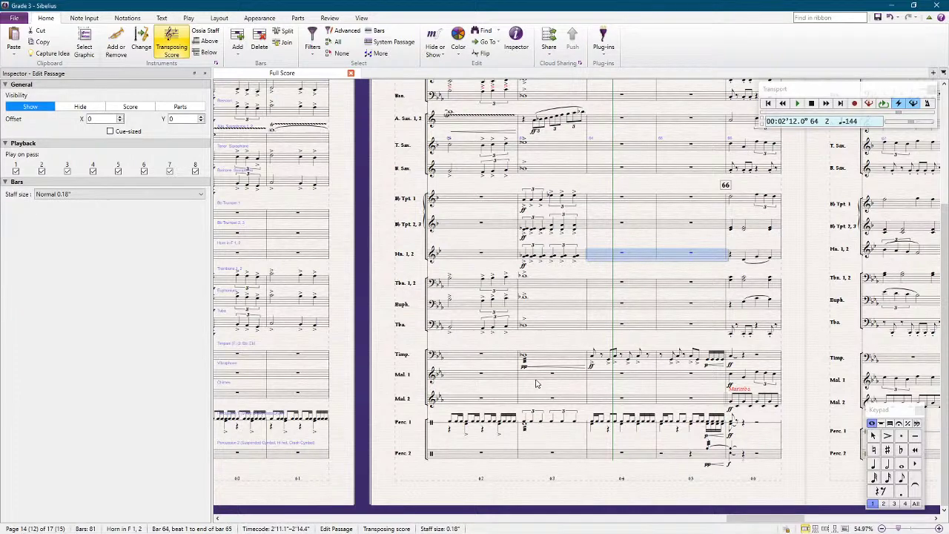
key("Delete")
left_click(716, 400)
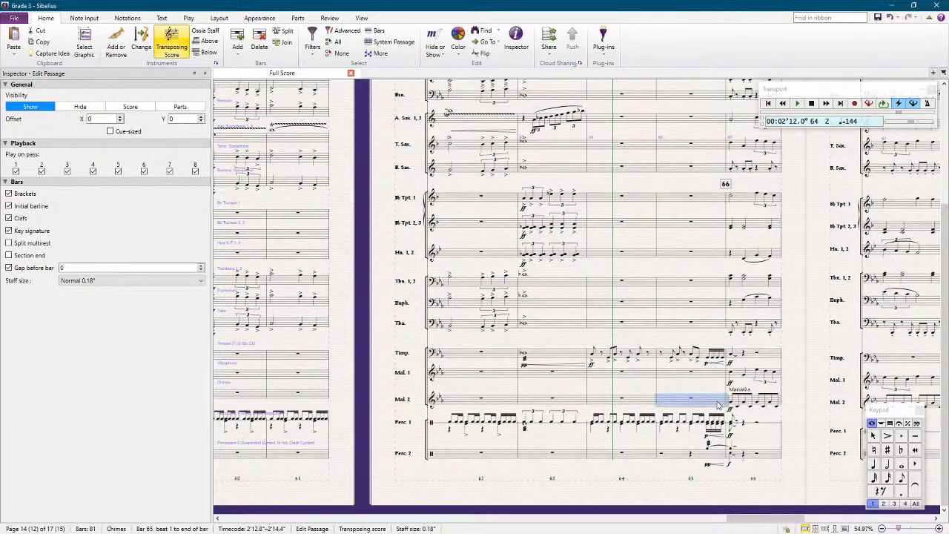
scroll(578, 404, "up", 5)
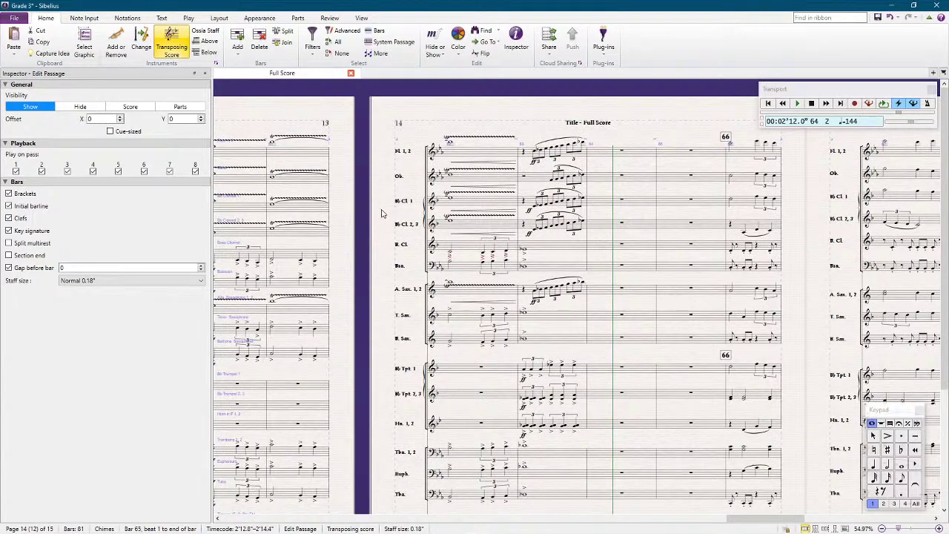
key("Escape")
Step: Repeat the bar 60 whole notes of the flute, oboe and both clarinet staves in bars 61 and 62, replacing the trilled notes there
scroll(337, 163, "left", 3)
scroll(553, 191, "up", 3)
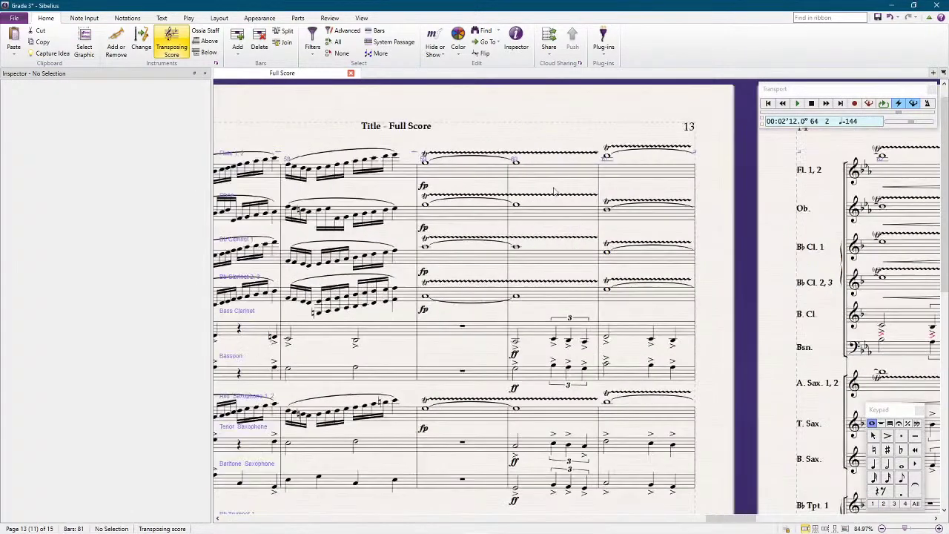
left_click(561, 177)
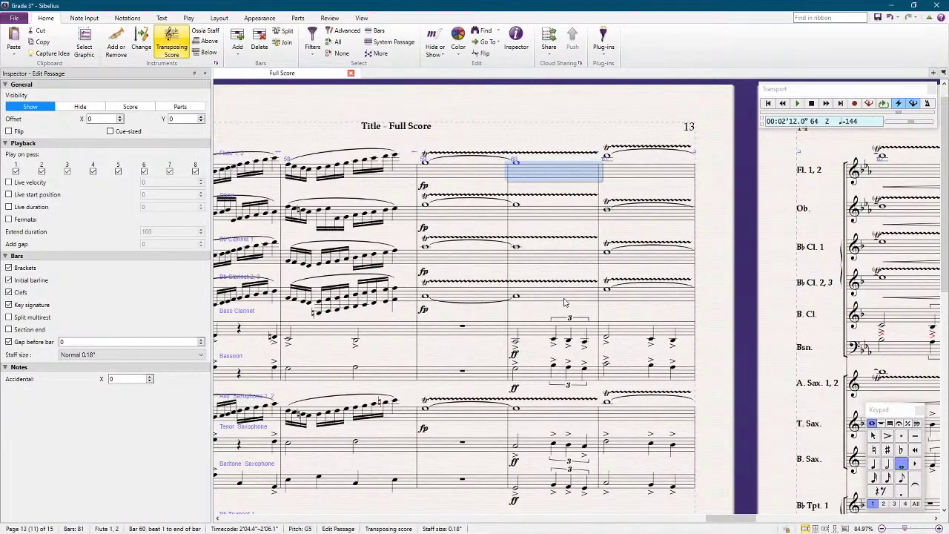
left_click(562, 302, "shift")
scroll(690, 267, "right", 2)
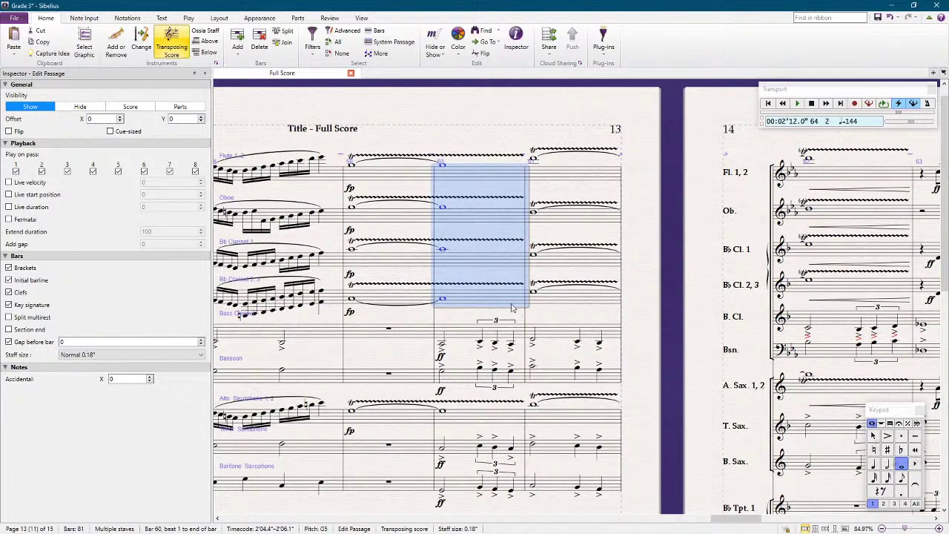
key("r")
Step: Tie the bar 60 whole notes to bar 61 in the flute, oboe and both clarinet staves
left_click(482, 297)
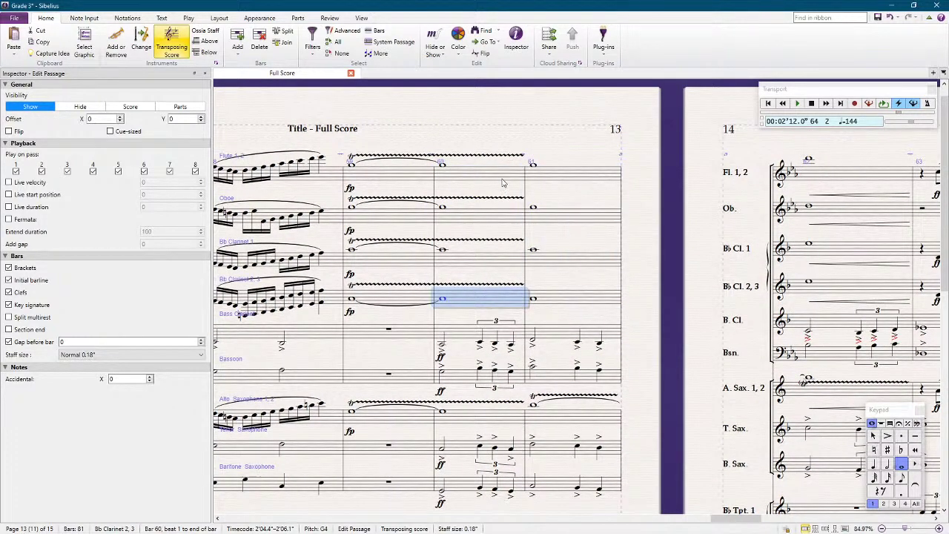
left_click(505, 182, "shift")
key("1")
key("super+x")
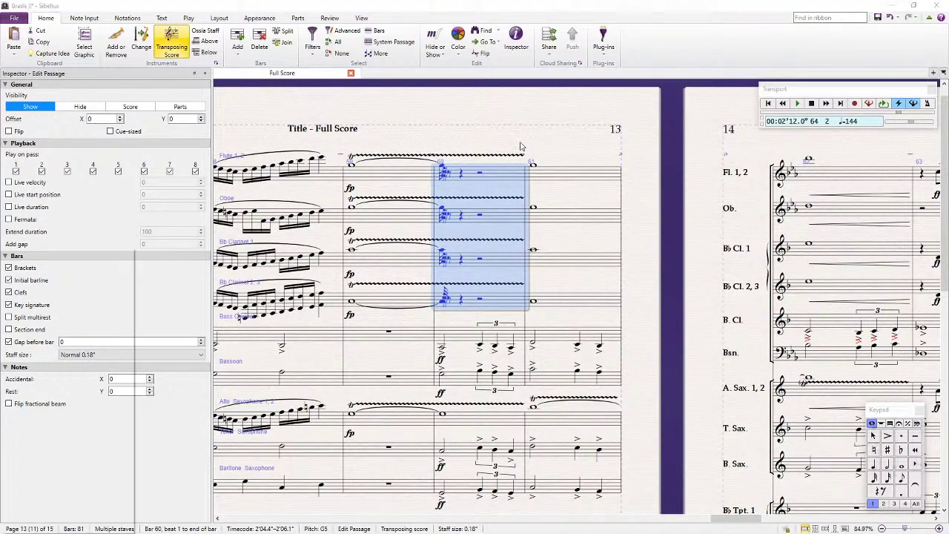
key("Escape")
key("ctrl+z")
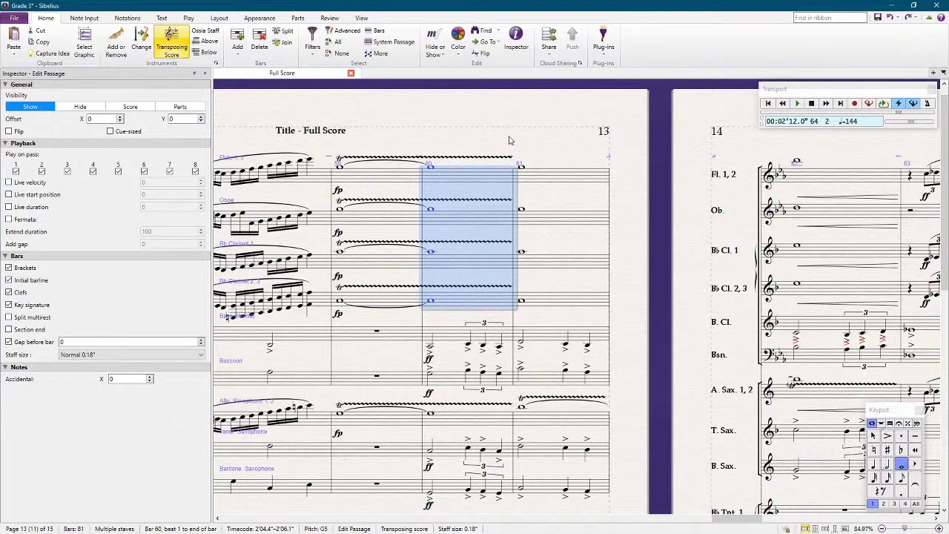
Step: Extend the trill lines starting in bar 59 to the end of bar 61 in the flute, oboe and both clarinet staves
left_click(514, 159)
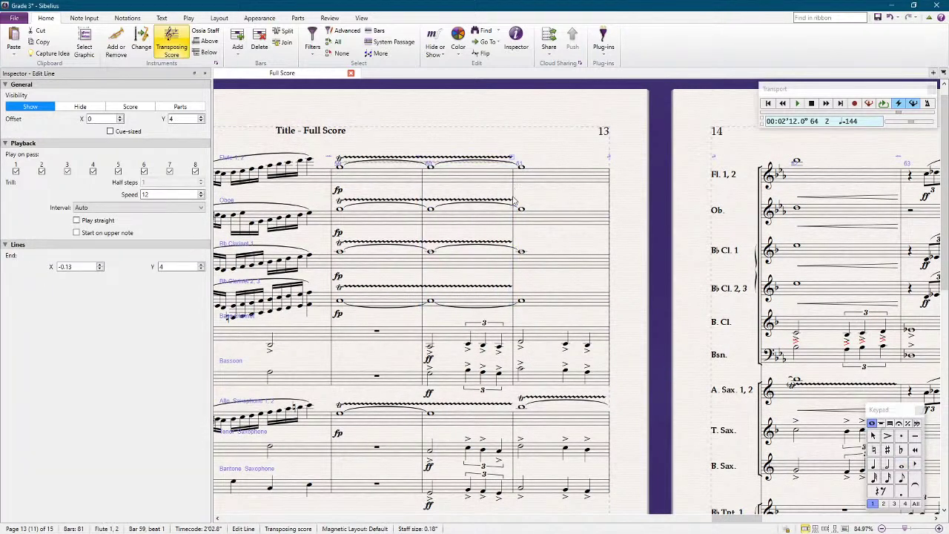
left_click(511, 201, "ctrl")
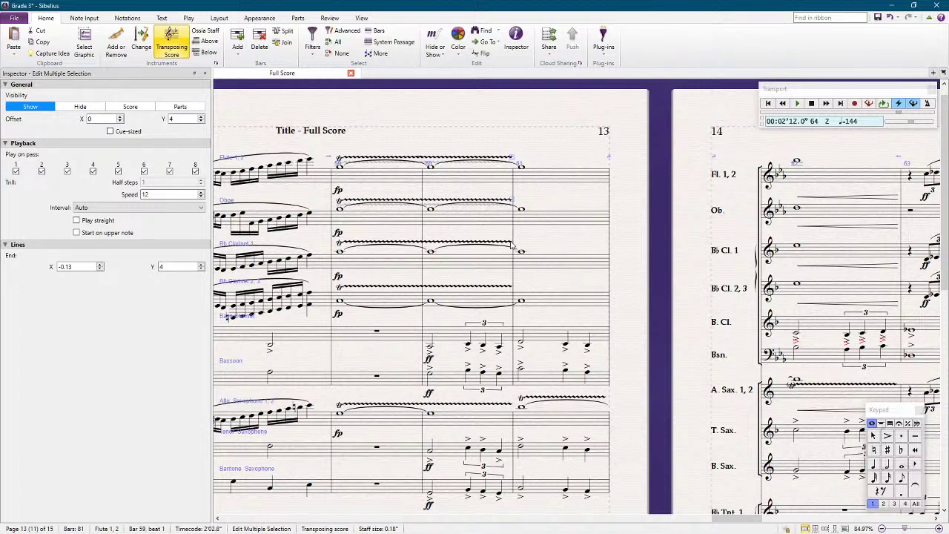
left_click(514, 243, "ctrl")
left_click(512, 287, "ctrl")
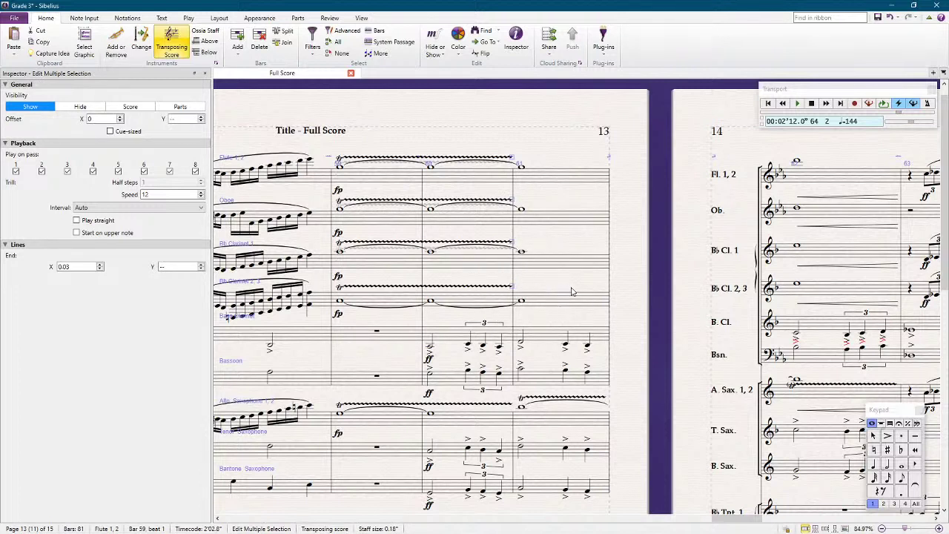
key("shift+alt+Right")
left_click_drag(519, 291, 608, 290)
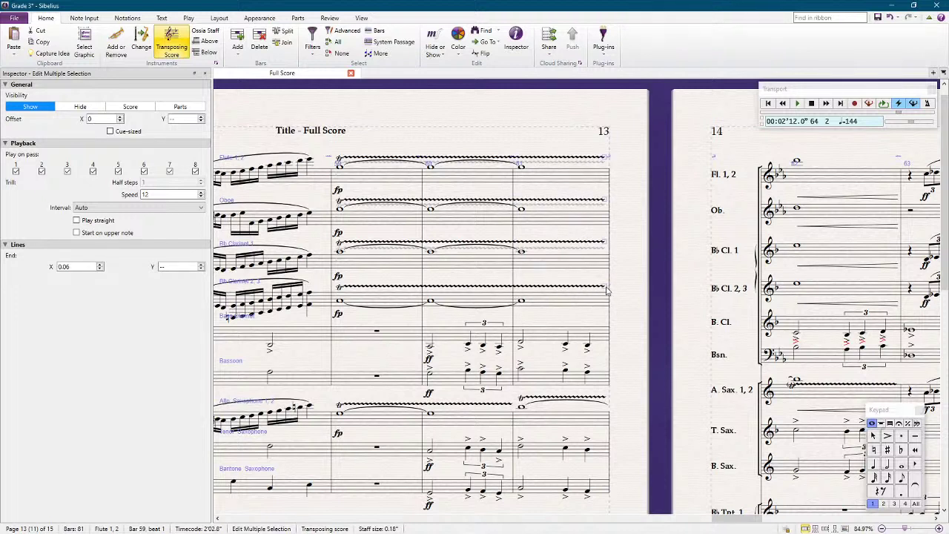
left_click(634, 298)
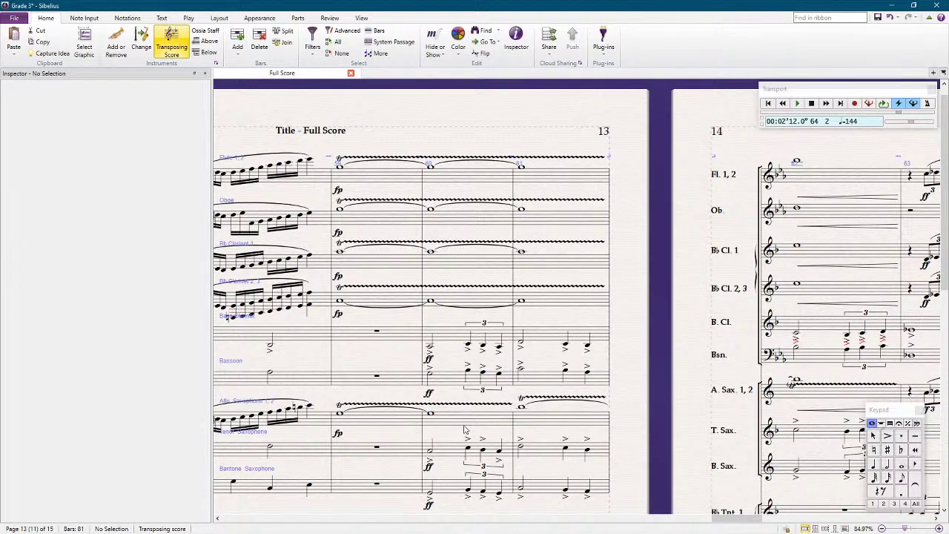
Step: Repeat the Alto Saxophone 1, 2 whole note of bar 60 in bars 61 and 62, and tie bar 60 to bar 61
left_click(466, 428)
key("ctrl+z")
left_click(468, 426)
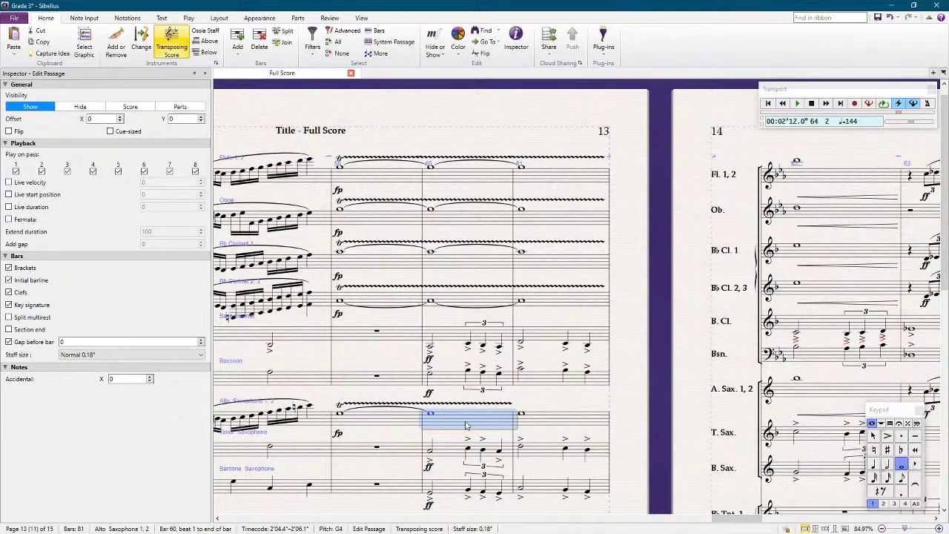
Step: Extend the Alto Saxophone 1, 2 trill line starting in bar 59 to the end of bar 61
left_click(512, 407)
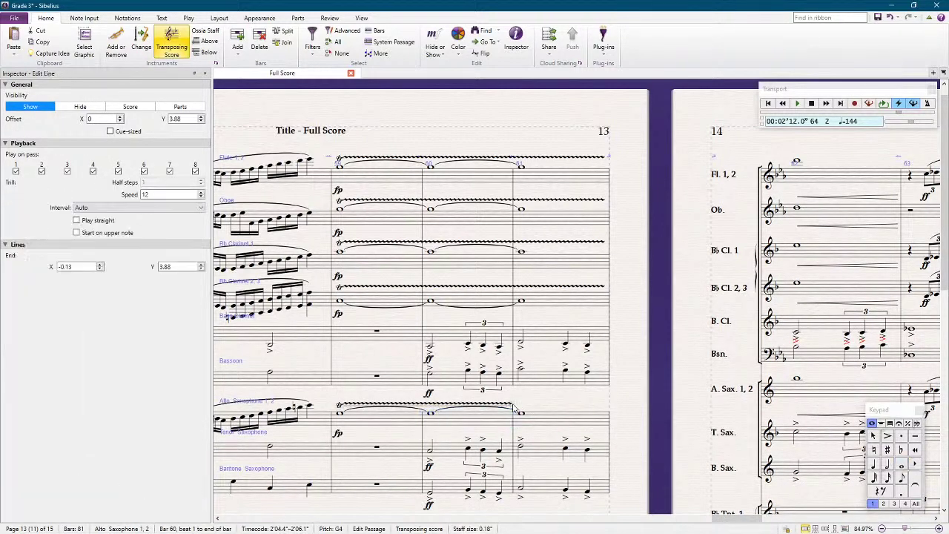
left_click(645, 406)
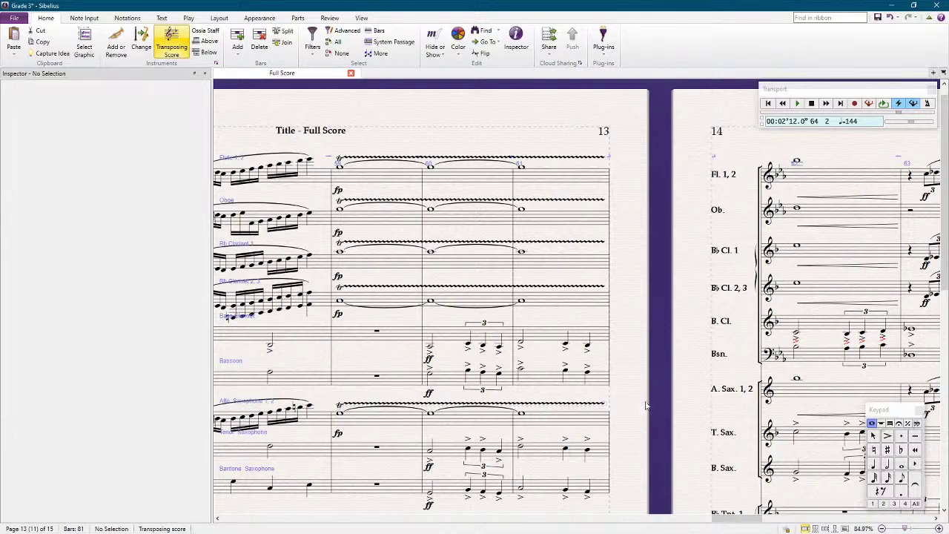
Step: Add trill lines over bar 62 in the flute, oboe and both clarinet staves, and raise the flute's trill above its note
left_click_drag(645, 405, 384, 366)
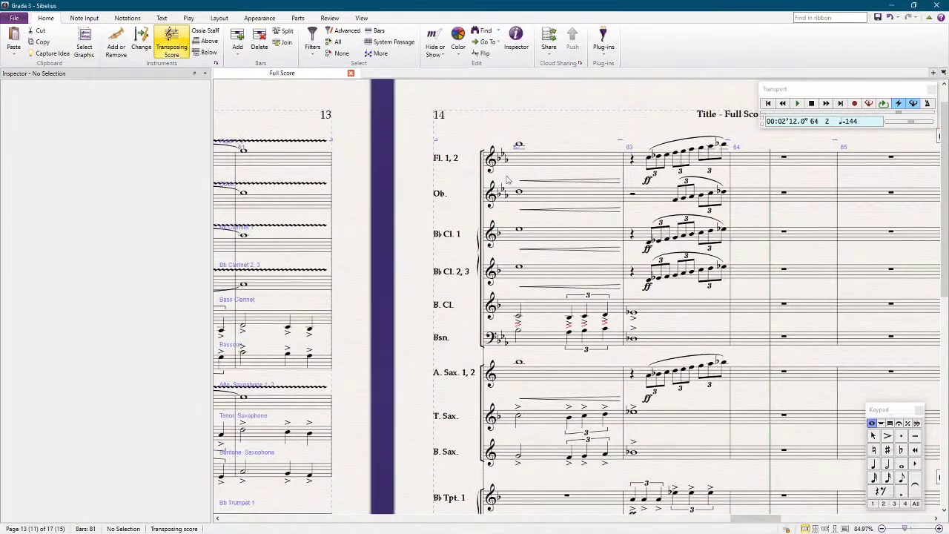
left_click_drag(531, 162, 532, 284)
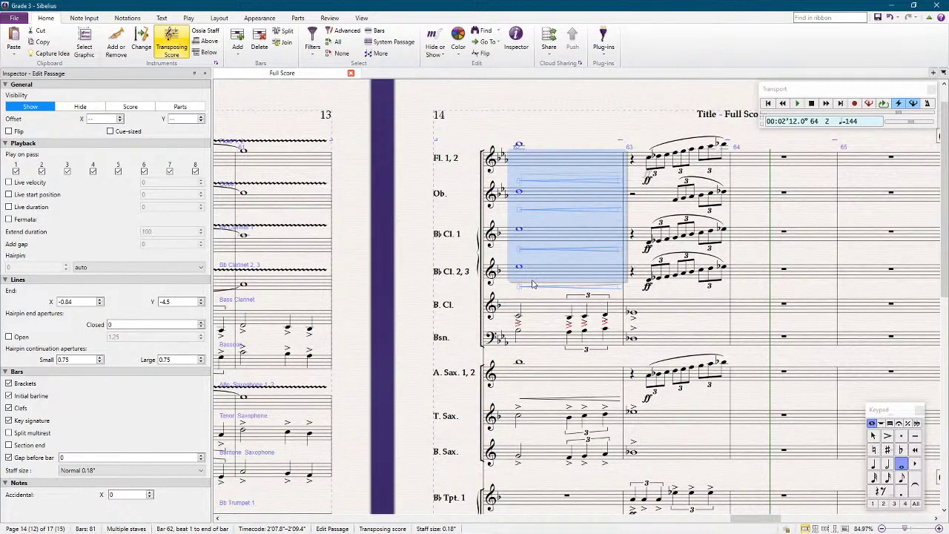
key("l")
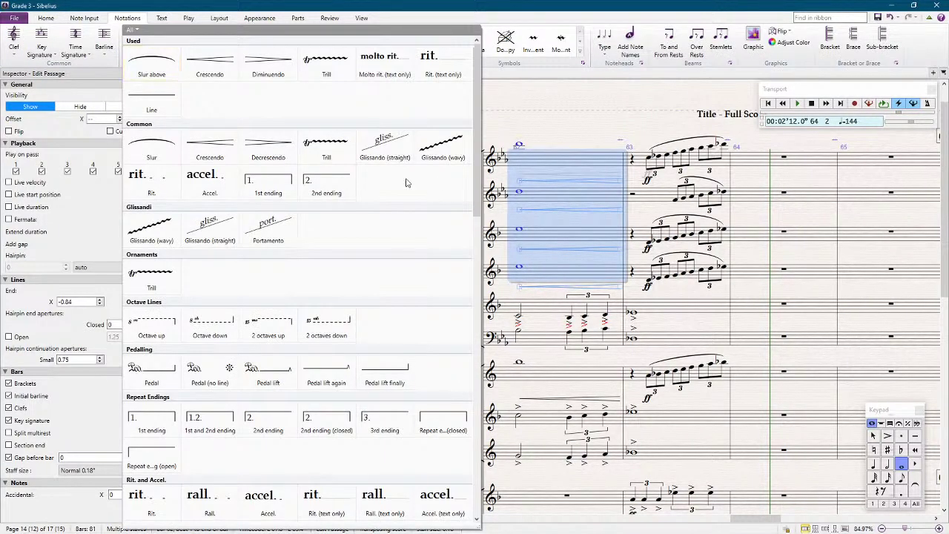
left_click(326, 71)
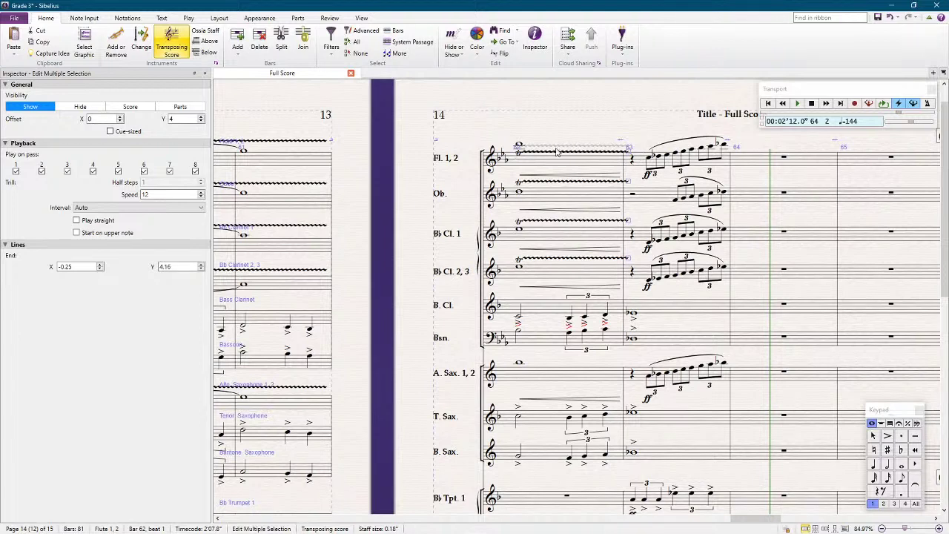
left_click_drag(561, 154, 561, 143)
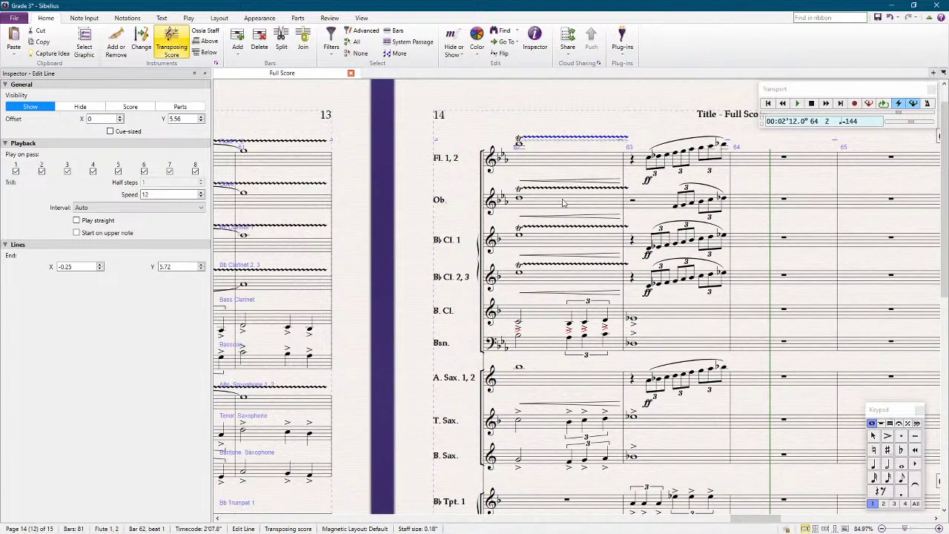
Step: Shorten the bar 62 trill lines in the flute, oboe and both clarinet staves so they end just before the barline
left_click(627, 194)
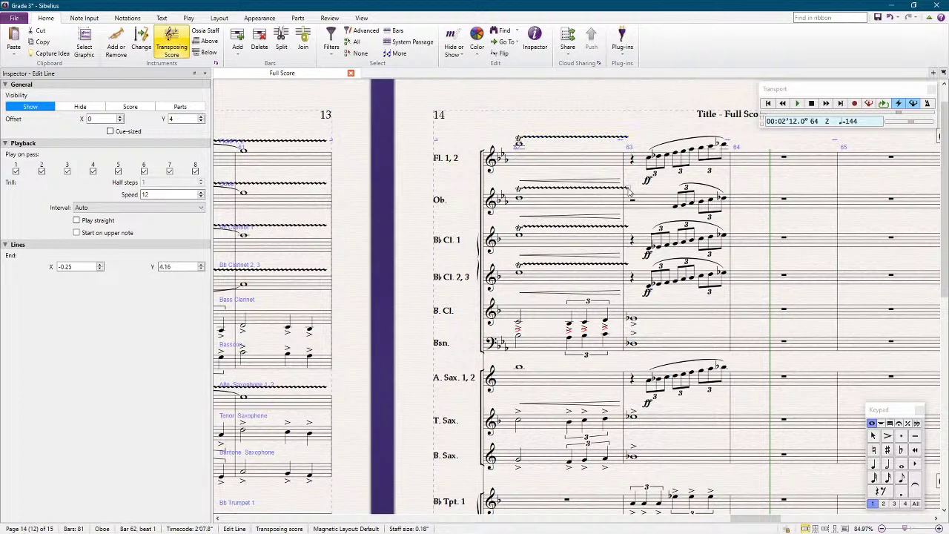
left_click(629, 144, "ctrl")
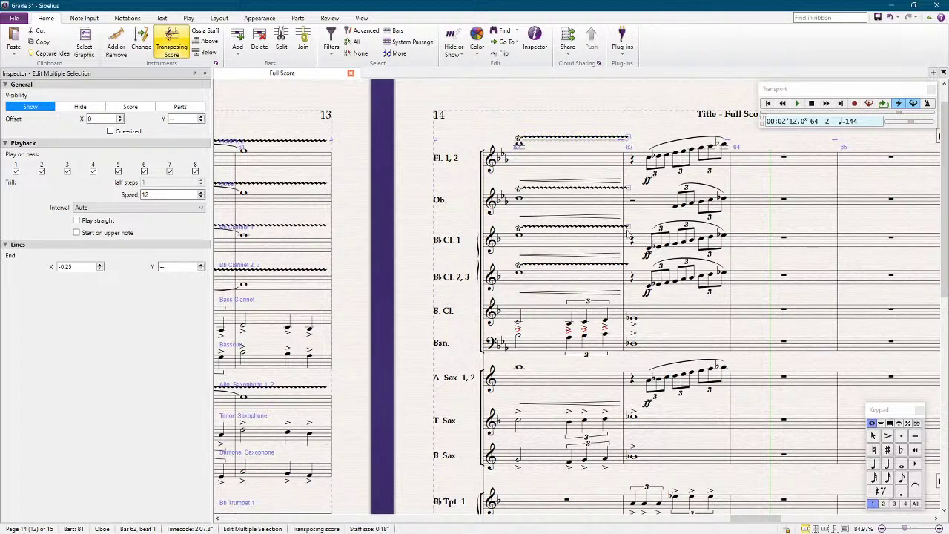
key("Escape")
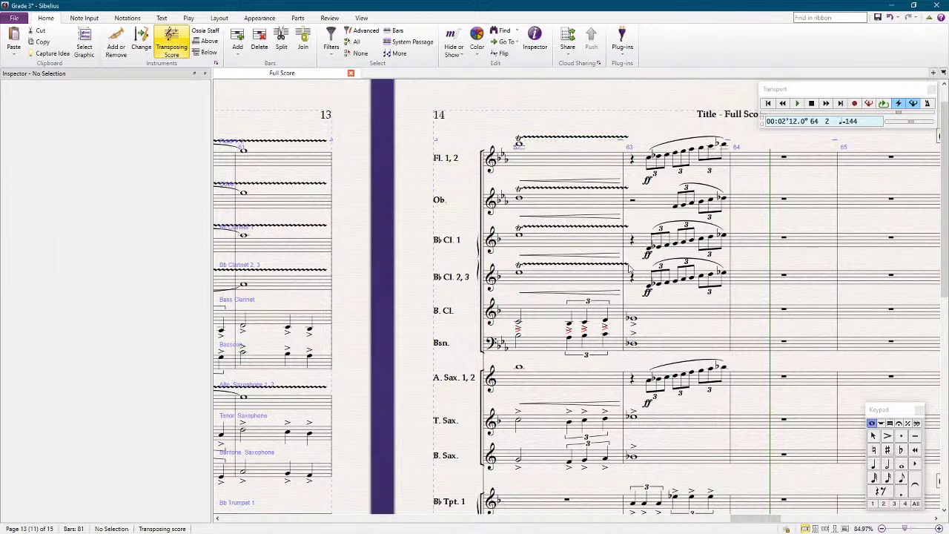
key("ctrl+z")
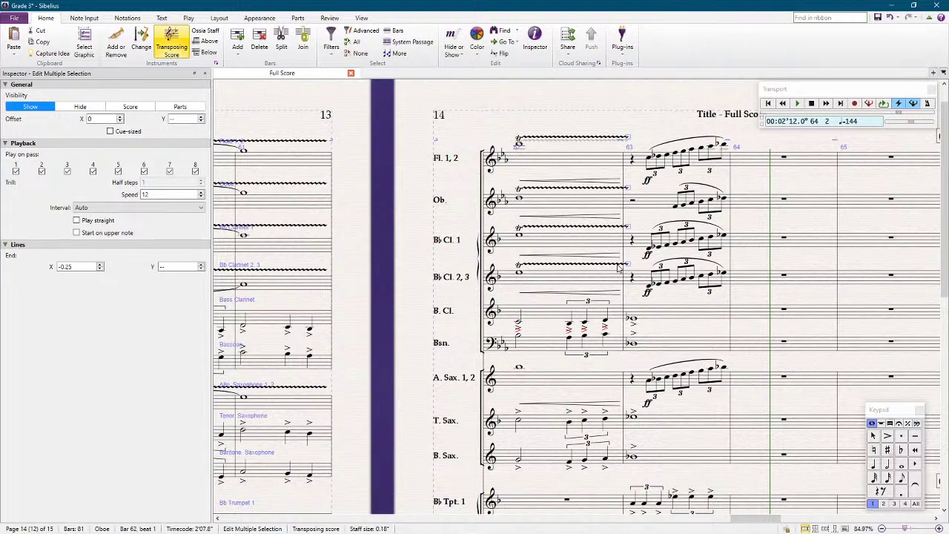
mouse_move(619, 268)
left_mouse_down()
mouse_move(608, 268)
mouse_move(627, 265)
mouse_move(621, 272)
left_mouse_up()
key("Escape")
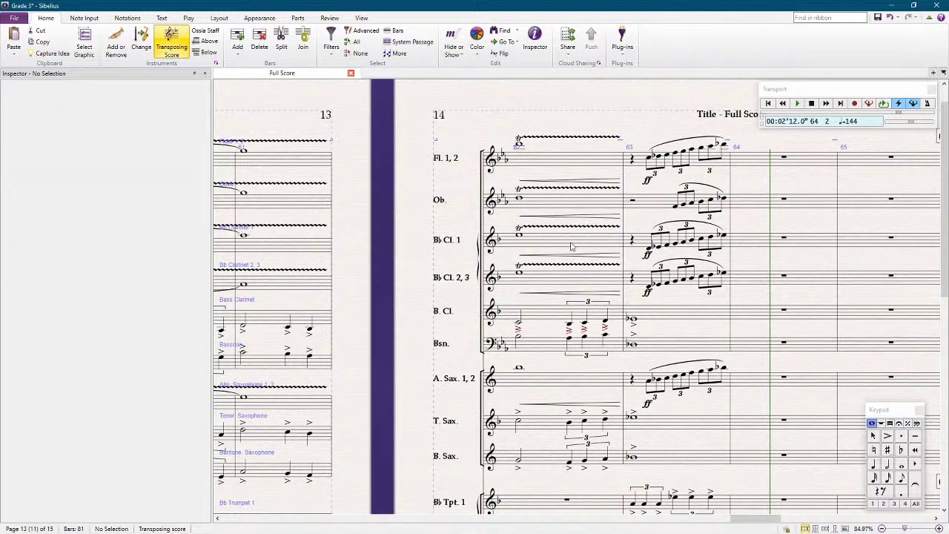
Step: Copy the clarinet 2, 3 trill line of bar 62 to Alto Saxophone 1, 2, and move the Bassoon staff slightly down
left_click(559, 265)
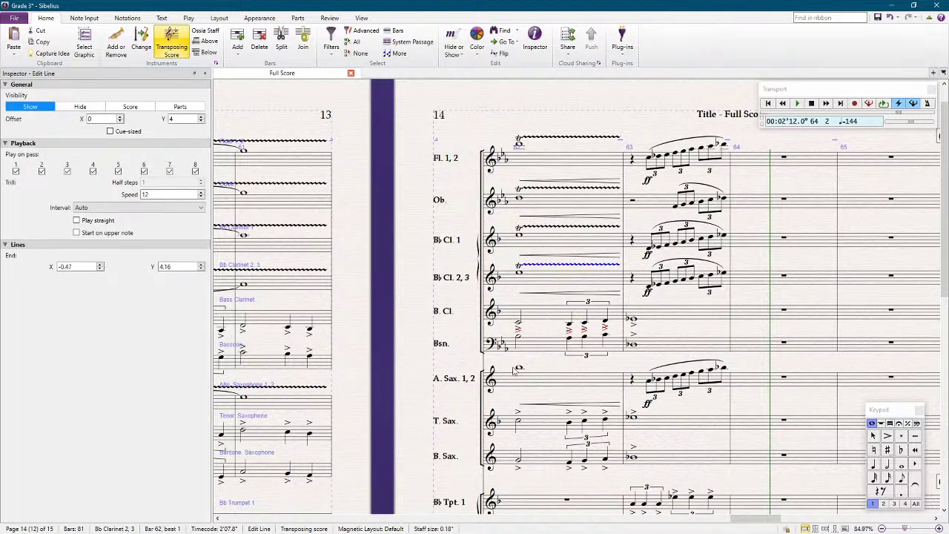
left_click(541, 390)
key("ctrl+v")
key("Escape")
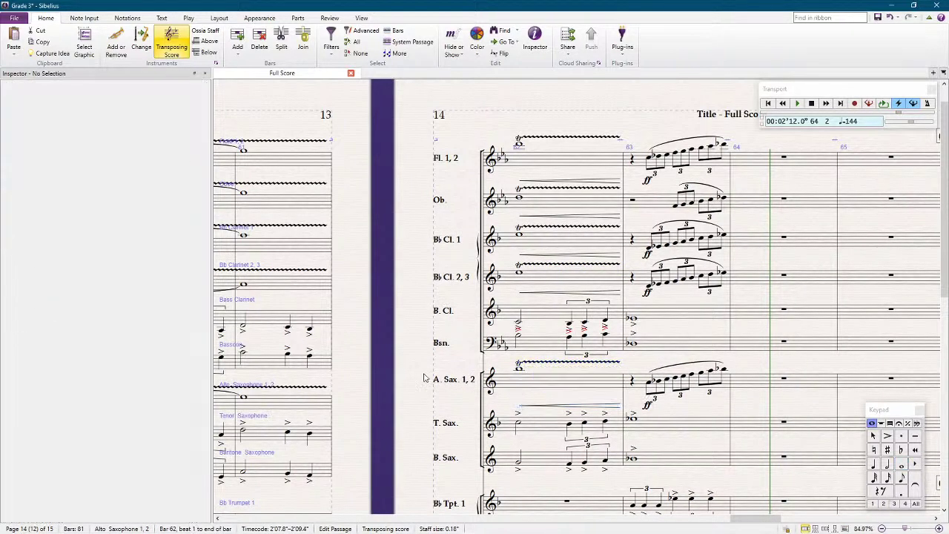
left_click(667, 342)
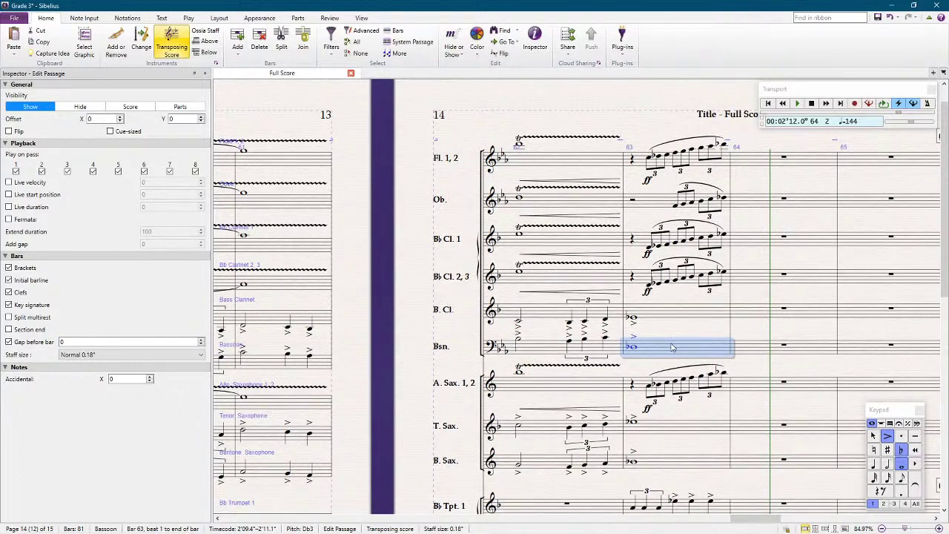
Step: Play back the score from bar 57 through the sustained trills to bar 66
scroll(670, 347, "down", 3)
scroll(670, 350, "down", 1)
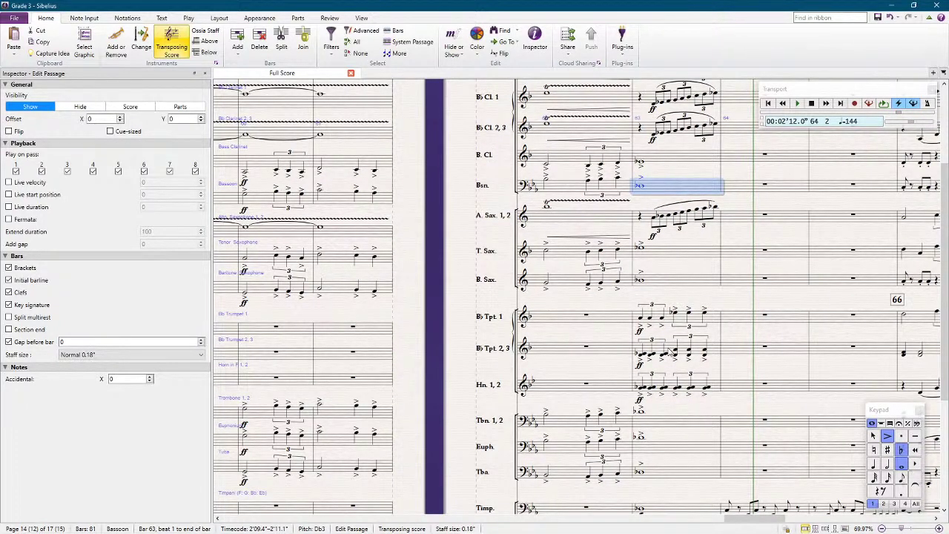
scroll(476, 291, "down", 1)
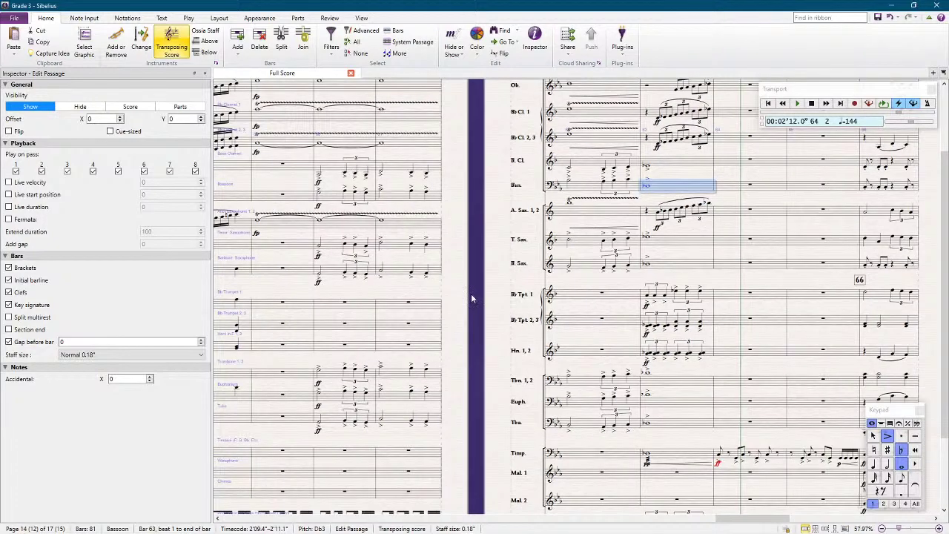
scroll(437, 301, "down", 1)
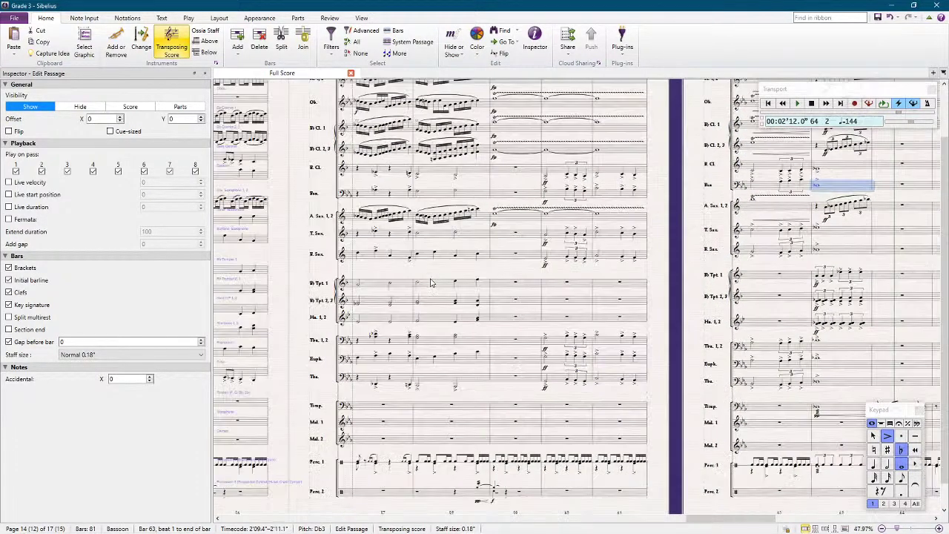
left_click(375, 291)
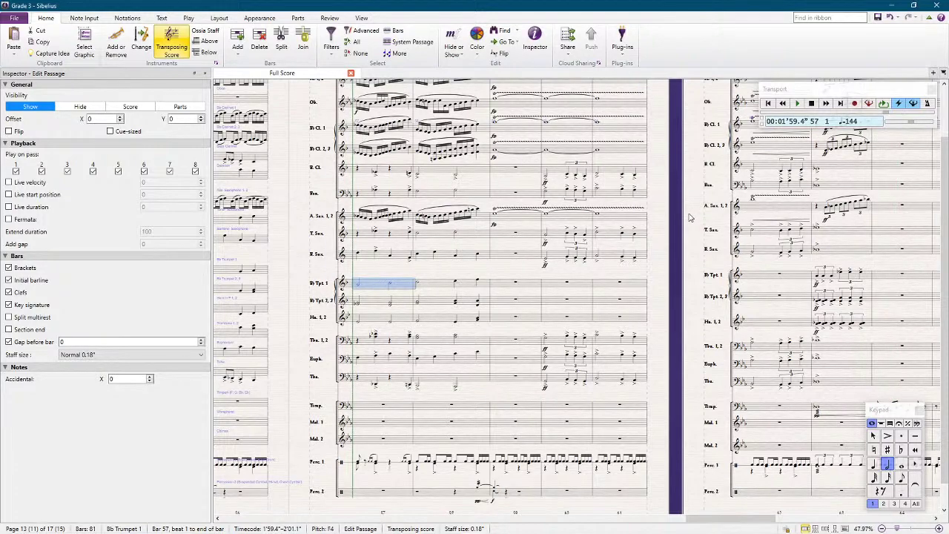
key("Escape")
left_click_drag(671, 152, 654, 194)
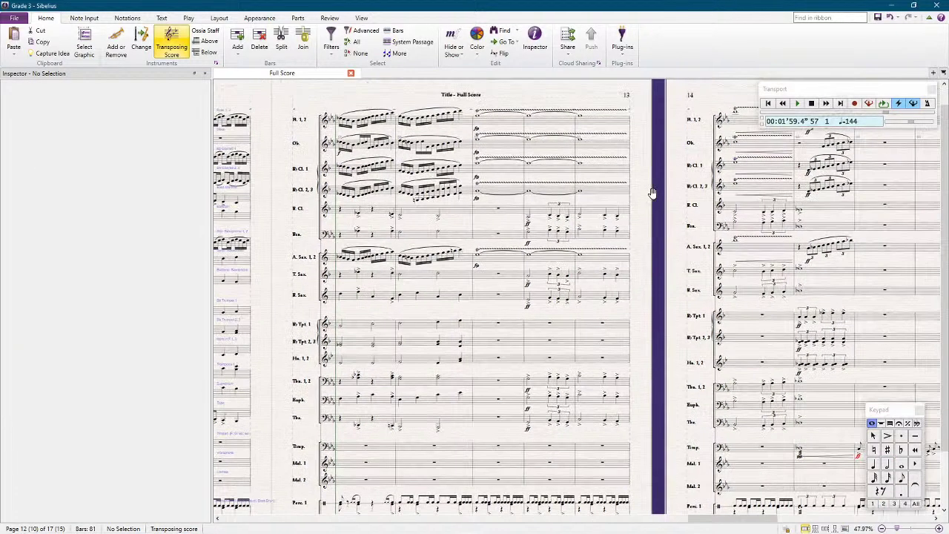
key("space")
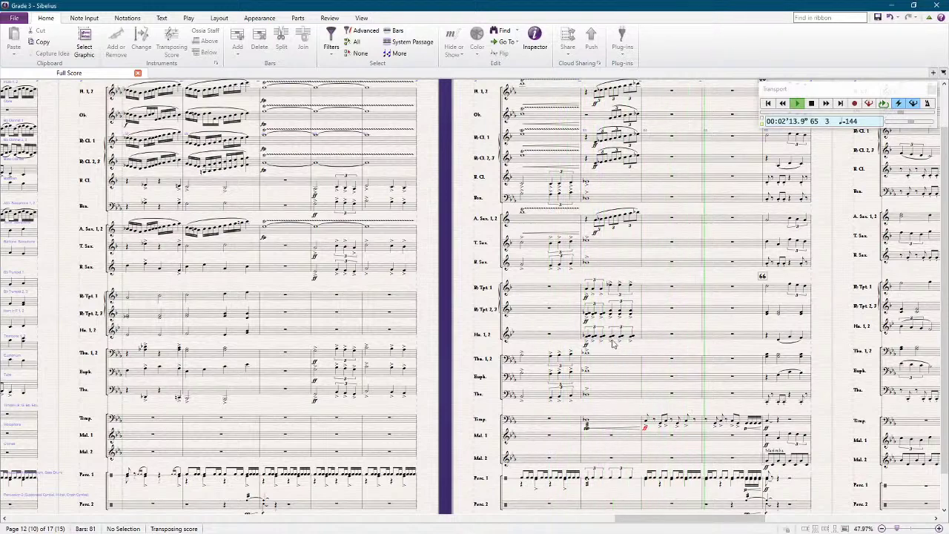
key("space")
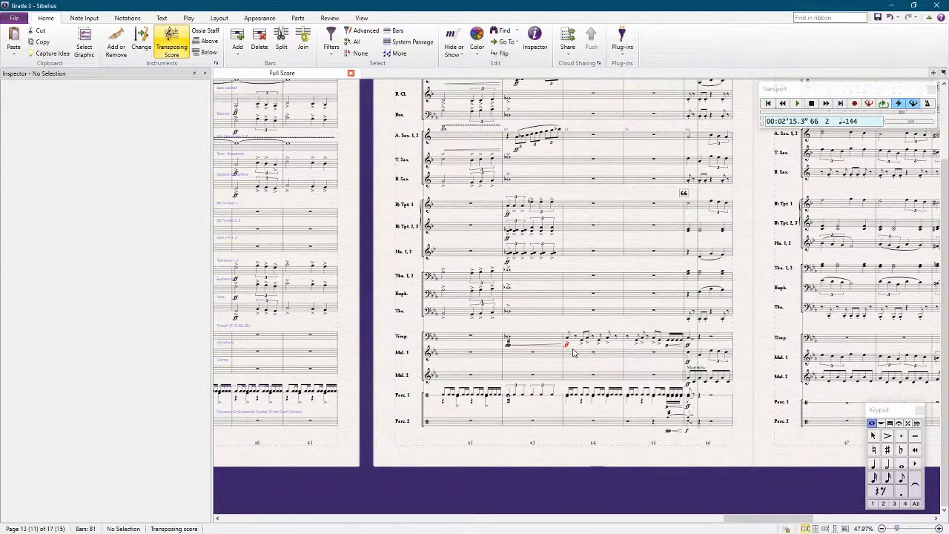
Step: Move the Mallet 1 staff slightly down to make room for the timpani's ff marking in bar 64
left_click(575, 355)
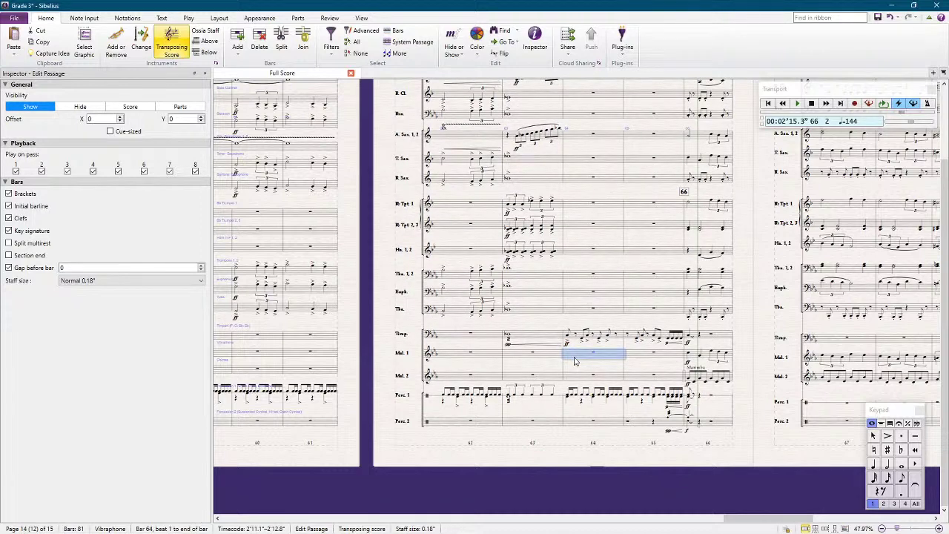
left_click(496, 470)
Step: Play the passage on pages 13 and 14 again, stopping in bar 67
scroll(539, 351, "up", 3)
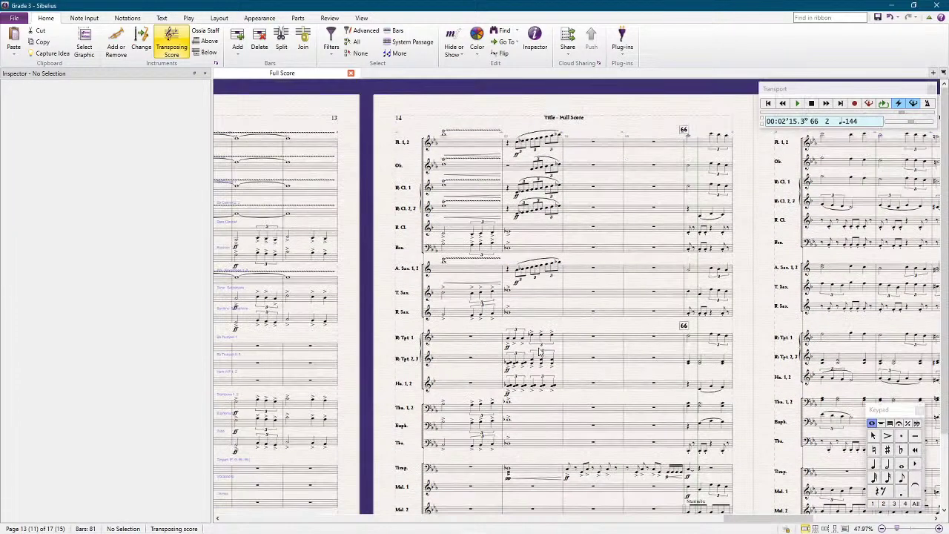
scroll(539, 351, "down", 2, "ctrl")
scroll(539, 351, "left", 2)
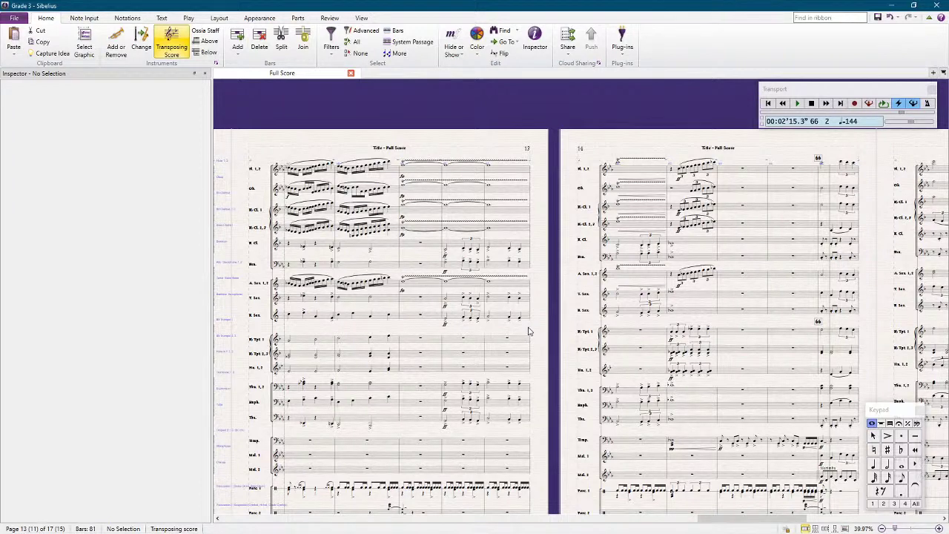
key("space")
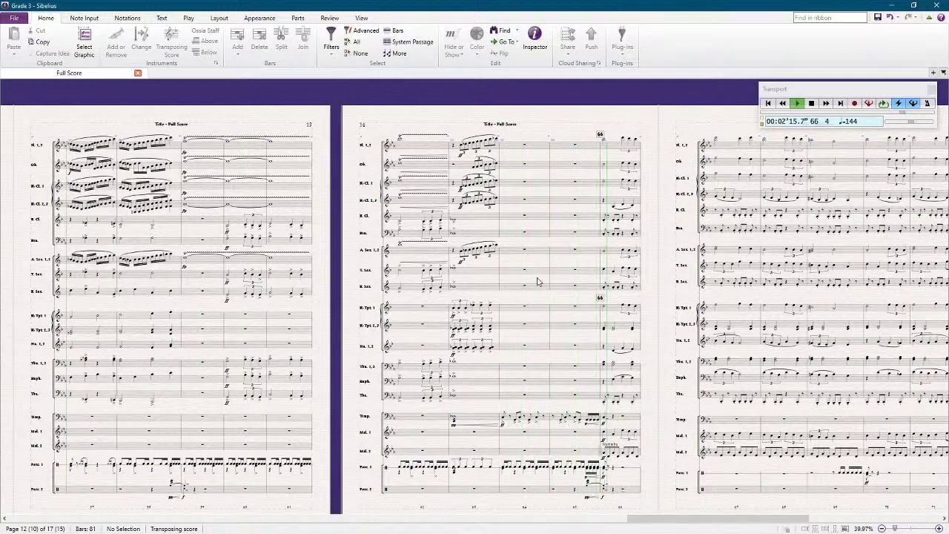
key("space")
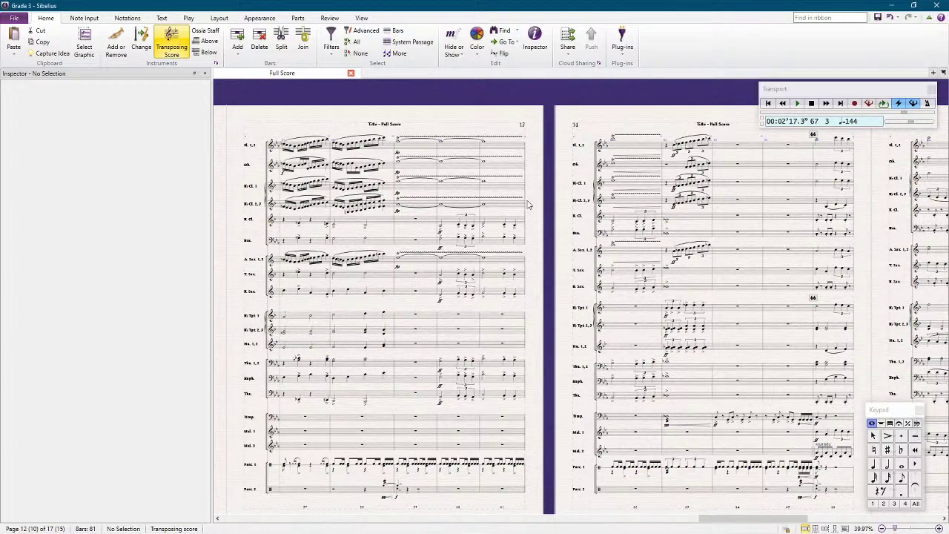
scroll(549, 193, "right", 2)
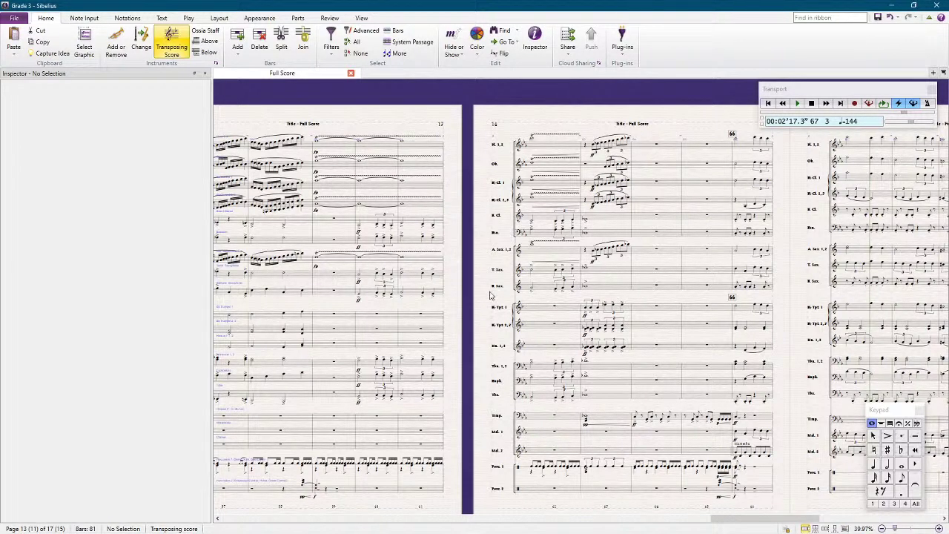
left_click_drag(466, 299, 460, 292)
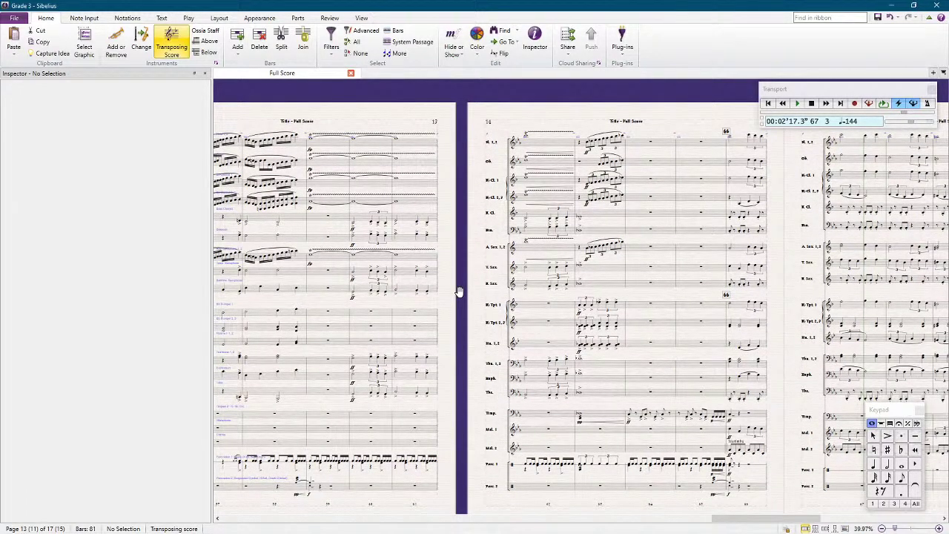
left_click_drag(458, 291, 456, 289)
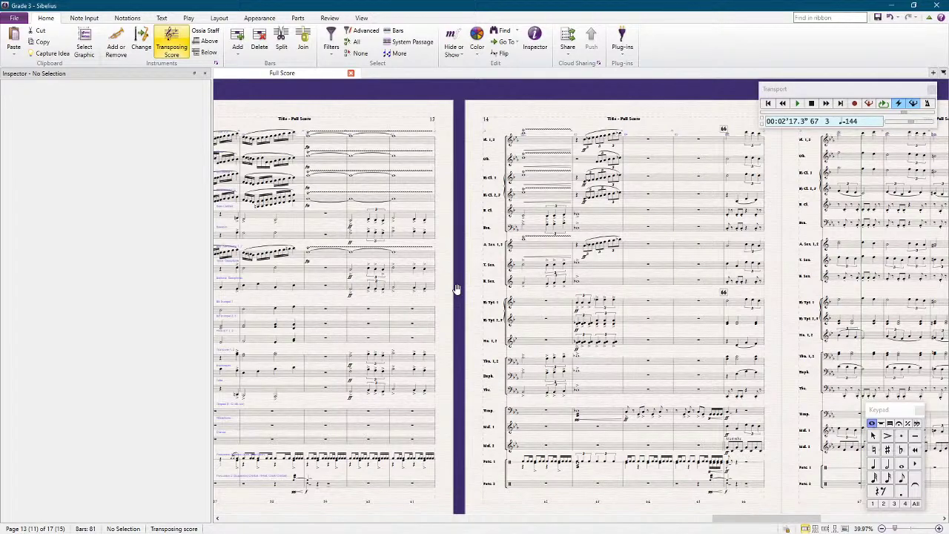
scroll(456, 289, "left", 5)
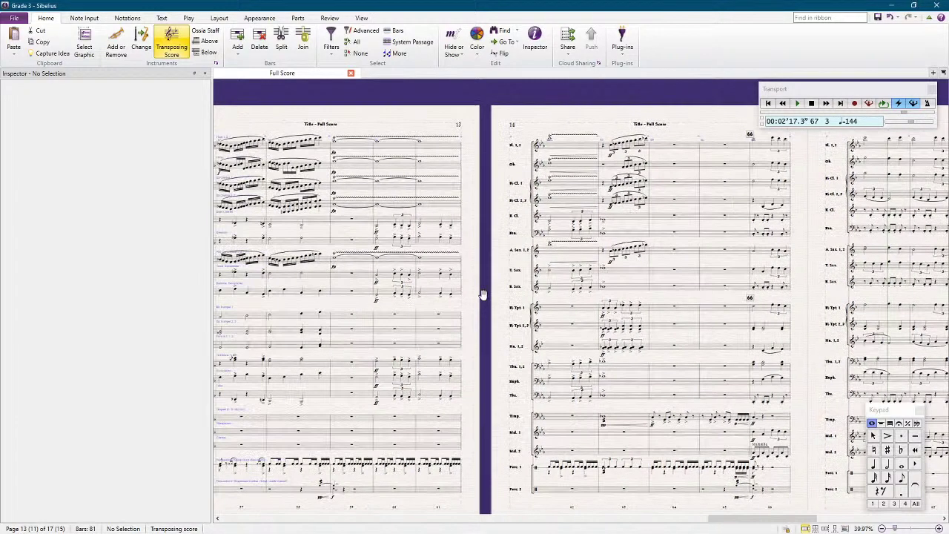
Step: Raise the trilled whole notes in bars 59 to 61 for the flutes, oboe, both B♭ clarinet staves and alto saxophones
scroll(469, 314, "up", 3)
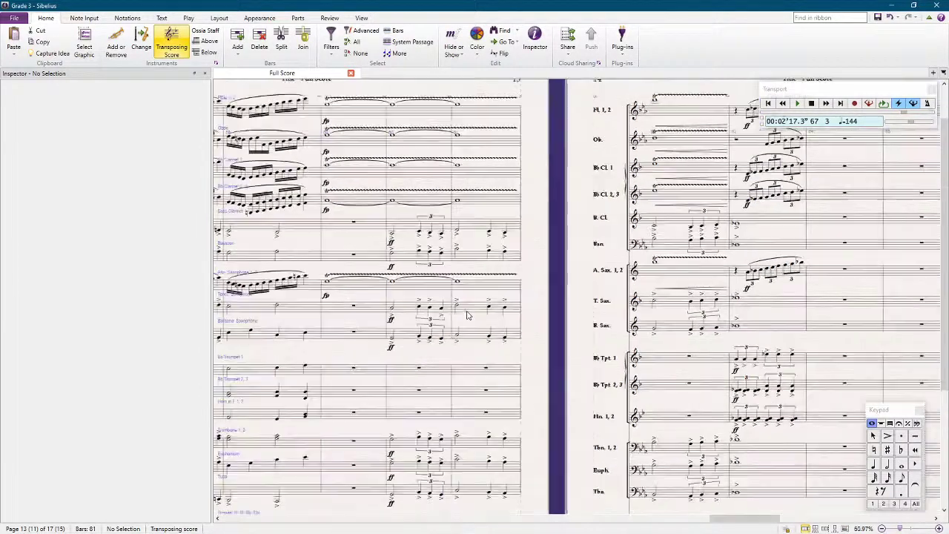
left_click(319, 288)
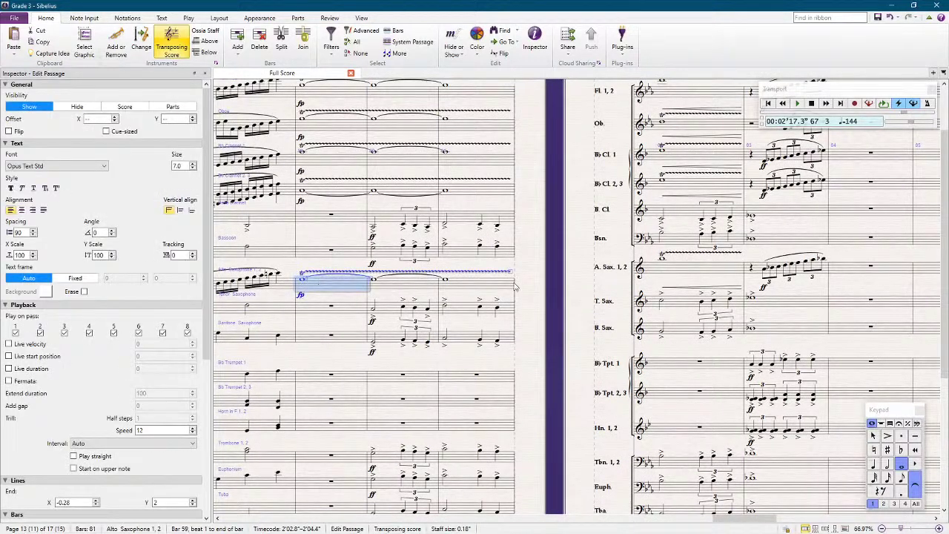
left_click(492, 289, "shift")
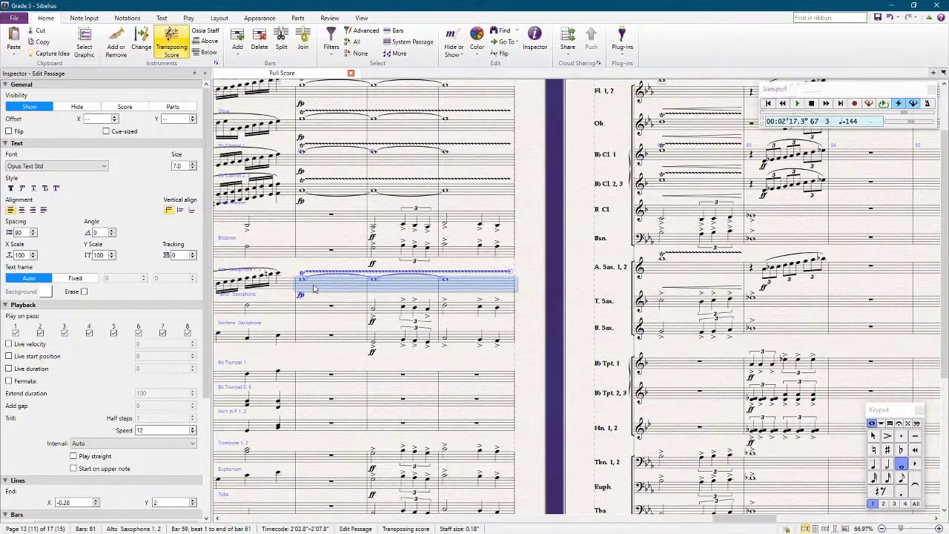
scroll(279, 194, "left", 3)
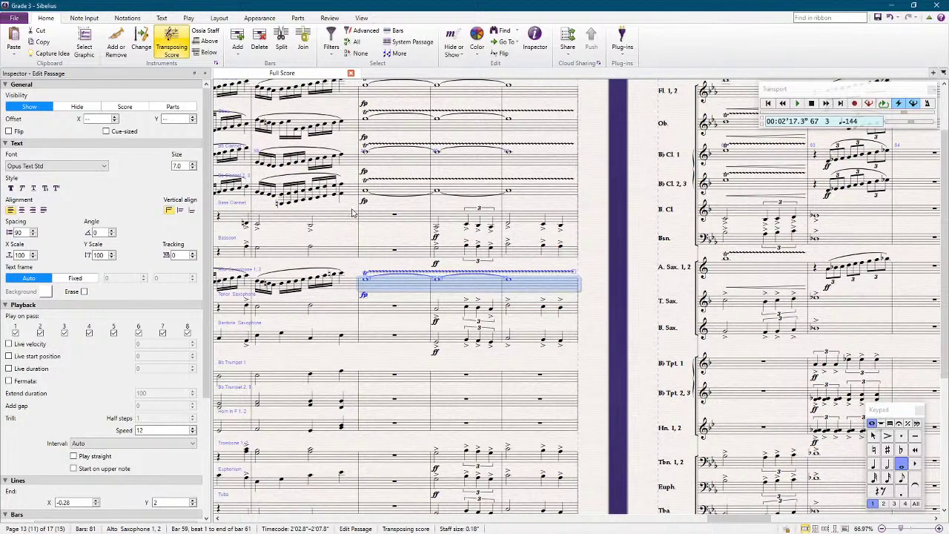
scroll(353, 213, "up", 2)
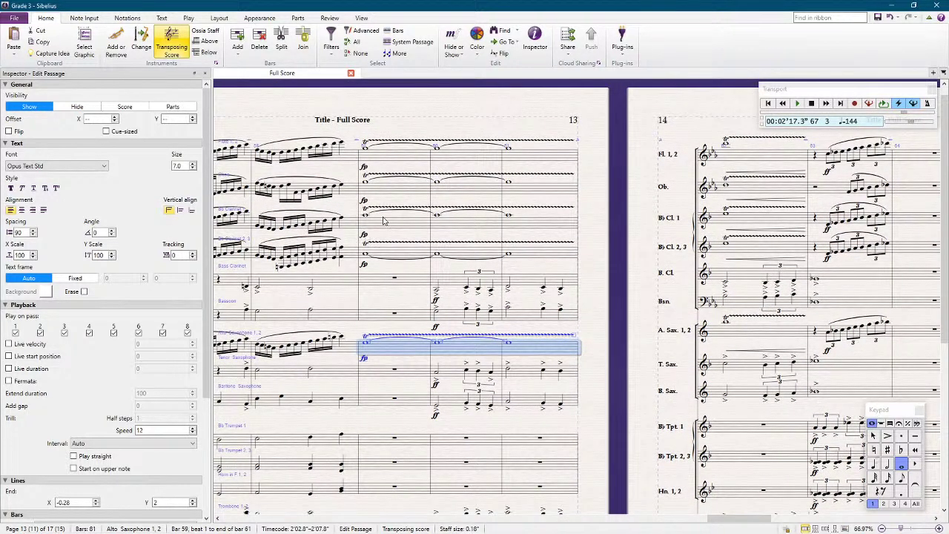
left_click(386, 258, "ctrl")
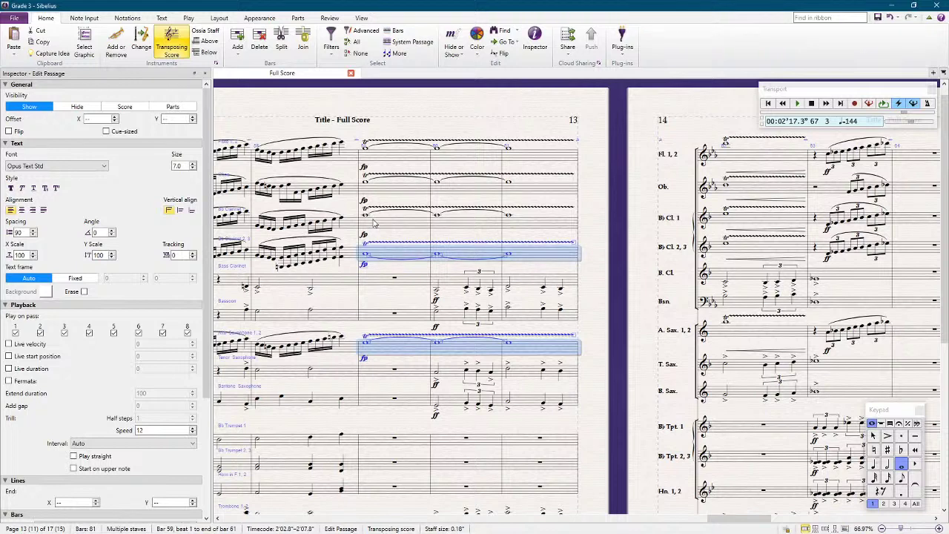
left_click(379, 196, "shift")
left_click(383, 193, "shift")
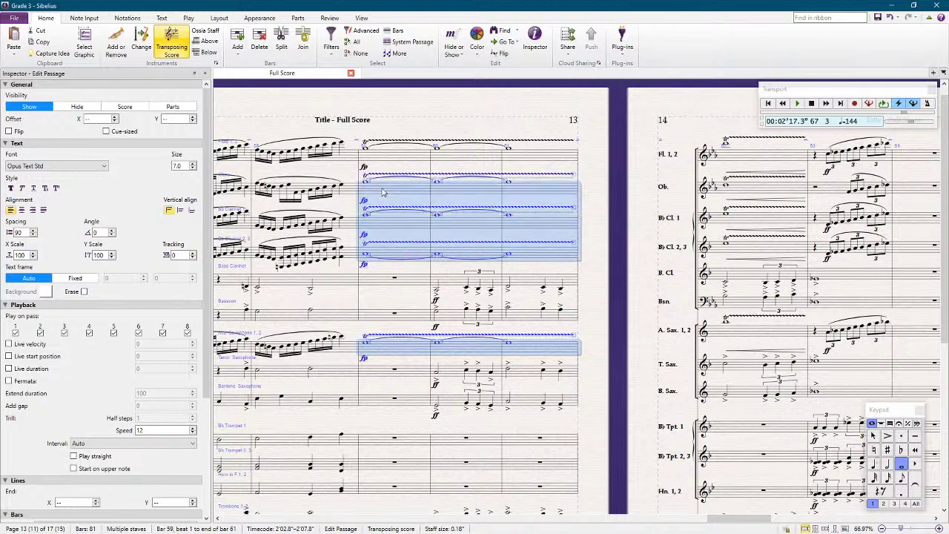
left_click(393, 160, "shift")
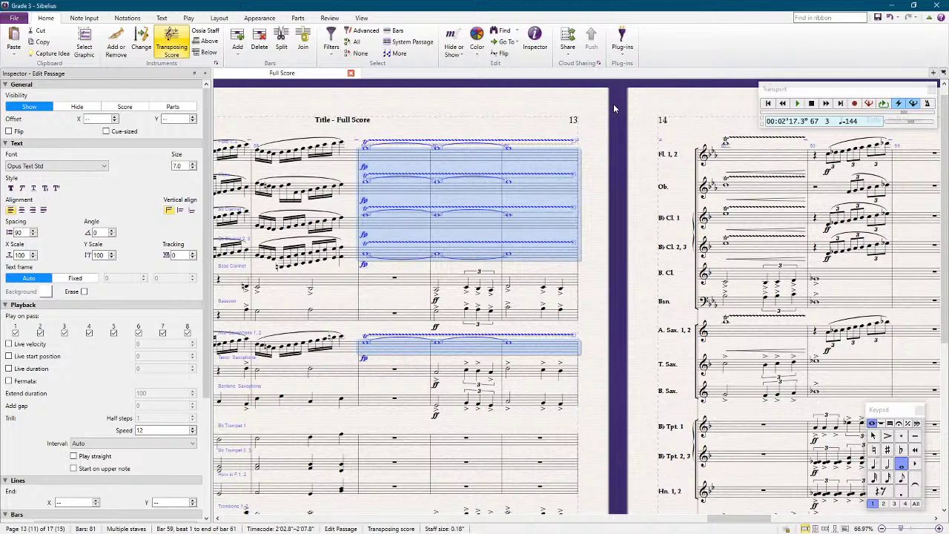
key("ctrl+z")
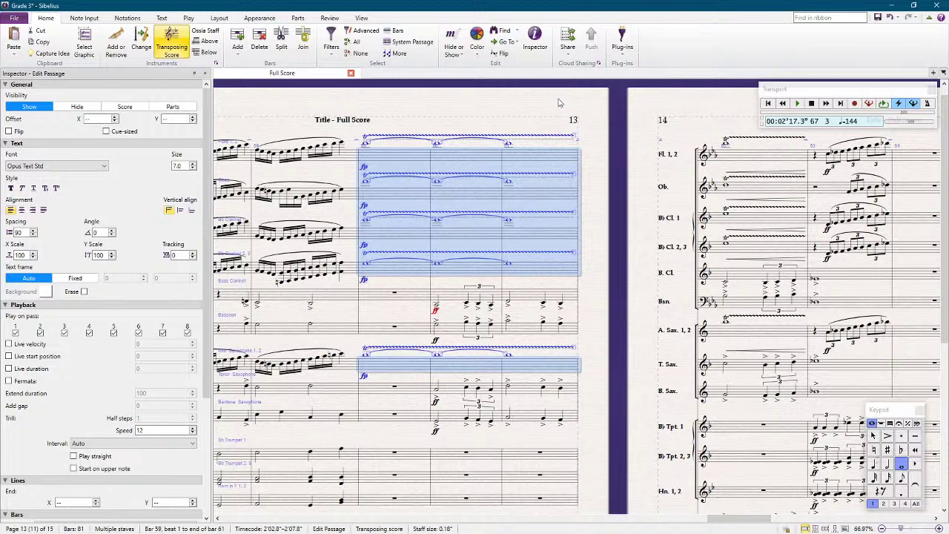
left_click(465, 116)
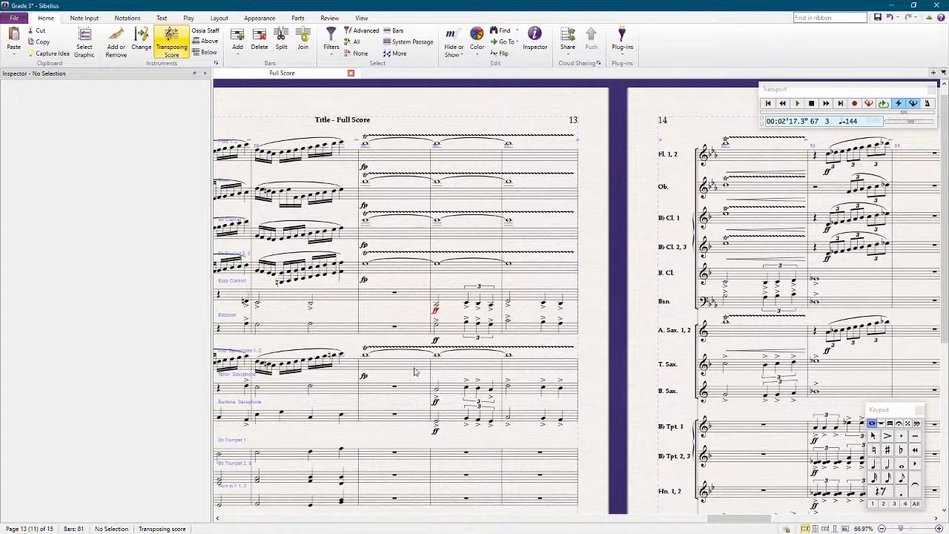
Step: Play back the page 13 passage into the raised woodwind trills, stopping in bar 60
key("space")
key("ctrl+alt+i")
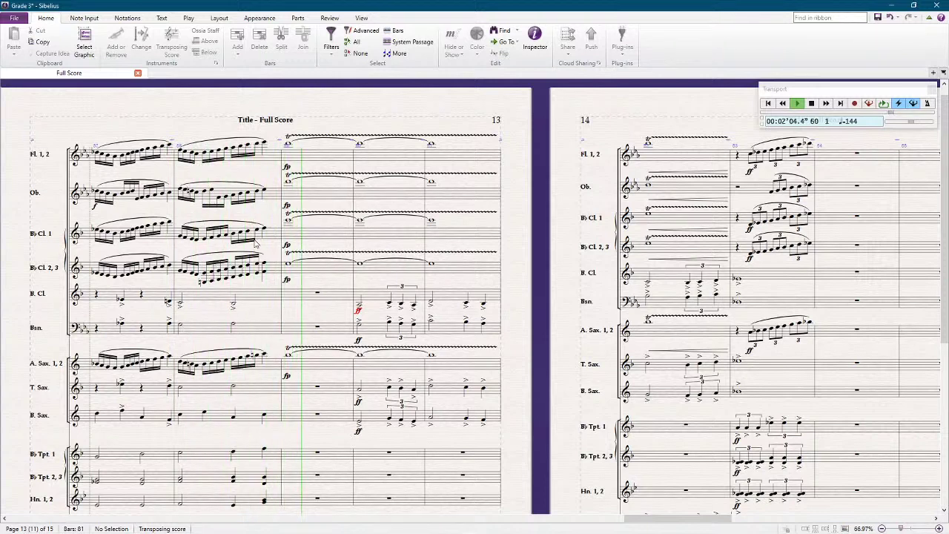
key("space")
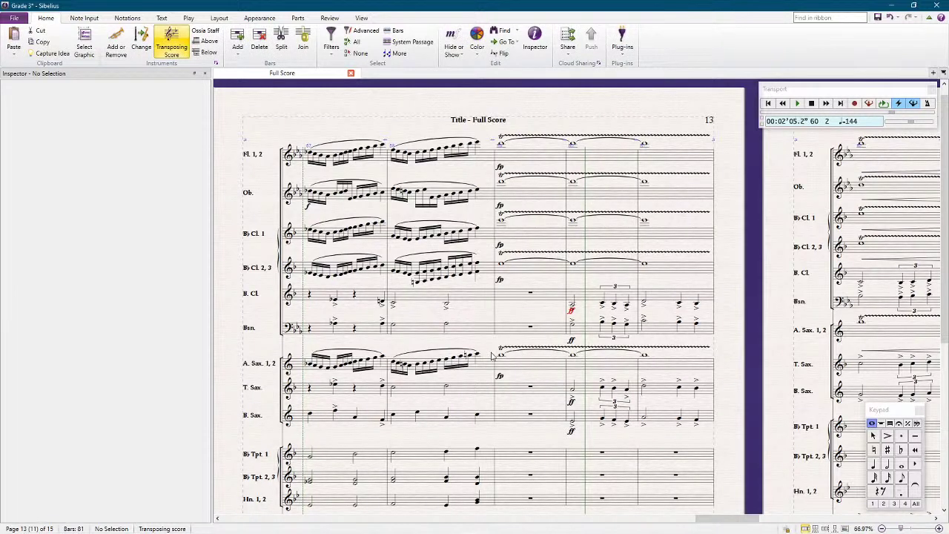
Step: Lower the trilled whole notes of Clarinet 1 in bars 59 to 61
left_click(539, 365)
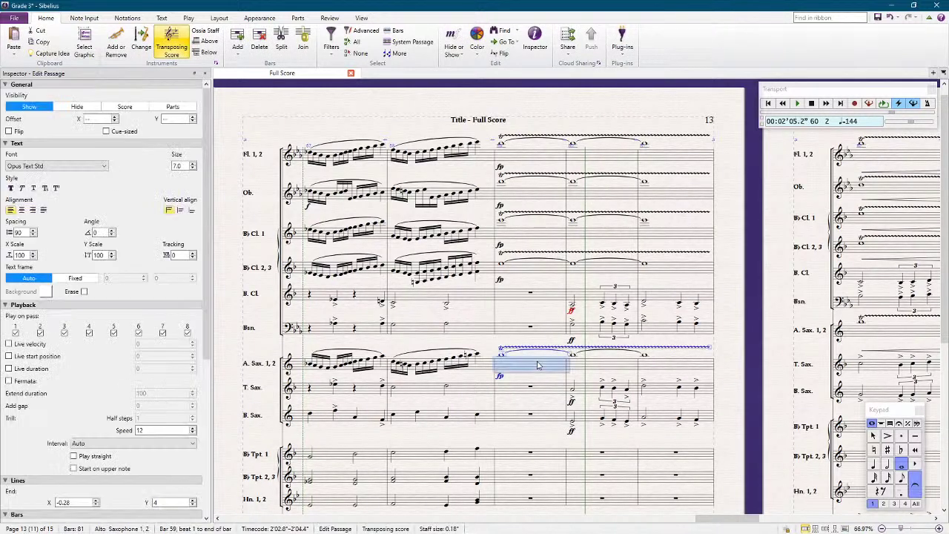
left_click(525, 237)
left_click(676, 236, "shift")
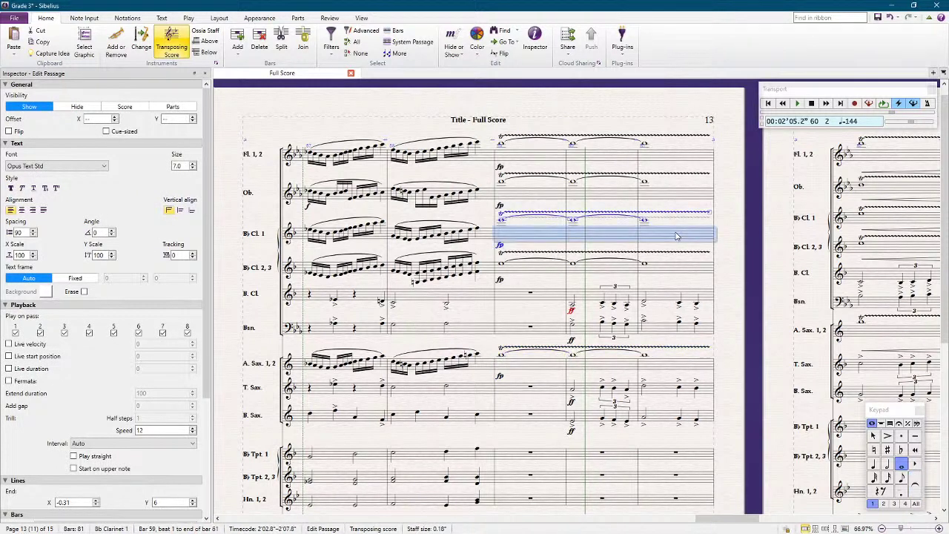
Step: Add lower second notes to the Clarinet 2, 3 trills in bars 59 to 61 and move the trill line slightly closer to the staff
left_click(549, 257)
left_click(685, 268, "shift")
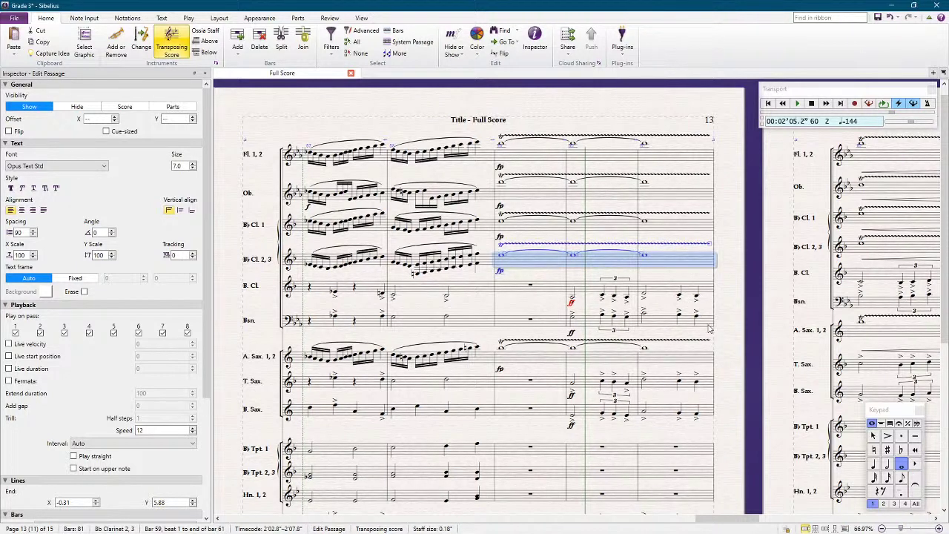
key("Return")
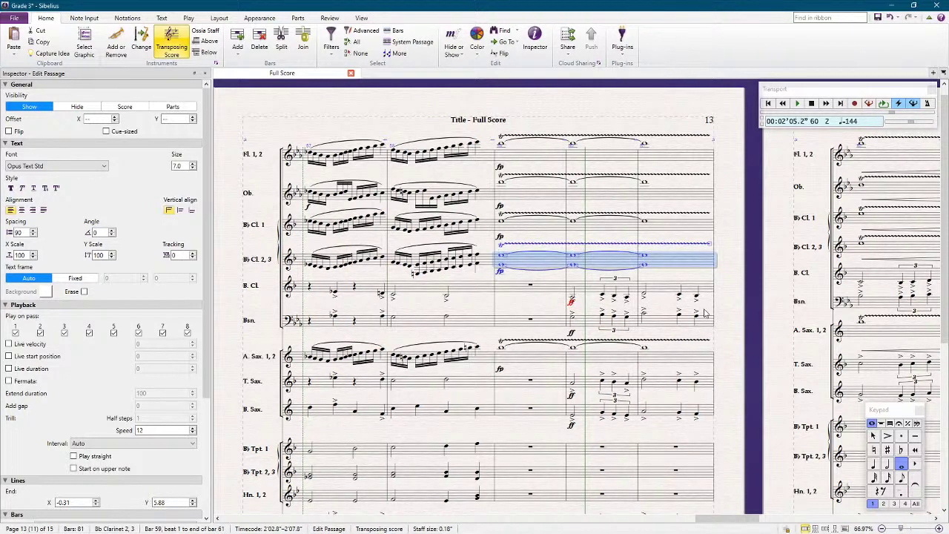
left_click(529, 243)
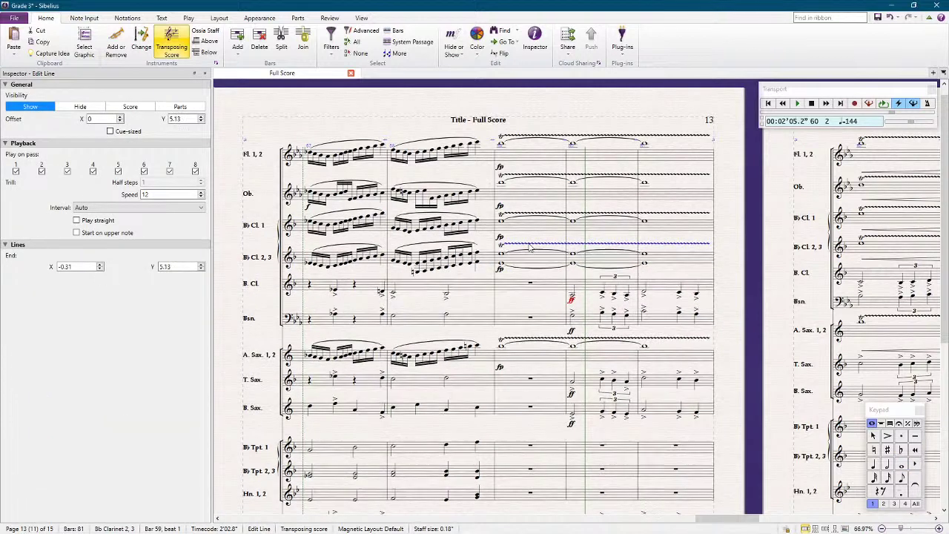
Step: Lower the oboe's trilled whole notes in bars 59 to 61 and save the score
left_click(519, 191)
left_click(646, 193, "shift")
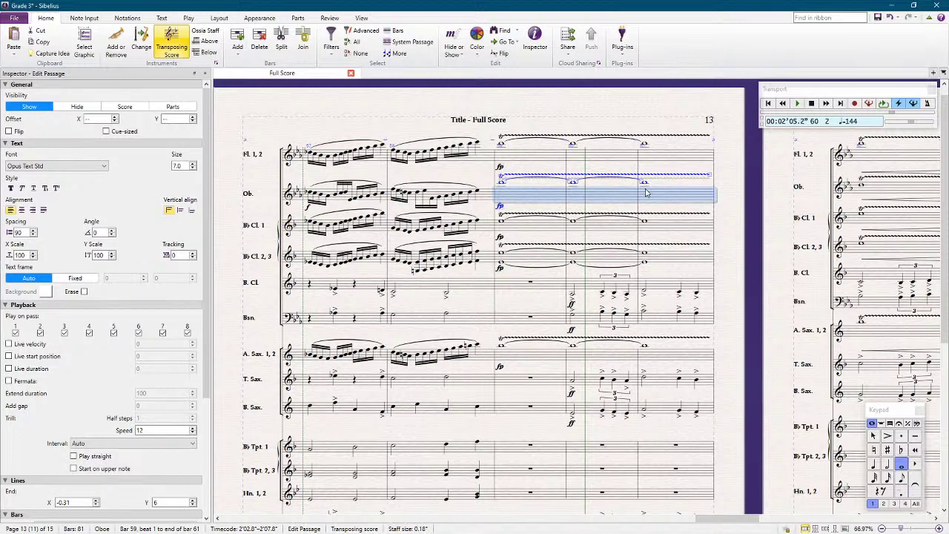
key("ctrl+shift+p")
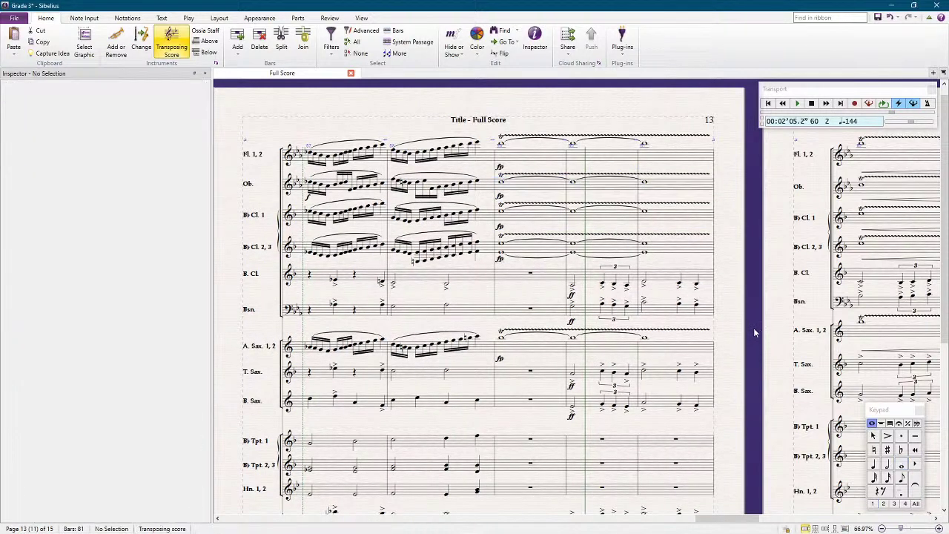
left_click(754, 330)
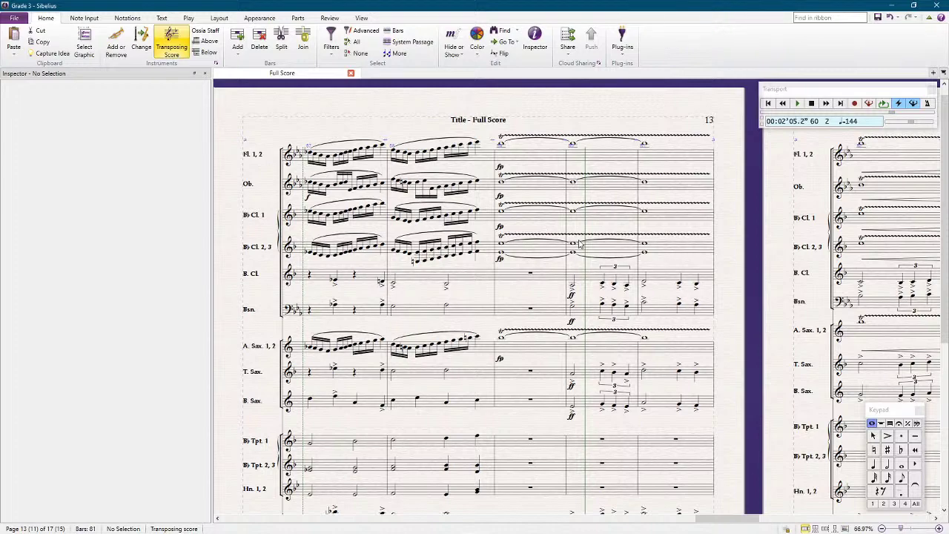
left_click_drag(762, 280, 715, 254)
Step: Export only the full score as a PDF to F:\Desktop, with the filename pattern %f - %p.pdf
left_click(15, 18)
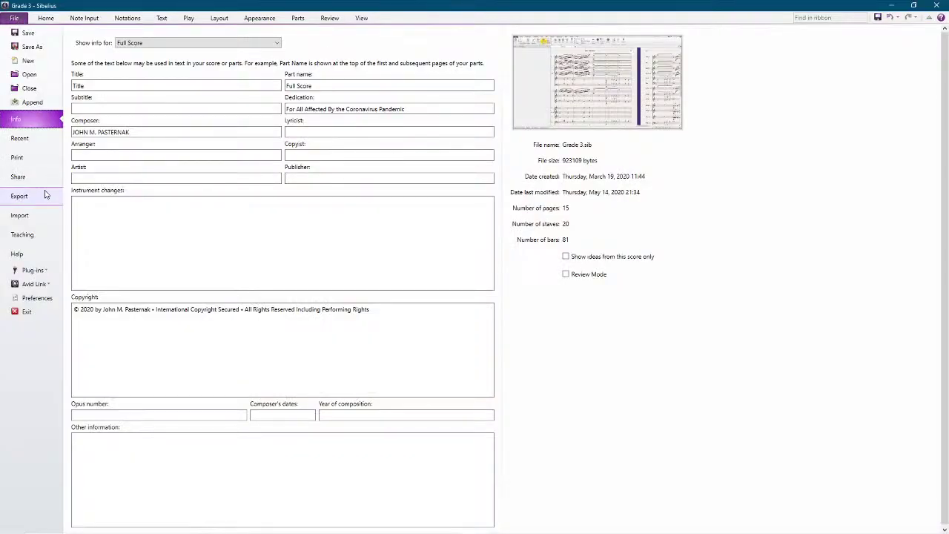
left_click(26, 215)
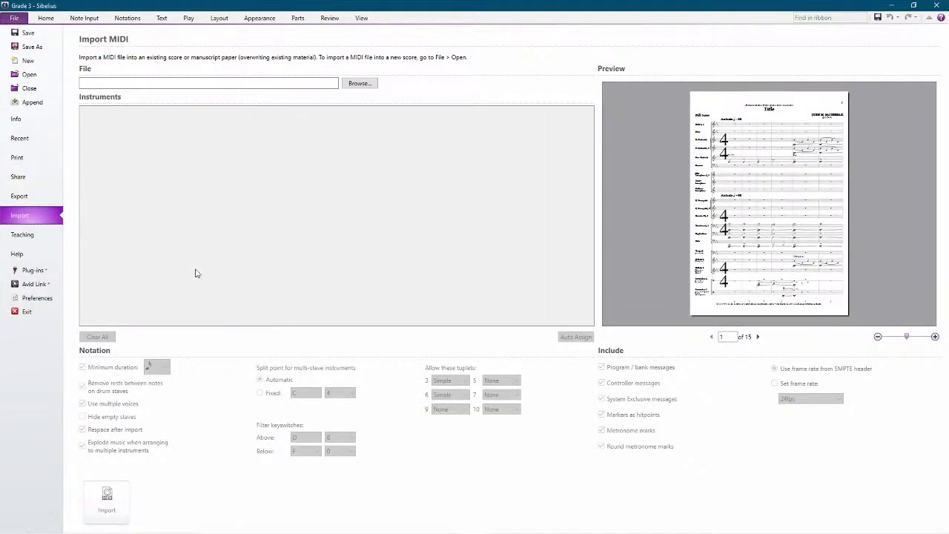
left_click(19, 196)
left_click(111, 112)
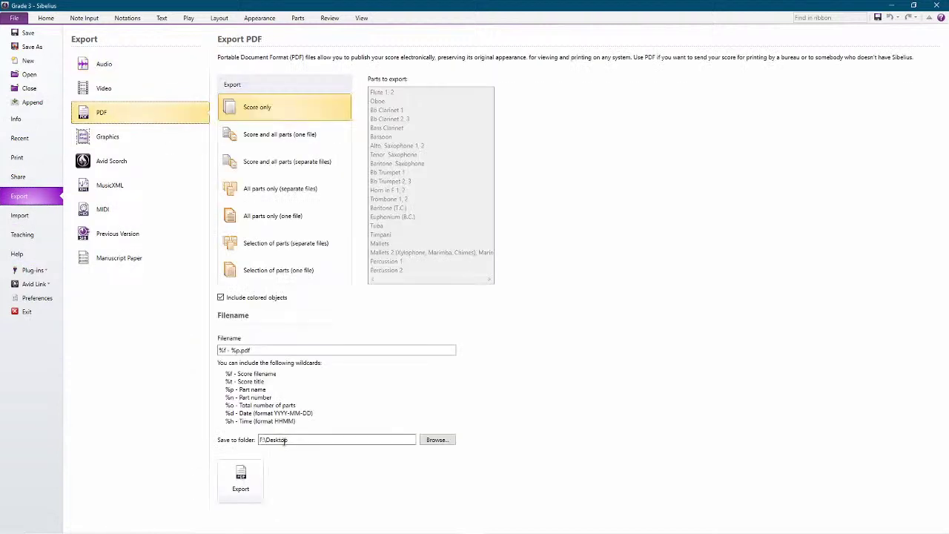
left_click(240, 480)
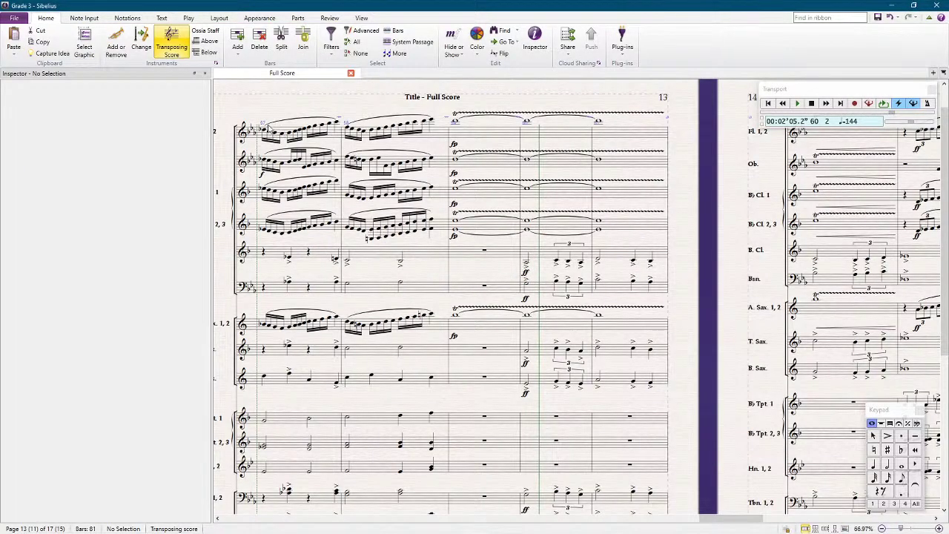
Step: Select all staves in bars 57 to 61 and play back from bar 57, stopping in bar 65
left_click(288, 133)
scroll(413, 187, "down", 3)
scroll(413, 187, "down", 2)
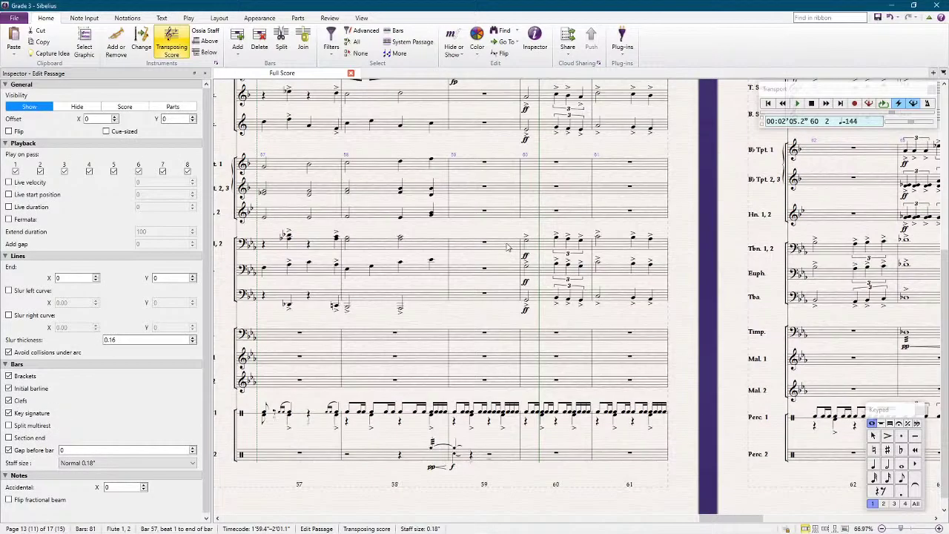
left_click(623, 387, "shift")
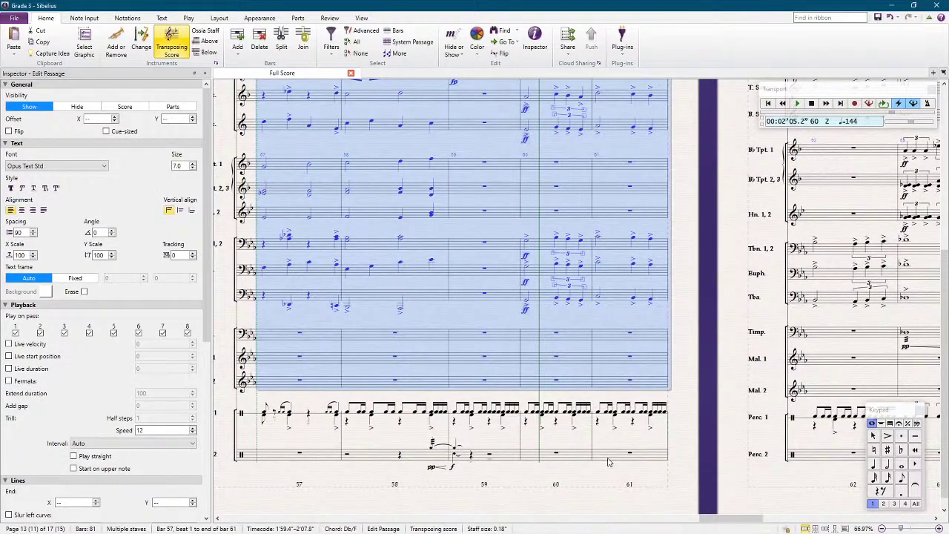
left_click(611, 458, "shift")
scroll(535, 293, "up", 6)
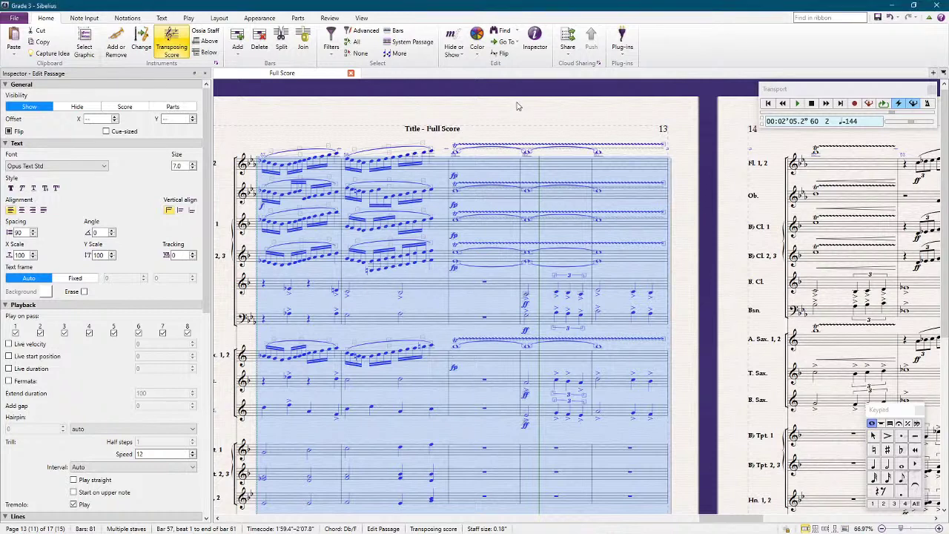
left_click_drag(517, 100, 502, 101)
key("space")
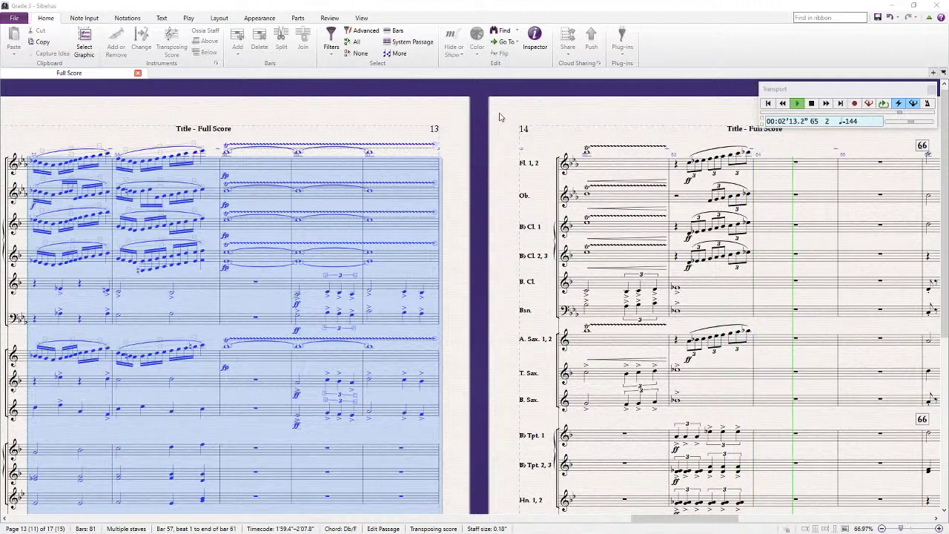
key("Escape")
key("Escape")
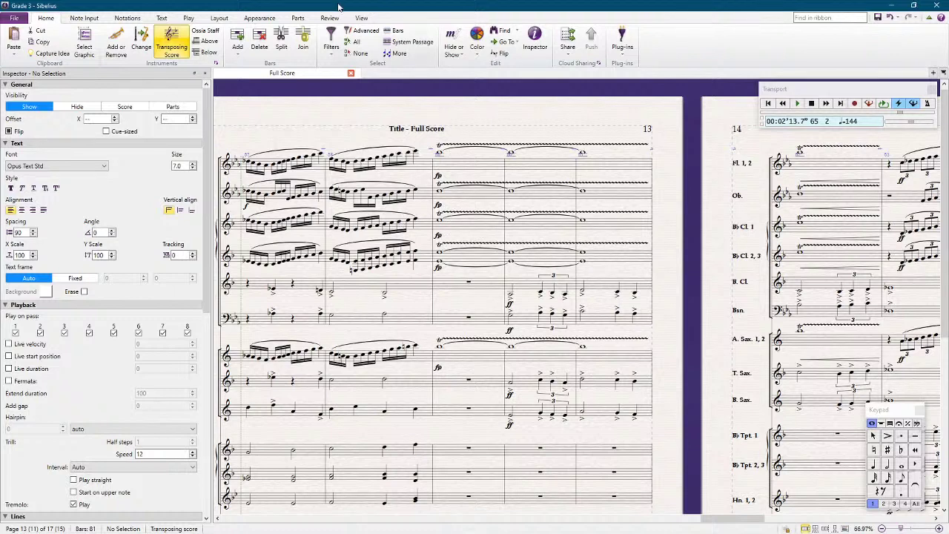
Step: Lower the trilled whole notes of Flute 1, 2 in bars 59 to 61
left_click(474, 164)
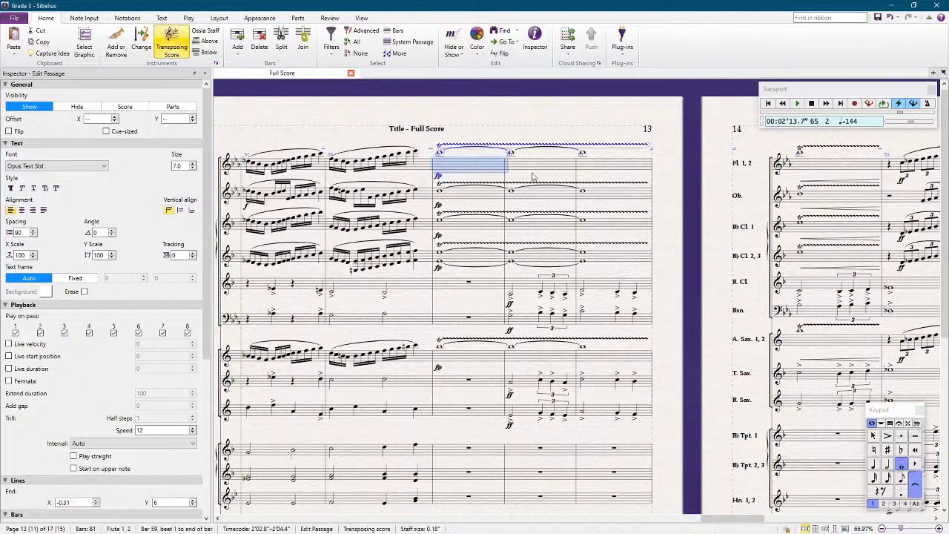
left_click(610, 169, "shift")
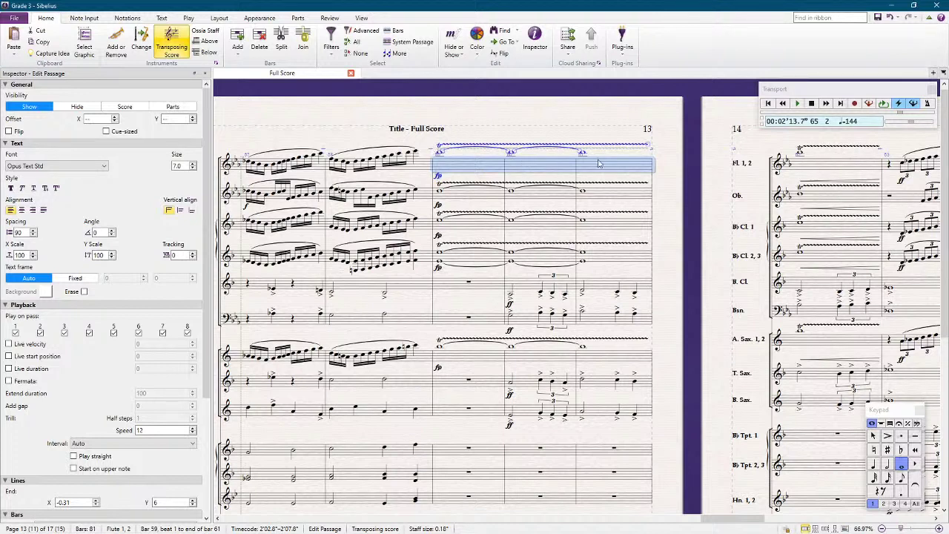
key("ctrl+Down")
key("ctrl+Down")
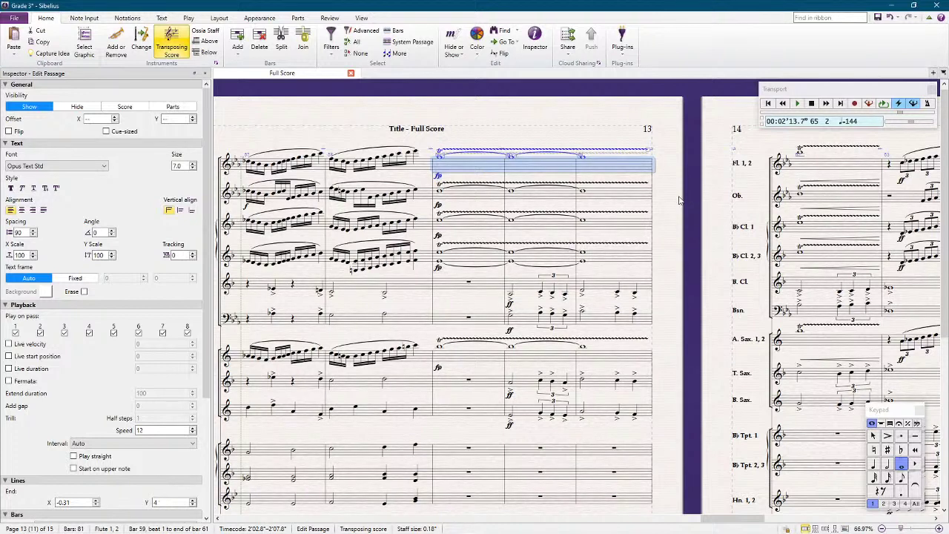
Step: Raise the oboe's trilled whole notes in bars 59 to 61 by three scale steps
left_click(479, 197)
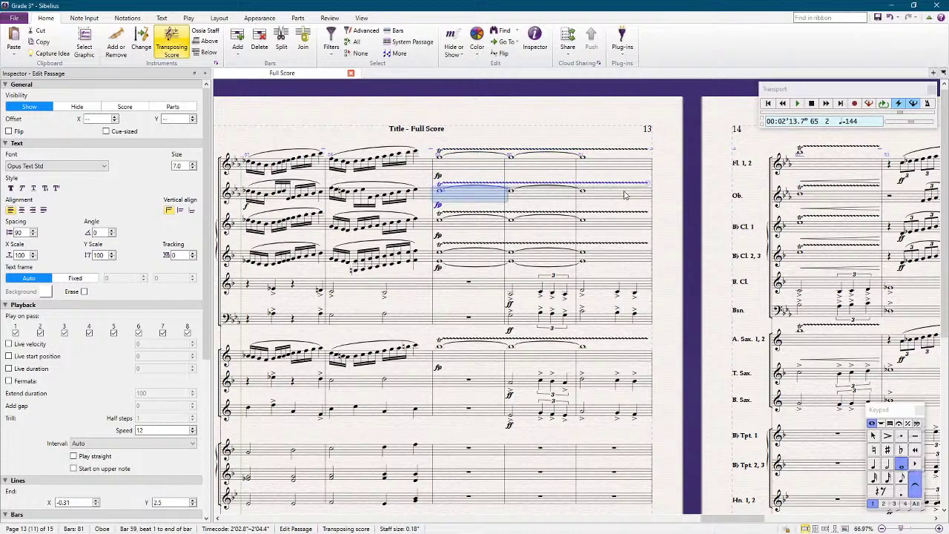
left_click(624, 196, "shift")
key("Up")
key("Up")
key("Up")
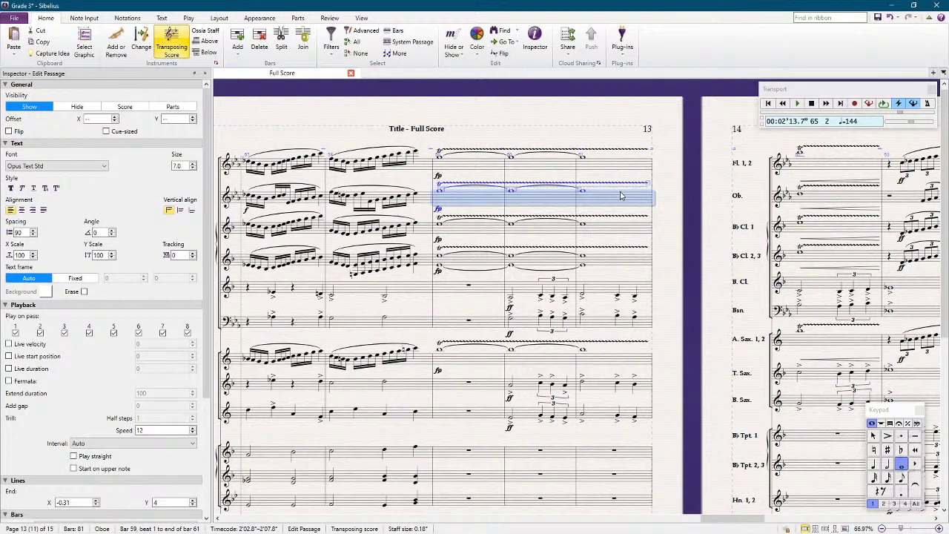
Step: Select the trilled passage of the Bb Clarinet 1 staff in bars 59 to 61
left_click(481, 232)
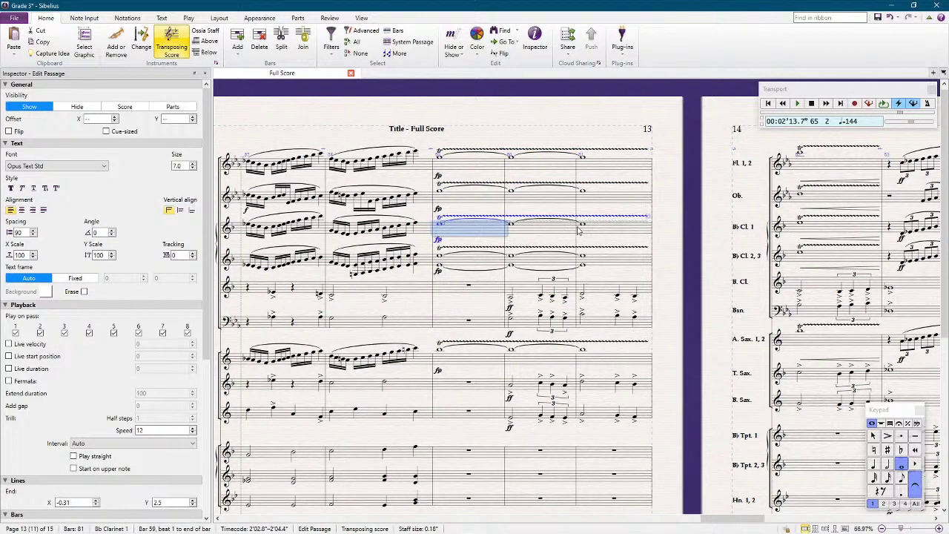
left_click(603, 231, "shift")
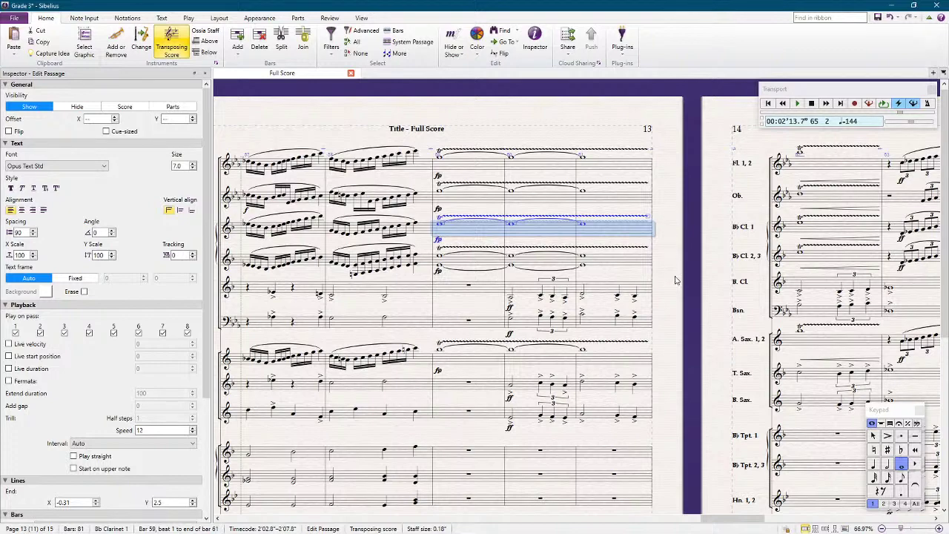
Step: Delete the bass drum notes and second-voice rests from Percussion 1 in bar 59, and turn the bar's snare stems up
scroll(676, 280, "down", 5)
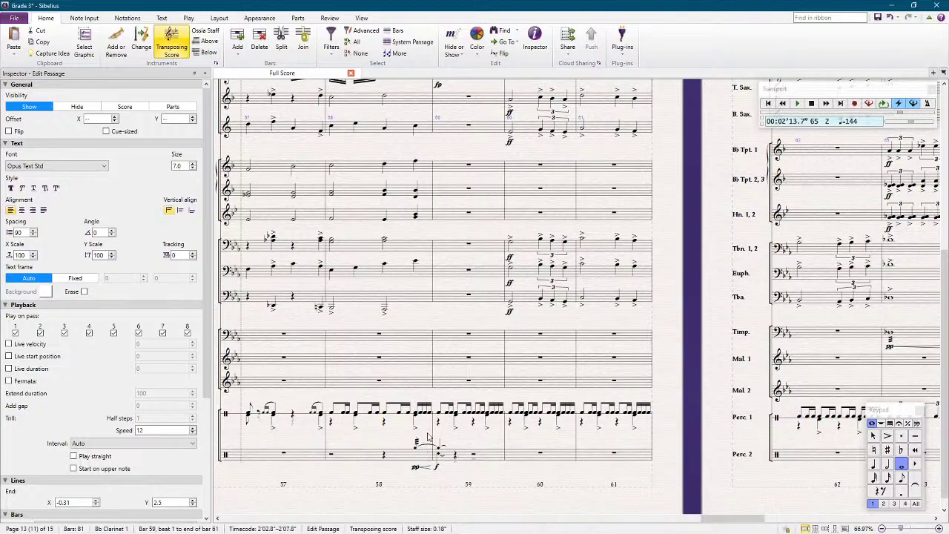
left_click_drag(494, 489, 510, 426)
scroll(502, 441, "up", 1)
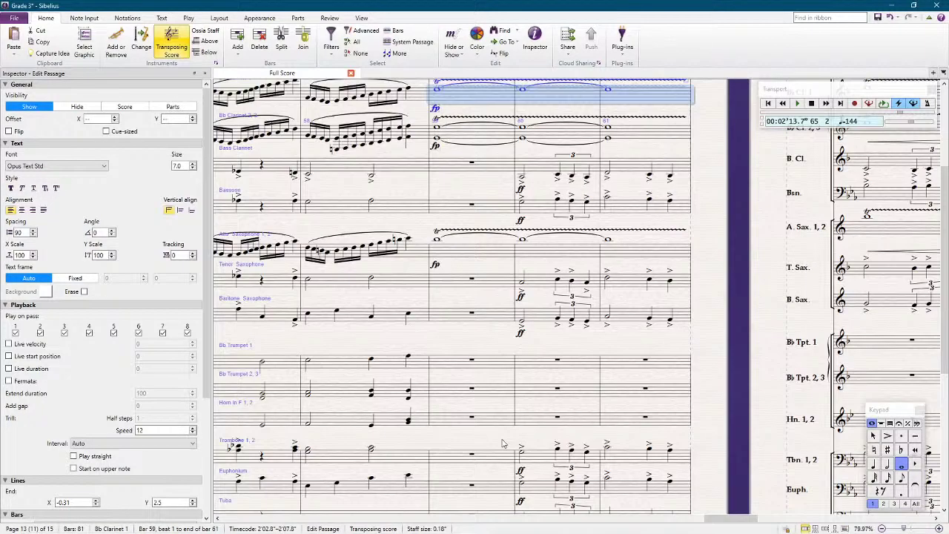
scroll(502, 444, "down", 5)
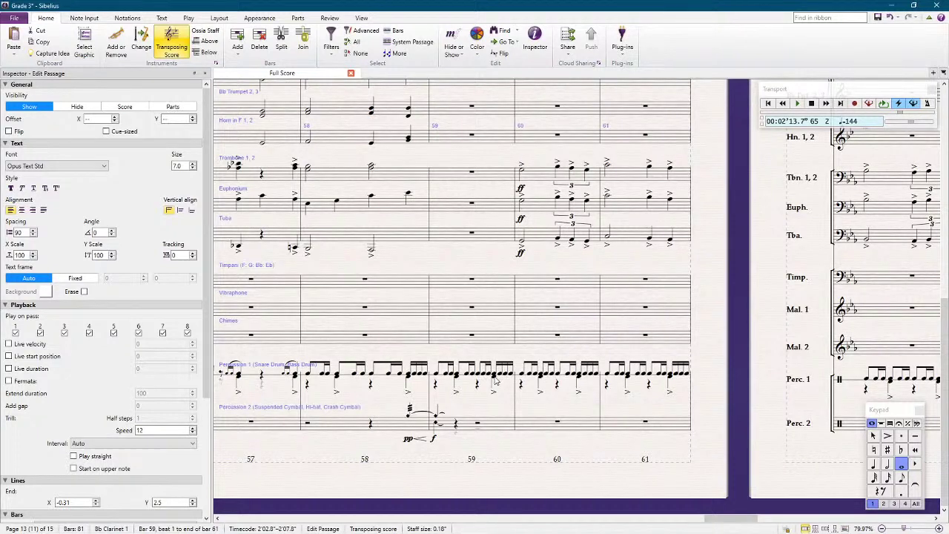
left_click(496, 380)
key("Delete")
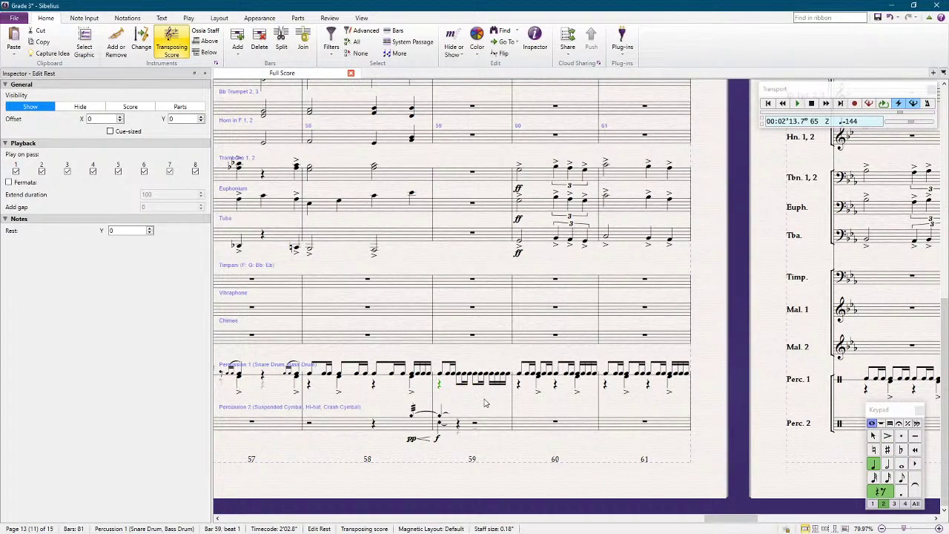
key("Left")
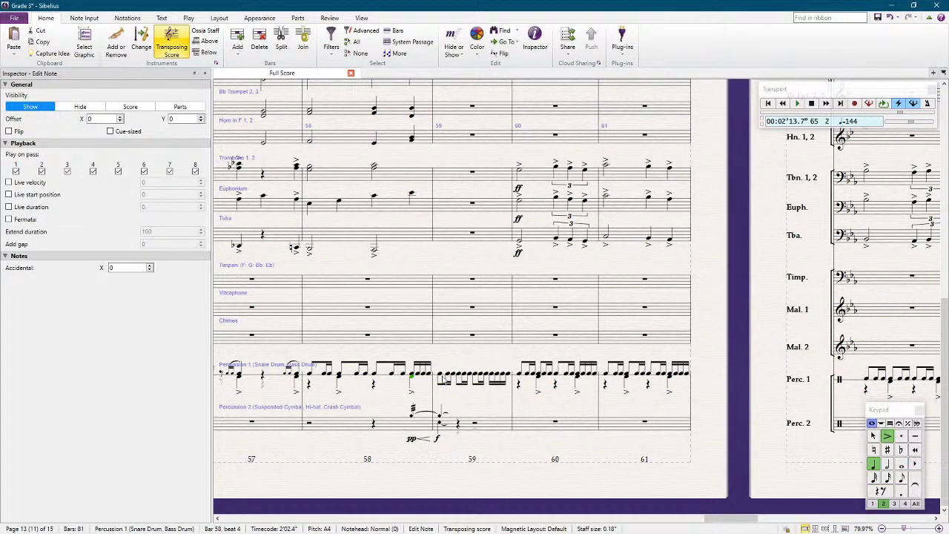
left_click(508, 379)
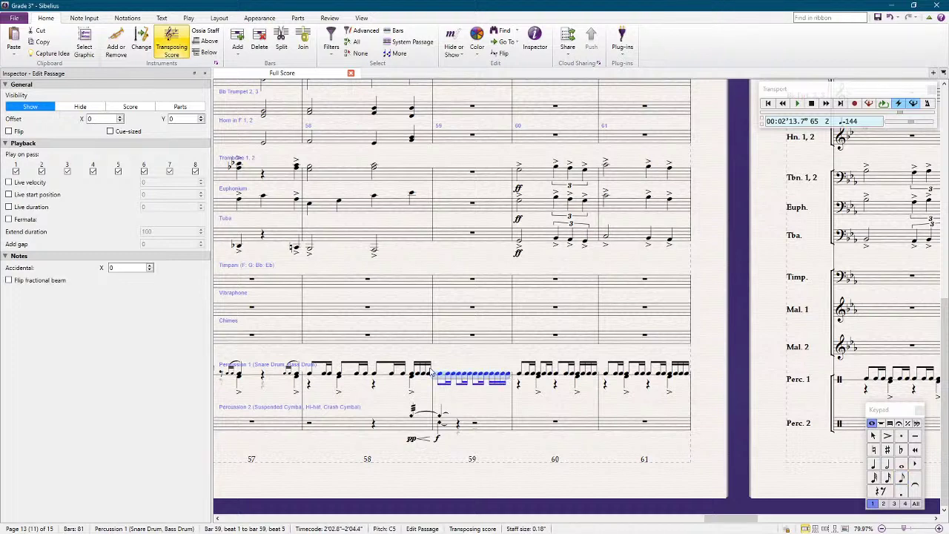
key("Escape")
Step: Move the lower, second-voice cymbal quarter note in Percussion 2 from beat 1 of bar 59 to beat 1 of bar 60
scroll(477, 439, "up", 1)
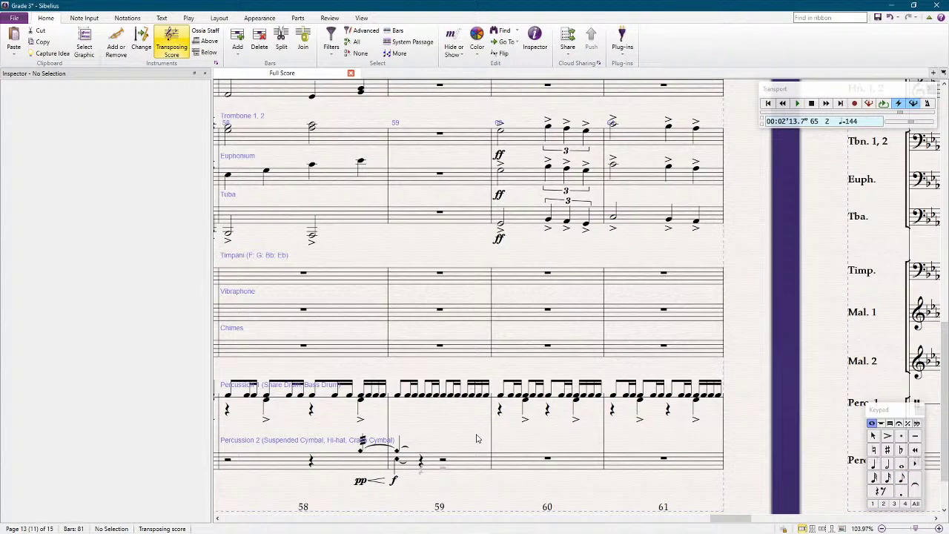
scroll(477, 439, "up", 2)
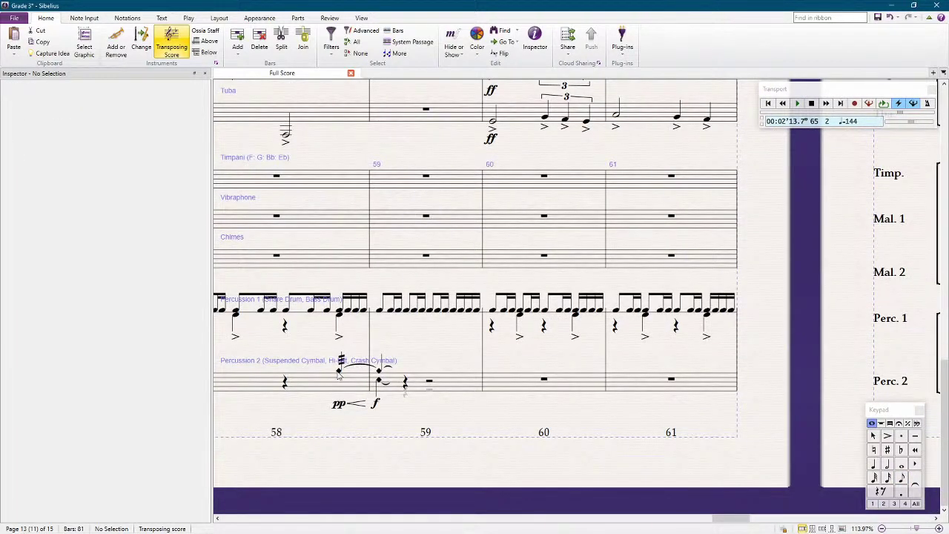
left_click(338, 372)
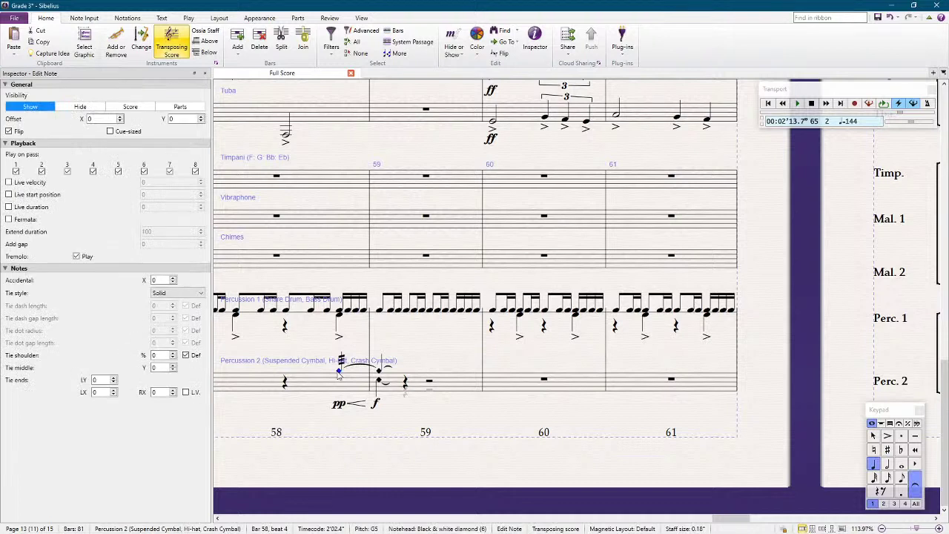
left_click(378, 382)
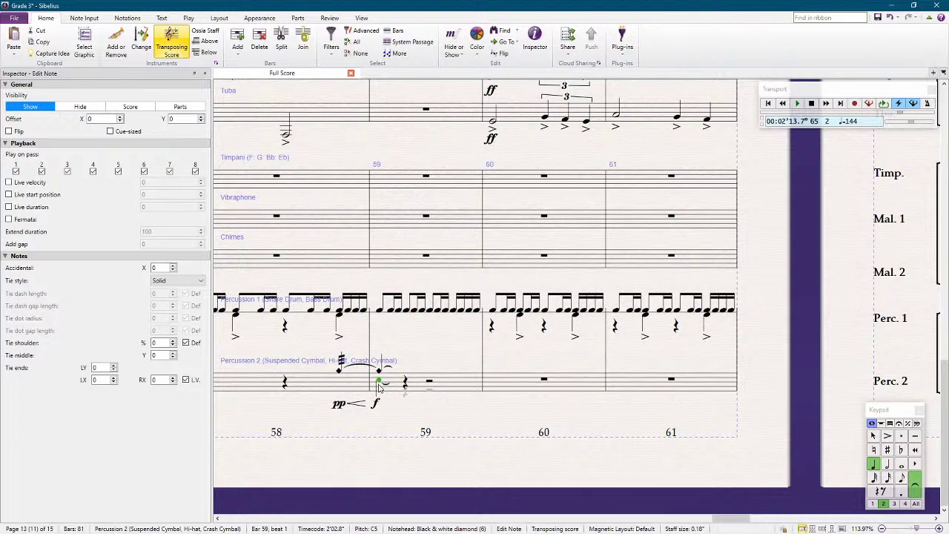
key("Escape")
left_click(493, 389)
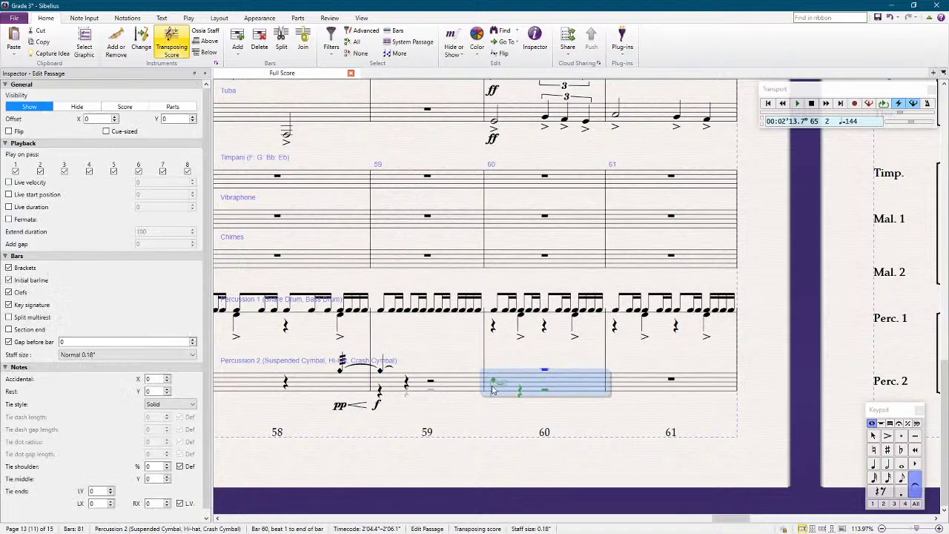
Step: Delete the leftover second-voice rests from Percussion 2 in bar 59 and the pp marking under the cymbal roll in bar 58
left_click(430, 395)
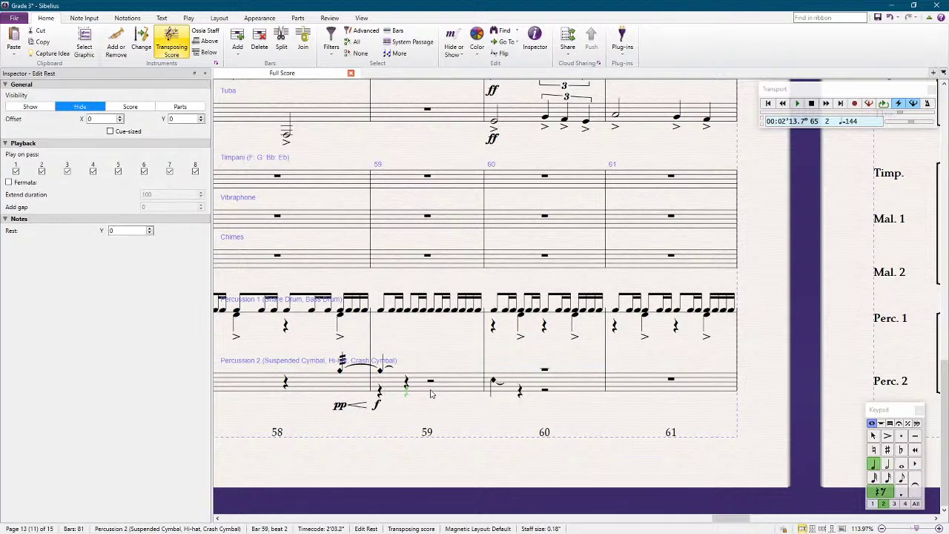
key("Left")
key("Left")
key("Left")
key("Left")
key("Left")
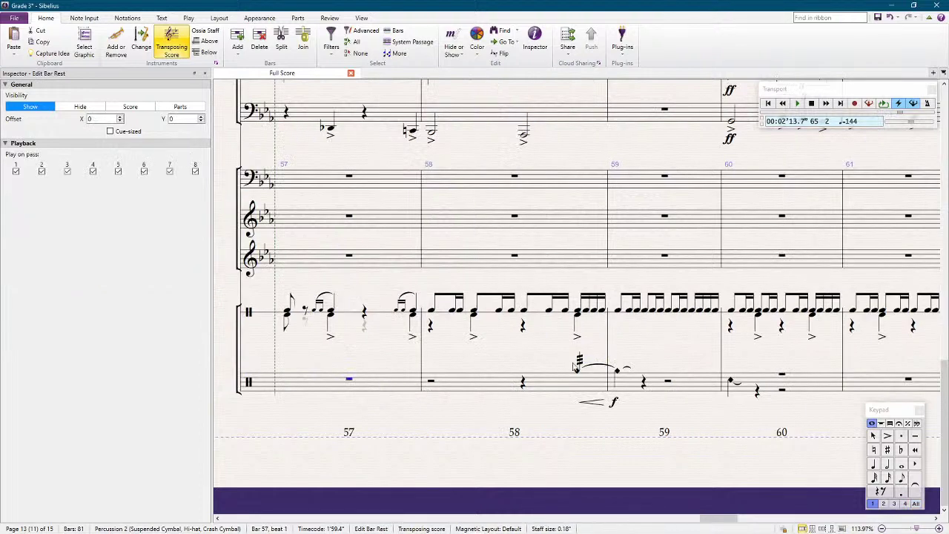
Step: Copy Percussion 2's tied cymbal roll from bar 58, beat 4 to bar 59, beat 4, ending on the downbeat of bar 60
left_click(617, 369)
left_click(626, 373)
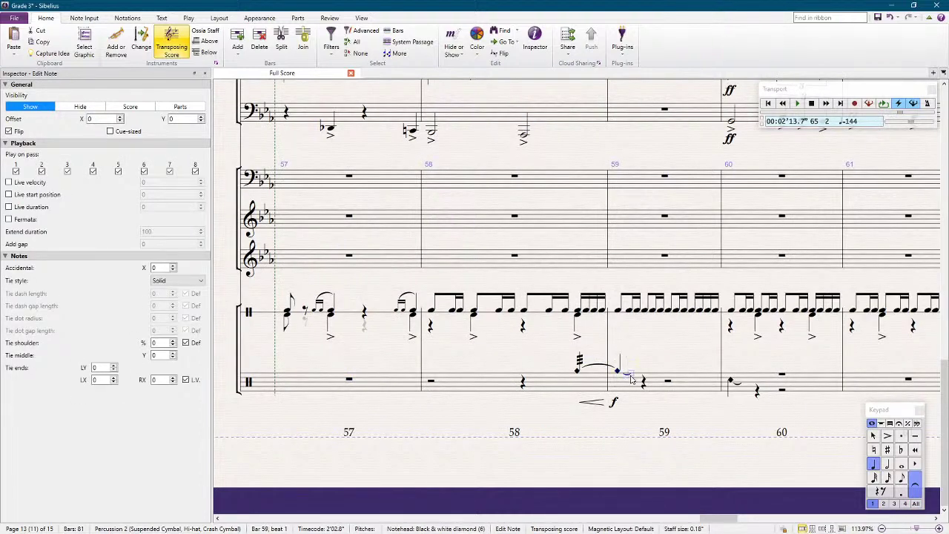
left_click(618, 371)
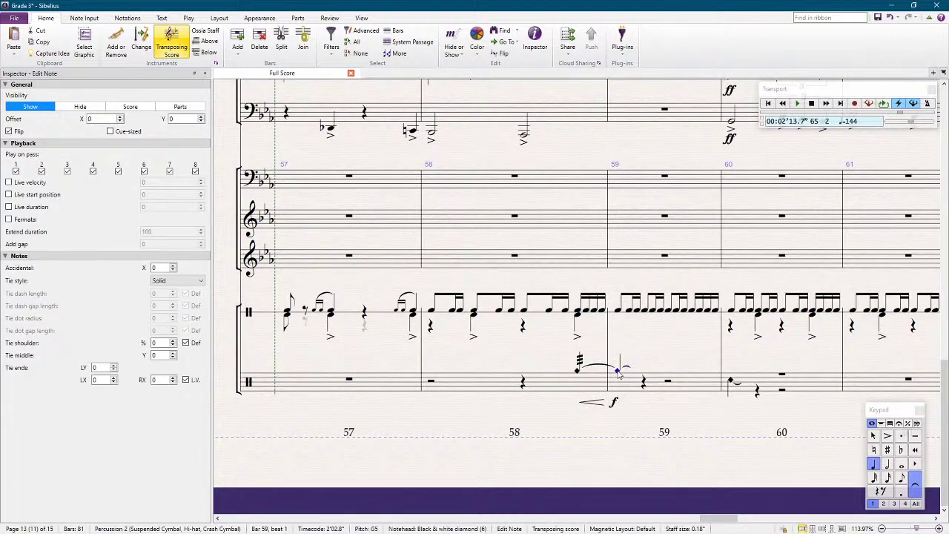
left_click(579, 370, "ctrl")
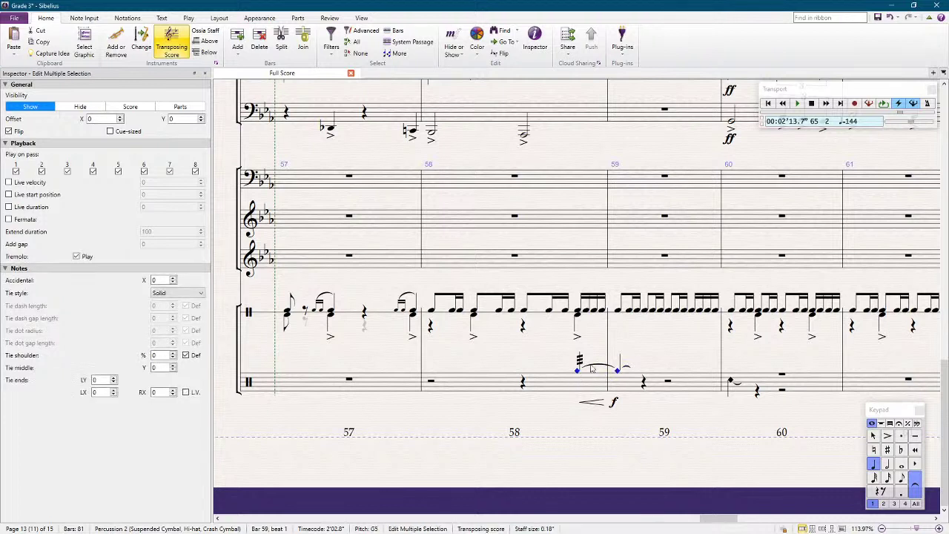
left_click(668, 383)
key("ctrl+v")
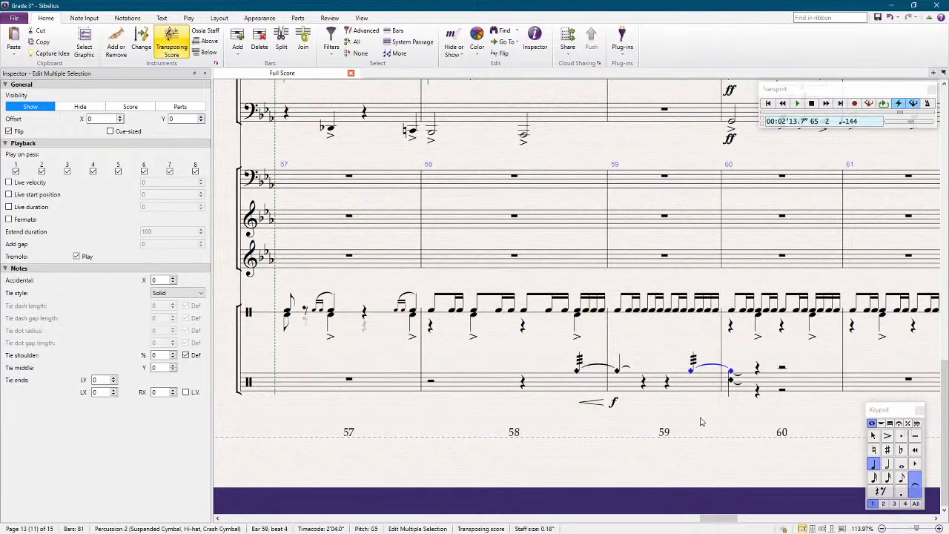
Step: Copy the crescendo hairpin and f from the first cymbal roll to the roll on beat 4 of bar 59
key("Escape")
left_click(599, 404)
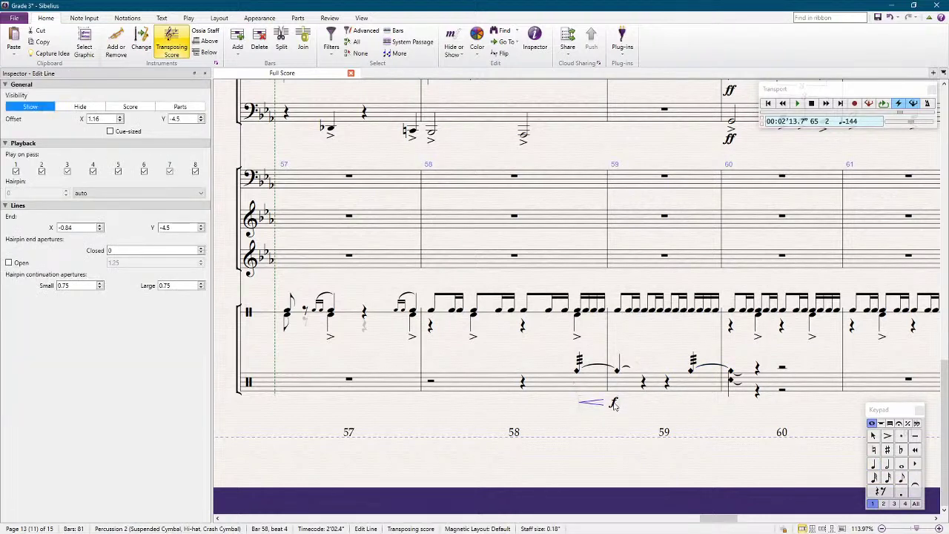
left_click(613, 403, "ctrl")
left_click(695, 373, "alt")
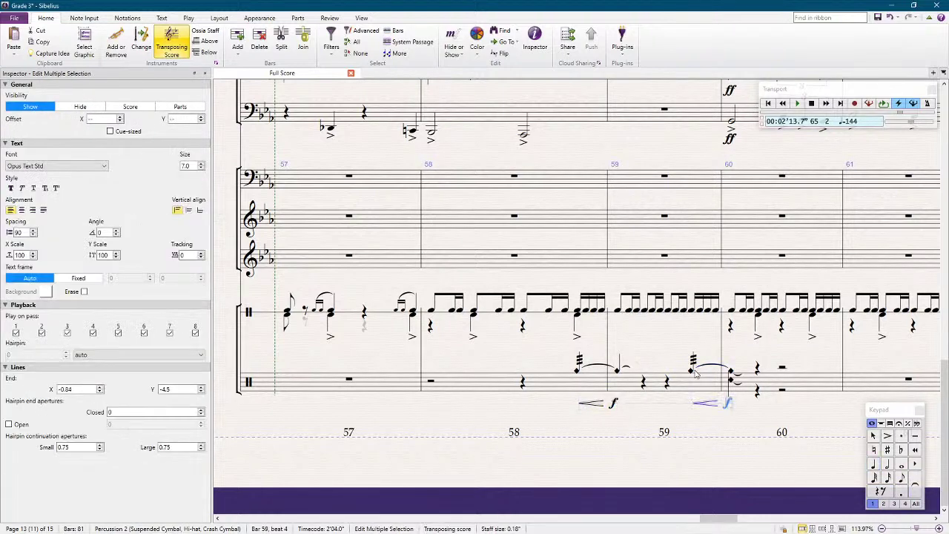
Step: Add a p dynamic to the cymbal roll on beat 4 of bar 58 and copy it to the roll in bar 59
left_click(579, 371)
key("ctrl+e")
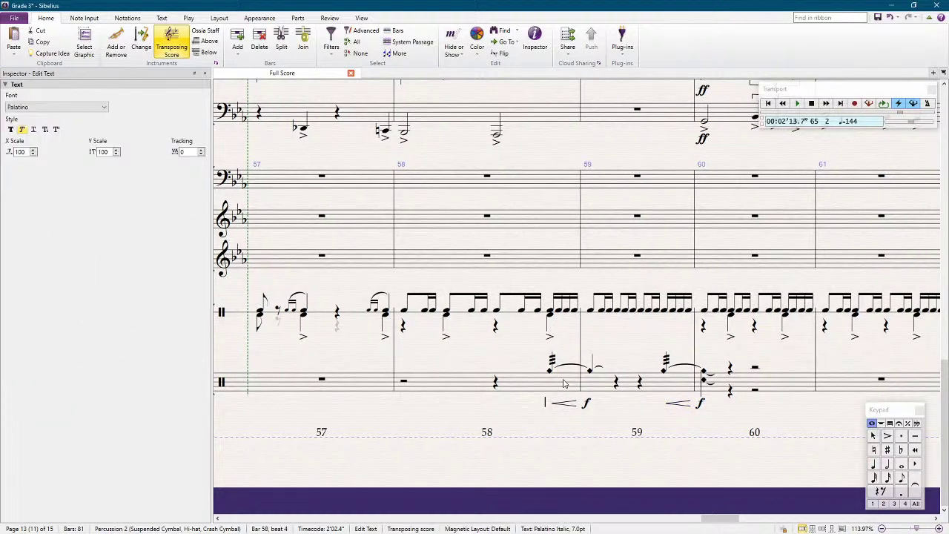
type("p")
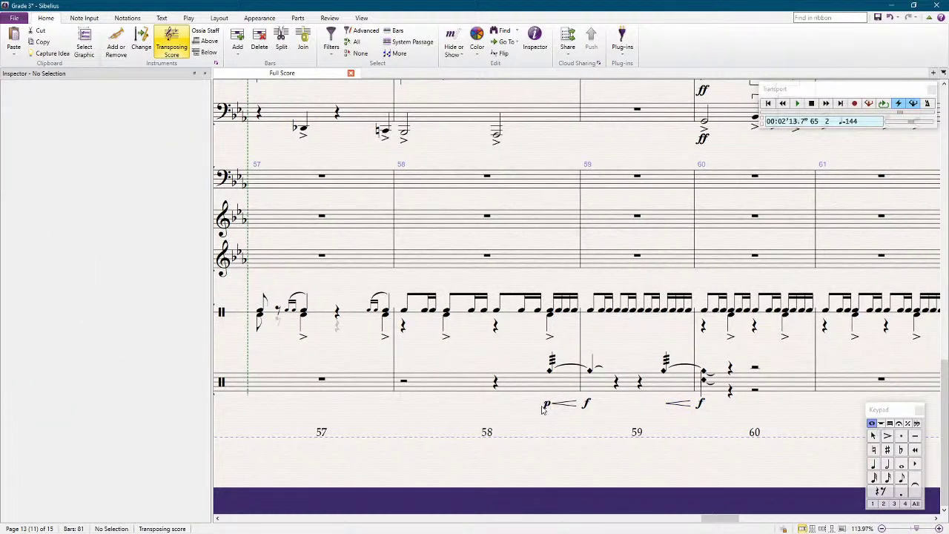
left_click(547, 406)
left_click(665, 376, "alt")
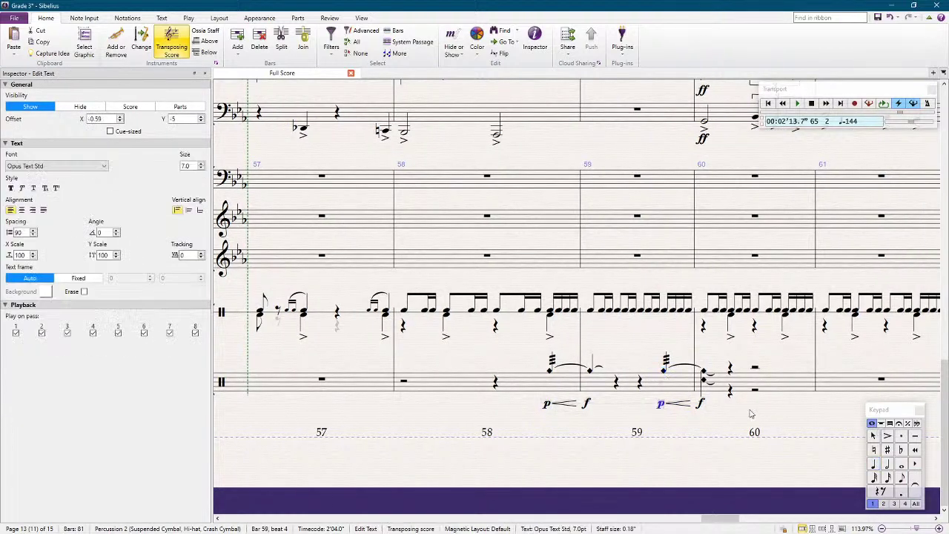
Step: Remove the duplicate rests from Percussion 2 in bar 60 and flip the upper cymbal note's let-ring tie above
left_click(757, 395)
key("Left")
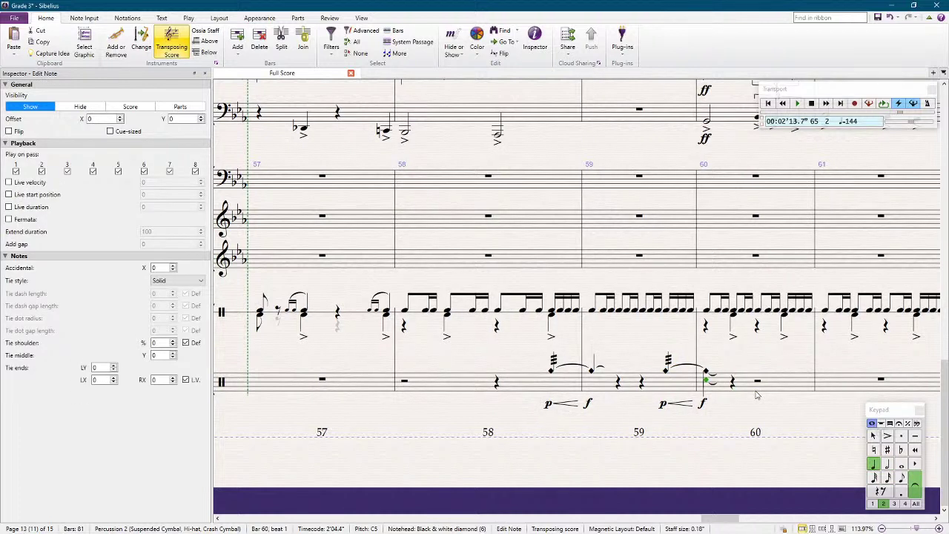
key("alt+1")
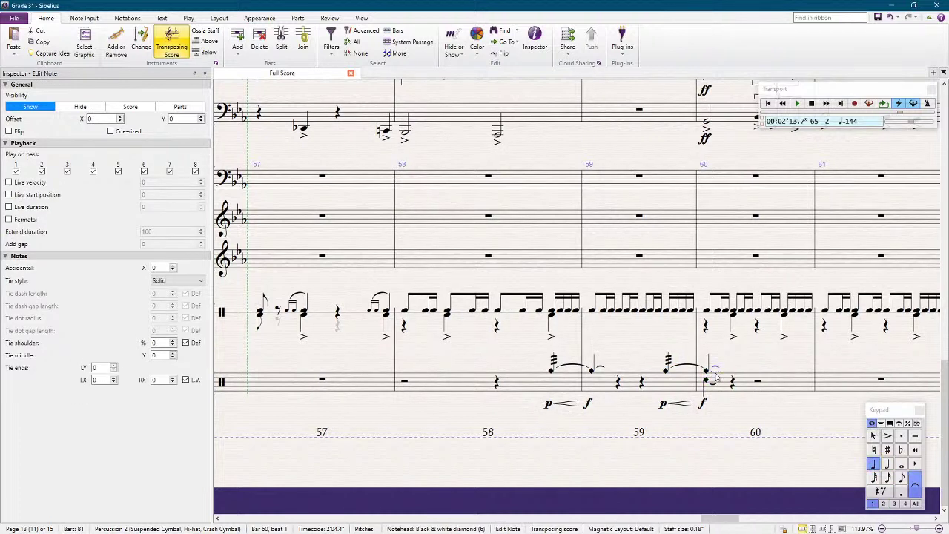
left_click(703, 459)
Step: Delete the beat 2 bass drum note in bar 60 of Percussion 1 and place an accented bass drum quarter note on beat 1
scroll(666, 325, "right", 3)
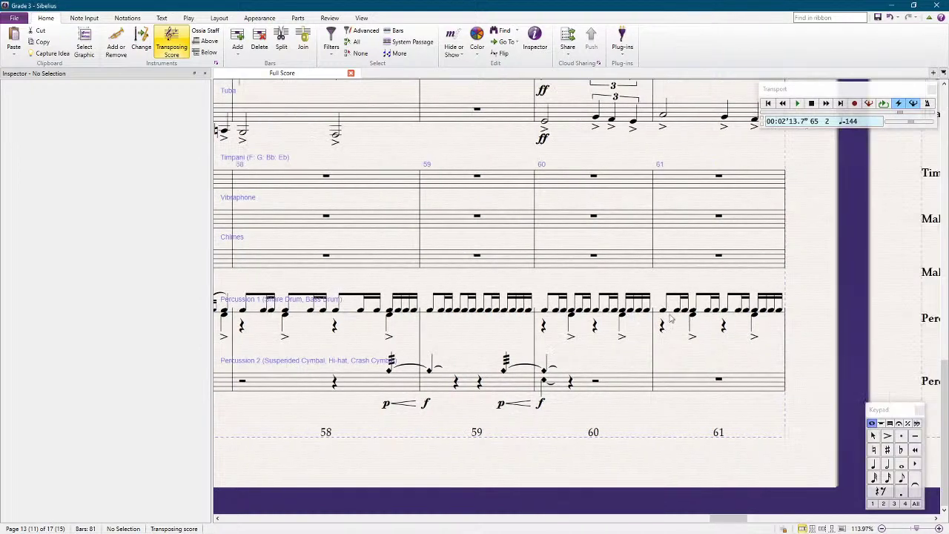
left_click(564, 314)
key("Delete")
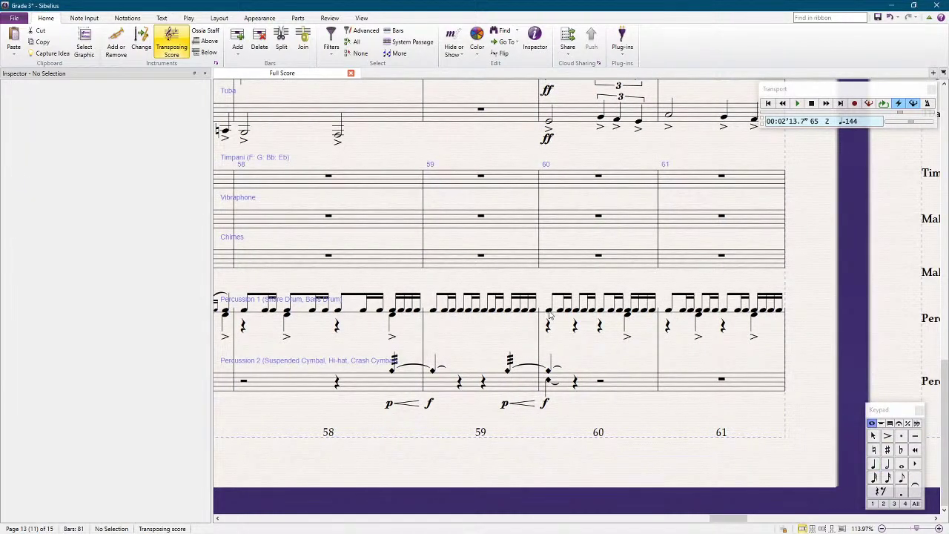
left_click(549, 315)
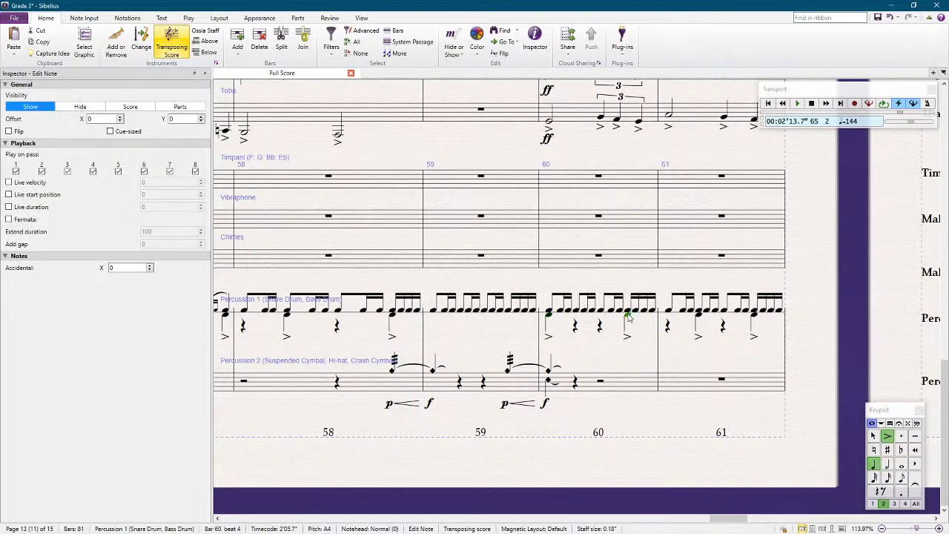
Step: Delete the beat 4 bass drum note and the second-voice rests on beats 3 and 4 of bar 60, and turn those snare stems up
key("Delete")
left_click(599, 325)
key("Delete")
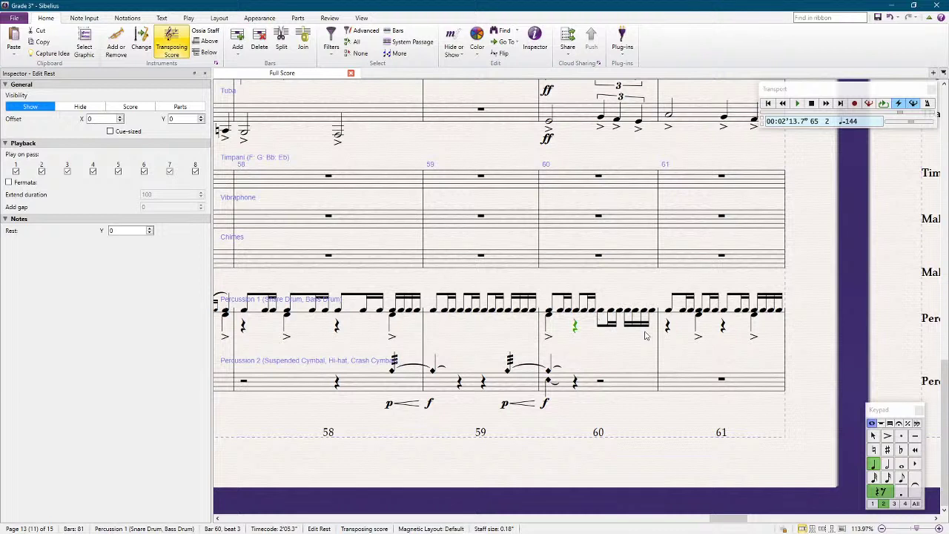
left_click(602, 317)
left_click(653, 317, "shift")
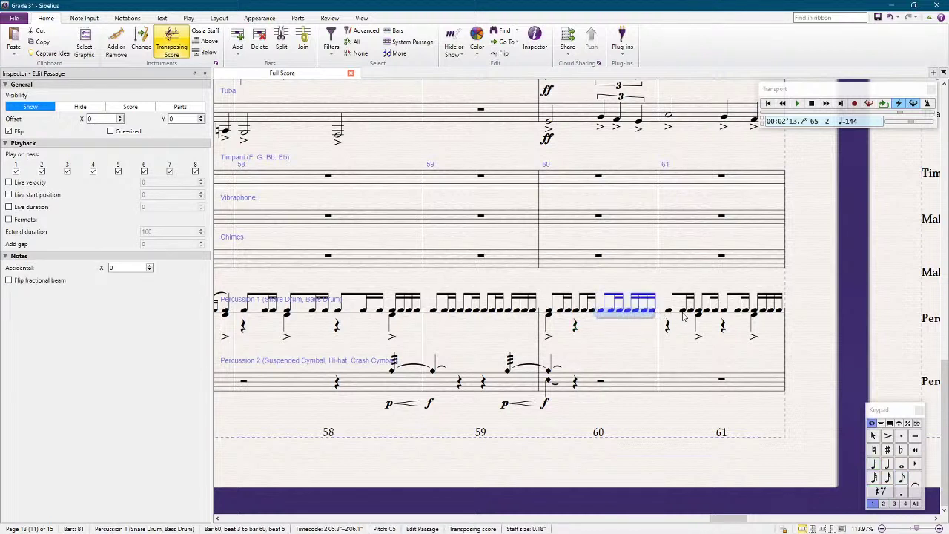
key("Escape")
Step: Place an accented bass drum quarter note on beat 1 of bar 61 in Percussion 1 and delete the bar's beat 4 bass drum note
left_click(670, 313)
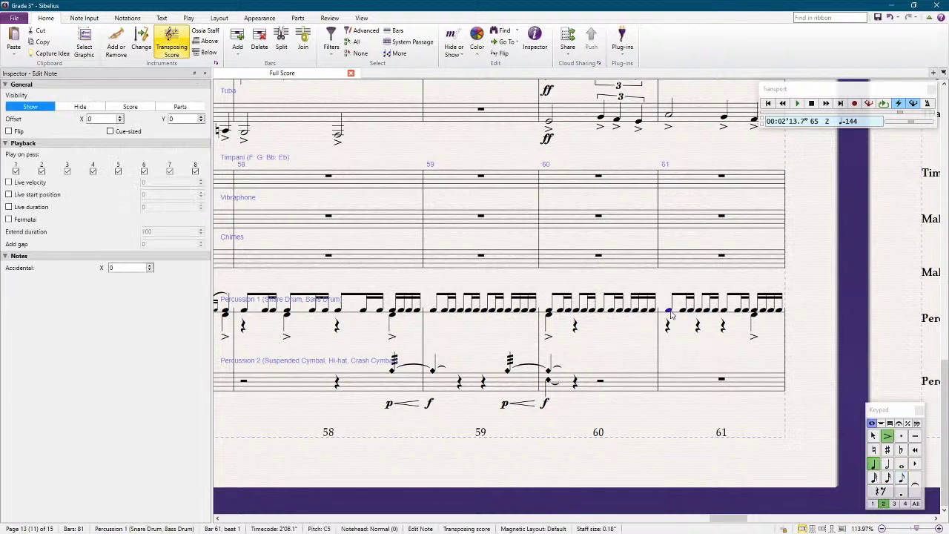
key("alt+2")
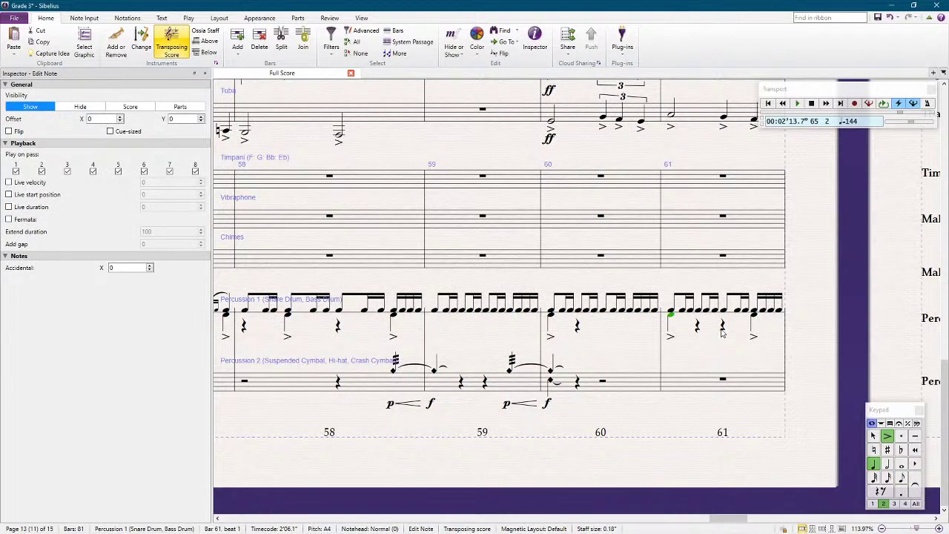
key("Escape")
scroll(788, 300, "down", 2)
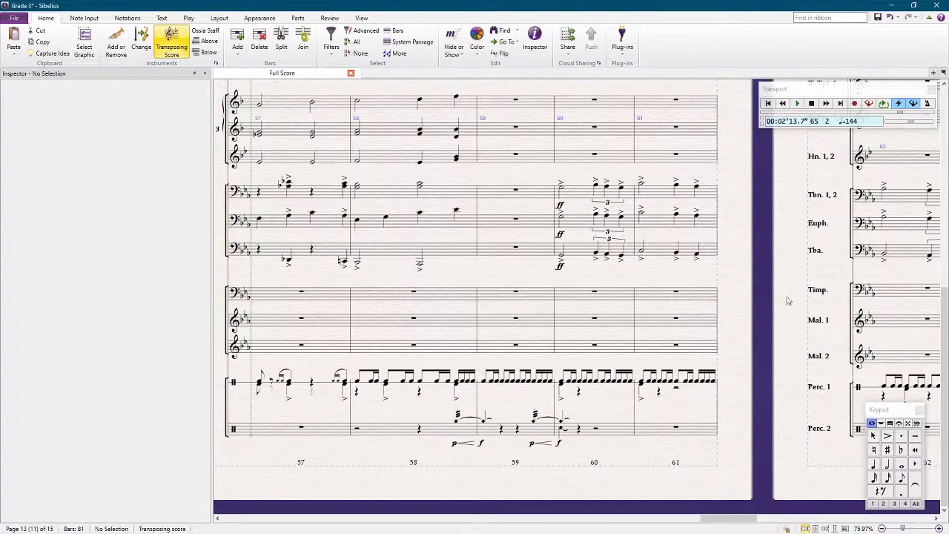
scroll(788, 300, "down", 1)
scroll(672, 337, "up", 1)
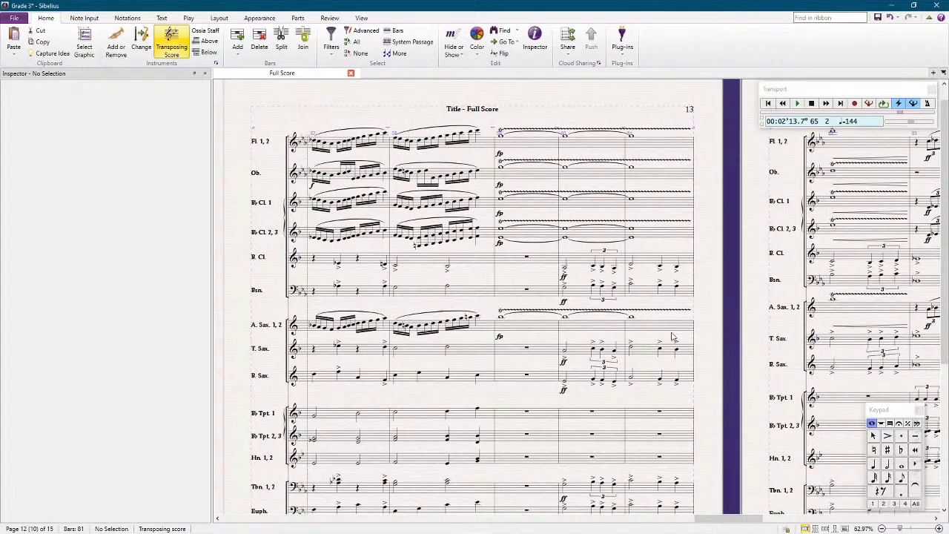
Step: Try shifting the trilled Flute 1, 2 whole notes in bars 59 to 61 up and down in pitch
left_click(517, 141)
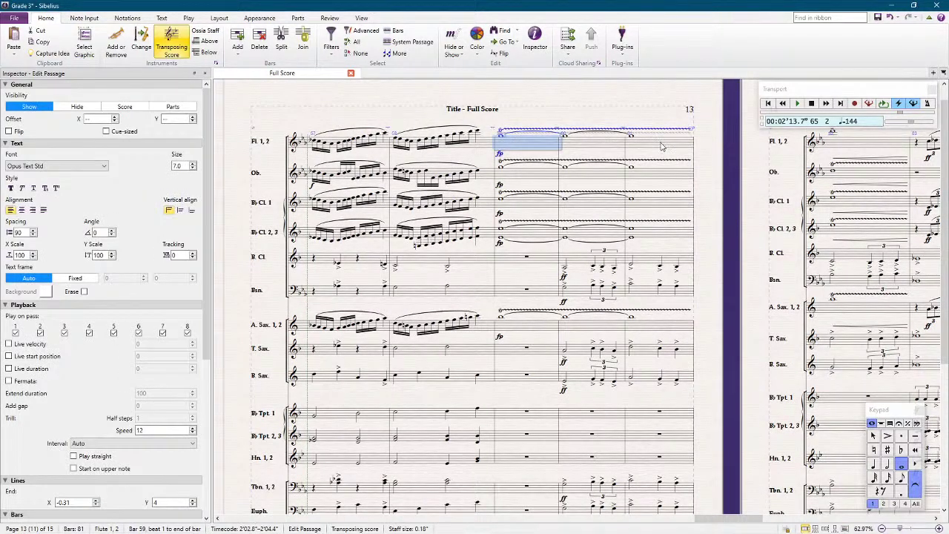
left_click(662, 146, "shift")
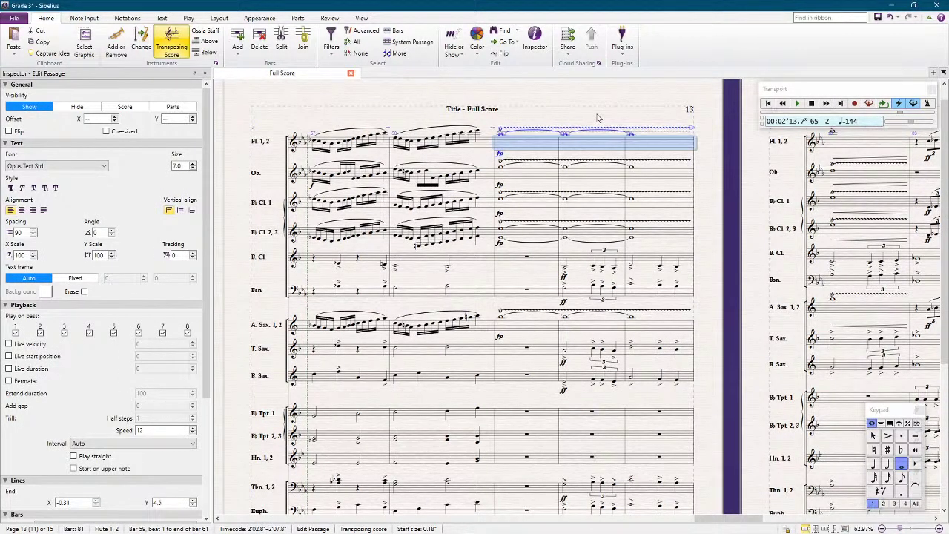
key("Up")
key("Up")
key("Down")
key("Down")
key("Down")
key("Down")
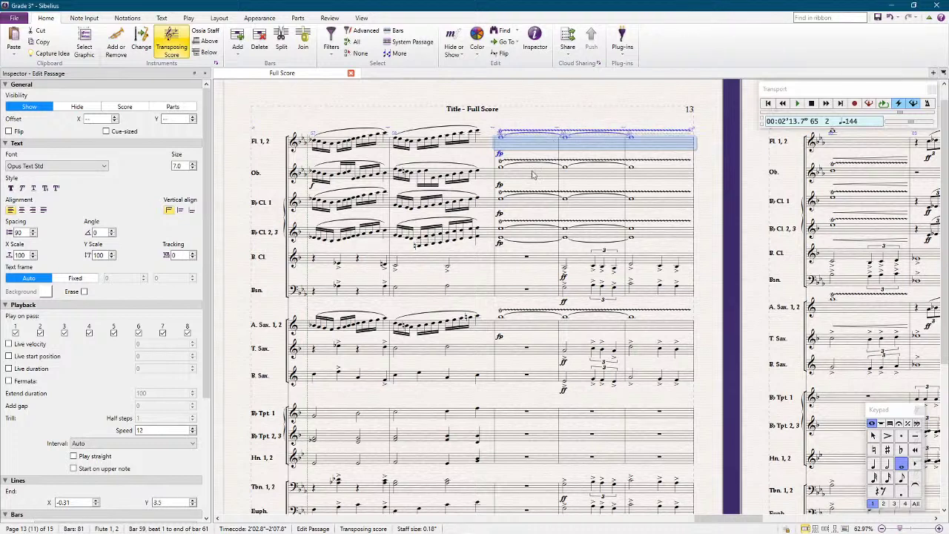
Step: Raise the pitch of the trilled B♭ Clarinet 1 whole notes in bars 59 to 61
left_click(521, 207)
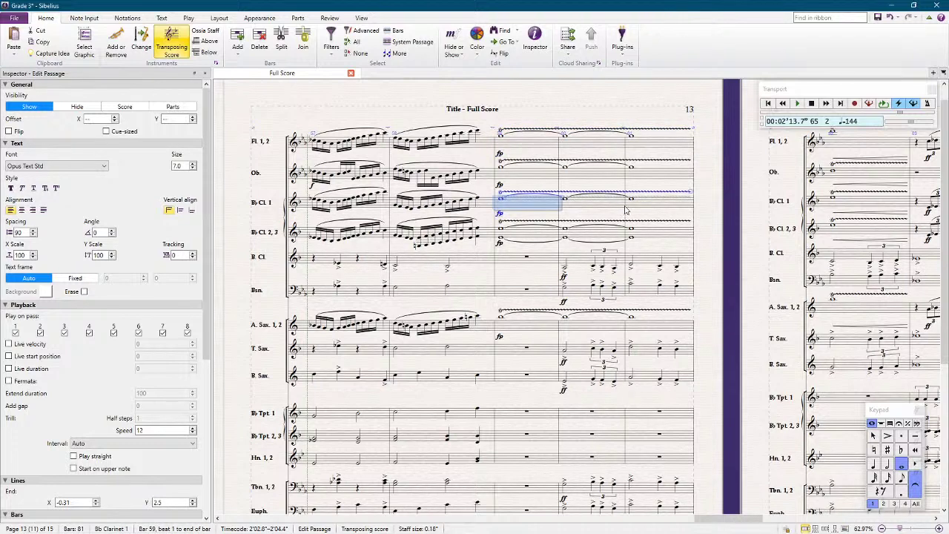
left_click(639, 203, "shift")
key("Down")
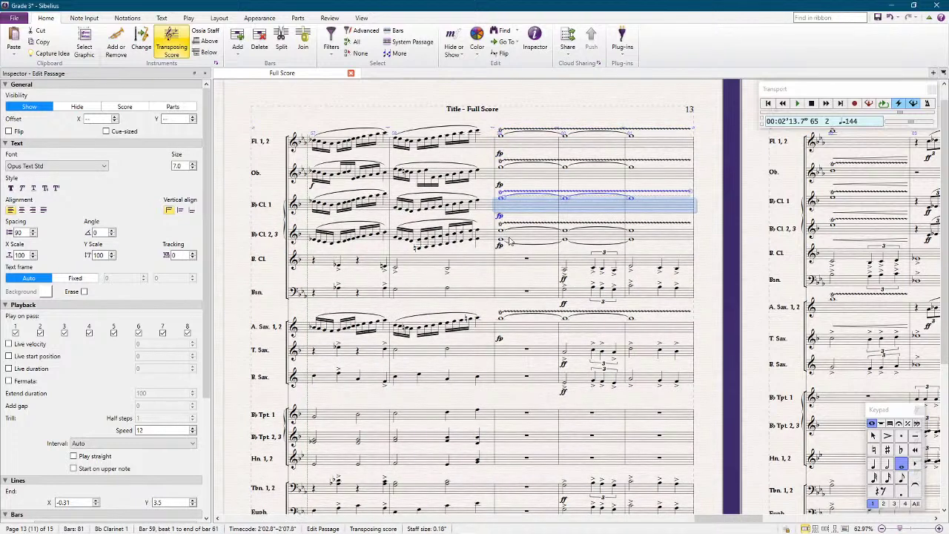
Step: Lower the B♭ Clarinet 2, 3 chords in bars 59 to 61 and delete their second notes using the chord-note deletion filter
left_click(590, 241)
left_click(646, 244, "shift")
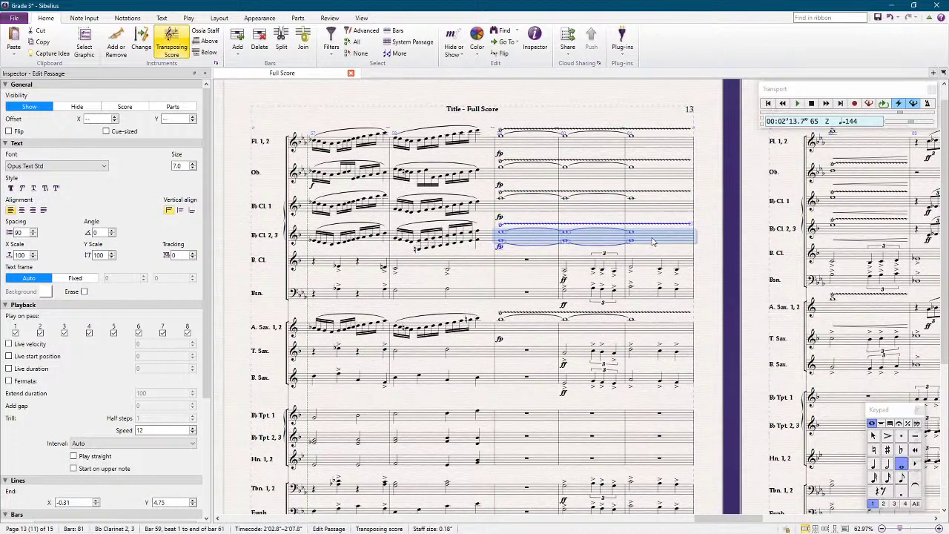
key("Down")
key("Down")
key("Down")
key("Down")
key("Down")
key("Down")
key("Down")
key("Down")
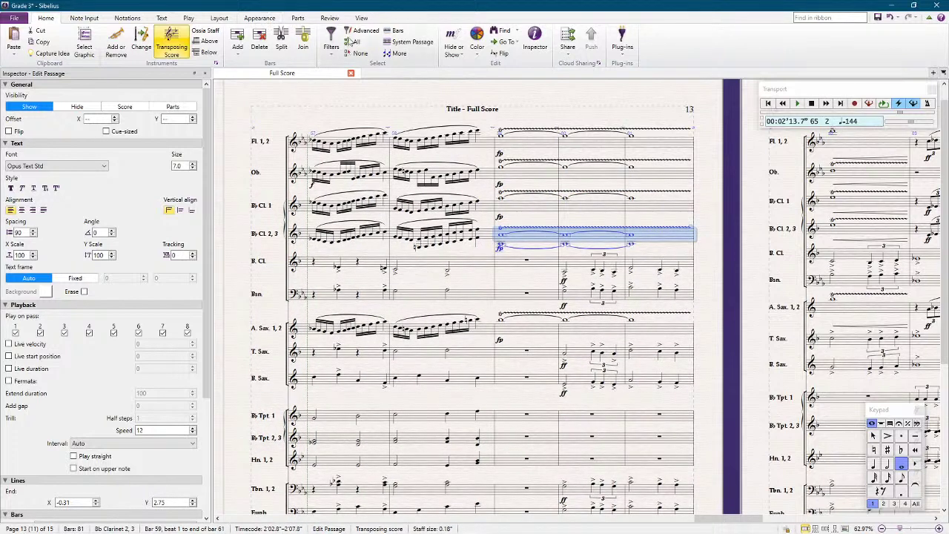
left_click(331, 43)
scroll(383, 367, "down", 1)
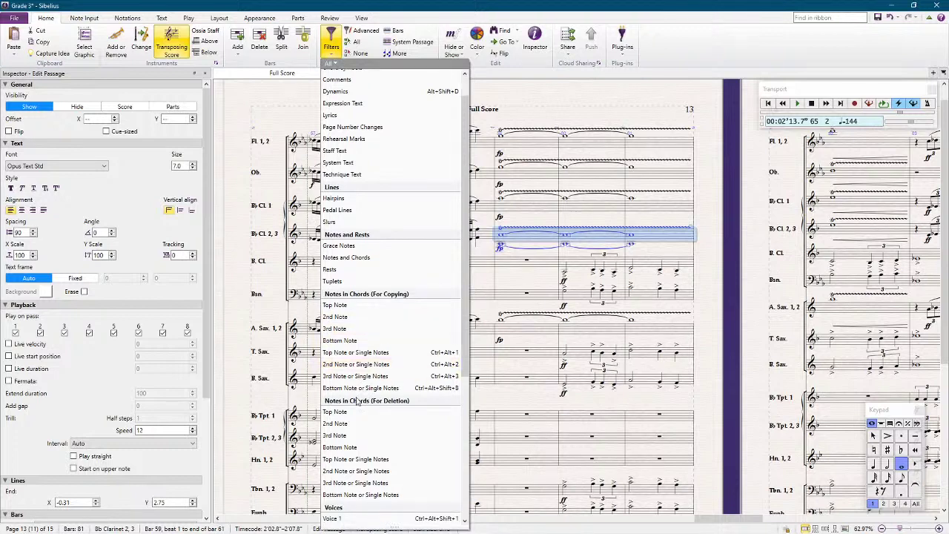
left_click(335, 423)
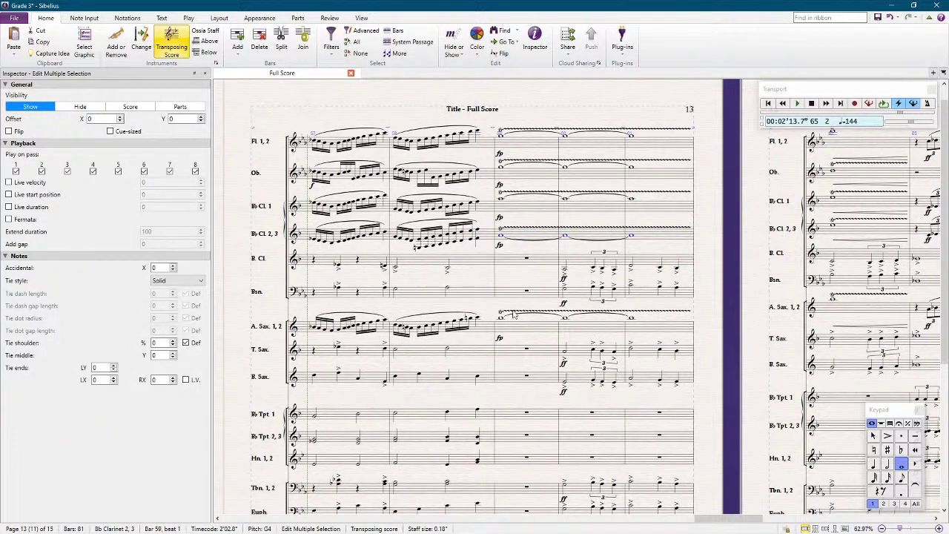
Step: Raise the B♭ Clarinet 2, 3 trill line from bar 59 to Y 3.88 and lower the Alto Saxophone 1, 2 notes in bars 59 to 61
left_click(533, 232)
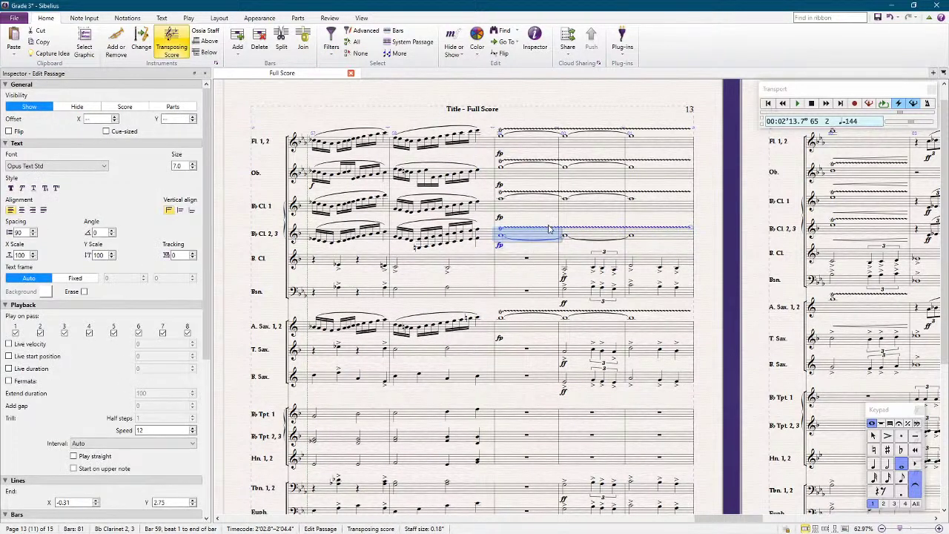
left_click(550, 226)
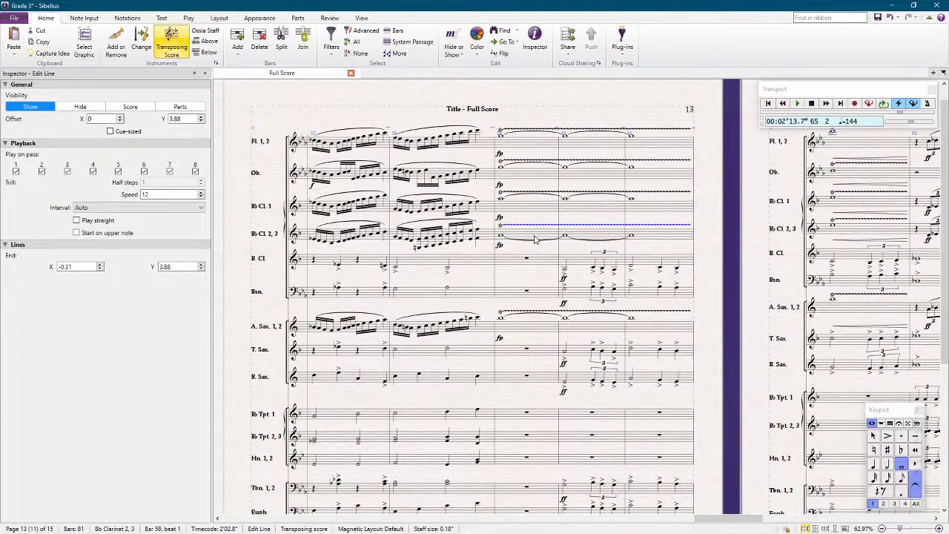
left_click(535, 238)
left_click(653, 241, "shift")
left_click(530, 326, "alt")
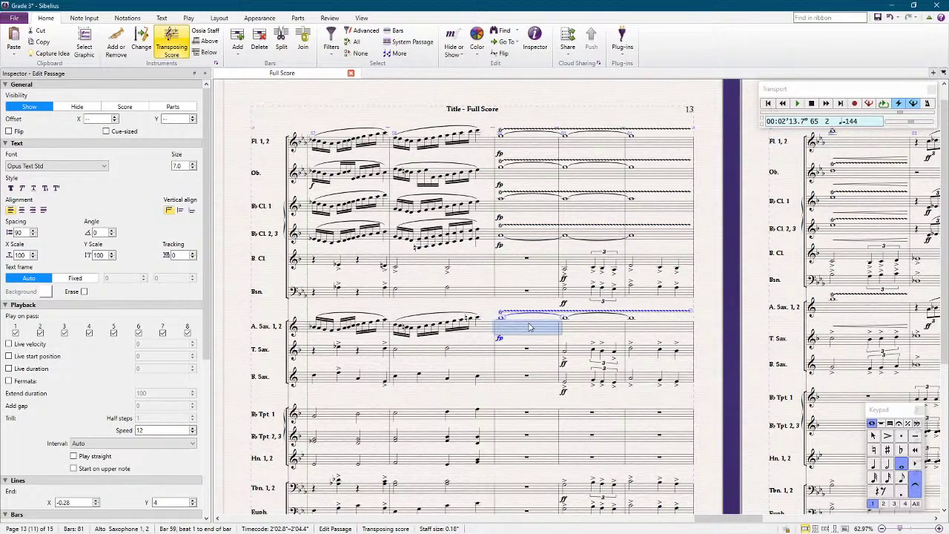
key("Escape")
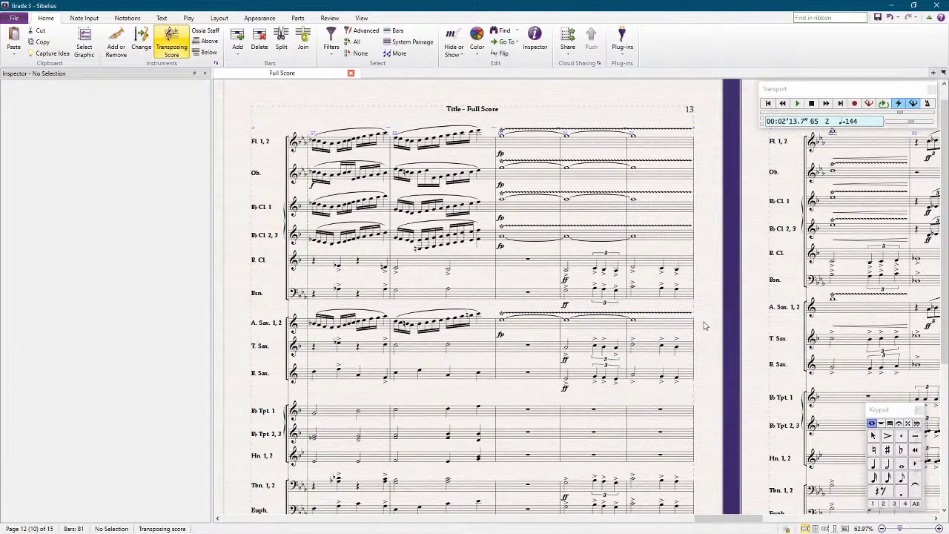
Step: Play back the passage from bar 57 into bar 62 to check the percussion parts
scroll(711, 319, "down", 5)
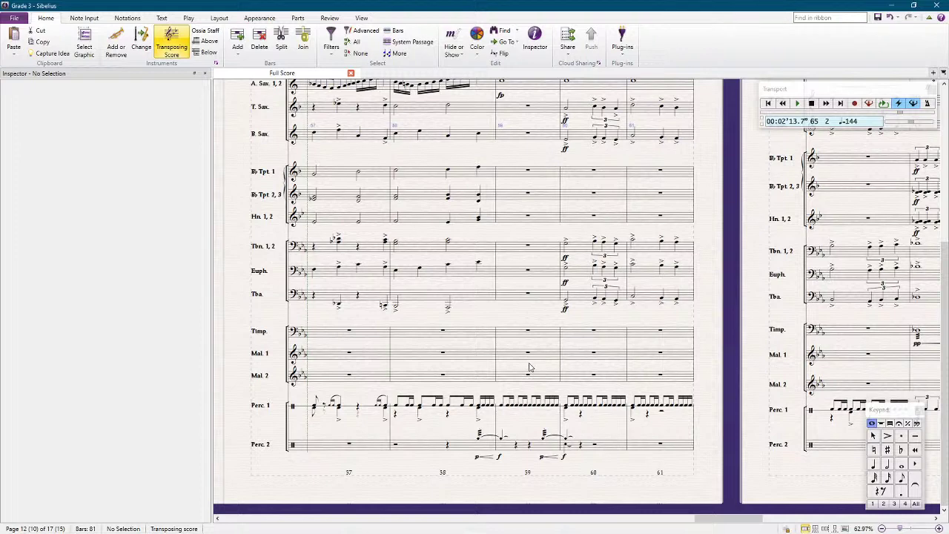
key("space")
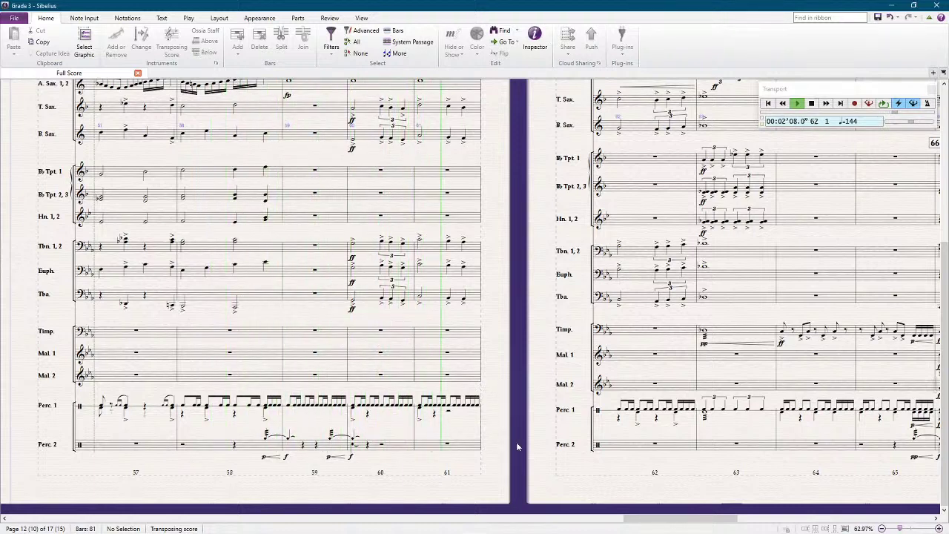
key("ctrl+alt+k")
key("ctrl+shift+t")
key("ctrl+alt+i")
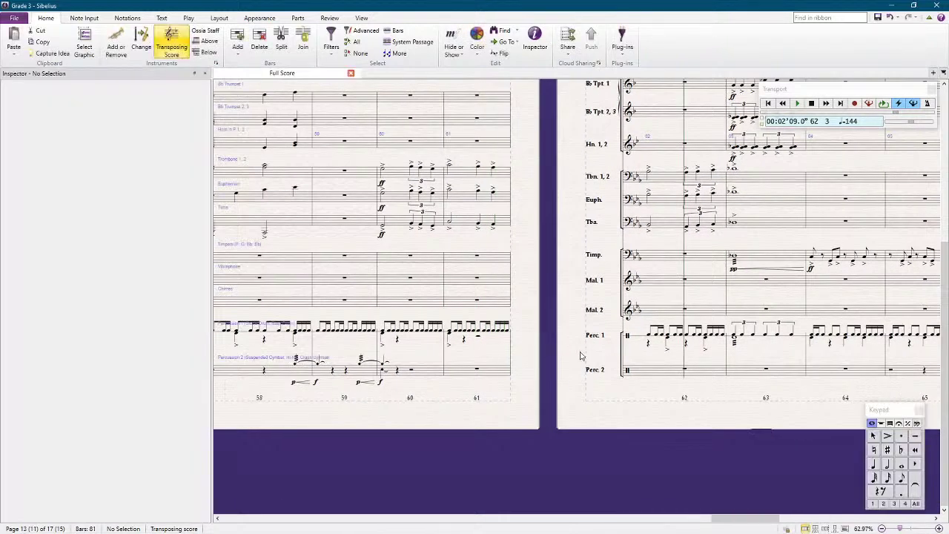
Step: Delete the bass drum note and second-voice rests from bar 61 of Percussion 1, and turn the snare stems up
left_click(448, 338)
key("Escape")
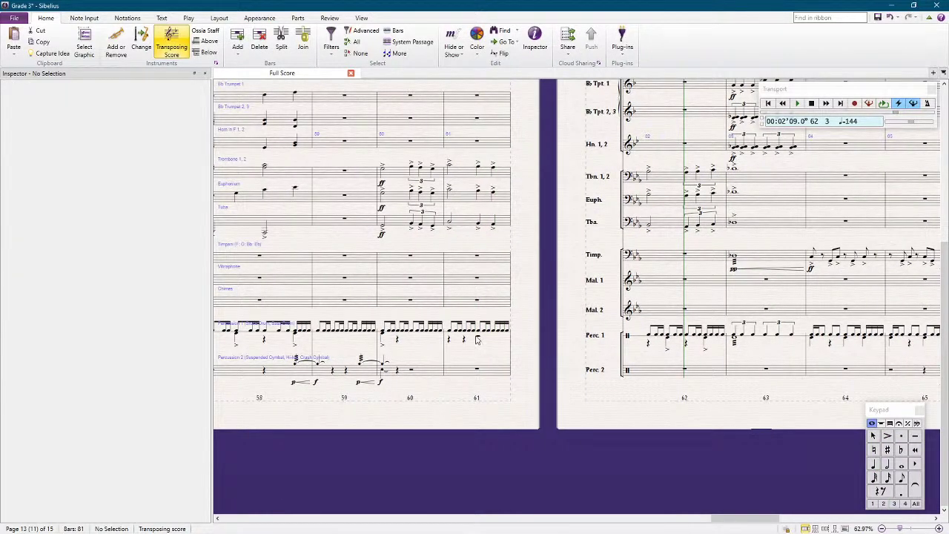
left_click(479, 341)
left_click(379, 341)
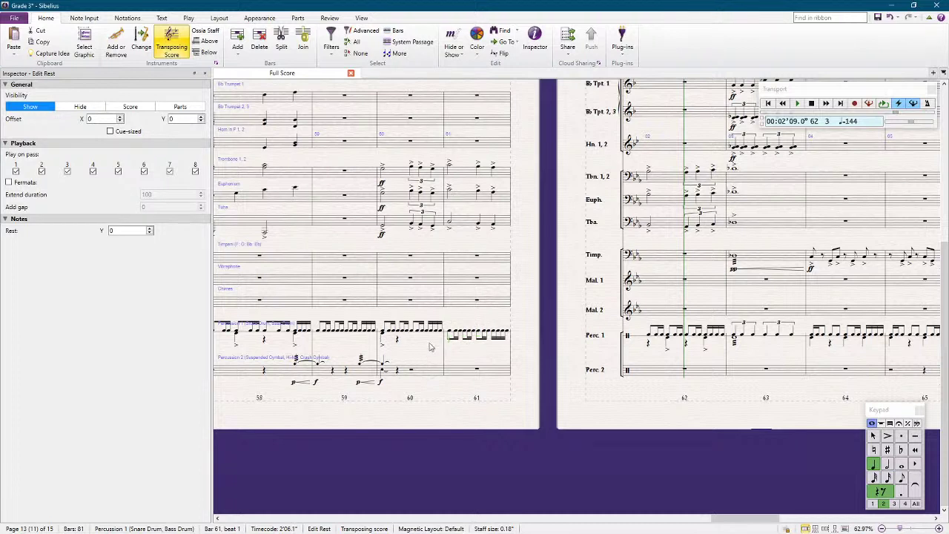
left_click(454, 336)
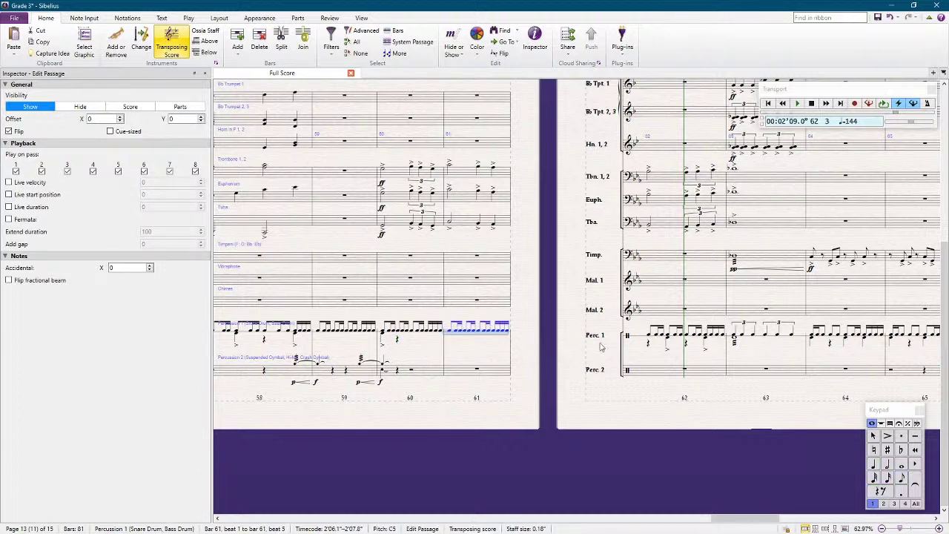
Step: Delete the accented bass drum notes on beats 2 and 4 of bar 62 in Percussion 1
left_click(648, 335)
left_click(654, 346)
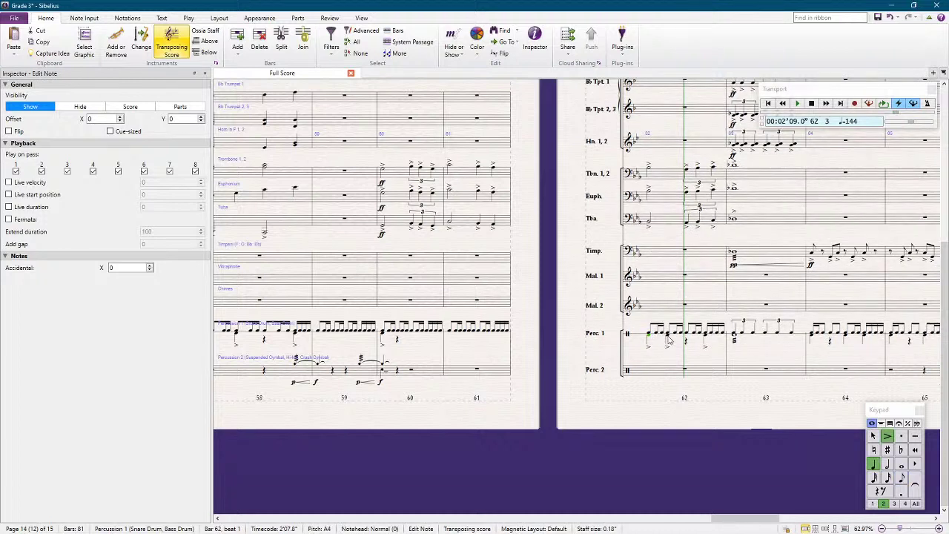
left_click(685, 342)
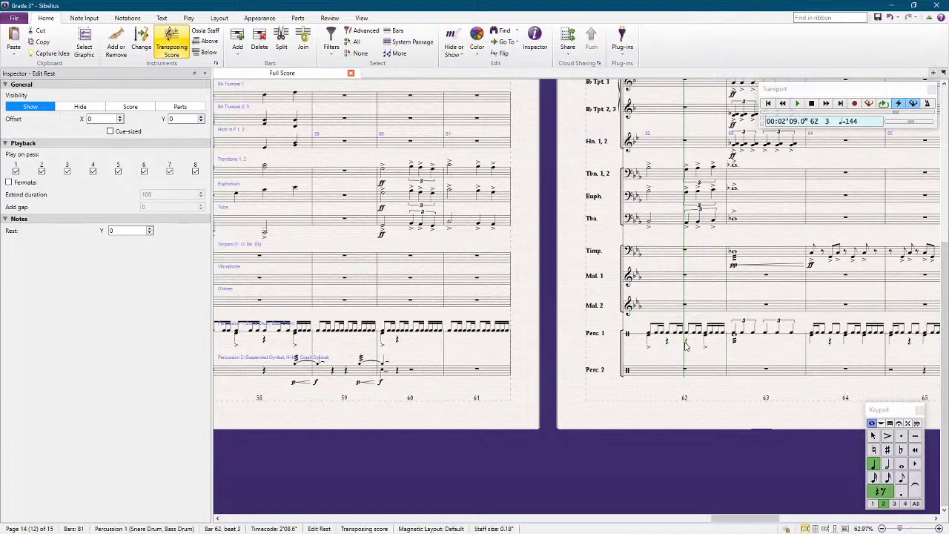
left_click(631, 440)
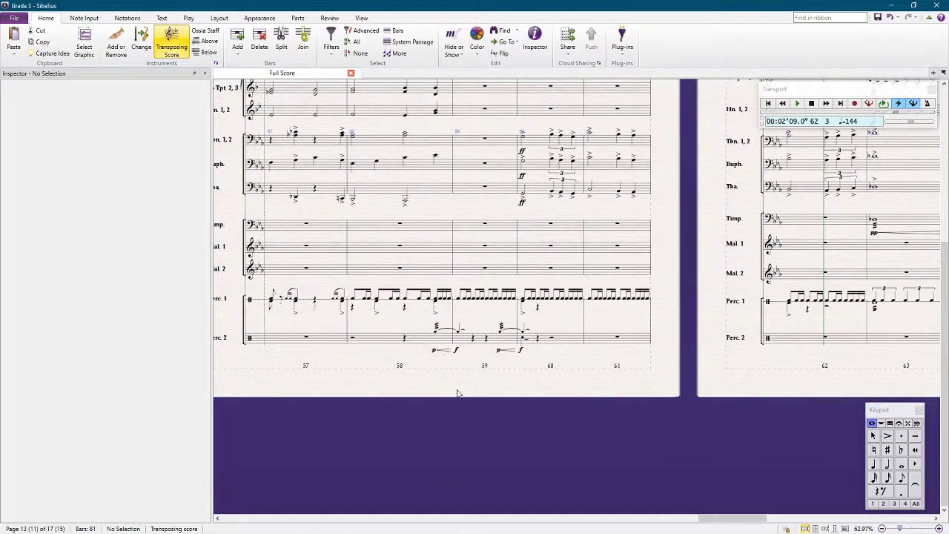
Step: Examine the brass, timpani, mallet and percussion parts on the pages between bar 26 and bar 61
scroll(415, 236, "up", 3)
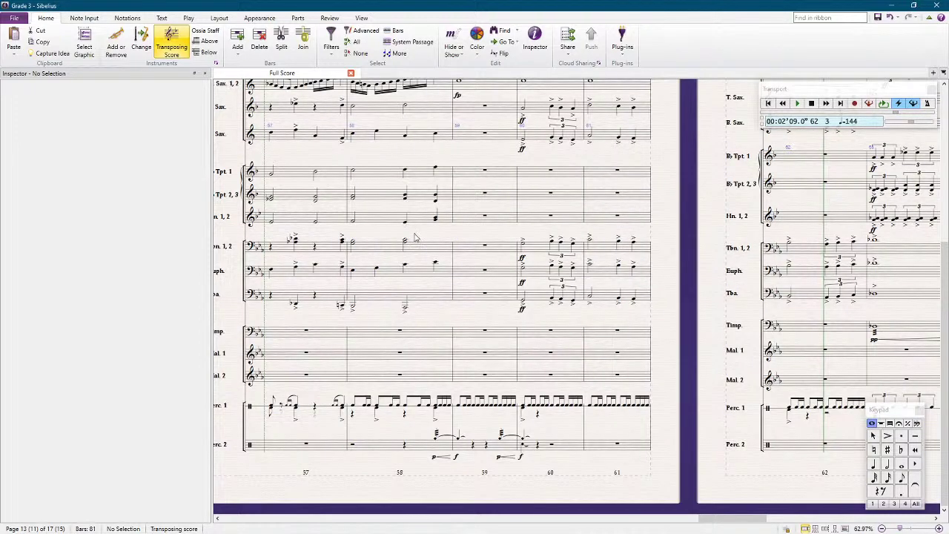
scroll(430, 317, "left", 5)
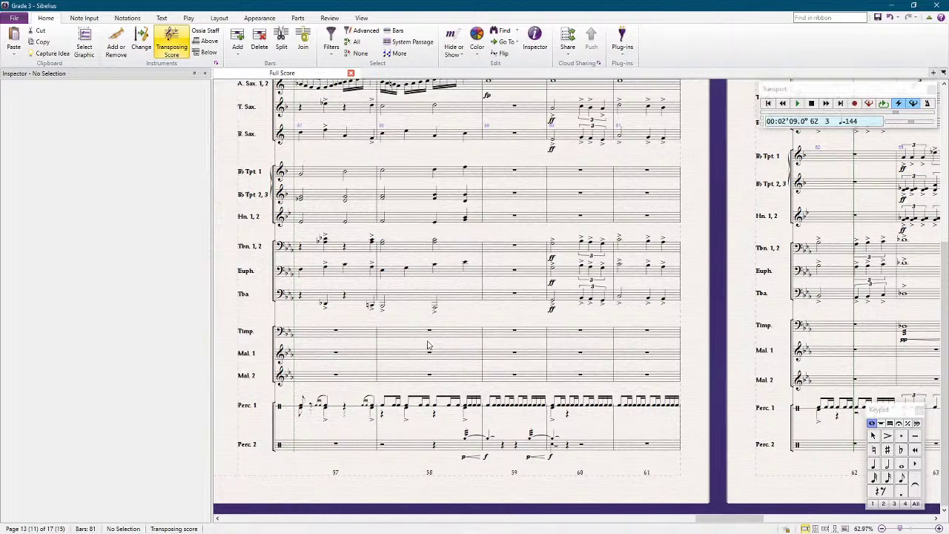
scroll(412, 381, "left", 10)
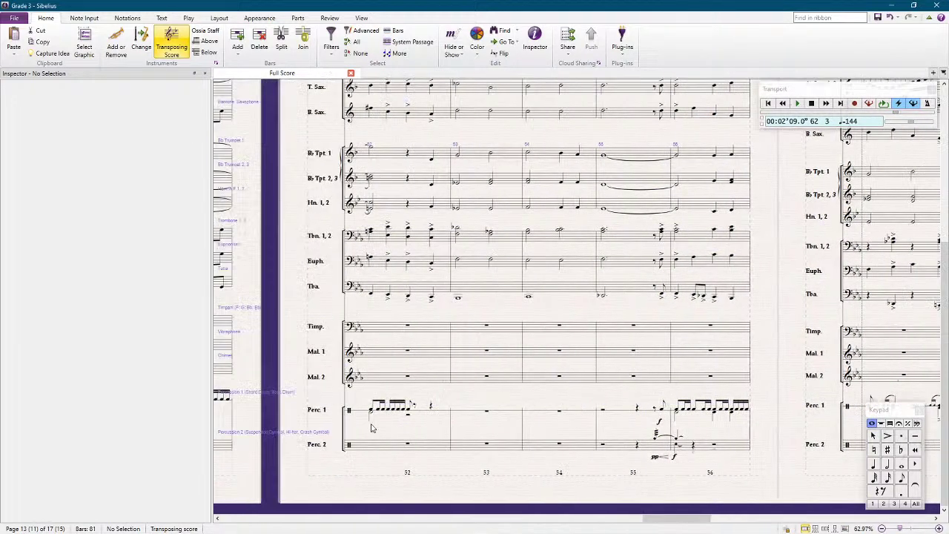
scroll(385, 447, "left", 8)
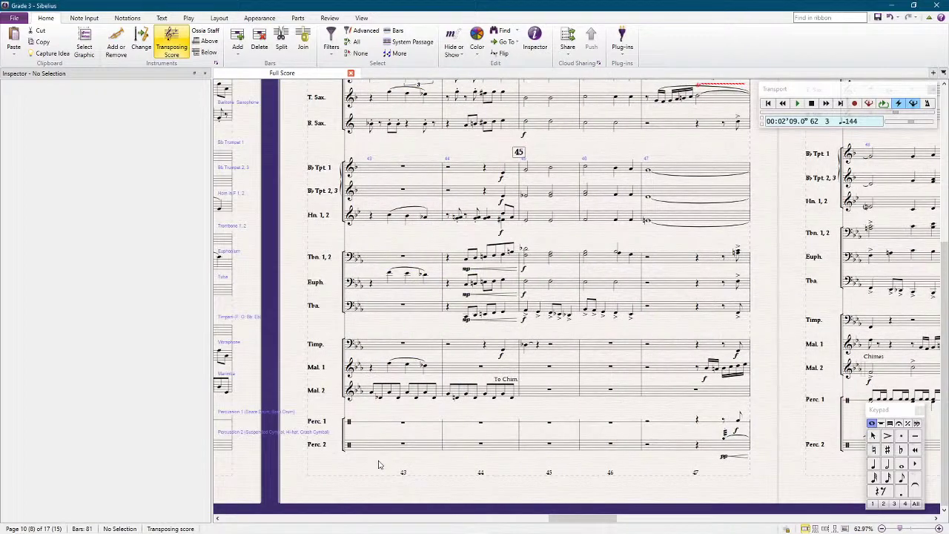
scroll(378, 465, "left", 10)
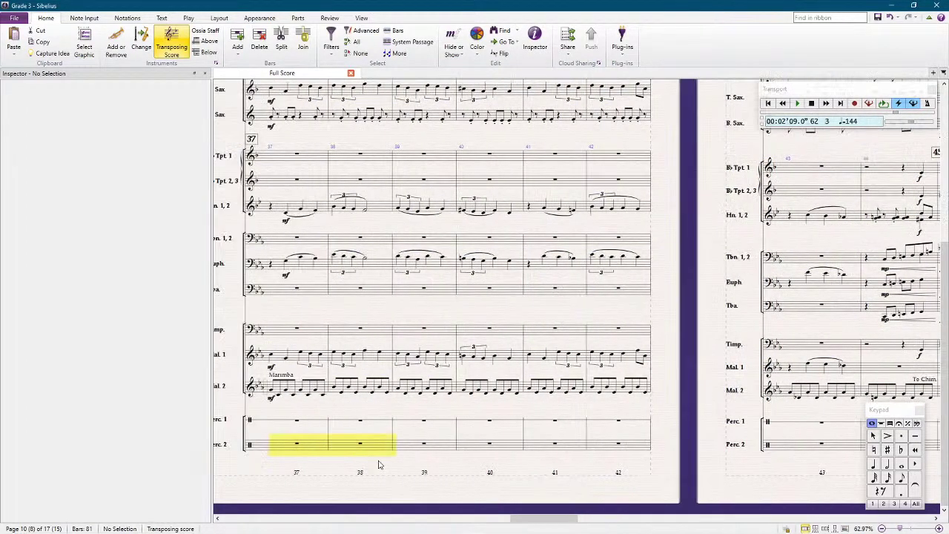
scroll(376, 465, "left", 10)
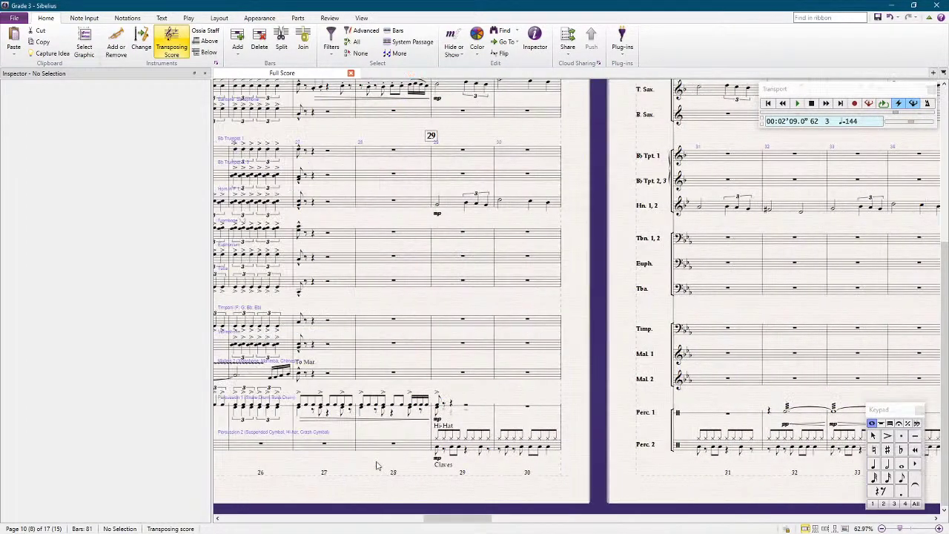
scroll(376, 465, "right", 10)
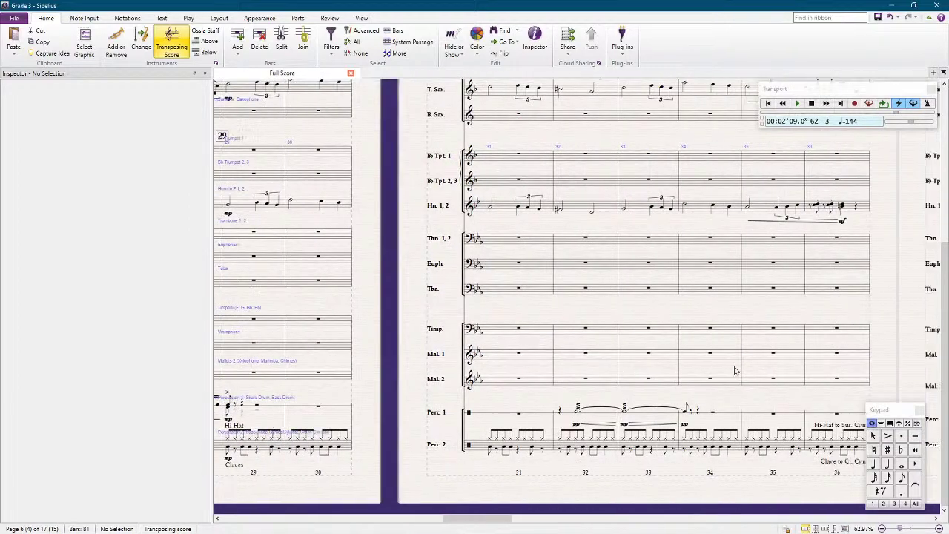
scroll(592, 354, "right", 10)
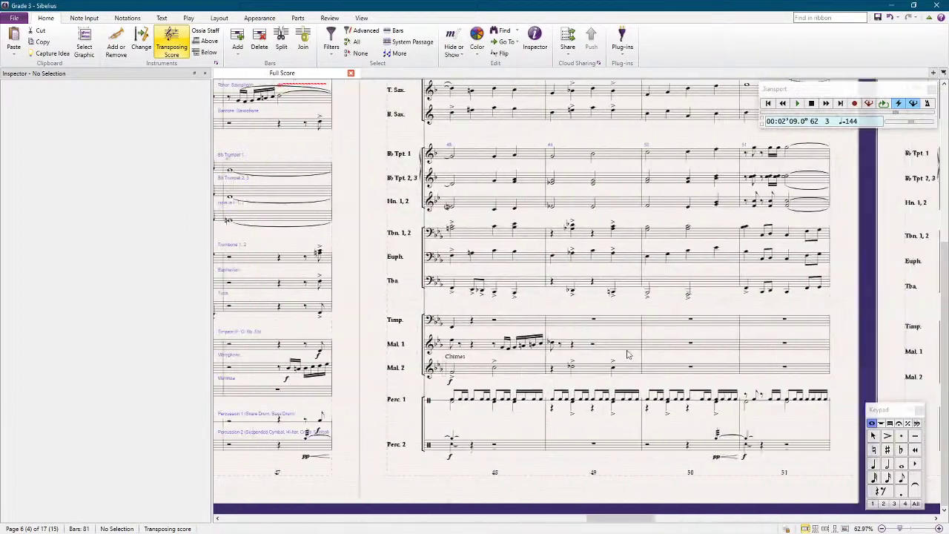
scroll(592, 354, "right", 10)
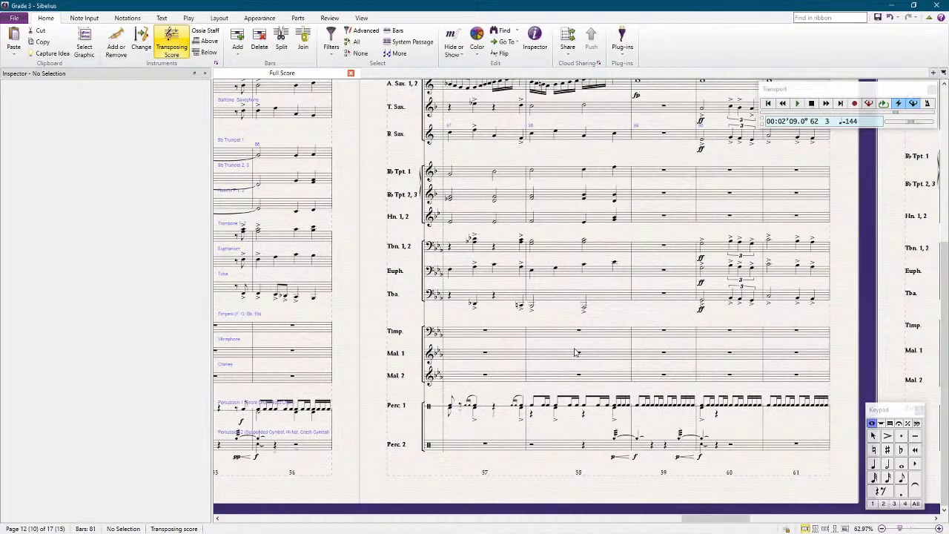
Step: Enter a G2 half note on beat 3 of bar 59 in the Timpani, tied to a quarter note on beat 1 of bar 60
scroll(487, 324, "up", 4)
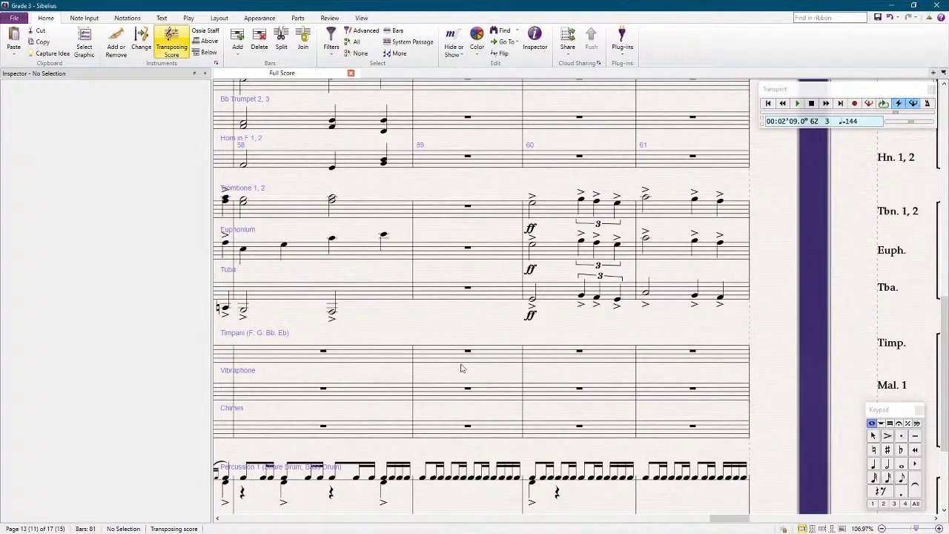
left_click(484, 364)
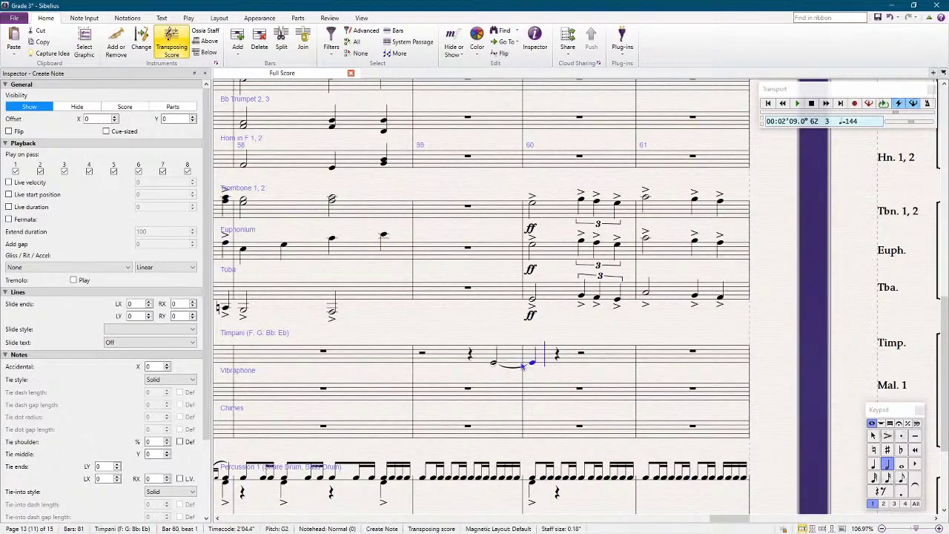
left_click(475, 363)
left_click(915, 484)
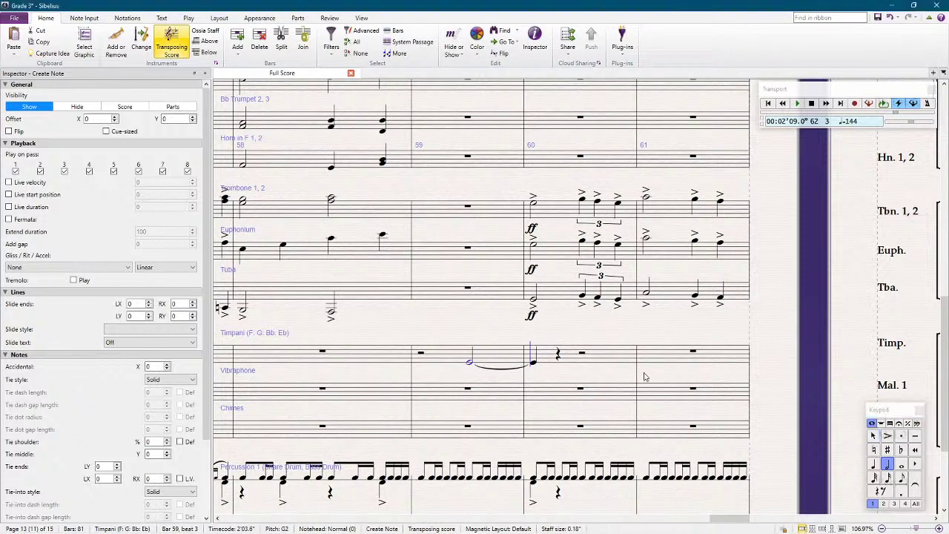
key("Escape")
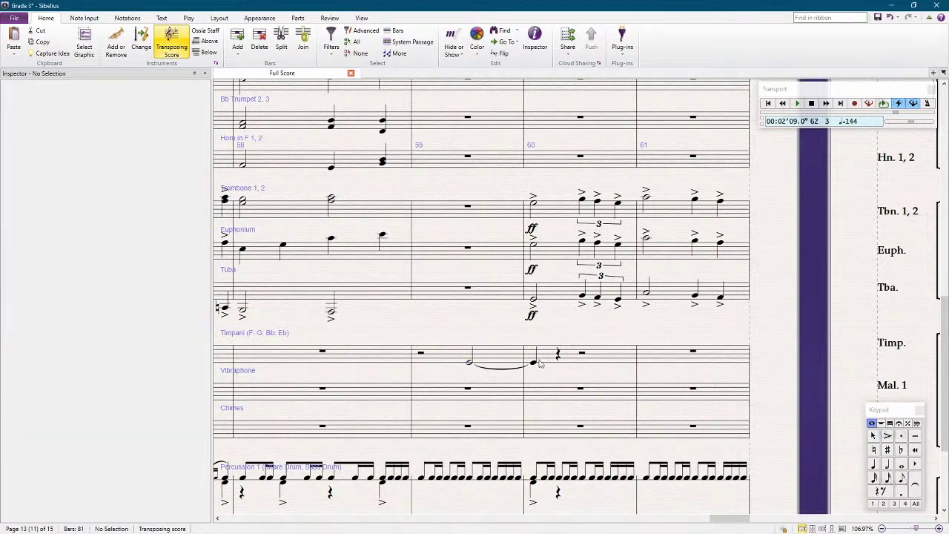
Step: Add a laissez vibrer (L.V.) tie to the Timpani quarter note on beat 1 of bar 60
left_click(534, 362)
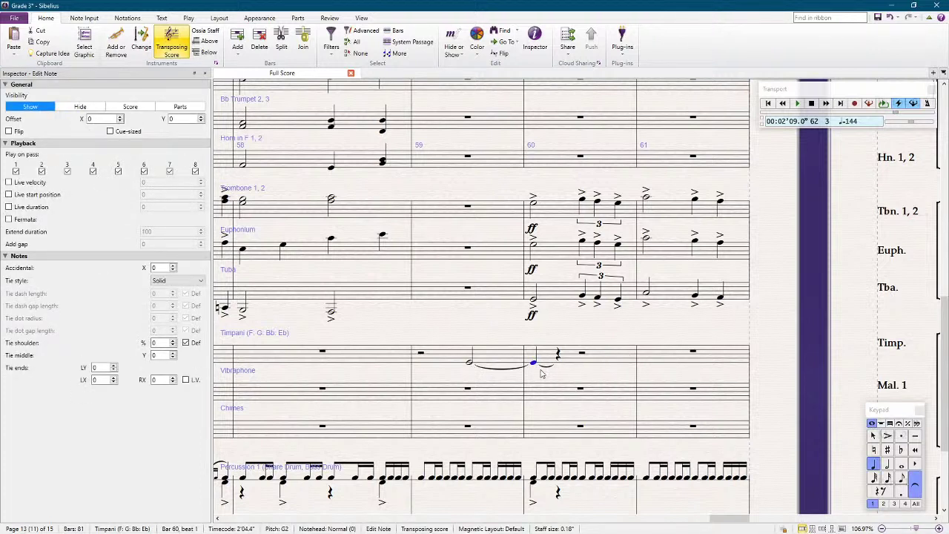
left_click(185, 380)
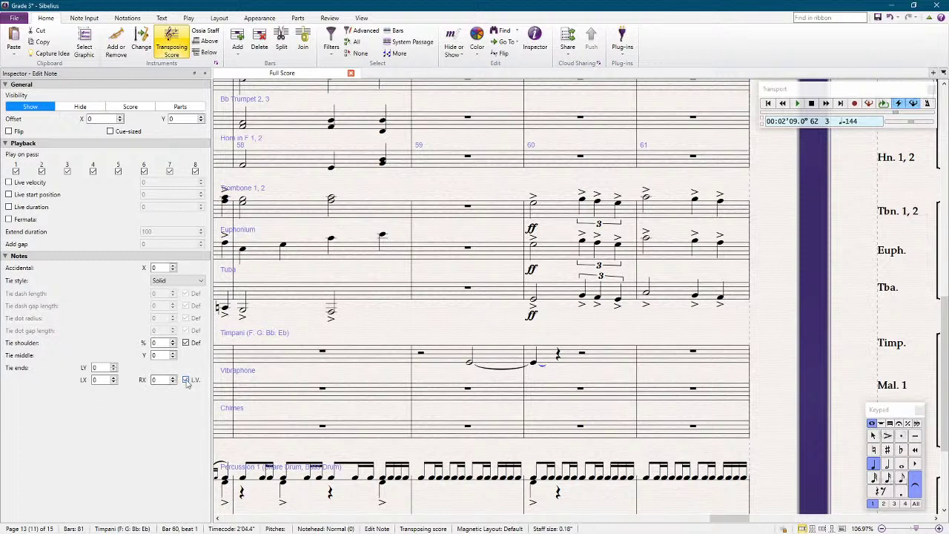
Step: Add a p dynamic and a crescendo hairpin under the Timpani half note in bar 59
left_click(469, 364)
key("ctrl+e")
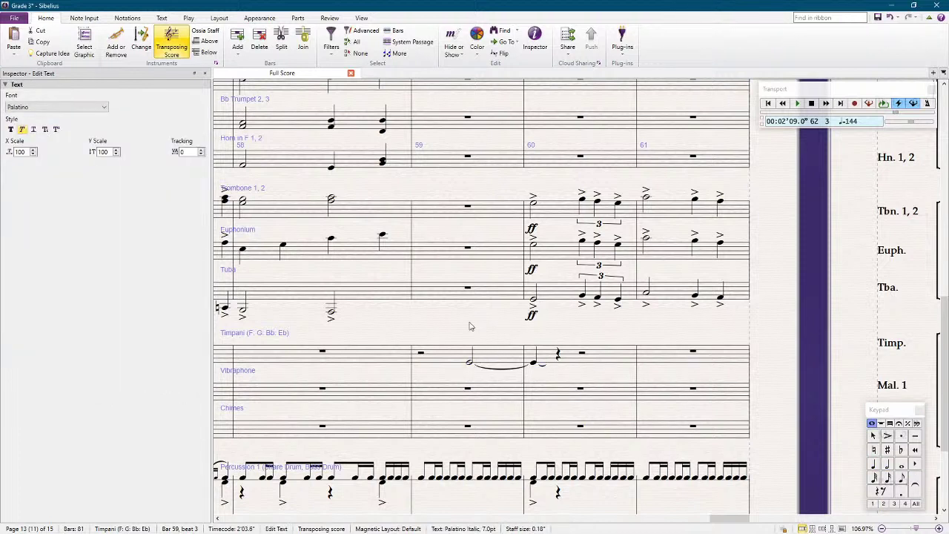
key("ctrl+p")
left_click(468, 364)
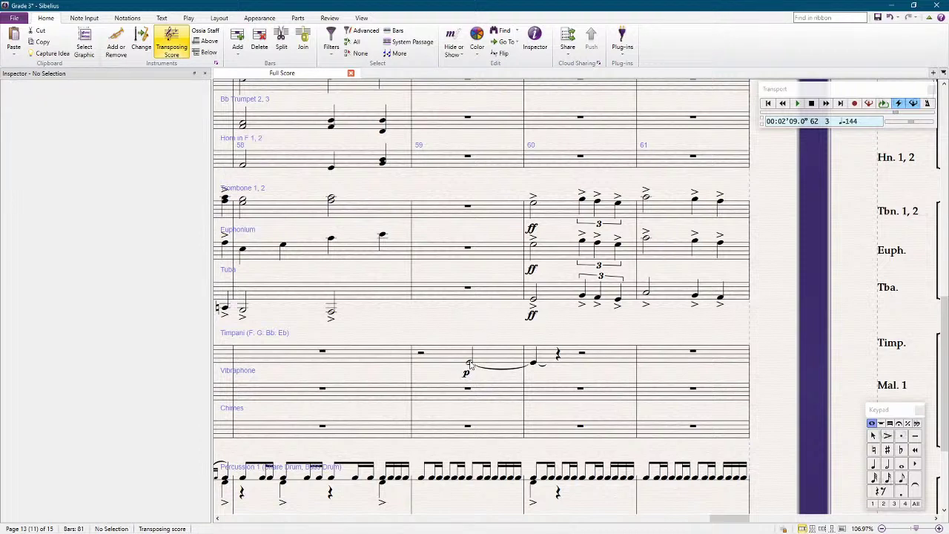
key("h")
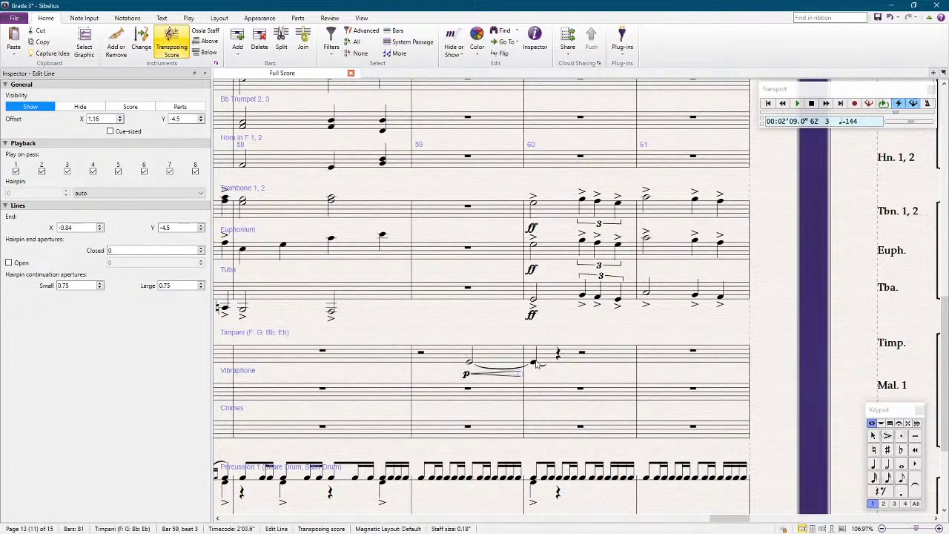
Step: Add an ff dynamic under the Timpani quarter note on beat 1 of bar 60
left_click(534, 362)
key("ctrl+e")
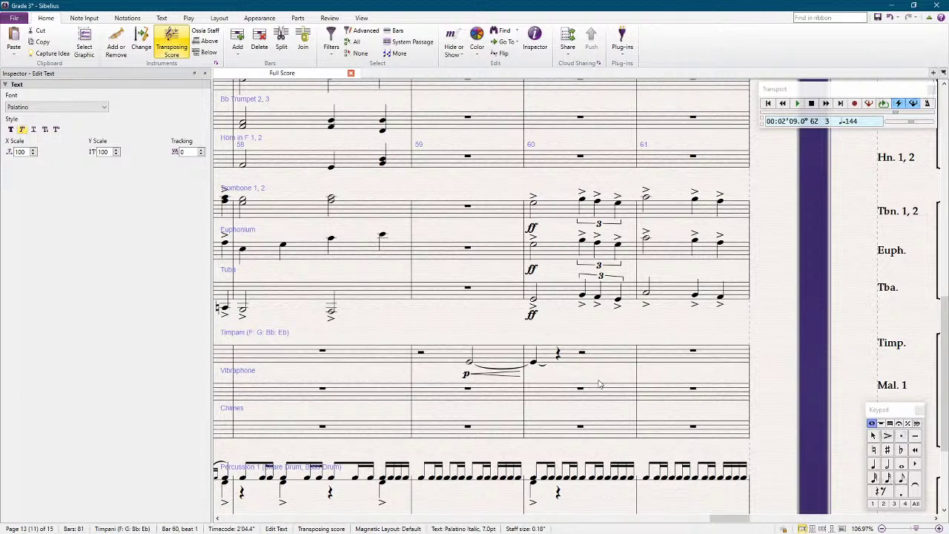
key("Escape")
Step: Examine the brass, timpani, mallet and percussion parts on the pages from bar 62 to bar 77
scroll(739, 327, "right", 5)
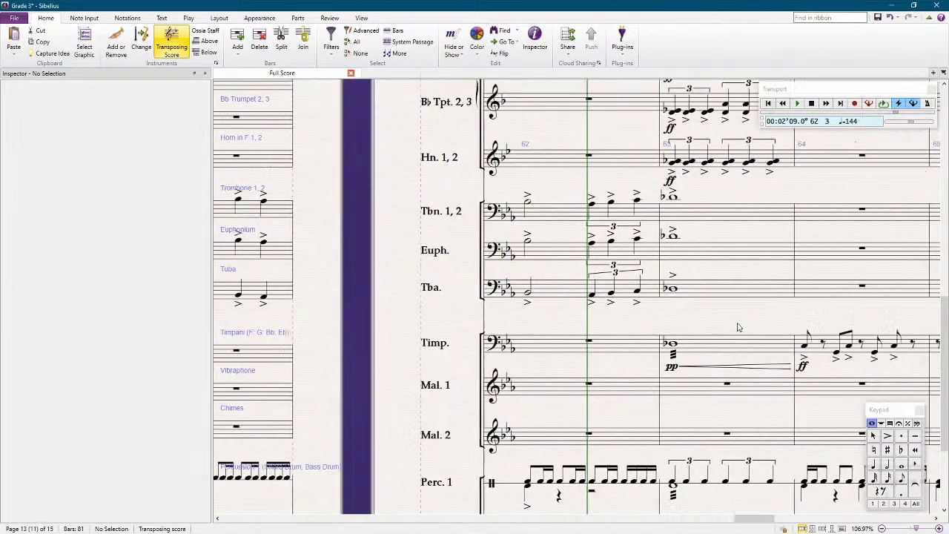
scroll(738, 326, "right", 3)
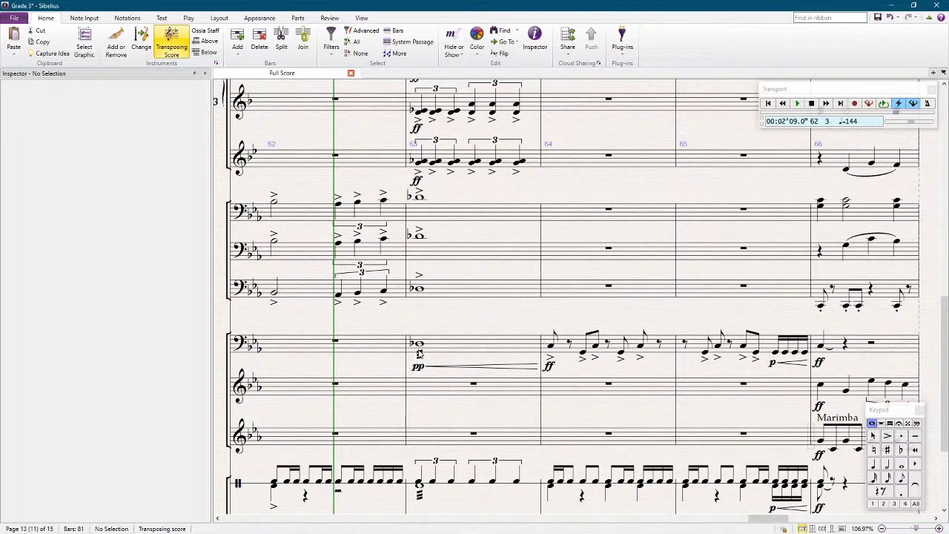
scroll(651, 342, "right", 2)
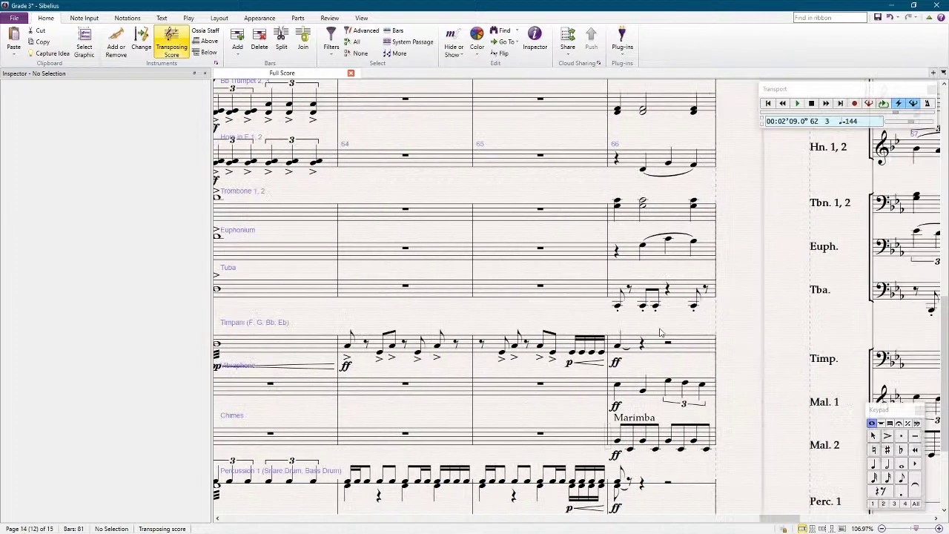
scroll(660, 332, "down", 3)
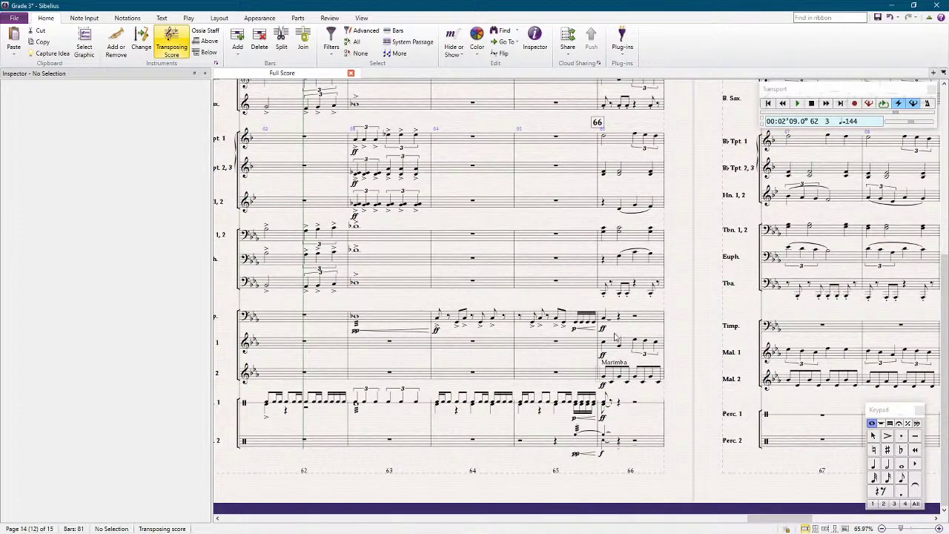
scroll(614, 337, "right", 8)
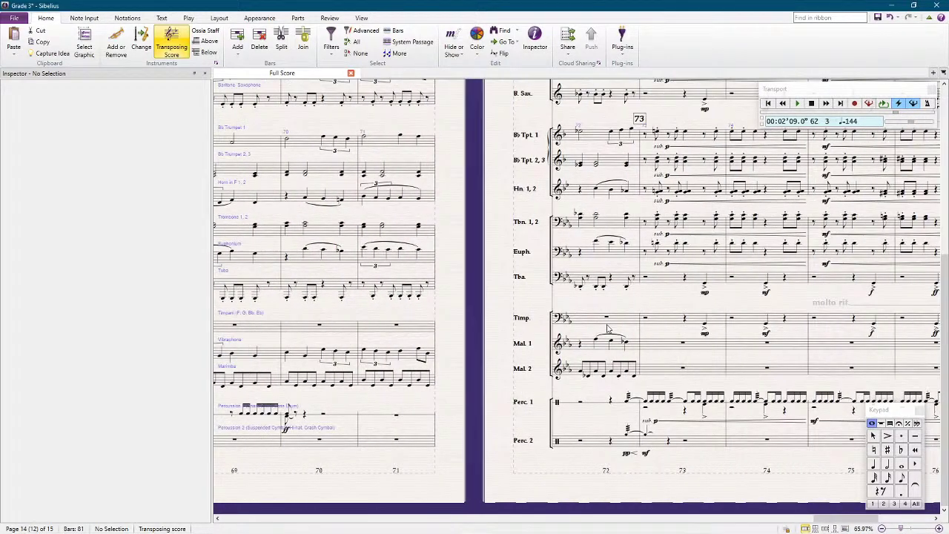
scroll(607, 329, "right", 4)
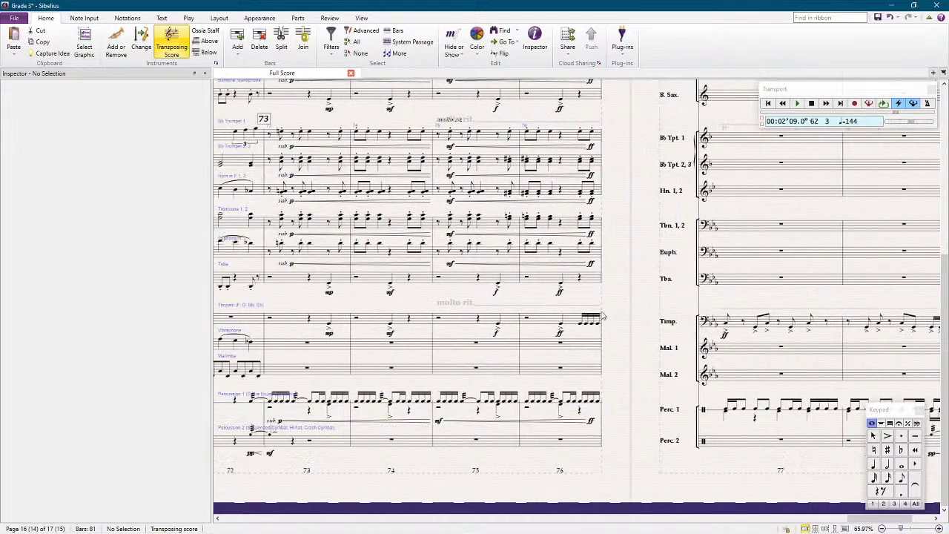
scroll(602, 316, "left", 10)
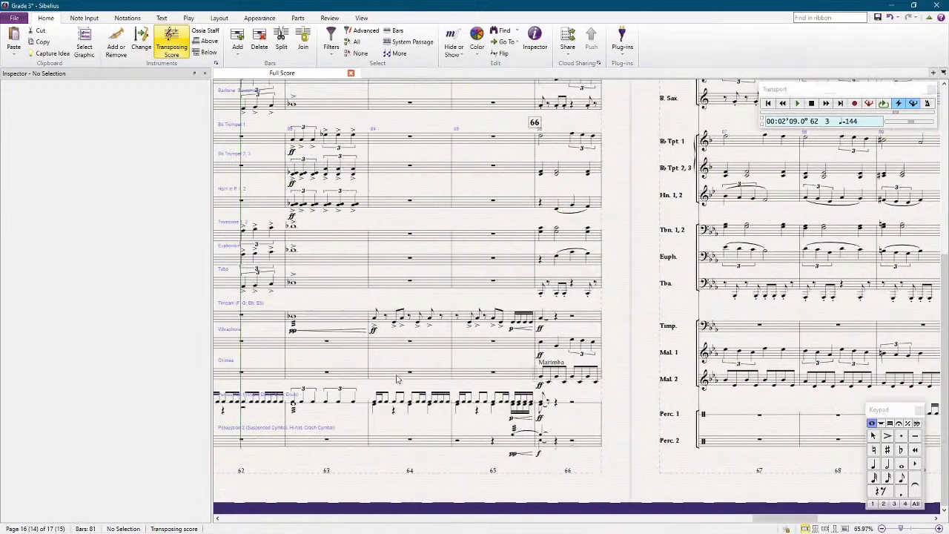
scroll(396, 379, "left", 6)
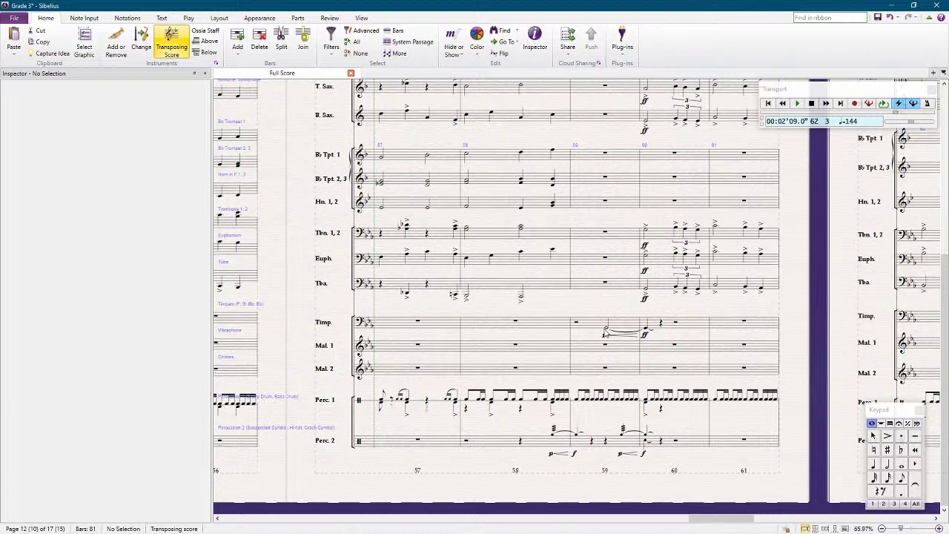
Step: Add a three-stroke tremolo to the Timpani half note in bar 59 and change its dynamic to pp
left_click(605, 333)
left_click(890, 423)
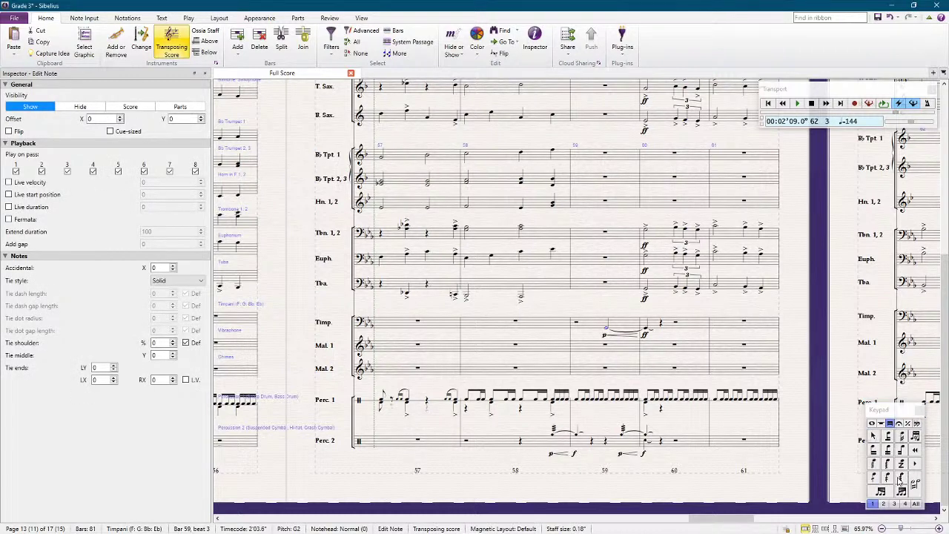
left_click(901, 478)
left_click(573, 307)
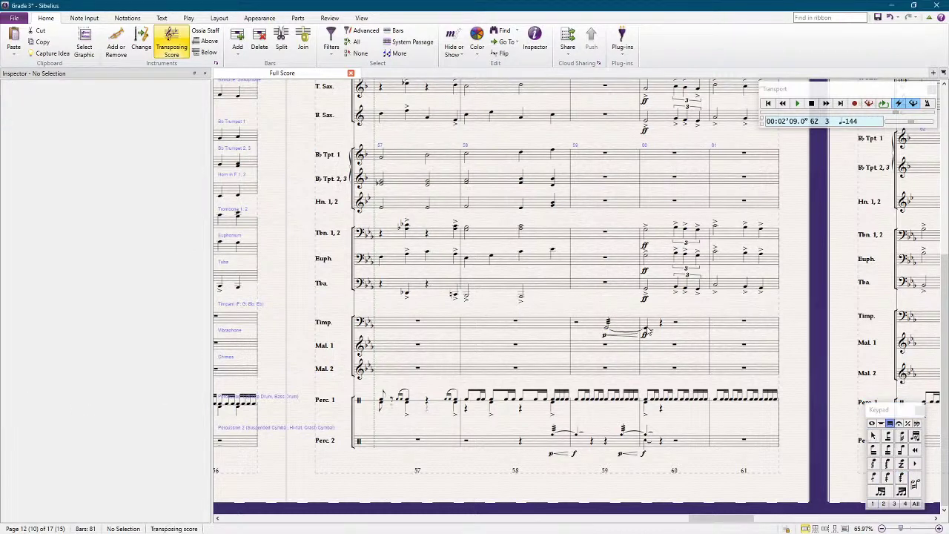
scroll(639, 335, "right", 1)
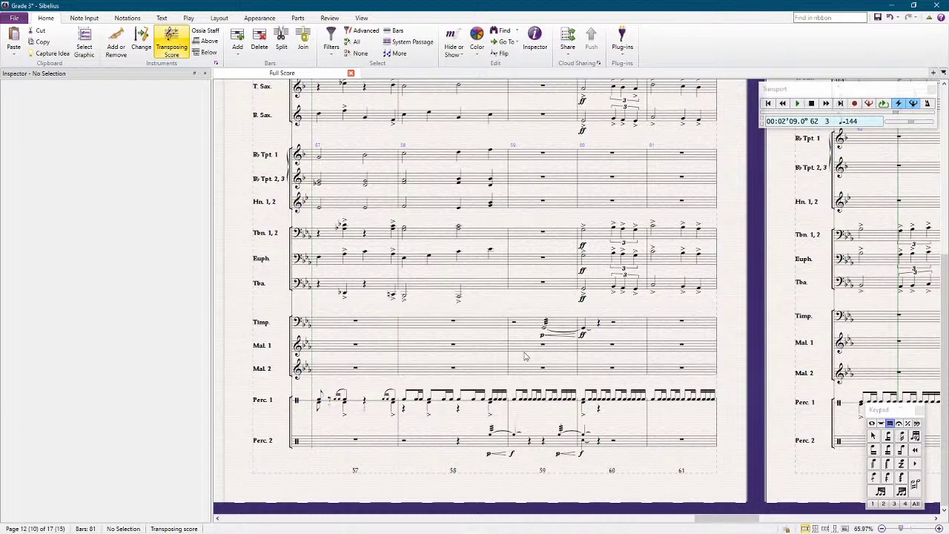
left_click(541, 337)
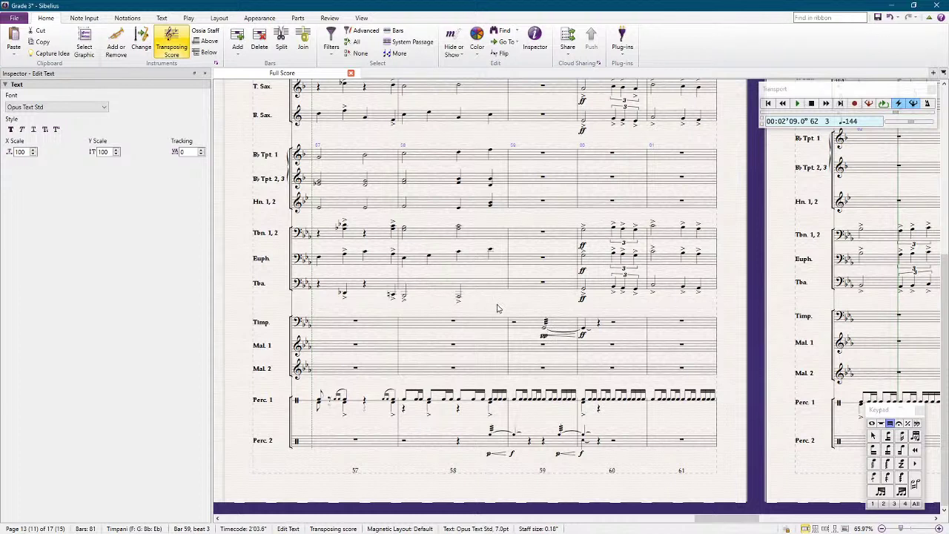
key("Escape")
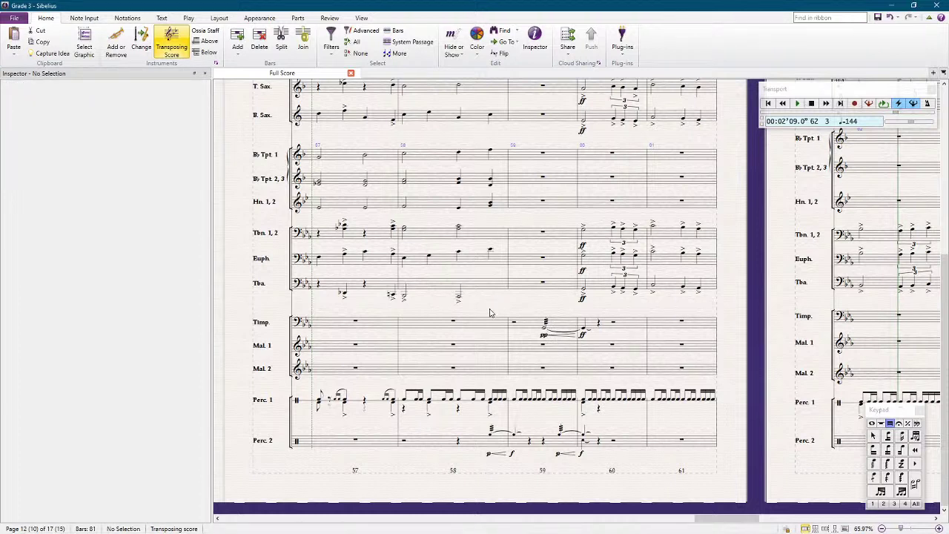
Step: Shorten the Timpani note on beat 3 of bar 59 to a quarter note
left_click(529, 325)
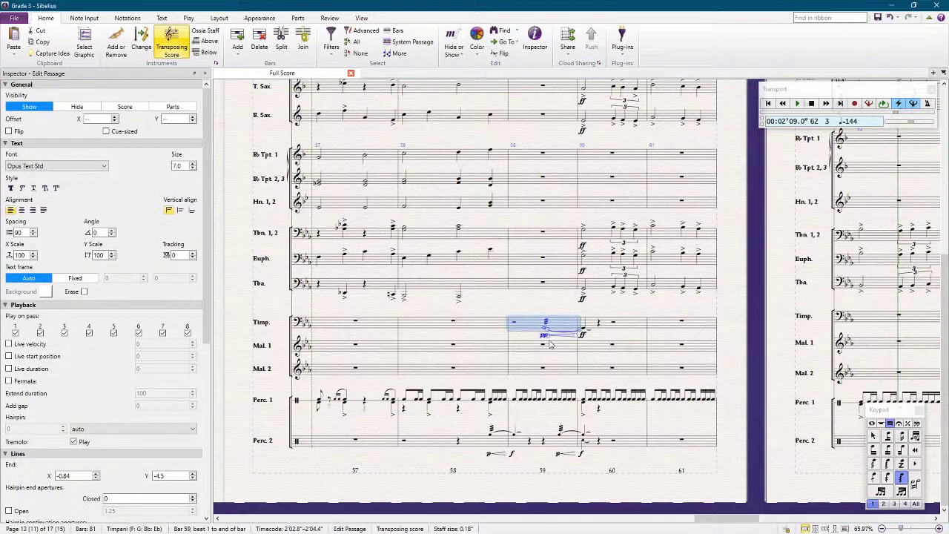
scroll(545, 340, "up", 2)
left_click(545, 339)
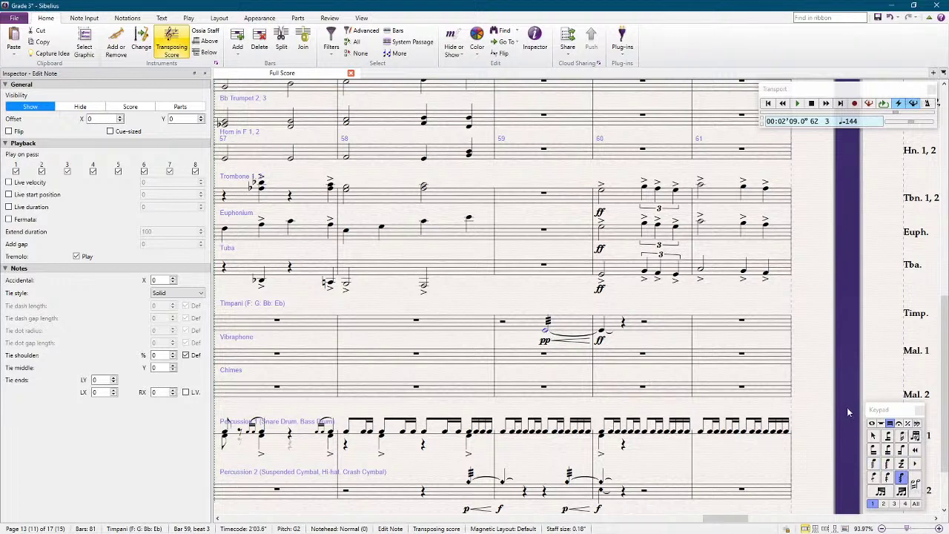
left_click(872, 422)
left_click(873, 463)
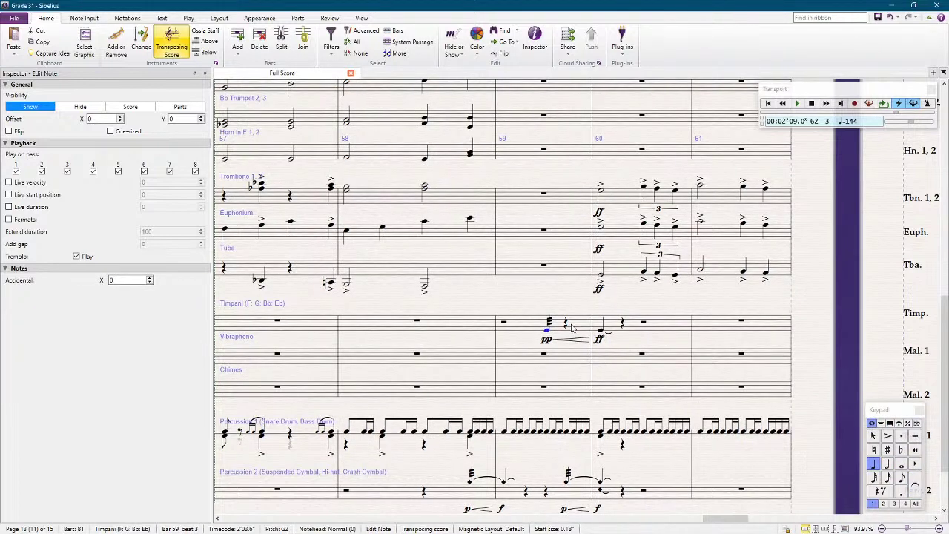
Step: Delete the note, dynamic and hairpin from bar 59 of the Timpani
left_click(518, 327)
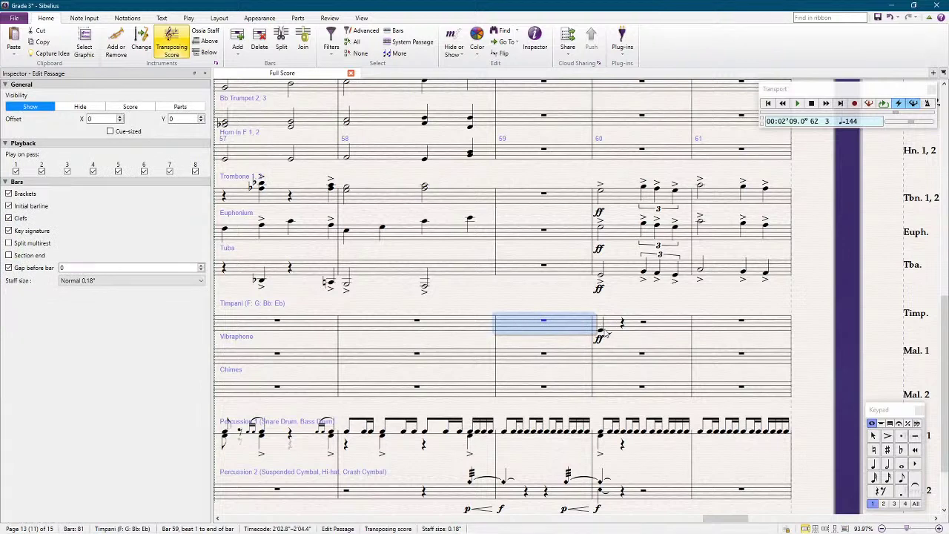
left_click(556, 297)
Step: Add an accent to the Timpani quarter note on beat 1 of bar 60
left_click(616, 328)
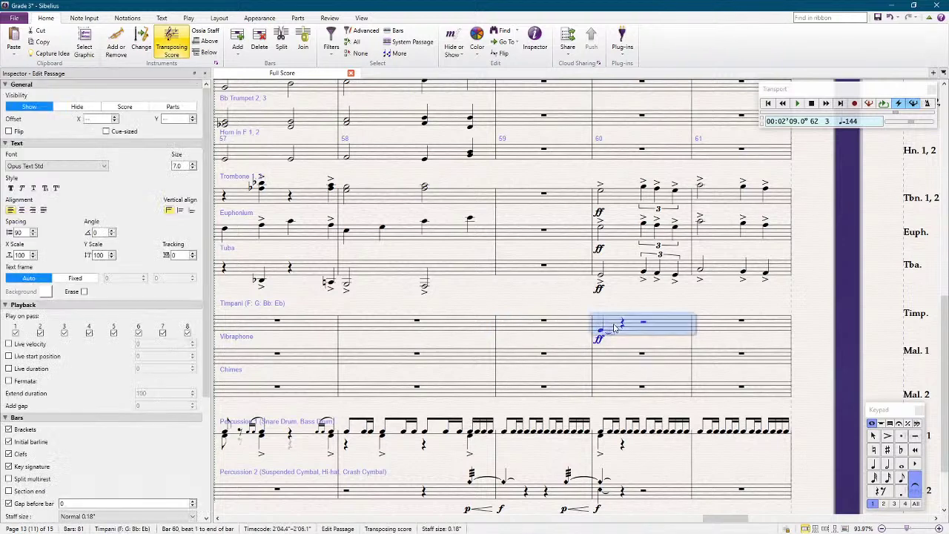
left_click(648, 296)
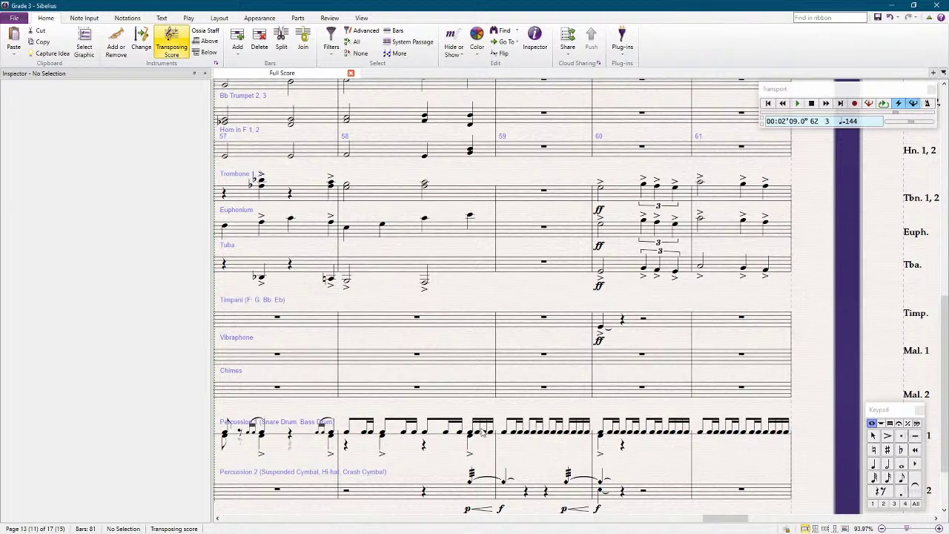
Step: Delete the Percussion 1 sixteenth notes in bar 59 from beat 1.5 to the end of the bar
left_click(515, 433)
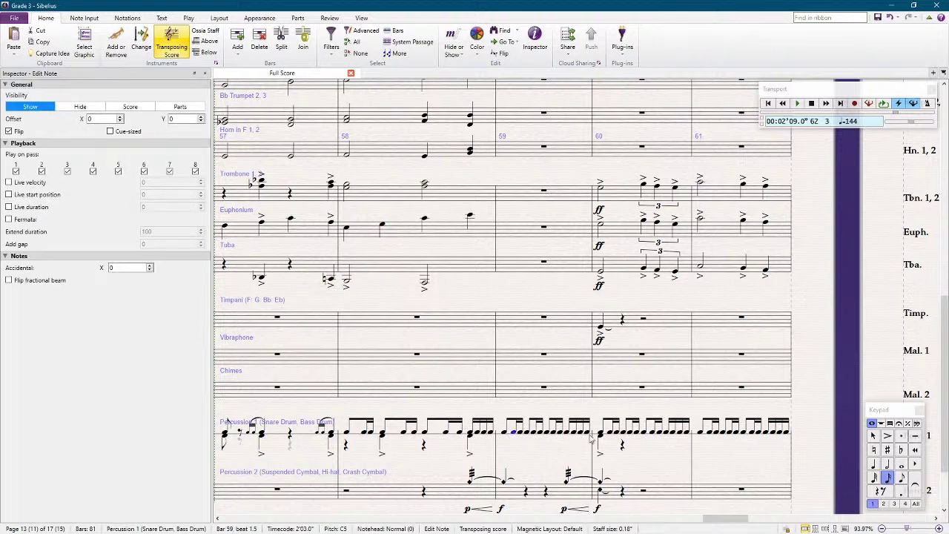
left_click(591, 438, "shift")
key("Delete")
key("Escape")
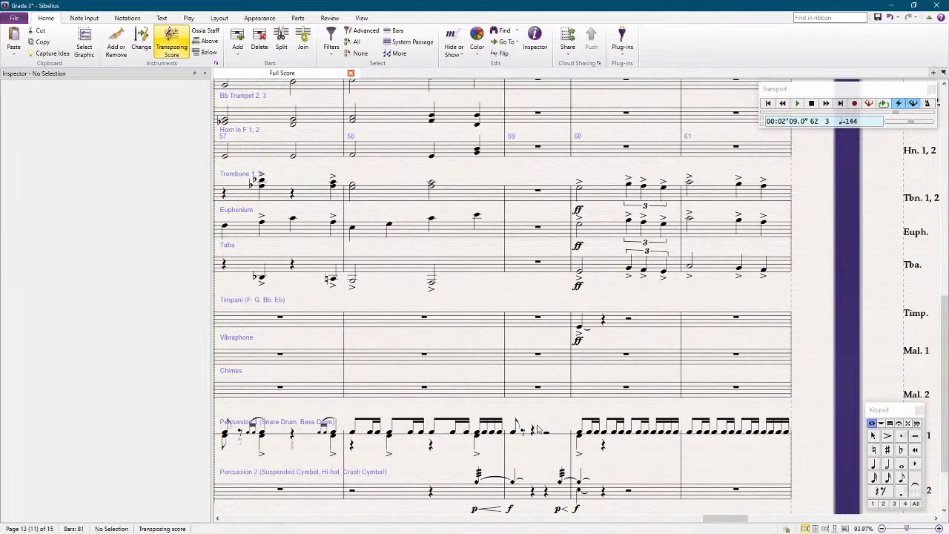
left_click(532, 432)
key("Escape")
Step: Delete the suspended cymbal roll on beat 4 of bar 59 and the upper cymbal note starting bar 60 in Percussion 2
scroll(550, 421, "down", 4, "ctrl")
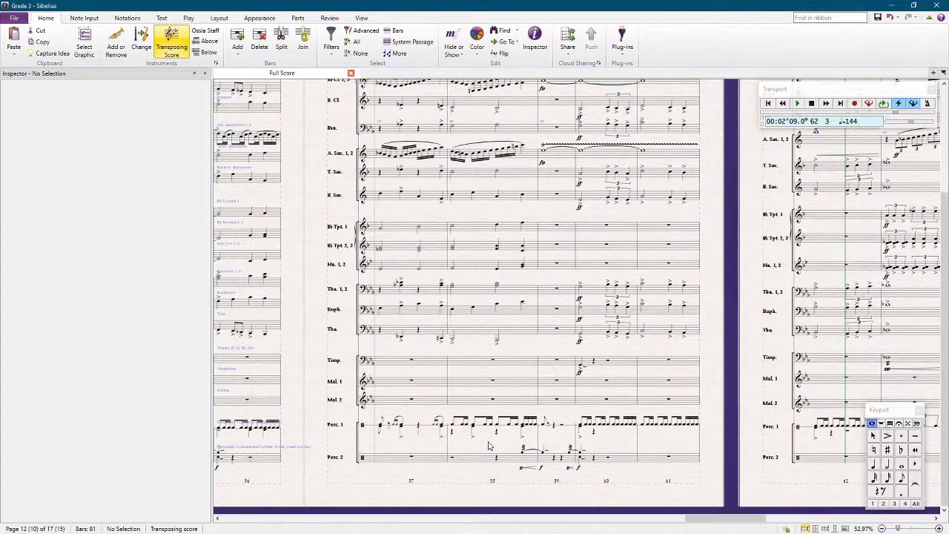
scroll(525, 445, "up", 2, "ctrl")
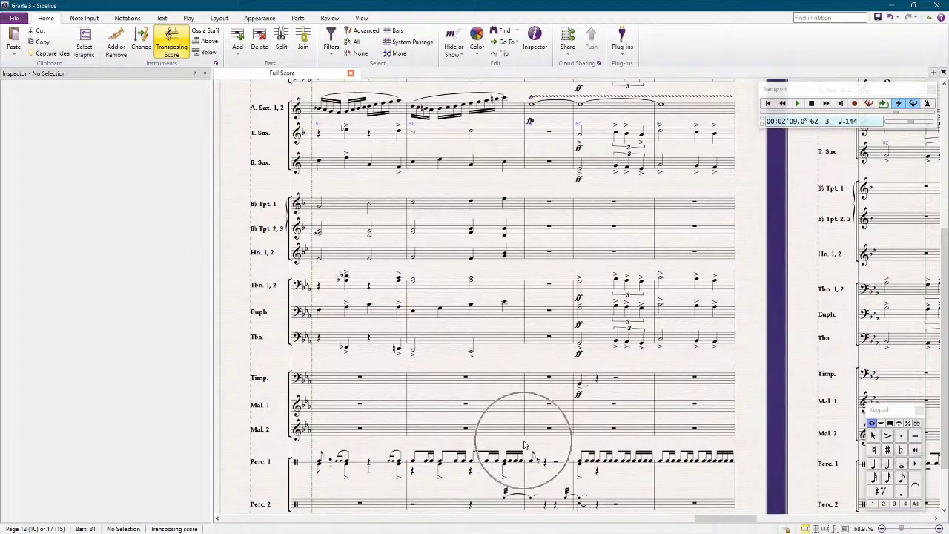
scroll(524, 445, "down", 1)
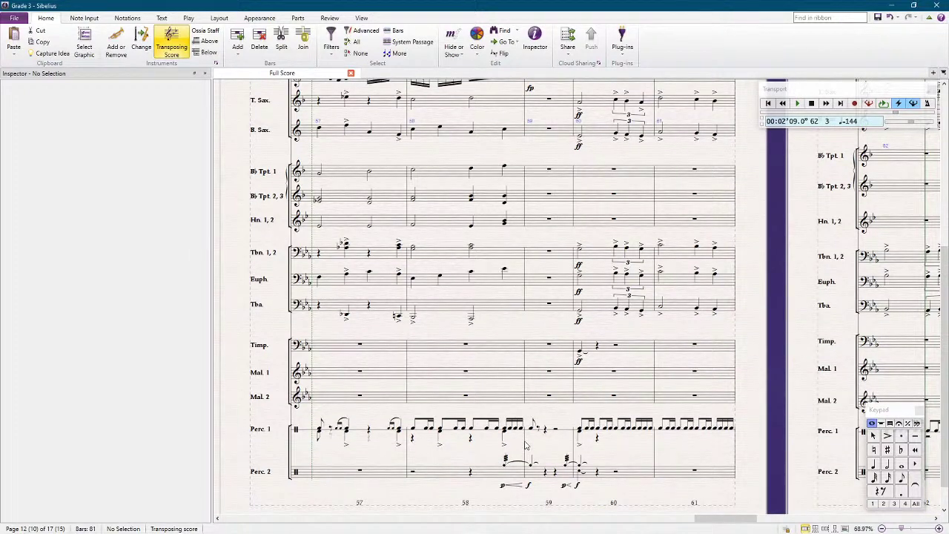
left_click(459, 470)
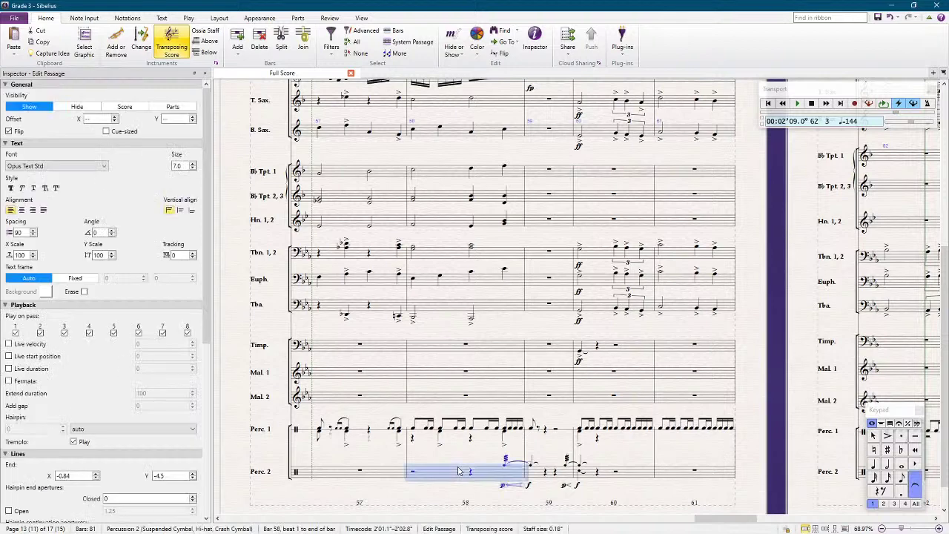
left_click(567, 467)
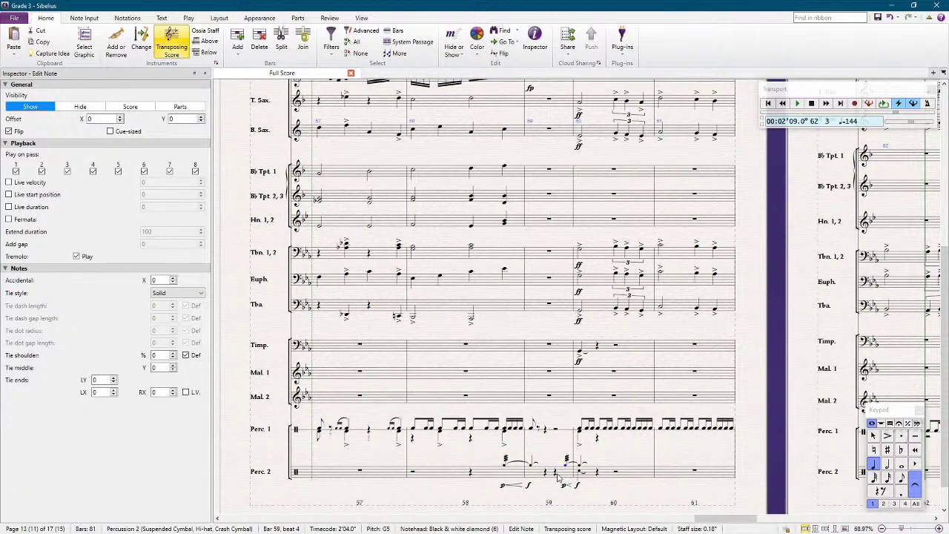
key("Delete")
left_click(578, 467)
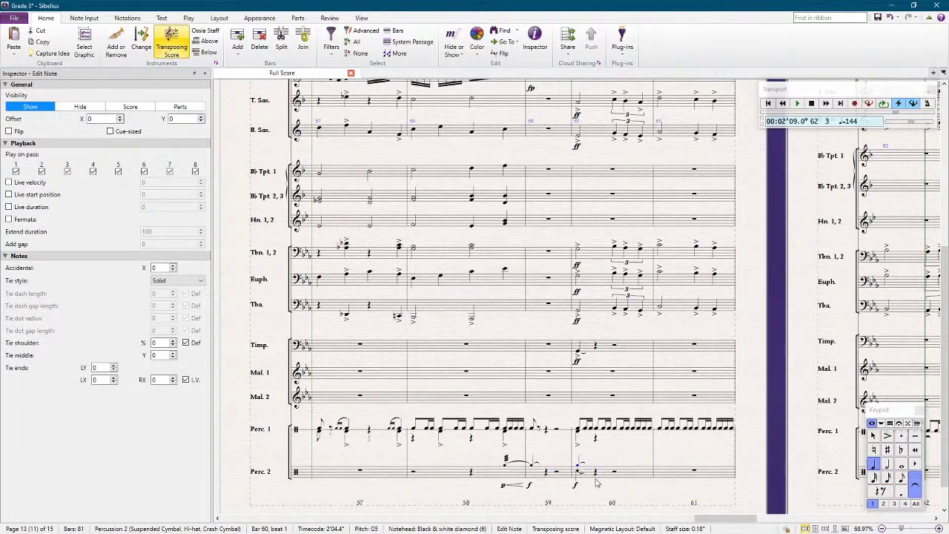
key("Delete")
key("Escape")
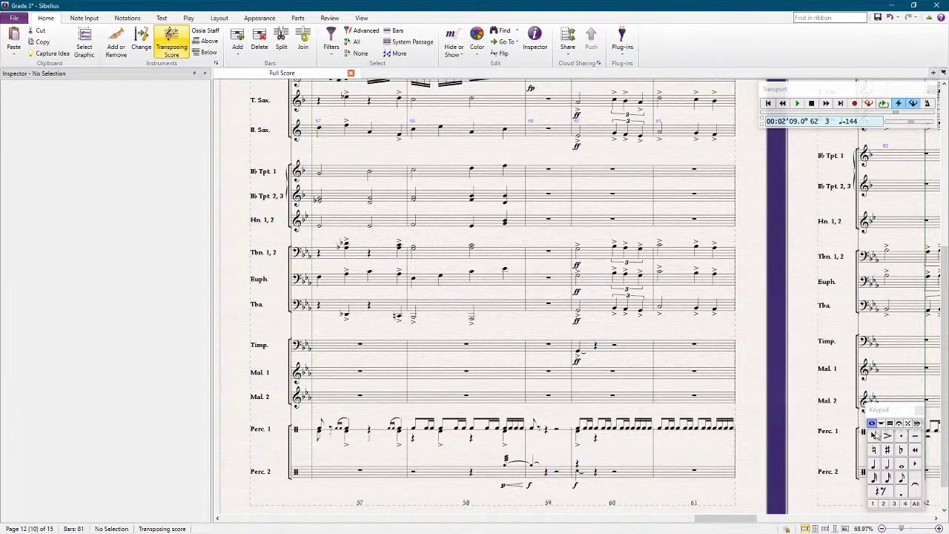
Step: Insert a whole-bar rest in voice 1 of Percussion 2 at bar 60
left_click(883, 504)
left_click(880, 492)
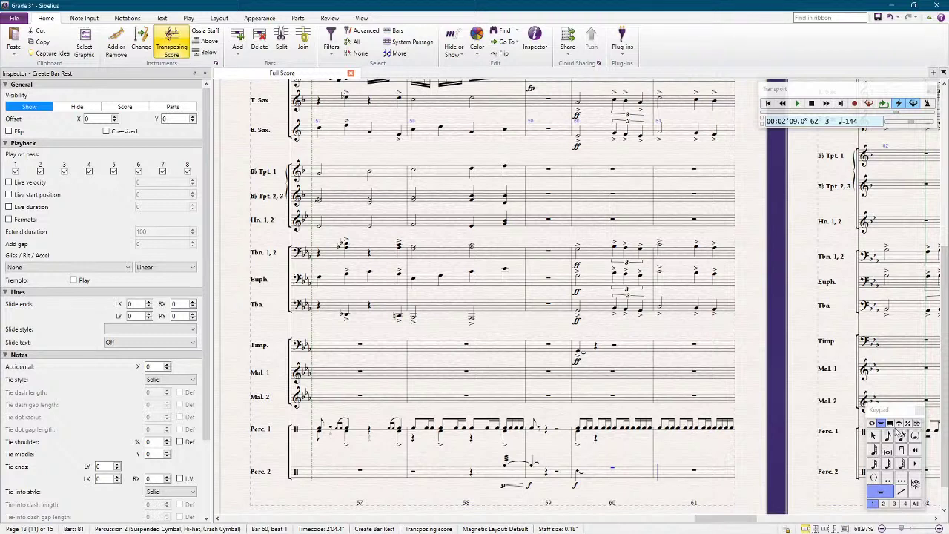
left_click(872, 423)
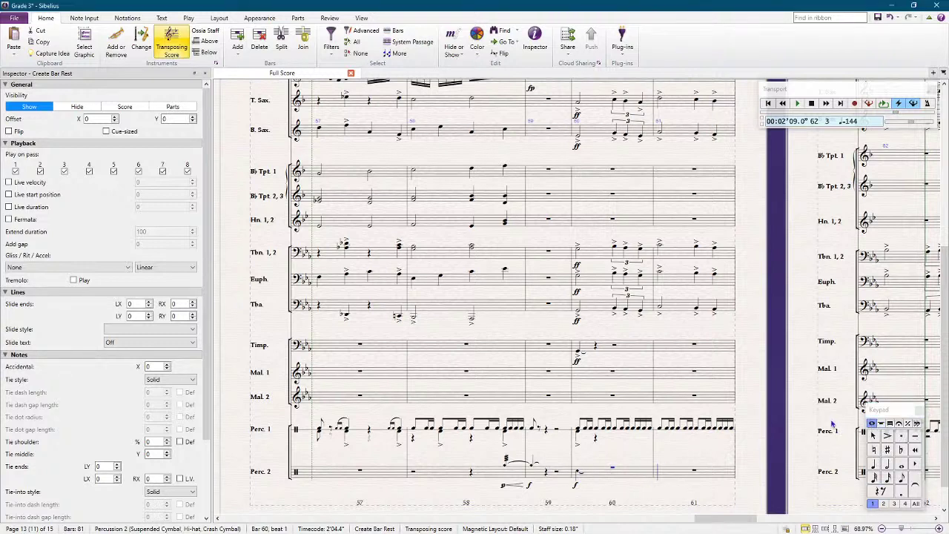
key("Escape")
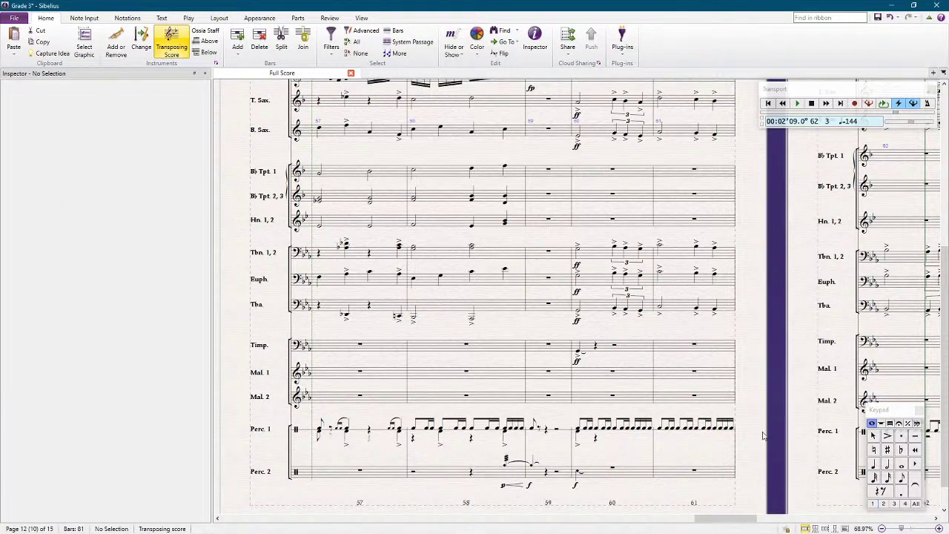
Step: Fill the remainder of Percussion 2 bar 60 with voice 2 rests after the opening crash cymbal note
left_click(579, 473)
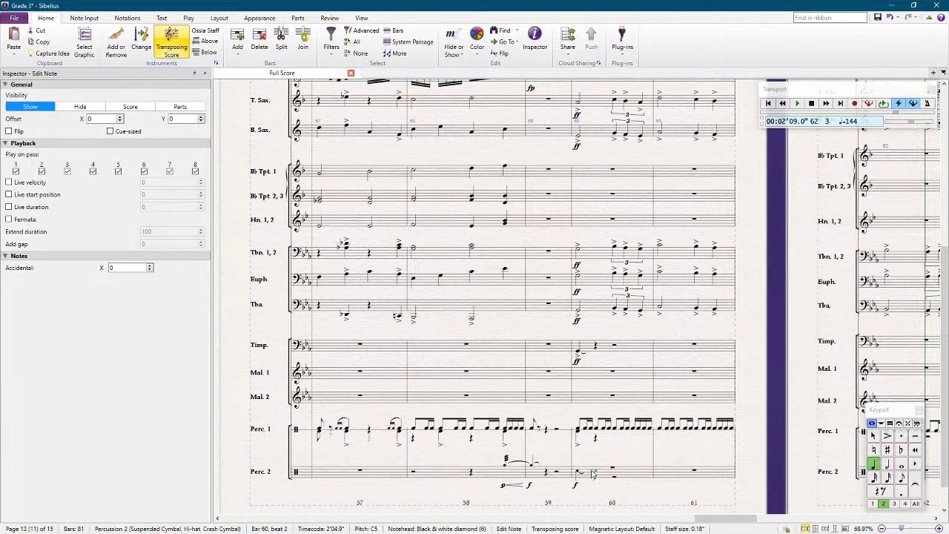
left_click(594, 476)
key("Escape")
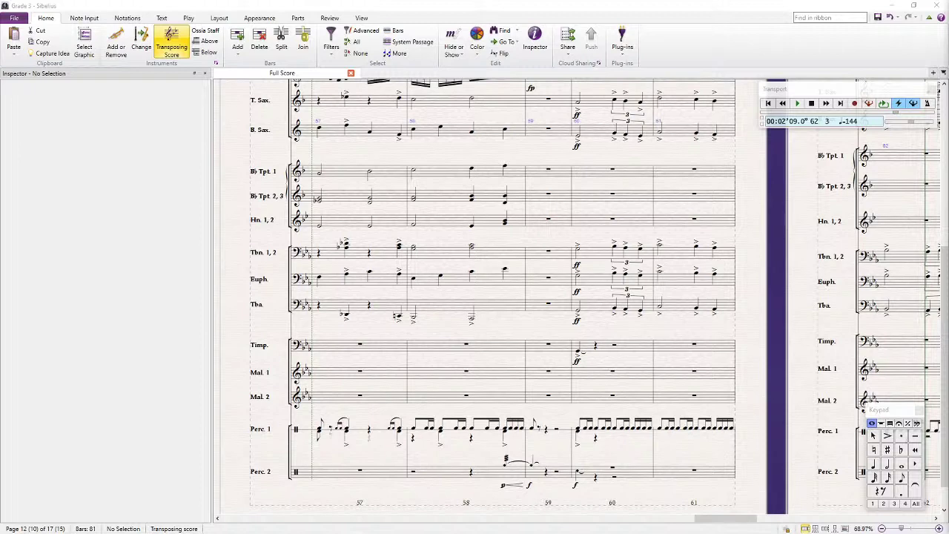
Step: Play back the score from bar 62 into bar 66 to review the passage
left_click_drag(773, 266, 755, 259)
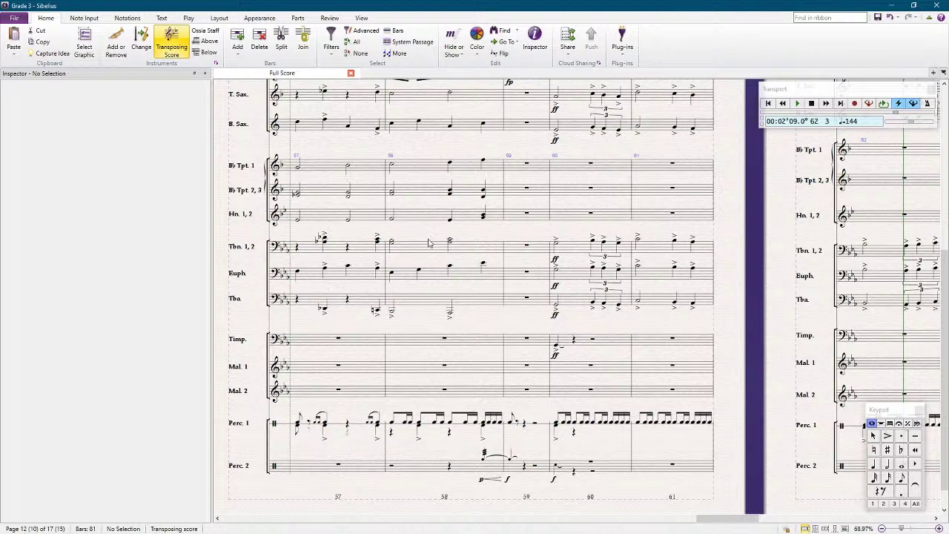
left_click_drag(734, 184, 723, 198)
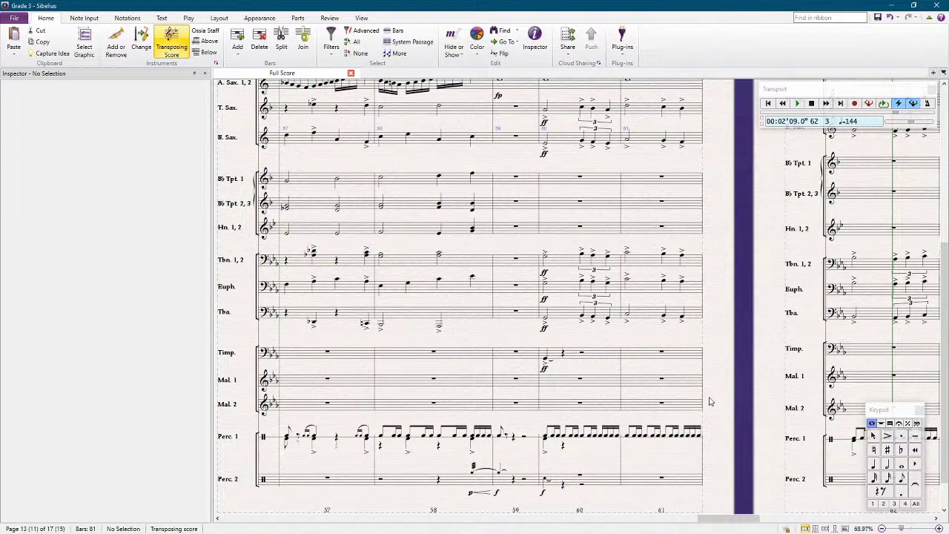
key("space")
scroll(477, 393, "down", 2, "ctrl")
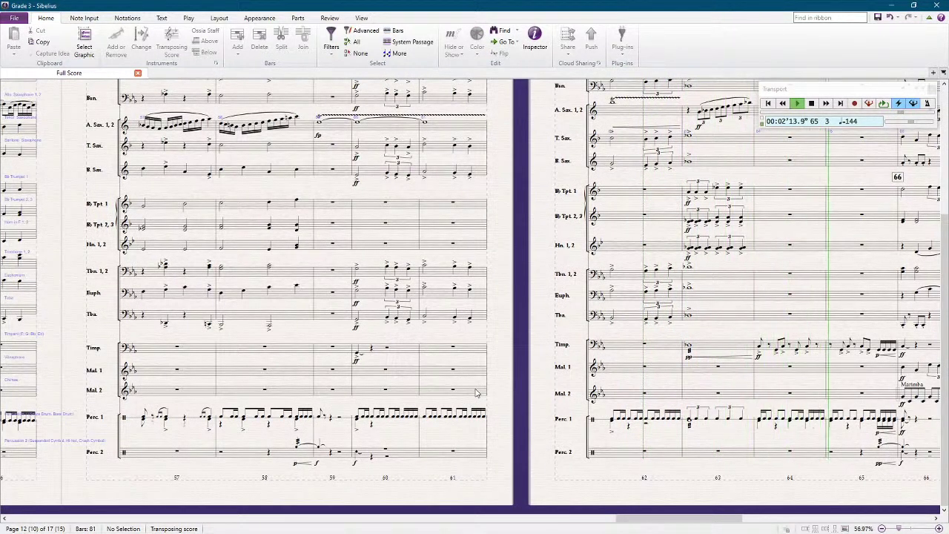
key("space")
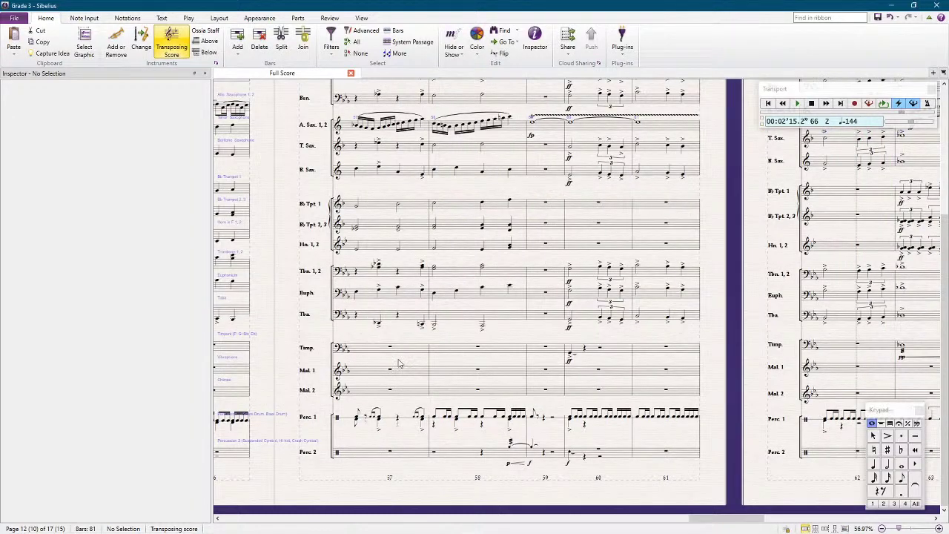
Step: Play back the full score from bar 57 to bar 63 to check the thinned percussion
scroll(398, 363, "left", 5)
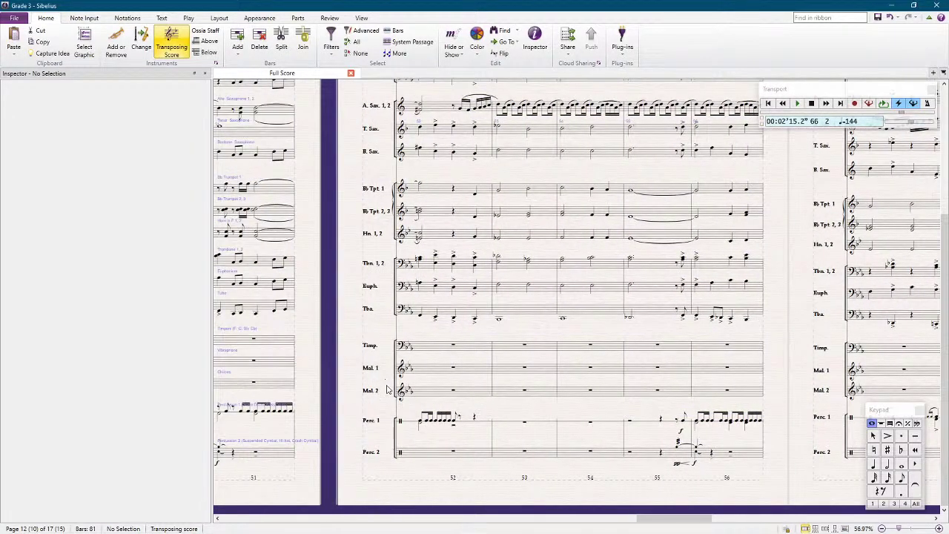
scroll(387, 389, "right", 5)
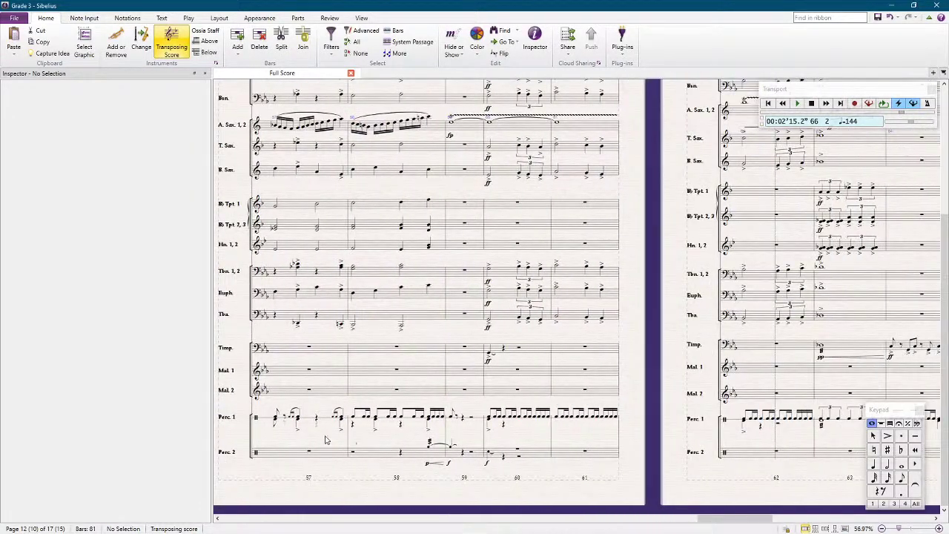
left_click(331, 453)
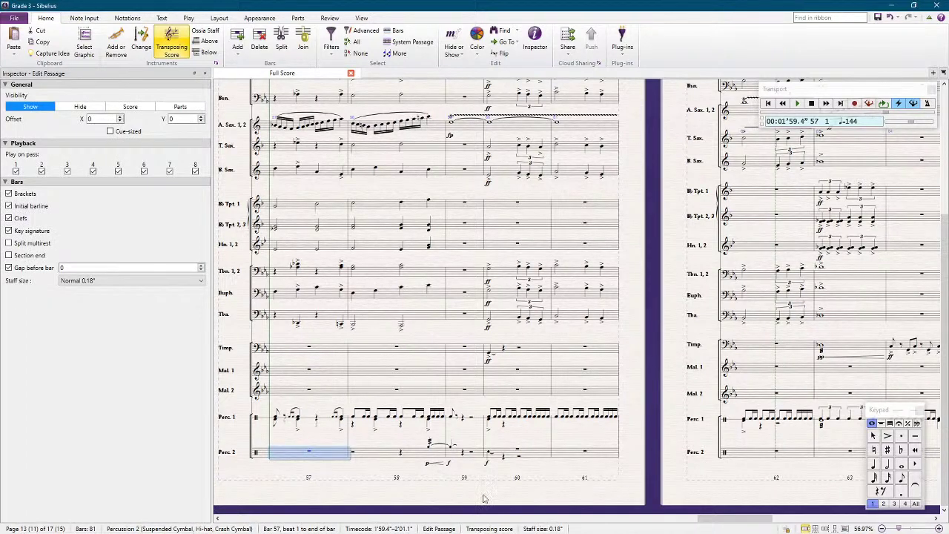
left_click(656, 317)
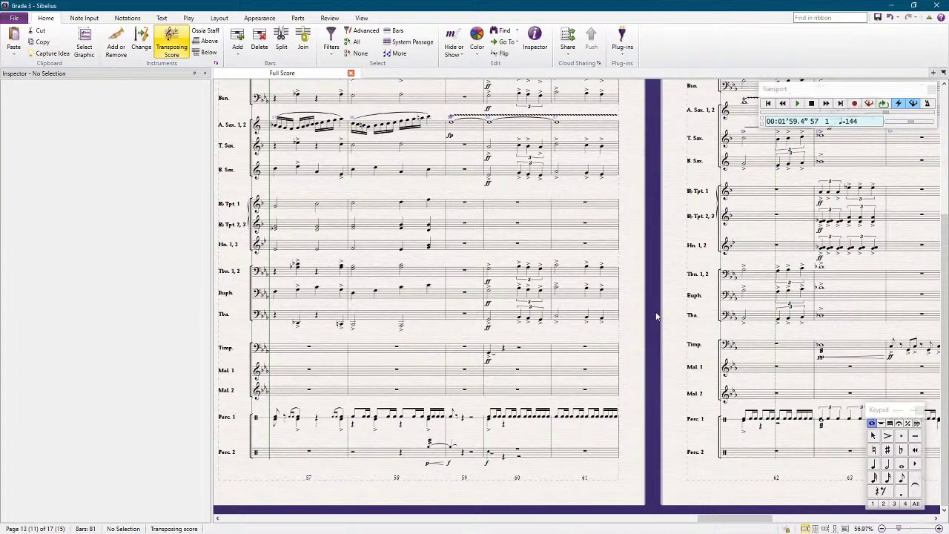
key("space")
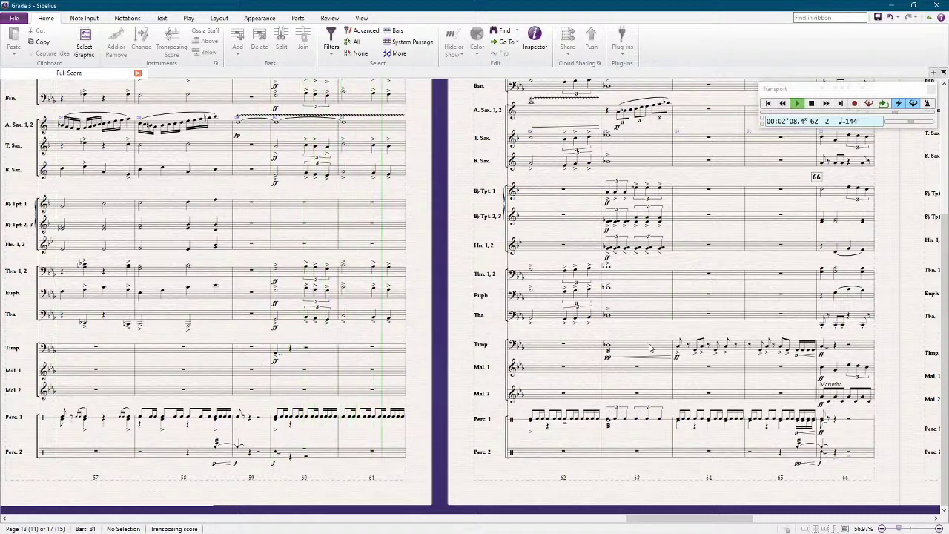
key("space")
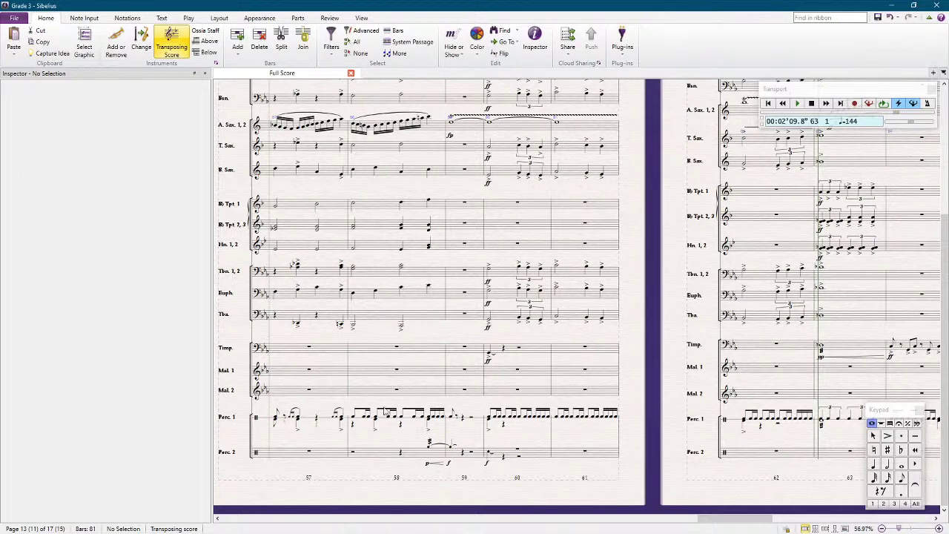
Step: Examine the percussion staves around bars 57 to 61 and replay the passage up to bar 62
left_click_drag(645, 468, 653, 415)
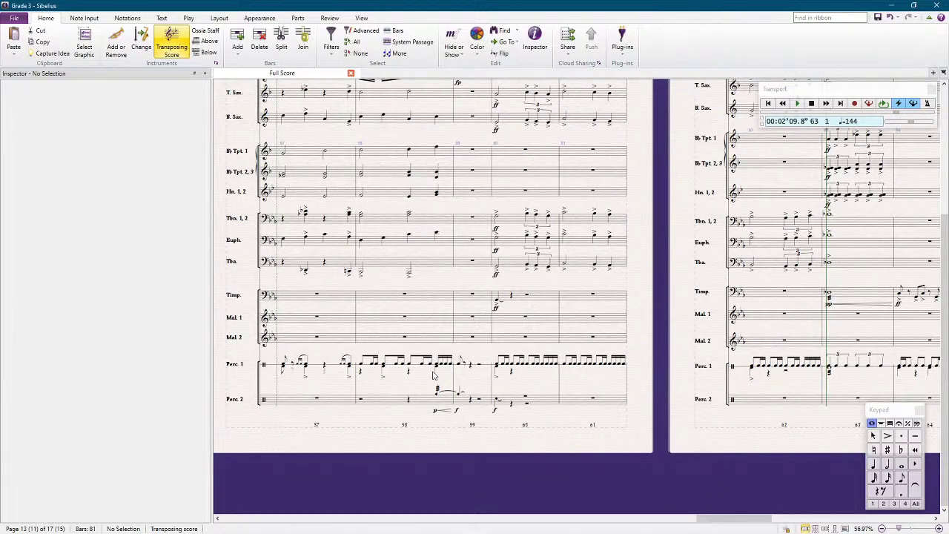
scroll(434, 376, "up", 2)
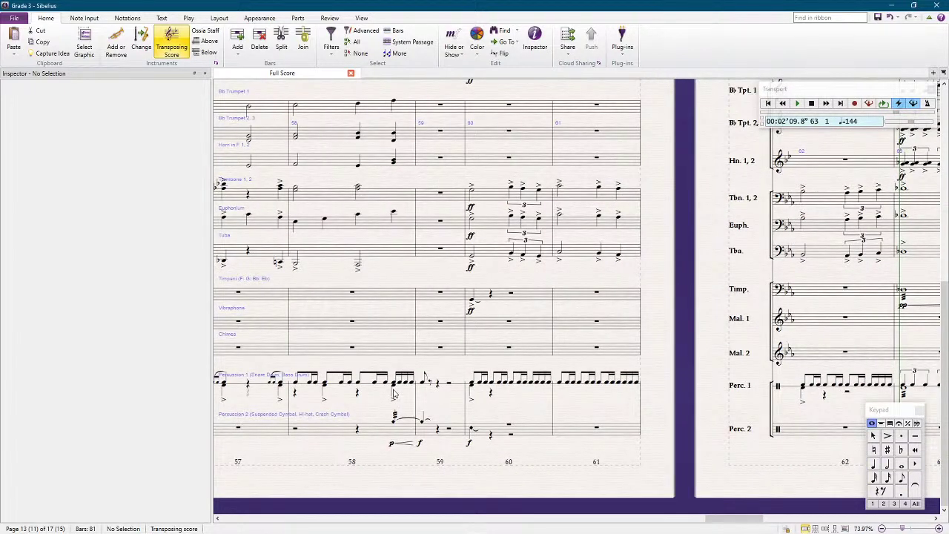
scroll(394, 392, "down", 3)
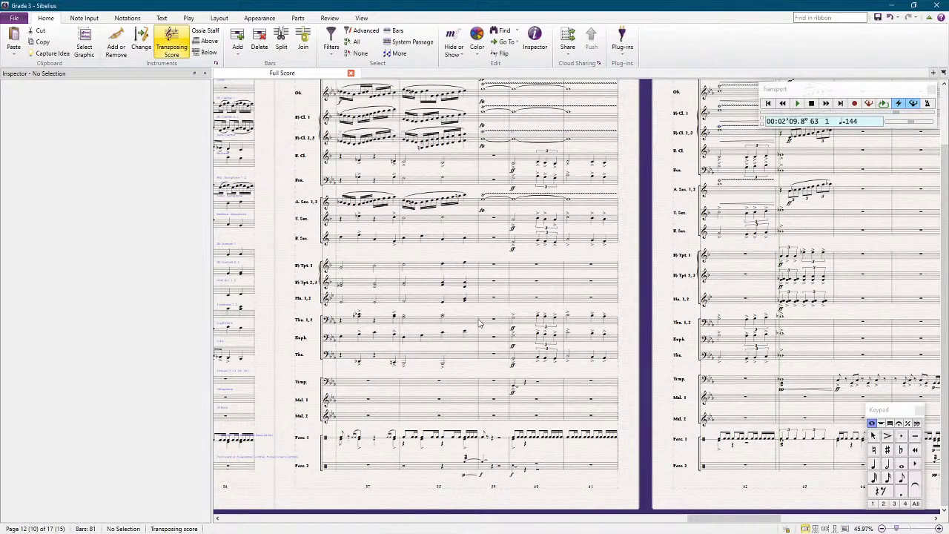
key("space")
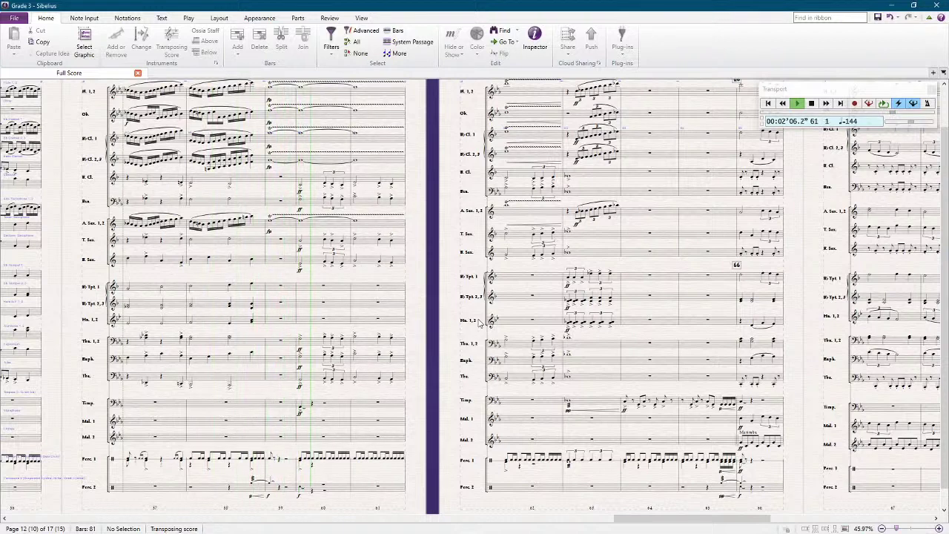
key("space")
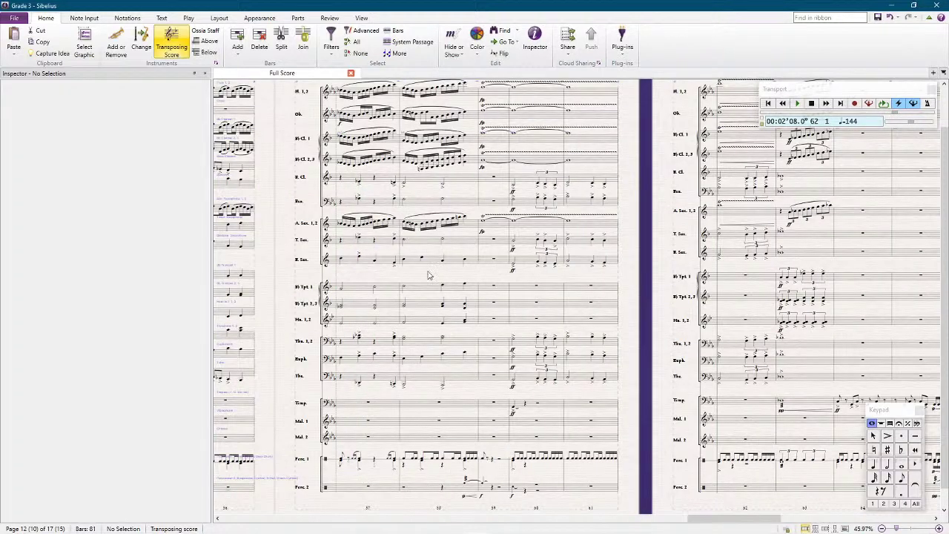
Step: Copy bars 59 to 62 of the Bb Clarinet 2, 3 part, including the trill line and dynamics
left_click(499, 160)
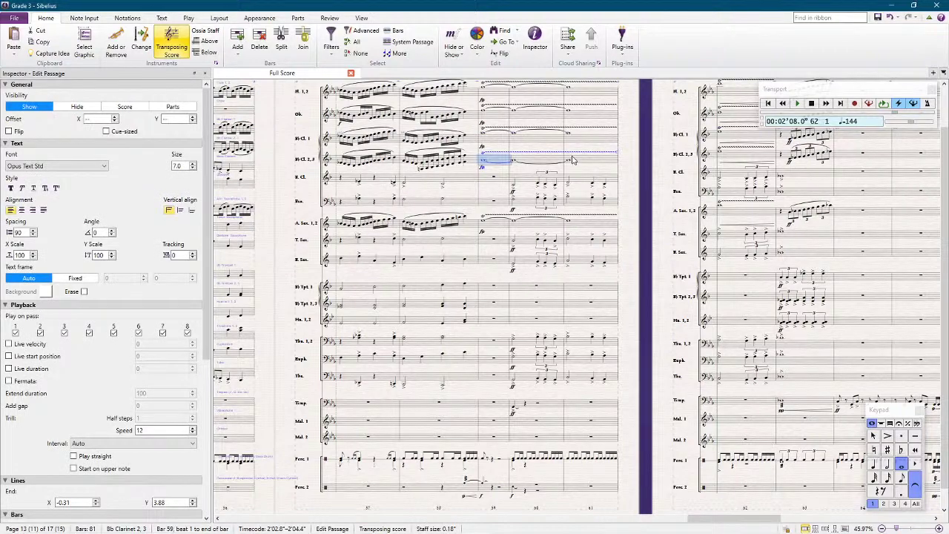
left_click(737, 157, "shift")
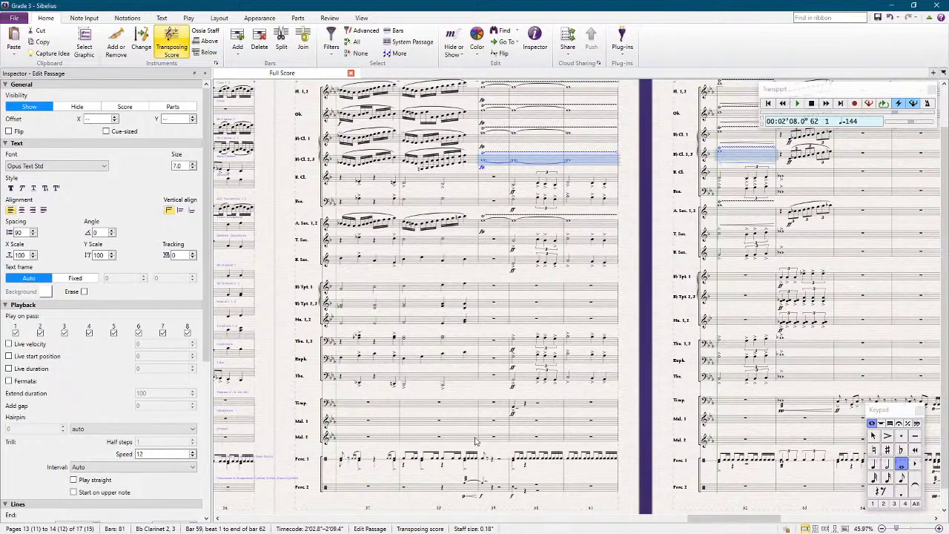
key("ctrl+plus")
scroll(459, 452, "down", 3)
Step: Try to paste the copied clarinet passage into the Chimes staff starting at bar 59
left_click(413, 441)
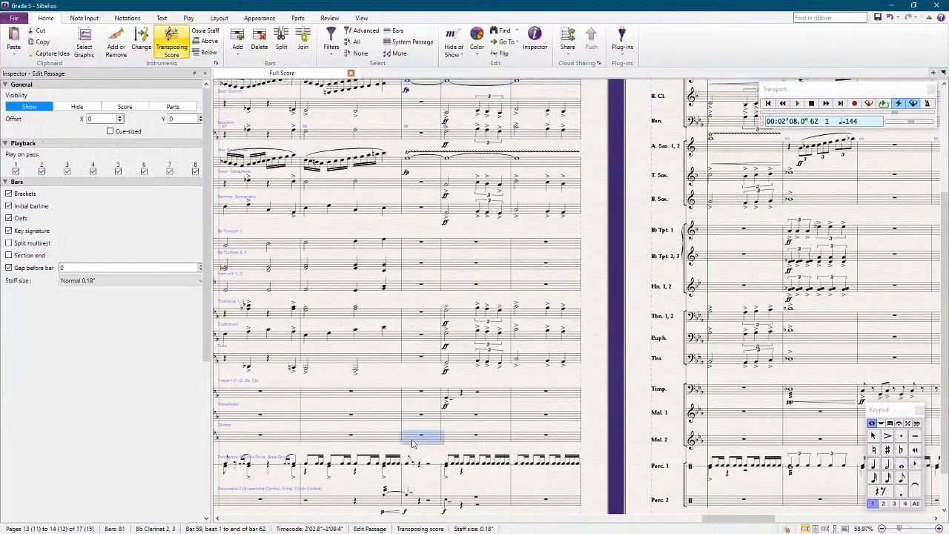
key("ctrl+v")
left_click(407, 443)
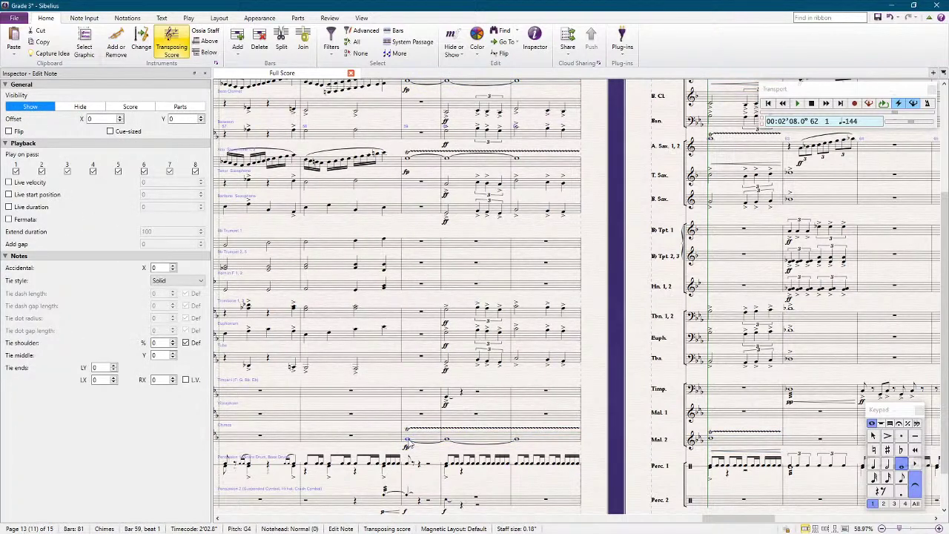
key("ctrl+z")
key("ctrl+z")
Step: Paste the copied clarinet trill passage into the Vibraphone staff starting at bar 59
left_click(407, 418)
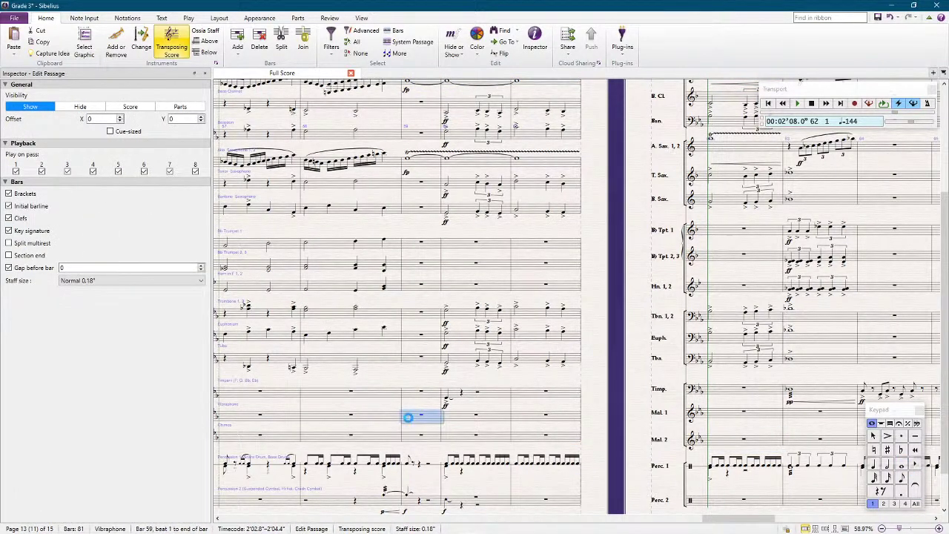
key("ctrl+v")
left_click(407, 423)
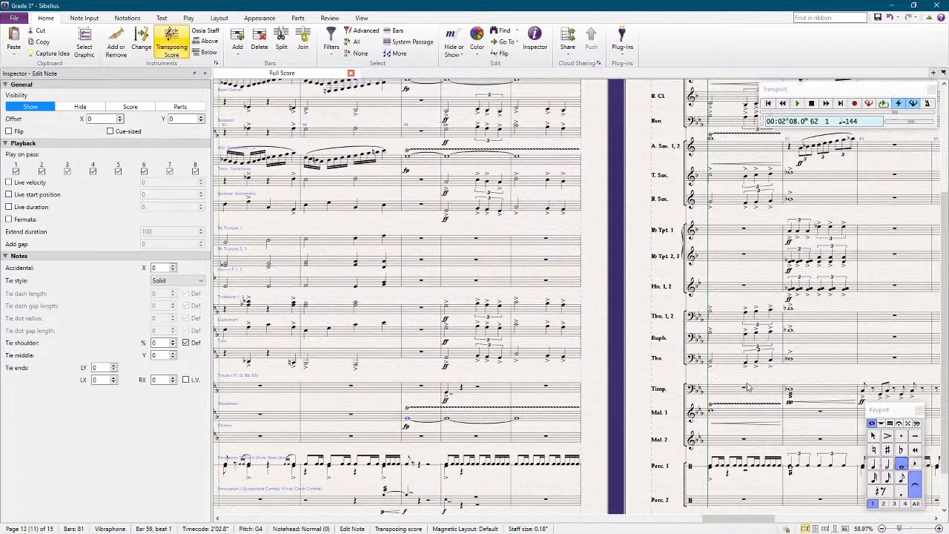
Step: Try copying accented Trombone 1, 2 notes from bars 60 and 61 into the same bars of the Chimes staff
left_click(612, 307)
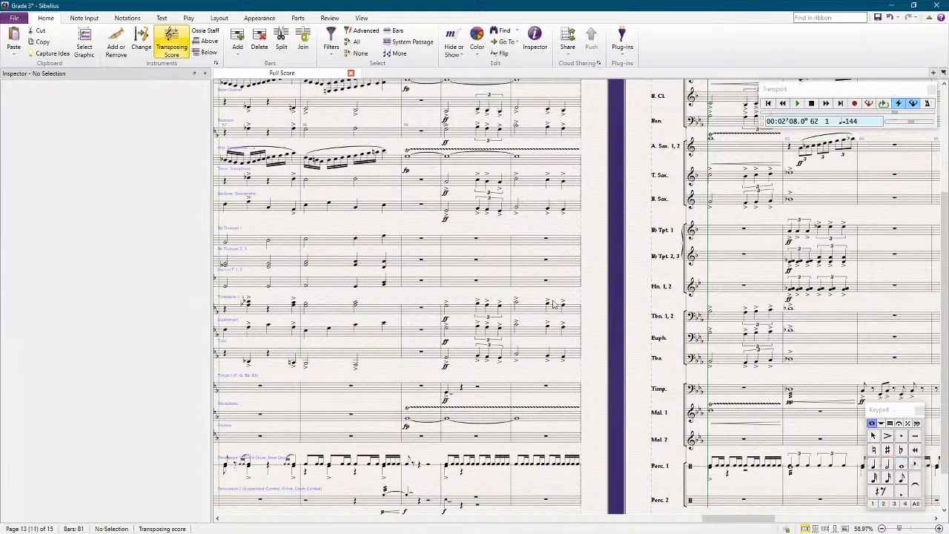
left_click(447, 310)
left_click(456, 439)
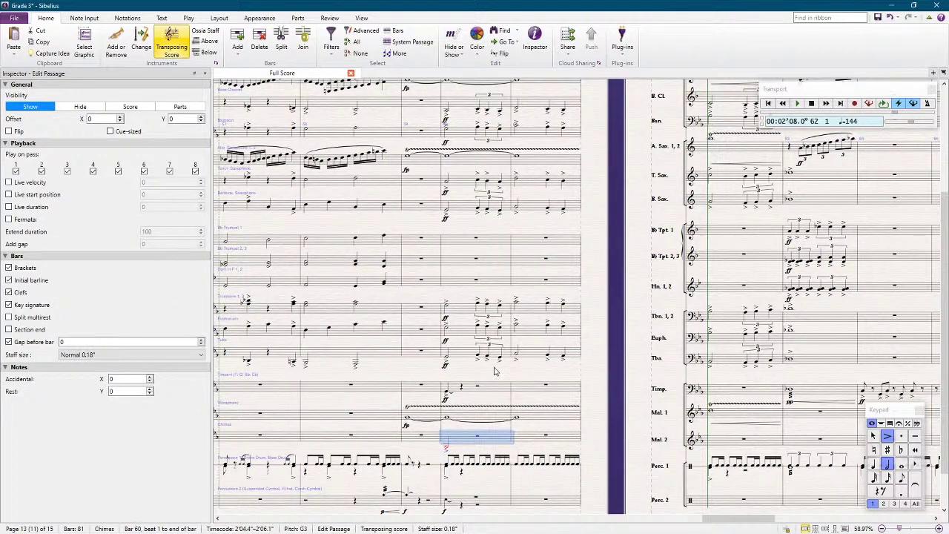
left_click(517, 303)
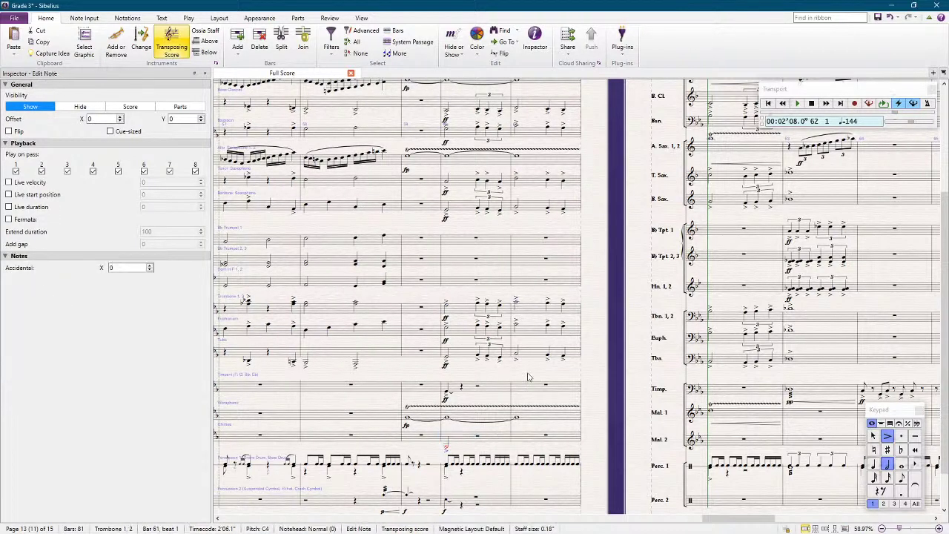
left_click(521, 443)
left_click(532, 307)
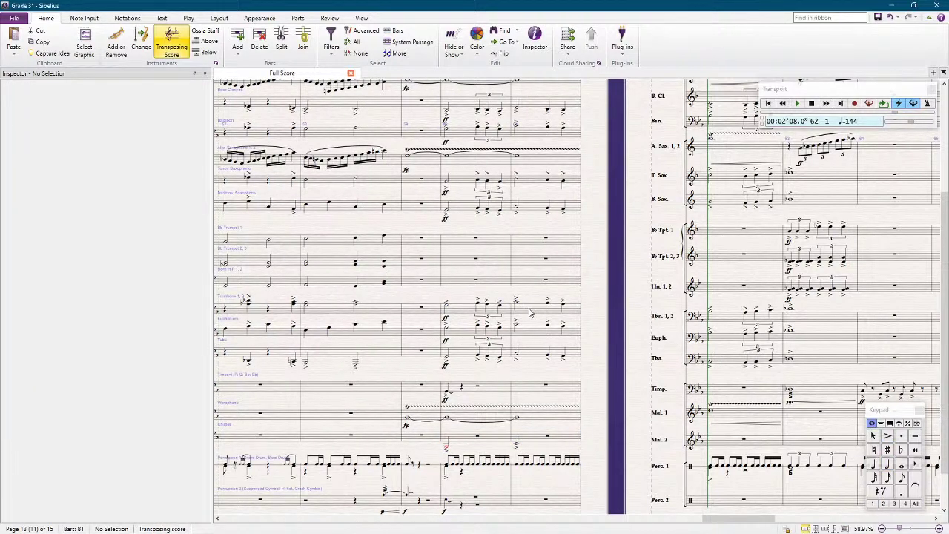
left_click(524, 439)
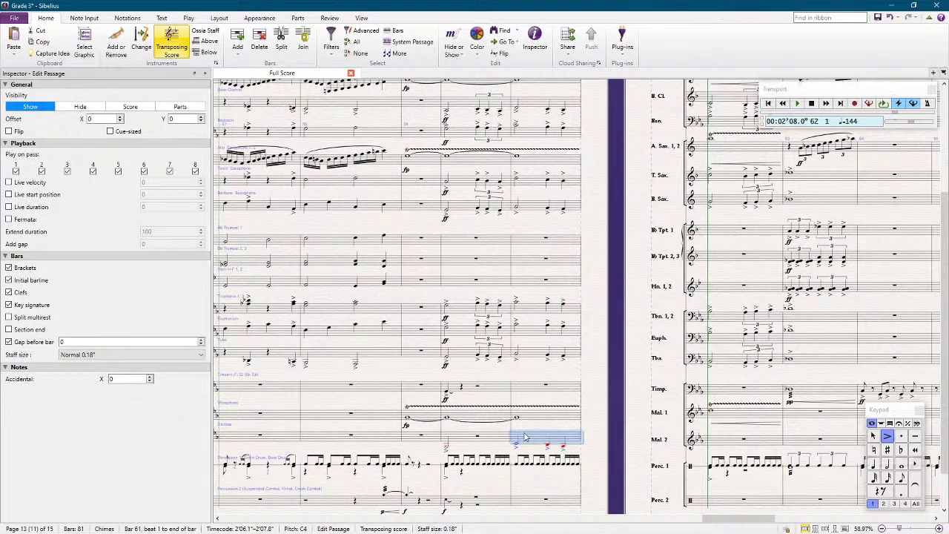
Step: Clear the copied trombone notes from bars 60 and 61 of the Chimes staff
left_click(491, 443, "shift")
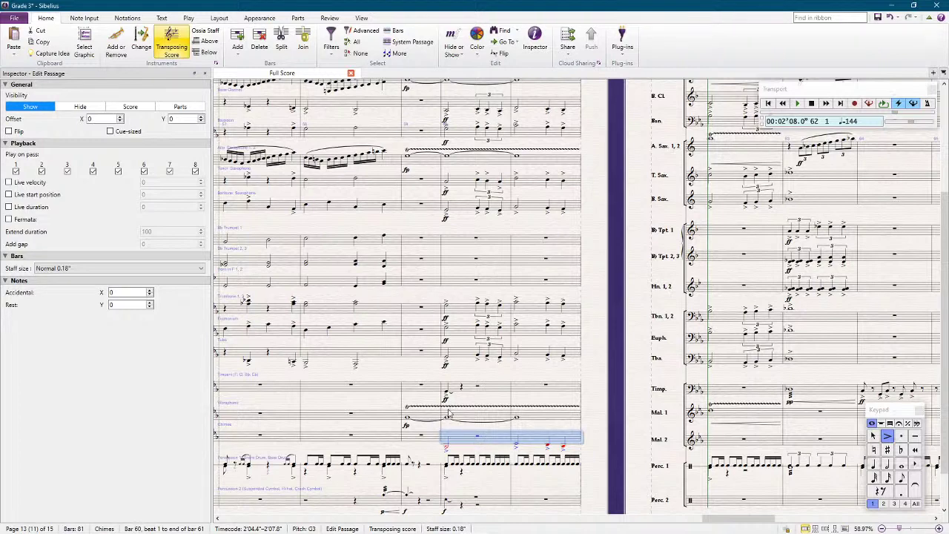
key("Delete")
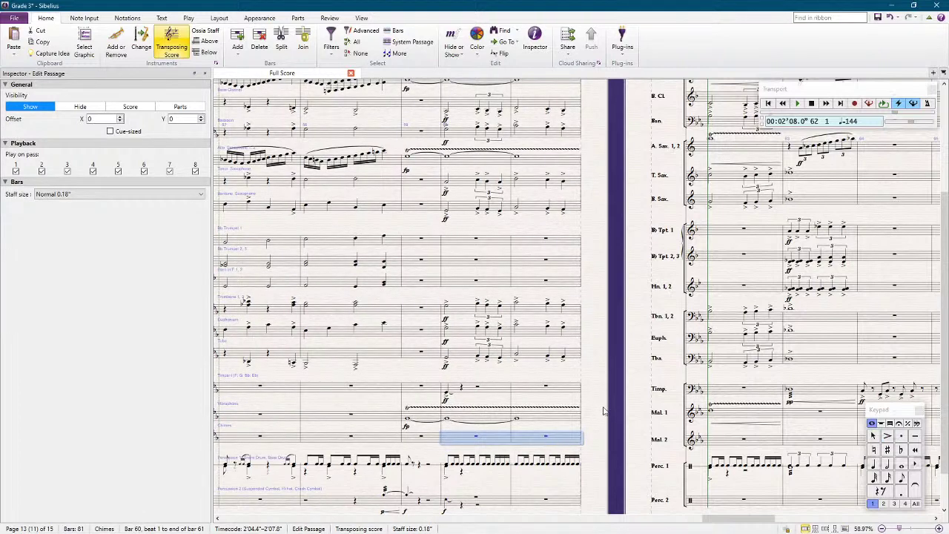
key("Escape")
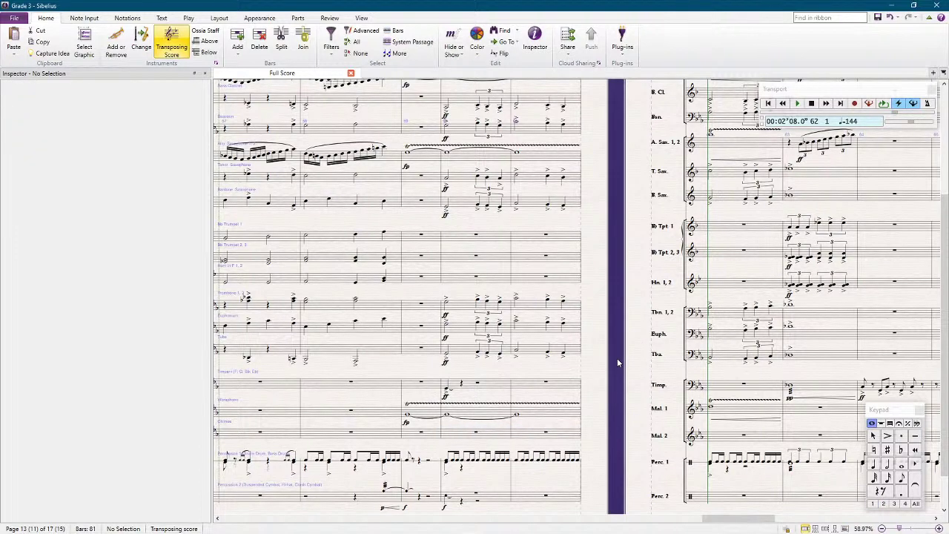
Step: Copy the Euphonium's accented downbeat notes from bars 60 to 63 into the Chimes staff
left_click(447, 329)
left_click(464, 437)
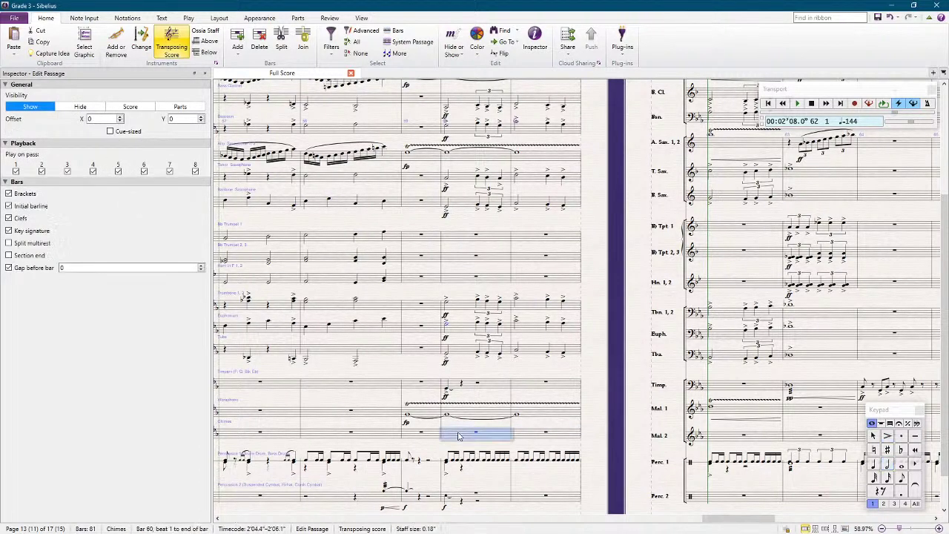
key("Escape")
left_click(517, 325)
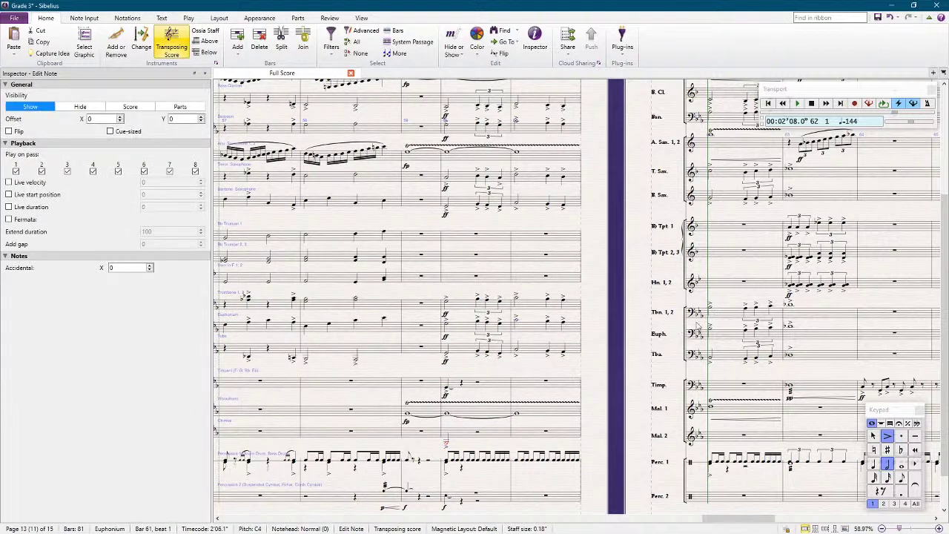
left_click(712, 332, "ctrl")
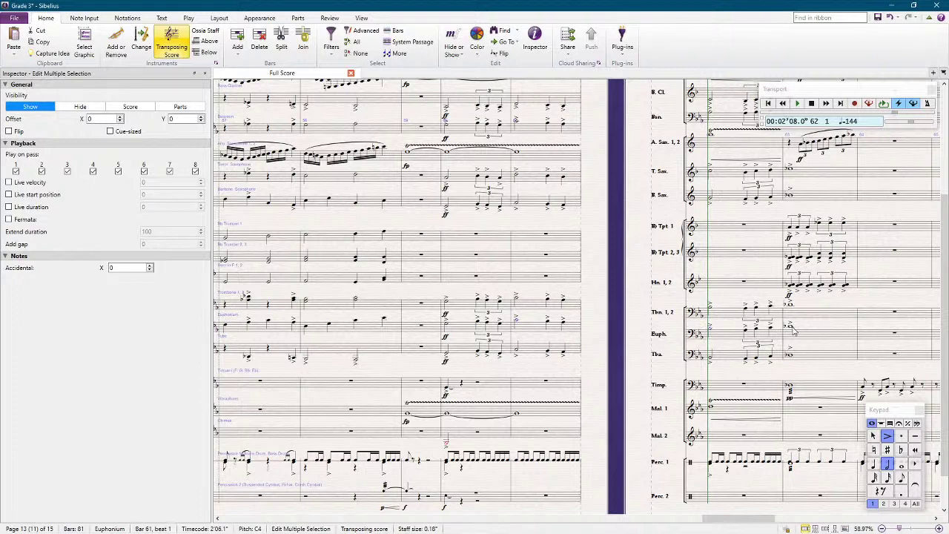
left_click(528, 436)
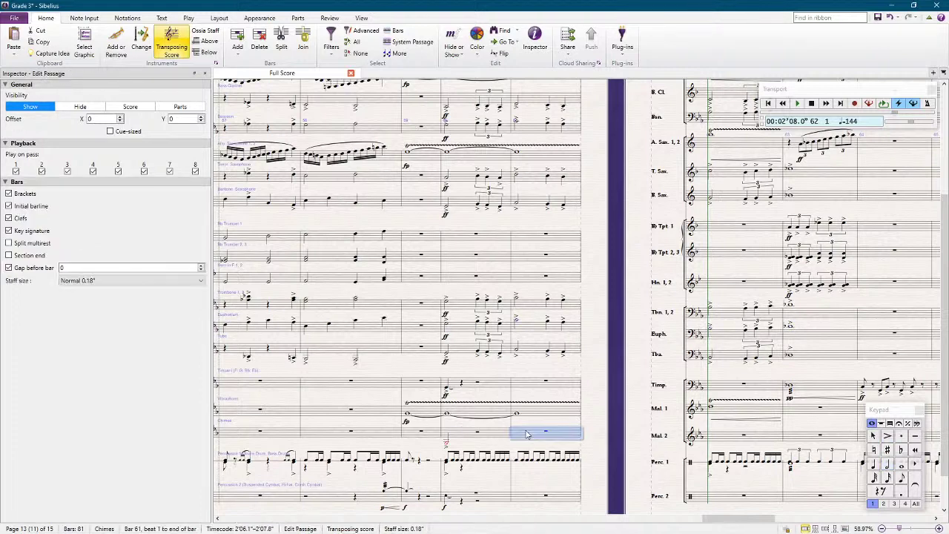
Step: Raise the Chimes notes in bars 60 and 61 by an octave and add an ff dynamic at bar 60
left_click(464, 437, "shift")
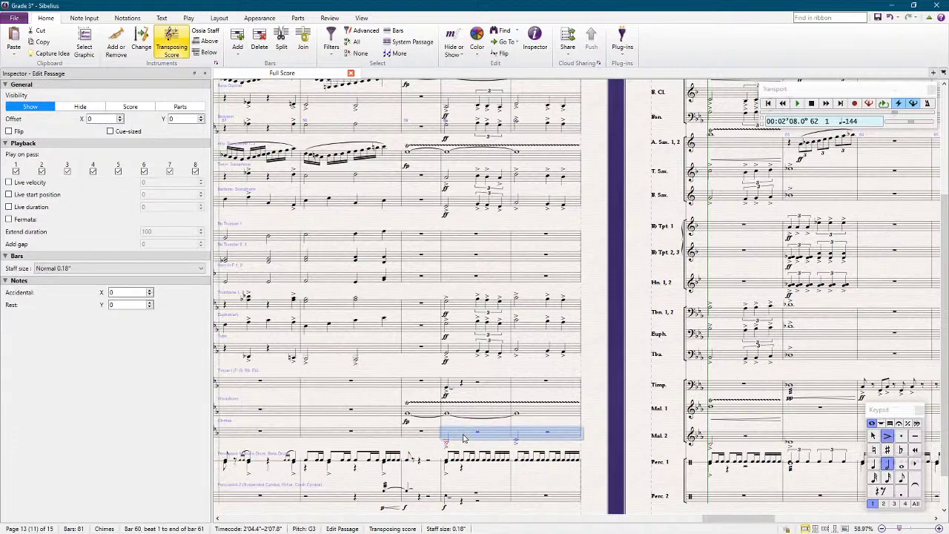
key("ctrl+Up")
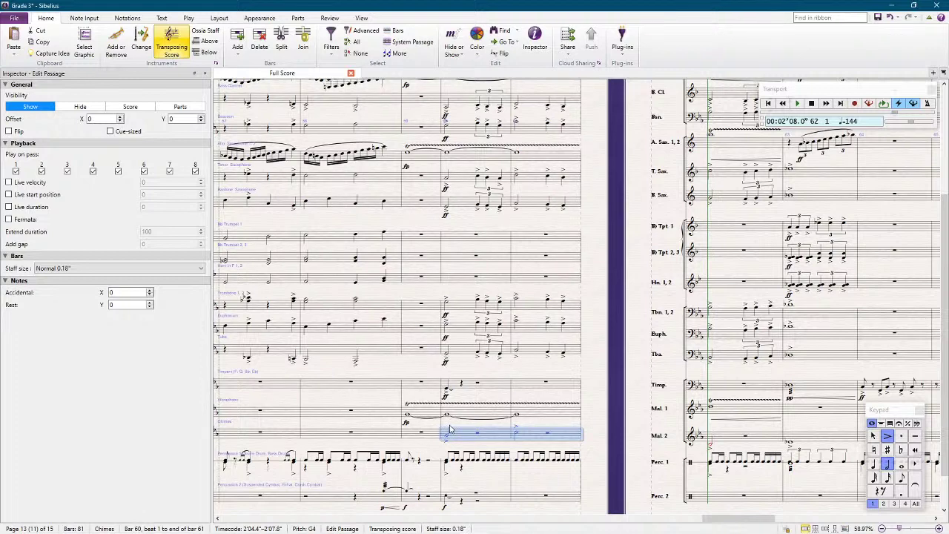
key("Escape")
left_click(501, 459)
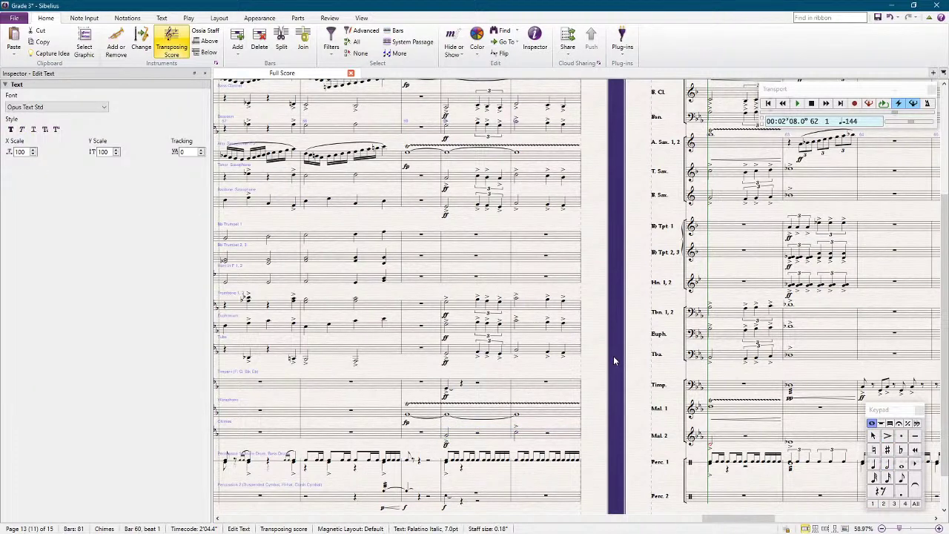
key("Escape")
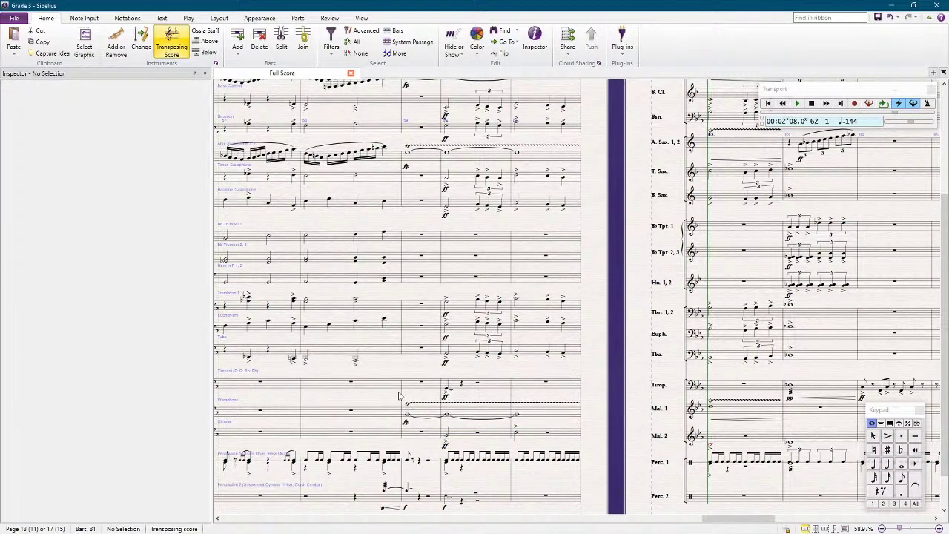
Step: Play back the passage with the new mallet parts into bar 63
key("space")
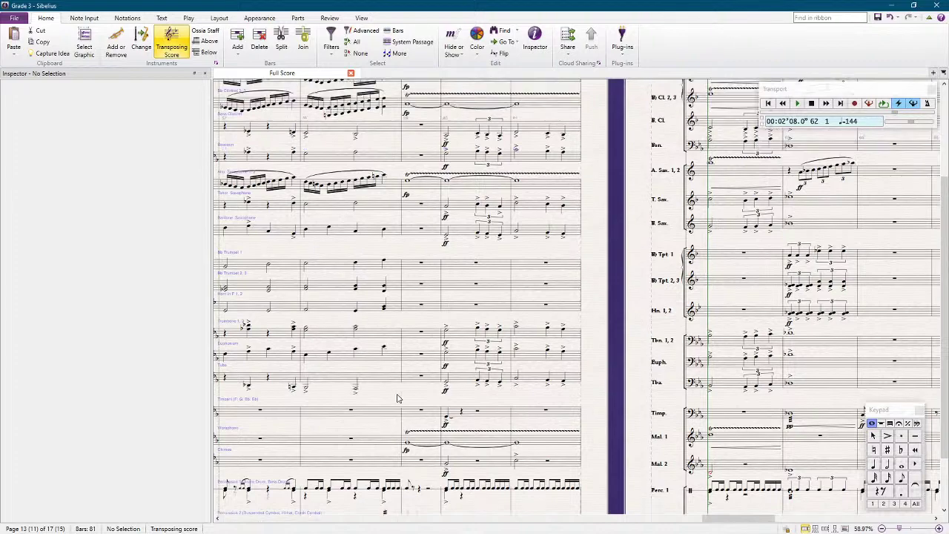
key("ctrl+alt+i")
scroll(396, 394, "down", 1)
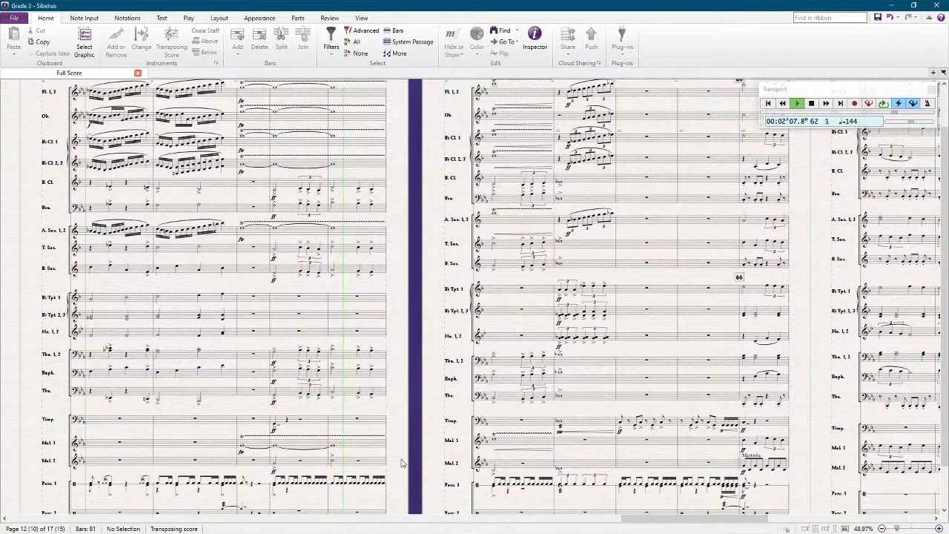
key("space")
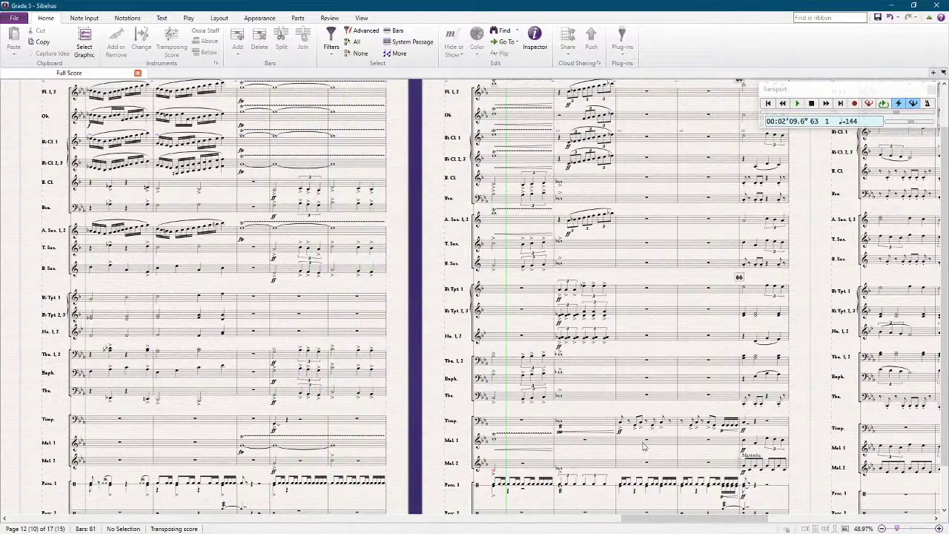
Step: Raise the Chimes notes in bars 62 and 63 by an octave
left_click(727, 465)
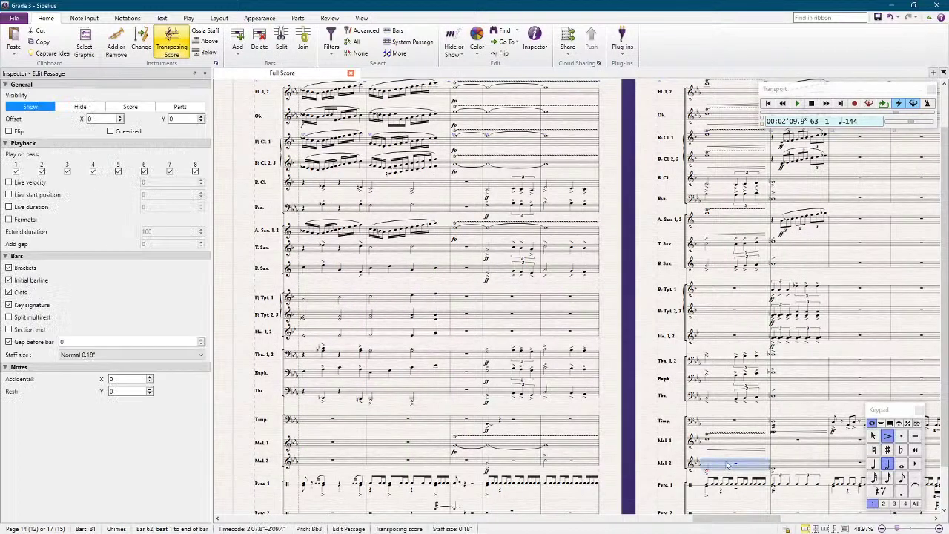
left_click(786, 461, "shift")
key("ctrl+Up")
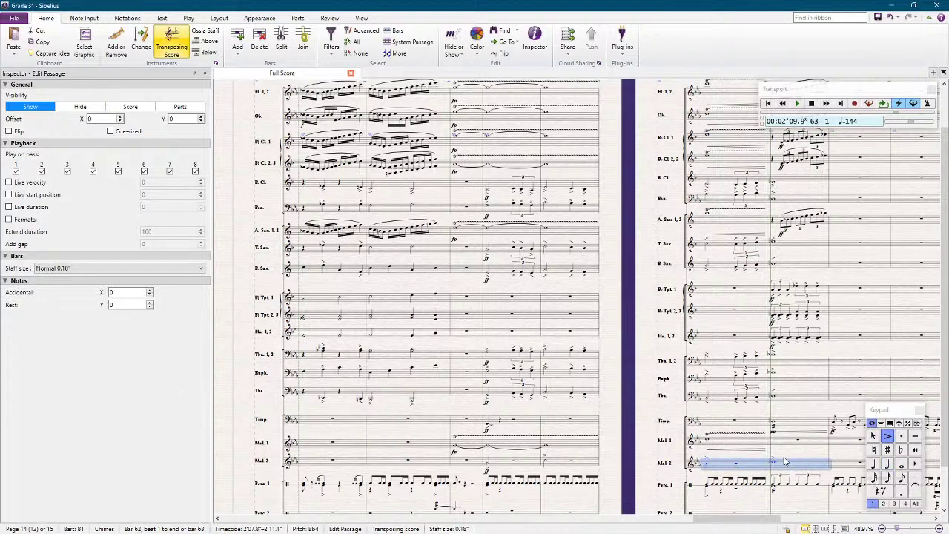
left_click(638, 324)
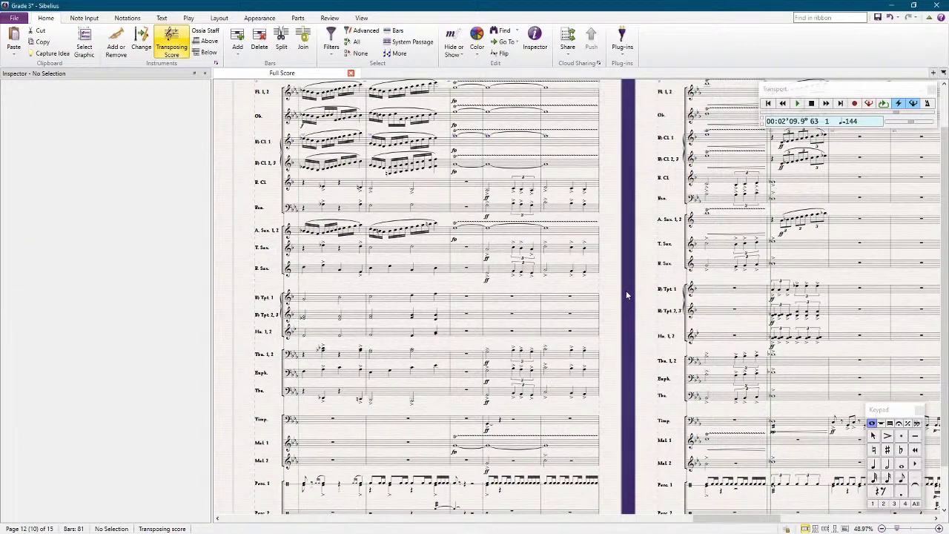
Step: Copy the Flute 1, 2 run with its slur and ff dynamic from bar 63 into the same bar of the Vibraphone staff
scroll(626, 289, "right", 5)
scroll(596, 202, "up", 2)
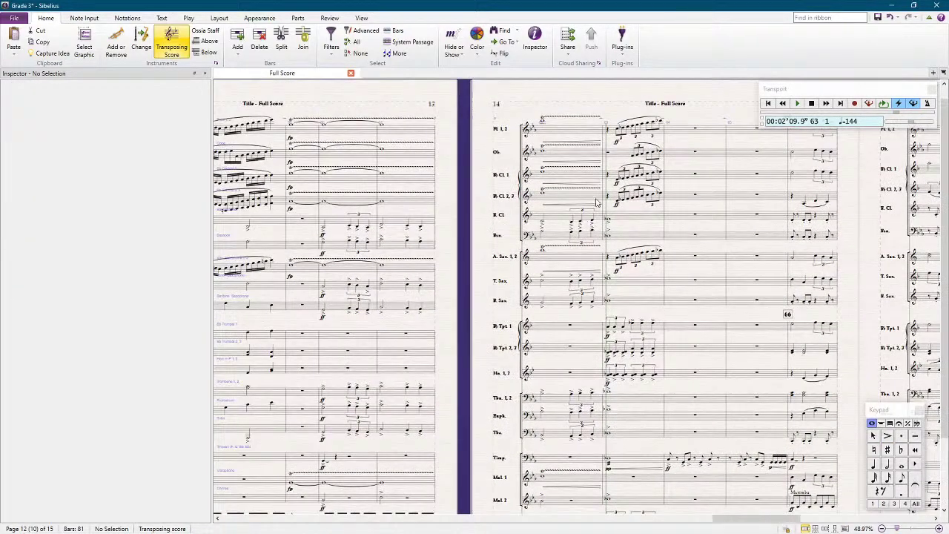
left_click(613, 133)
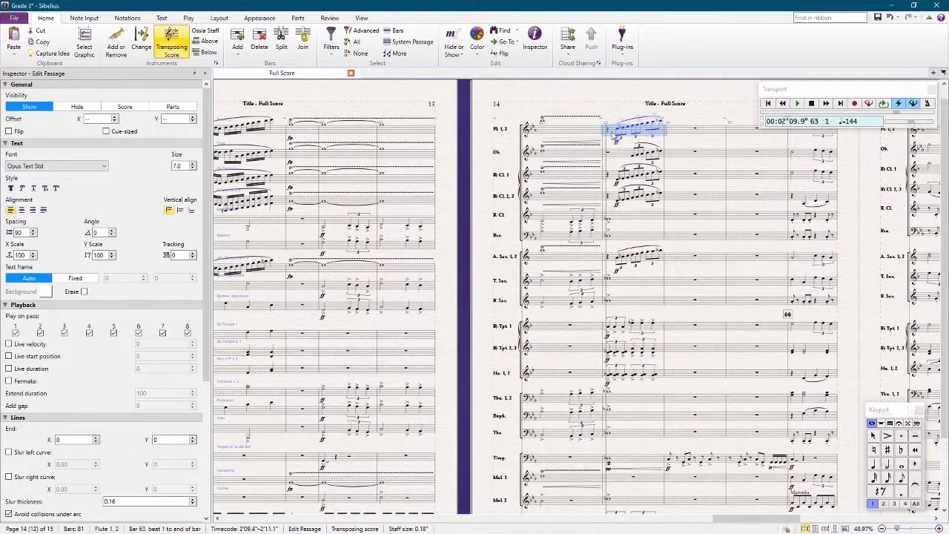
scroll(626, 480, "down", 2)
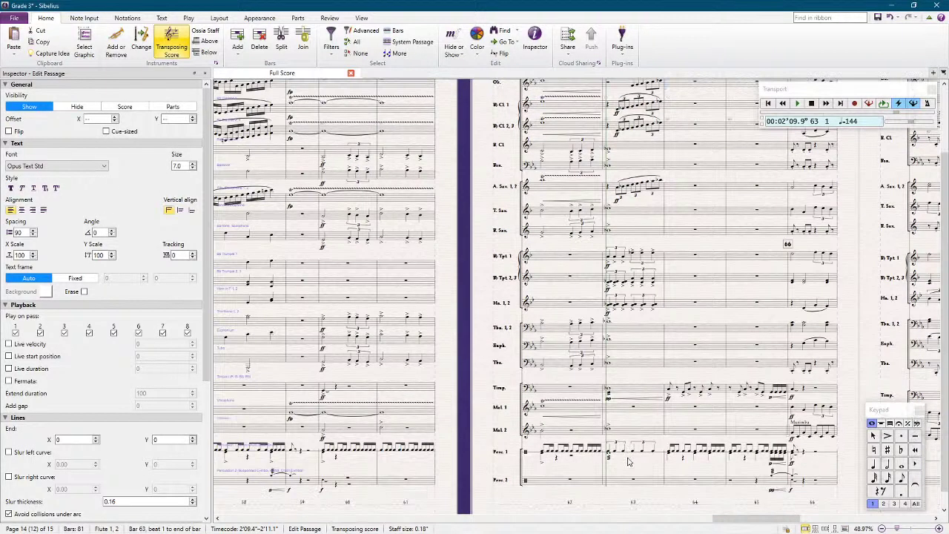
left_click(617, 408)
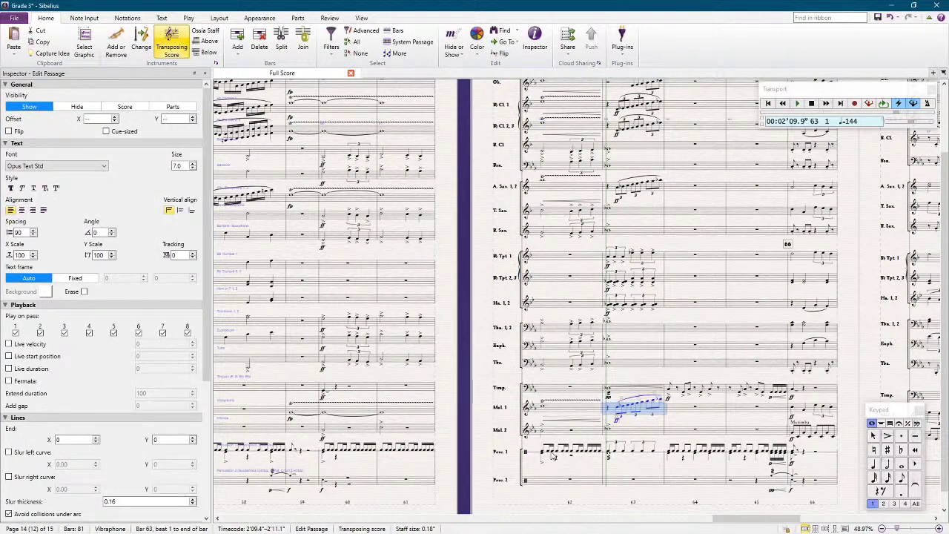
key("shift+t")
left_click(545, 357)
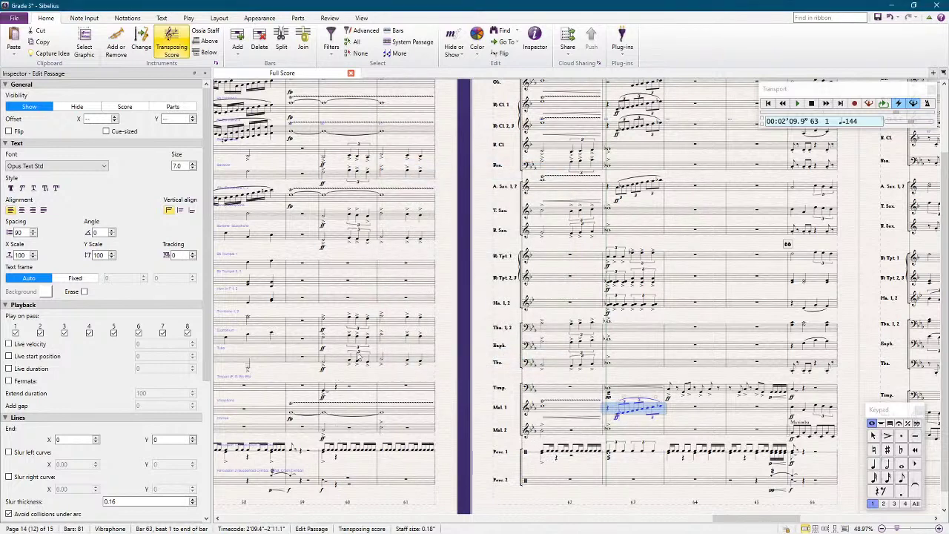
key("Escape")
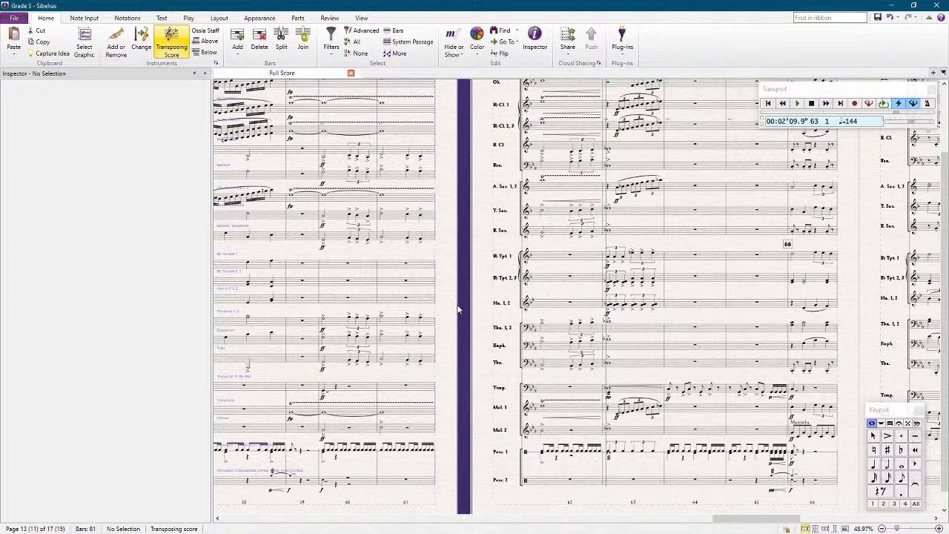
left_click_drag(465, 359, 489, 304)
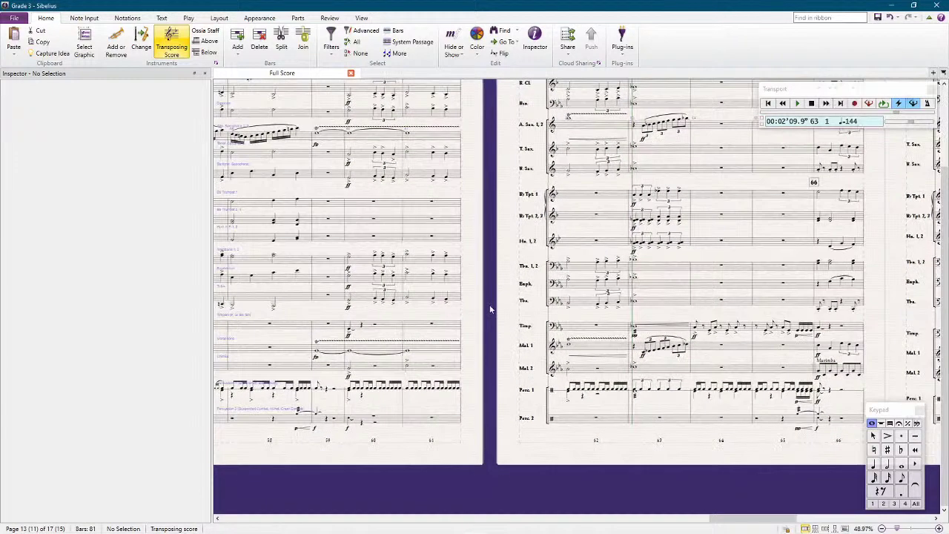
left_click(413, 301)
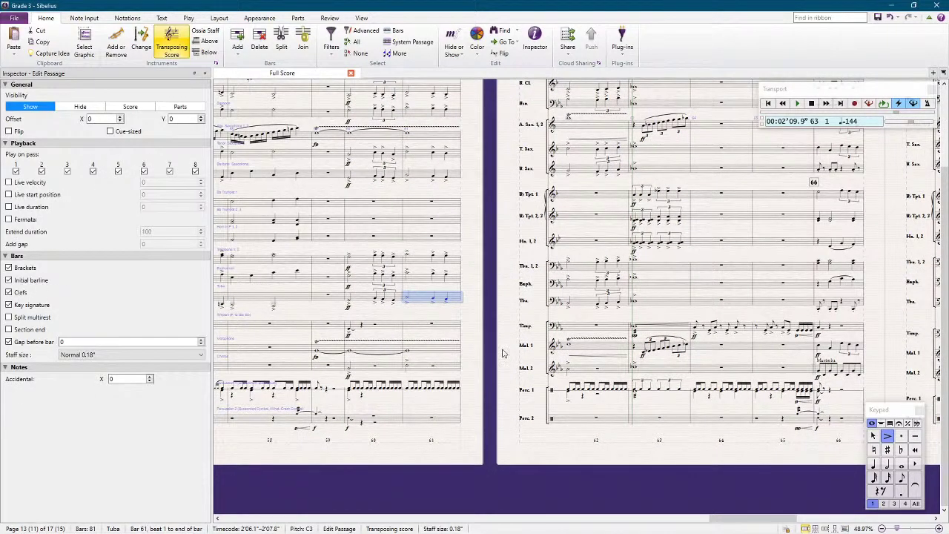
left_click(503, 319)
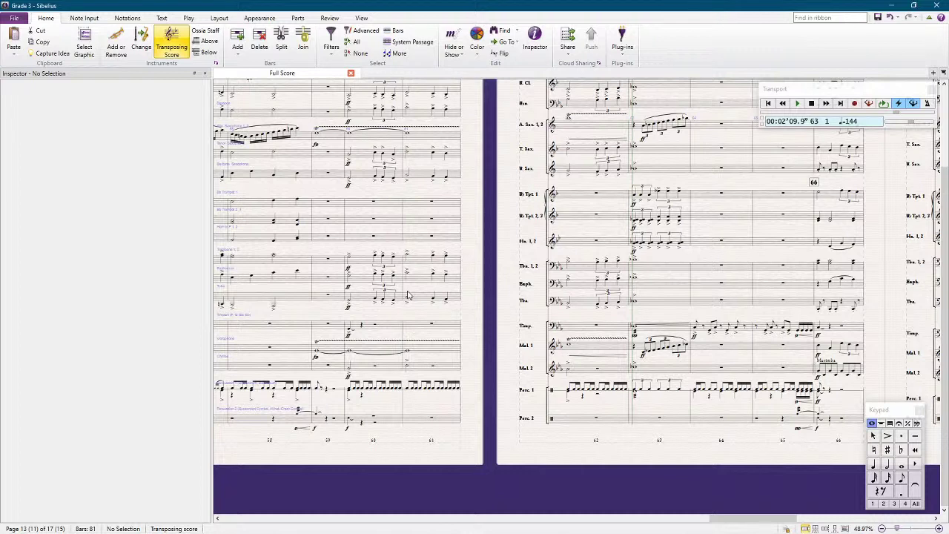
left_click(363, 259)
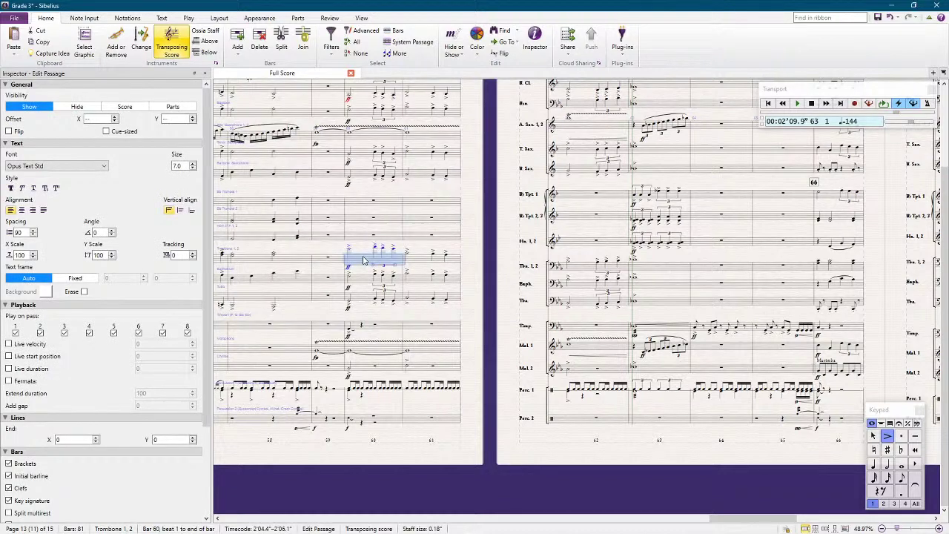
key("ctrl+z")
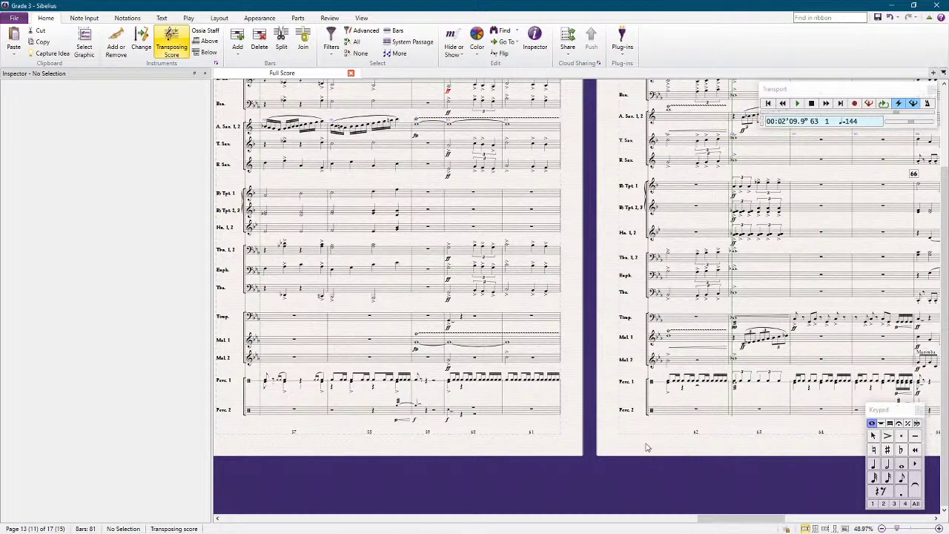
Step: Tie the bass drum whole note in bar 63 of the Percussion 1 staff into bar 64
left_click_drag(676, 452, 619, 432)
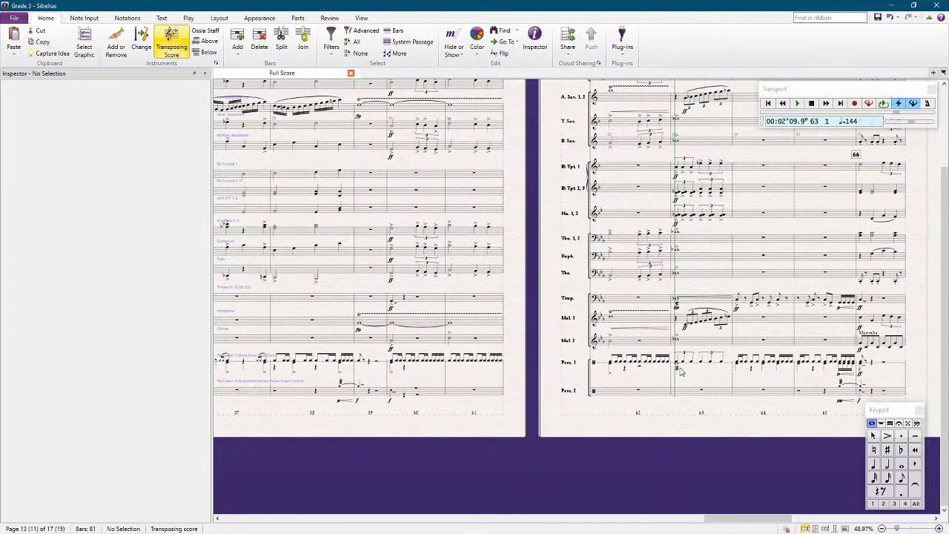
left_click(680, 369)
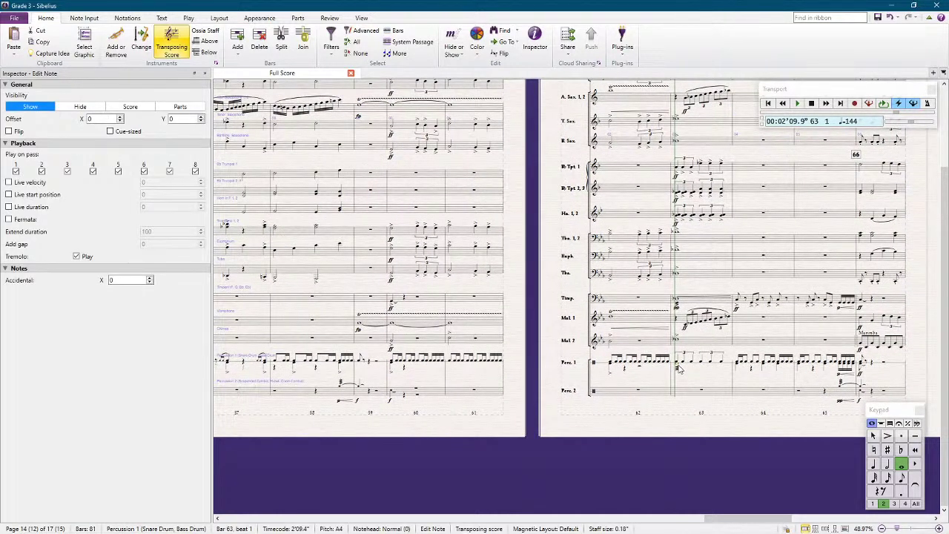
left_click(651, 463)
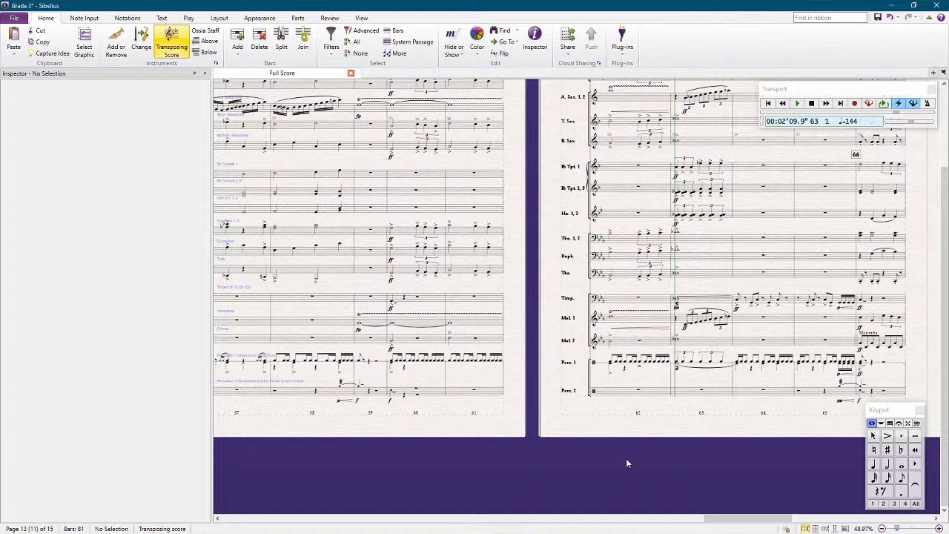
left_click(737, 369)
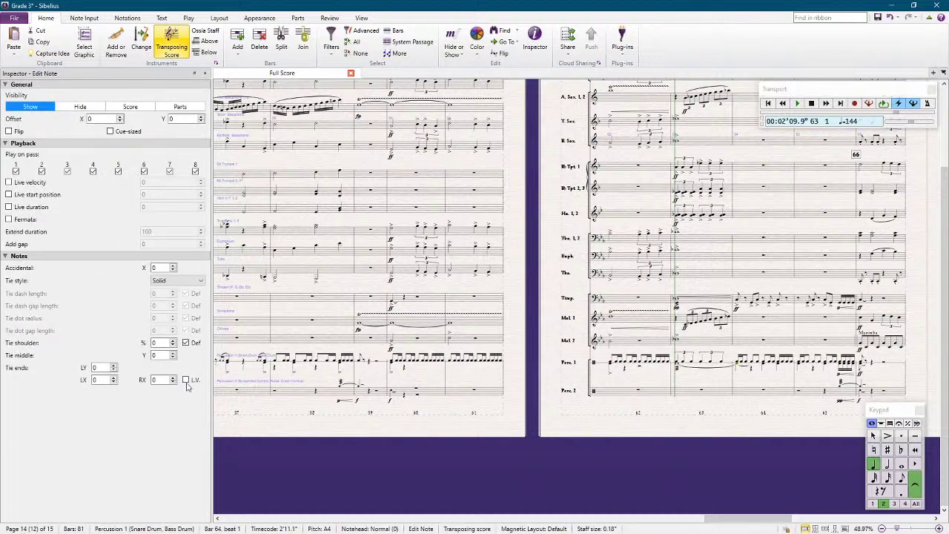
left_click(505, 490)
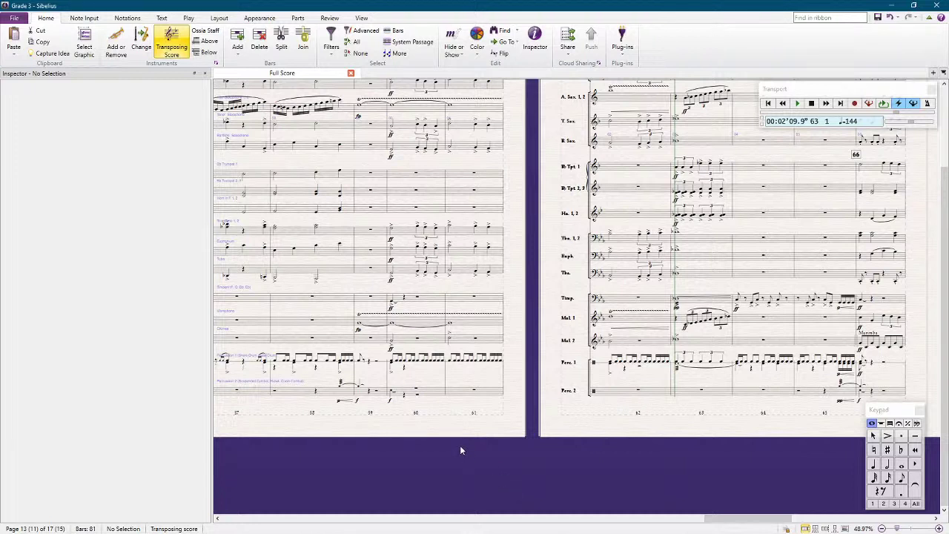
left_click(766, 369)
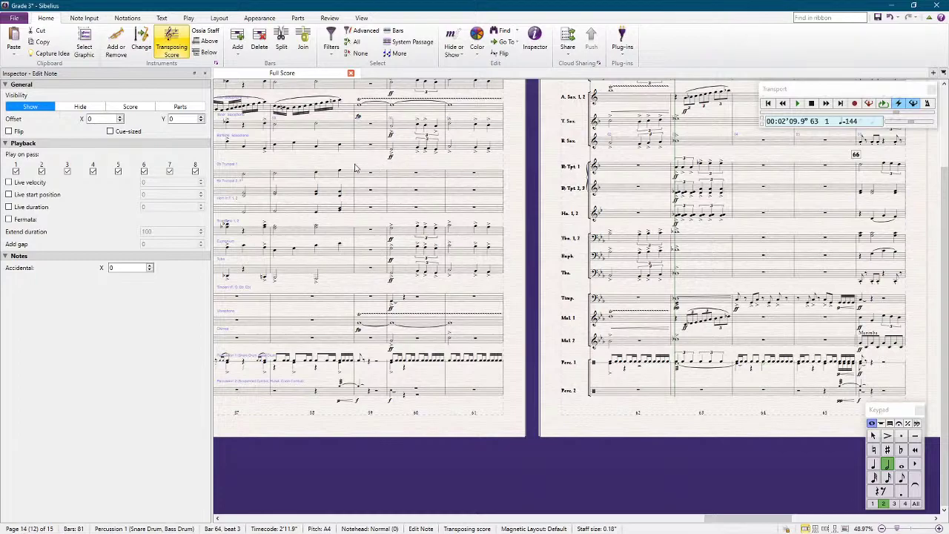
Step: Play back bars 57 and 58, starting from the Trumpet 1 staff at bar 57
left_click_drag(360, 169, 420, 180)
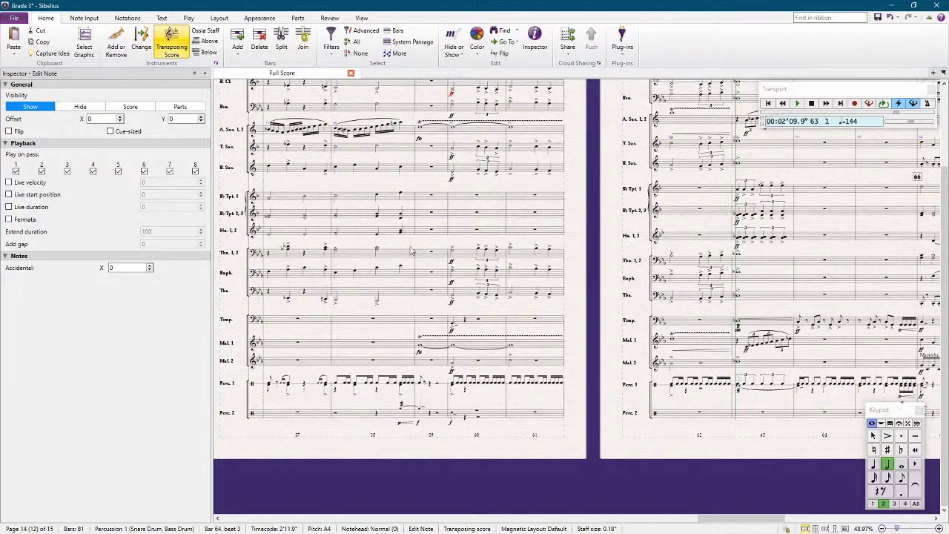
key("Escape")
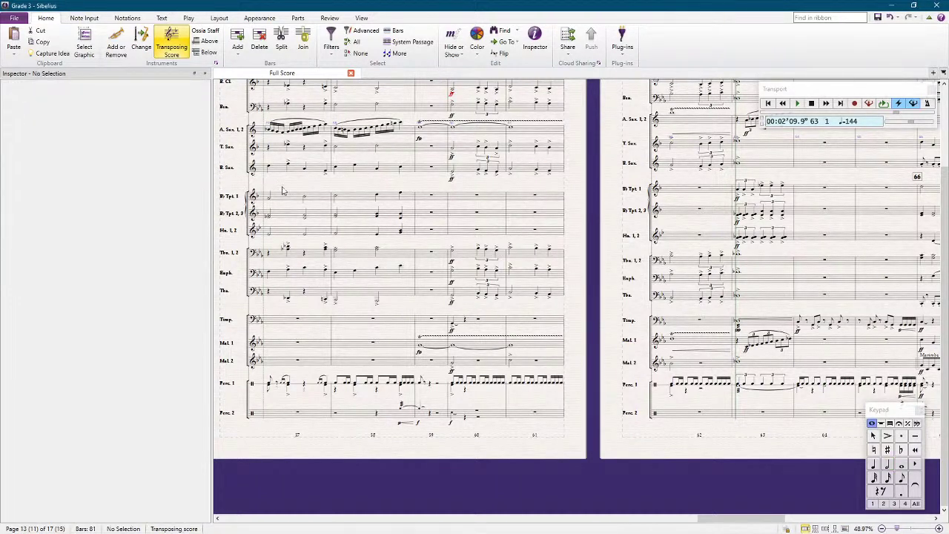
left_click(285, 200)
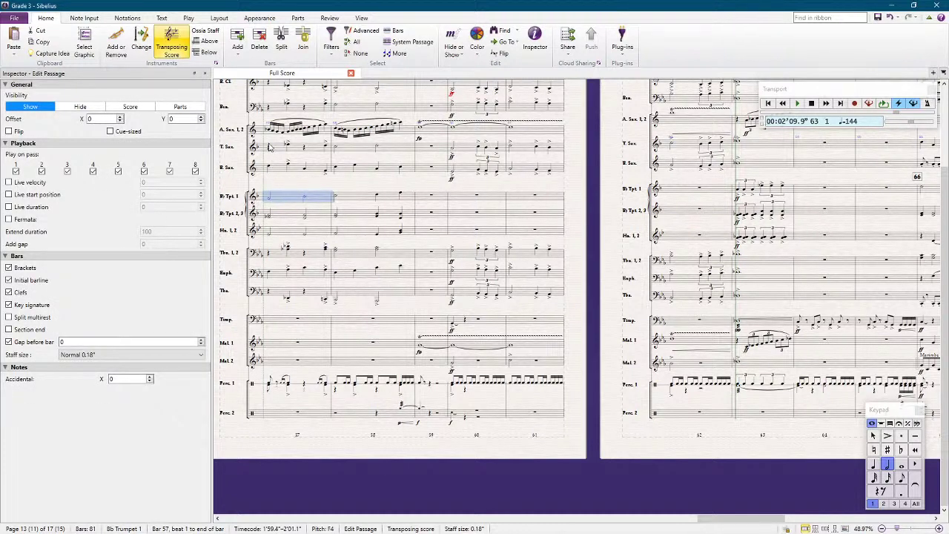
key("Escape")
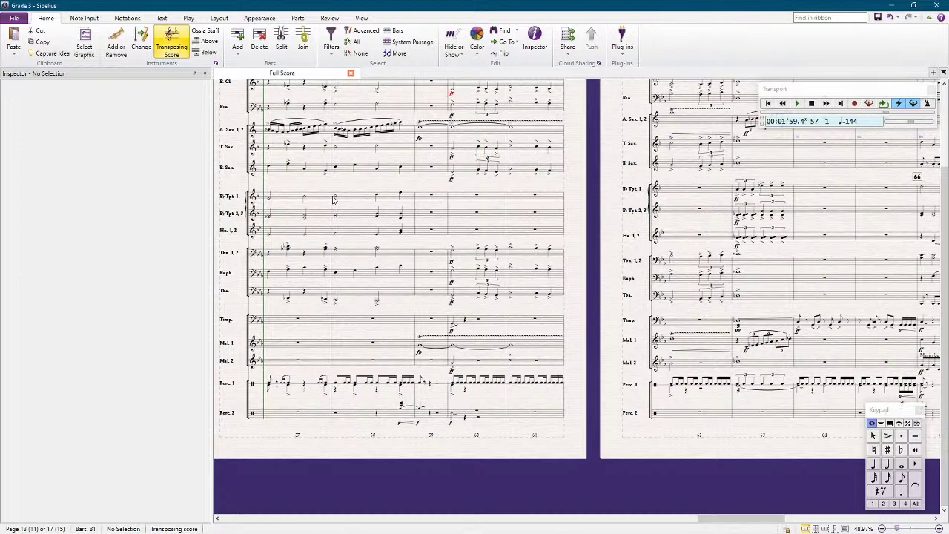
Step: Move the Bassoon staff on page 13 slightly down to make room for the Bass Clarinet's ff dynamic in bar 60
scroll(332, 199, "up", 3)
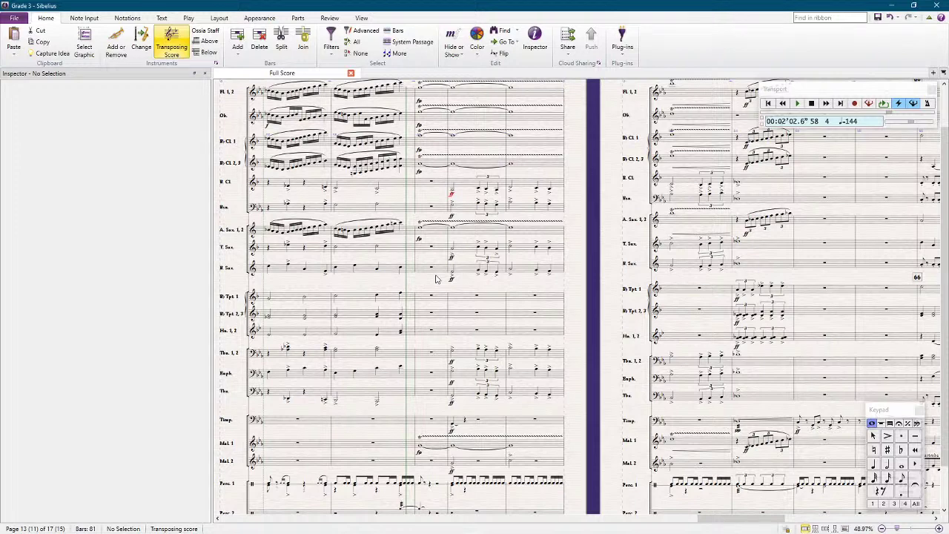
left_click(464, 210)
left_click_drag(463, 209, 463, 210)
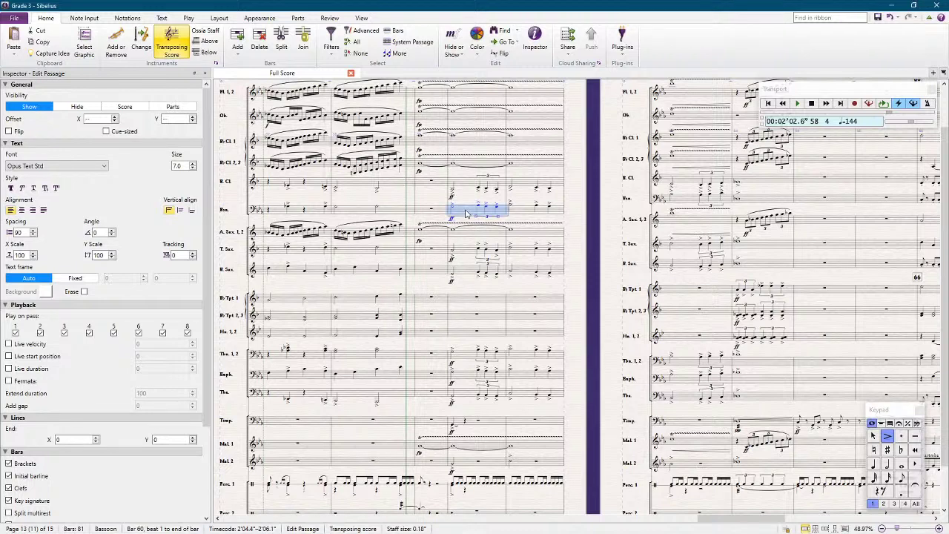
left_click_drag(467, 213, 467, 212)
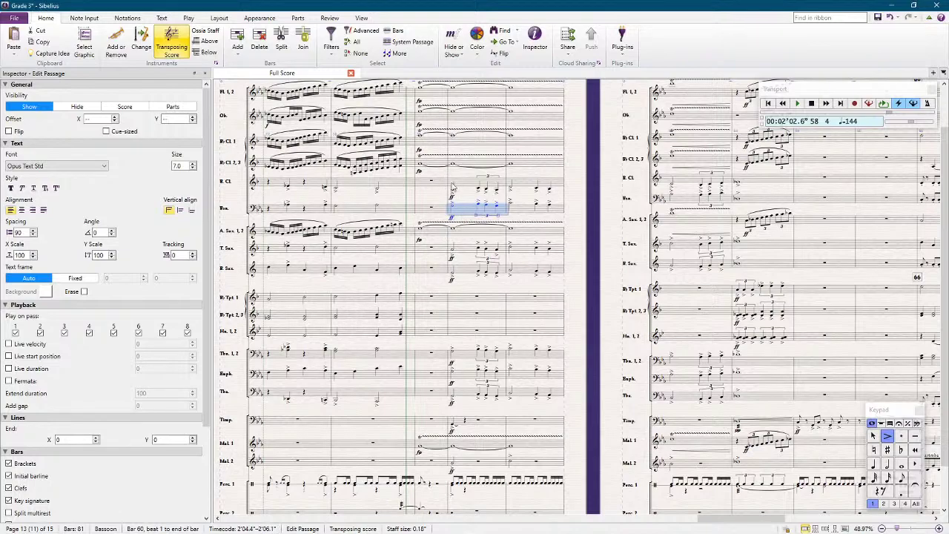
Step: Examine the scoring across pages 10 to 14, comparing the woodwind and brass writing around bars 45 to 66
left_click(599, 199)
left_click_drag(620, 218, 457, 194)
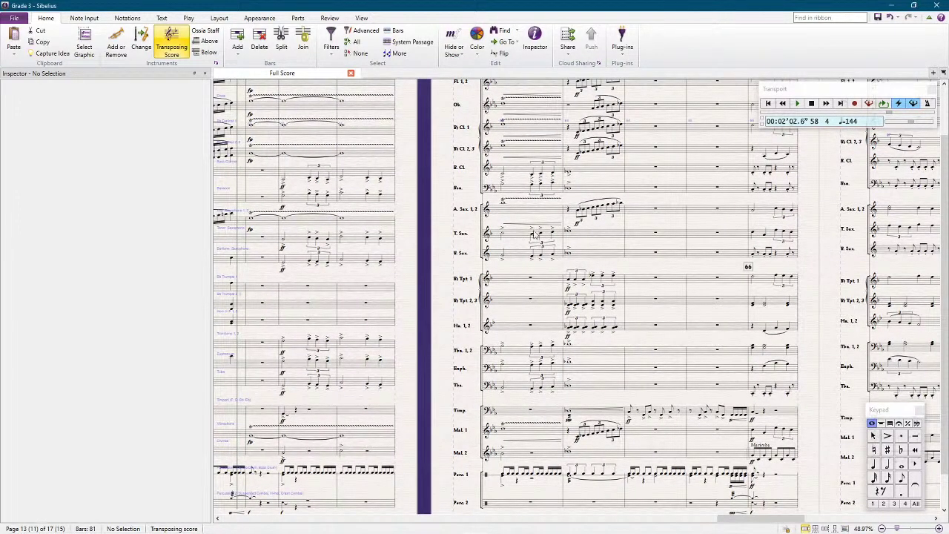
left_click_drag(814, 179, 671, 214)
scroll(390, 293, "left", 10)
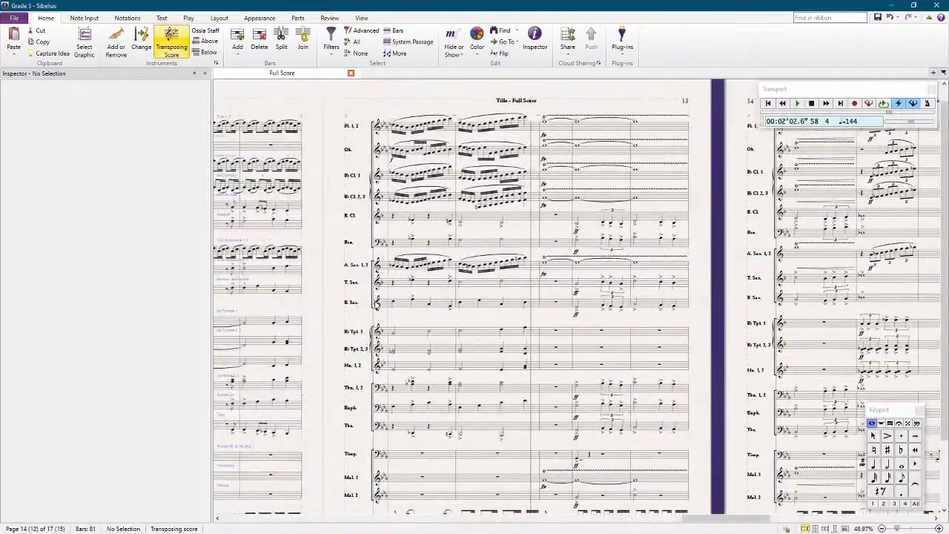
scroll(396, 274, "left", 9)
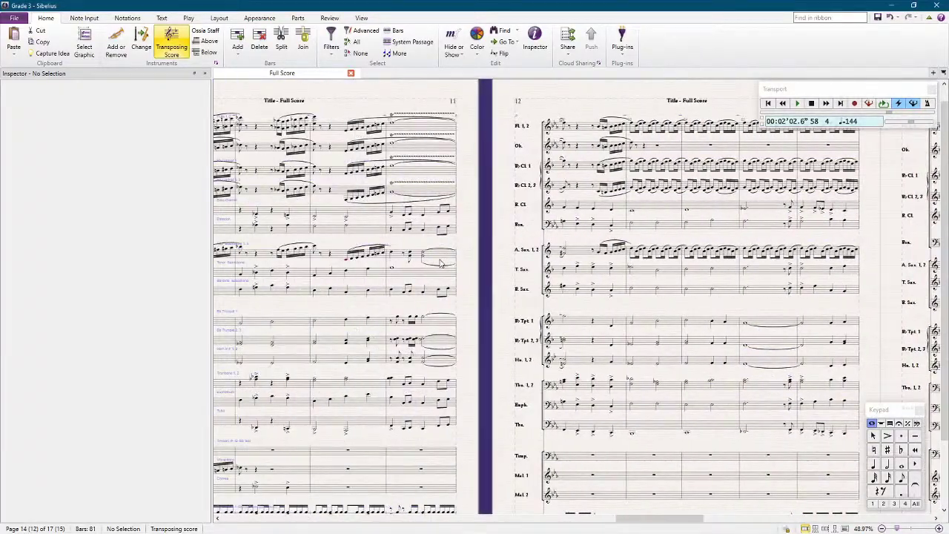
scroll(437, 263, "left", 2)
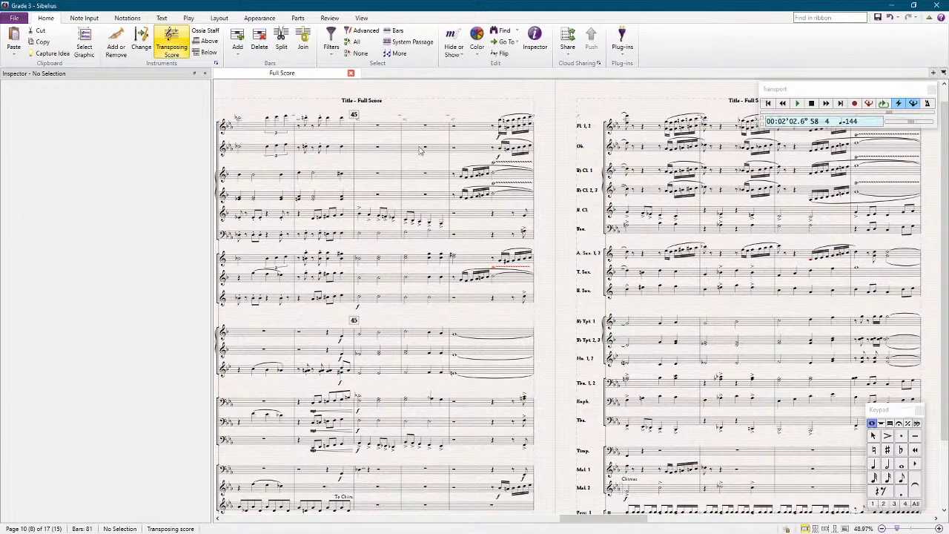
scroll(423, 150, "right", 5)
scroll(419, 181, "right", 10)
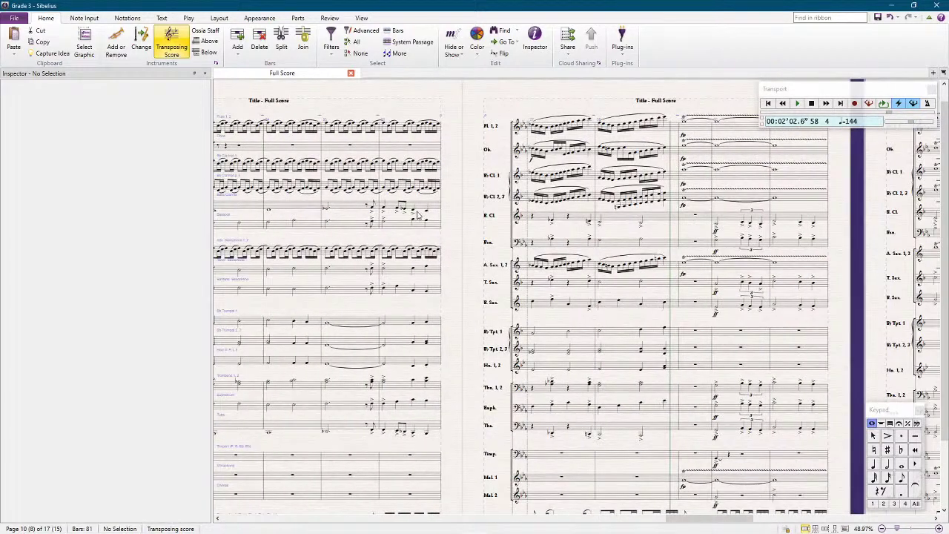
scroll(498, 199, "right", 5)
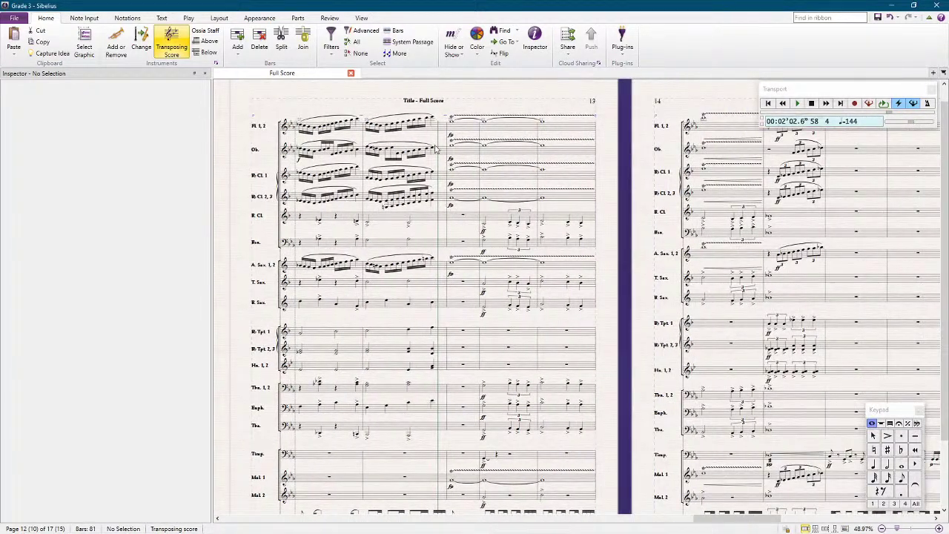
Step: Review the pages around bar 59 and play back the score from bar 59 to bar 78
left_click(468, 130)
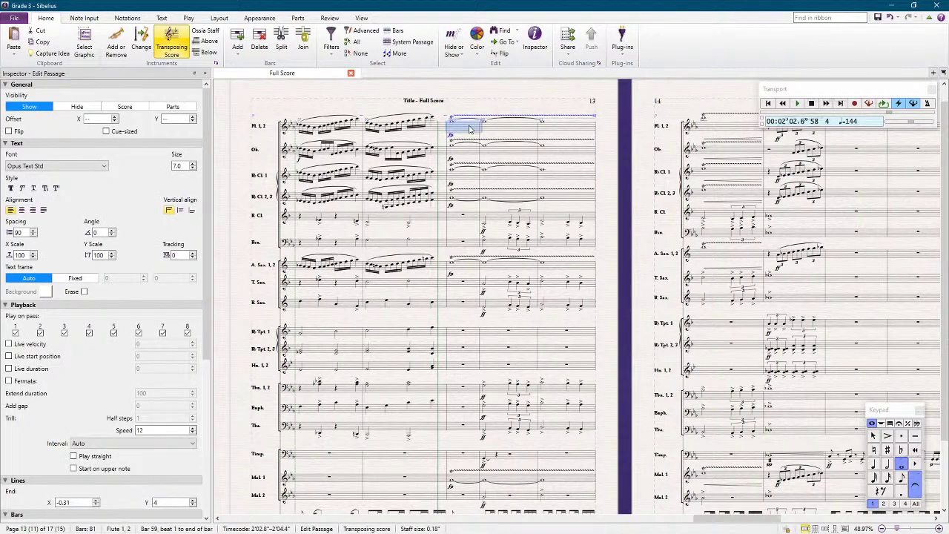
left_click(513, 101)
scroll(425, 199, "left", 5)
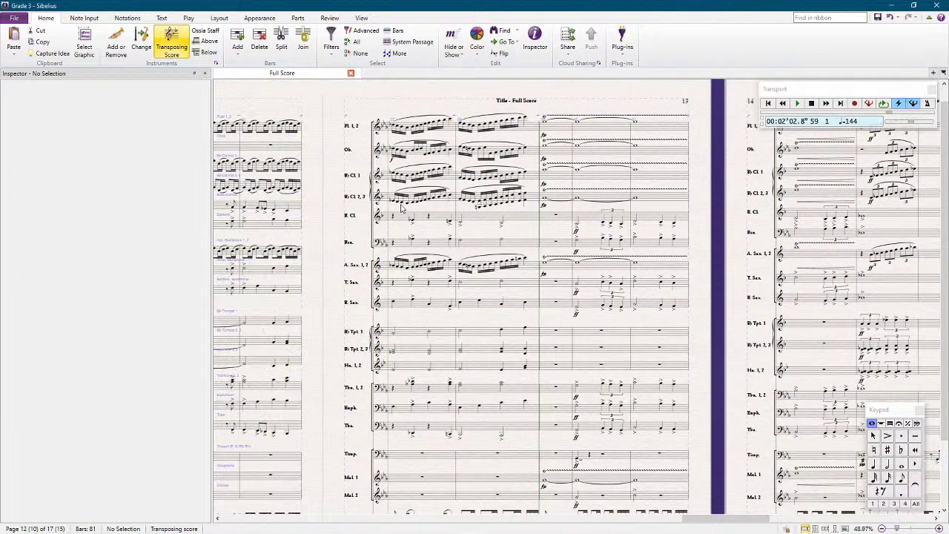
scroll(380, 195, "left", 5)
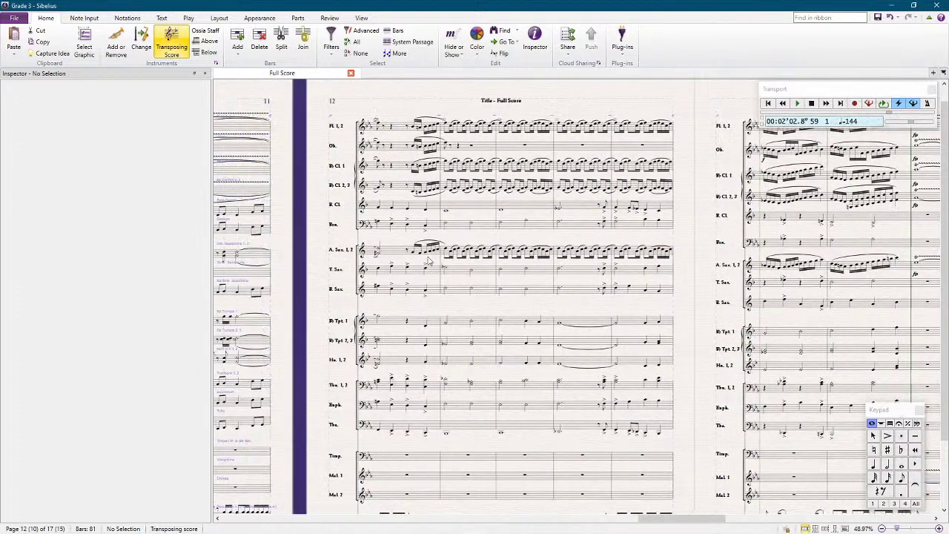
scroll(380, 222, "left", 10)
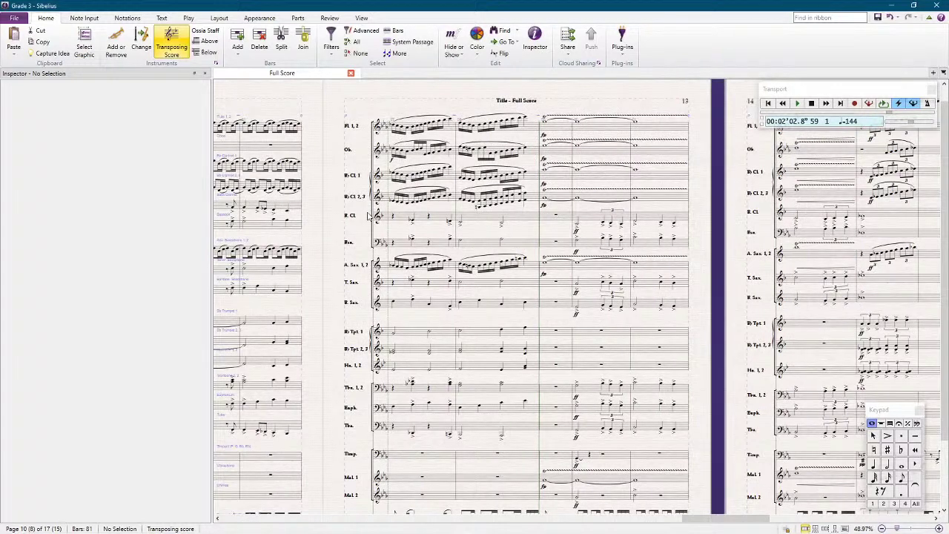
scroll(367, 215, "right", 2)
scroll(369, 215, "right", 2)
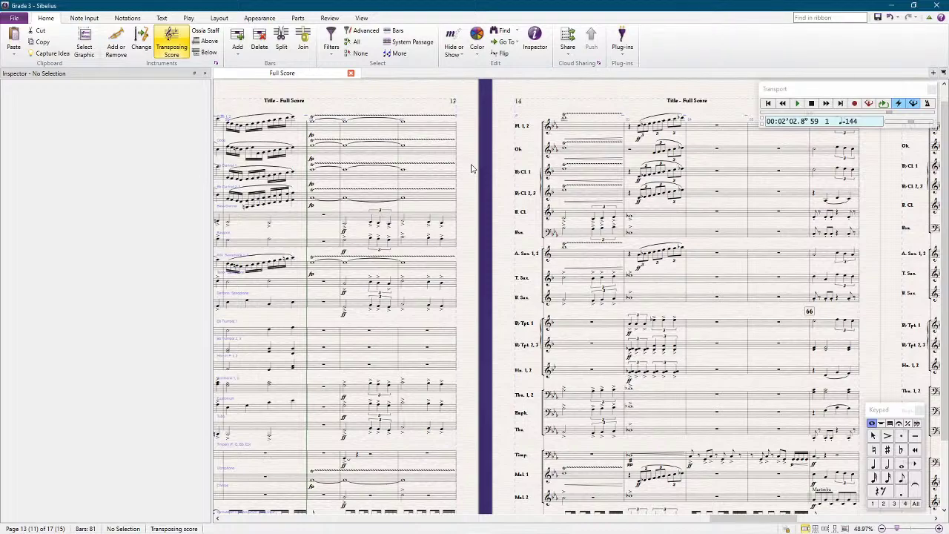
left_click_drag(481, 202, 440, 171)
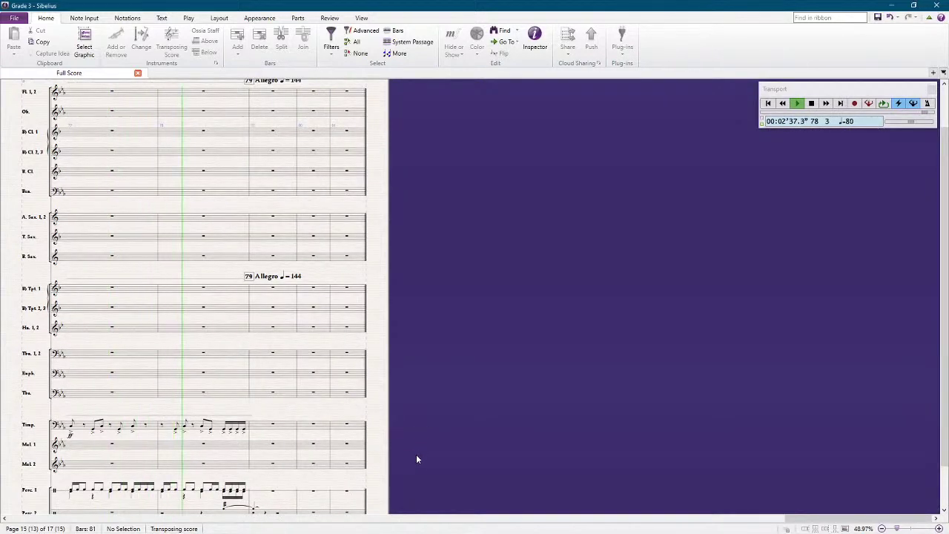
key("space")
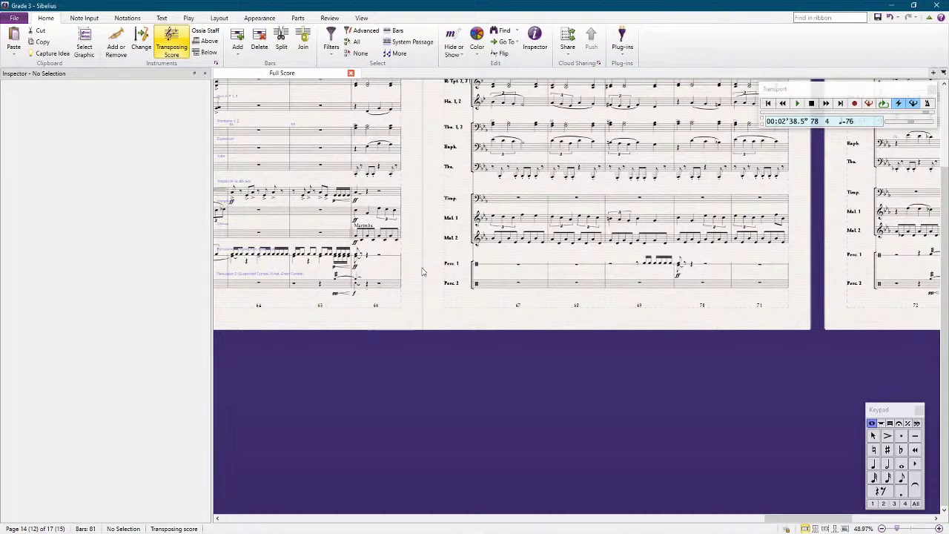
Step: Delete the ff dynamic under bar 70 of the Percussion 1 staff
left_click(678, 275)
key("Escape")
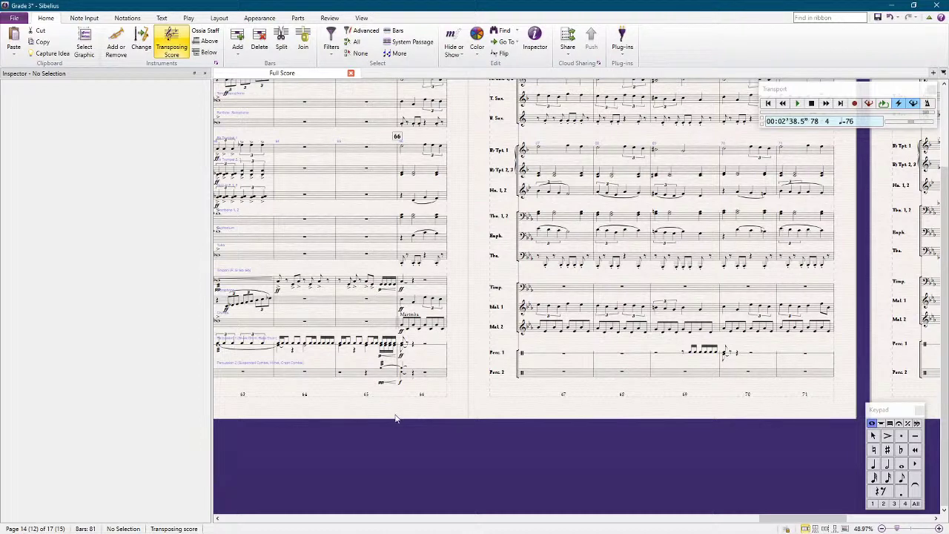
Step: Try whole-note chords in place of the existing rhythm in bars 66 and 67 of the Trumpet 2, 3 staff
scroll(393, 419, "up", 3)
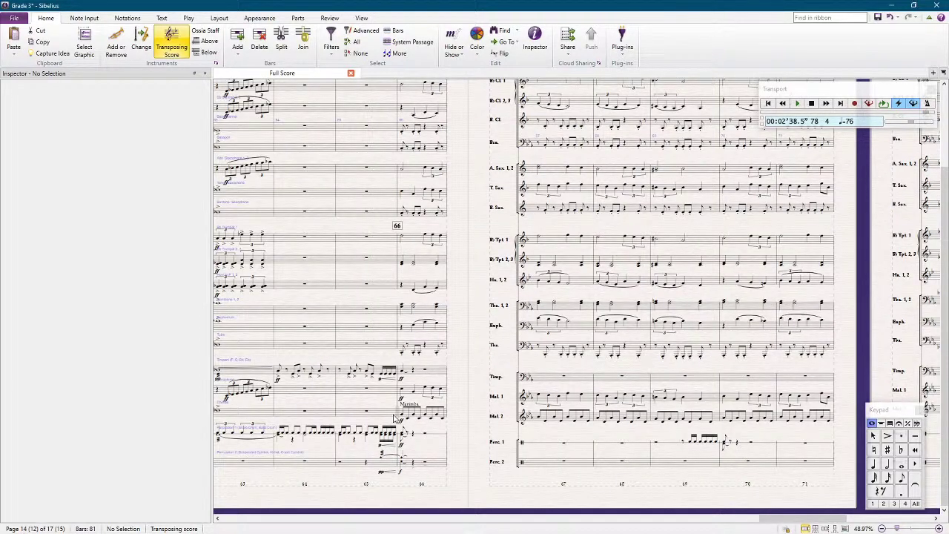
scroll(395, 420, "up", 1)
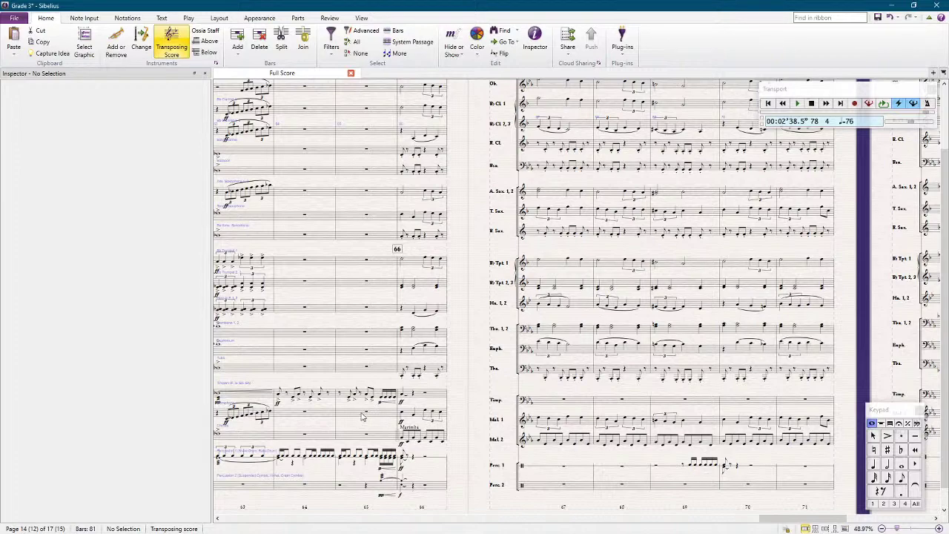
scroll(452, 155, "up", 3)
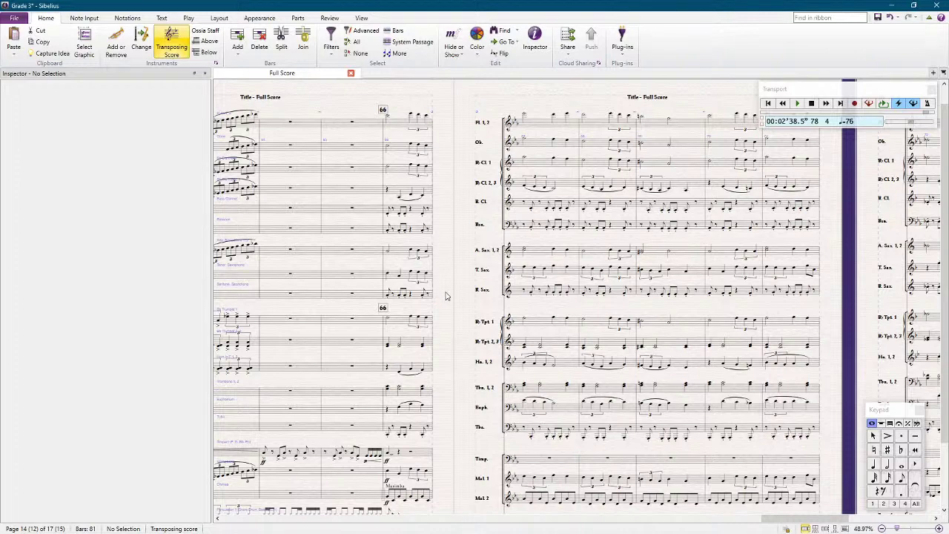
scroll(442, 274, "down", 2)
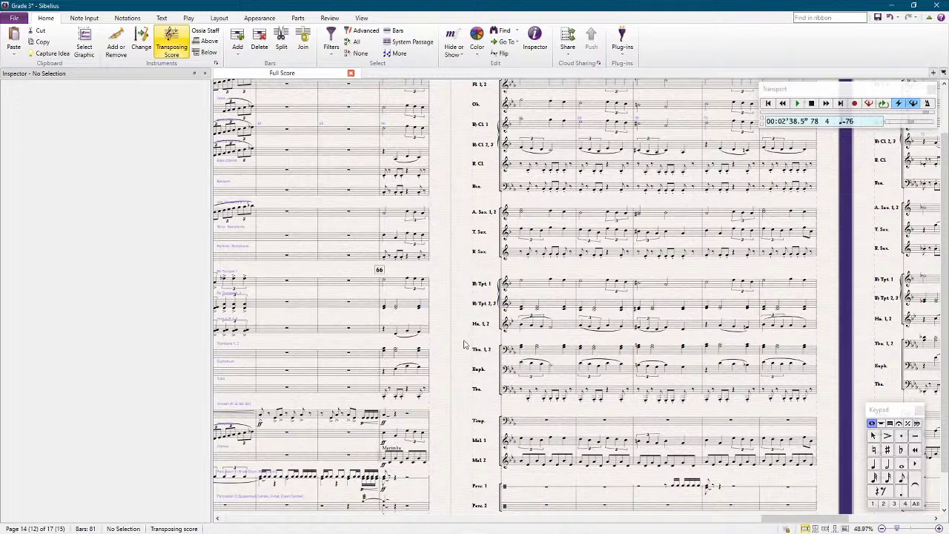
left_click(407, 309)
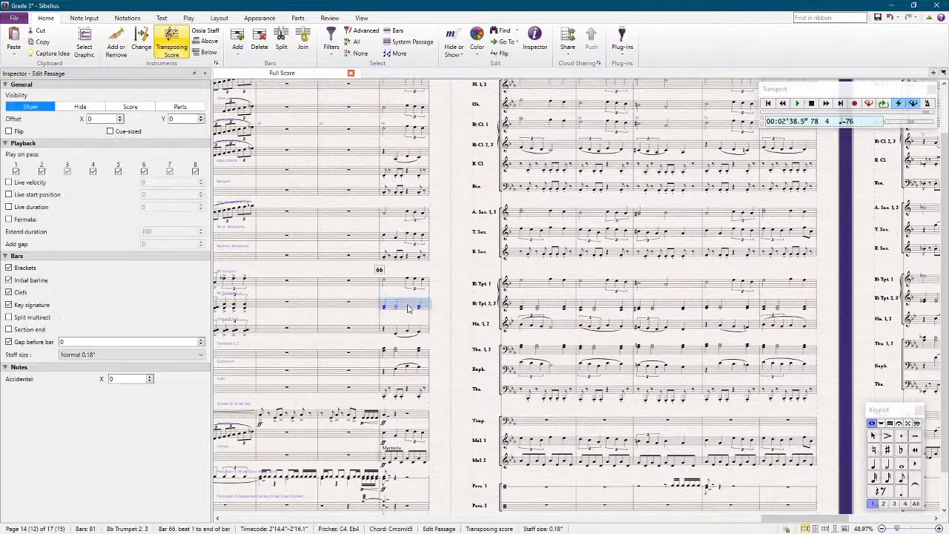
left_click(530, 307)
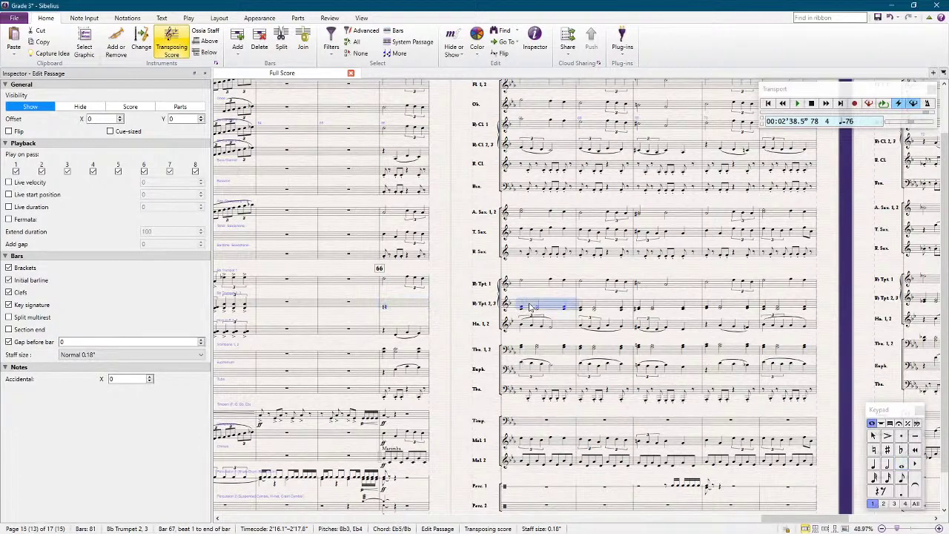
left_click(413, 358)
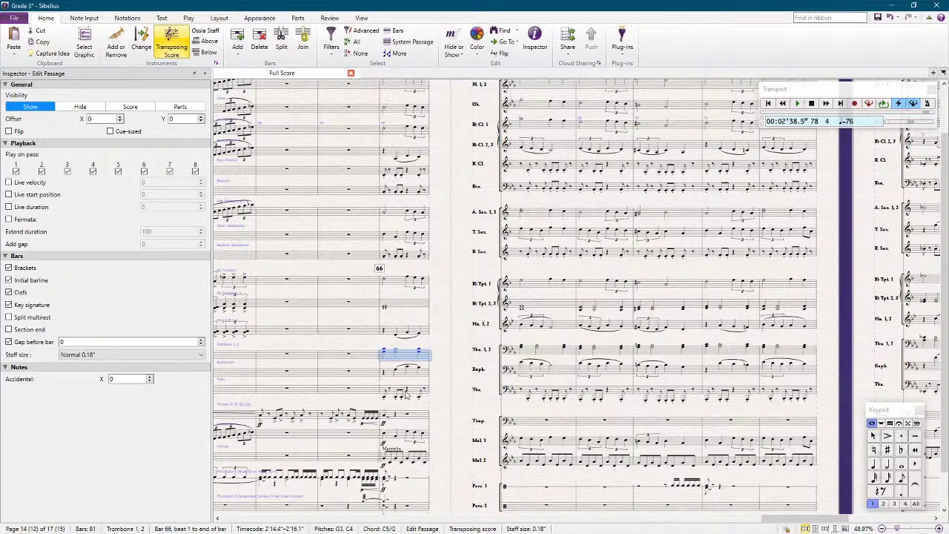
Step: Undo the whole-note chord changes in bars 66 and 67 of the Trumpet 2, 3 staff
key("ctrl+z")
key("ctrl+z")
key("ctrl+z")
key("ctrl+z")
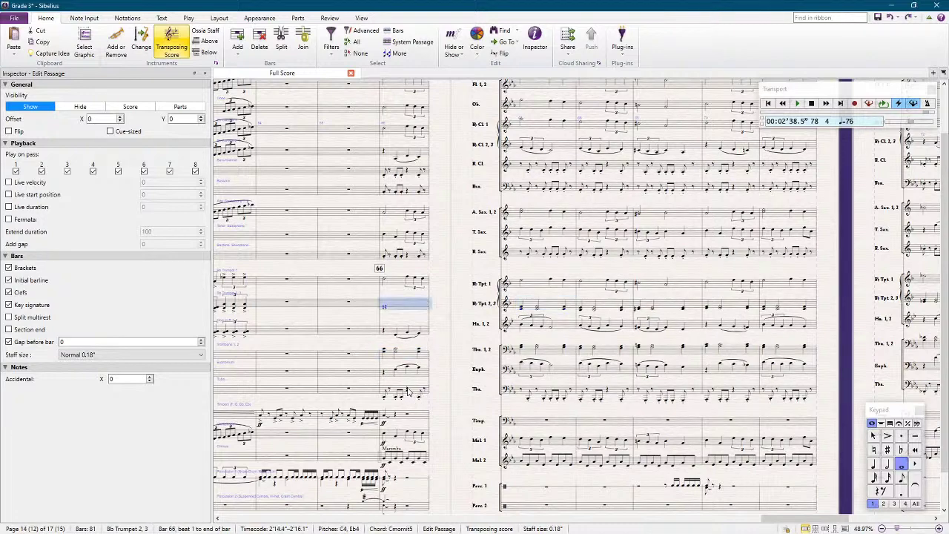
Step: Copy the tuba's bar 66 rhythm to Trombone 1, 2 and transpose it up into staccato chords of G3 and C4
scroll(401, 412, "up", 3)
scroll(401, 412, "up", 2)
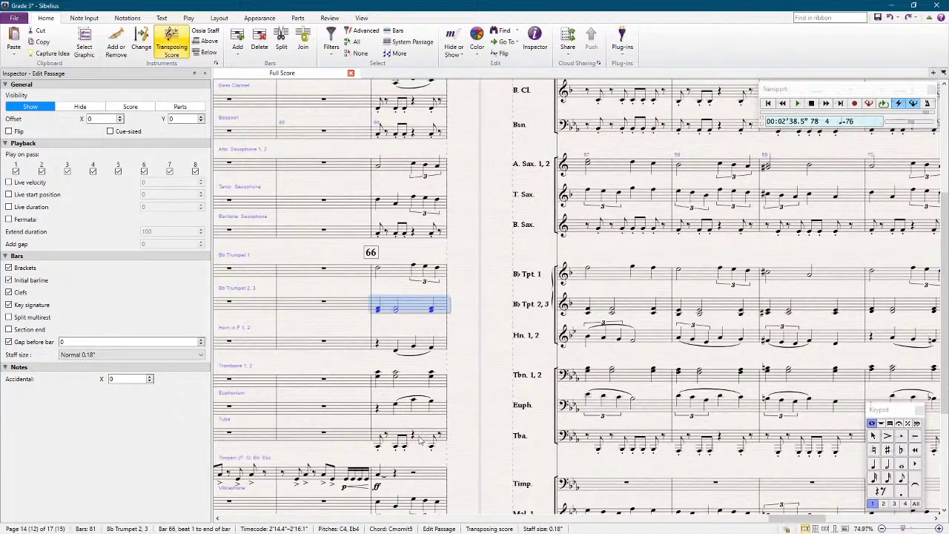
left_click(421, 440)
scroll(421, 441, "right", 2)
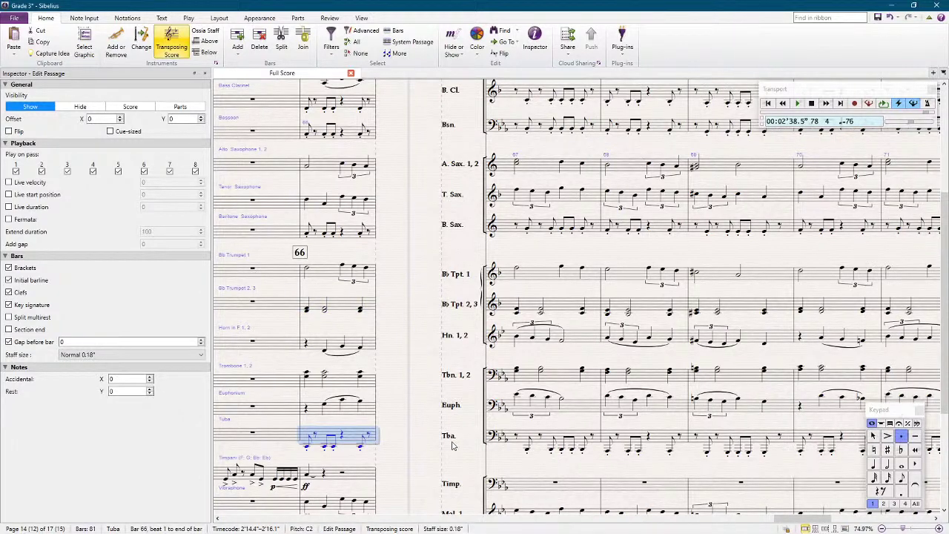
left_click(335, 378)
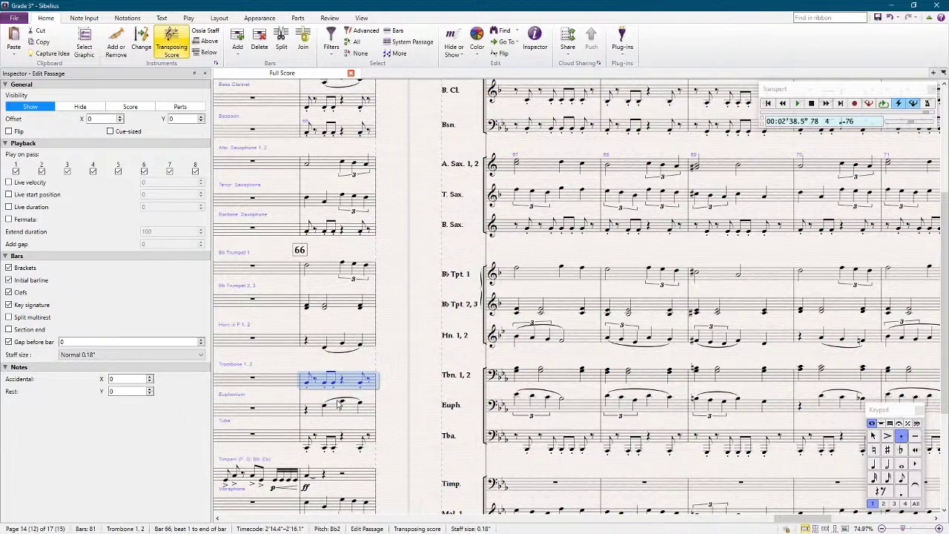
key("ctrl+Up")
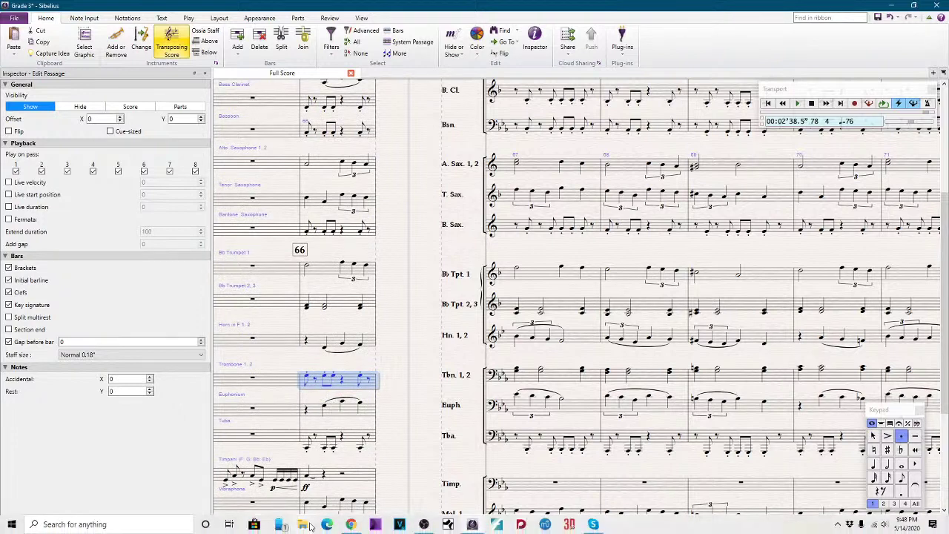
key("4")
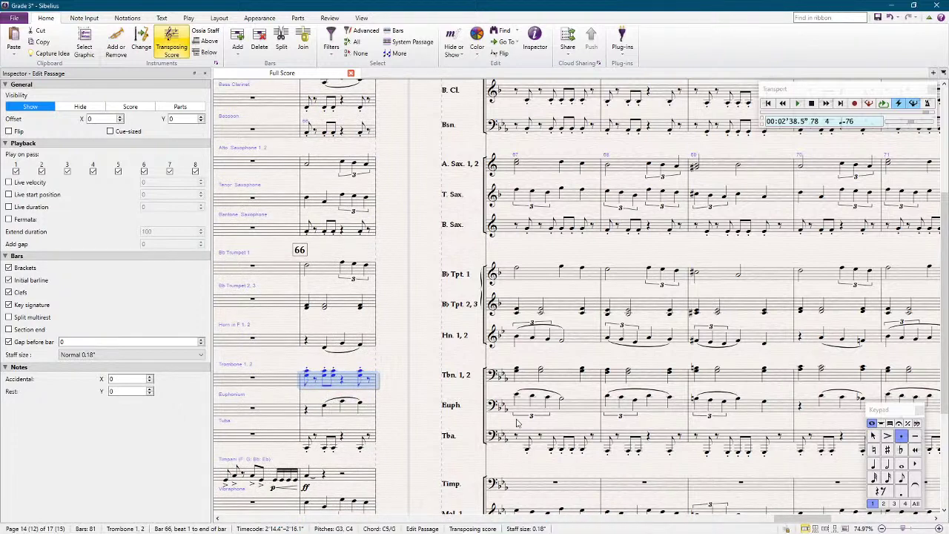
Step: Copy the tuba's bar 67 rhythm to Trombone 1, 2, raise it into chords, and repeat the pattern through bar 69
left_click(548, 438)
left_click(551, 378, "alt")
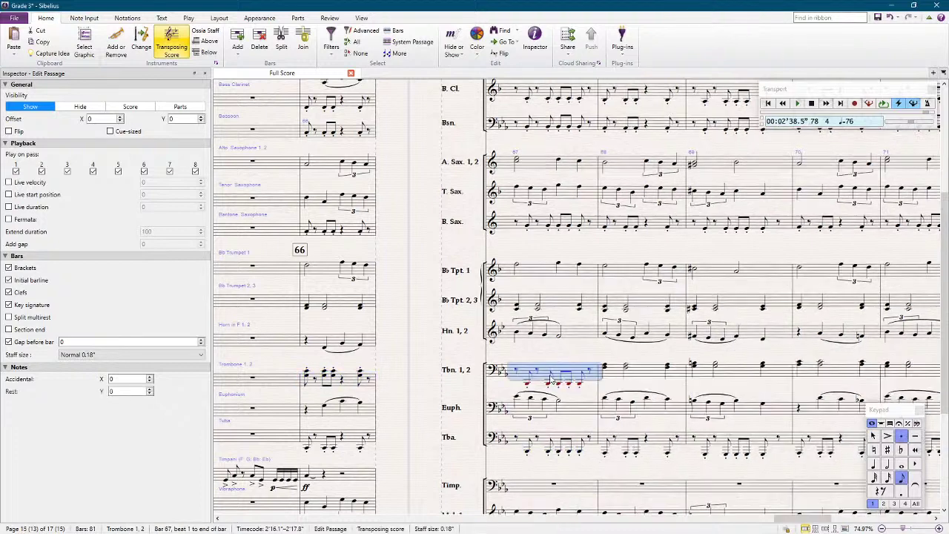
key("ctrl+Up")
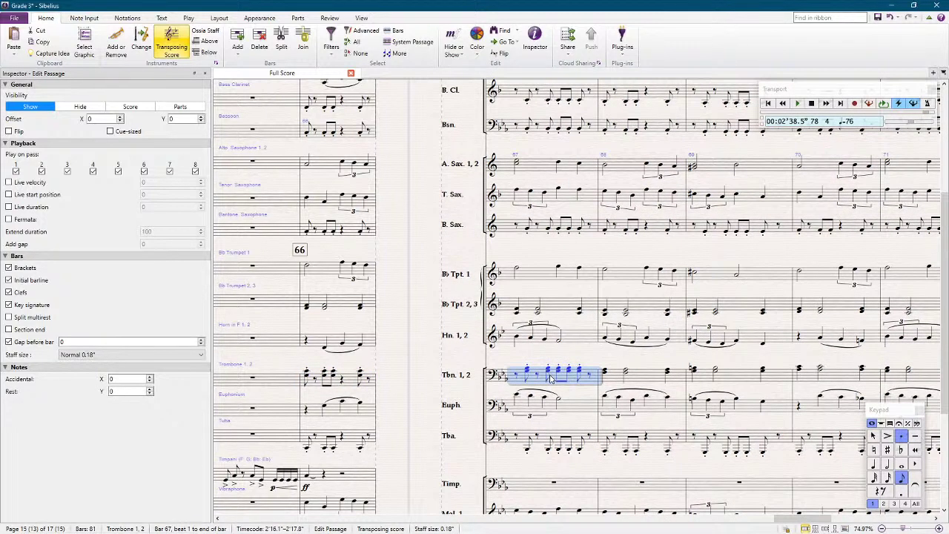
key("r")
key("r")
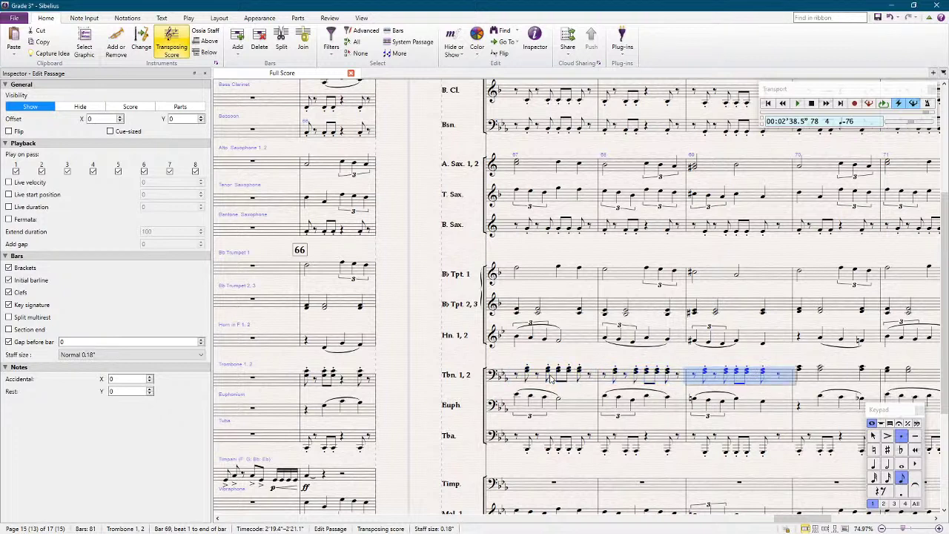
key("r")
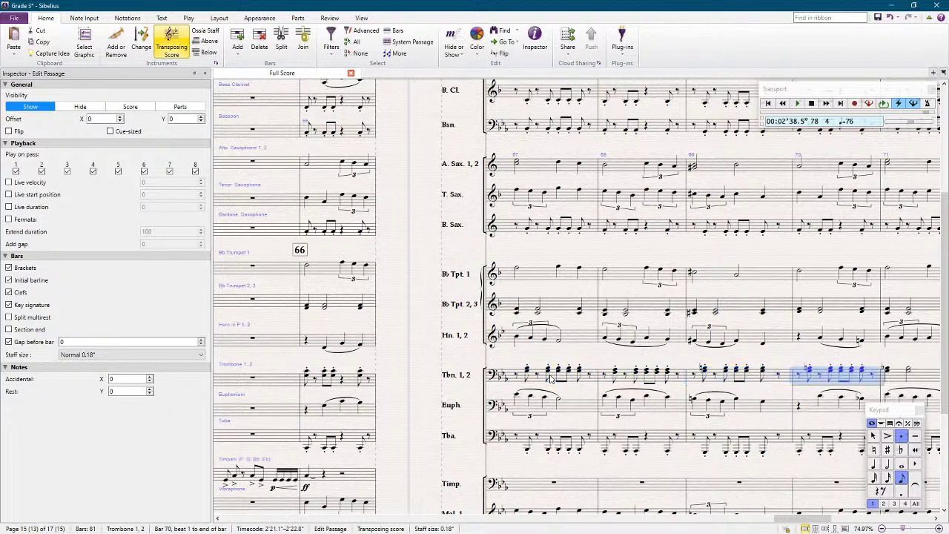
key("ctrl+z")
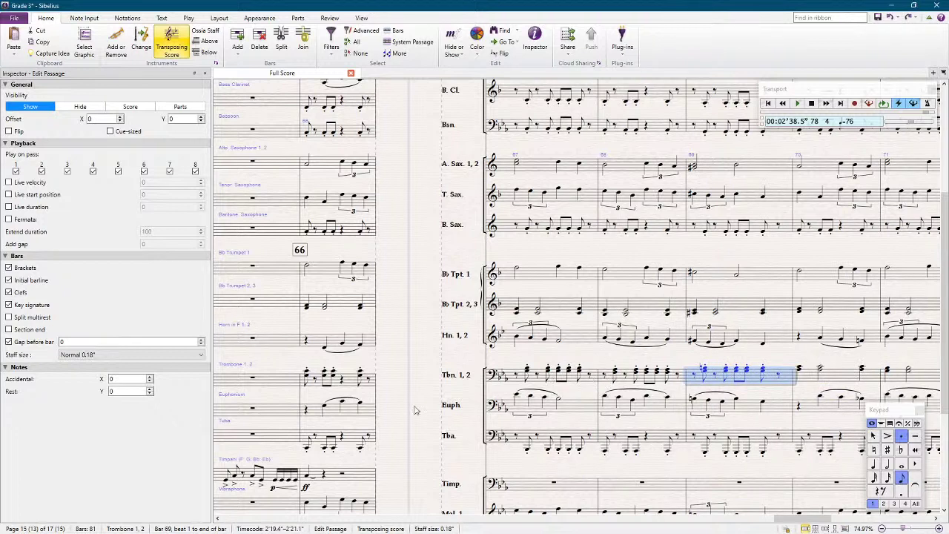
key("Escape")
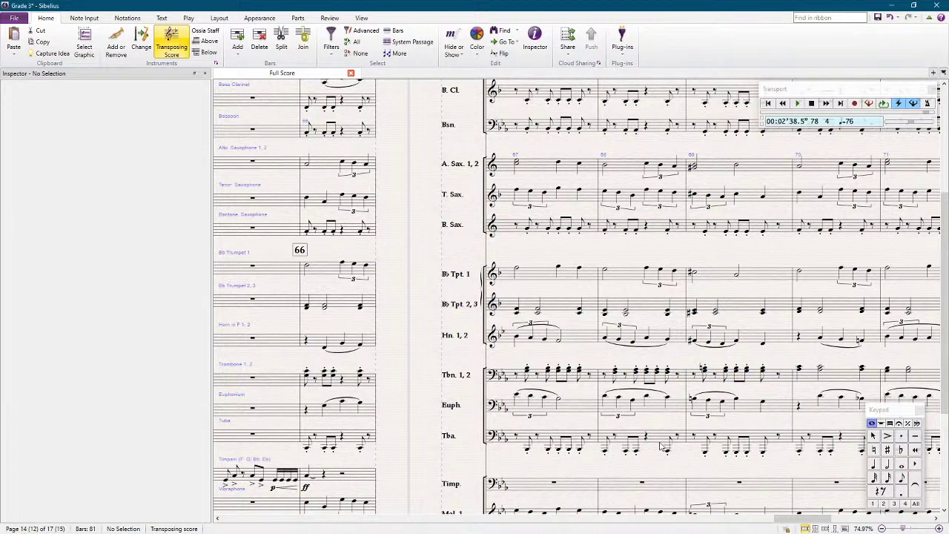
Step: Replace bar 68 of Trombone 1, 2 with the tuba's rhythm, raised by octaves into chords of F3 and Ab3
left_click(662, 446)
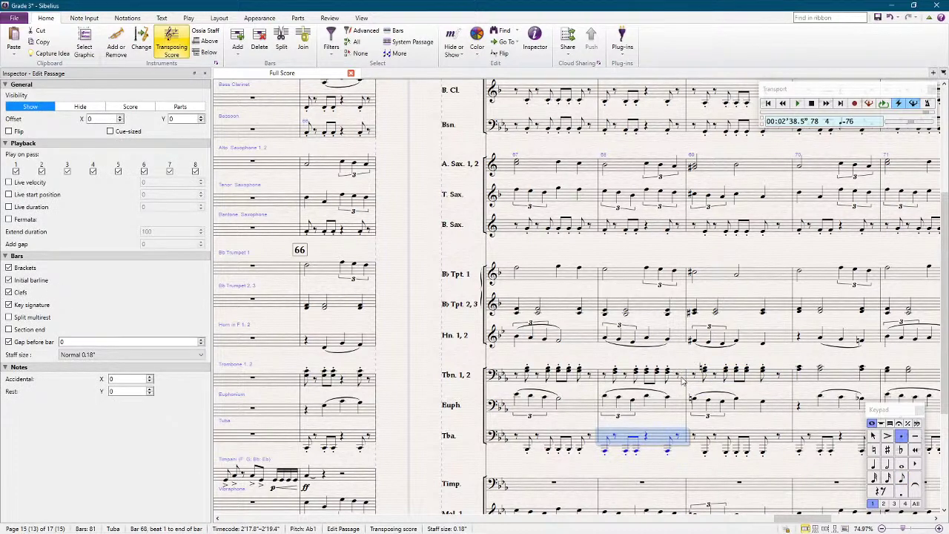
left_click(683, 381, "alt")
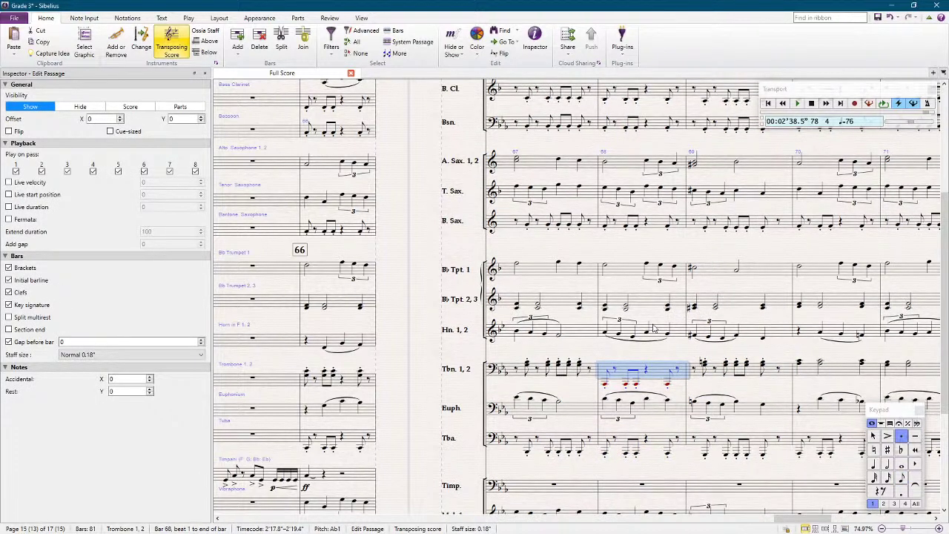
key("ctrl+Up")
key("ctrl+Up")
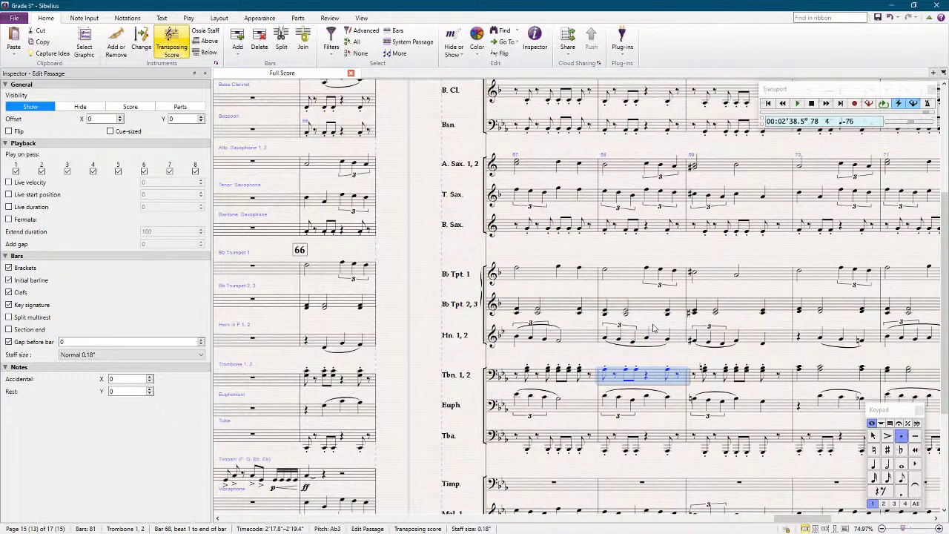
key("shift+3")
scroll(654, 328, "right", 3)
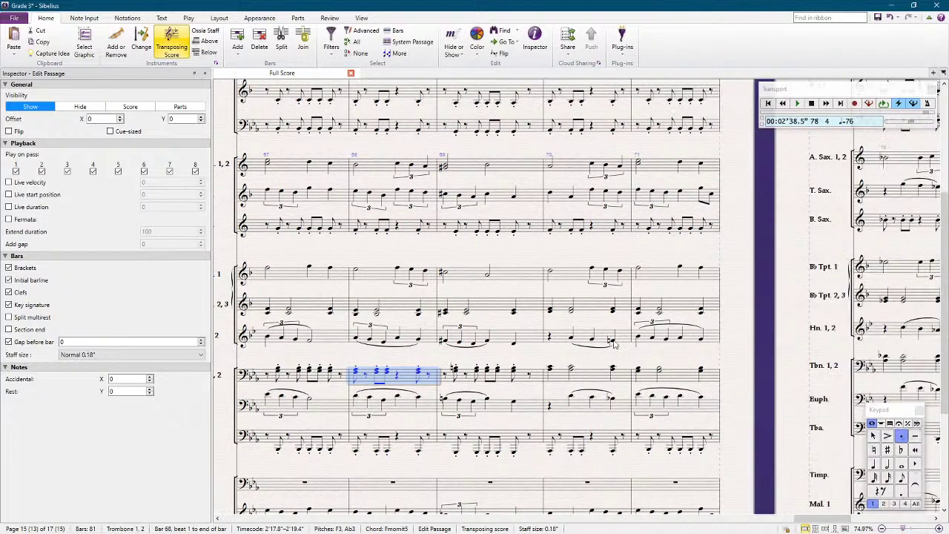
Step: Rewrite bar 70 of Trombone 1, 2 in the staccato rhythm of bar 68, using chords of Ab3 and C4
left_click(536, 379)
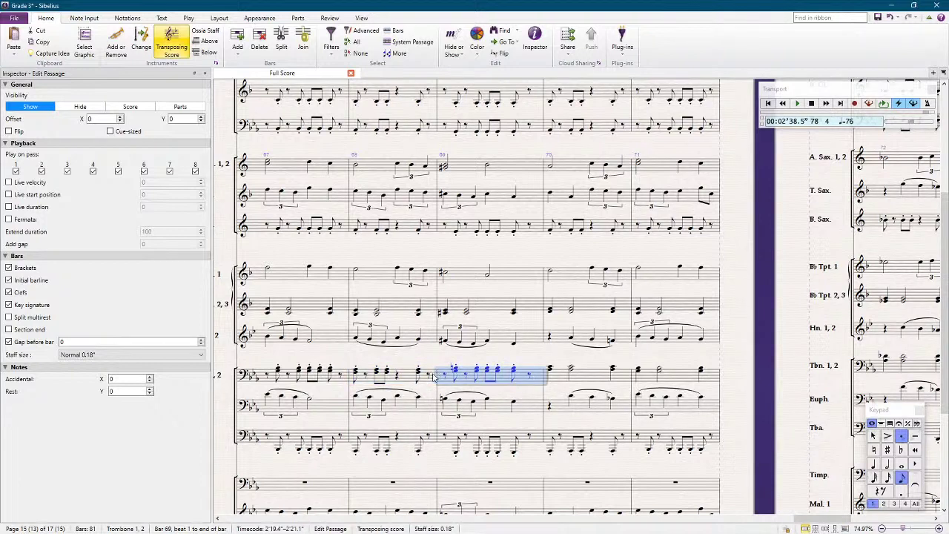
left_click(597, 376)
key("Up")
key("Up")
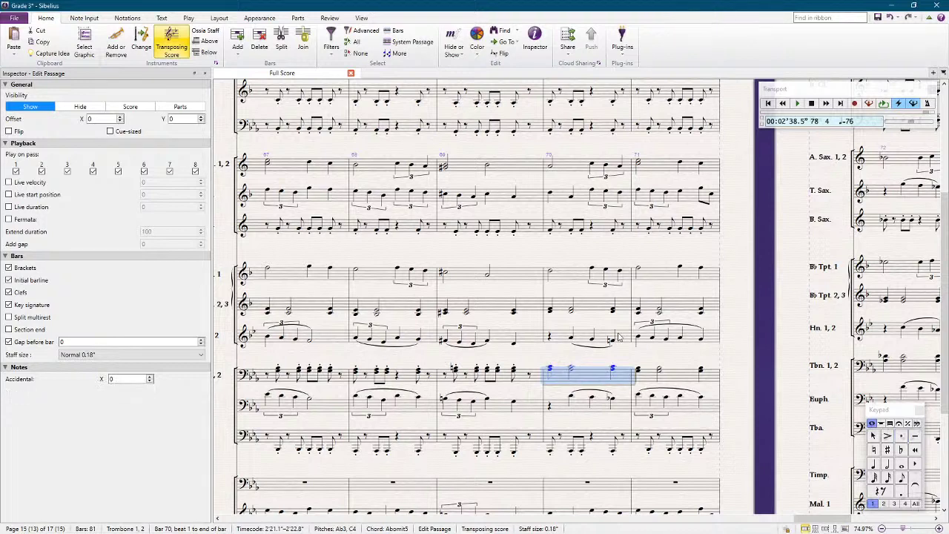
key("KP_Multiply")
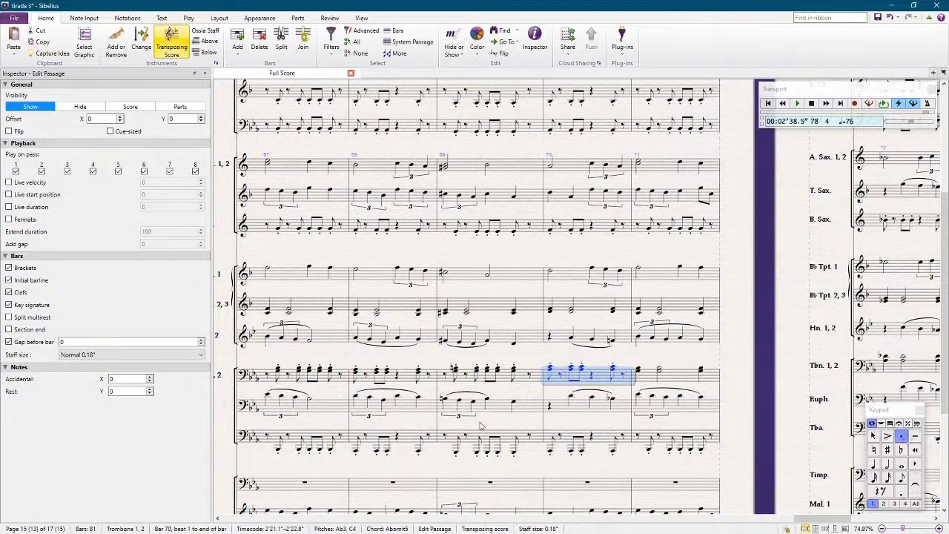
Step: Copy Trombone 1, 2 bar 69 to bar 71 and change the copied chords to use Bb3
left_click(506, 380)
left_click(689, 380)
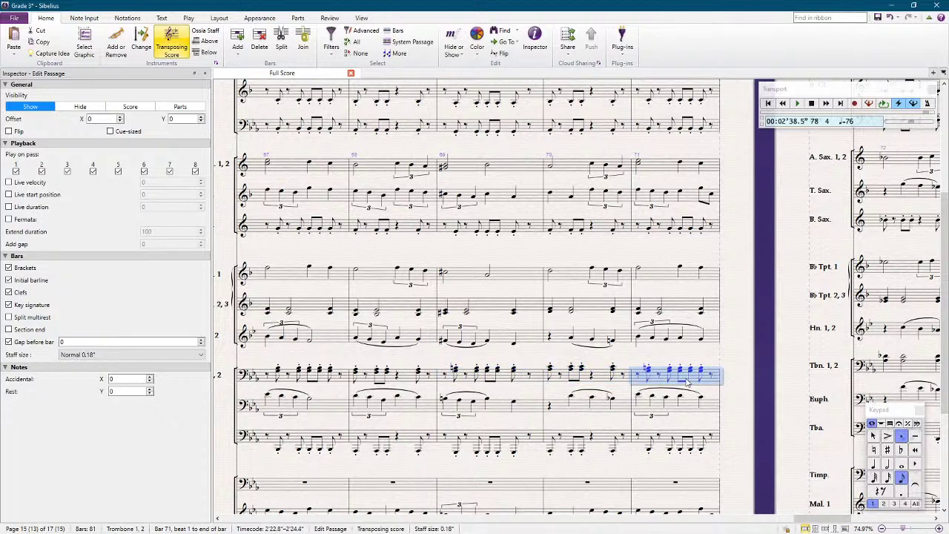
left_click(649, 370)
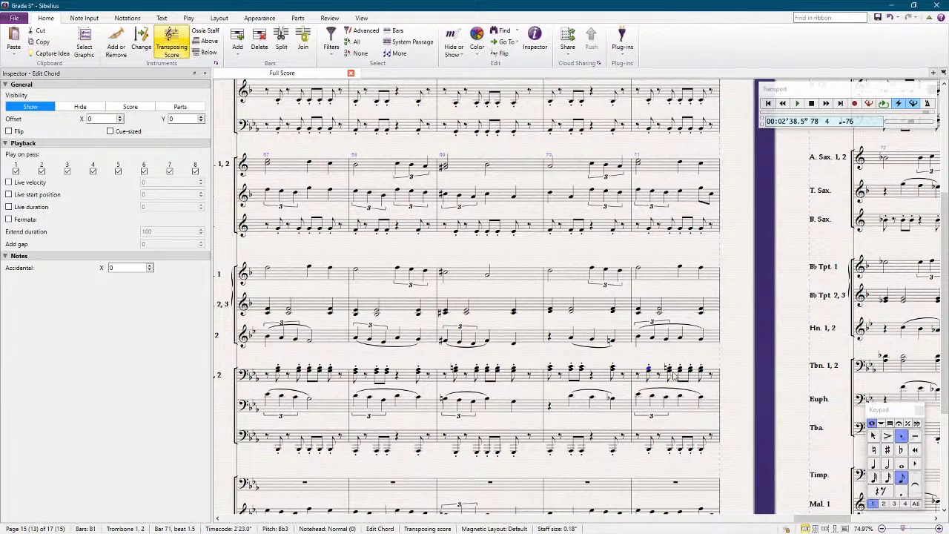
left_click(682, 370)
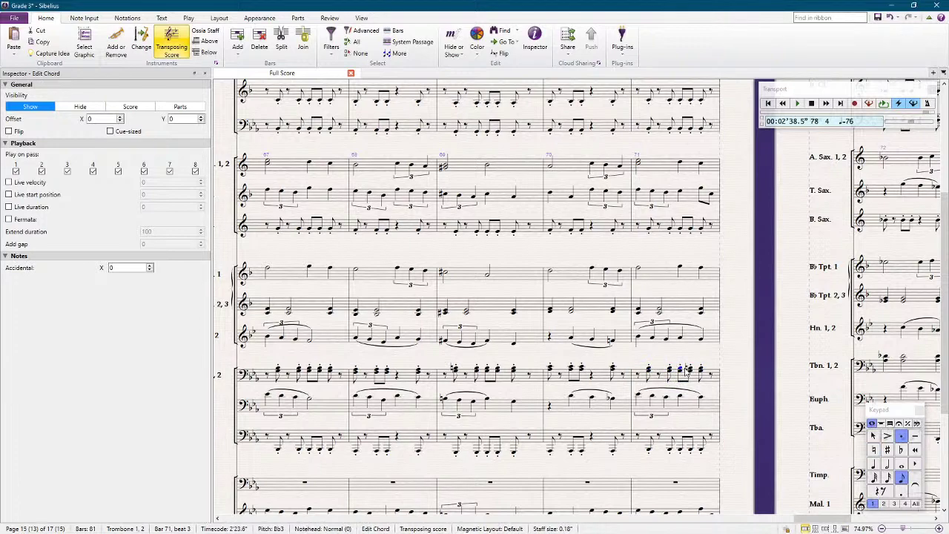
left_click(700, 369)
Step: Copy Trombone 1, 2 bar 70 to bar 72 and change the upper notes of its chords to Db4
left_click_drag(738, 354, 483, 308)
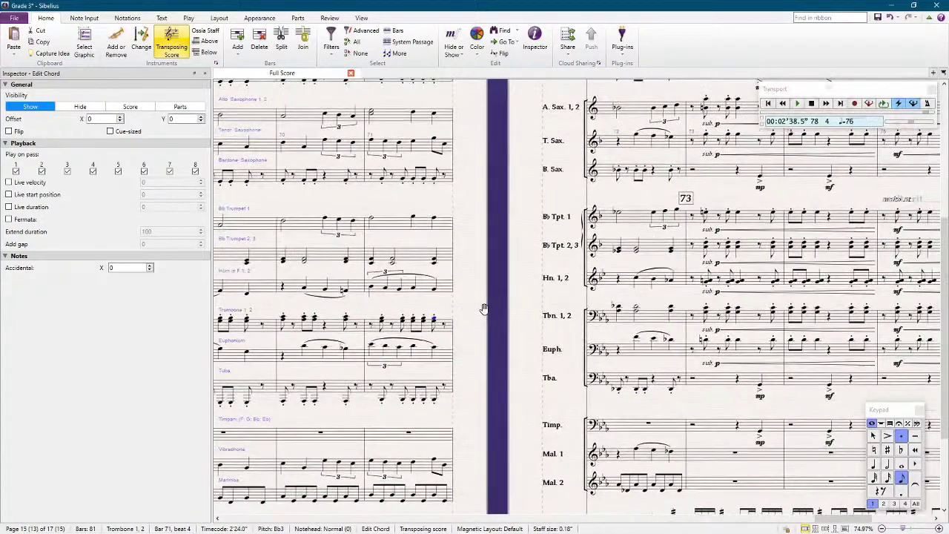
left_click(338, 323)
left_click(654, 315)
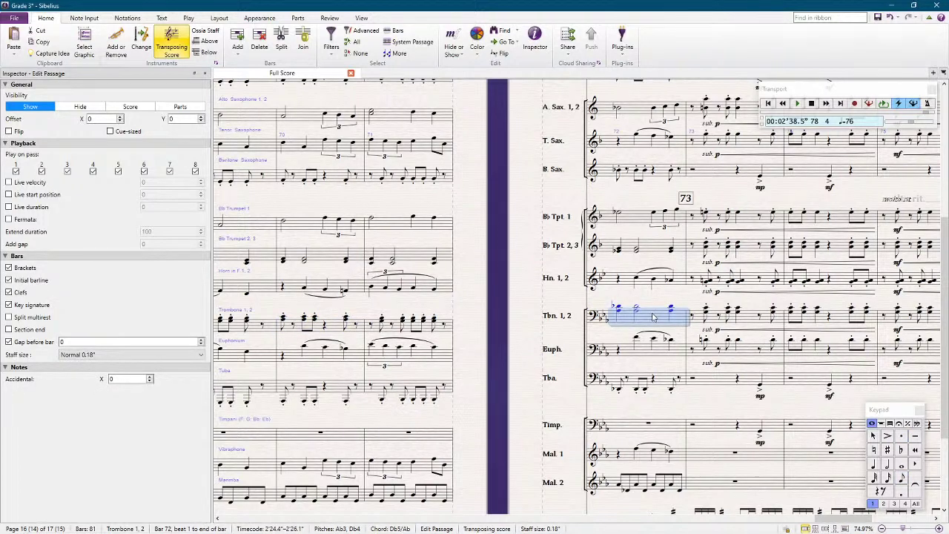
left_click(617, 309)
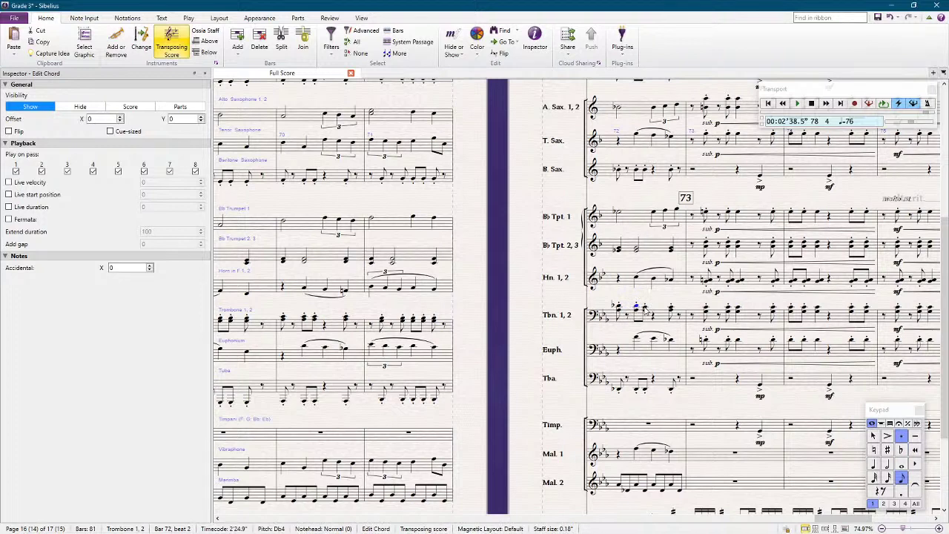
left_click(644, 307)
left_click(671, 307)
Step: Replace the rhythm in bars 66 to 72 of Trumpet 2, 3 with one whole-note chord per bar, keeping each bar's harmony
scroll(617, 378, "left", 2)
scroll(617, 378, "left", 8)
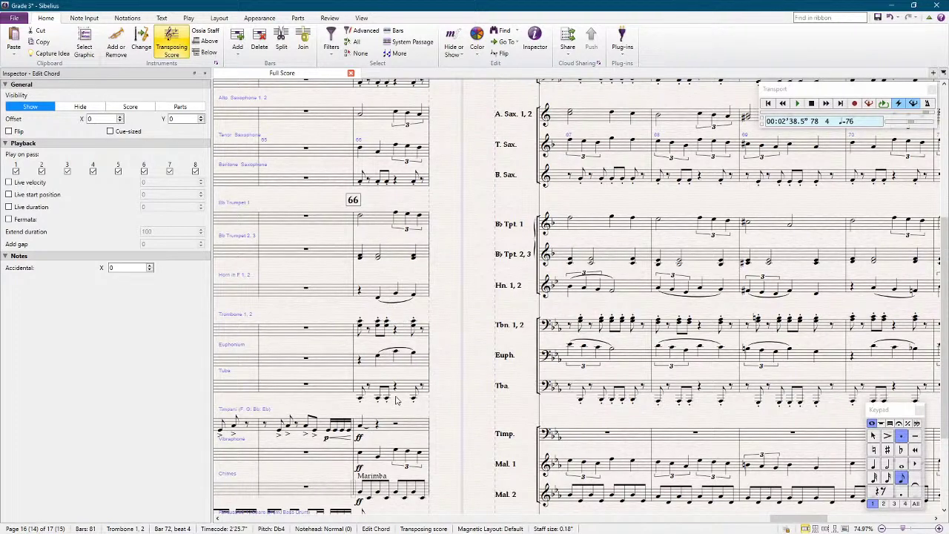
left_click(393, 253)
left_click(609, 259, "alt")
left_click(695, 260, "alt")
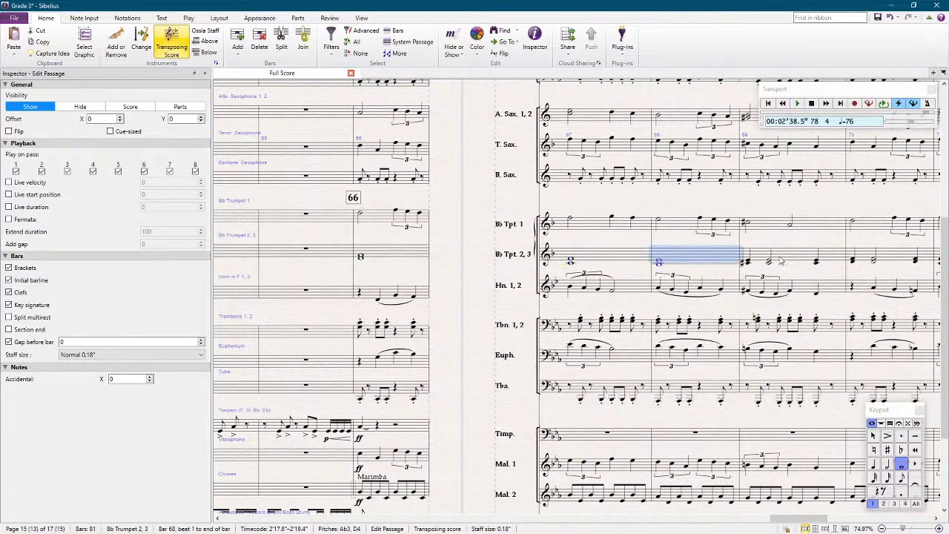
left_click(783, 260, "alt")
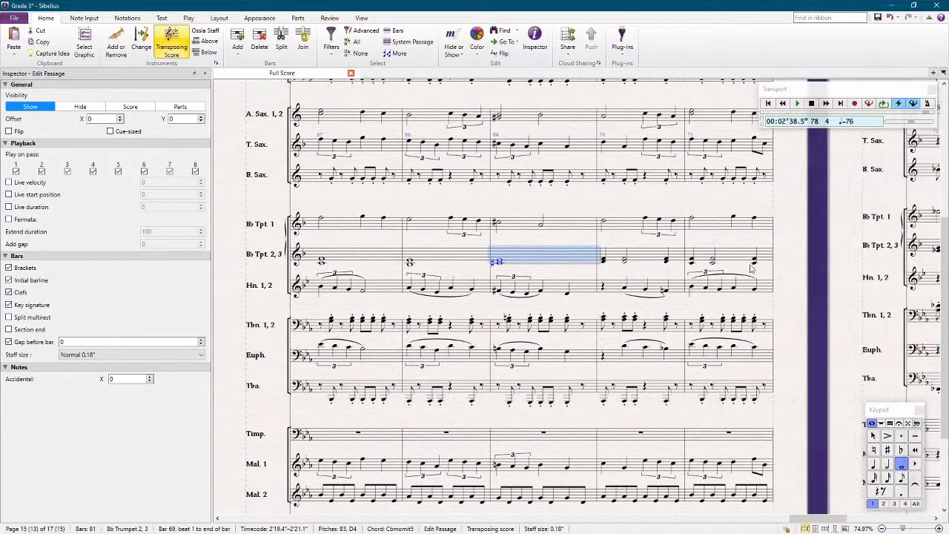
left_click(499, 257, "alt")
left_click(585, 256, "alt")
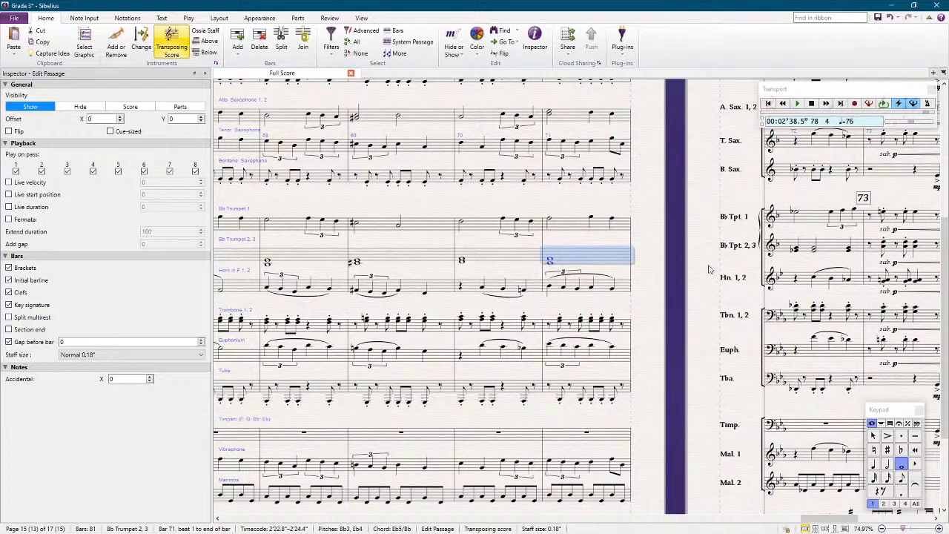
left_click(831, 254, "alt")
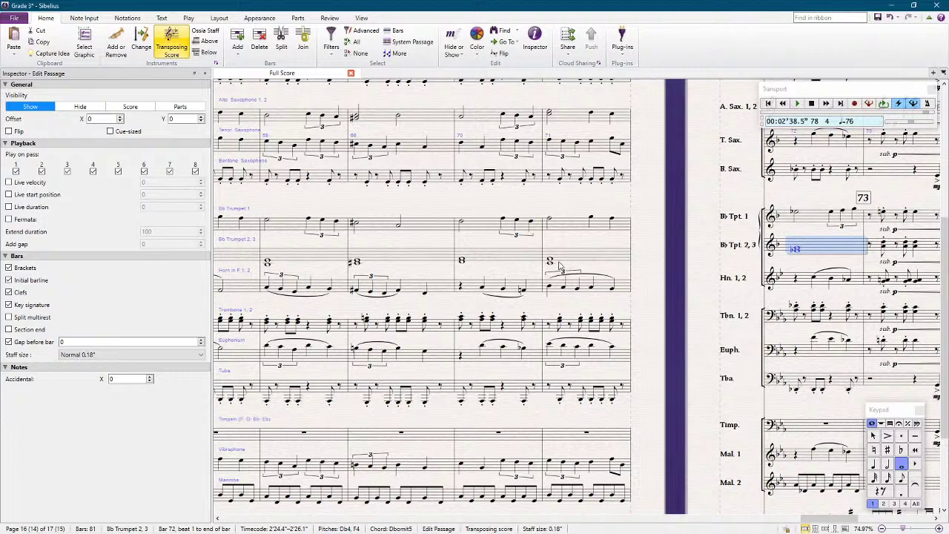
Step: Shorten the bar 66 chord in Trumpet 2, 3 to a half note and copy Trumpet 1's quarter-note triplet into beat 3
scroll(558, 267, "left", 5)
scroll(547, 275, "left", 2)
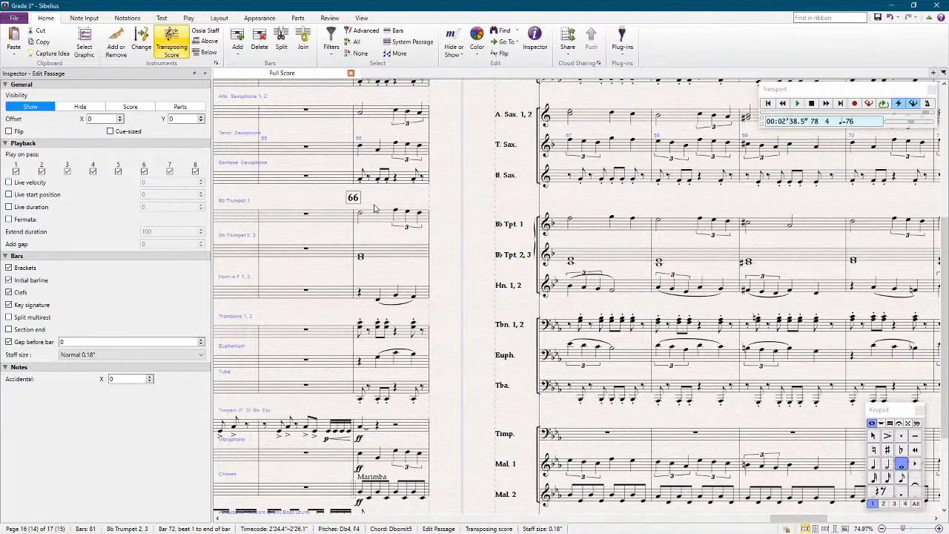
left_click(399, 257)
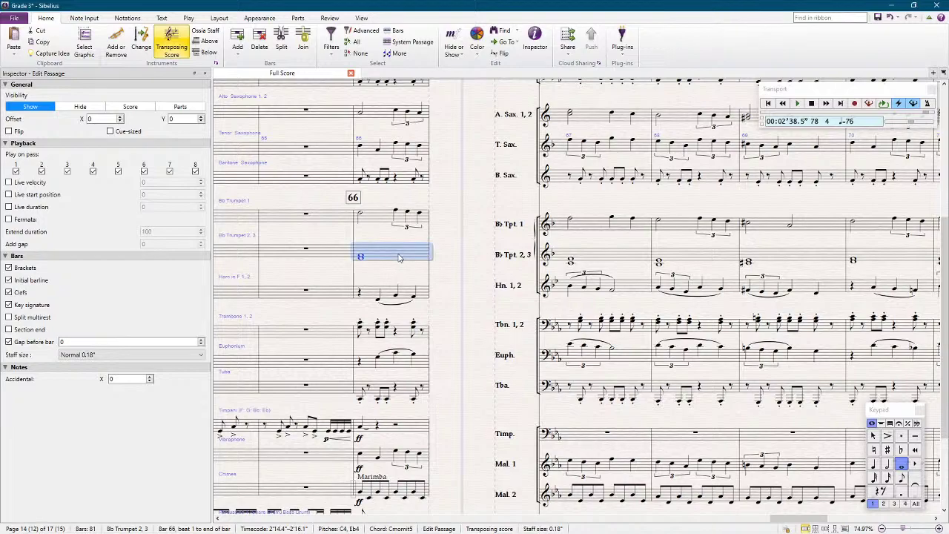
scroll(399, 258, "down", 2)
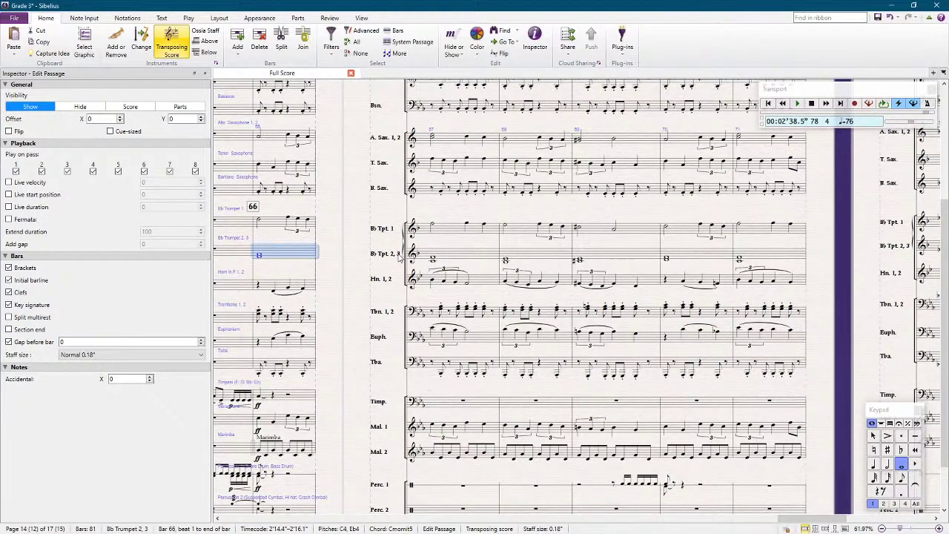
scroll(396, 242, "up", 4)
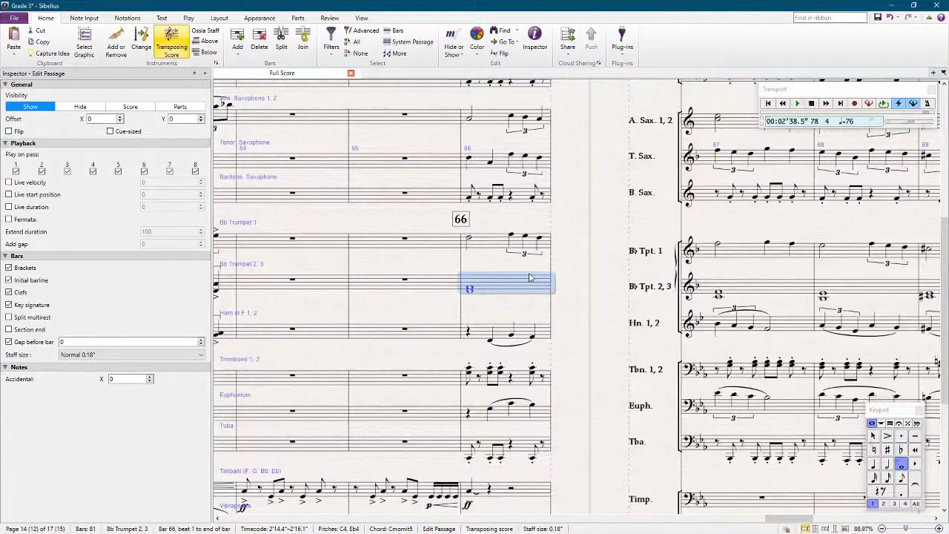
left_click(462, 293)
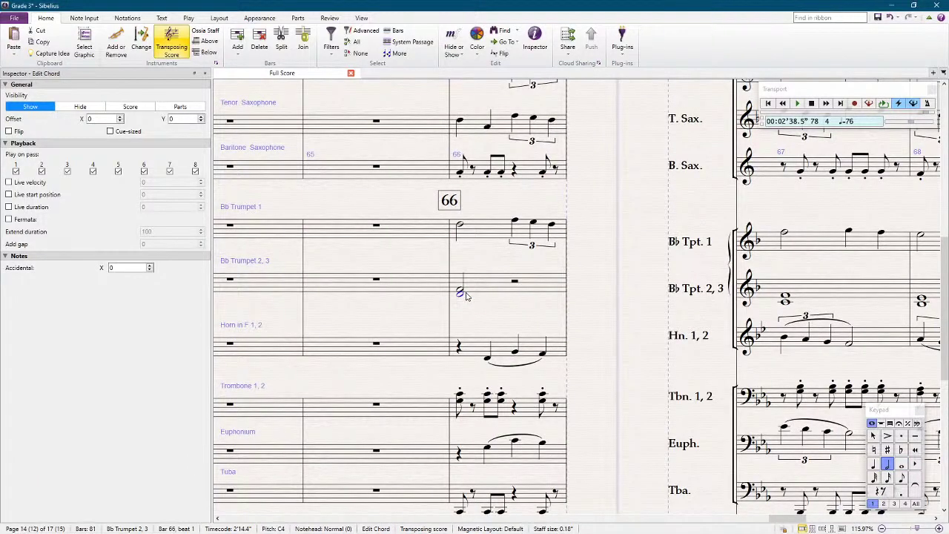
left_click(516, 227)
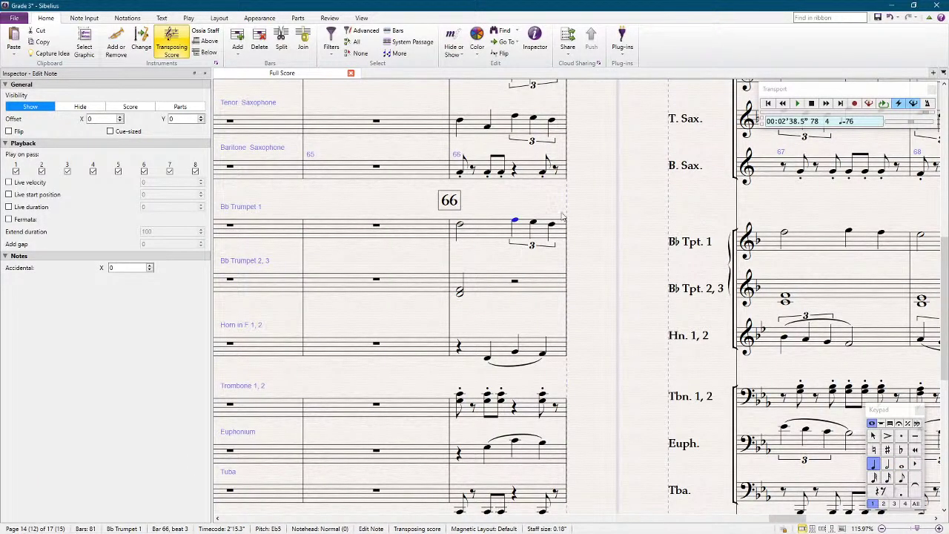
left_click(519, 282, "alt")
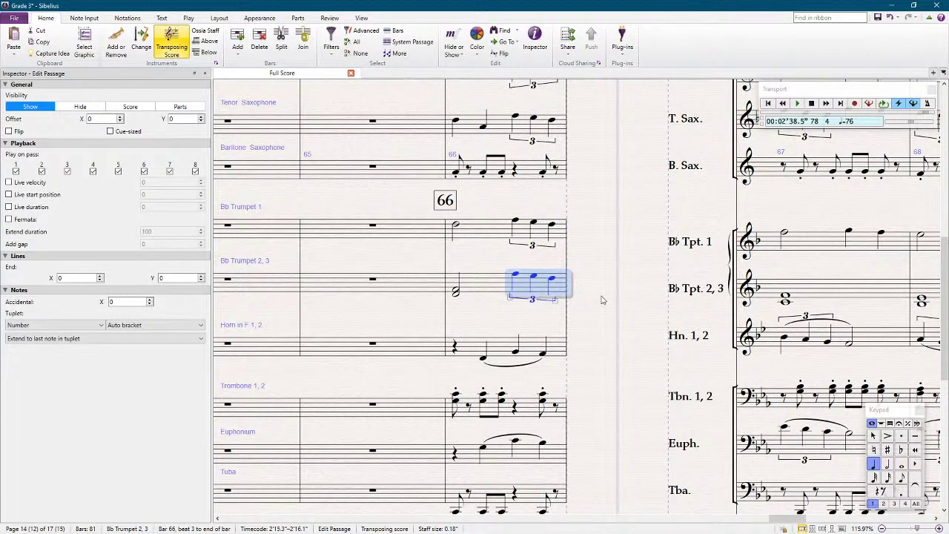
Step: Change the copied triplet in bar 66 of Trumpet 2, 3 to three repeated chords of C4 and Eb4
left_click_drag(533, 276, 534, 295)
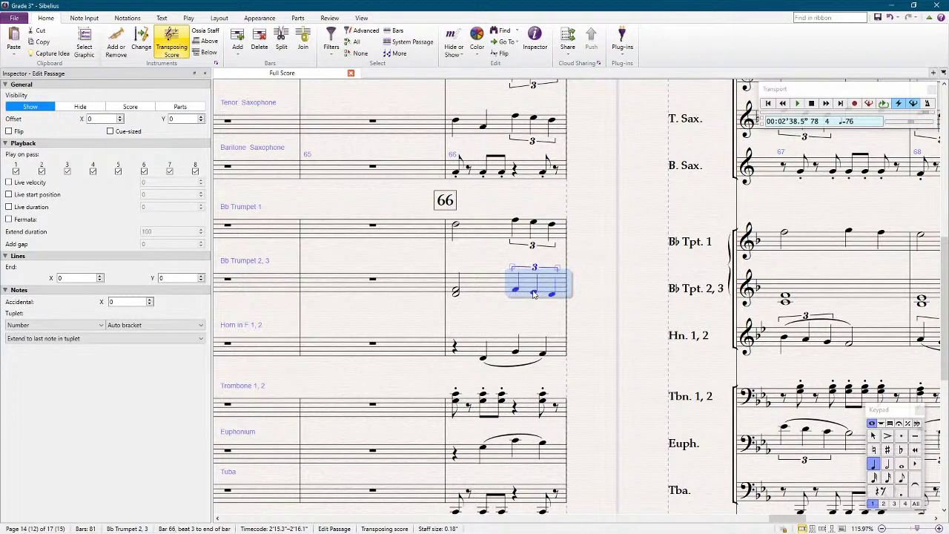
left_click(549, 293)
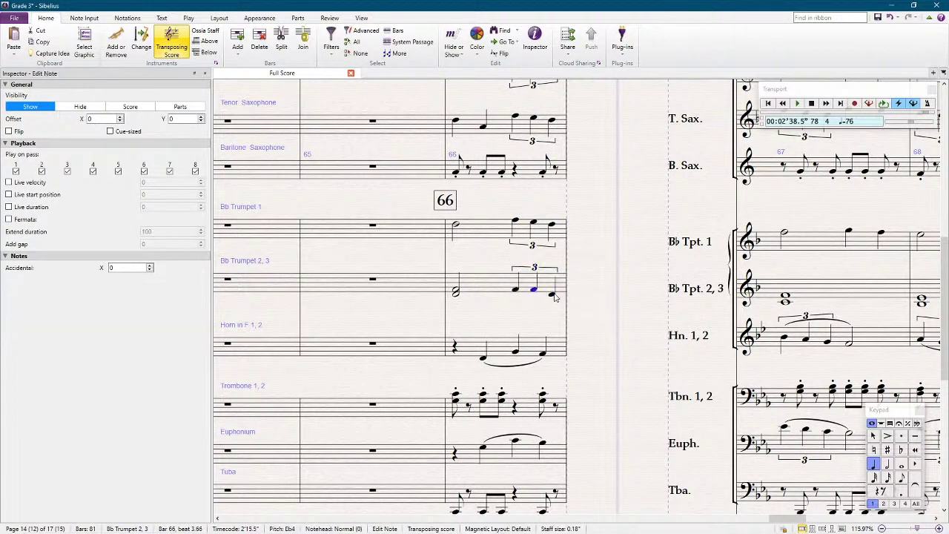
left_click(514, 290, "shift")
key("3")
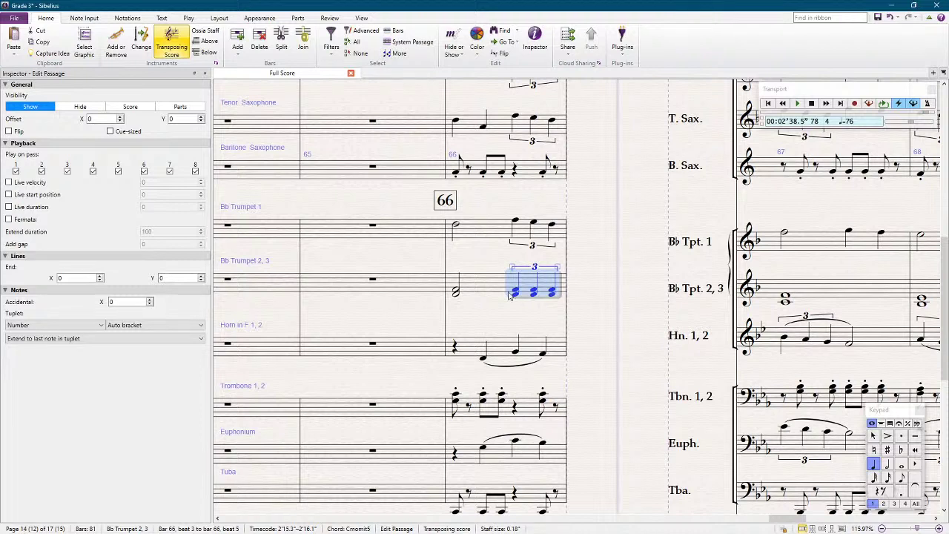
key("ctrl+Right")
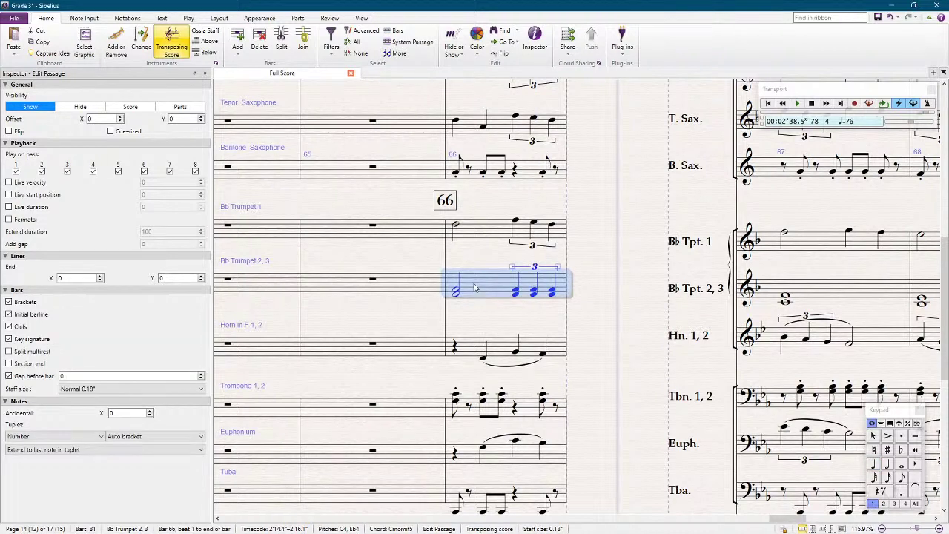
Step: Copy Trumpet 2, 3 bar 66 to bar 67 and change the lower notes of its chords to Bb3
left_click(784, 302)
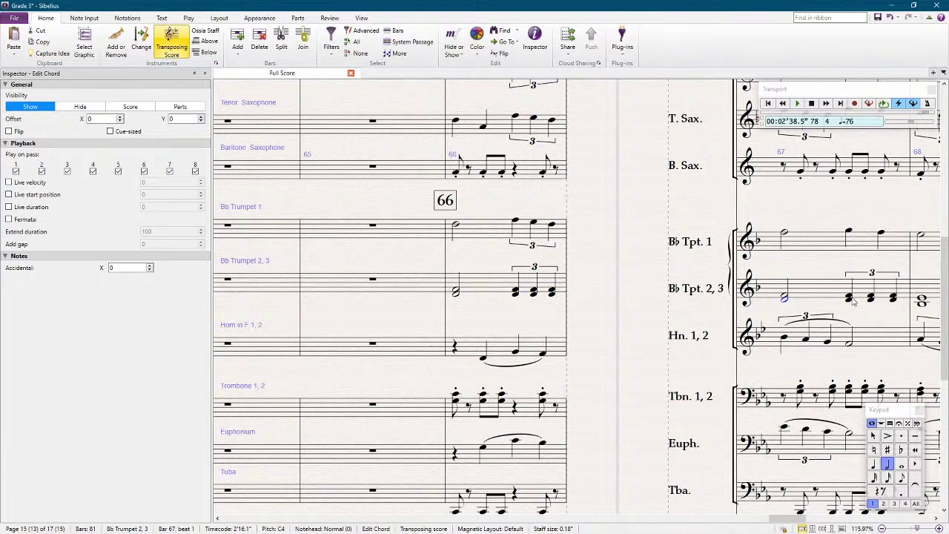
key("ctrl+z")
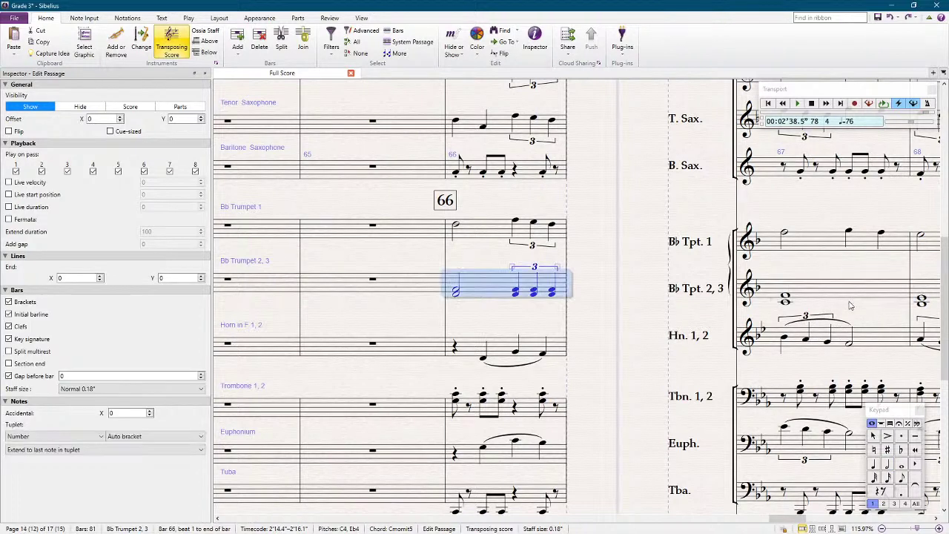
left_click(784, 299, "alt")
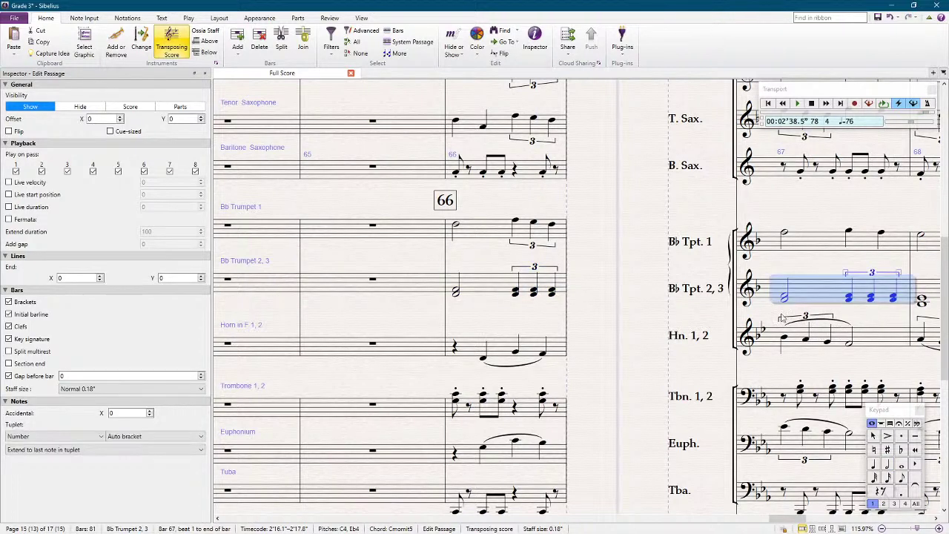
left_click(849, 301)
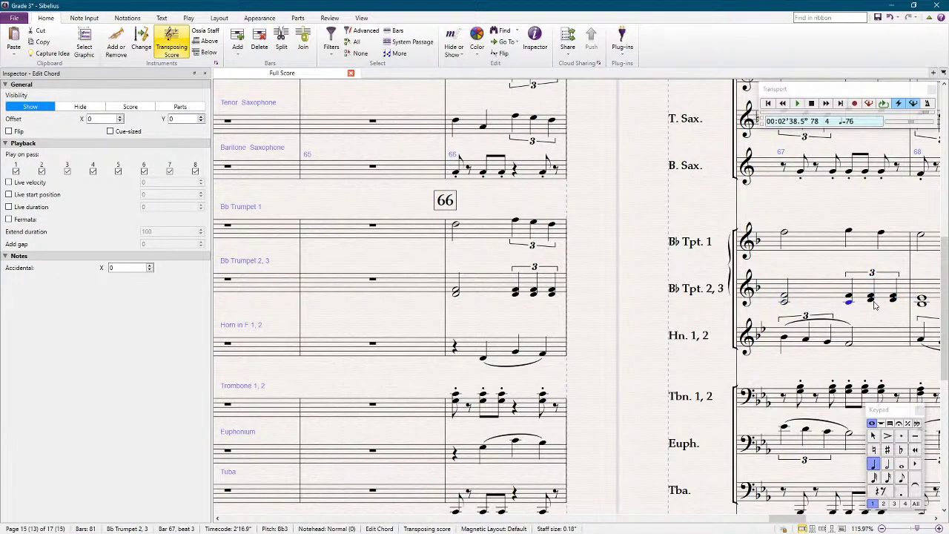
left_click(874, 303)
left_click(893, 306)
scroll(893, 317, "right", 5)
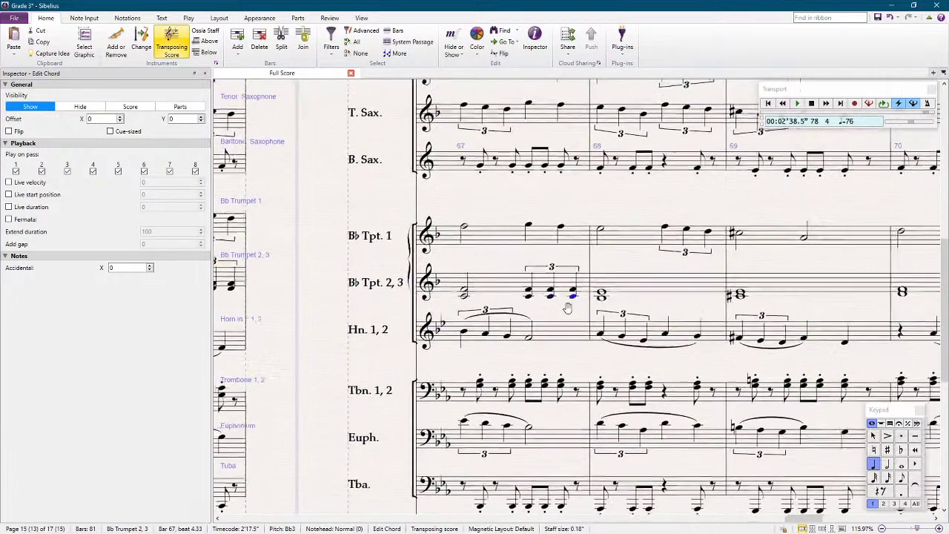
Step: Repeat Trumpet 2, 3 bar 67 in bar 68 and lower its chords to Ab3 and D4
left_click(488, 282)
key("r")
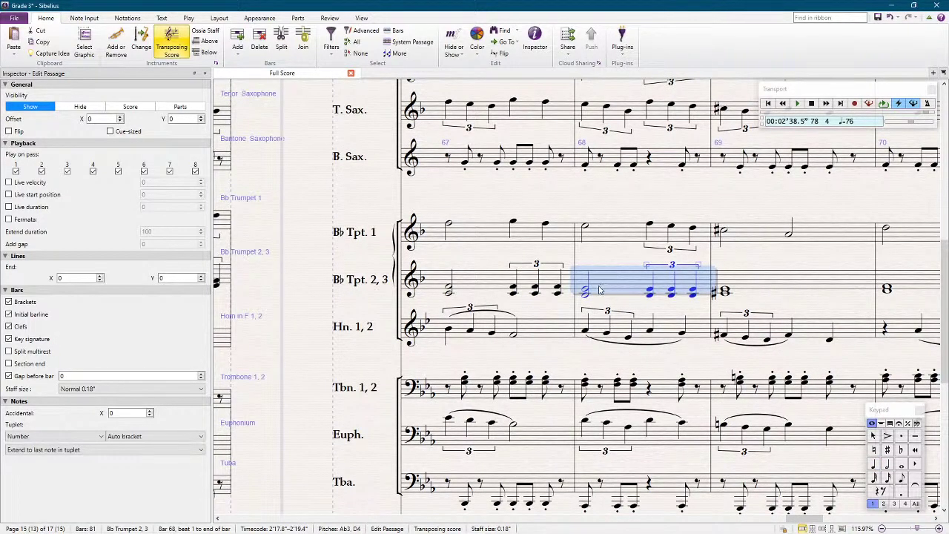
left_click(744, 258)
Step: Move the playback line to bar 66 and examine the full band scoring of bars 66 to 71
scroll(740, 267, "down", 3)
scroll(737, 269, "down", 3)
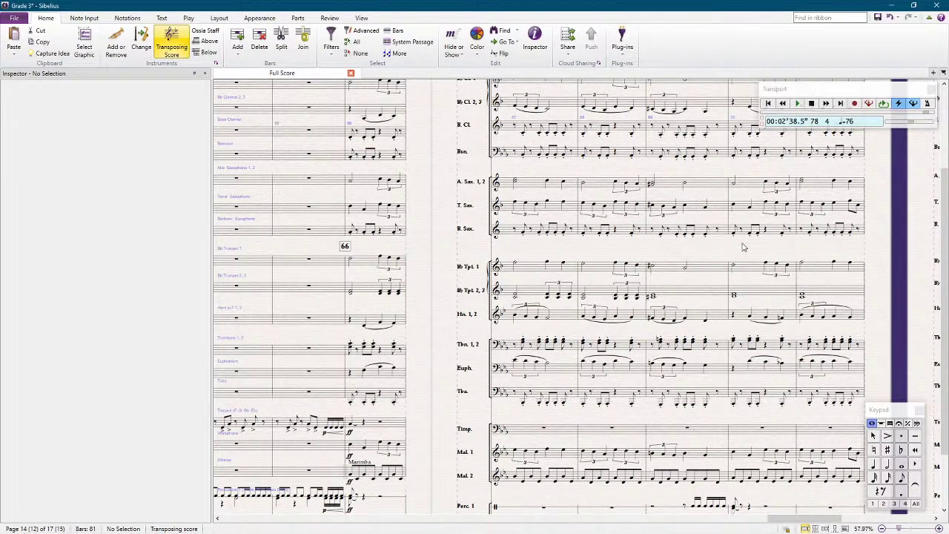
scroll(516, 333, "up", 1)
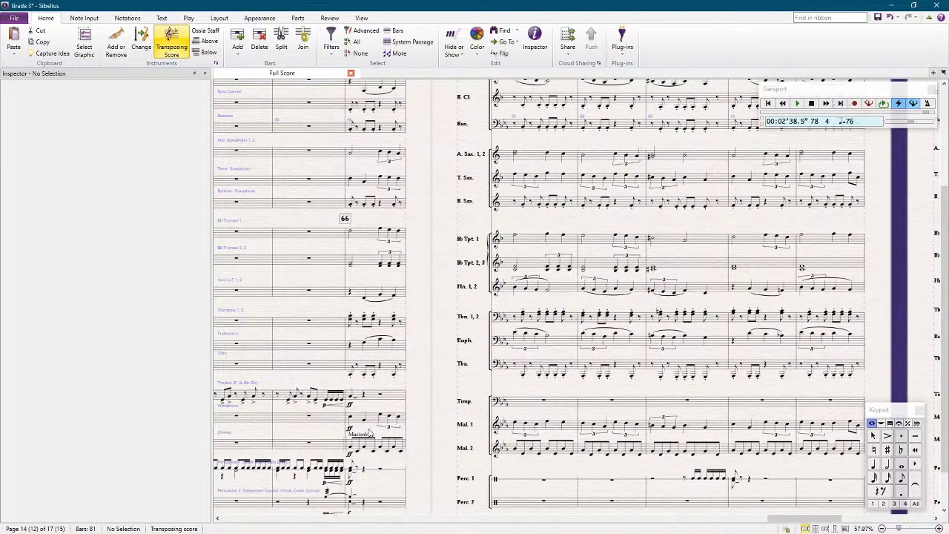
scroll(375, 445, "down", 2)
left_click(393, 504)
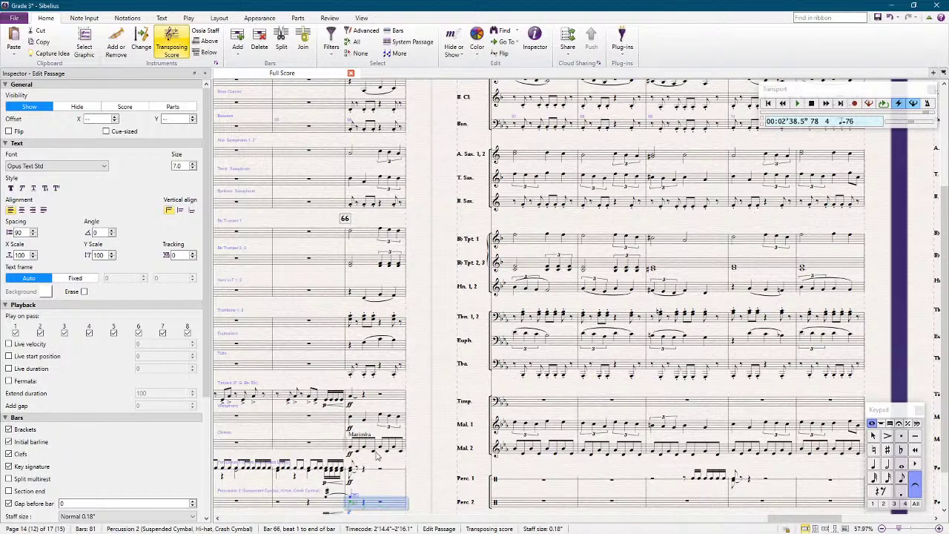
key("y")
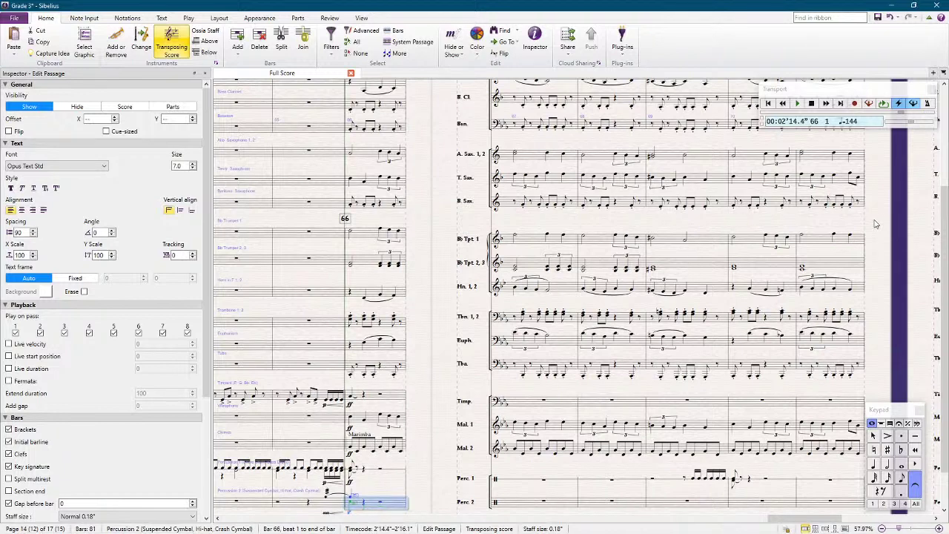
left_click_drag(436, 190, 415, 304)
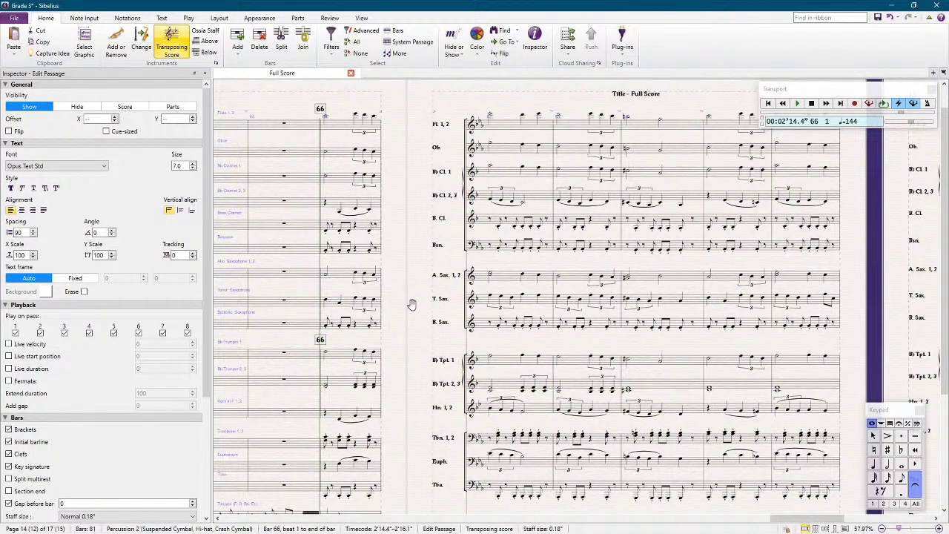
left_click_drag(412, 305, 352, 184)
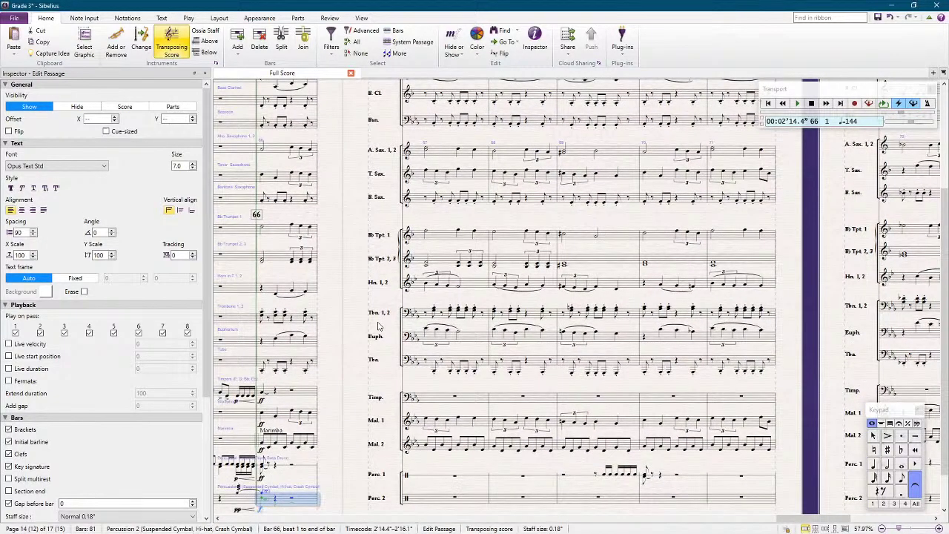
scroll(379, 327, "up", 2)
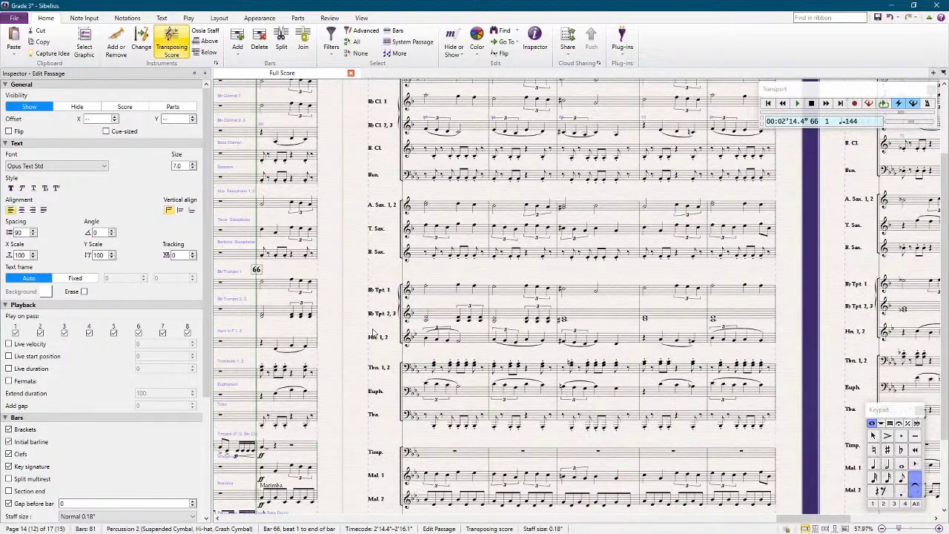
scroll(374, 349, "up", 2)
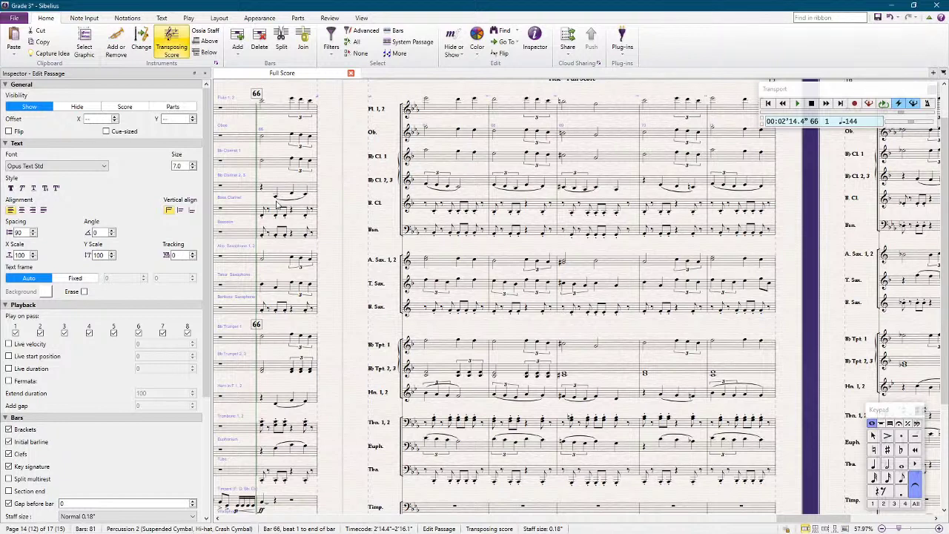
Step: Copy bars 66 to 72 of Clarinet 1 onto Clarinet 2, 3 and transpose the copy down an octave
left_click(279, 164)
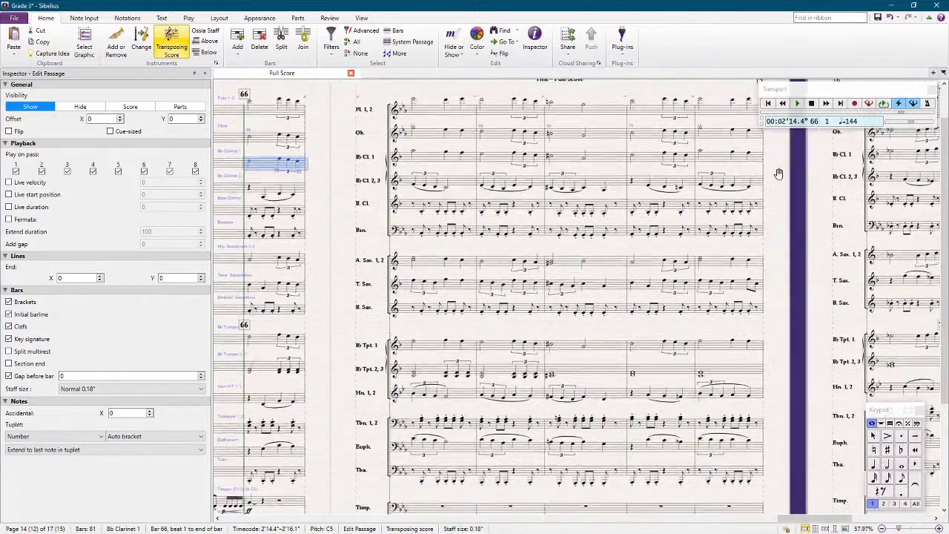
left_click_drag(779, 174, 661, 190)
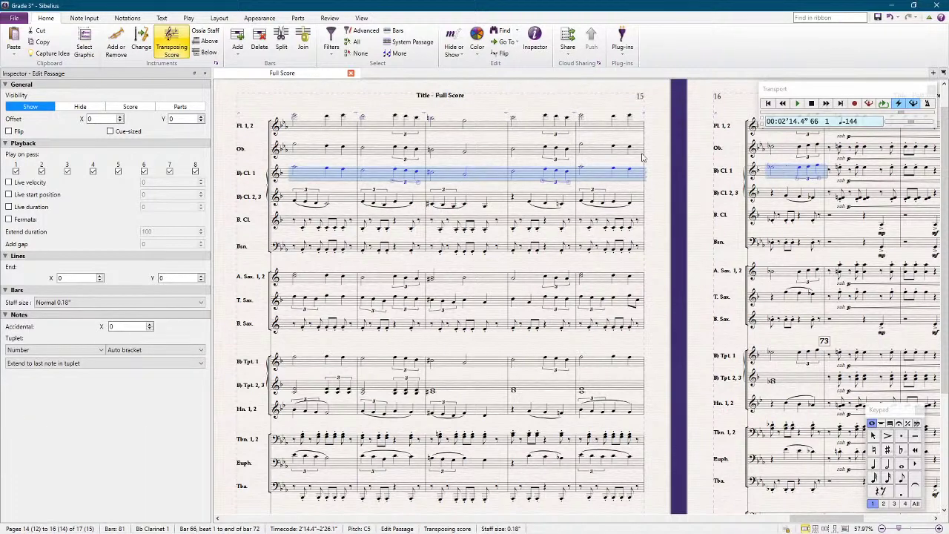
key("alt+Down")
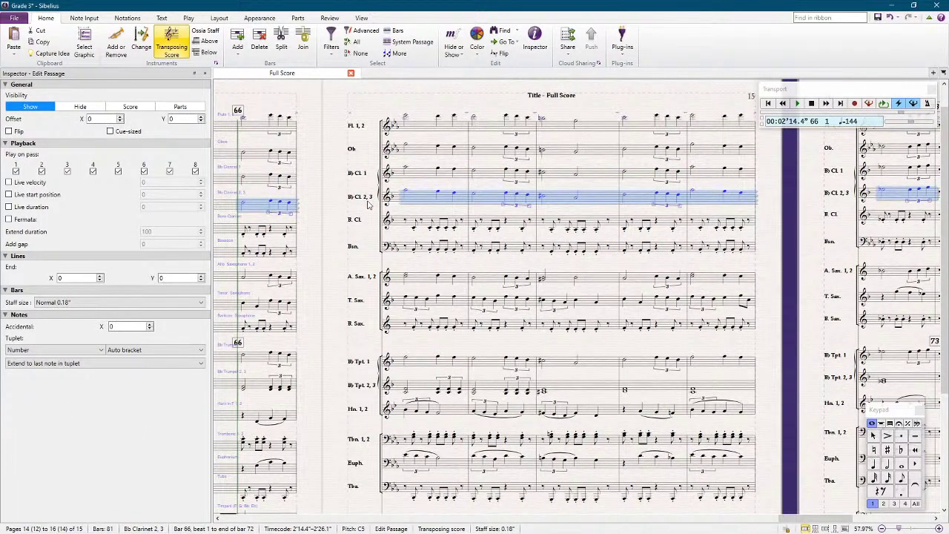
key("ctrl+Down")
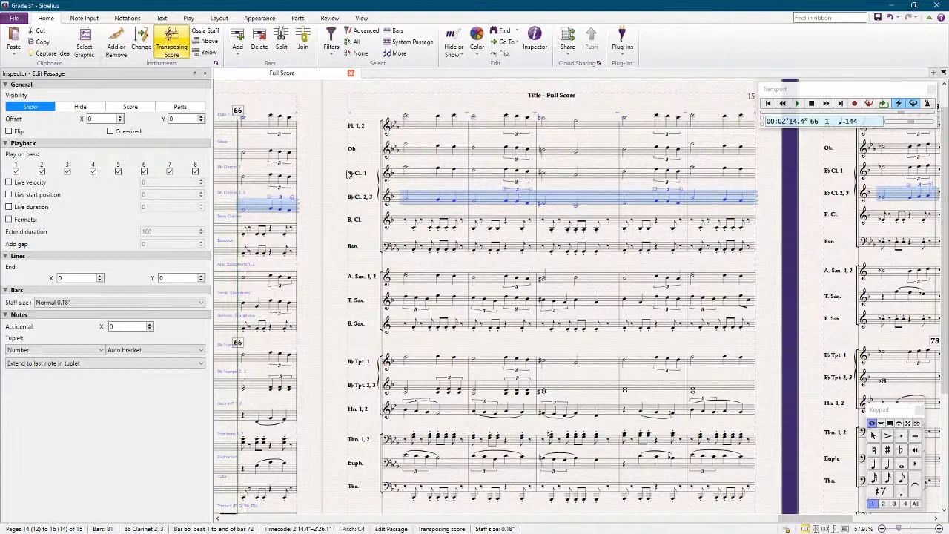
key("Escape")
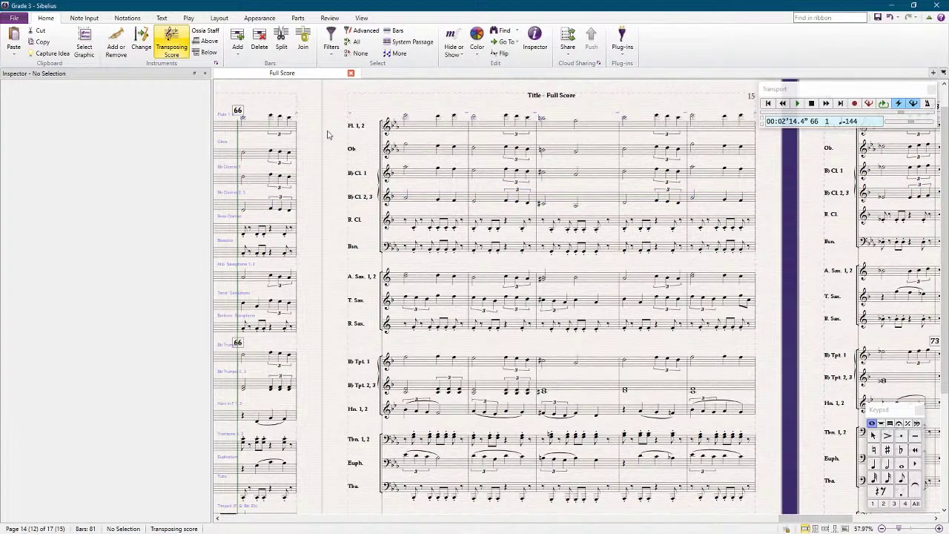
Step: Select bar 66 of Flute 1, 2 and review the full band writing through bar 73
scroll(329, 136, "down", 1)
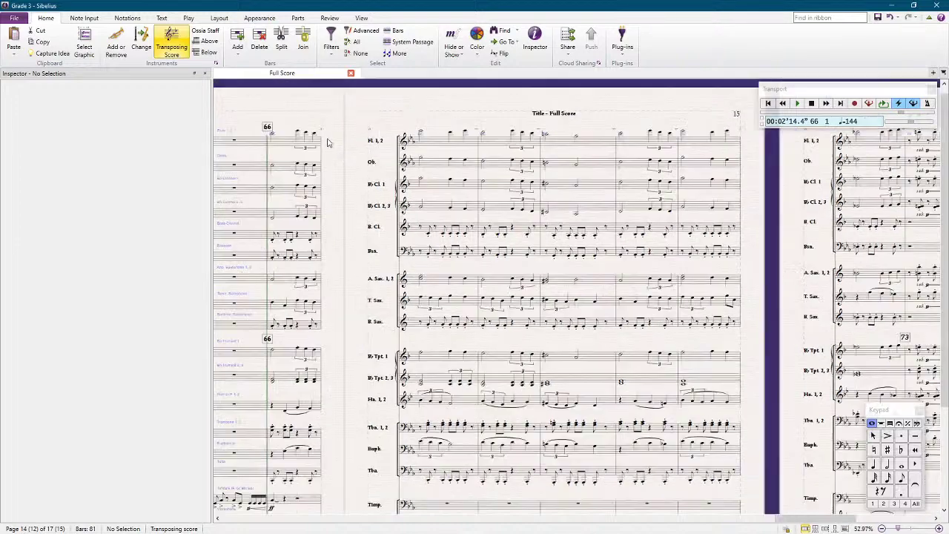
left_click(286, 144)
scroll(290, 153, "down", 3)
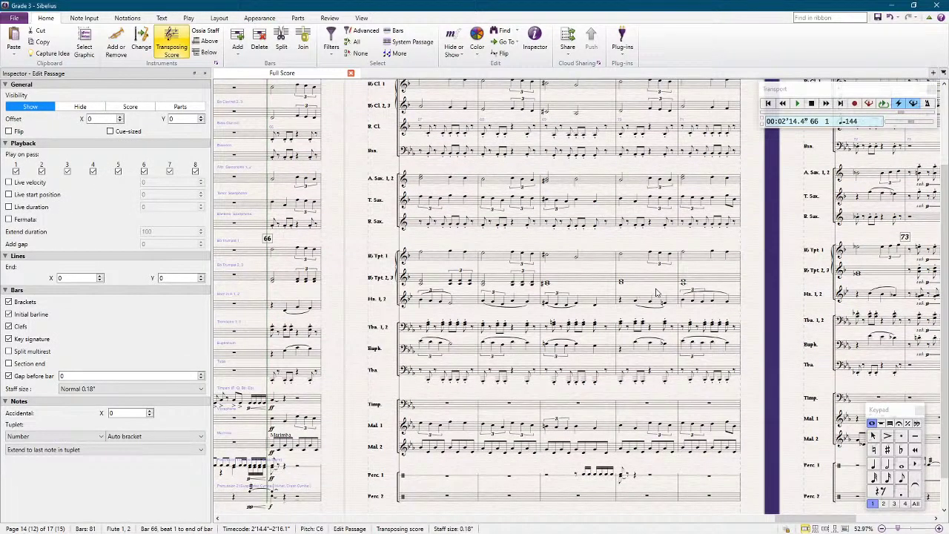
scroll(656, 294, "right", 2)
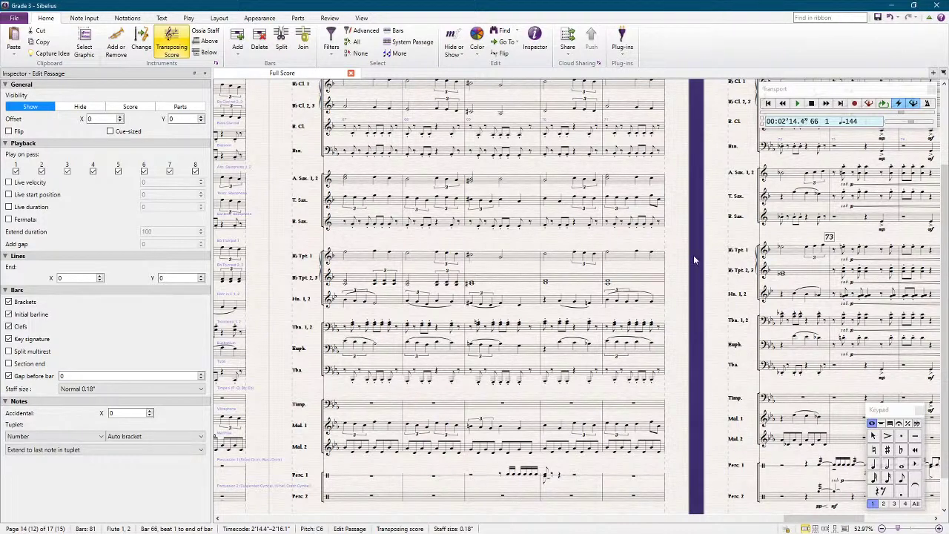
scroll(497, 332, "left", 2)
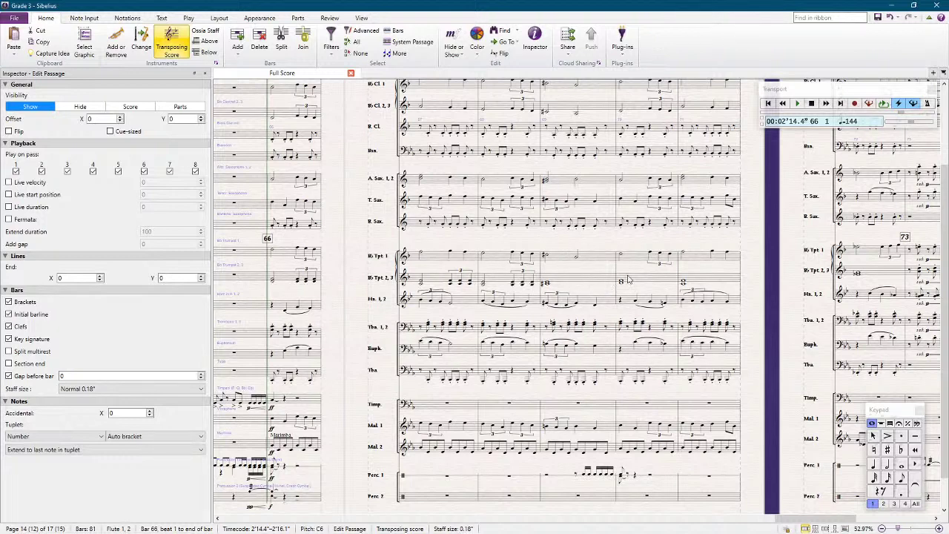
scroll(576, 283, "right", 2)
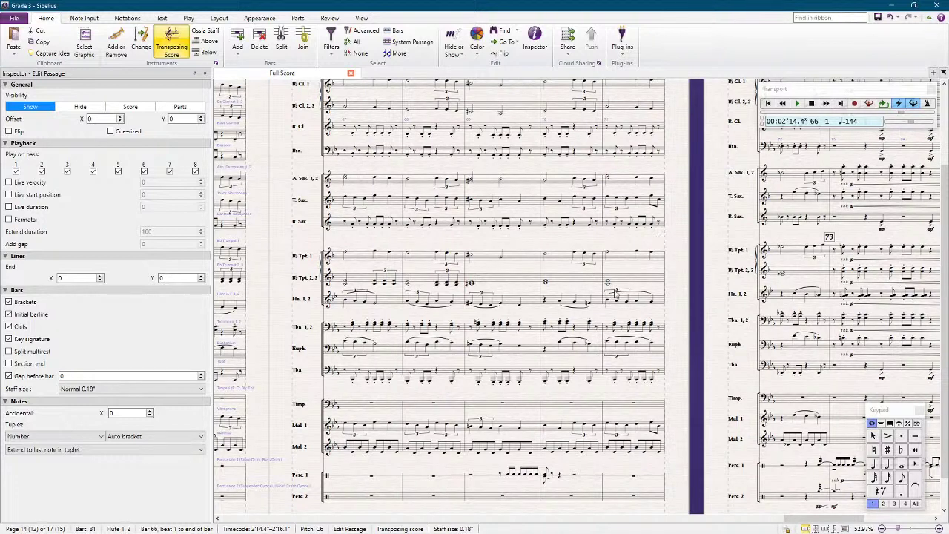
Step: Play back the full band from bar 66 into bar 74 to hear the revised trumpet and clarinet parts
scroll(525, 357, "left", 5)
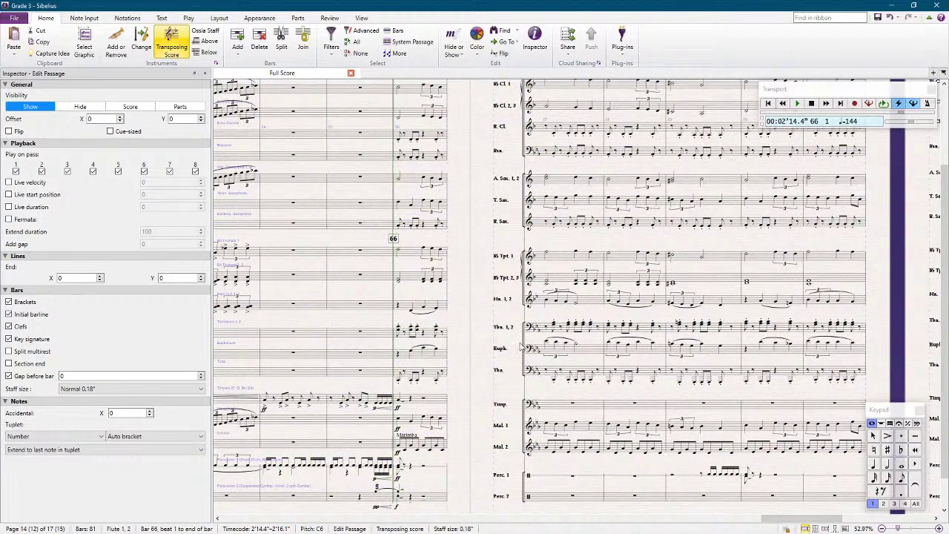
key("space")
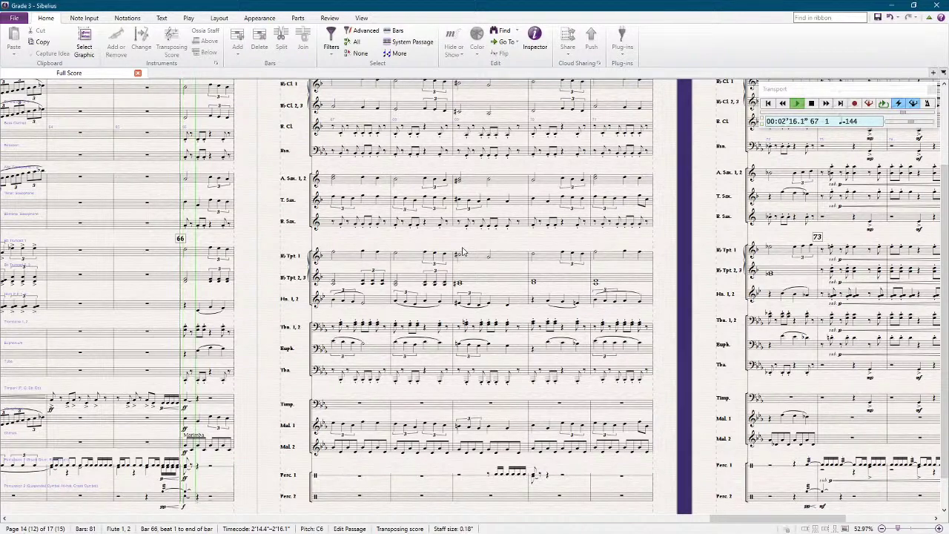
left_click(256, 183)
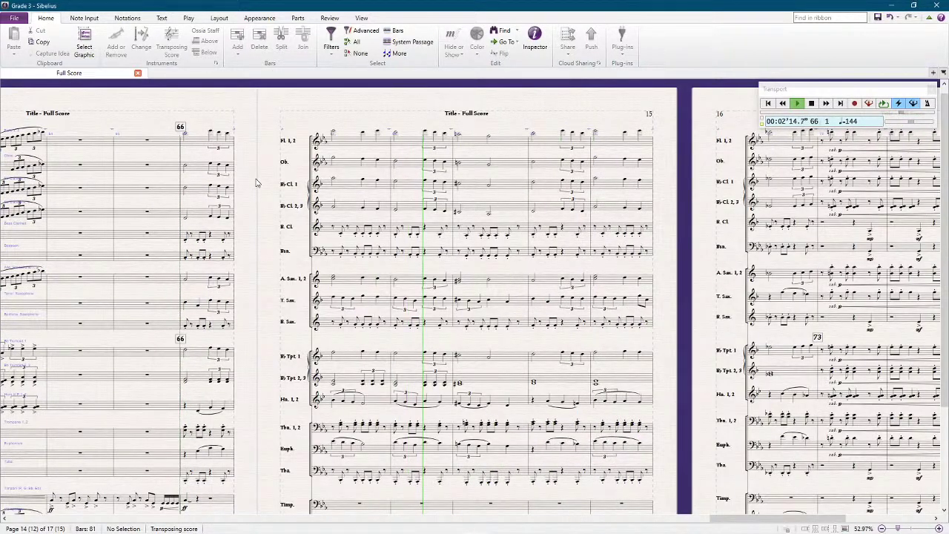
key("space")
key("space")
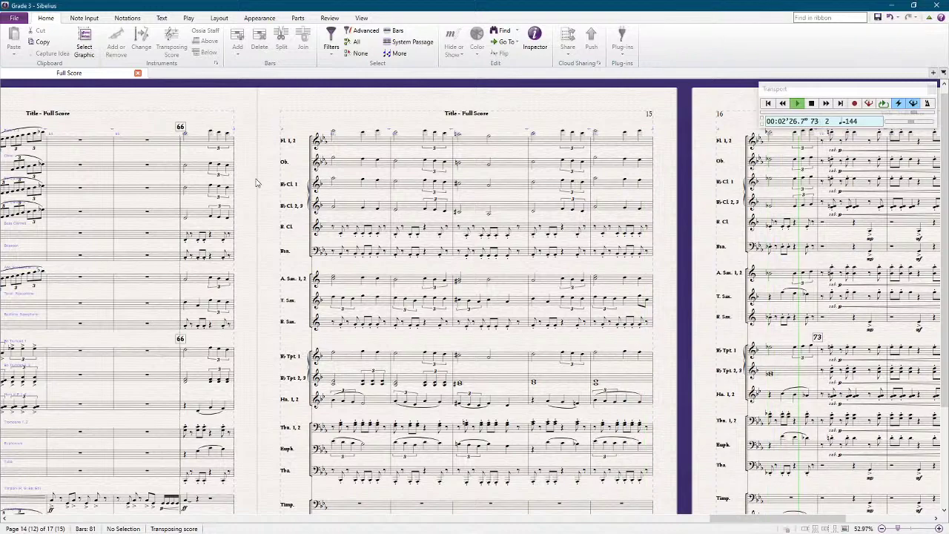
key("space")
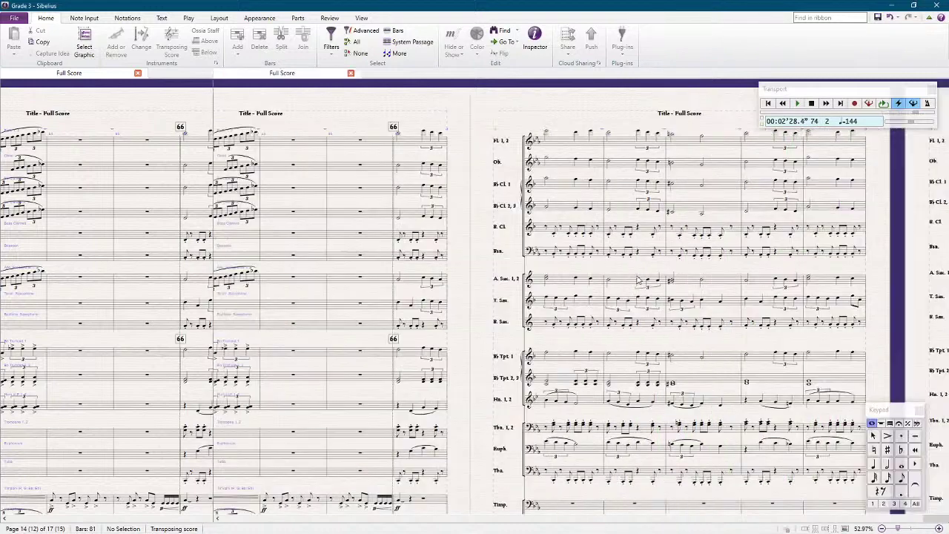
Step: Delete the triplet chords in the second half of bar 67 in Trumpet 2, 3
scroll(448, 400, "up", 3)
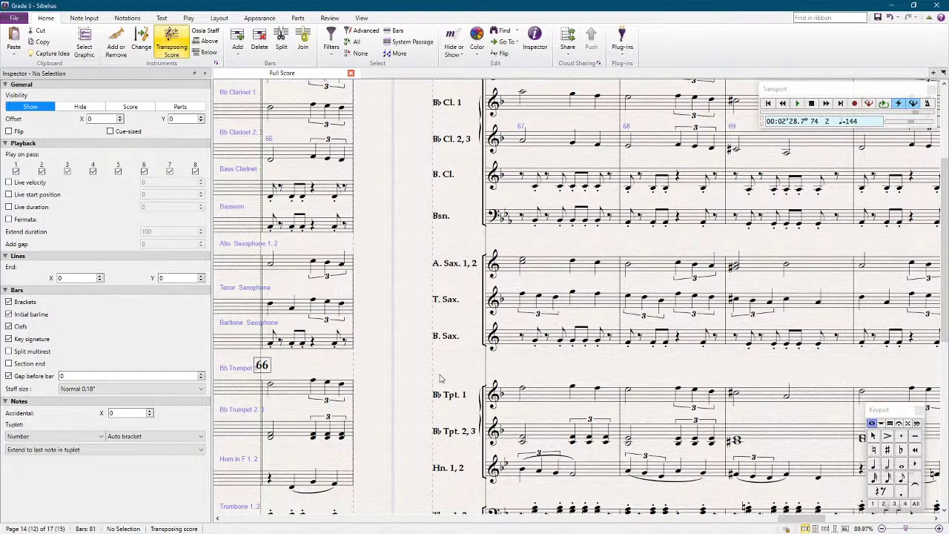
scroll(559, 421, "up", 2)
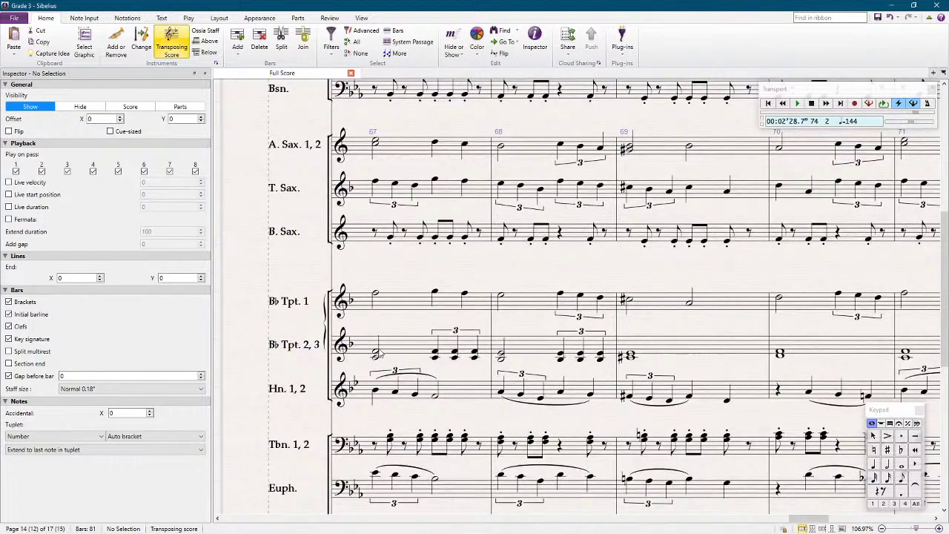
left_click(395, 307)
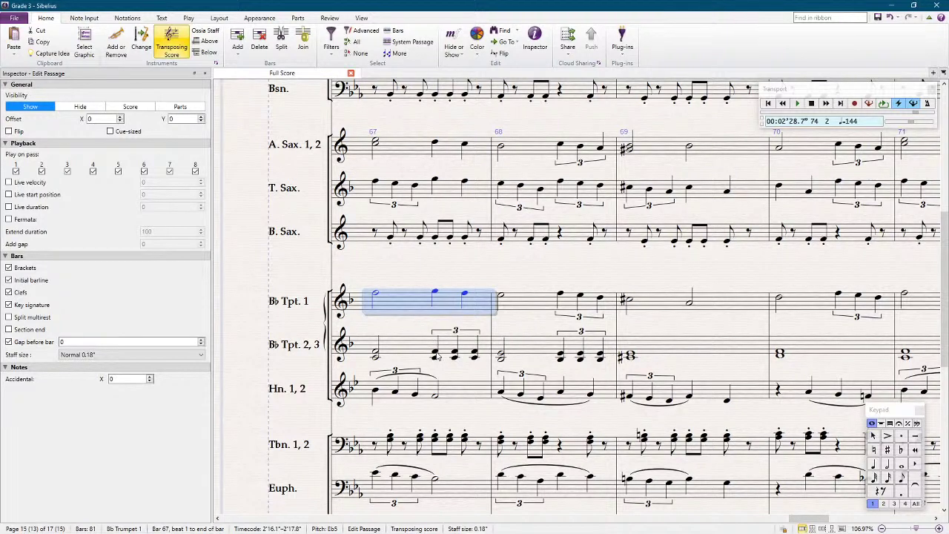
left_click_drag(437, 356, 478, 360)
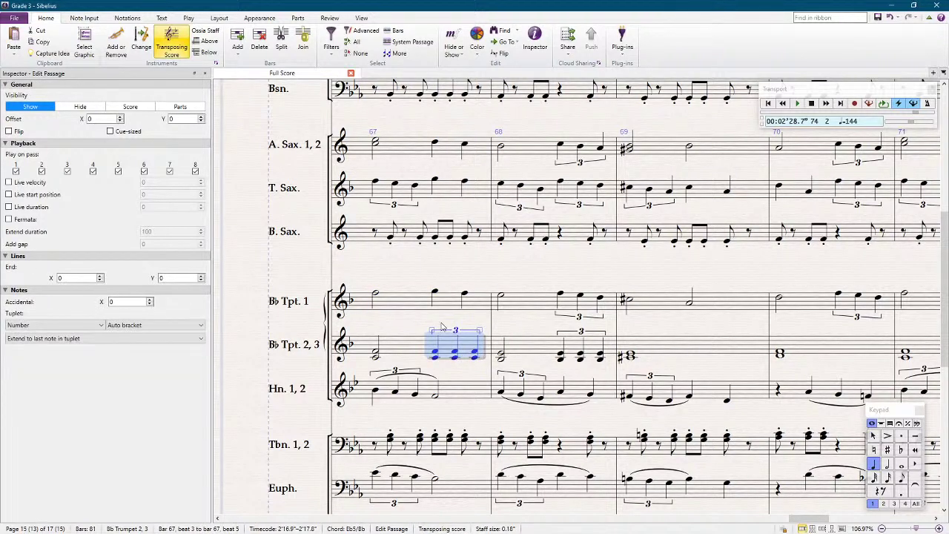
key("Delete")
key("Escape")
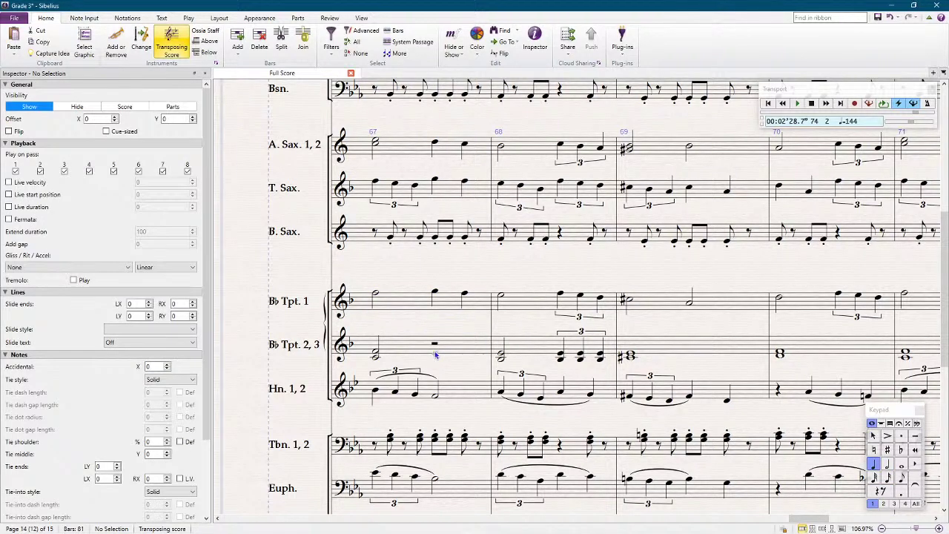
Step: Enter two quarter notes on Eb4 on beats 3 and 4 of Trumpet 2, 3 bar 67 and add a note a fourth below each
left_click(437, 353)
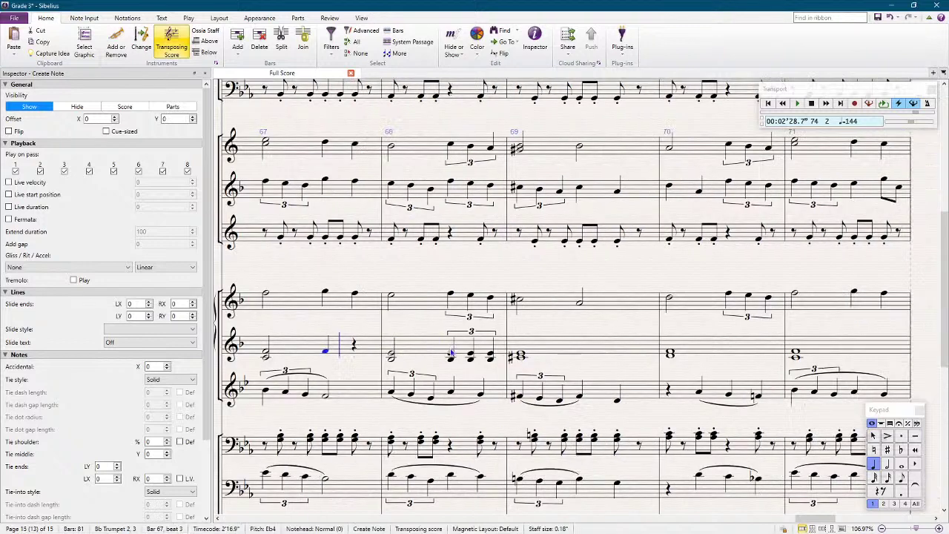
left_click(355, 352)
key("Escape")
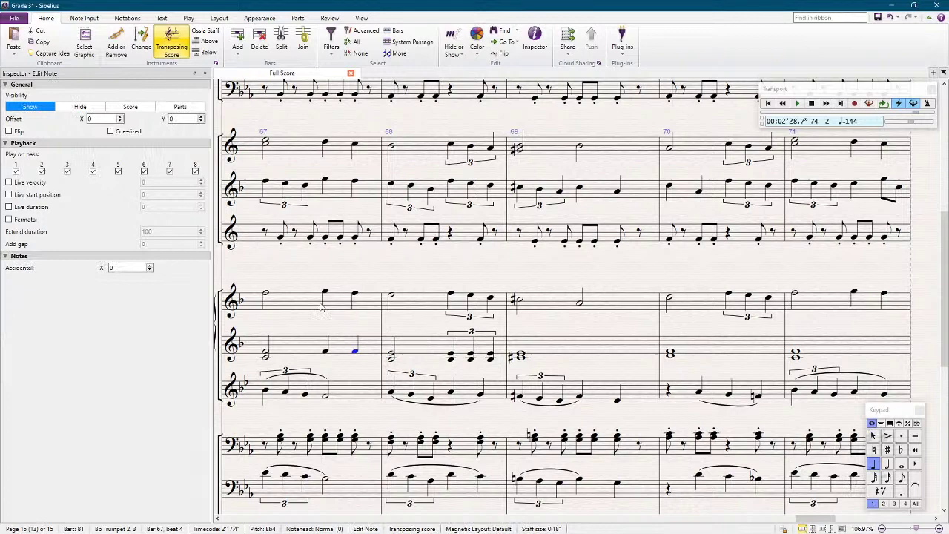
left_click(327, 357, "shift")
key("Escape")
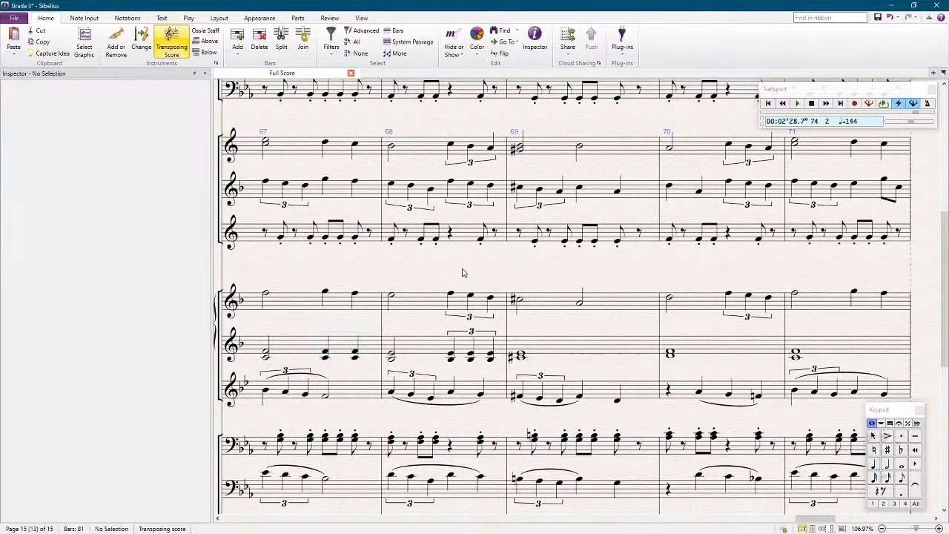
Step: Play back the passage into bar 74 and compare the Trumpet 2, 3 and Horn 1, 2 writing in bars 66 to 68
scroll(460, 271, "down", 3)
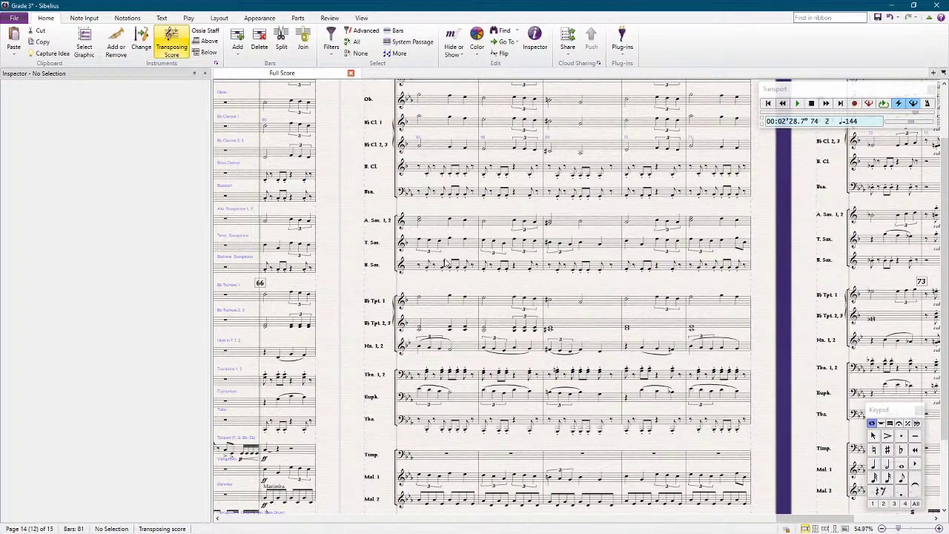
key("space")
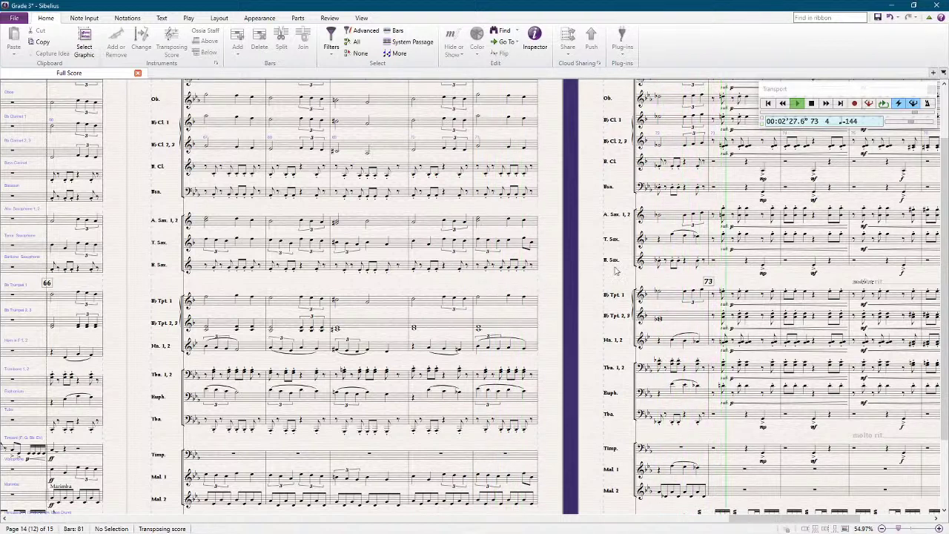
key("space")
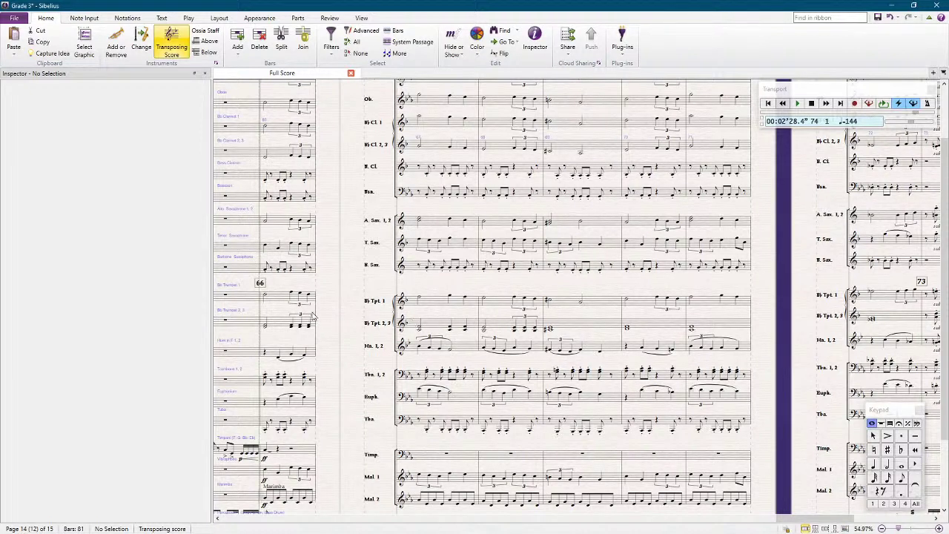
left_click(278, 325)
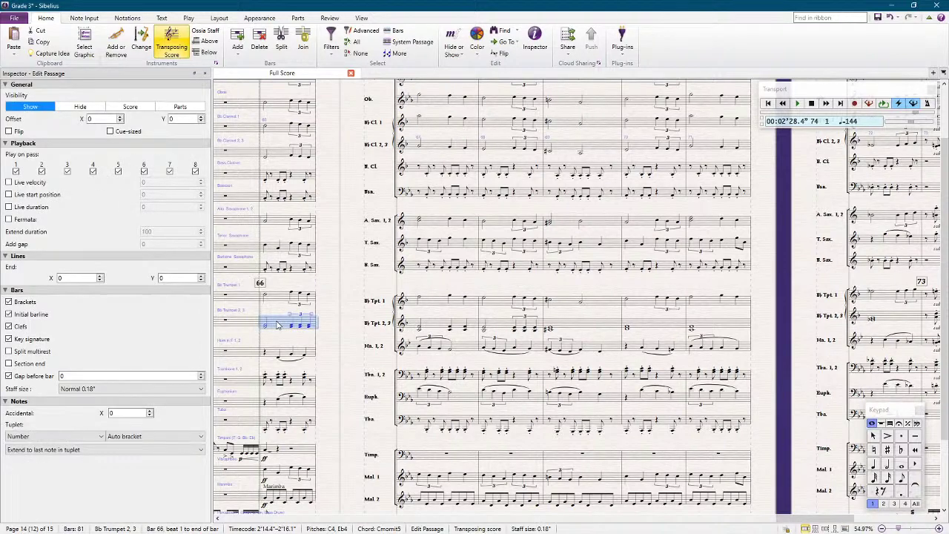
left_click(437, 329, "shift")
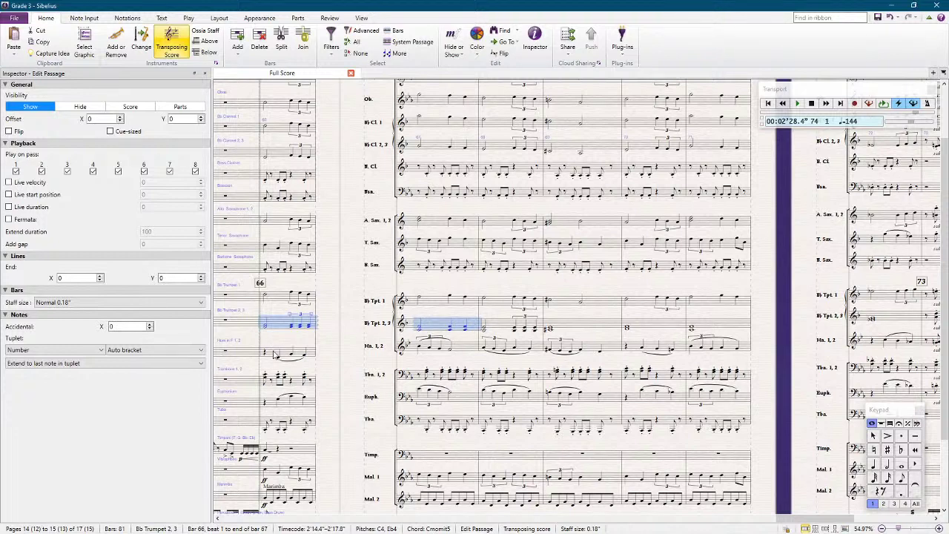
left_click(275, 355)
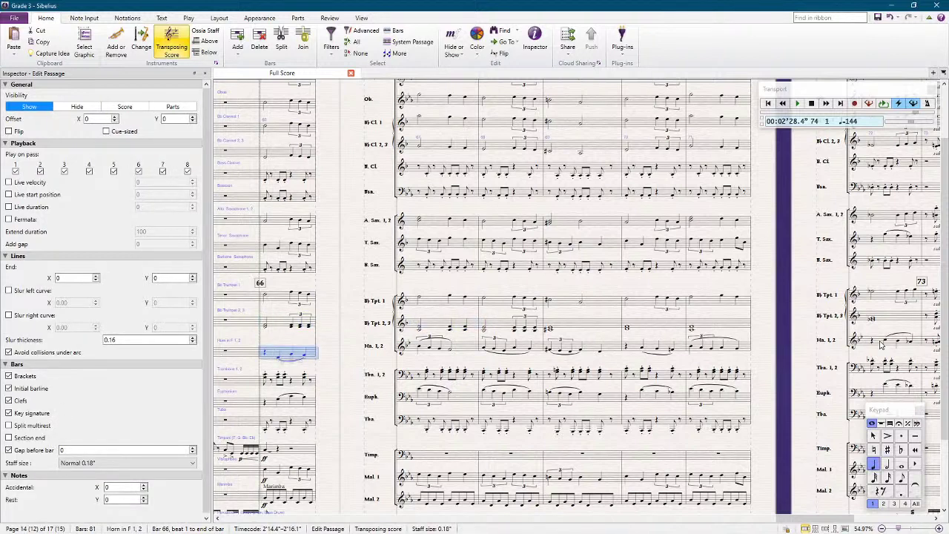
left_click(520, 348)
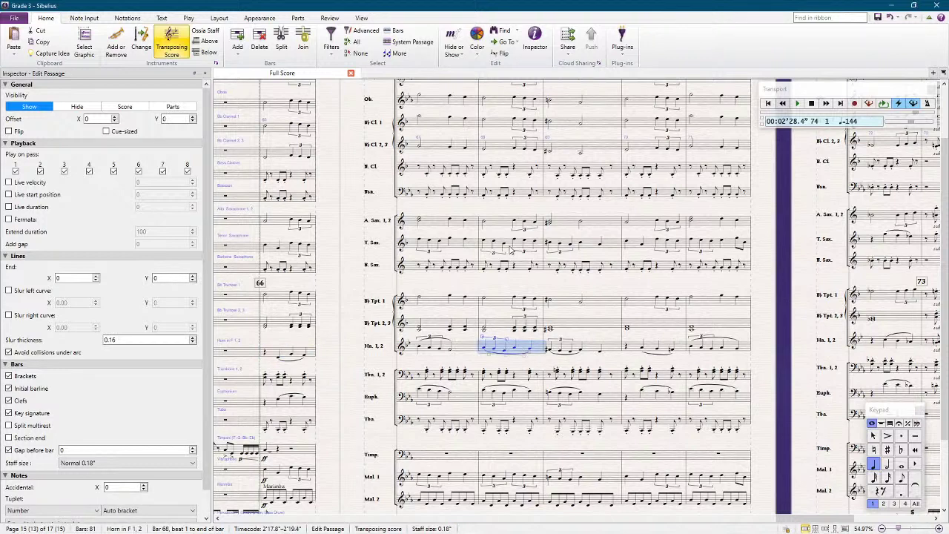
Step: Clear bar 68 of the Tenor Sax, Horn 1, 2 and Euphonium parts and play back the passage up to bar 71
left_click(510, 250)
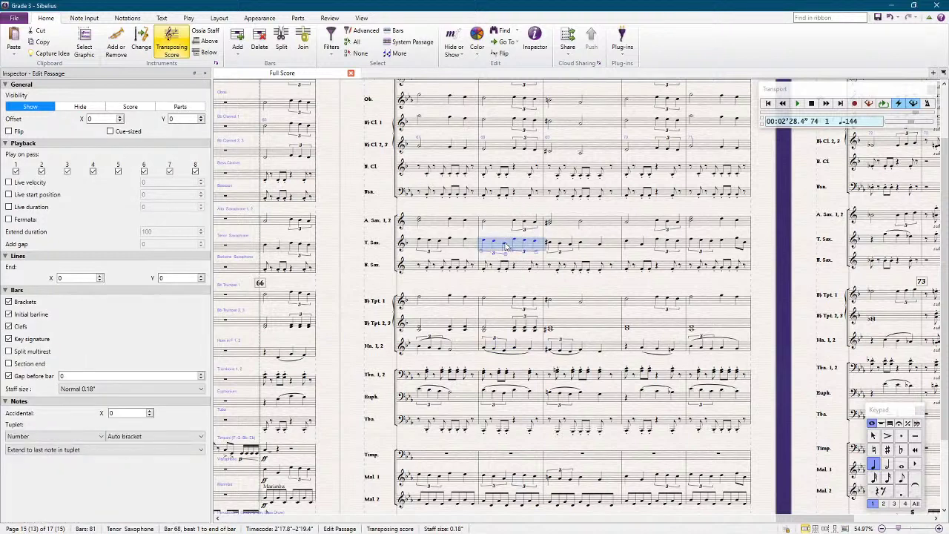
key("Delete")
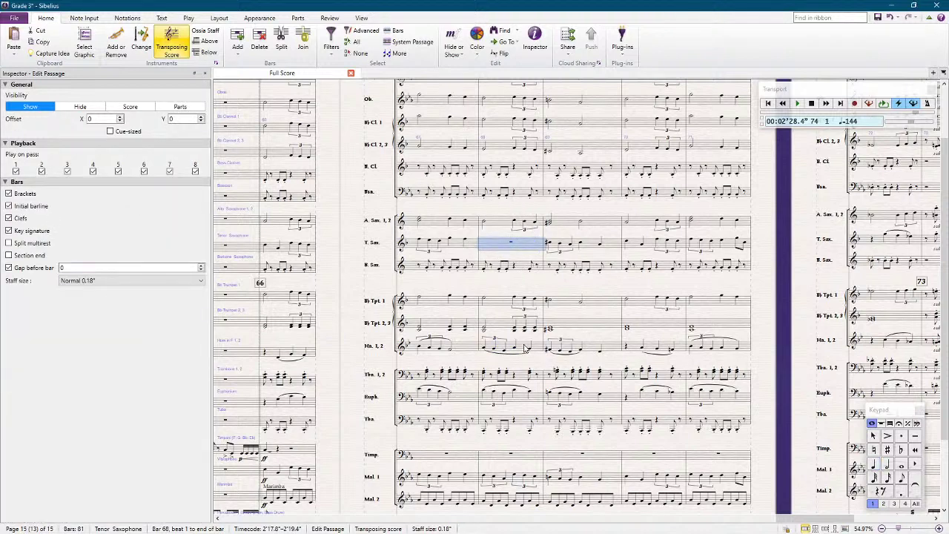
left_click(531, 348)
key("Delete")
left_click(524, 401)
key("Delete")
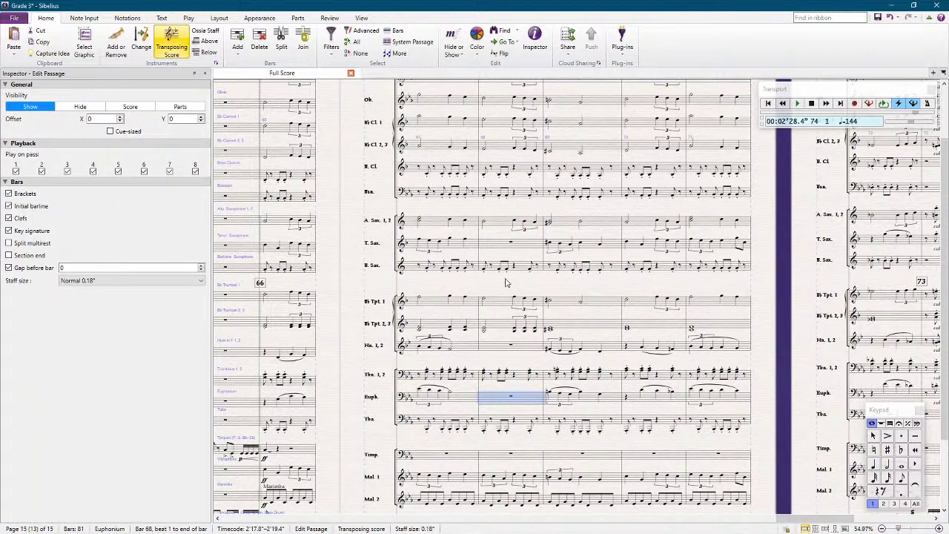
key("Escape")
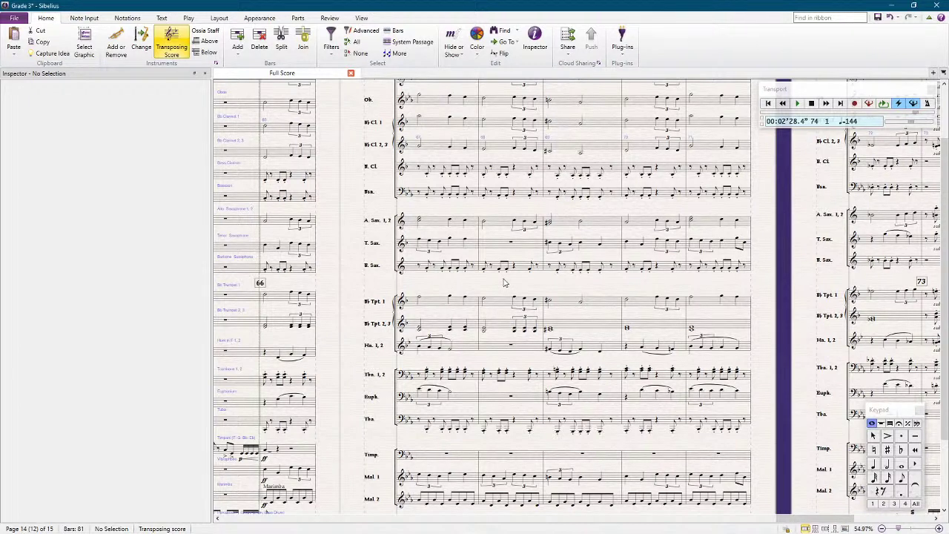
key("space")
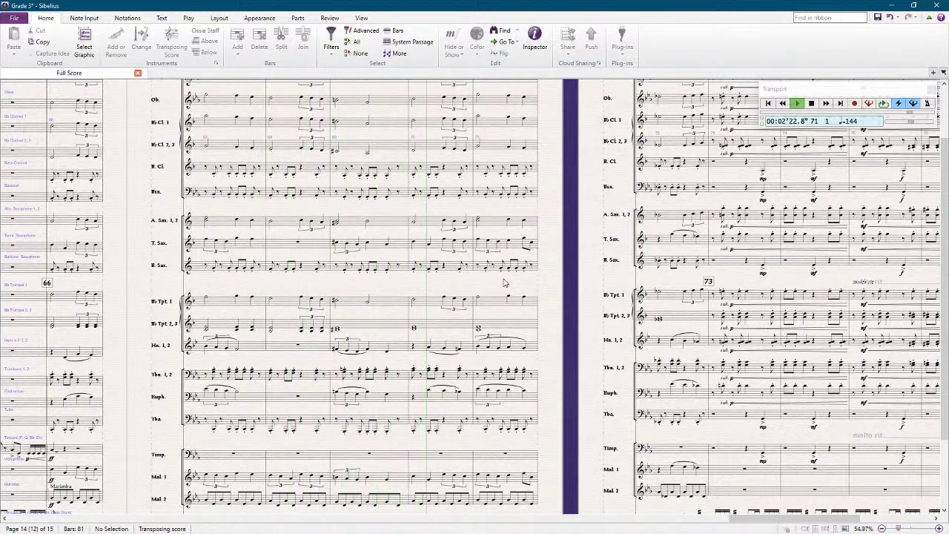
key("space")
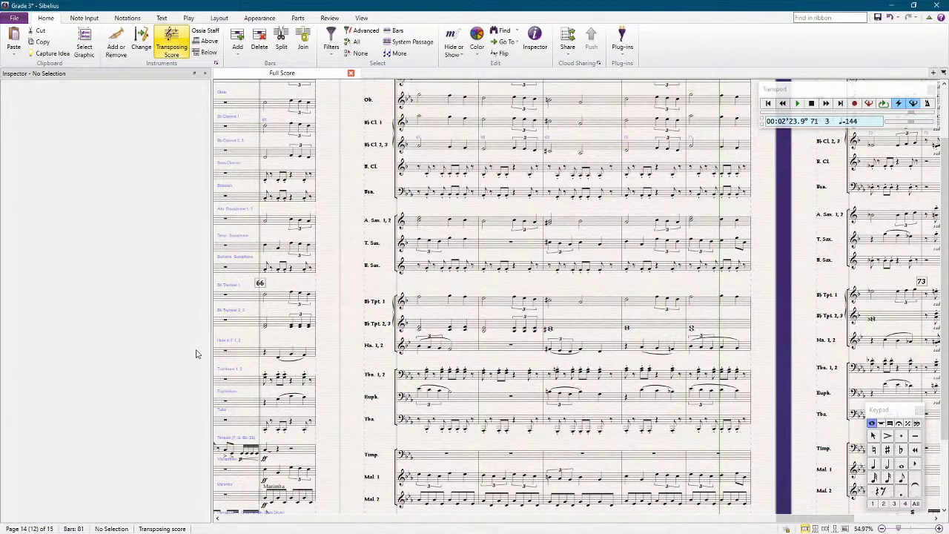
Step: Copy bar 66 of Horn 1, 2 into bar 68 and switch the score to concert pitch
left_click(273, 352)
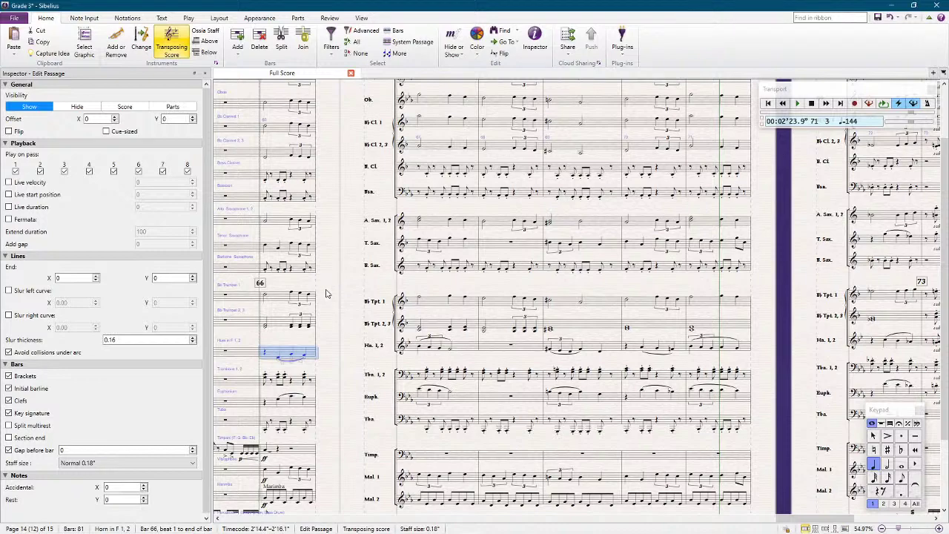
left_click(491, 348)
scroll(475, 371, "up", 1)
scroll(455, 401, "up", 2)
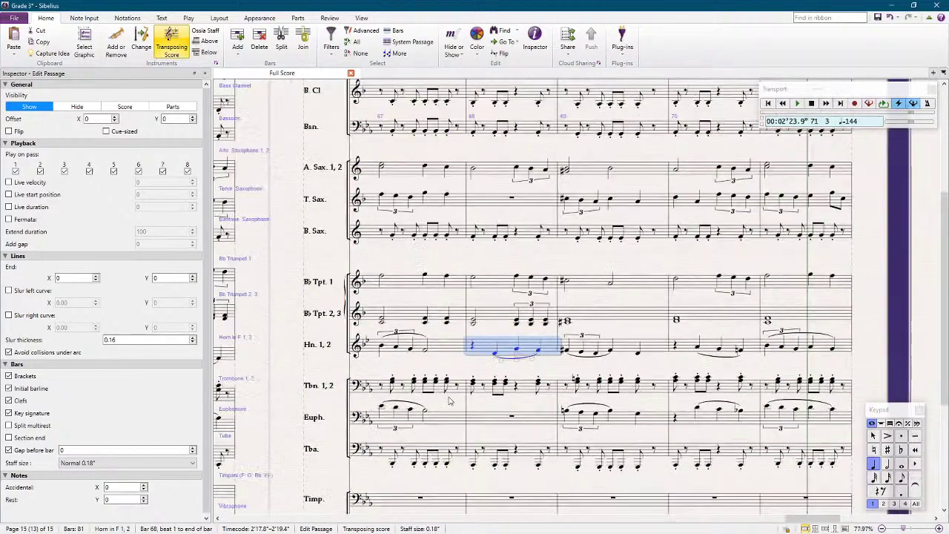
left_click(173, 50)
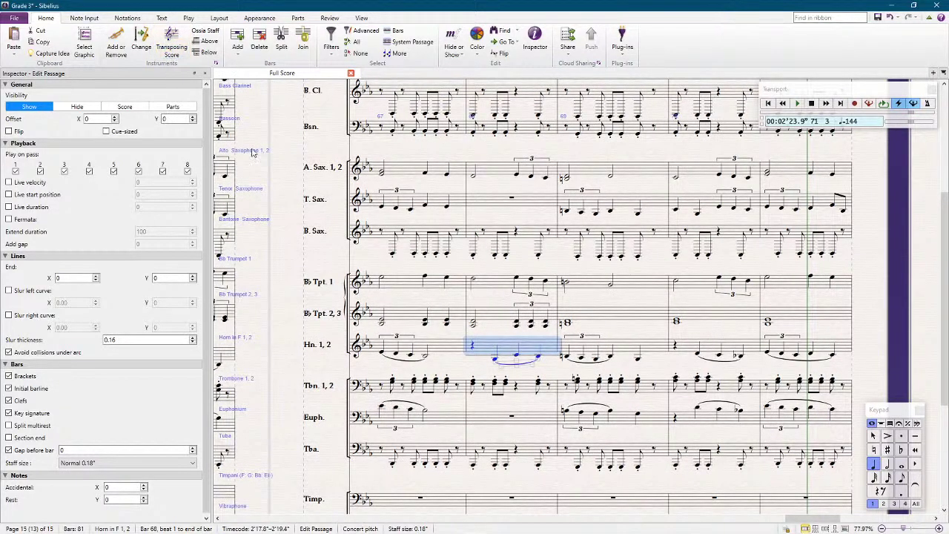
Step: Raise the beat 2 and 3 notes of Horn 1, 2 bar 68 and lower the beat 4 note to Ab3
left_click(495, 359)
left_click(518, 356)
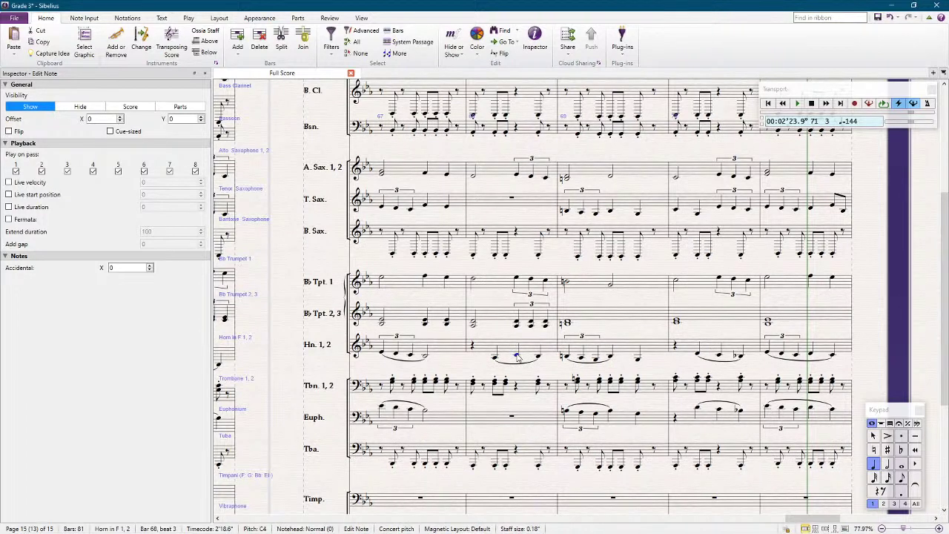
key("Up")
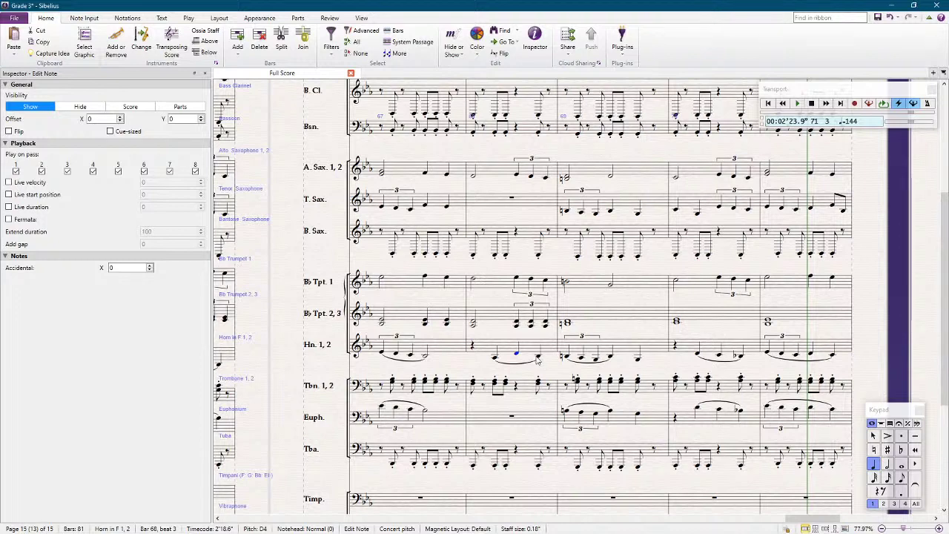
left_click(495, 357)
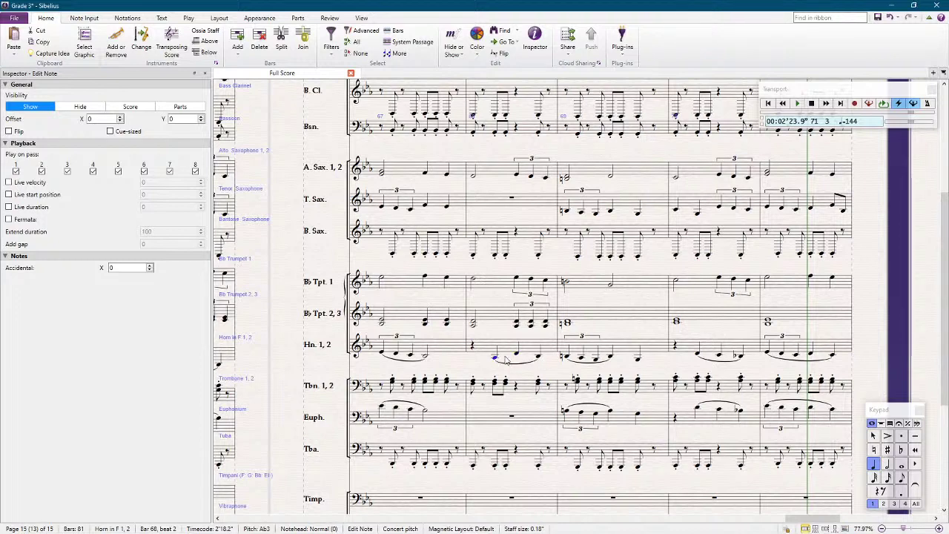
left_click(517, 355)
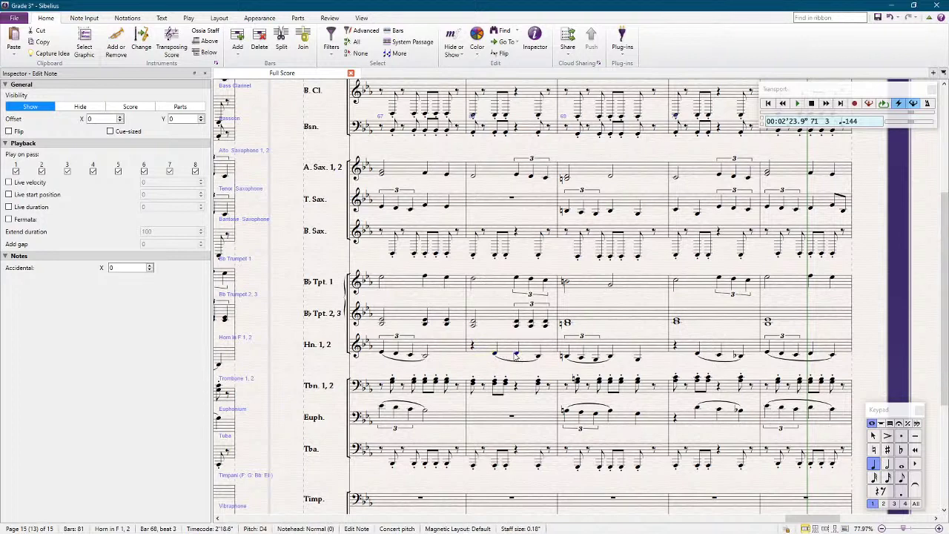
left_click(539, 358)
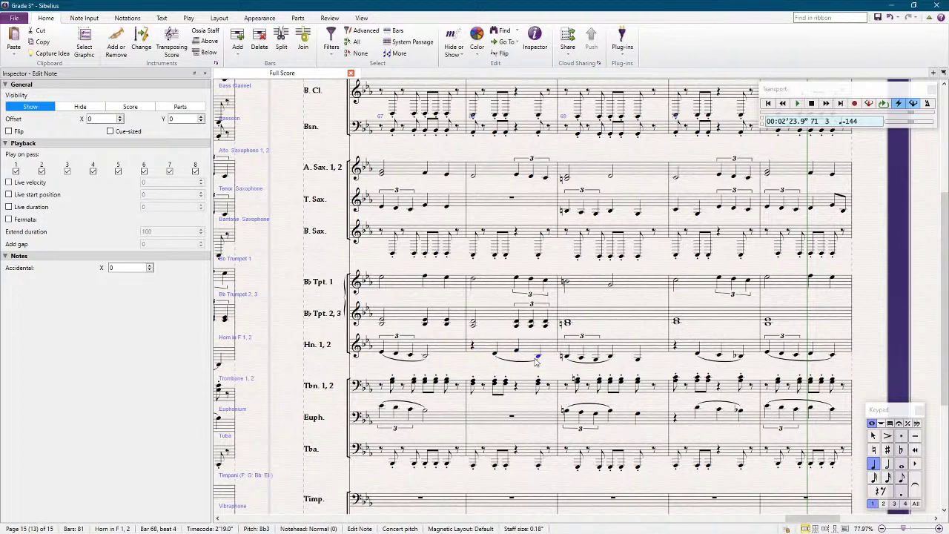
key("Down")
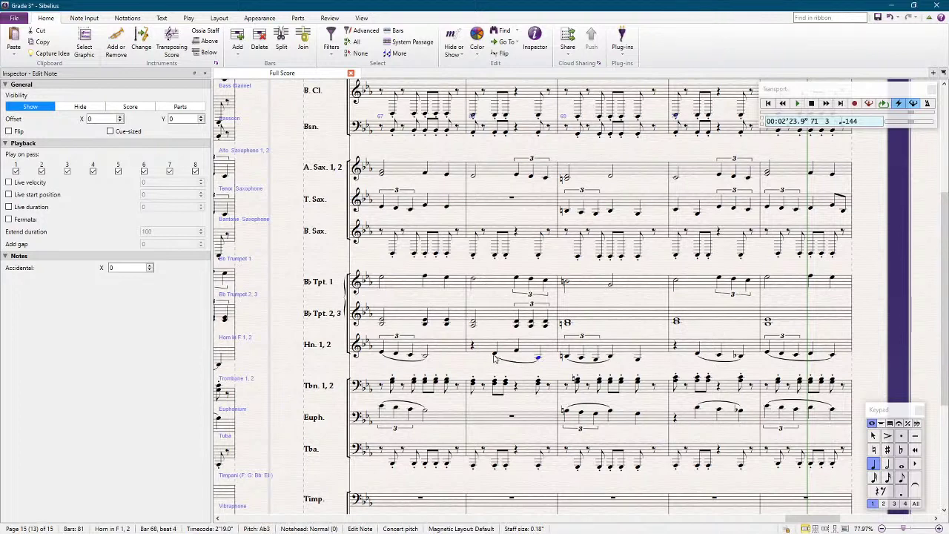
Step: Check the beat 2 and 3 notes of Horn 1, 2 bar 68, clear that bar, and return the score to transposed pitch
left_click(495, 355)
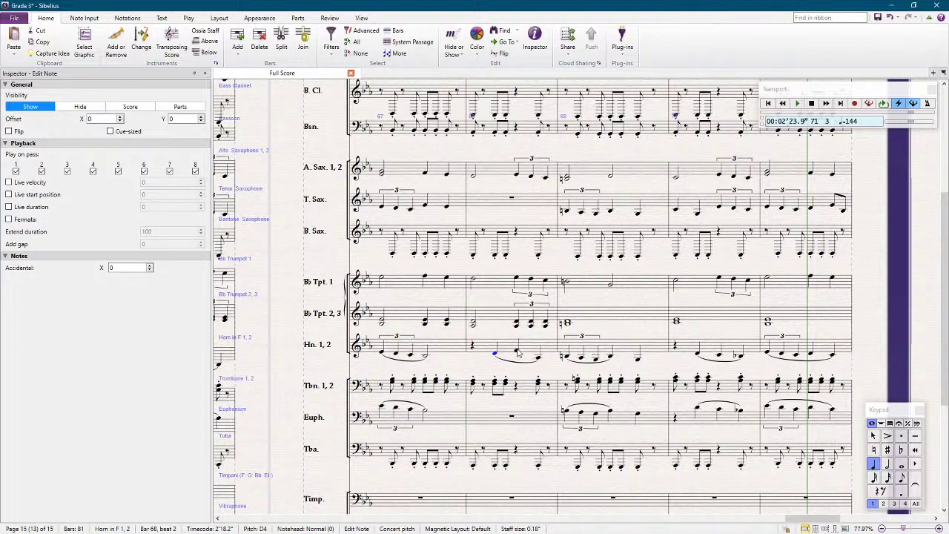
left_click(518, 353)
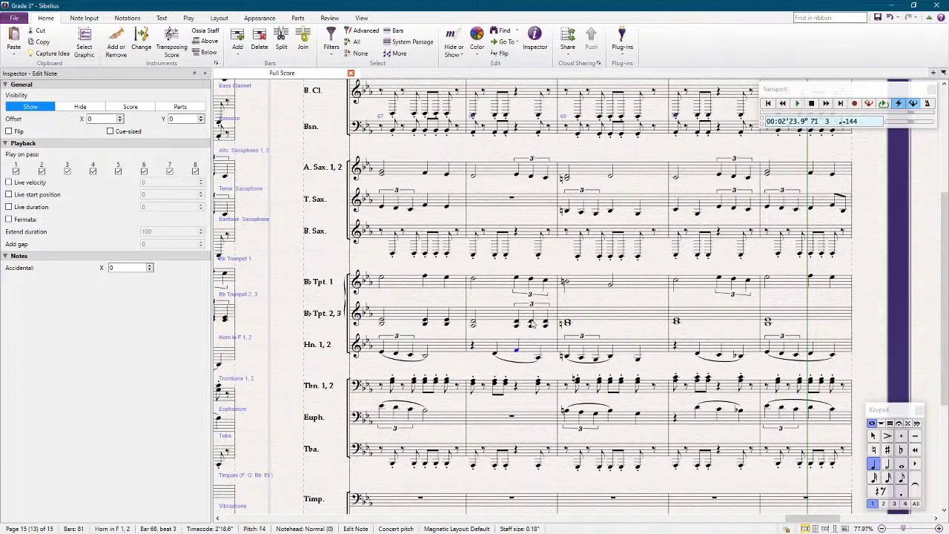
left_click_drag(462, 368, 420, 345)
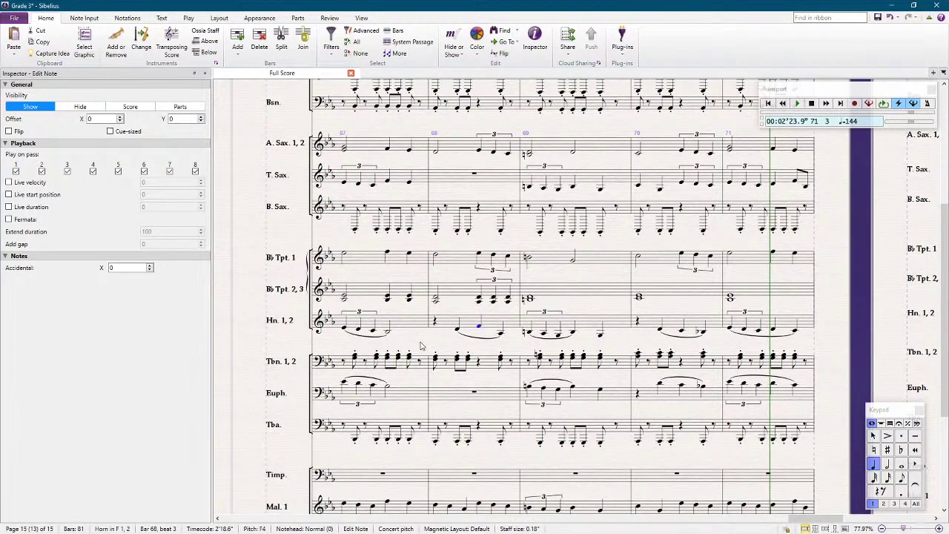
scroll(420, 345, "left", 3)
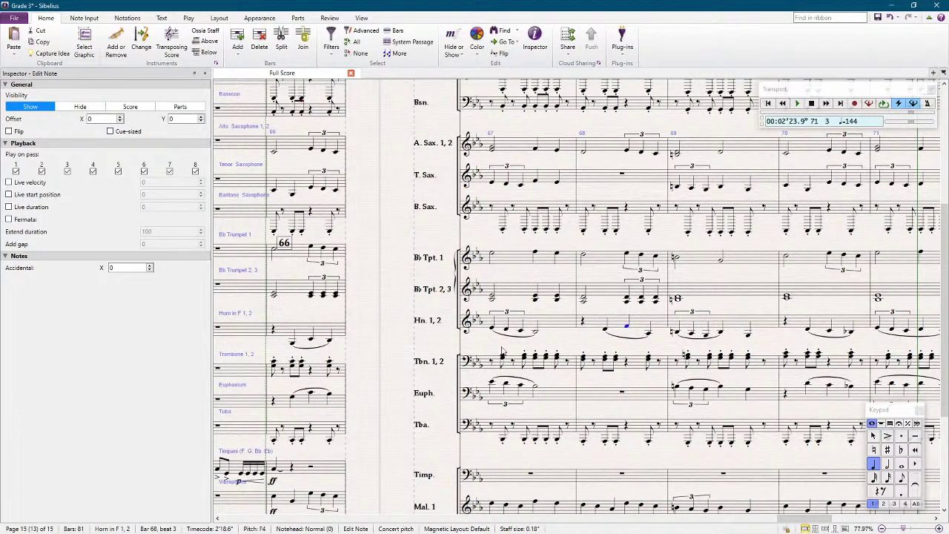
left_click(590, 326)
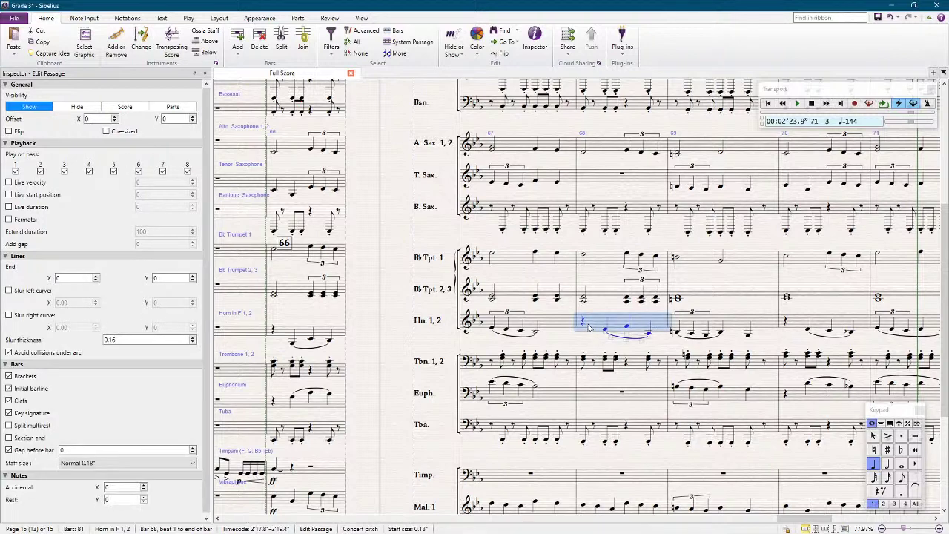
left_click(584, 324)
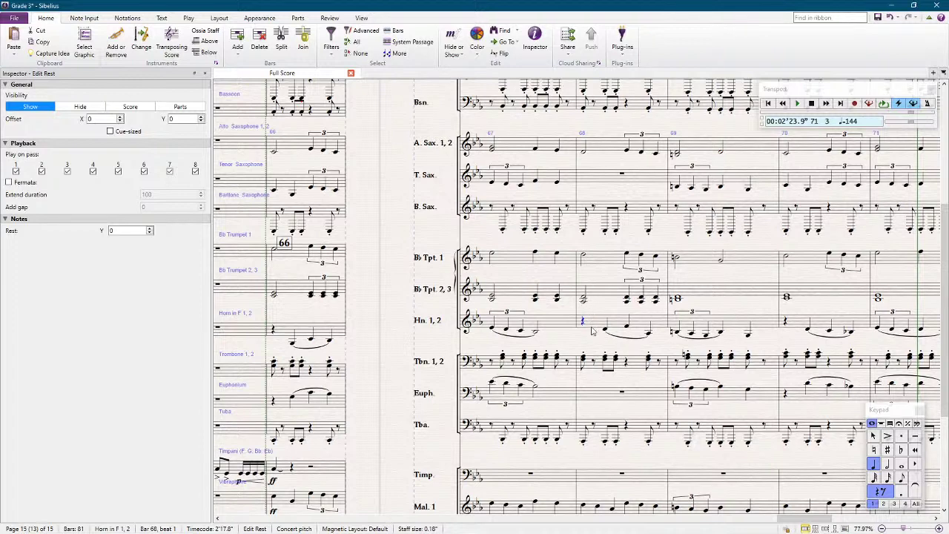
left_click(591, 327)
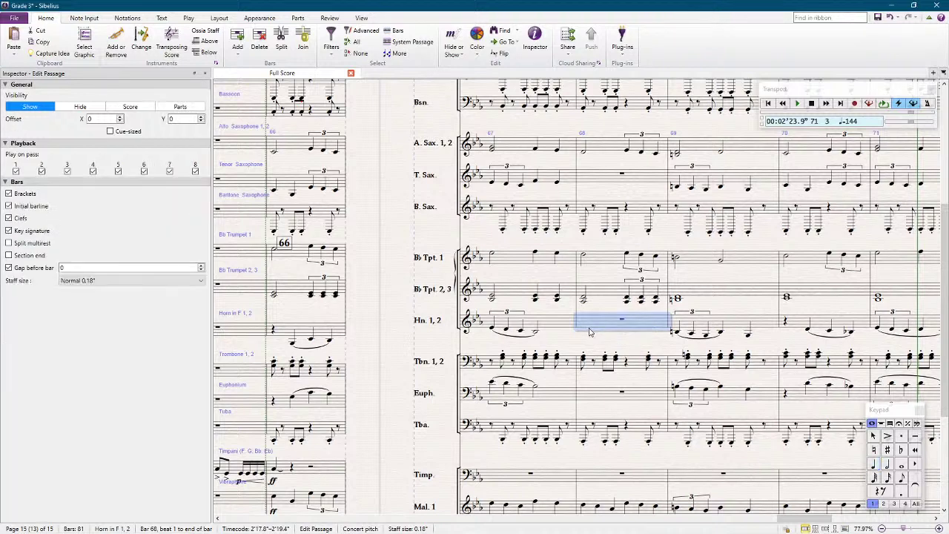
left_click(390, 263)
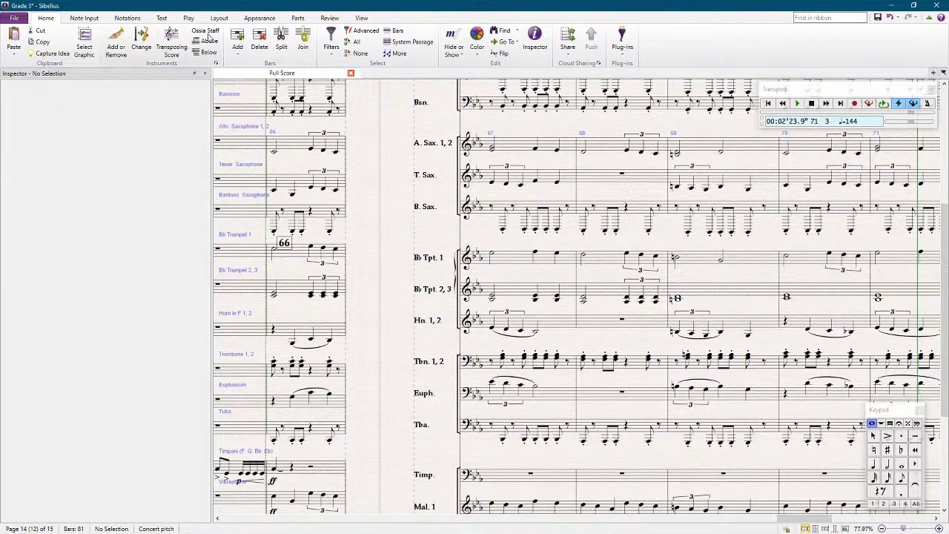
left_click(171, 45)
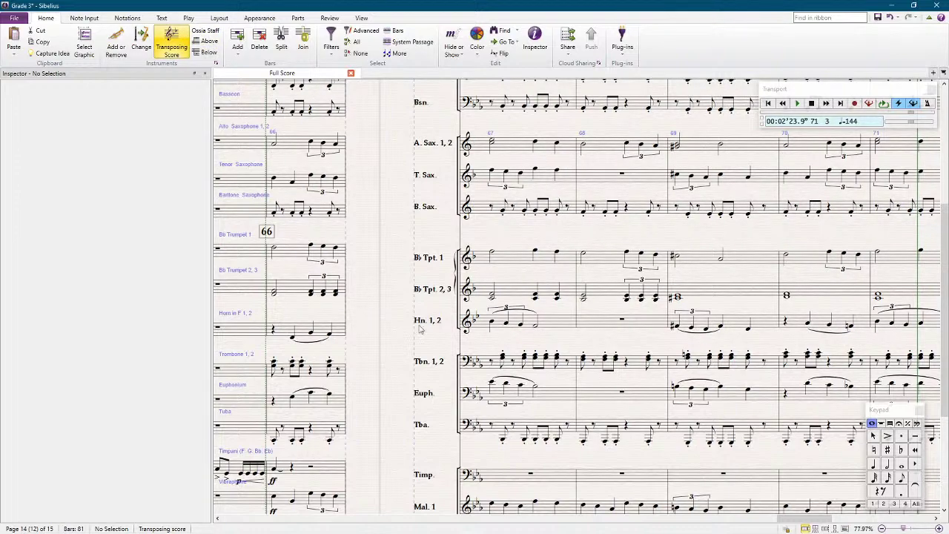
Step: Examine beats 3 and 4 of bar 68 across the brass staves from Trumpet 1 to Tuba
scroll(366, 247, "down", 3)
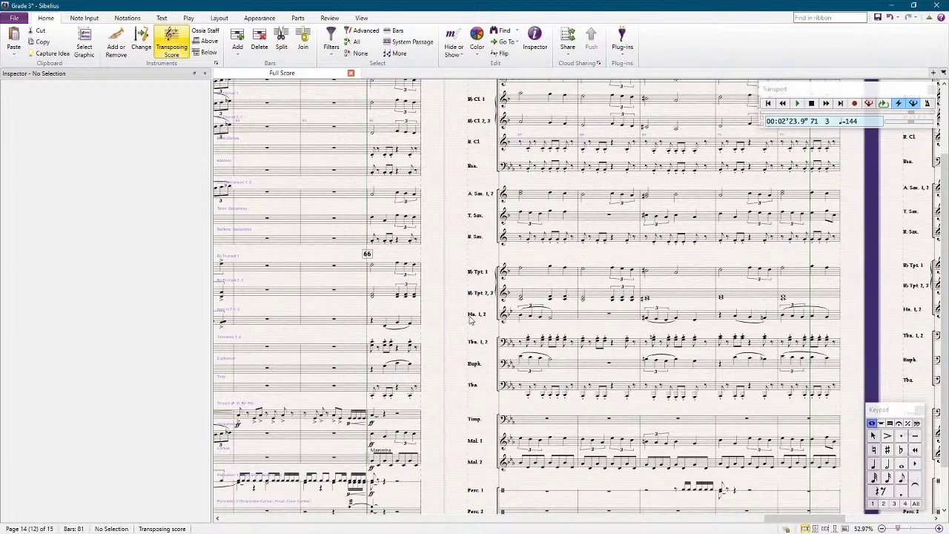
scroll(563, 338, "up", 3)
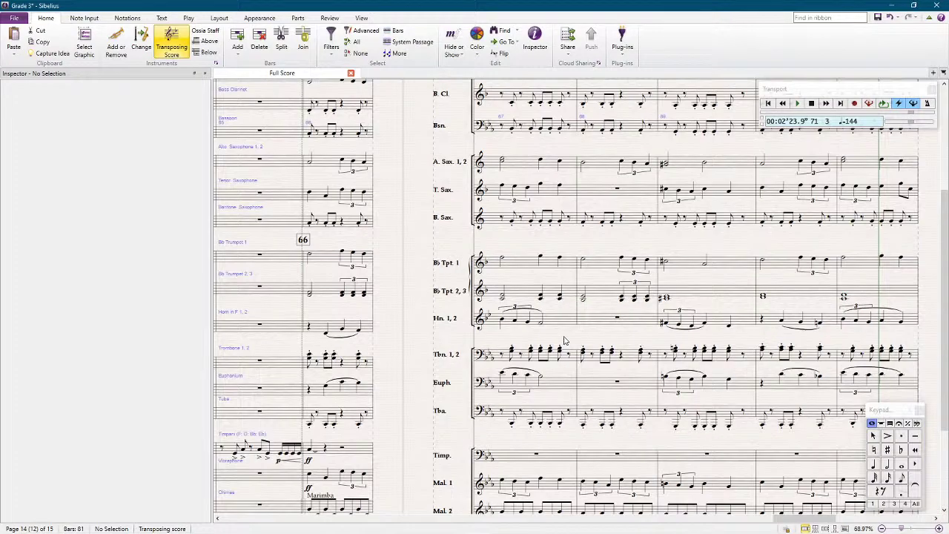
left_click(599, 329)
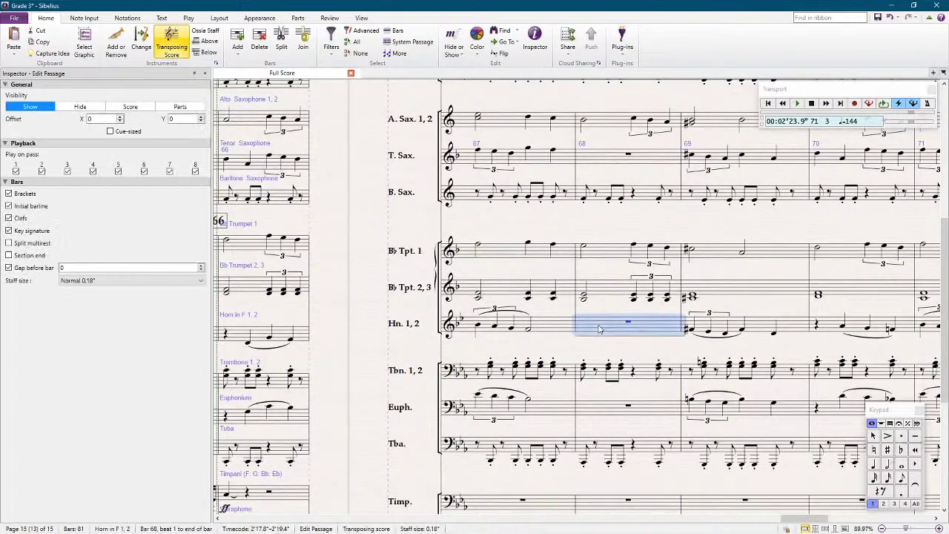
left_click(656, 347)
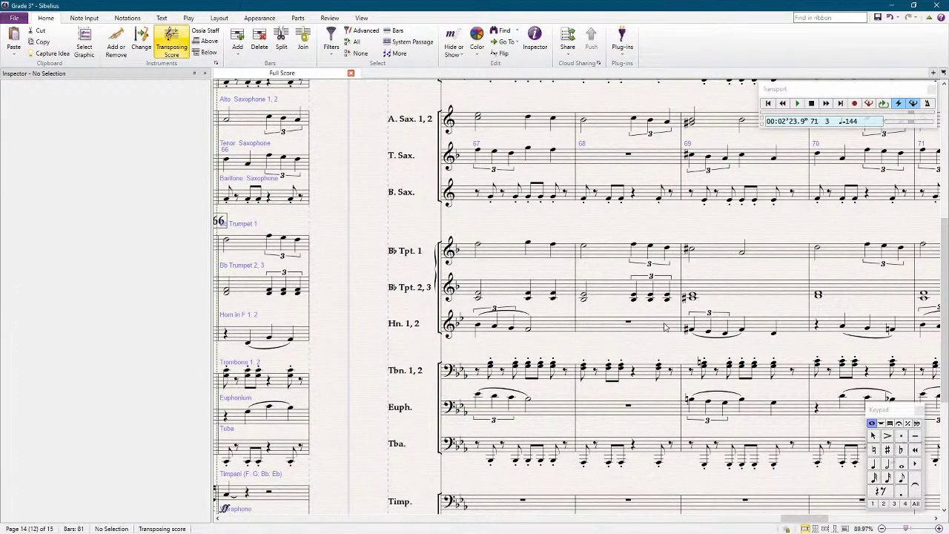
left_click(635, 247)
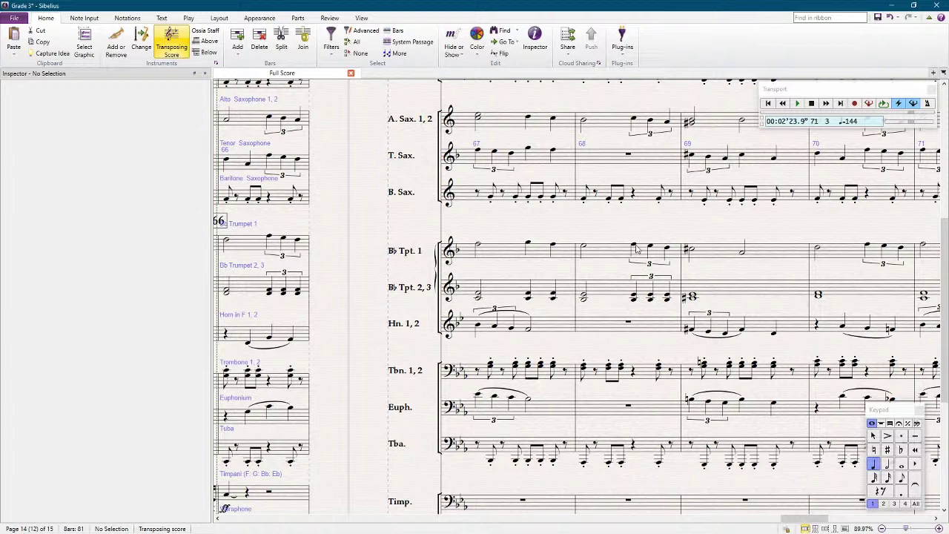
left_click(667, 299, "shift")
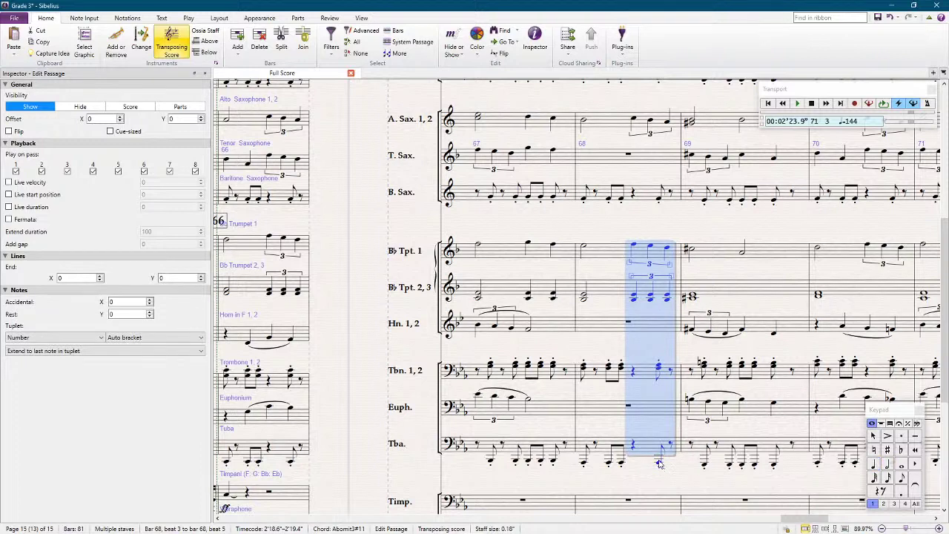
key("Escape")
Step: Copy bar 66 of Trumpet 2, 3 into bar 70 and bar 67 into bar 71 of the same staff
scroll(627, 350, "down", 3)
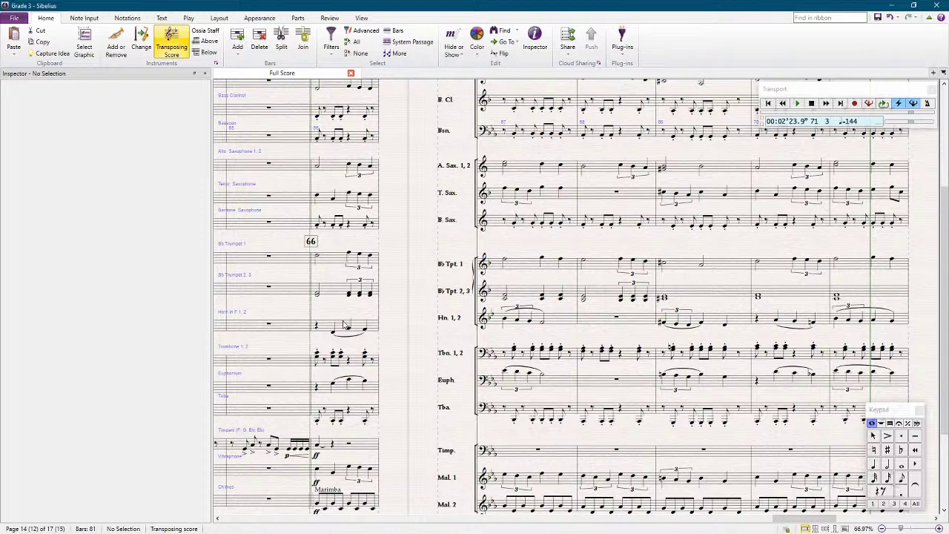
left_click(343, 286)
scroll(592, 297, "right", 3)
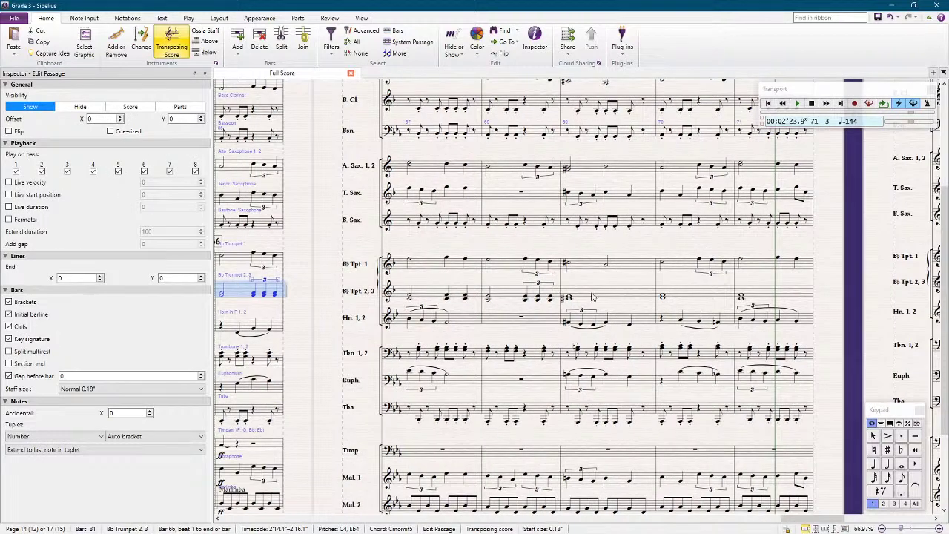
left_click(689, 297)
left_click(427, 298)
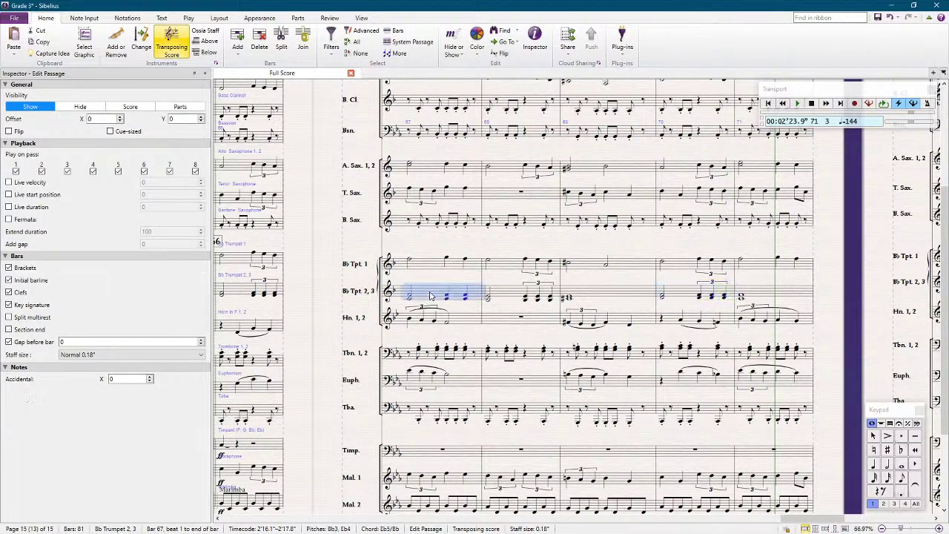
left_click(749, 297)
Step: Copy bar 70 of Trumpet 2, 3 into bar 72 of the same staff
scroll(630, 307, "right", 2)
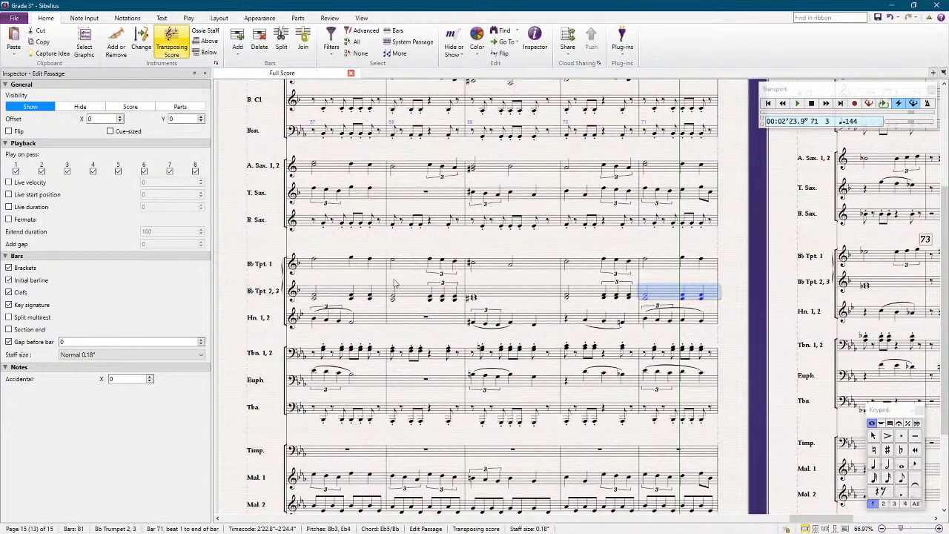
scroll(425, 294, "right", 2)
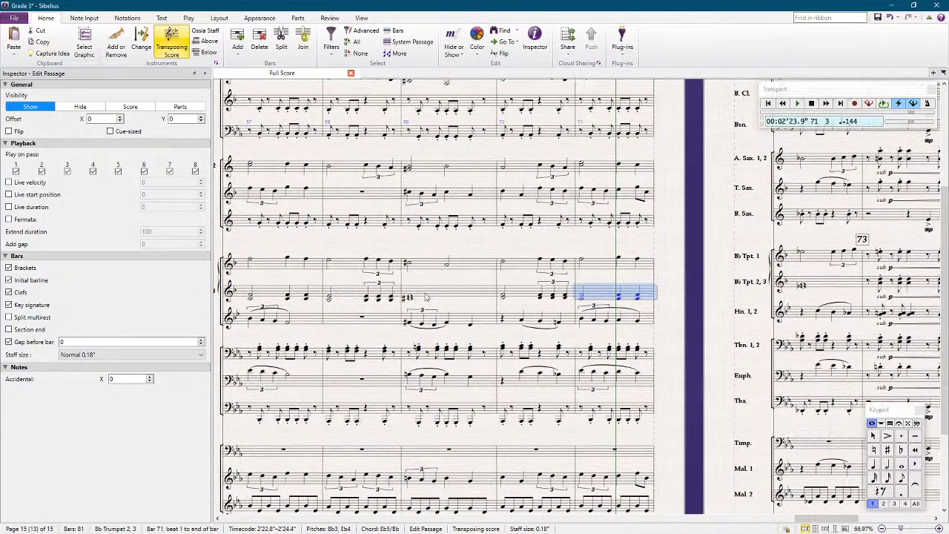
left_click(513, 294)
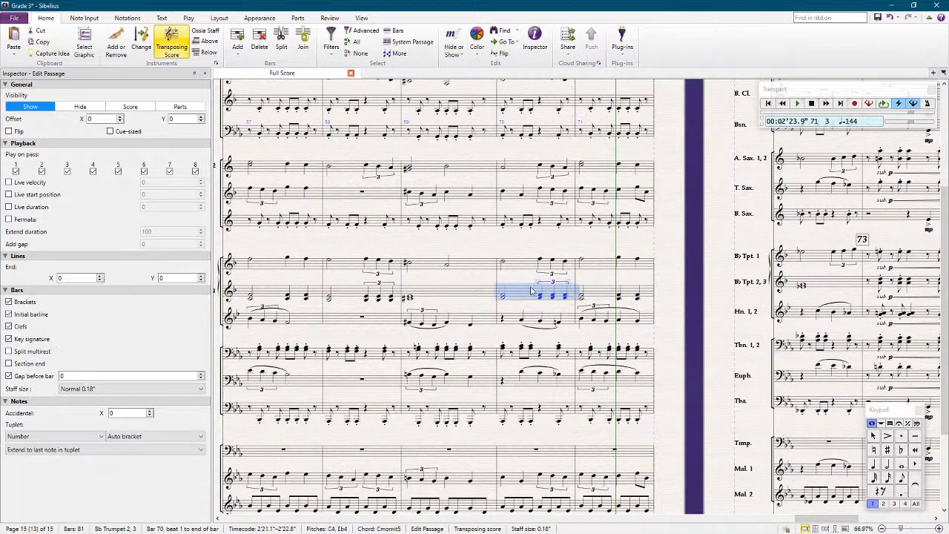
left_click(823, 287)
key("ctrl+v")
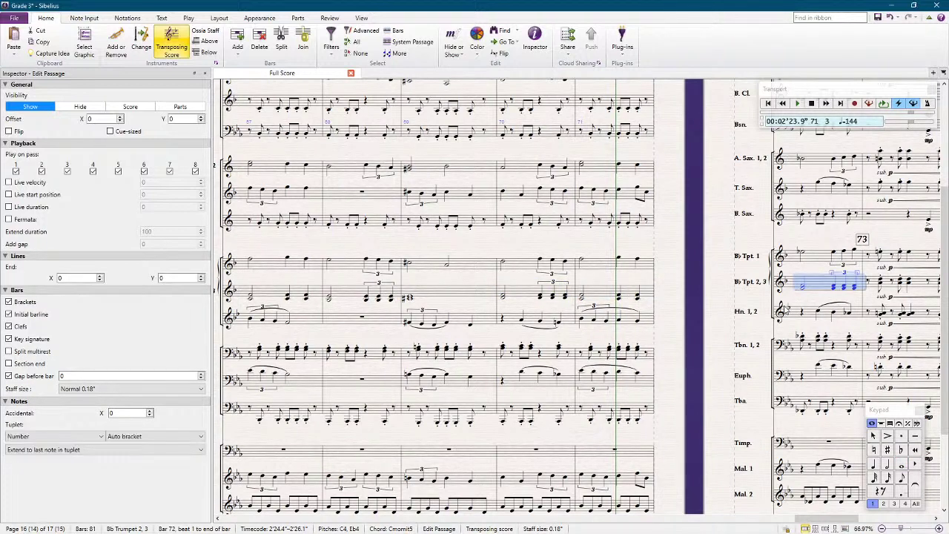
Step: Change the lower notes of the Trumpet 2, 3 chords in bar 72 to Db4 and save the score
left_click(804, 290)
key("KP_9")
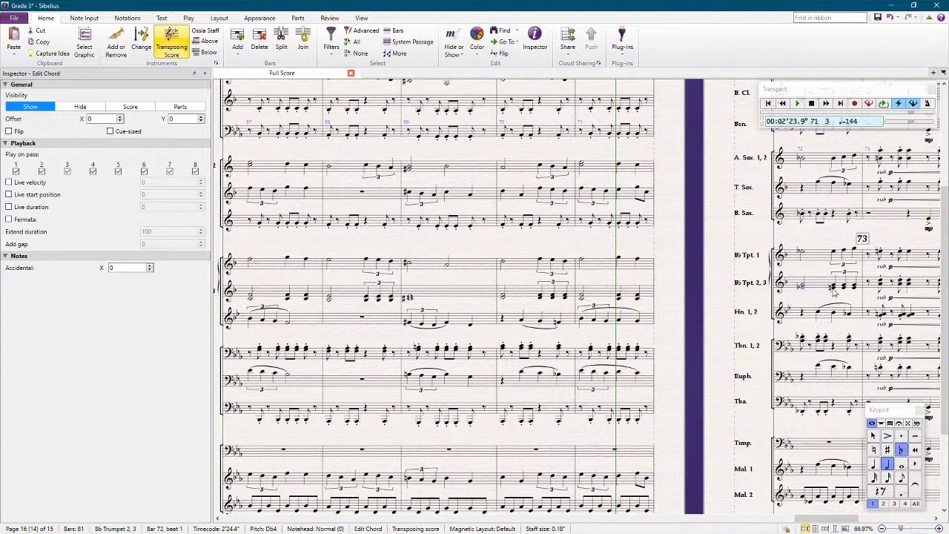
left_click(833, 289)
left_click(854, 287)
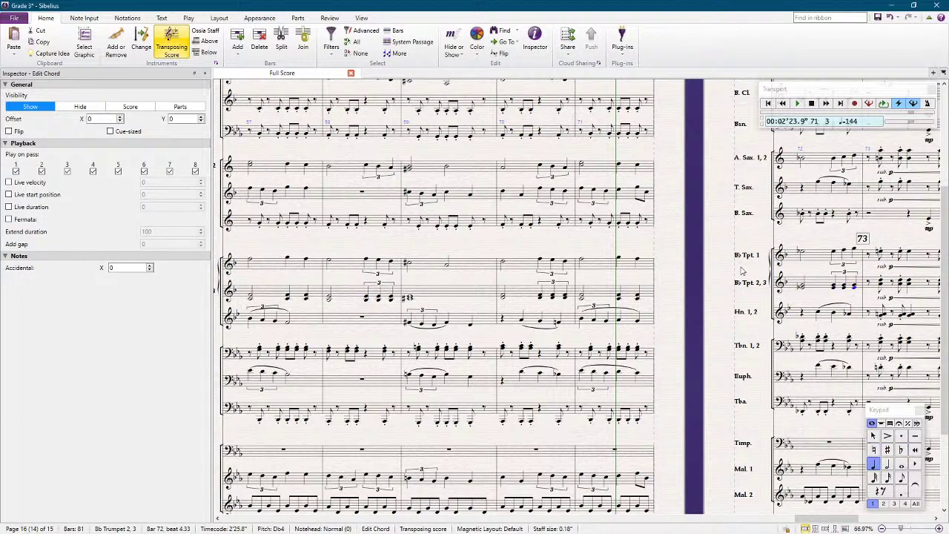
left_click(718, 258)
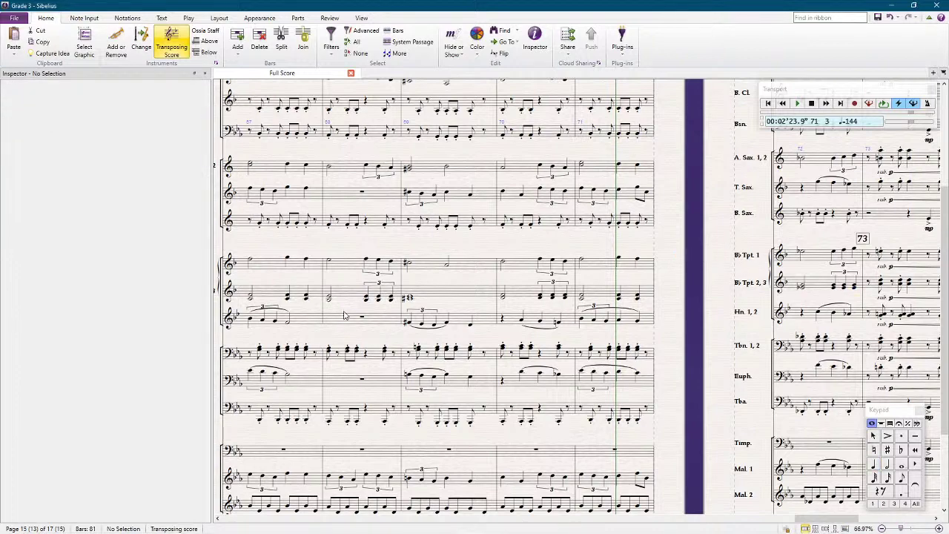
Step: Review the scoring on the pages before bar 66 and on through bar 73, including the Horn 1, 2 line in bar 72
scroll(331, 327, "down", 1)
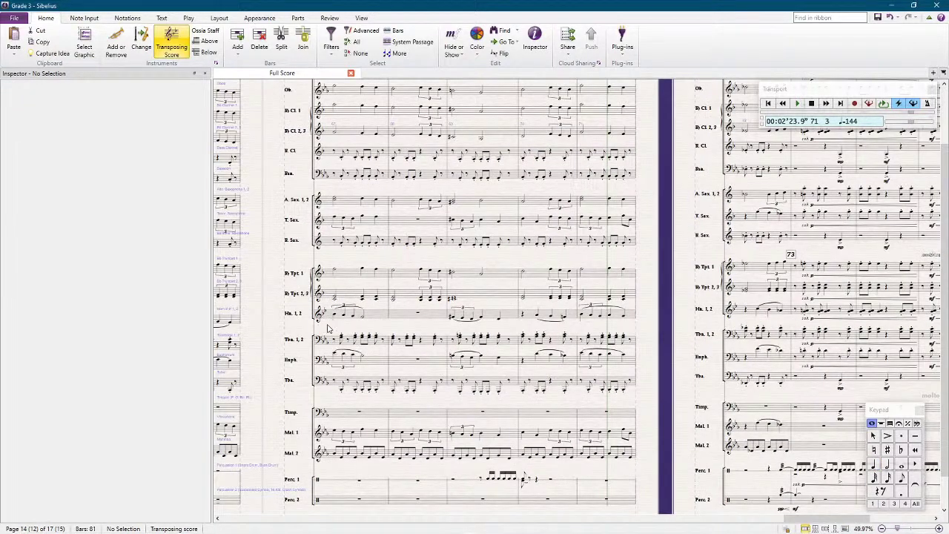
scroll(326, 327, "up", 1)
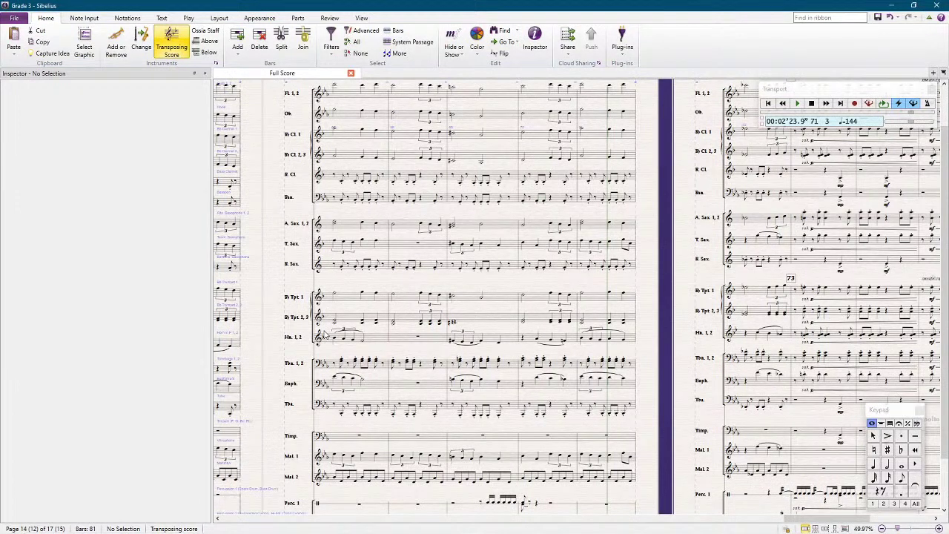
scroll(324, 335, "down", 1)
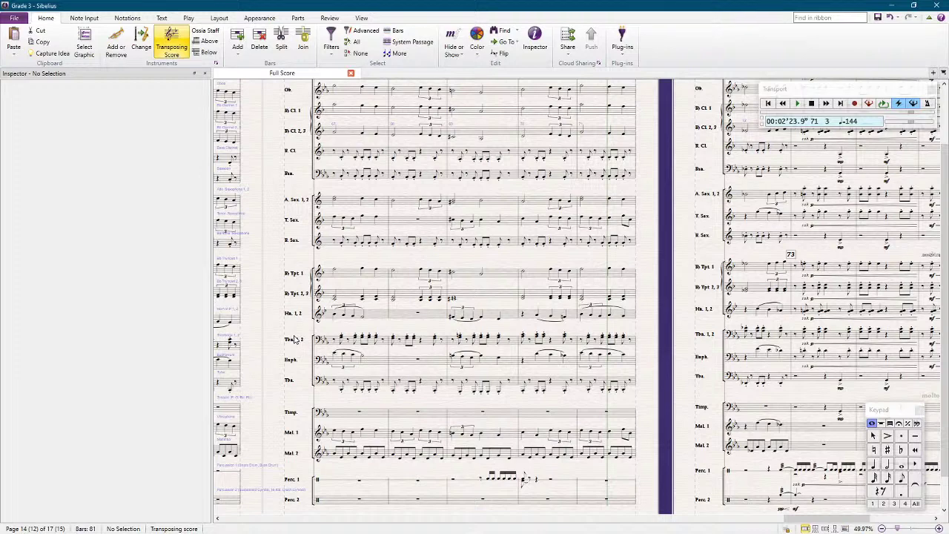
scroll(295, 339, "left", 6)
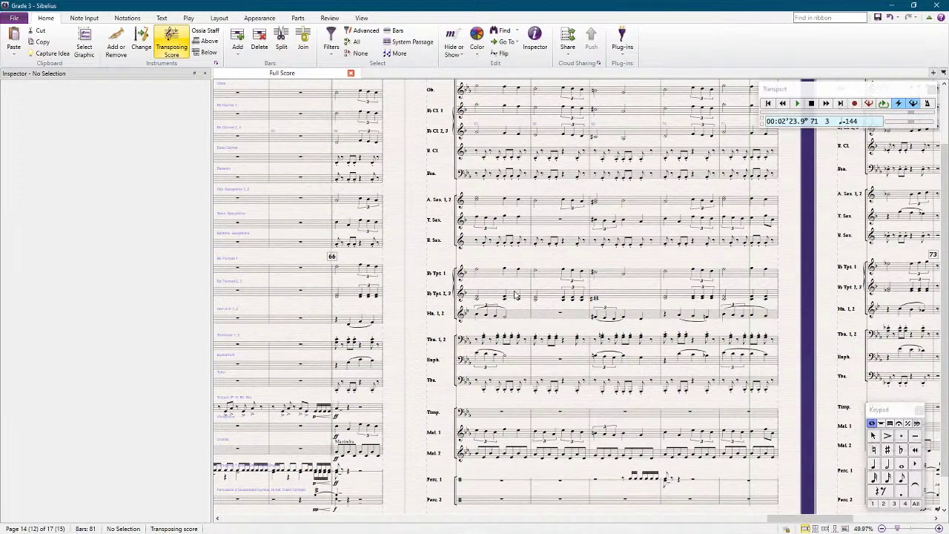
scroll(515, 295, "left", 10)
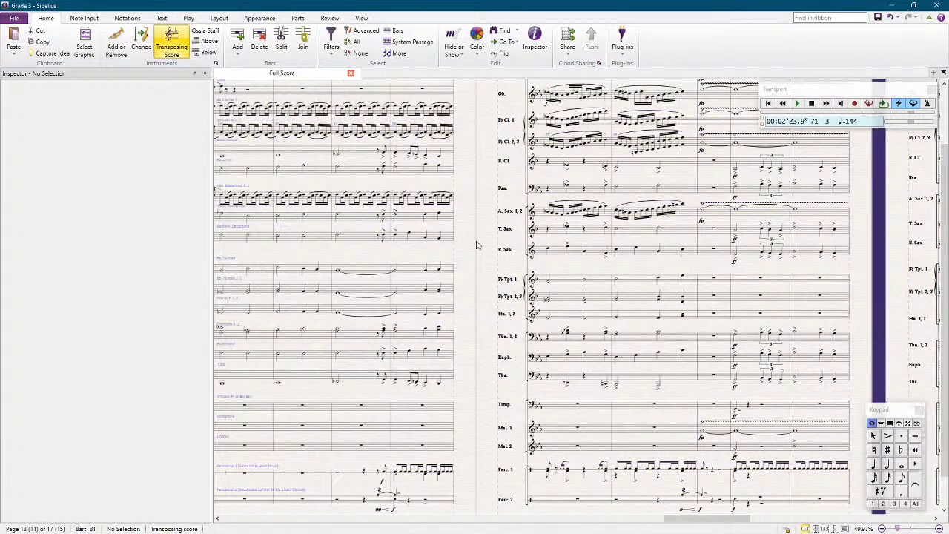
scroll(477, 245, "left", 8)
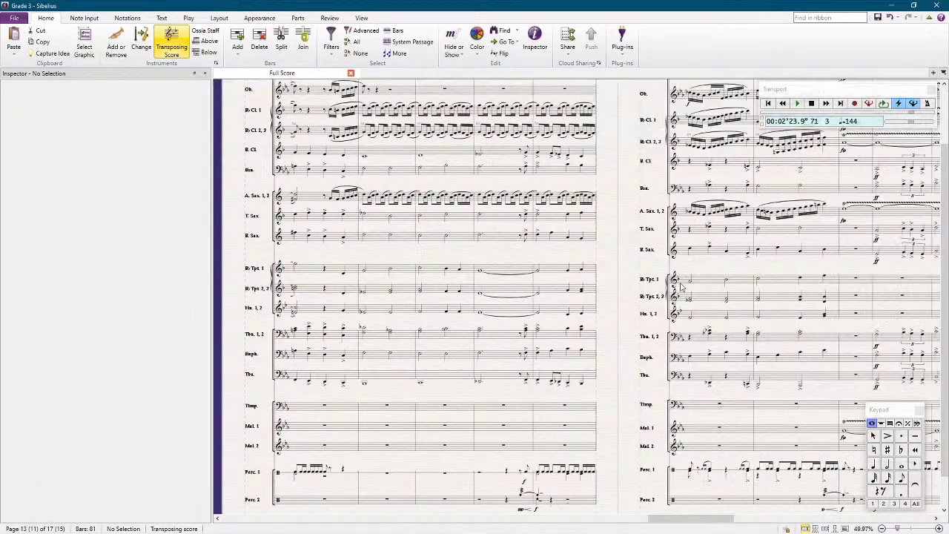
scroll(681, 285, "left", 10)
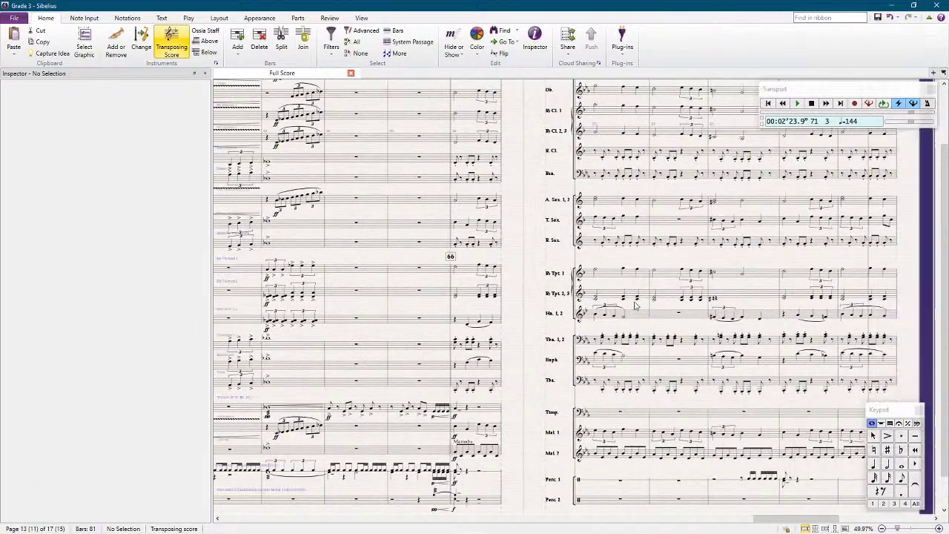
scroll(634, 304, "right", 1)
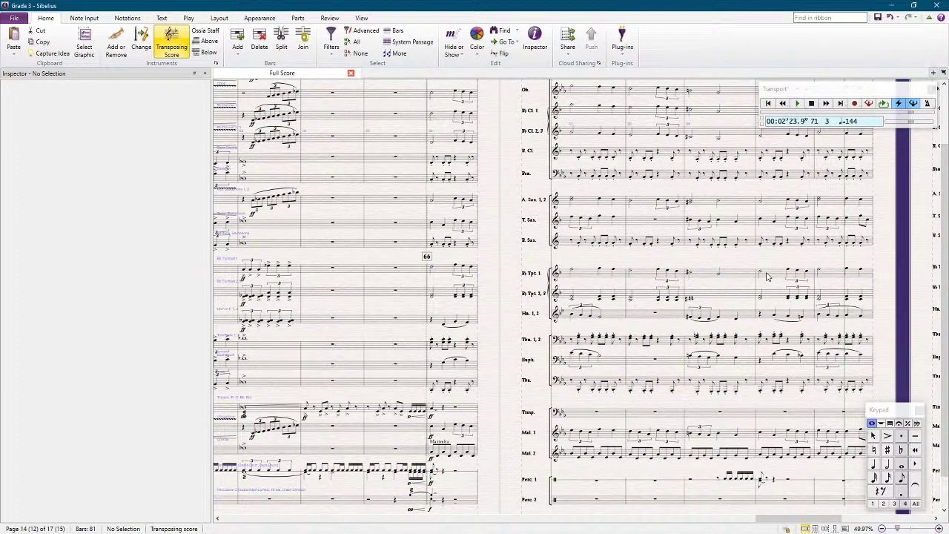
scroll(882, 261, "right", 5)
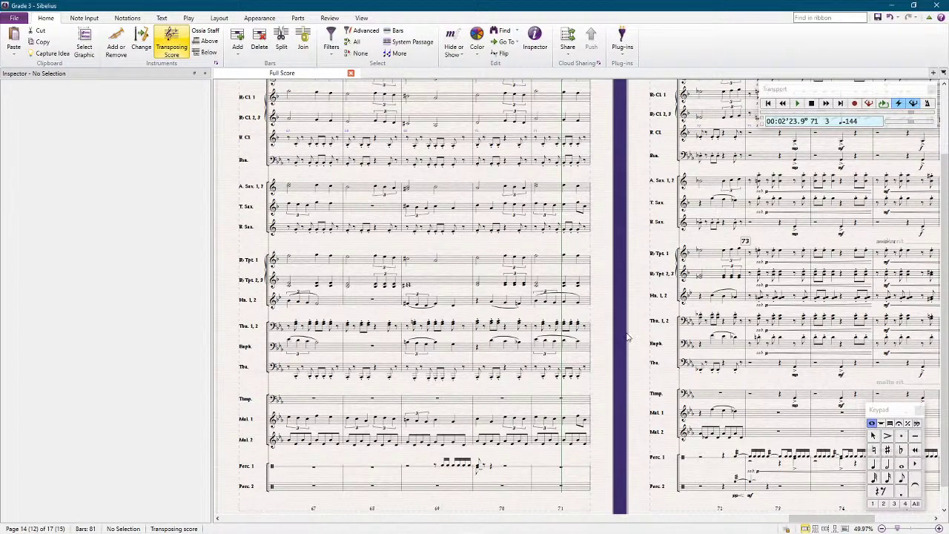
left_click(706, 300)
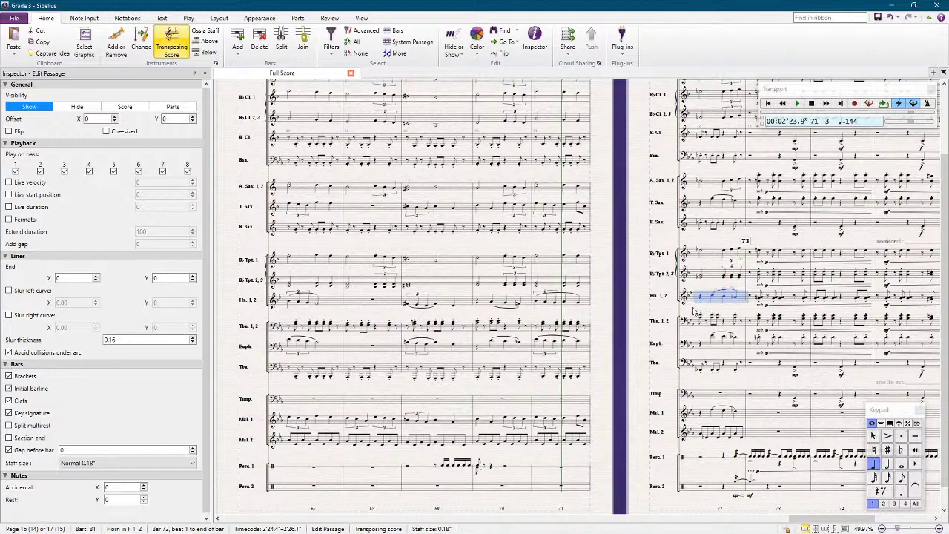
Step: Clear bar 39 in the Horn 1, 2, Euphonium and Tenor Sax staves
scroll(587, 362, "up", 10)
scroll(449, 361, "up", 10)
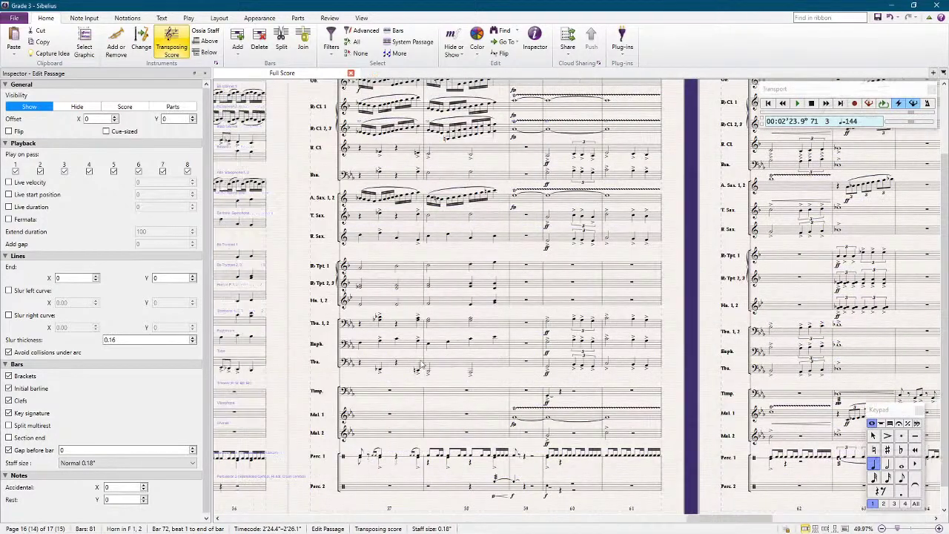
scroll(332, 323, "up", 8)
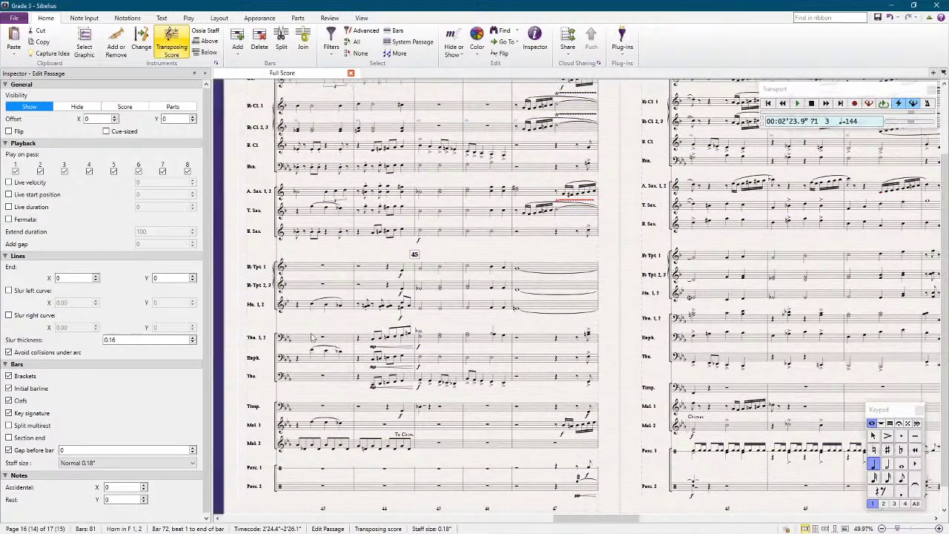
scroll(356, 325, "down", 3)
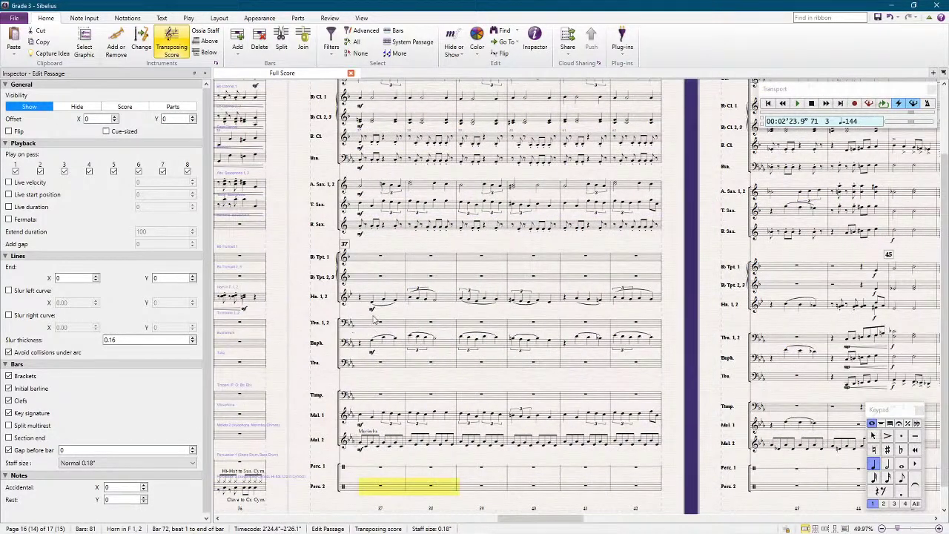
left_click(492, 300)
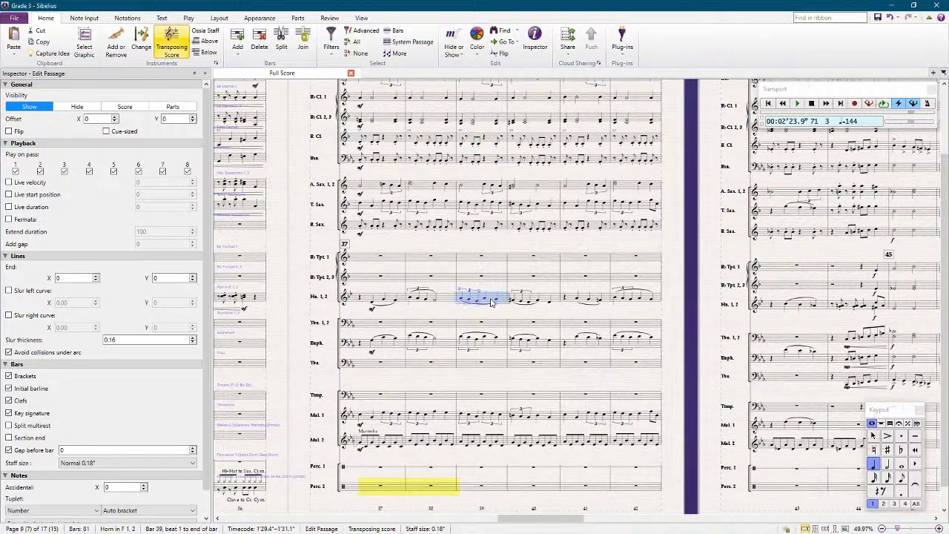
key("Delete")
left_click(490, 347)
key("Delete")
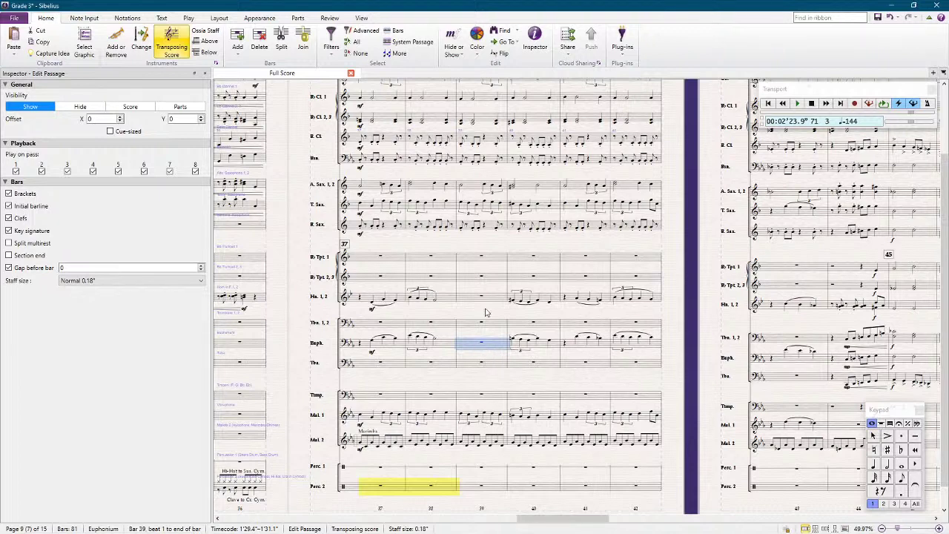
left_click(491, 206)
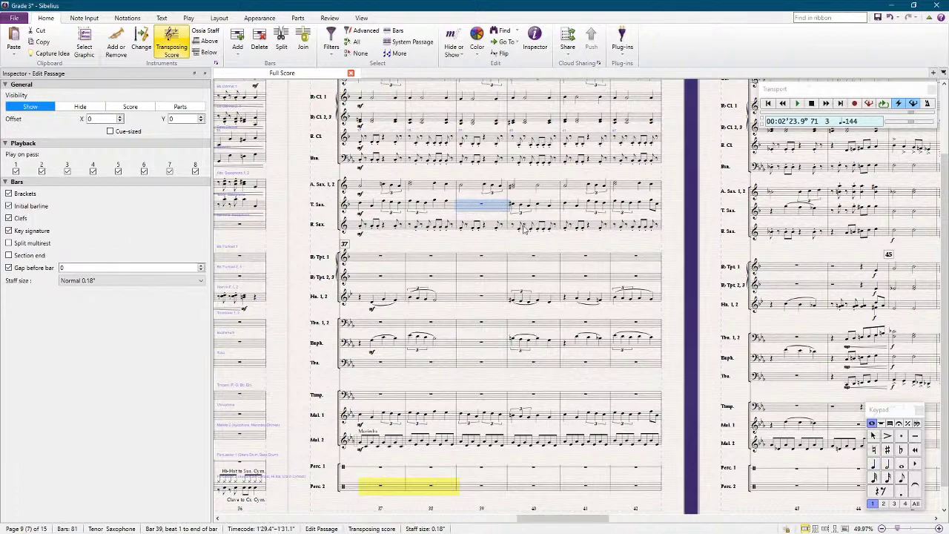
key("Escape")
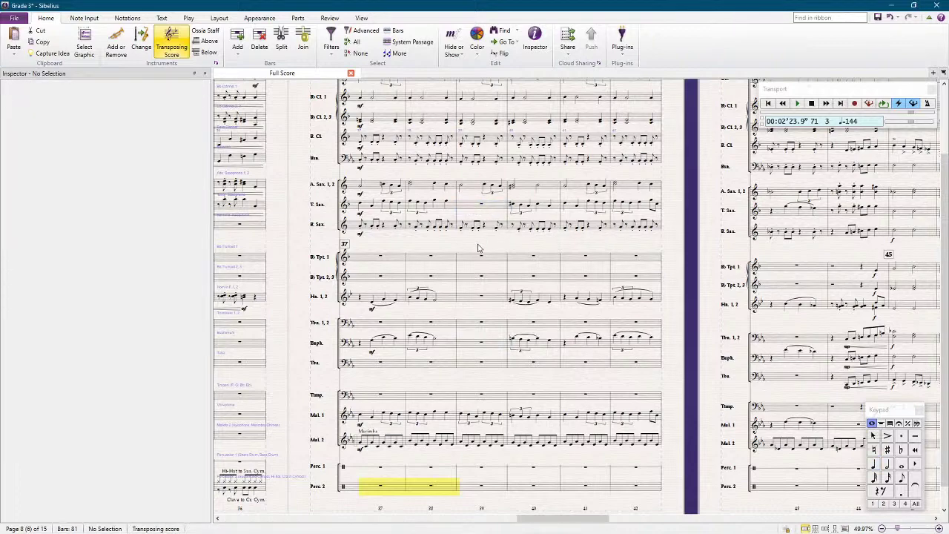
Step: Copy bars 66 to 72 of Trumpet 1 and Trumpet 2, 3 into Clarinet 1 and Clarinet 2, 3 starting at bar 37
scroll(479, 249, "left", 10)
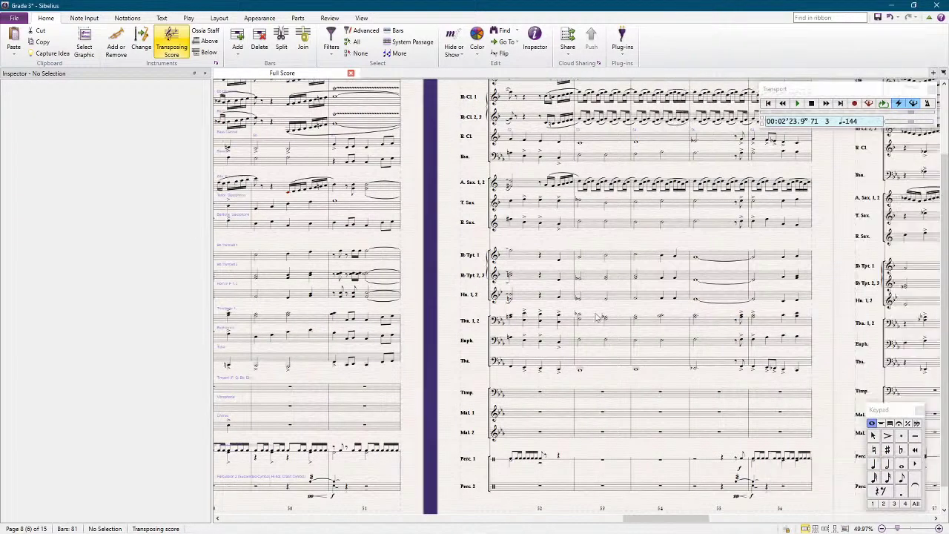
scroll(597, 317, "right", 15)
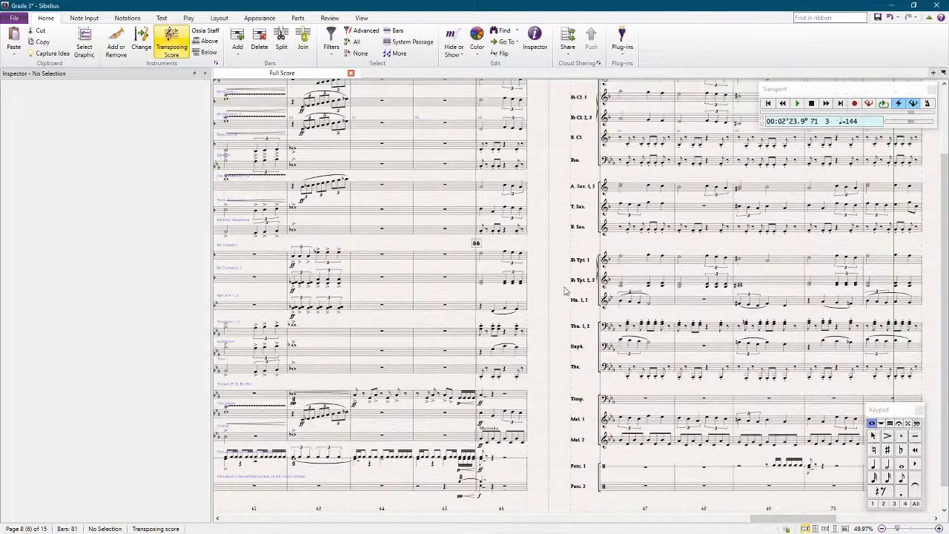
left_click(499, 282)
scroll(499, 281, "right", 5)
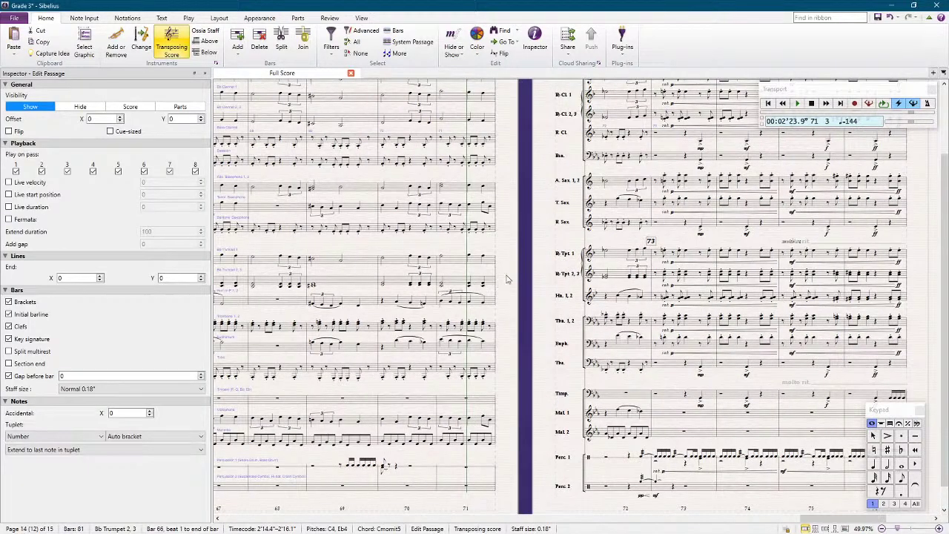
left_click(614, 279, "shift")
left_click(623, 259, "shift")
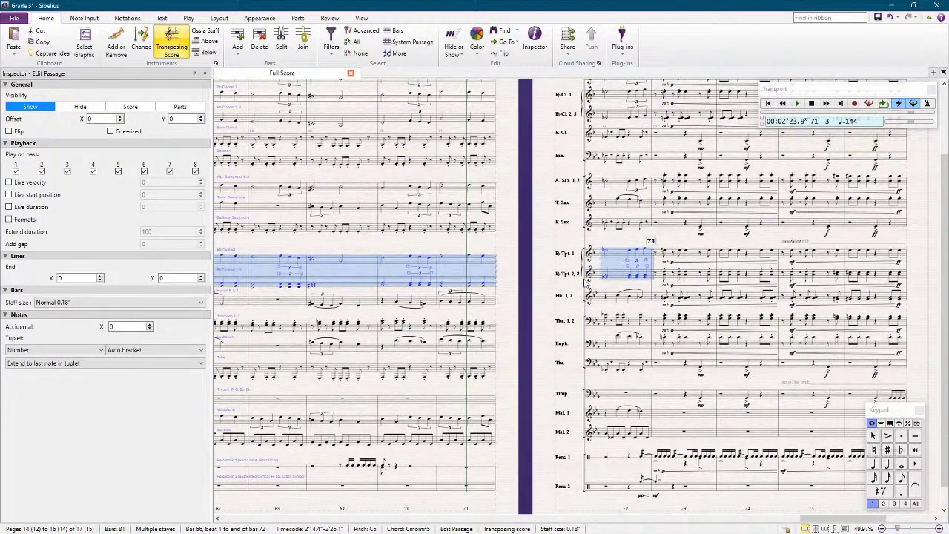
scroll(406, 317, "left", 8)
scroll(406, 316, "left", 15)
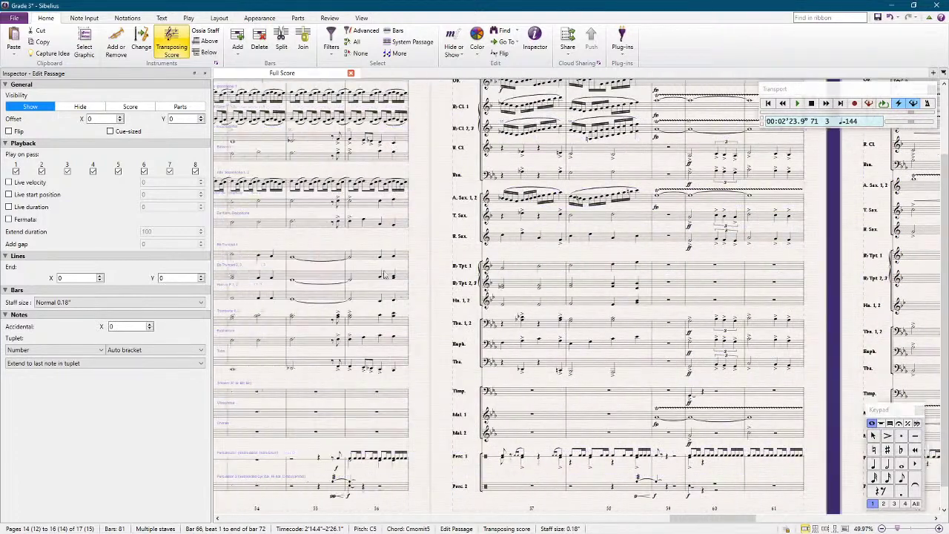
scroll(384, 282, "left", 15)
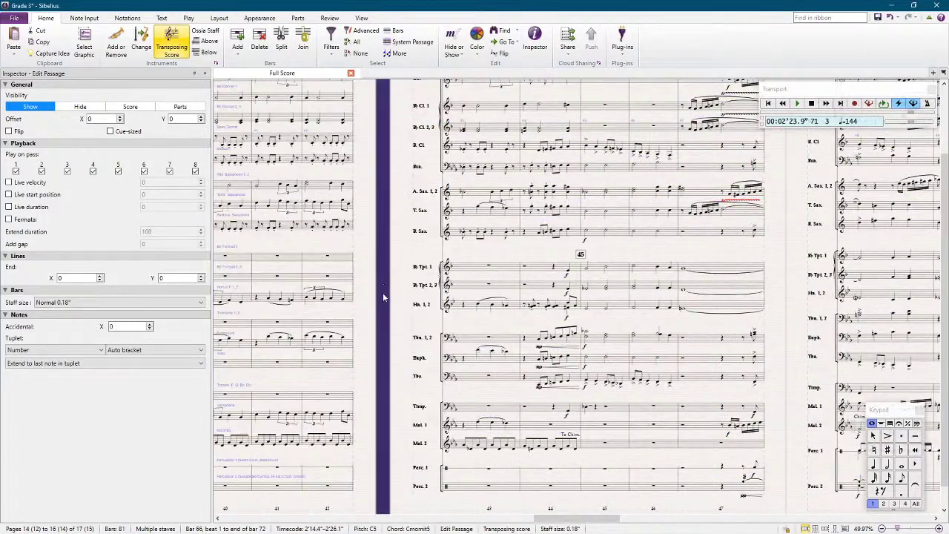
scroll(355, 260, "left", 3)
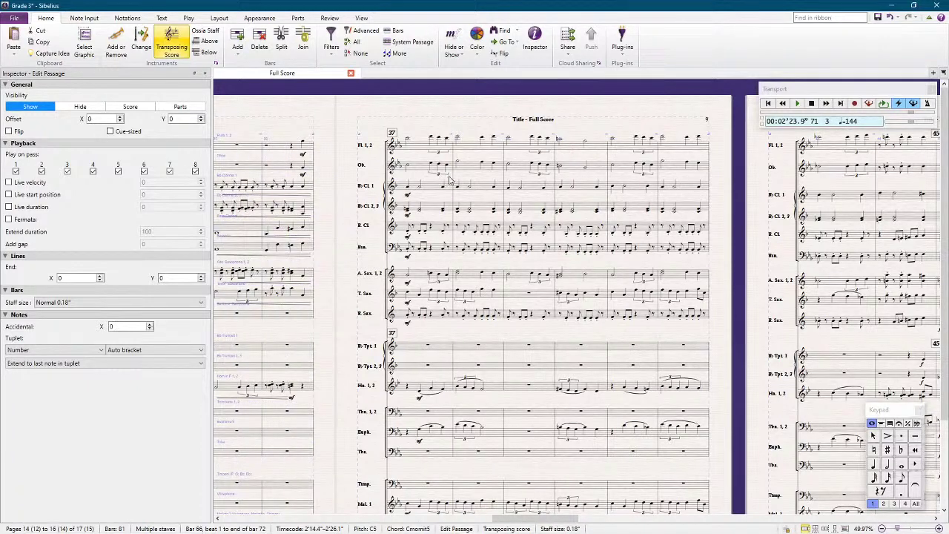
double_click(438, 188)
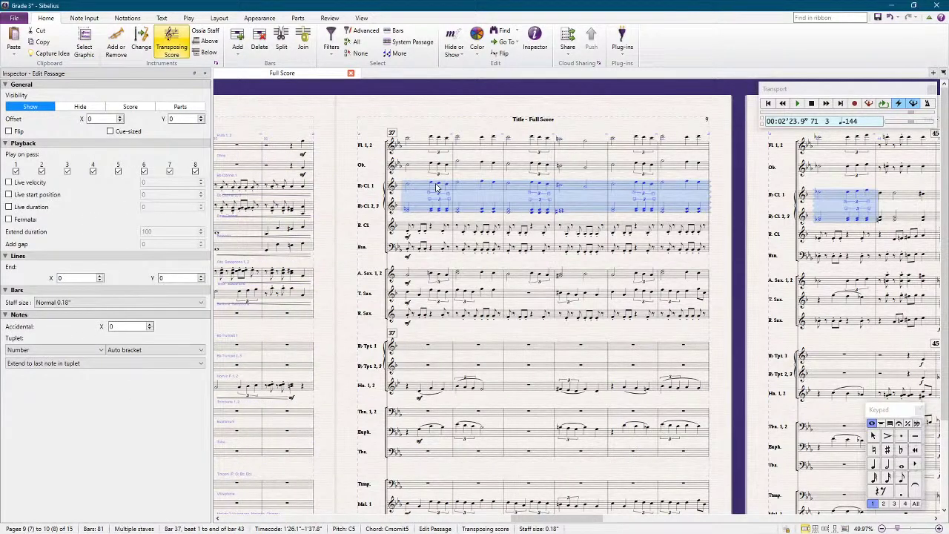
Step: Copy the mf dynamic from the Oboe staff in bar 36 to the start of bar 37 in both B♭ Clarinet staves
left_click(303, 175)
left_click(403, 187)
left_click(419, 210, "shift")
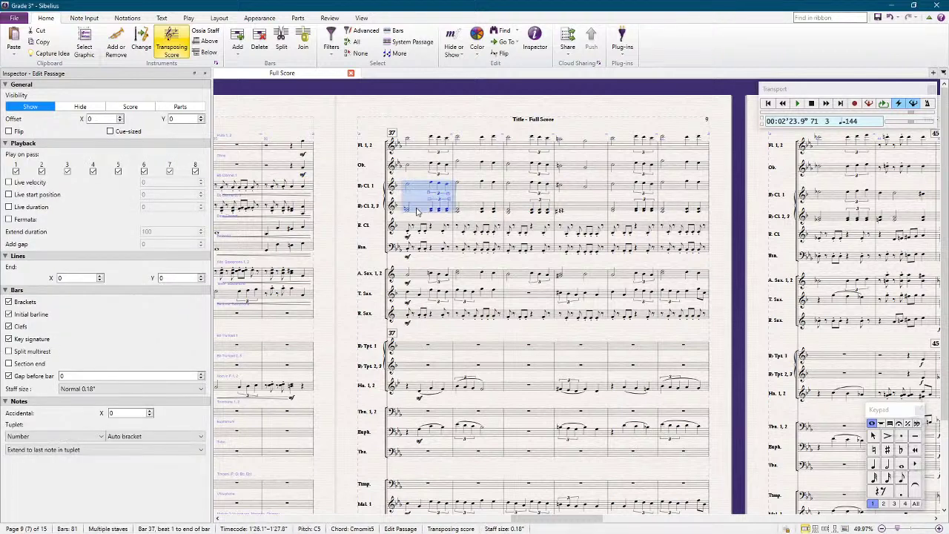
scroll(361, 235, "left", 1)
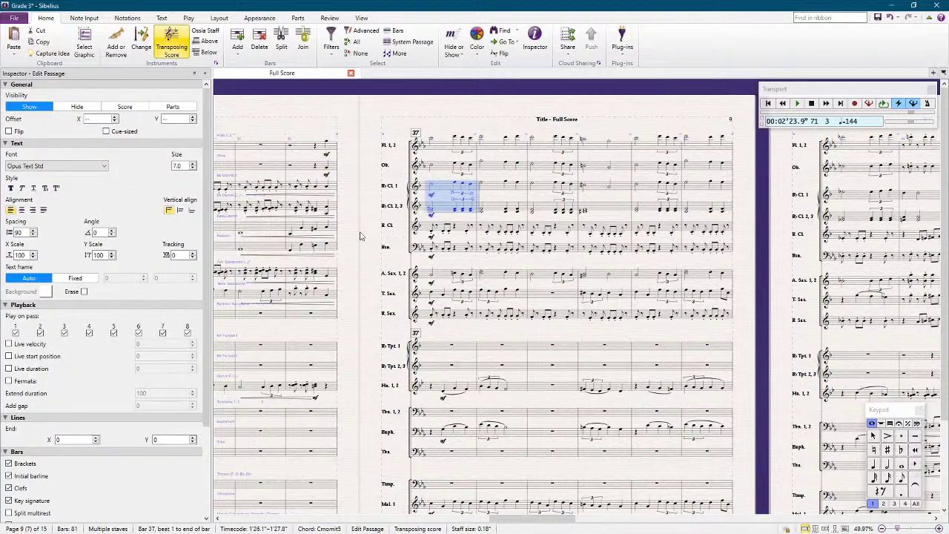
Step: Play back the score from bar 36 to bar 45 to check the new clarinet parts
left_click(310, 148)
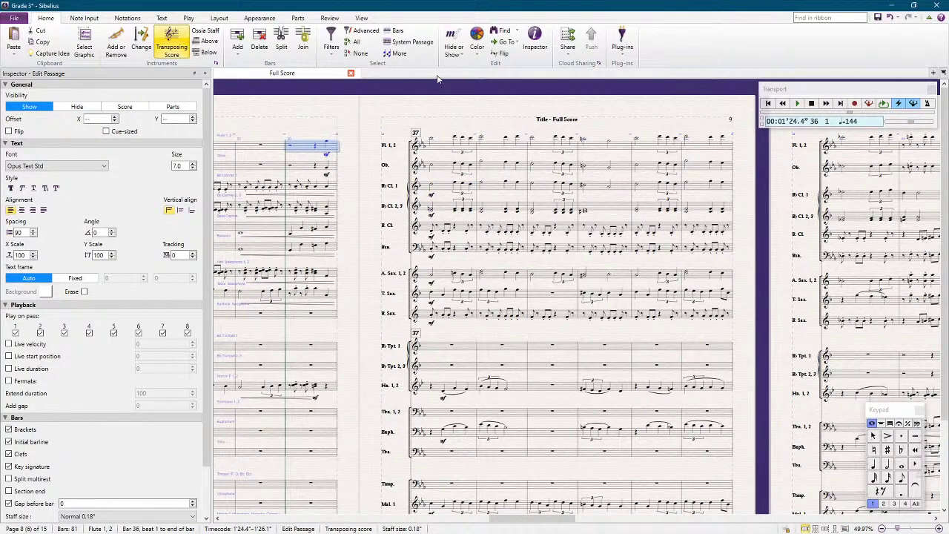
left_click(375, 115)
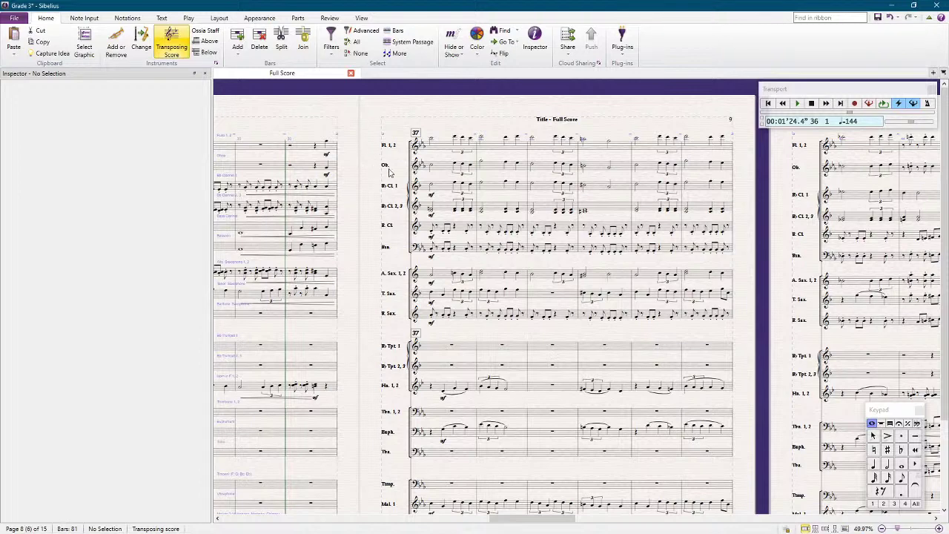
key("space")
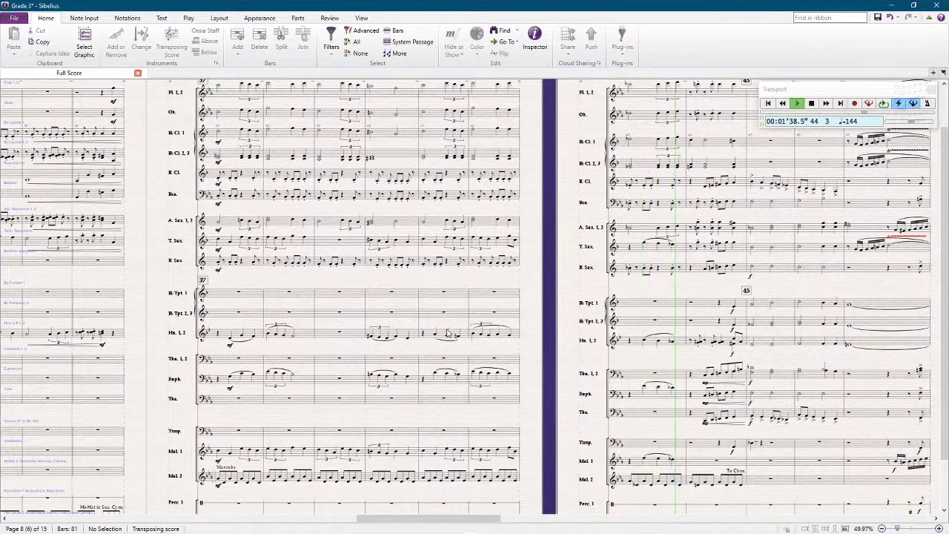
key("space")
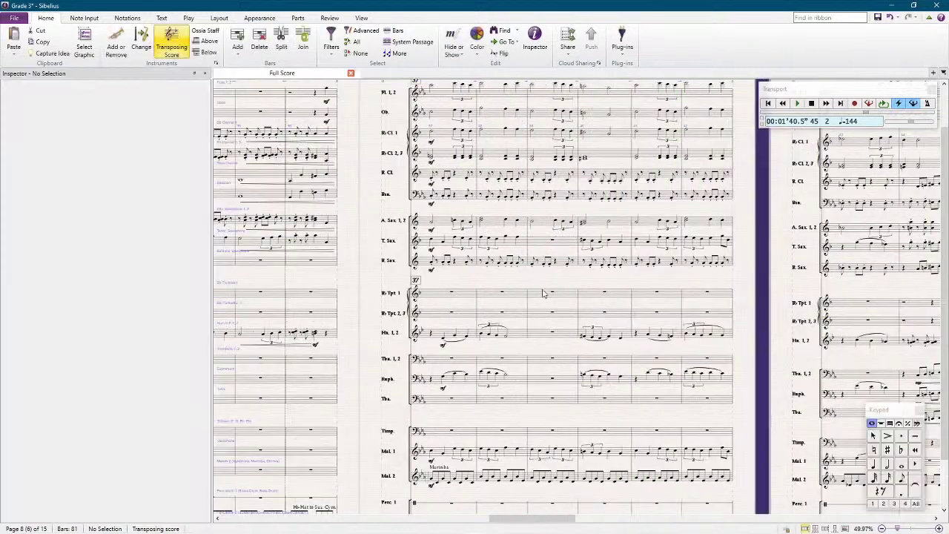
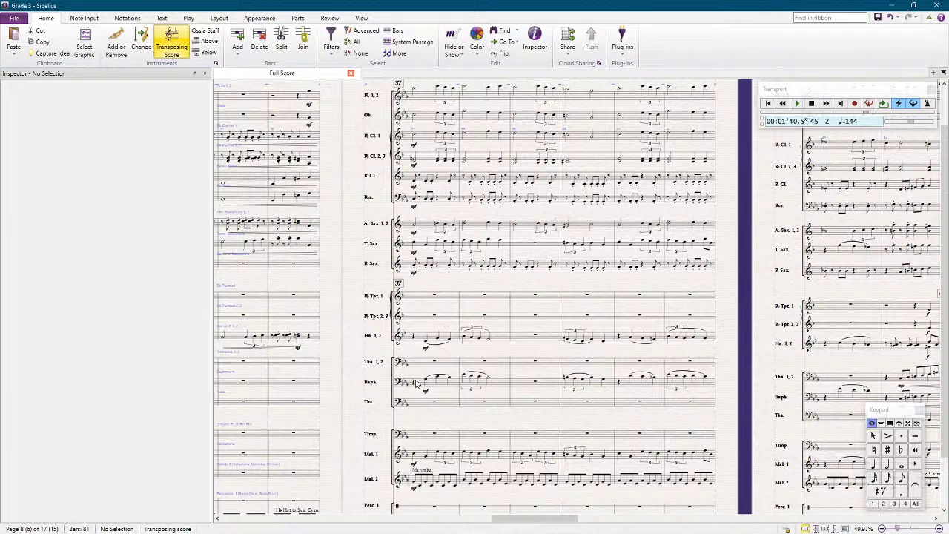
Step: Copy bar 37 of Horn 1, 2 into bar 37 of the Tenor Sax staff
scroll(417, 383, "up", 2)
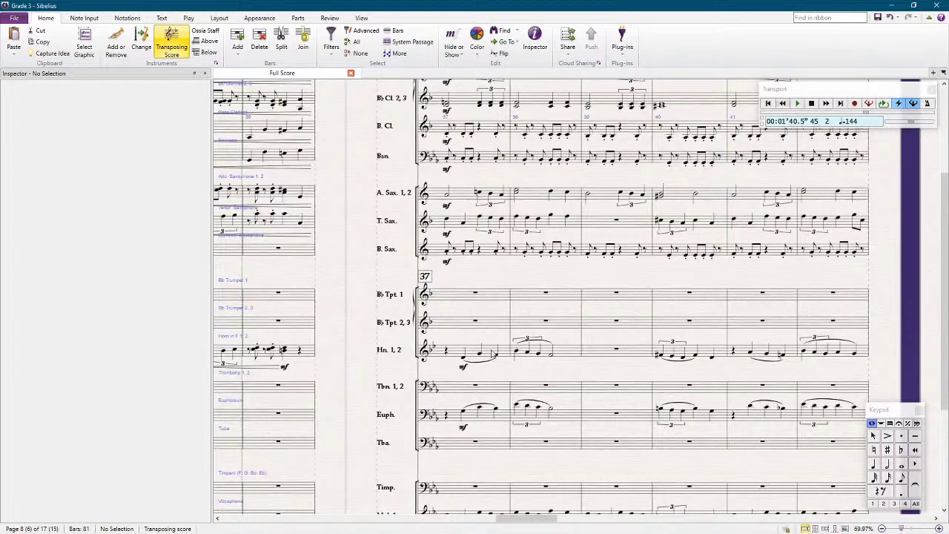
left_click(493, 354)
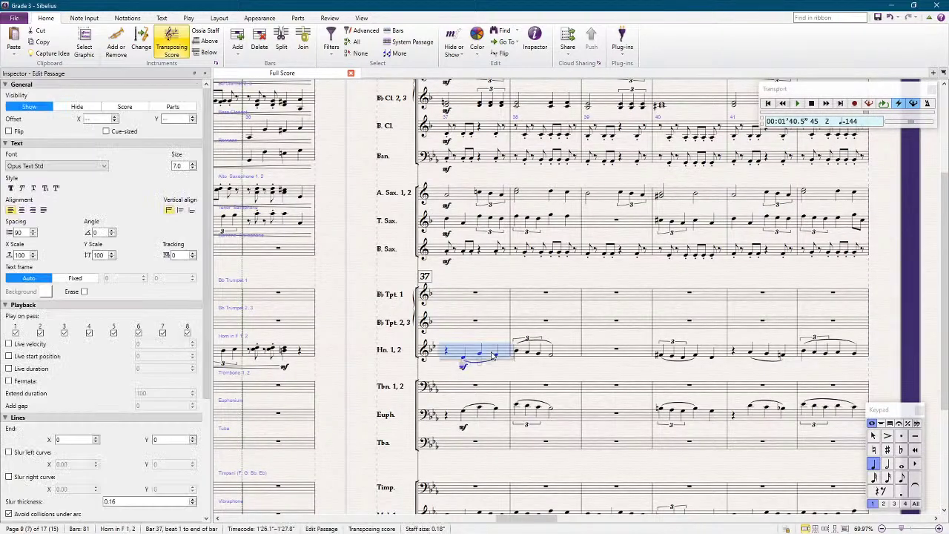
left_click(471, 226)
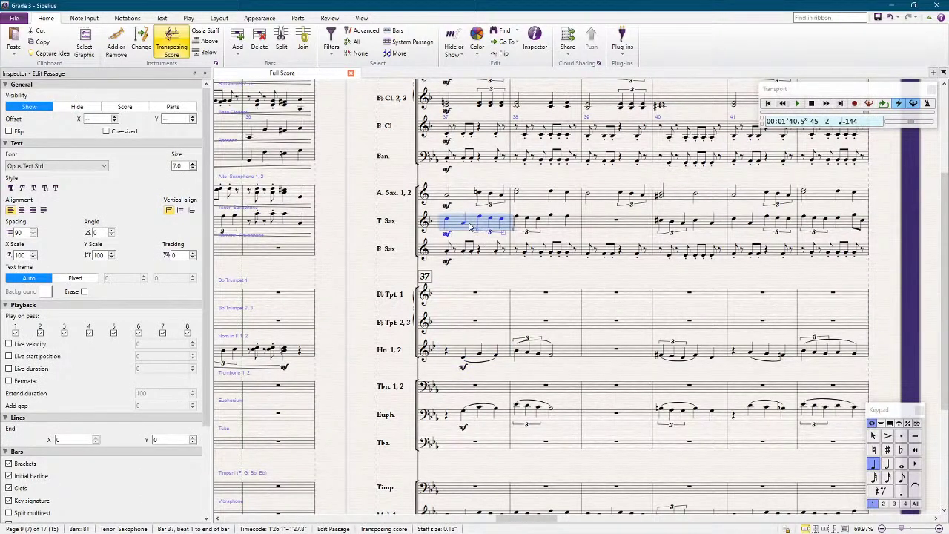
key("s")
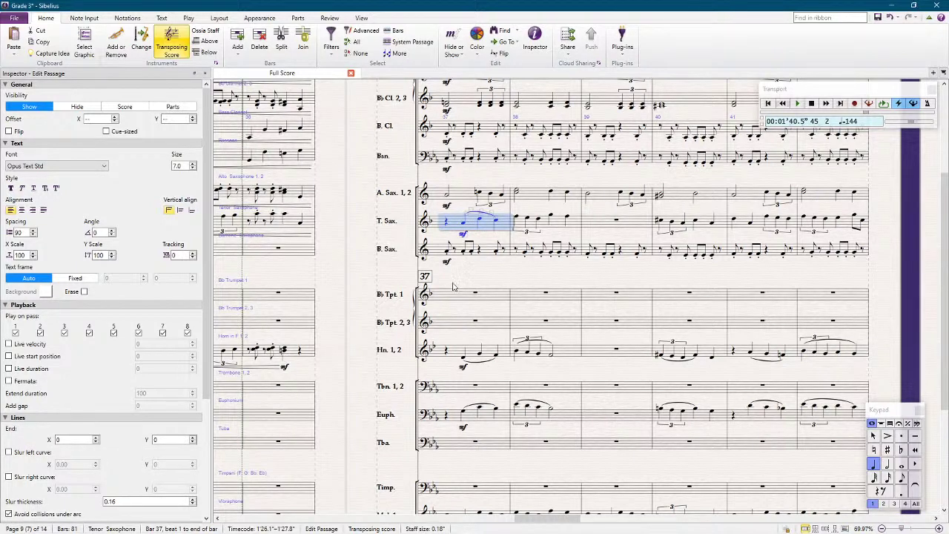
Step: Copy bars 40 to 43 of Horn 1, 2 into the same bars of the Tenor Sax staff
scroll(450, 289, "right", 2)
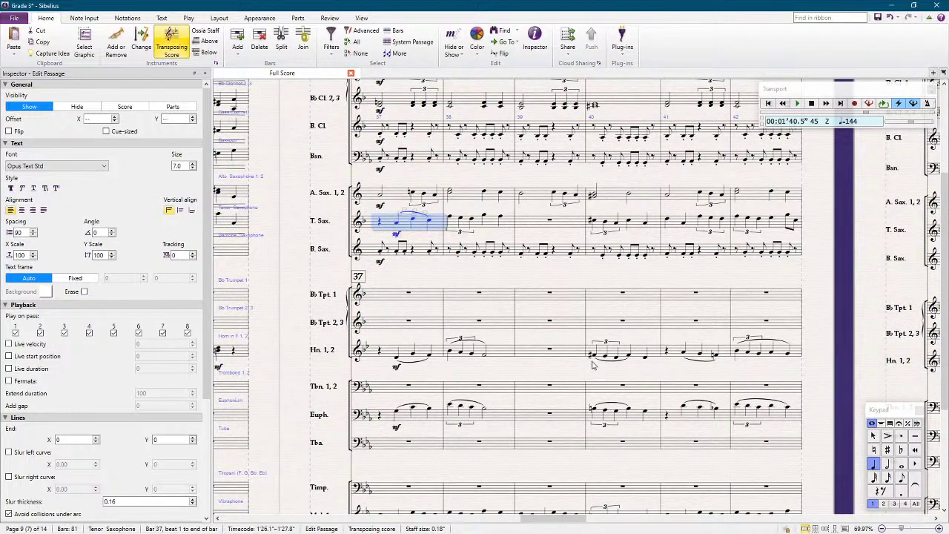
scroll(590, 346, "up", 3)
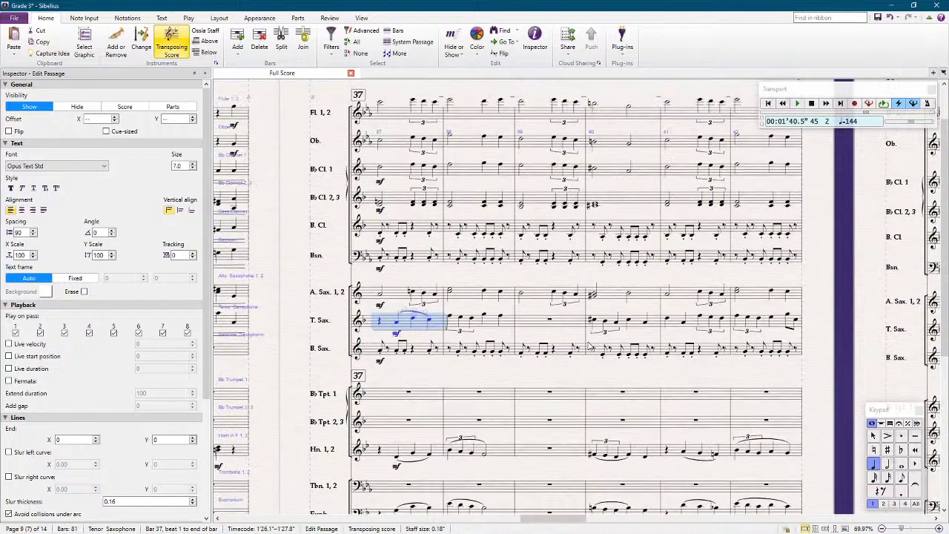
scroll(586, 349, "down", 3)
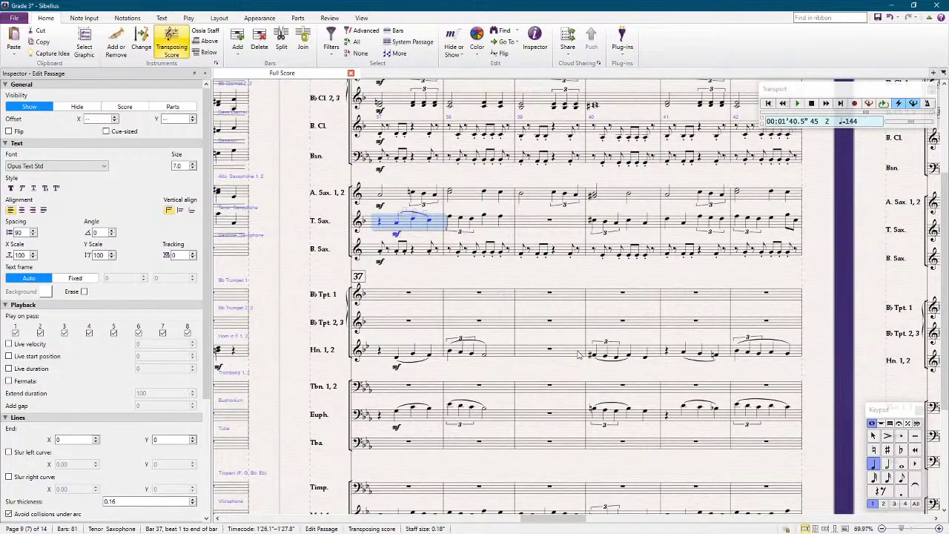
left_click(649, 355)
scroll(649, 355, "right", 5)
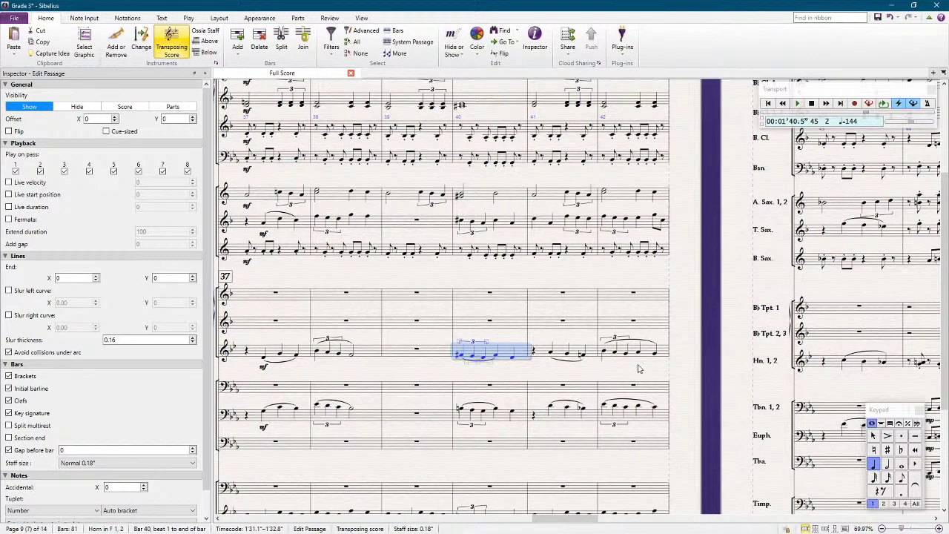
left_click(756, 362, "shift")
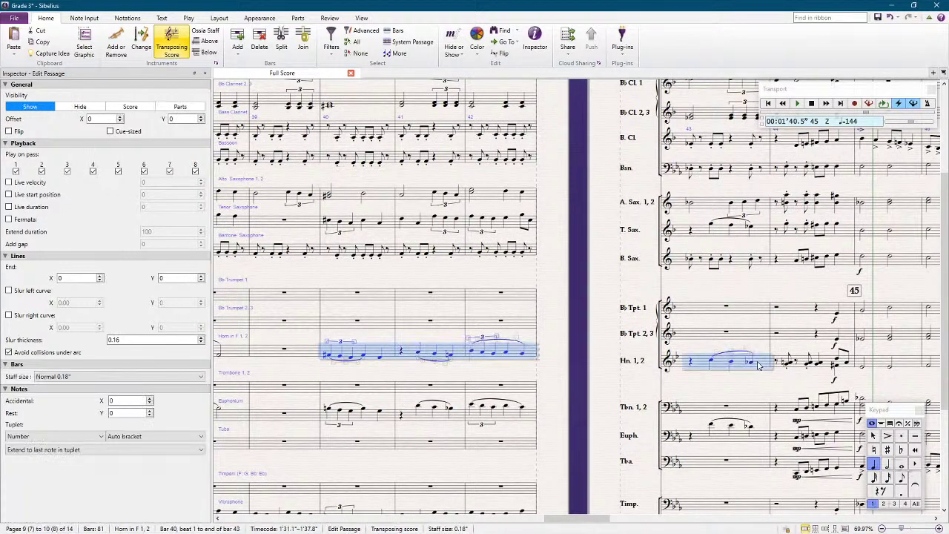
left_click(369, 221, "alt")
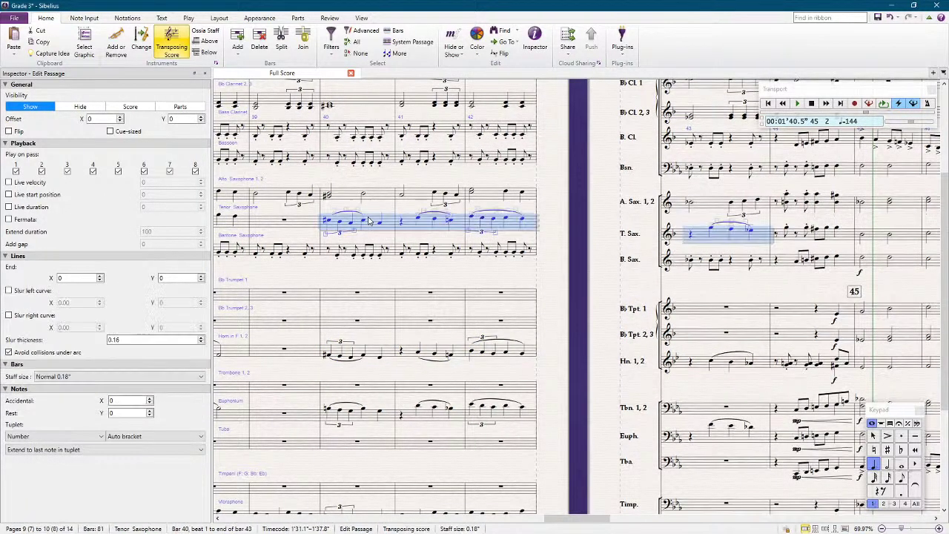
left_click(568, 273)
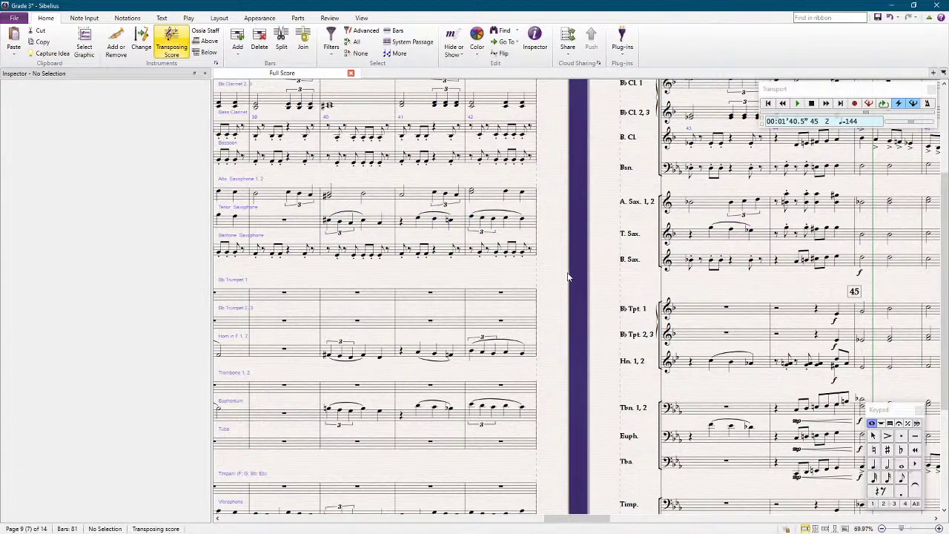
Step: Play back the score from bar 37 to bar 45 to check the Tenor Sax countermelody
scroll(525, 321, "left", 5)
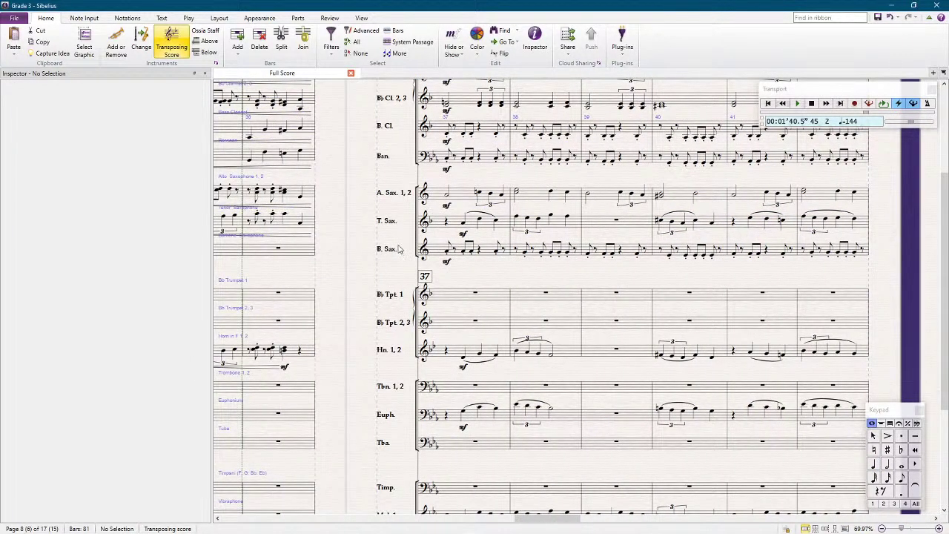
key("space")
scroll(398, 250, "down", 3)
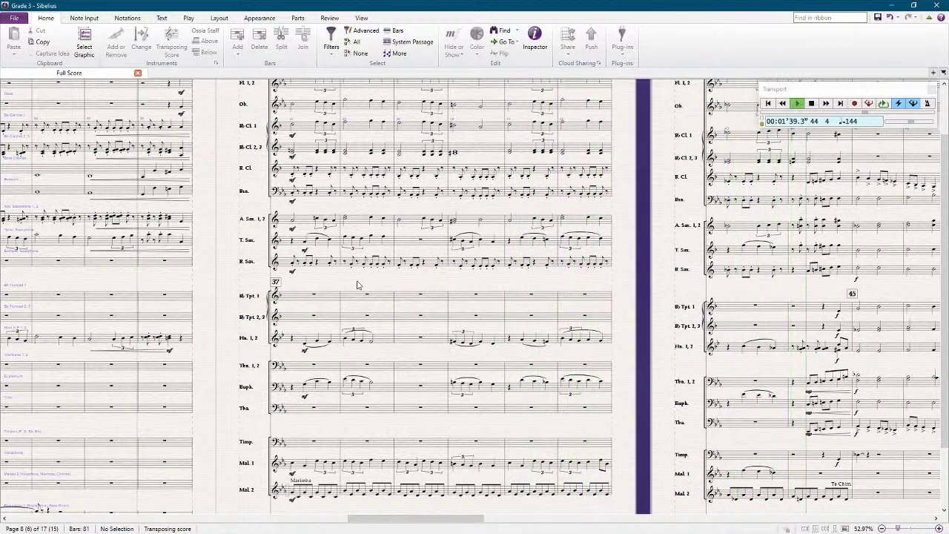
key("ctrl+shift+t")
key("ctrl+alt+i")
key("ctrl+alt+k")
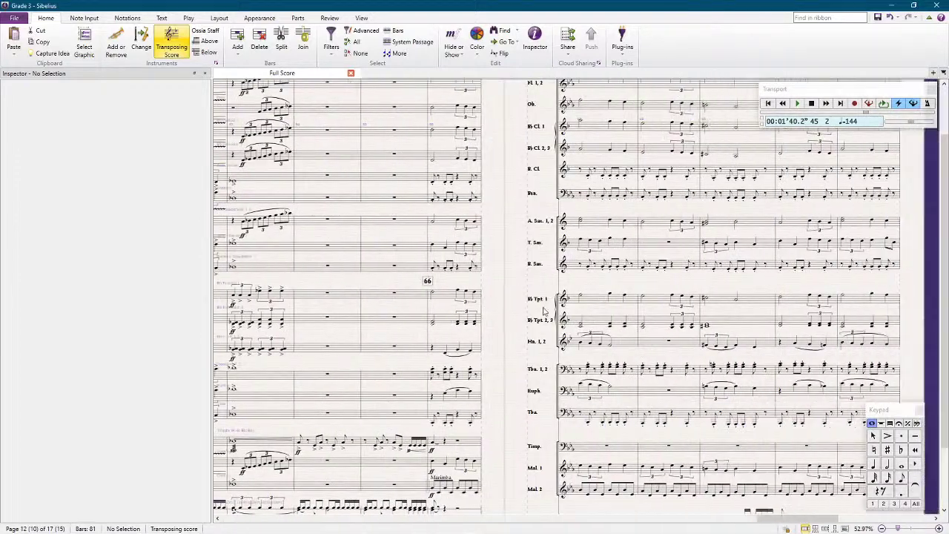
Step: Play back the score from bar 64 to bar 76 to review the melody's return and the build-up after bar 73
left_click(294, 295)
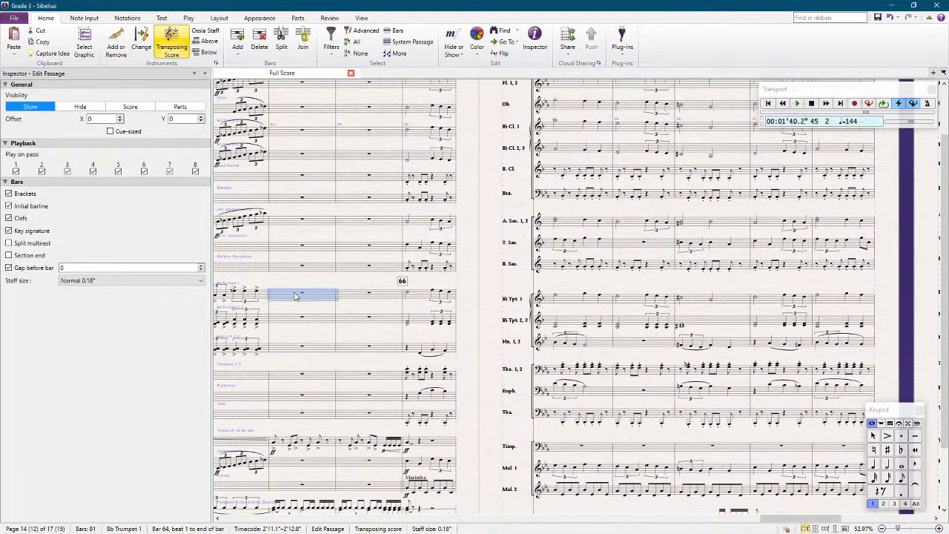
key("space")
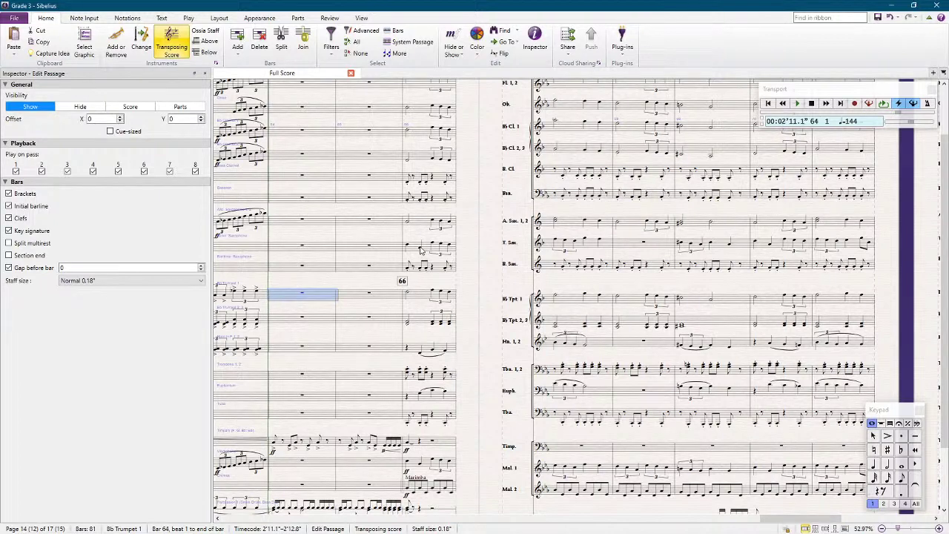
left_click(477, 278)
key("space")
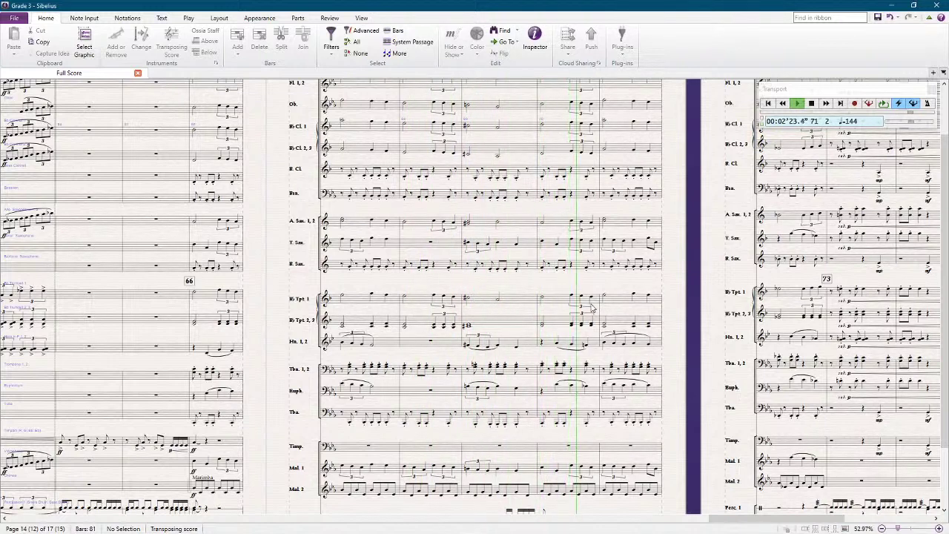
scroll(600, 306, "down", 3)
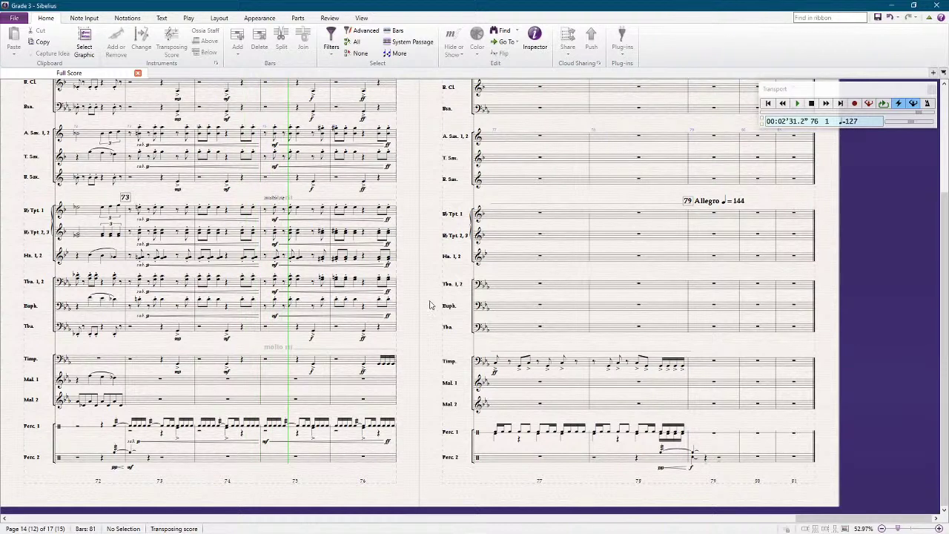
key("space")
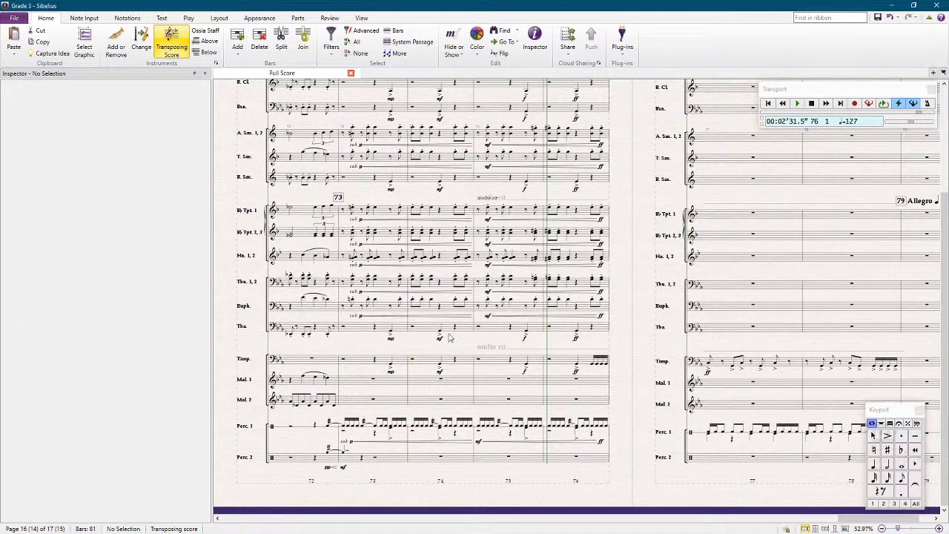
Step: Examine the Tuba and Timpani entries in bars 73 to 76 and the percussion parts in bars 69 and 70
left_click(362, 332)
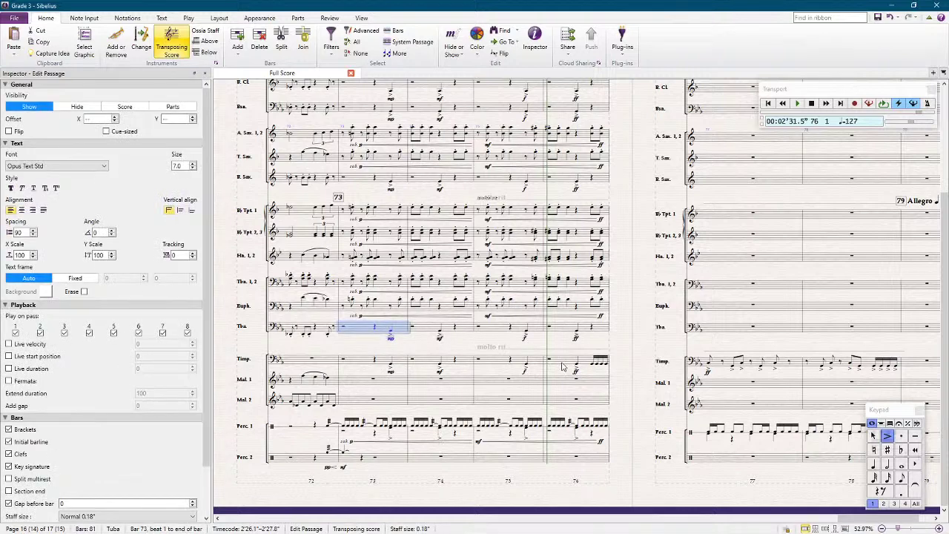
left_click(564, 367, "shift")
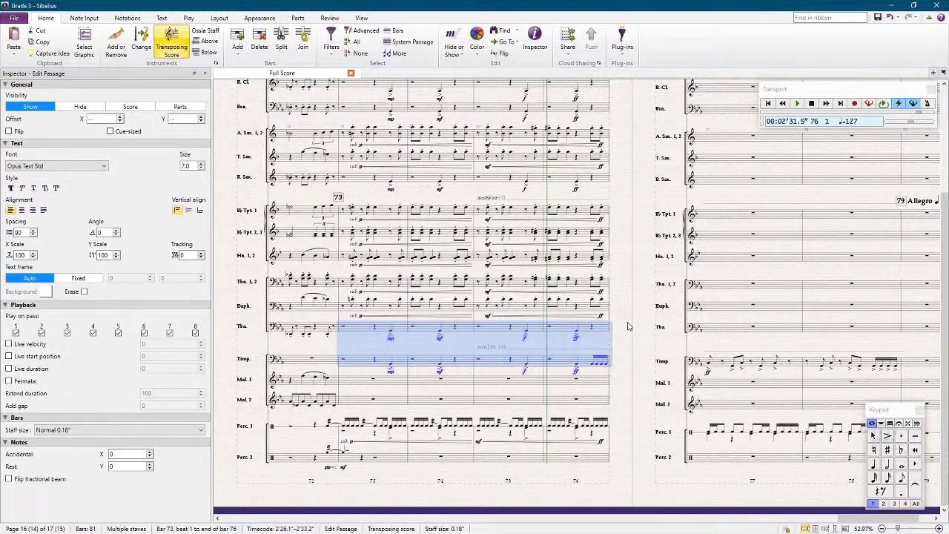
key("Escape")
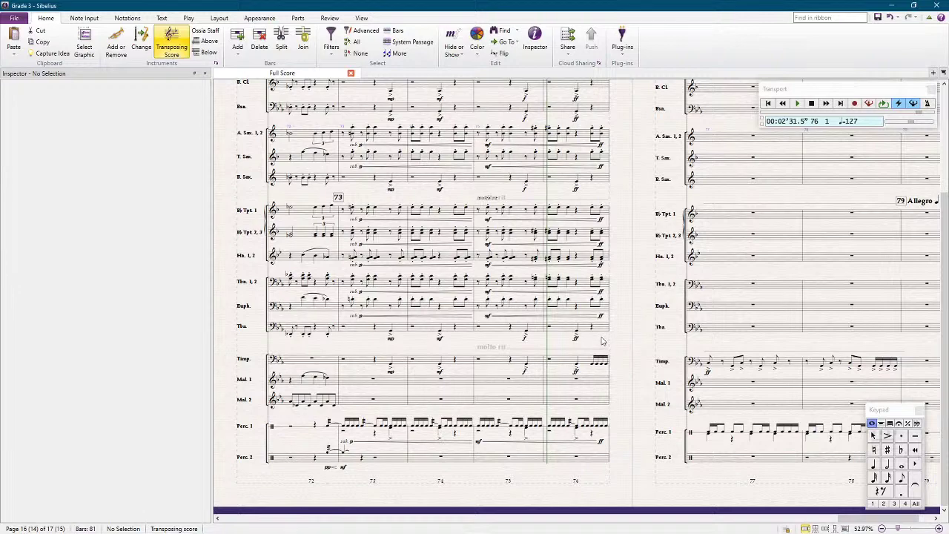
key("Home")
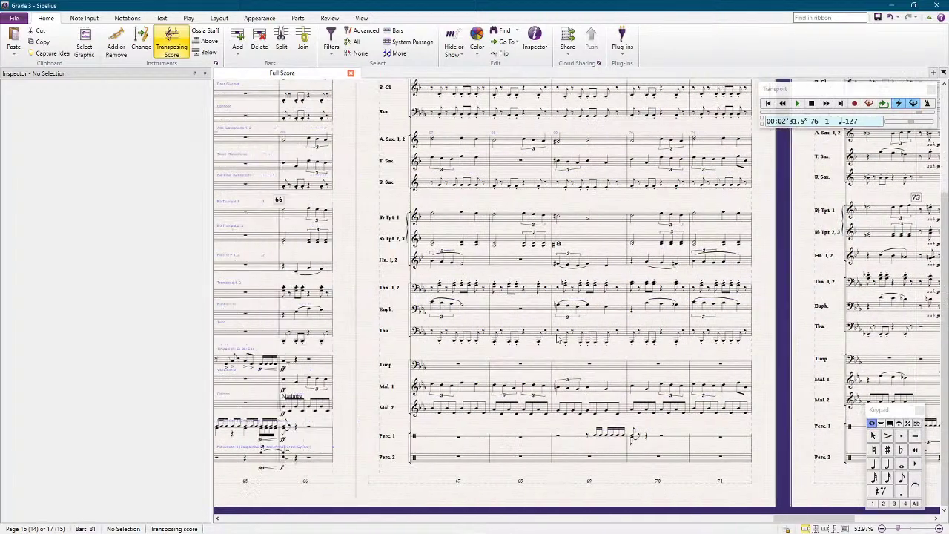
left_click_drag(361, 435, 318, 315)
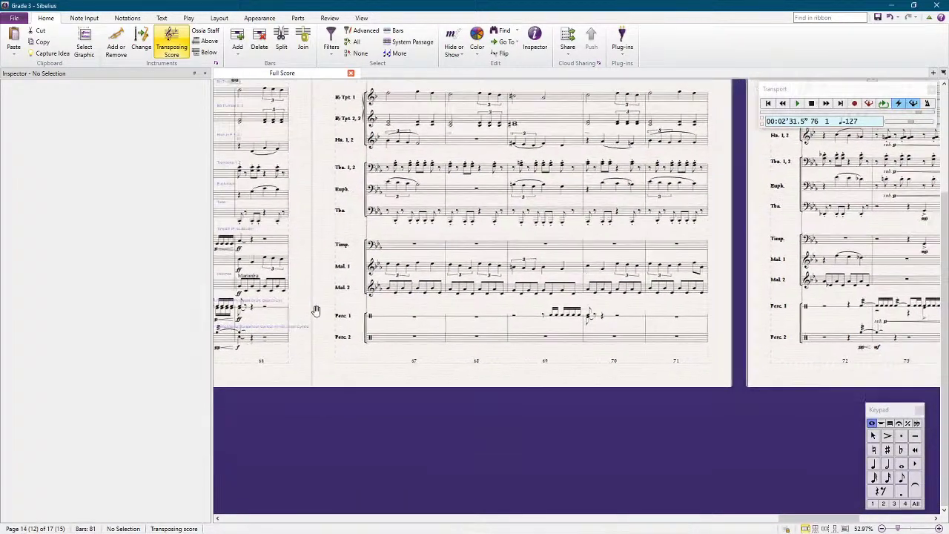
left_click(551, 338)
left_click(602, 341, "shift")
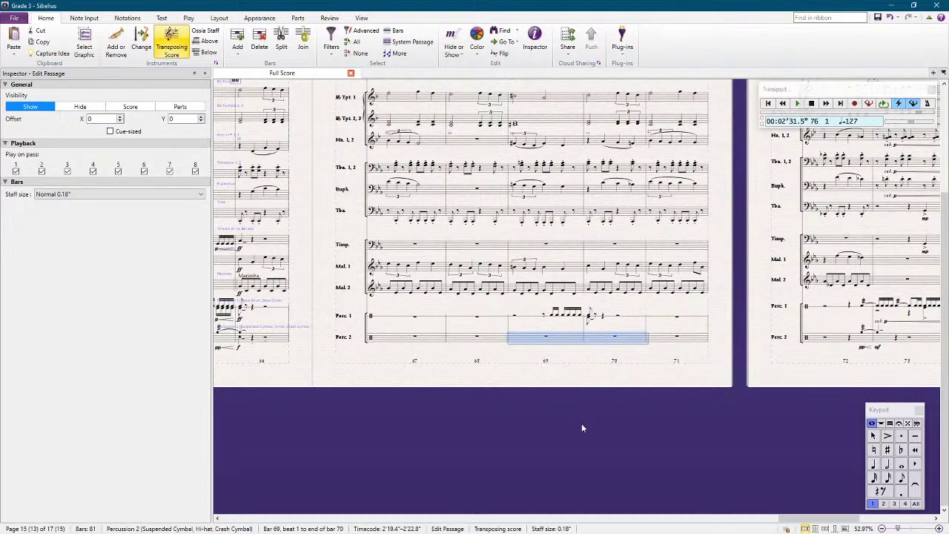
key("Escape")
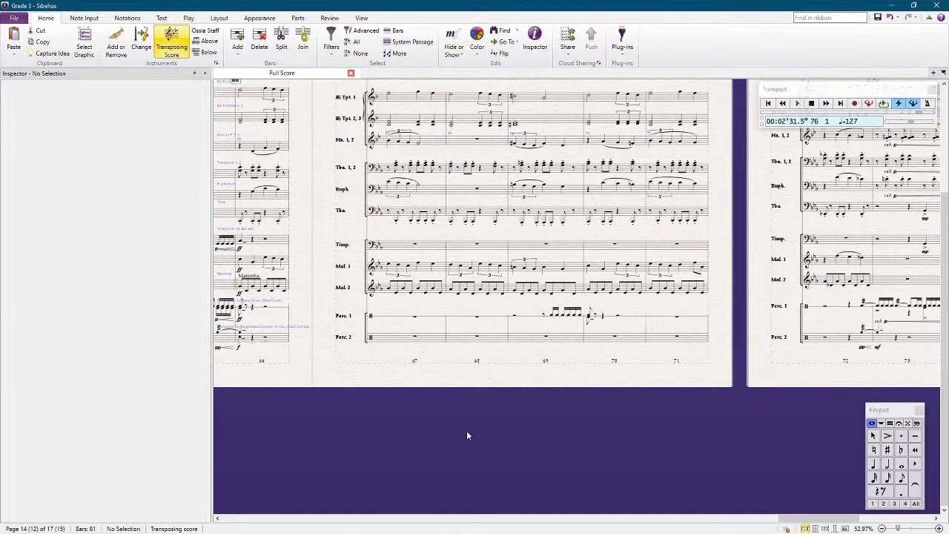
left_click(560, 341)
left_click(606, 344, "shift")
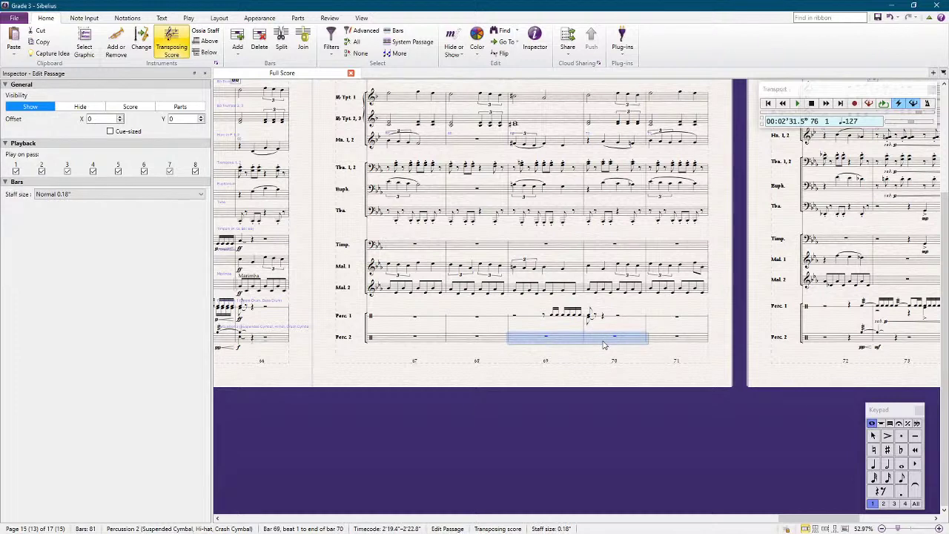
left_click(597, 399)
left_click(568, 340)
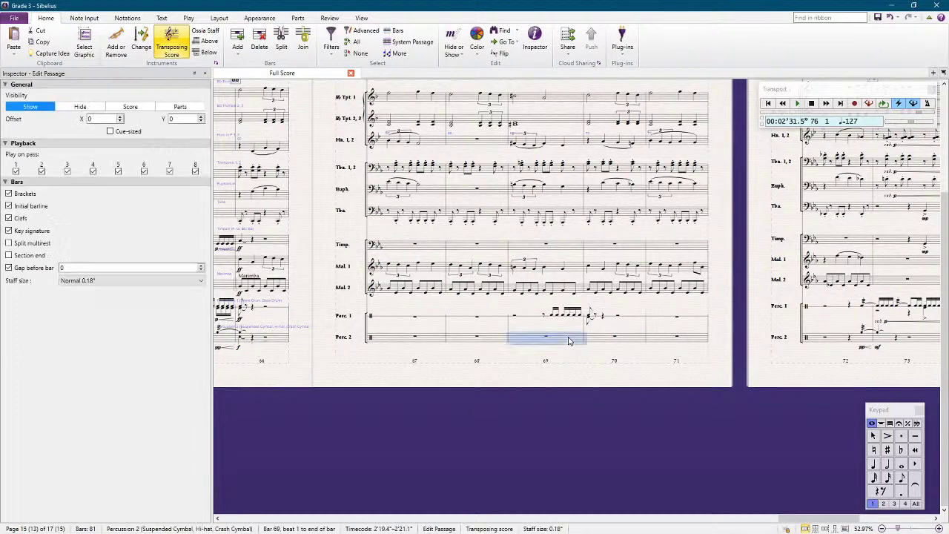
left_click(441, 398)
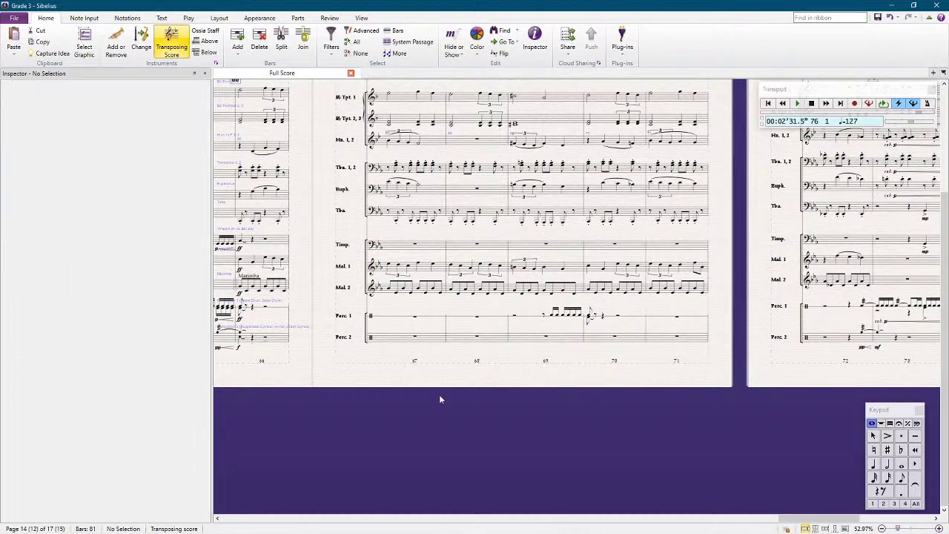
left_click_drag(441, 398, 449, 368)
left_click_drag(593, 356, 502, 365)
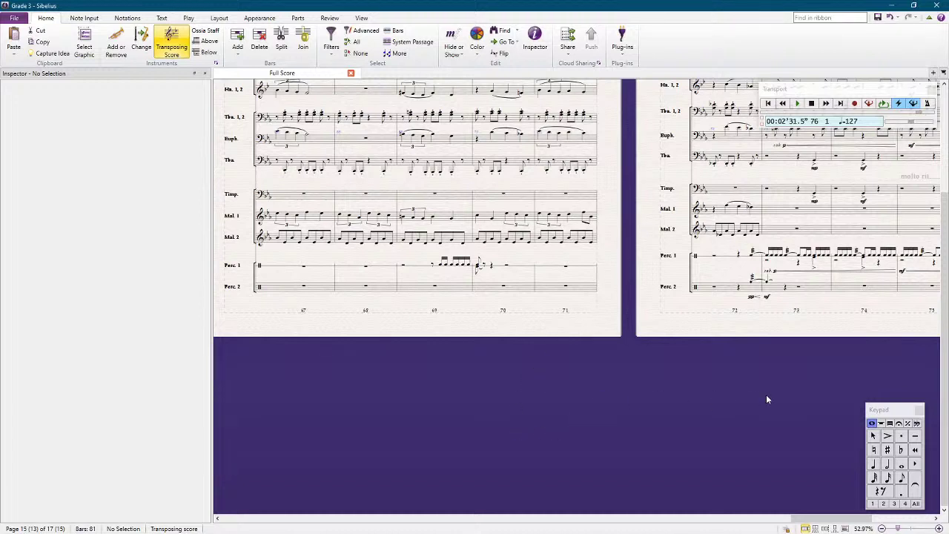
Step: Change the tempo marking at bar 79 to Grave with a quarter note equal to 60
left_click_drag(769, 396, 532, 368)
scroll(541, 354, "down", 2)
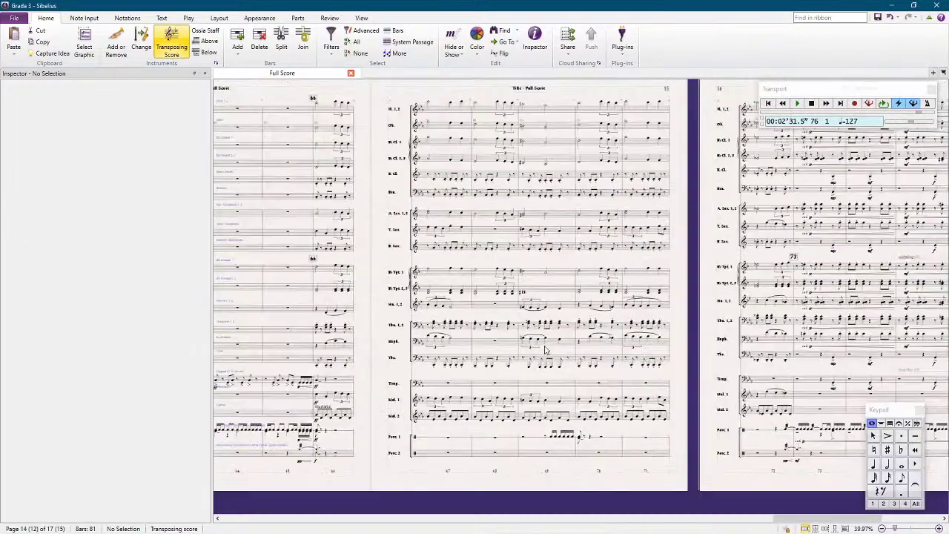
scroll(712, 260, "right", 5)
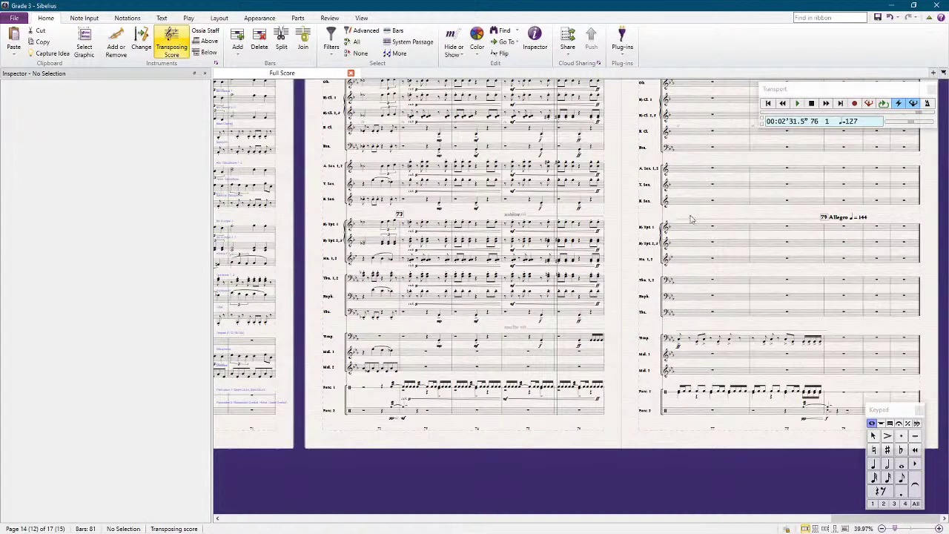
scroll(683, 157, "up", 2)
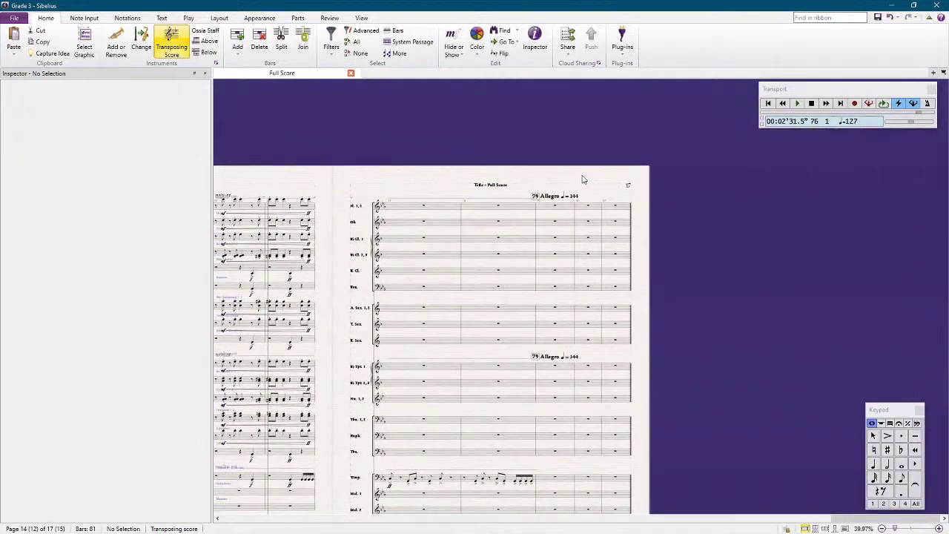
left_click(526, 136)
double_click(526, 136)
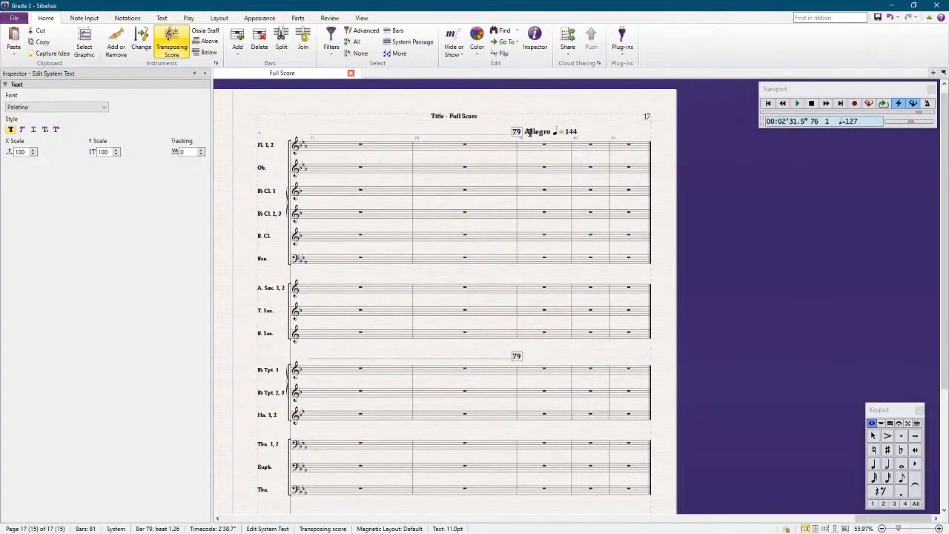
double_click(527, 136)
right_click(527, 136)
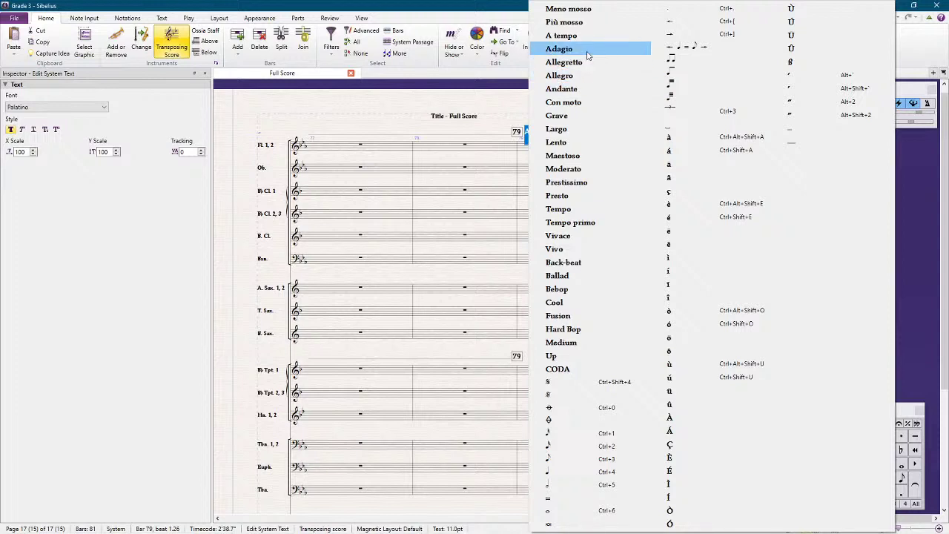
left_click(581, 119)
left_click_drag(561, 132, 581, 132)
type("60")
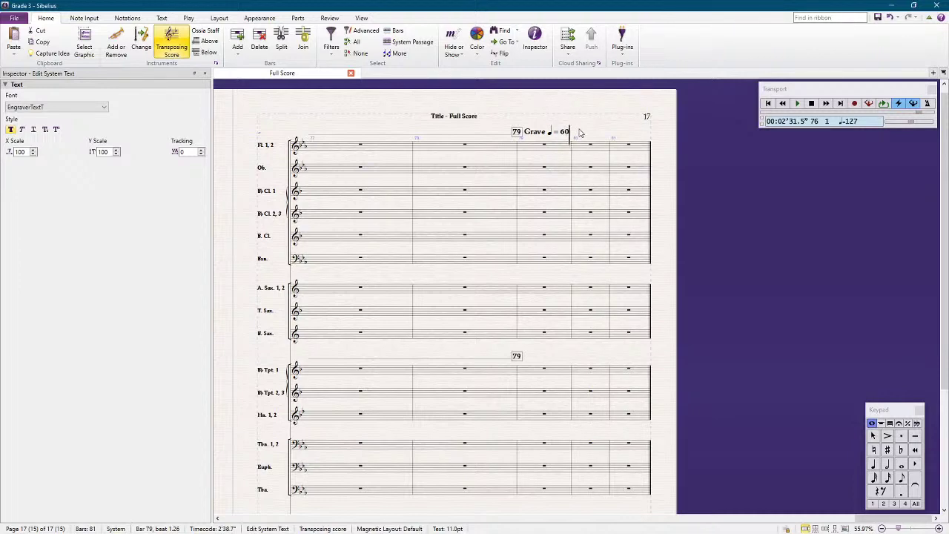
left_click(588, 117)
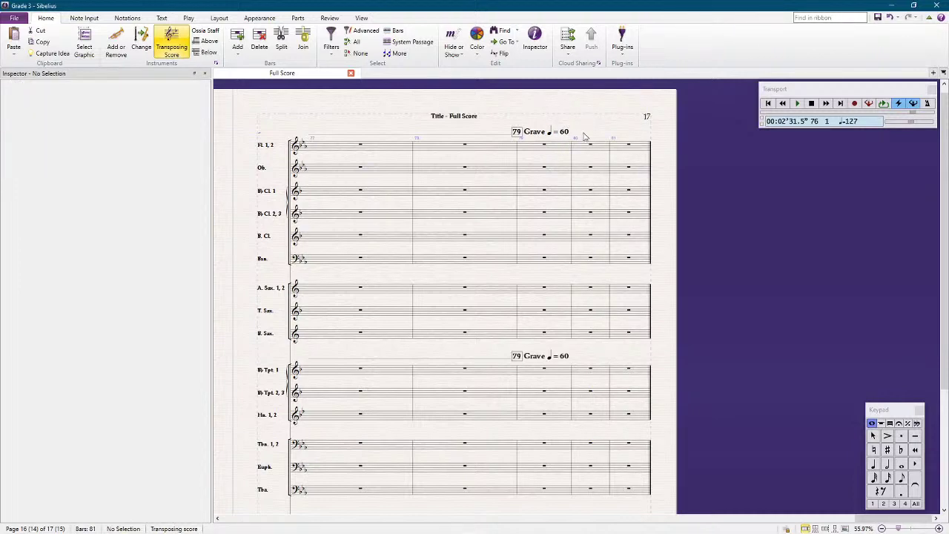
scroll(535, 284, "left", 10)
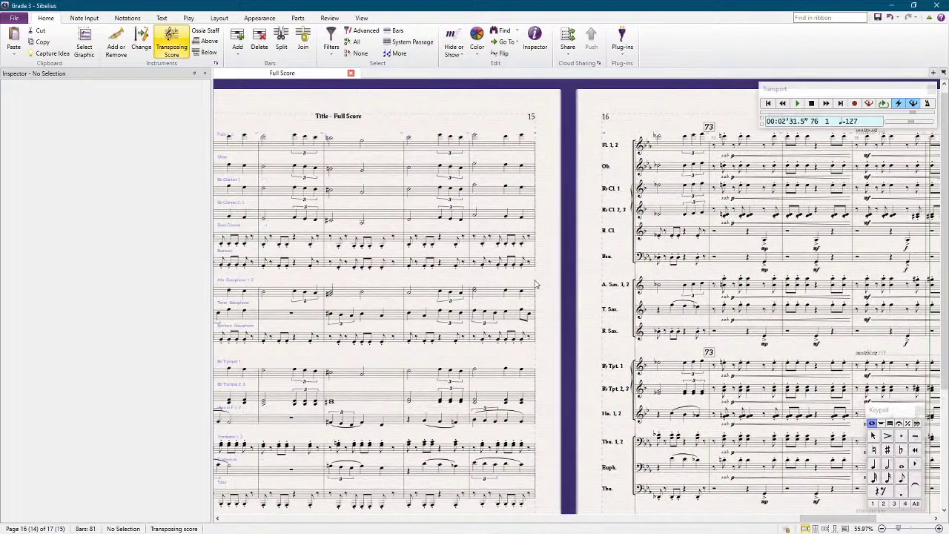
Step: Play back the passage around bar 76, then stop playback
scroll(535, 284, "left", 5)
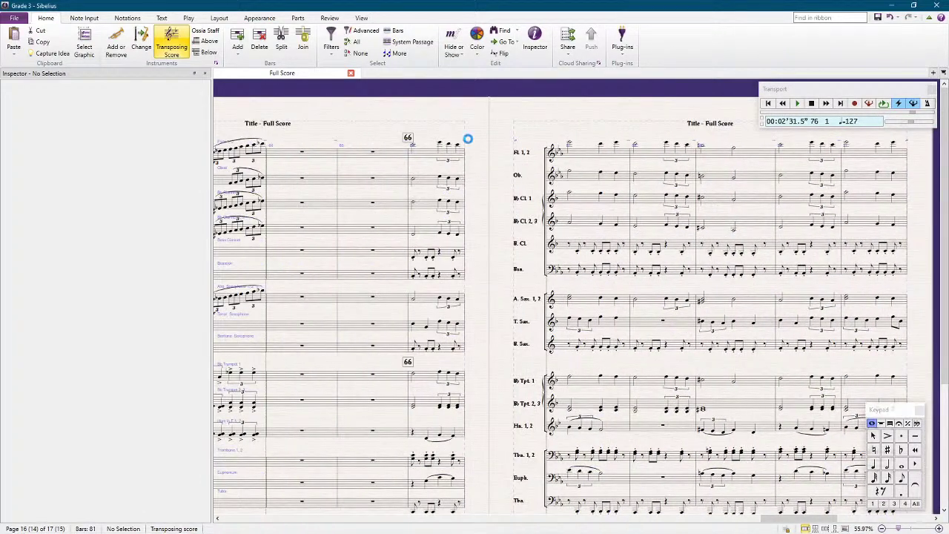
key("space")
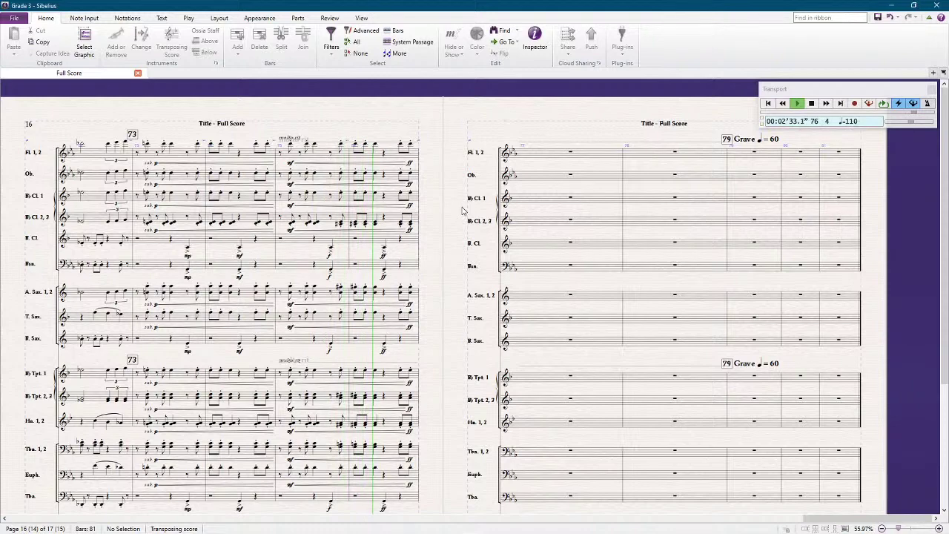
key("space")
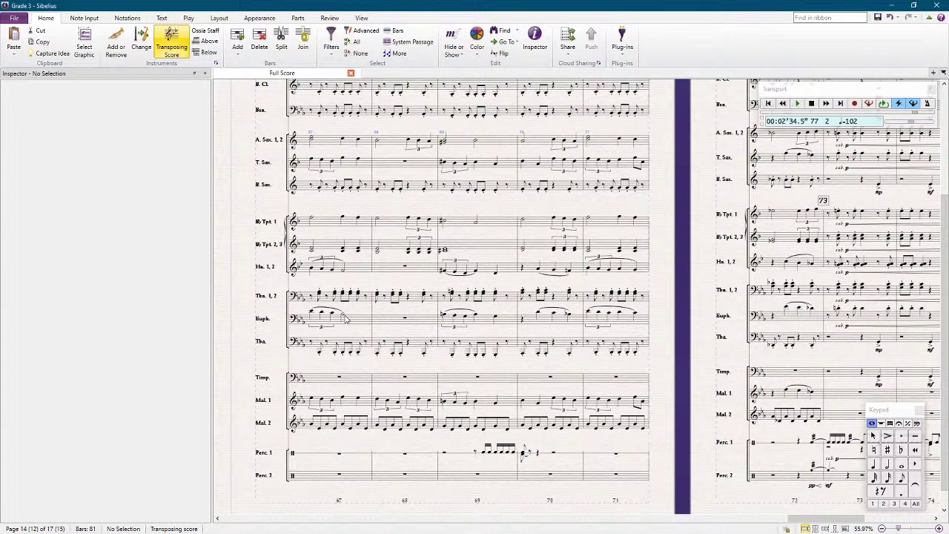
Step: Enter a whole-note A♭ in bar 68 of the euphonium and copy it to the horn and tenor saxophone
left_click(344, 318)
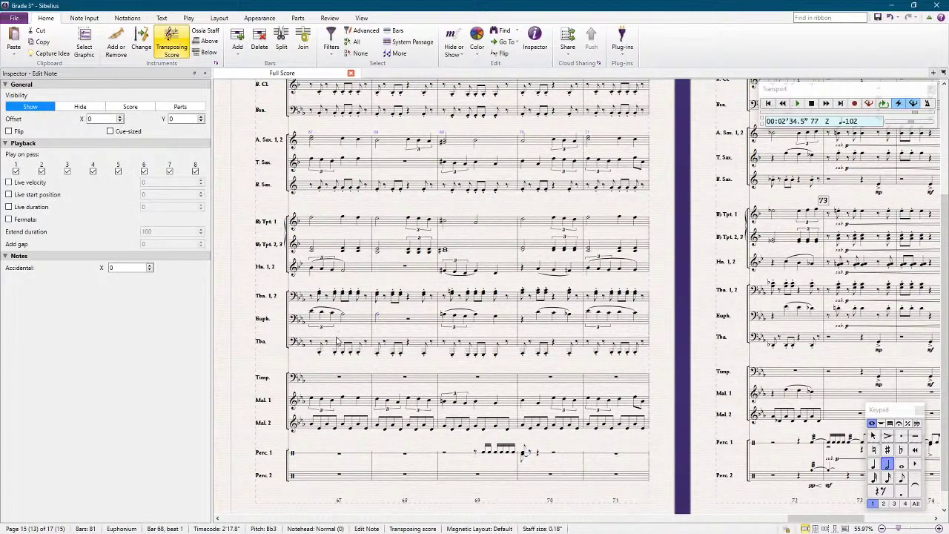
key("Down")
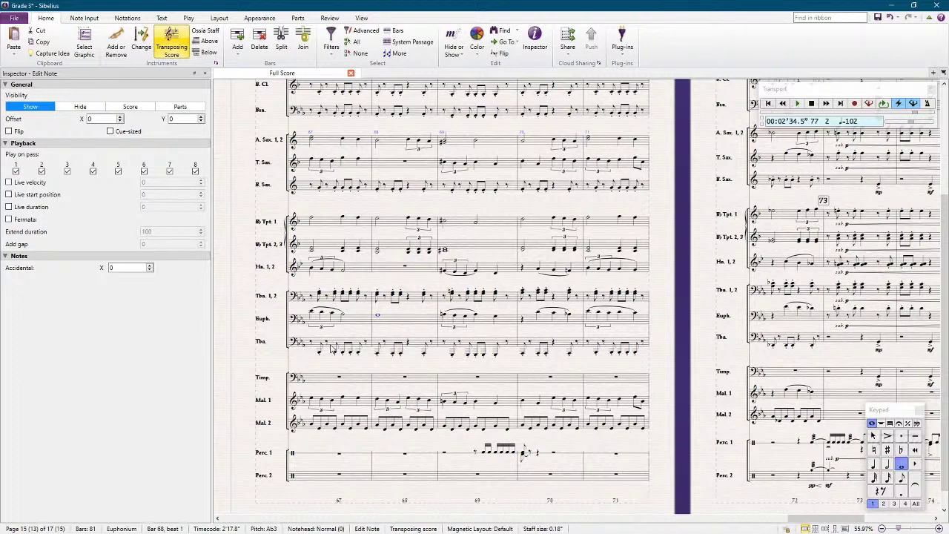
left_click(395, 321)
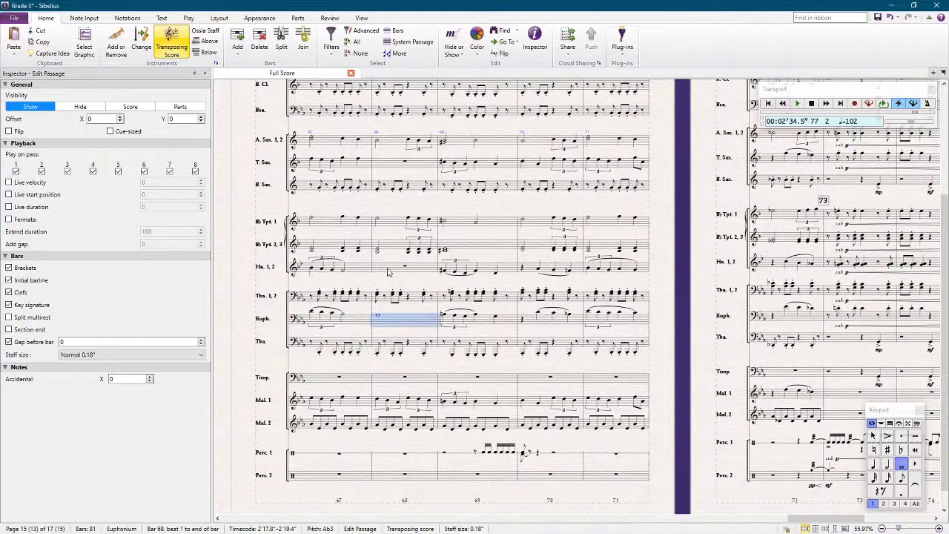
left_click(387, 268)
left_click(381, 163)
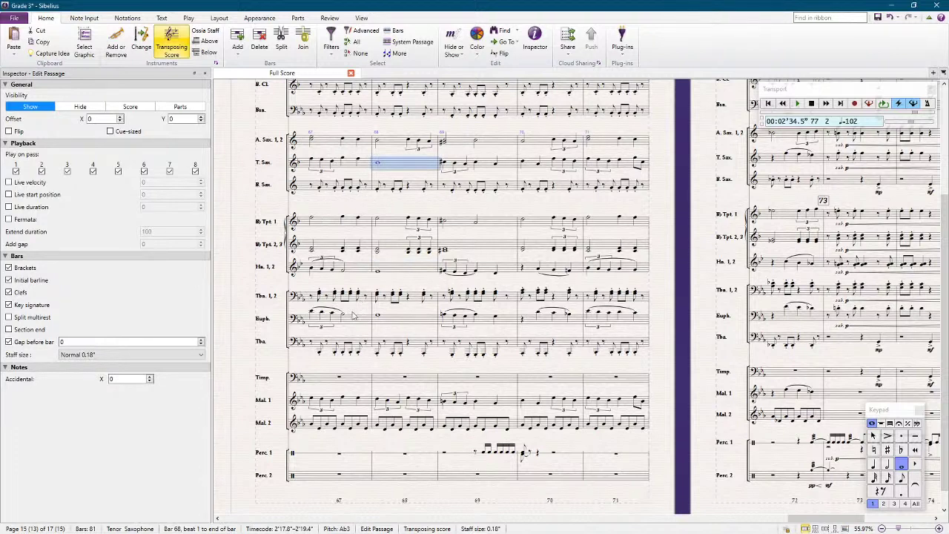
Step: Copy the horn line of bars 66 to 67 into the same bars of the tenor saxophone
left_click(345, 270)
left_click(356, 268)
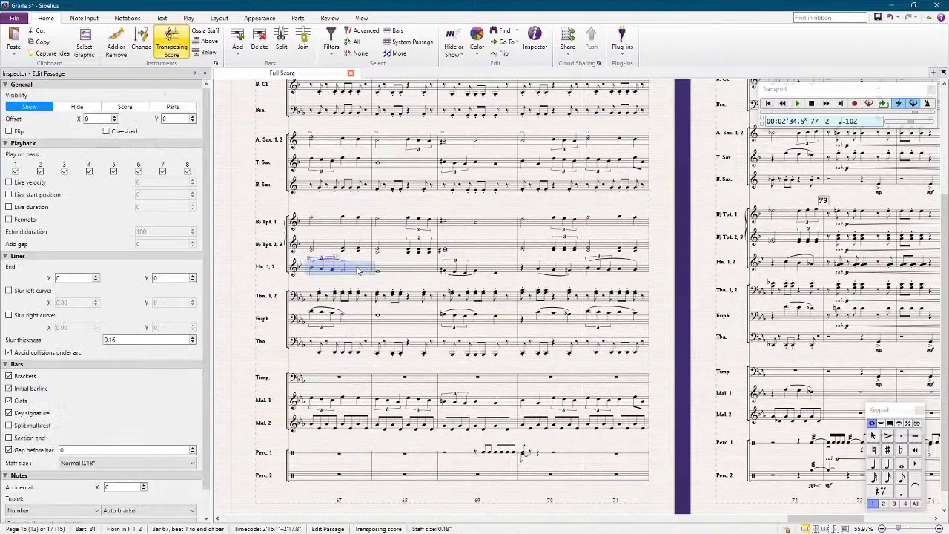
left_click(344, 270)
left_click(356, 267)
scroll(340, 277, "left", 2)
scroll(341, 277, "left", 2)
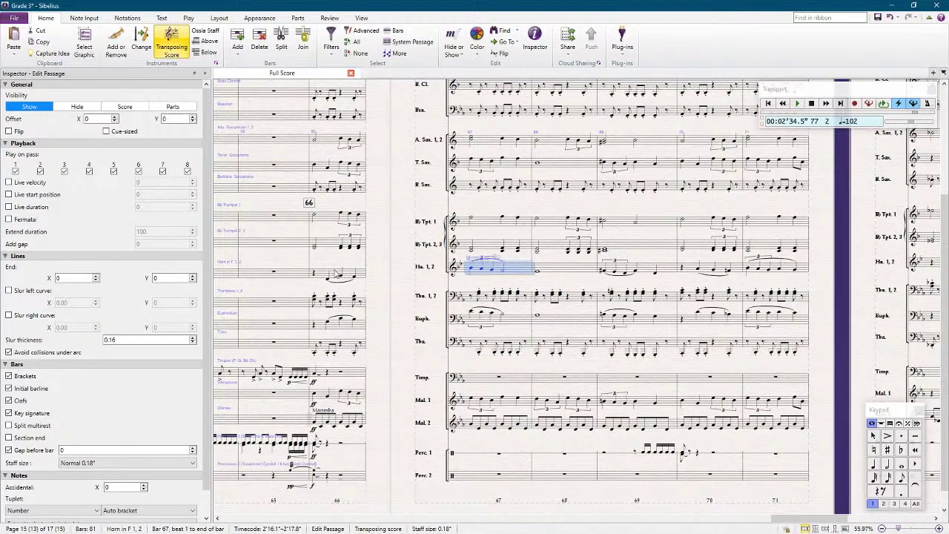
left_click(336, 273, "shift")
left_click(335, 170, "alt")
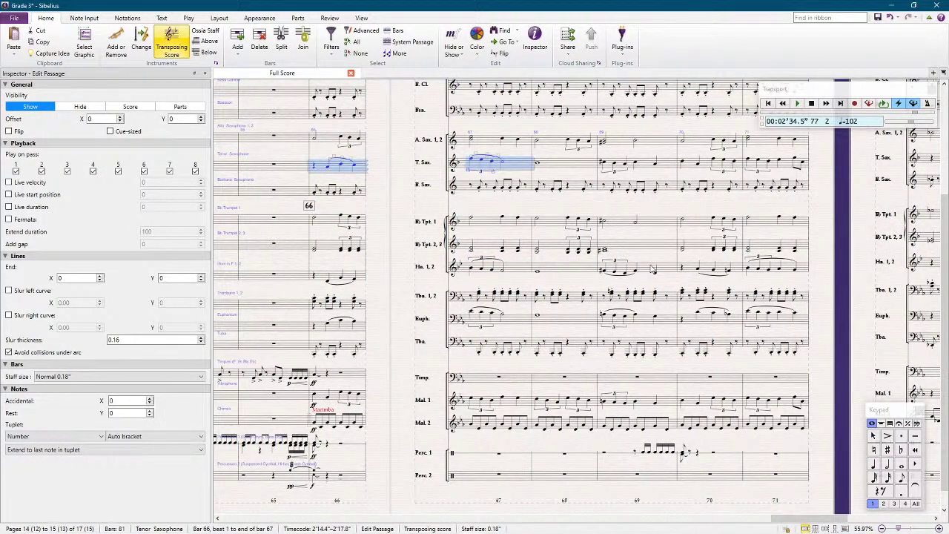
Step: Copy the horn line of bars 69 to 72 into the same bars of the tenor saxophone
left_click(652, 269)
scroll(652, 269, "right", 3)
left_click(728, 269, "shift")
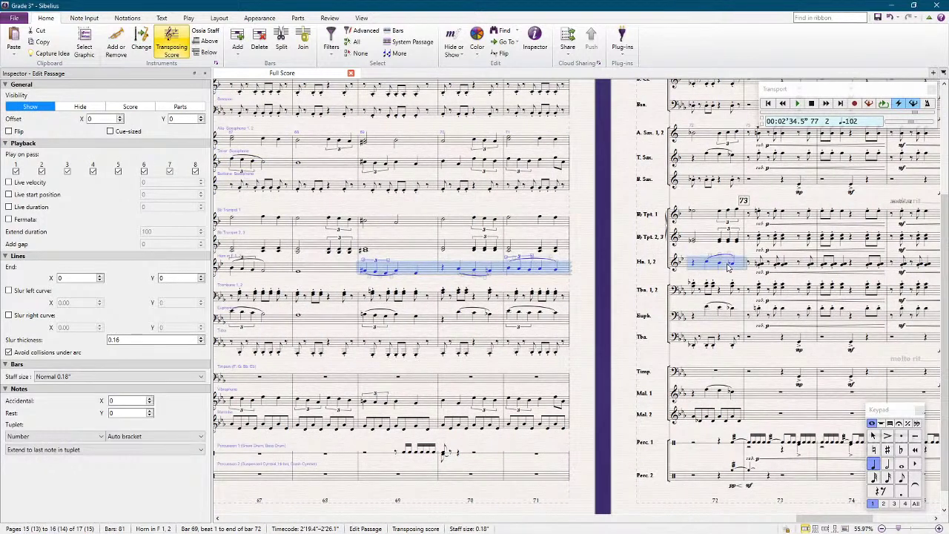
left_click(427, 165, "alt")
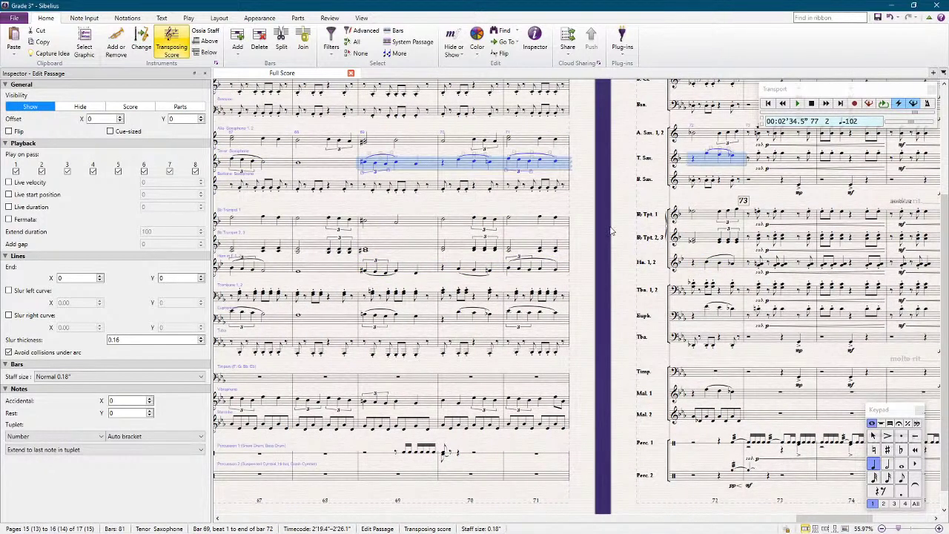
key("Escape")
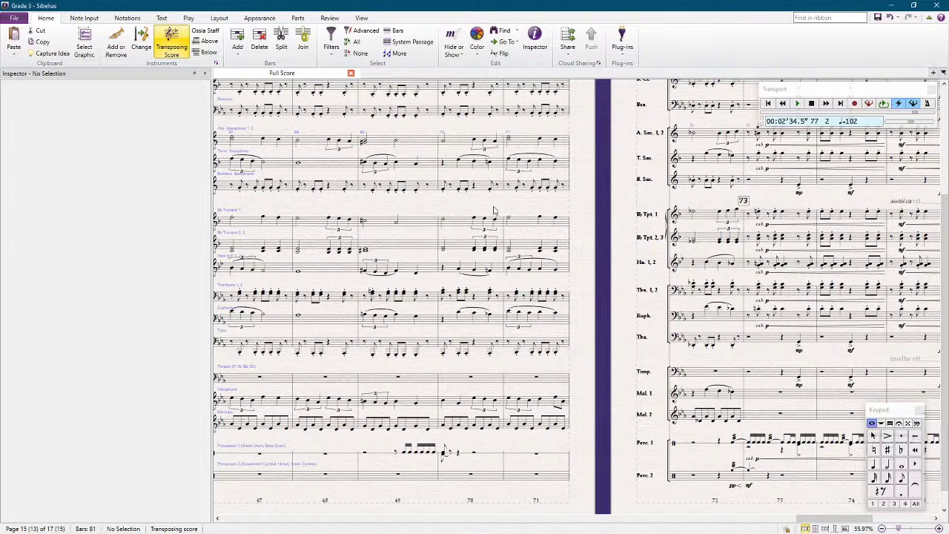
Step: Examine the woodwind, brass and percussion parts across bars 64 to 76
left_click_drag(608, 210, 392, 214)
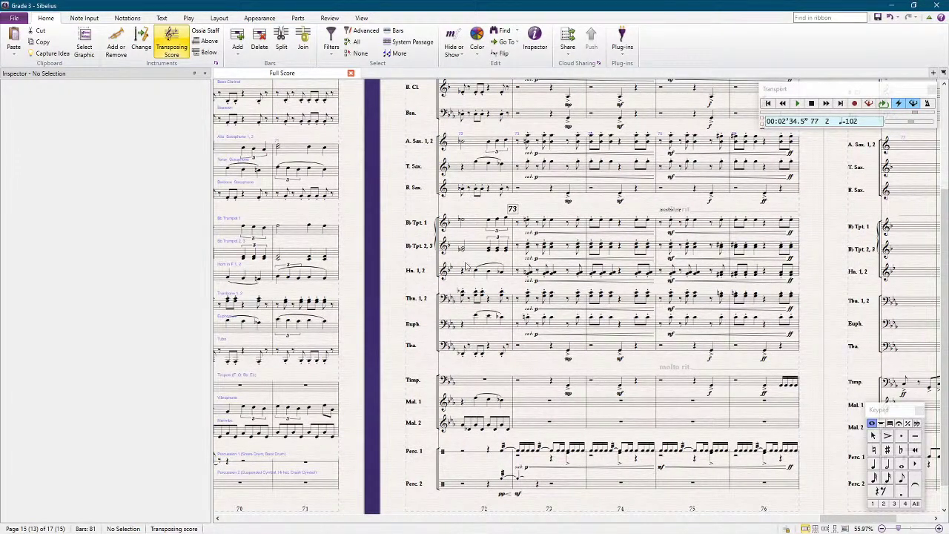
scroll(484, 297, "left", 5)
scroll(460, 282, "left", 5)
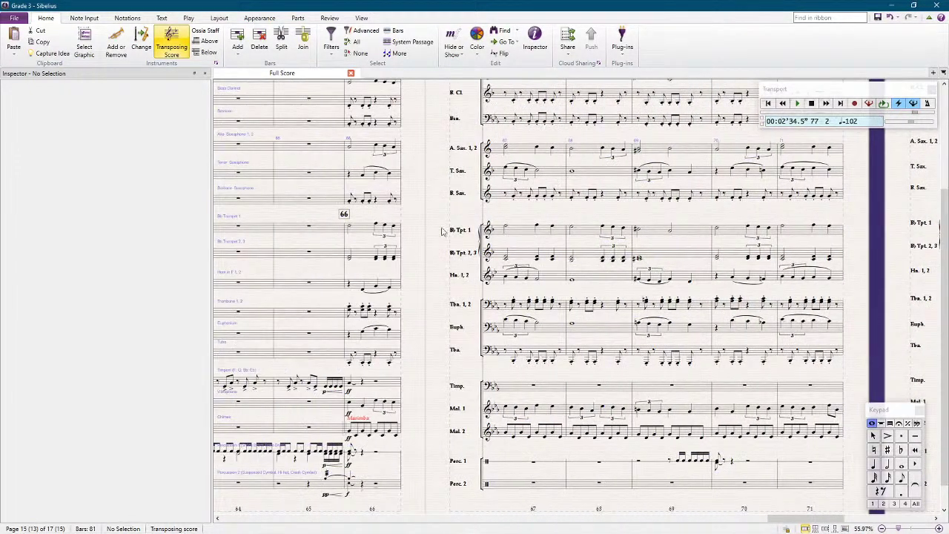
scroll(438, 237, "left", 5)
scroll(443, 264, "up", 3)
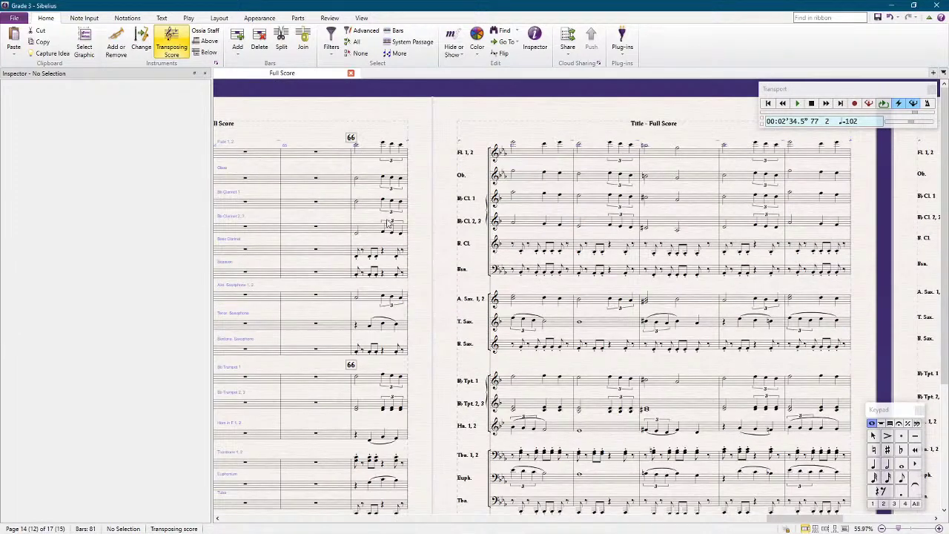
scroll(480, 204, "right", 10)
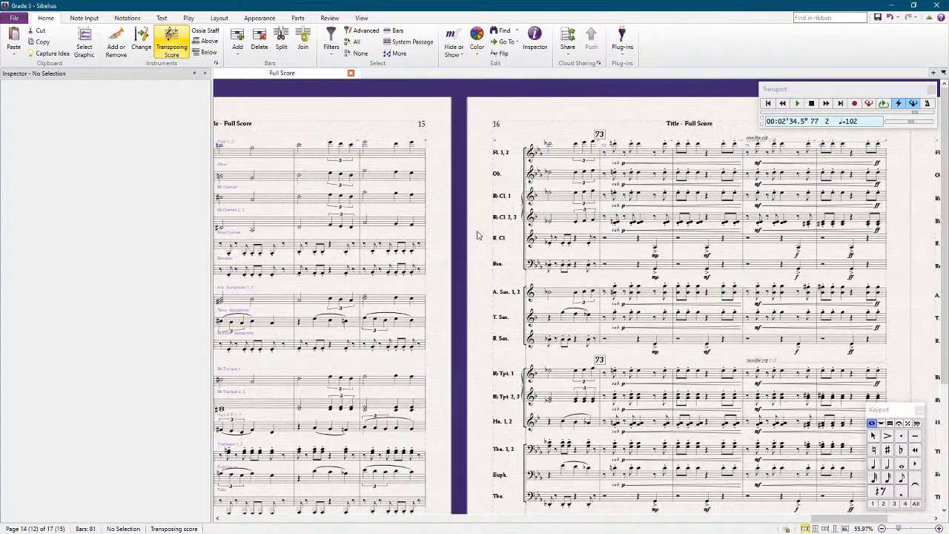
scroll(478, 261, "left", 10)
scroll(479, 355, "down", 3)
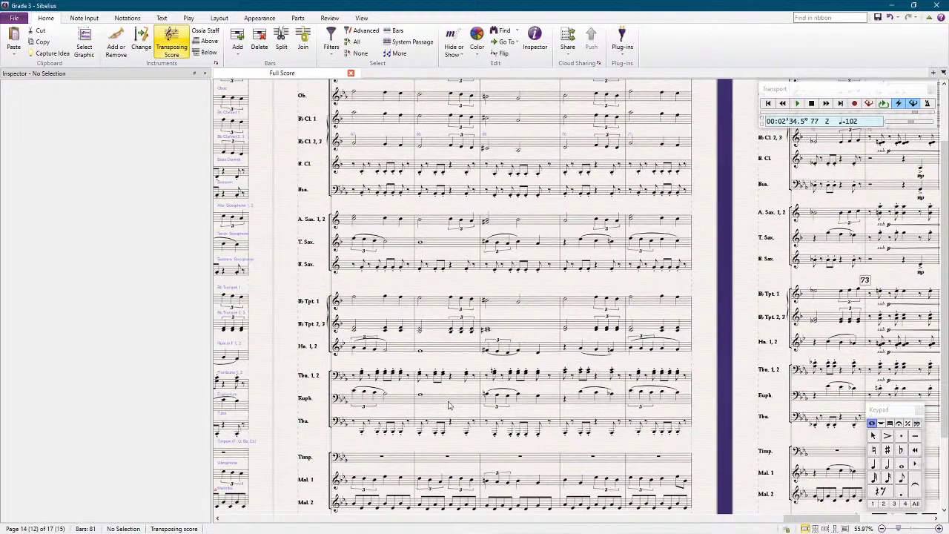
scroll(448, 406, "down", 3)
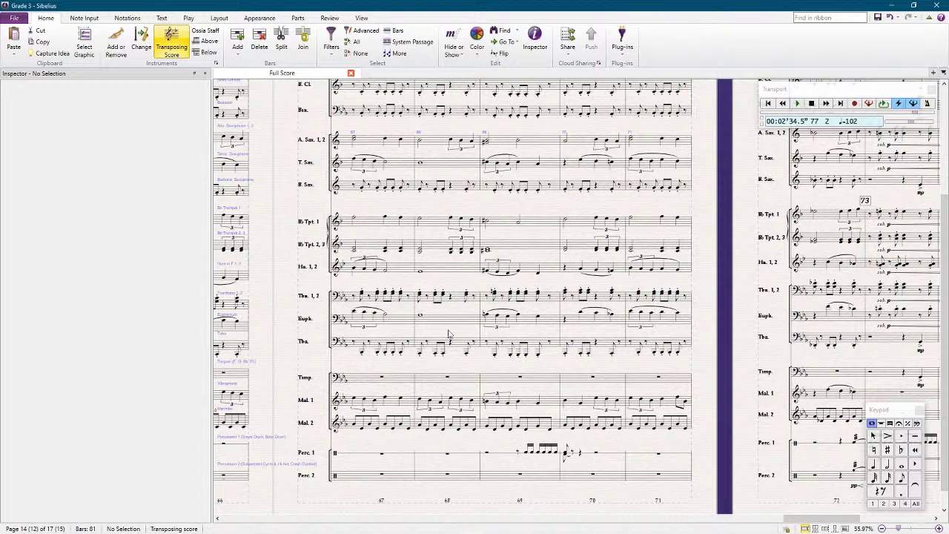
scroll(428, 330, "left", 3)
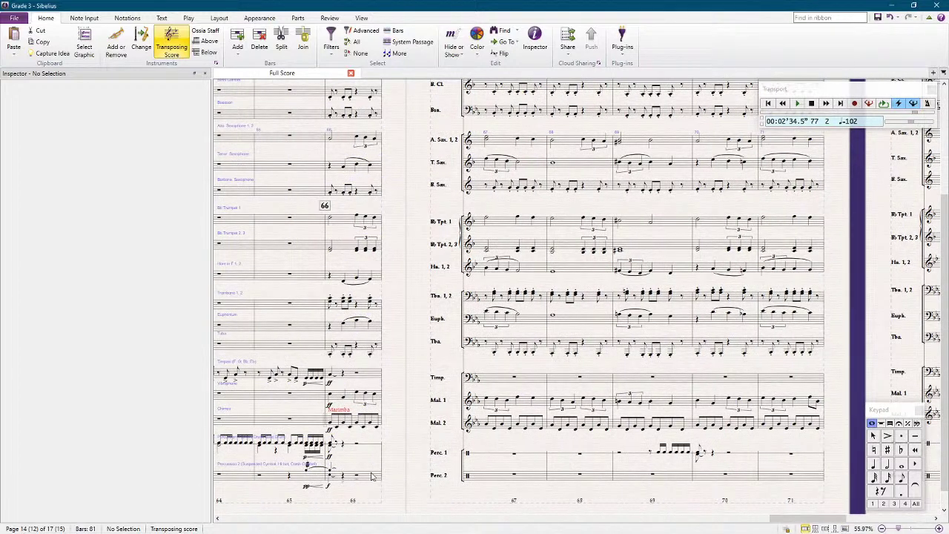
Step: Move the playback line to bar 66 and play the score from there into bar 69
left_click(313, 423)
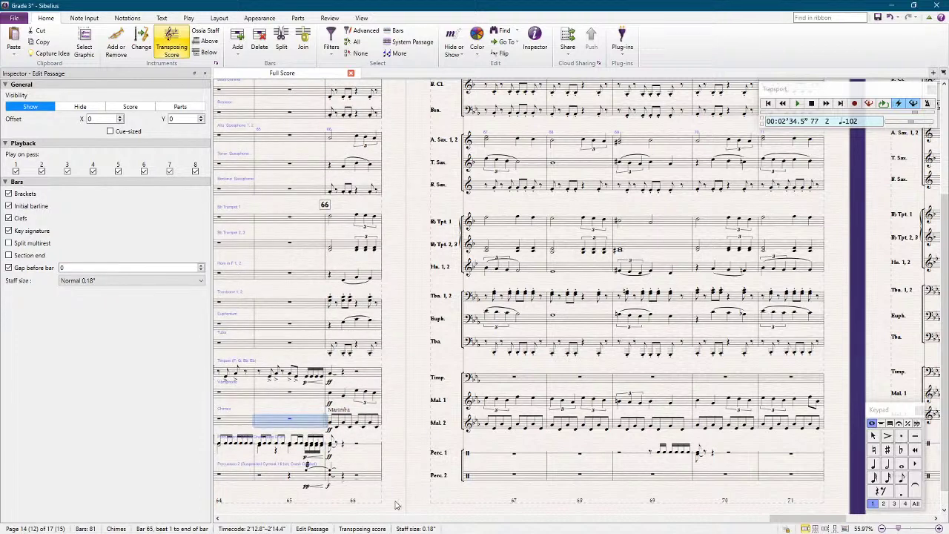
left_click(375, 478)
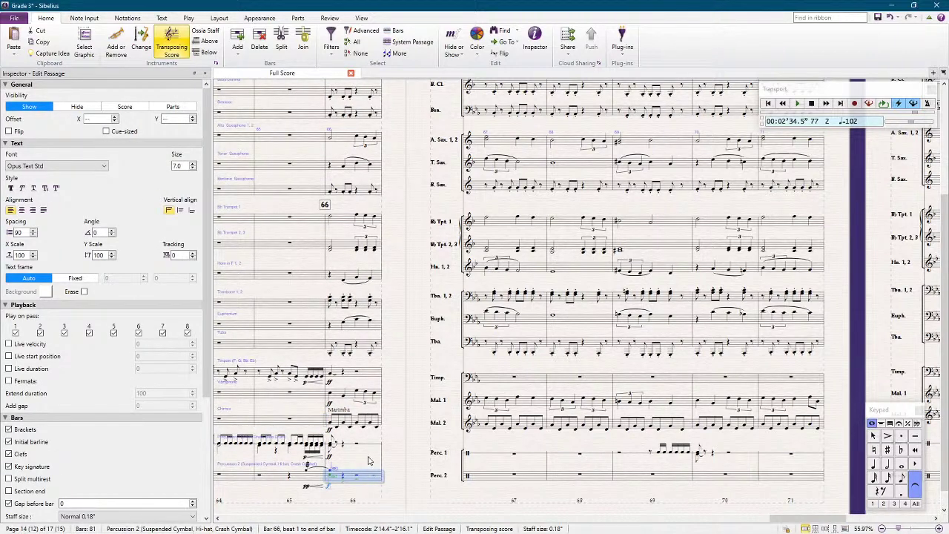
key("y")
key("Escape")
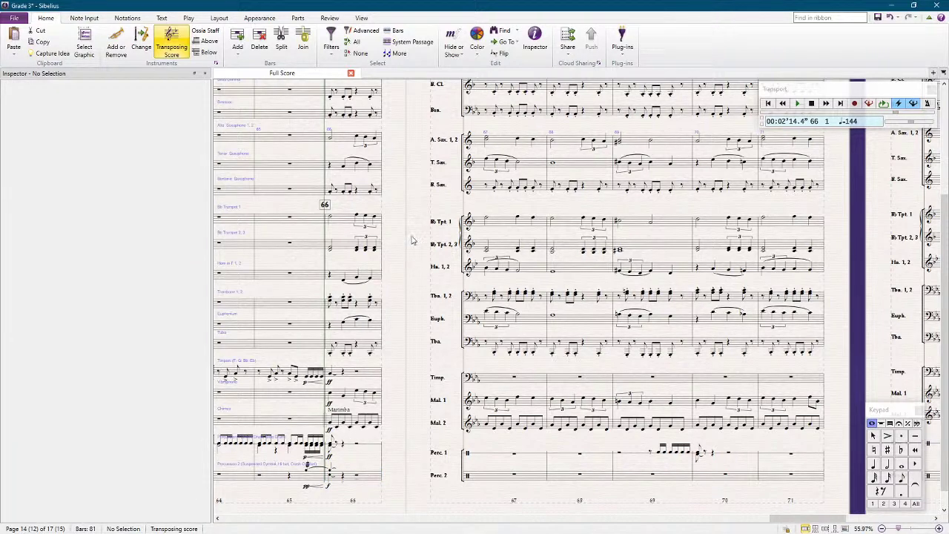
key("space")
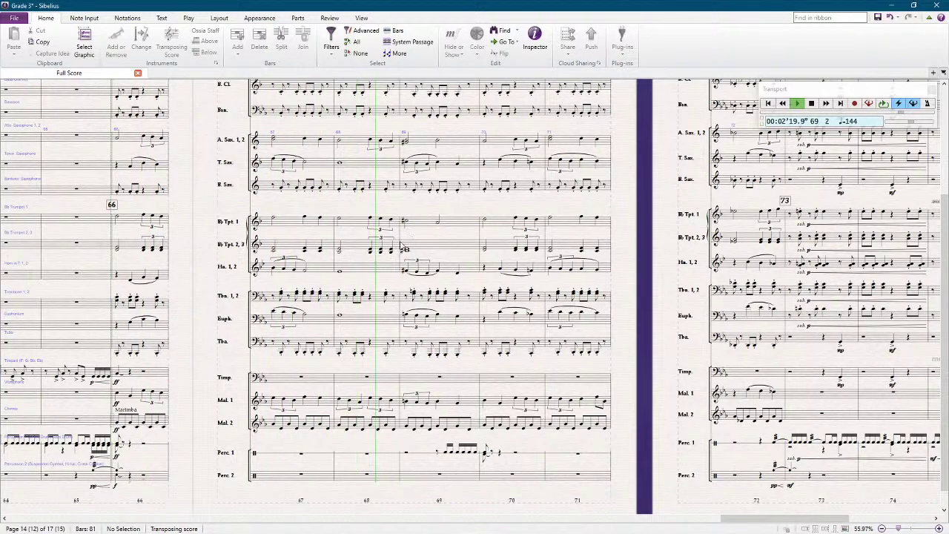
key("space")
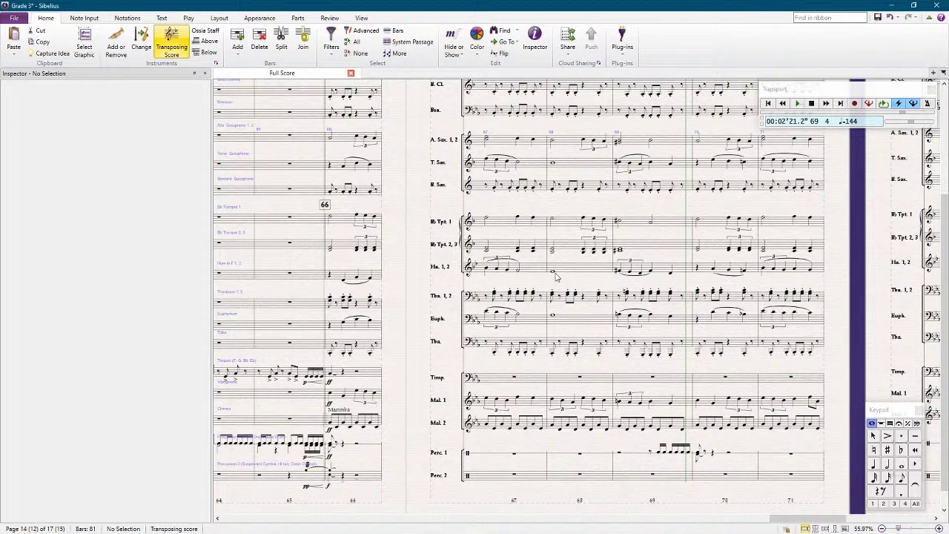
Step: Clear the whole note from bar 68 of the horn, euphonium and tenor saxophone
left_click(567, 274)
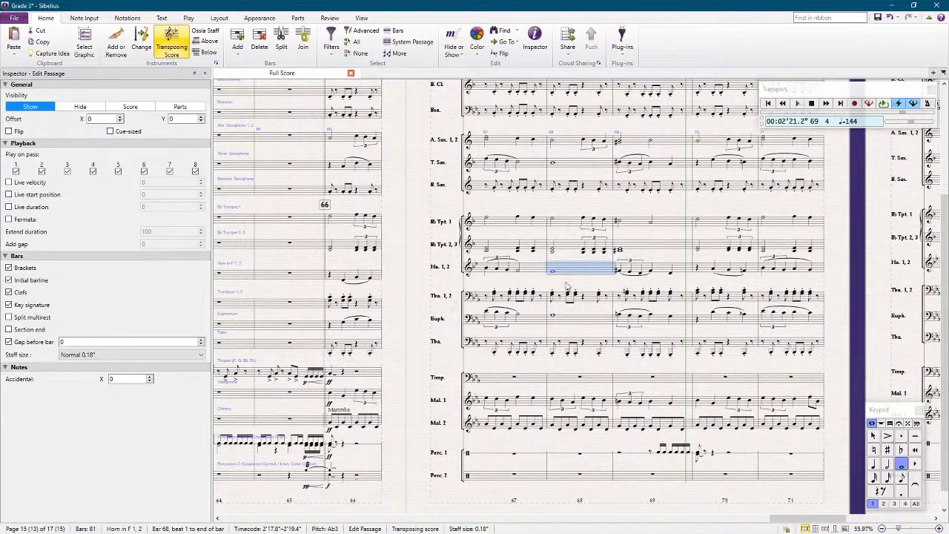
left_click(571, 317)
left_click(573, 165)
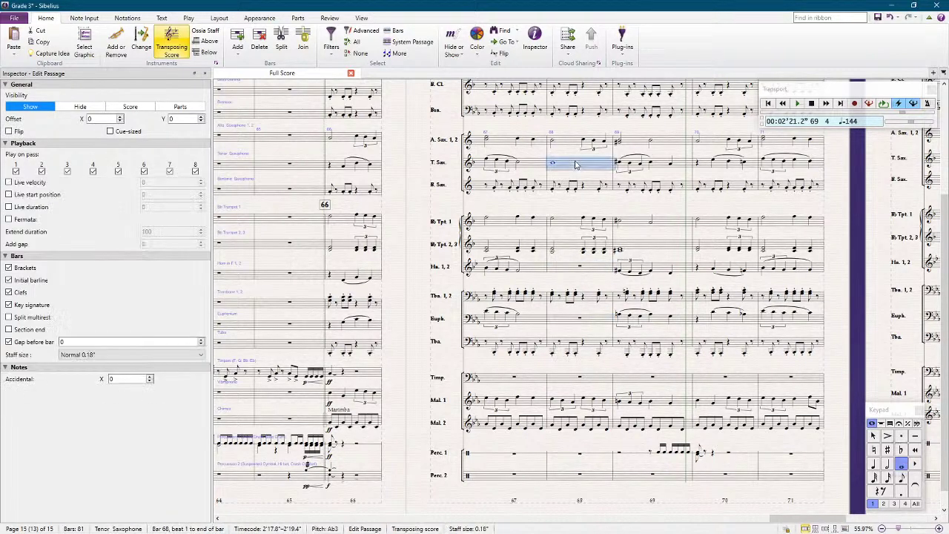
left_click(421, 177)
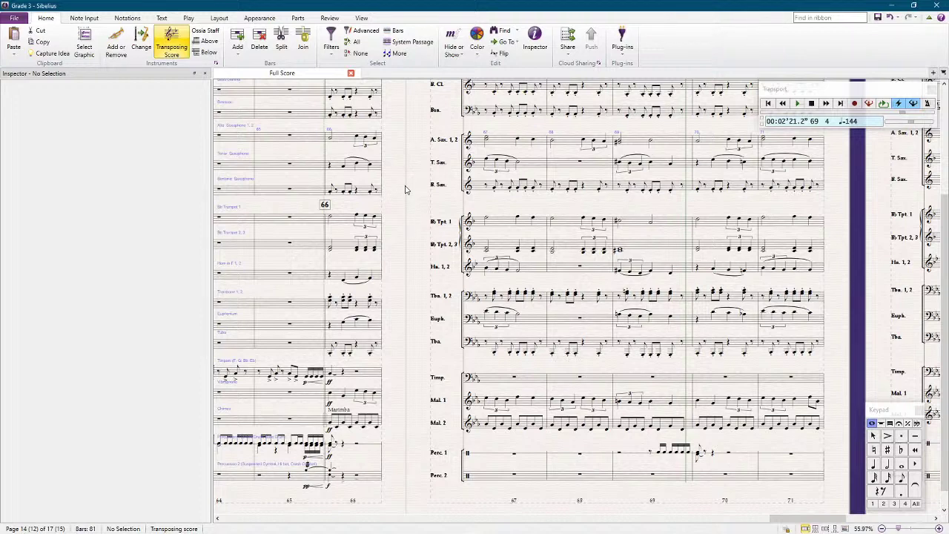
Step: Review the instrumental parts from bar 67 through the percussion passage leading to rehearsal mark 79
scroll(414, 243, "right", 2)
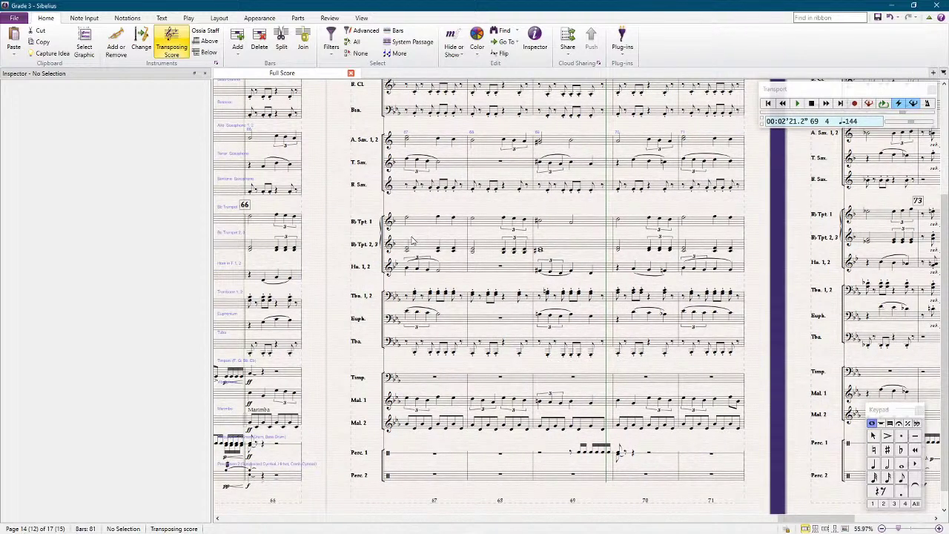
scroll(407, 235, "right", 12)
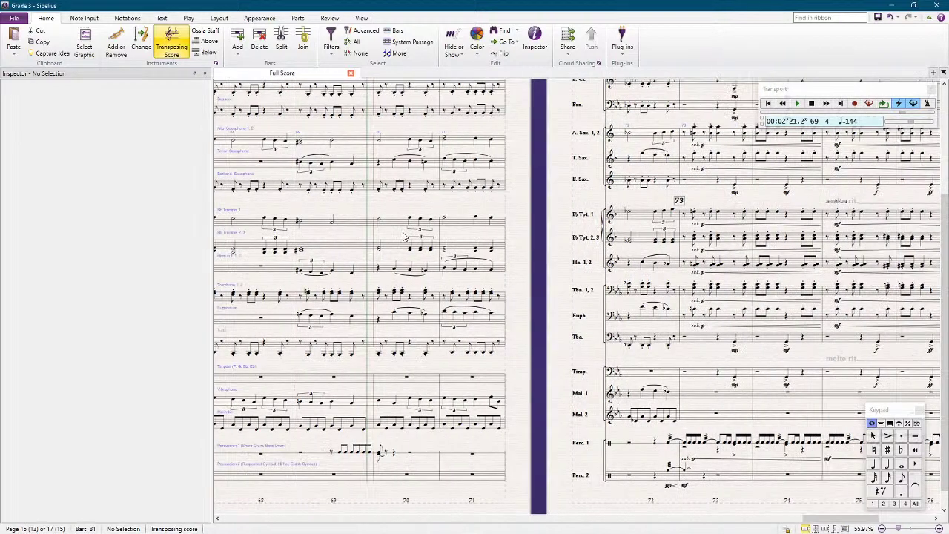
scroll(380, 239, "right", 2)
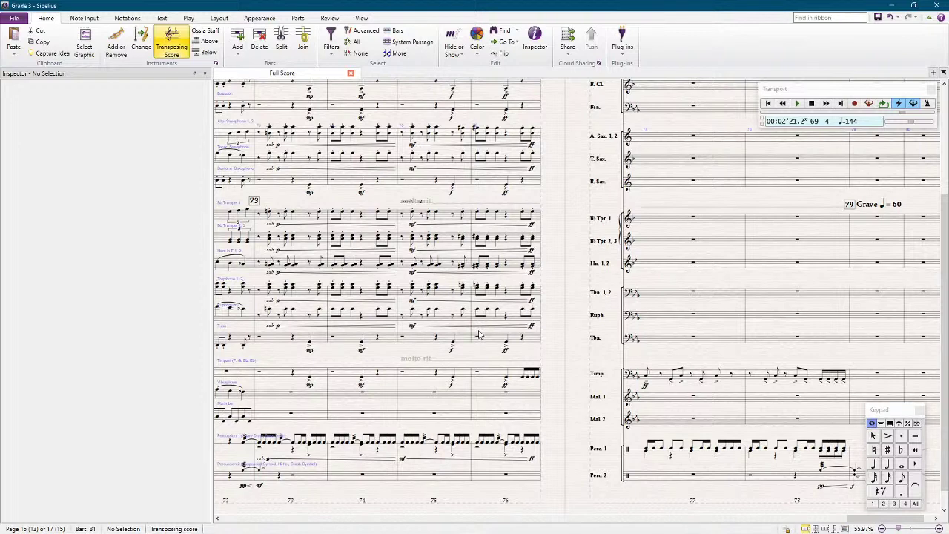
scroll(478, 333, "left", 8)
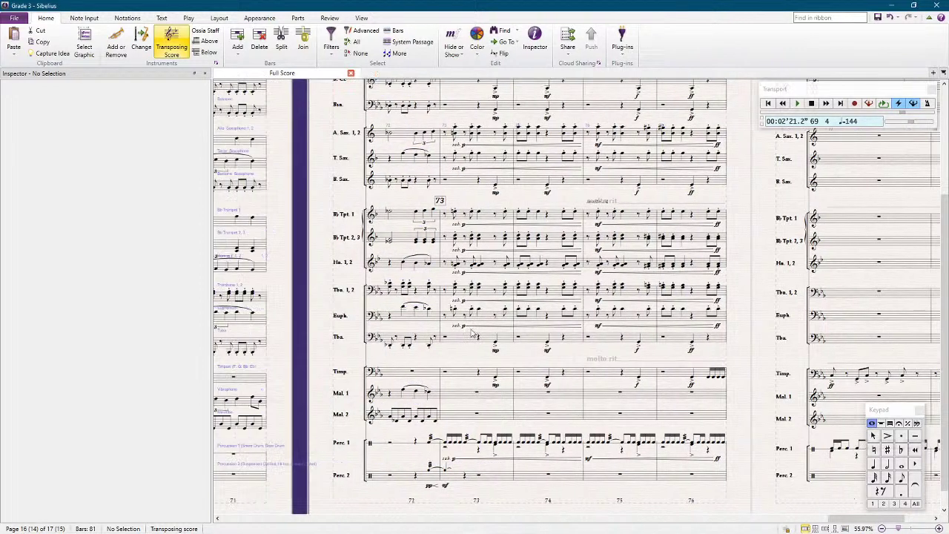
scroll(467, 338, "left", 3)
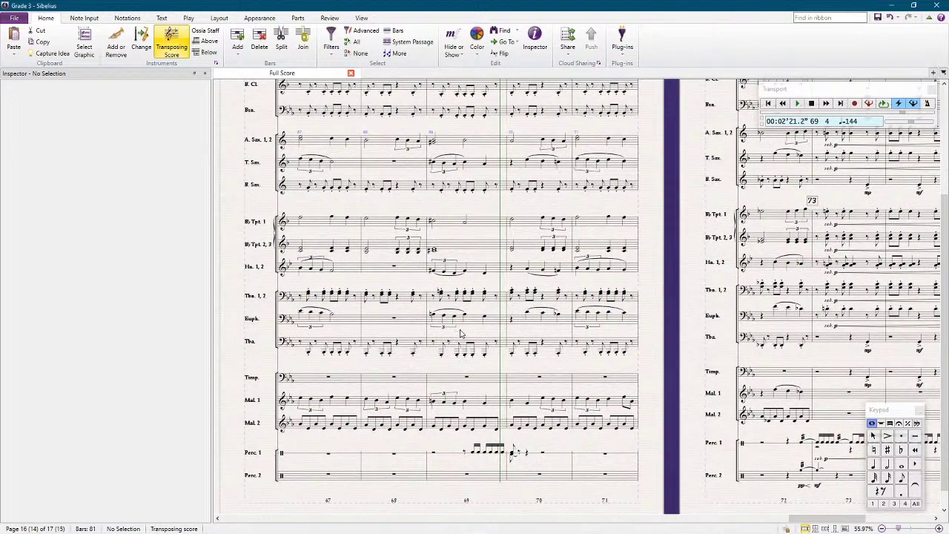
scroll(664, 281, "up", 3)
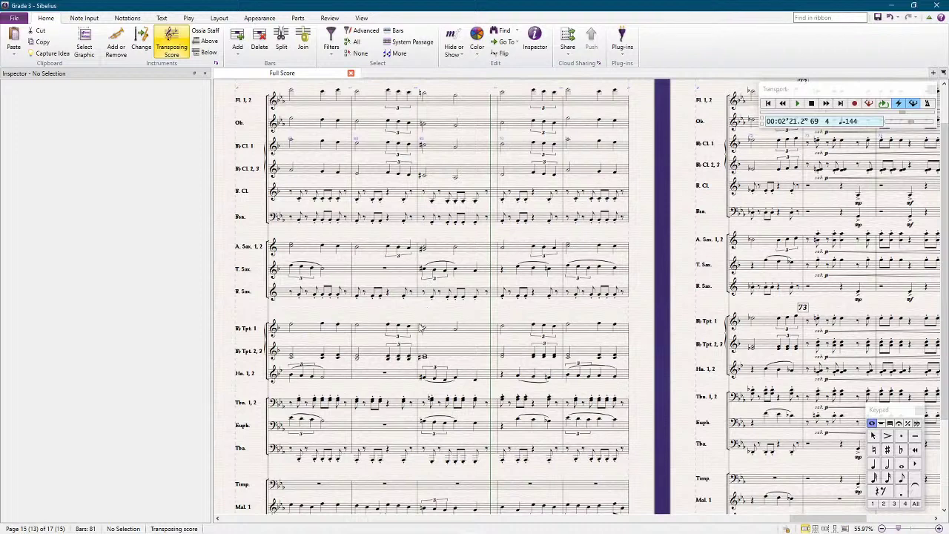
scroll(406, 393, "down", 1)
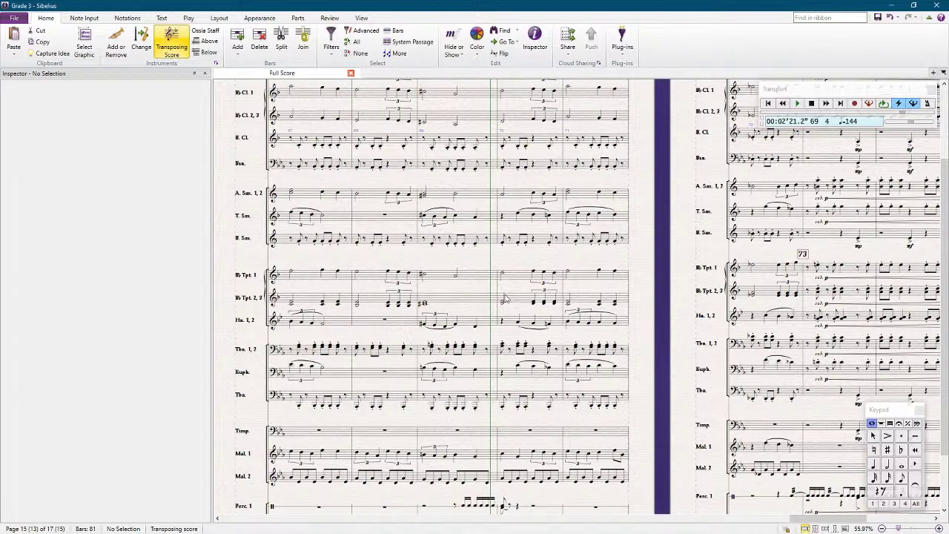
Step: Enter a whole-note C in bar 79 of the Trombone 1, 2 part, tied into bar 80, with an accent on the first note
left_click_drag(654, 253, 199, 250)
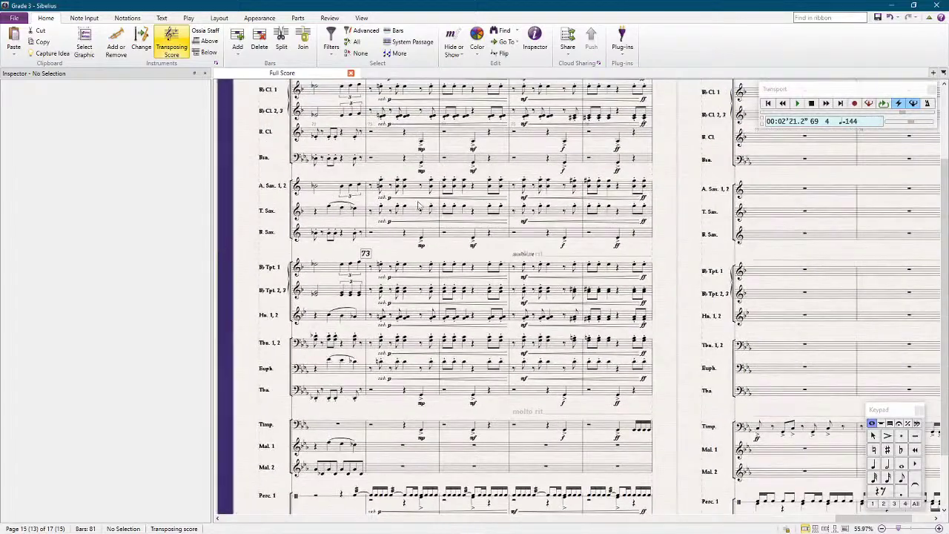
scroll(411, 212, "up", 2)
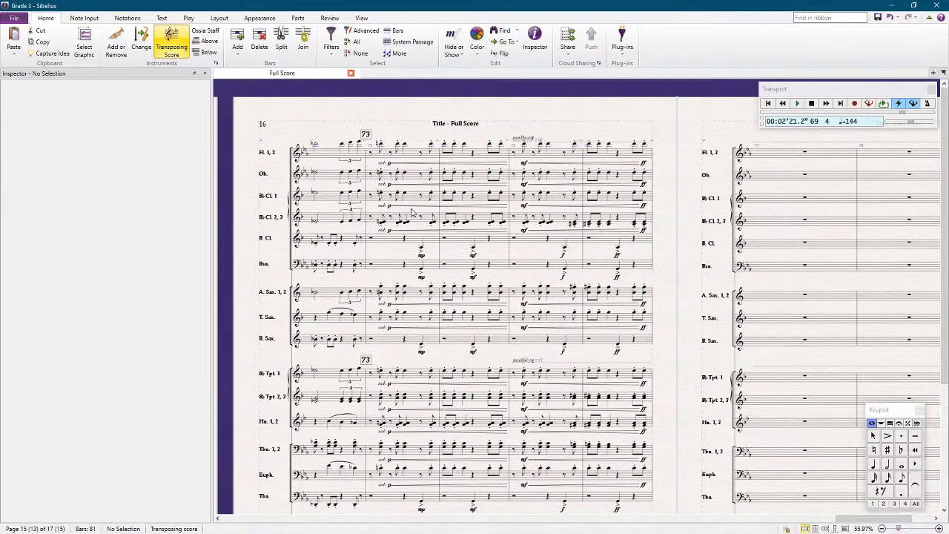
left_click(413, 158)
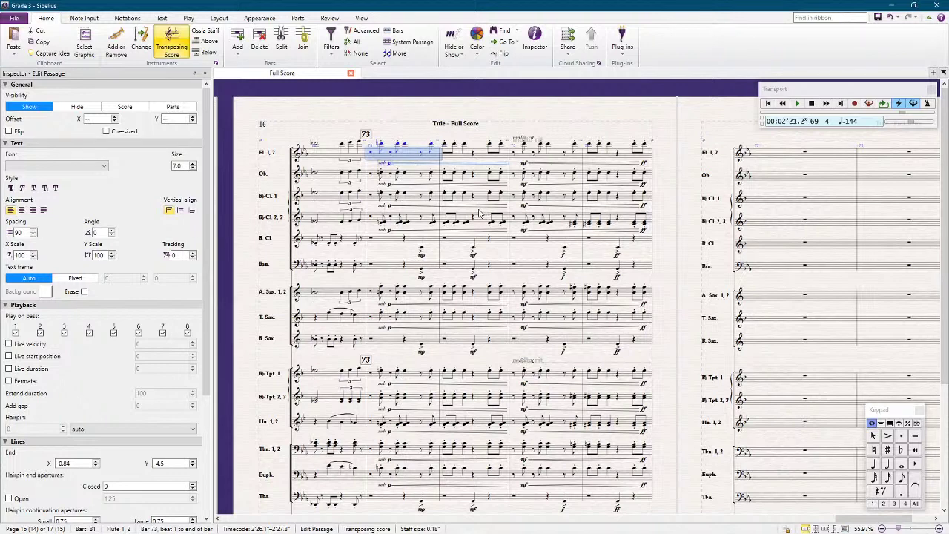
scroll(479, 213, "down", 5)
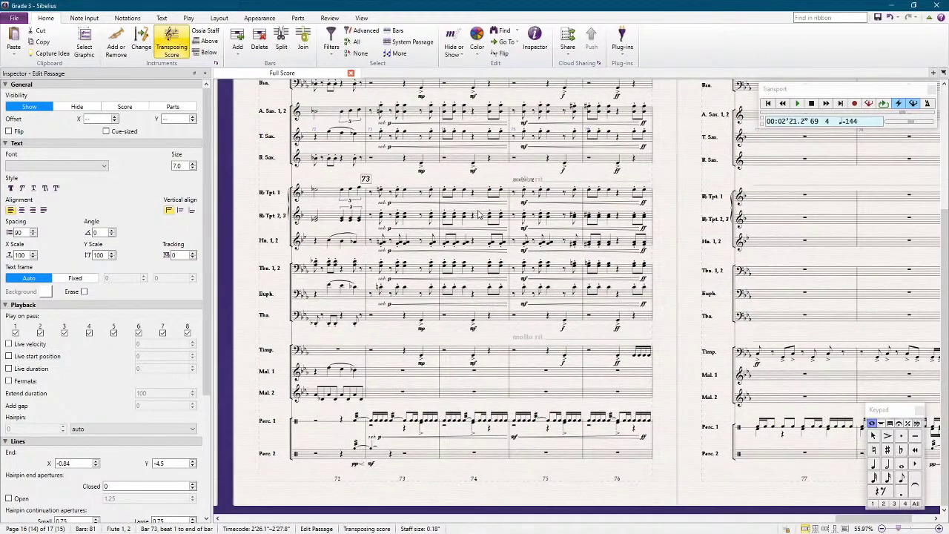
scroll(675, 210, "right", 5)
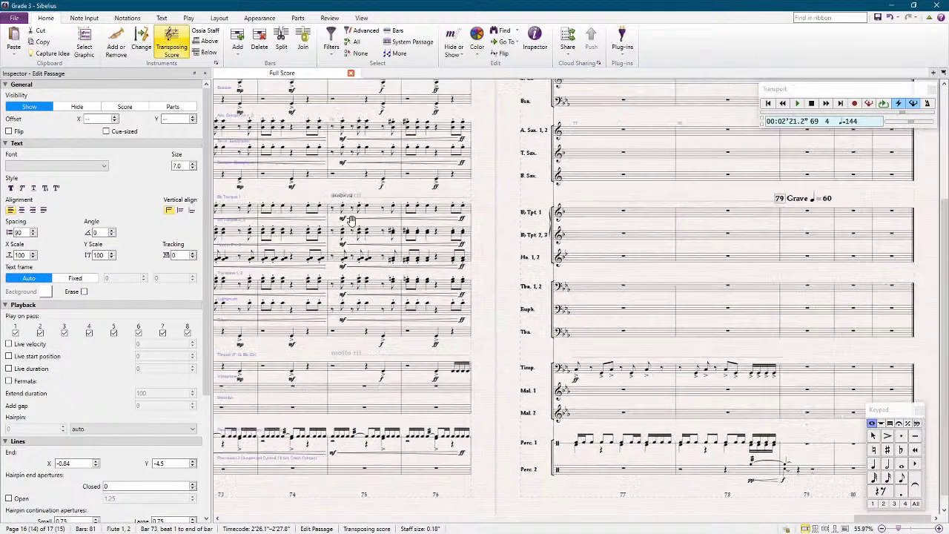
left_click(784, 314)
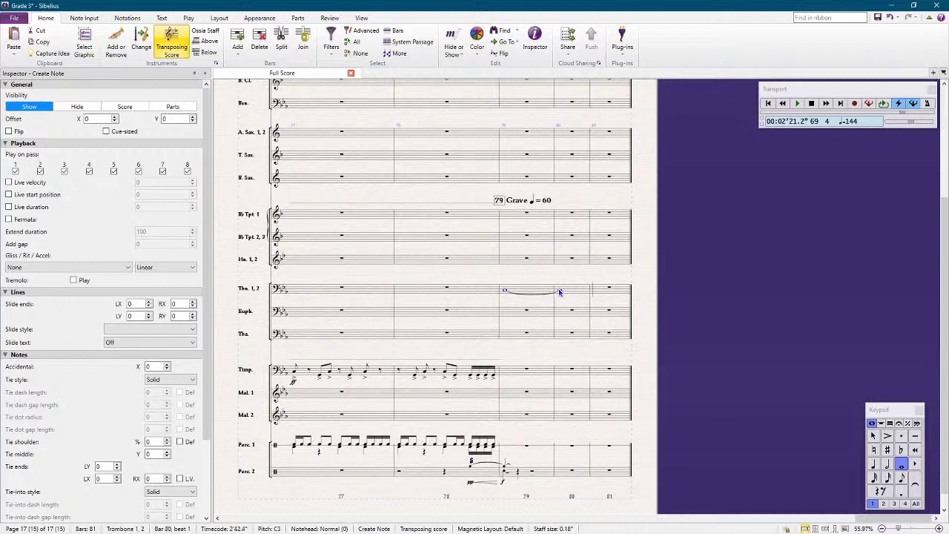
left_click(559, 289)
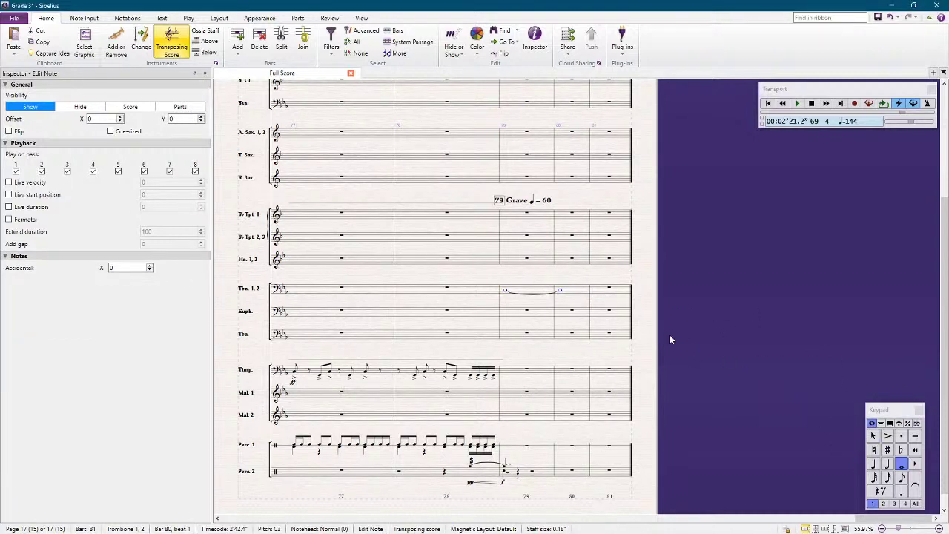
Step: Copy the trombones' accented tied whole notes from bars 79 and 80 into the euphonium and tuba parts
left_click(517, 292)
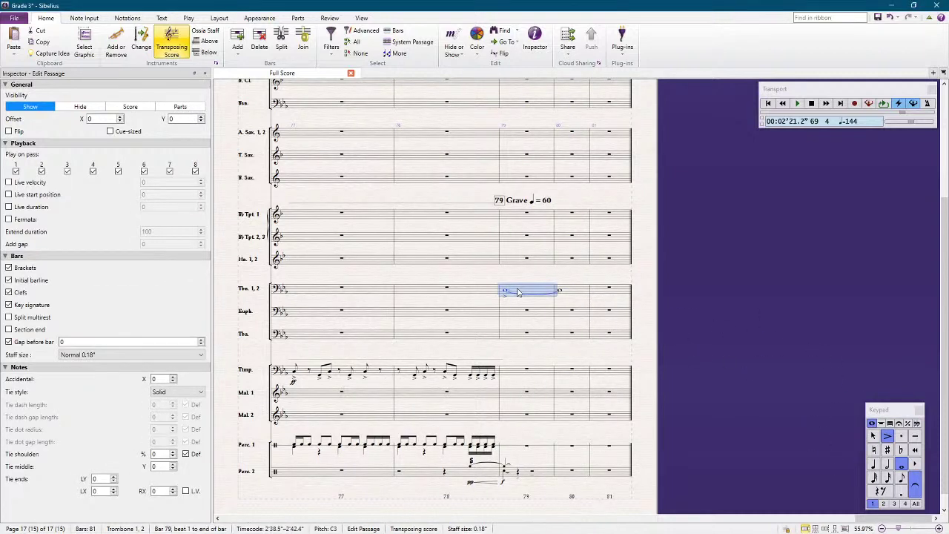
left_click(518, 312, "alt")
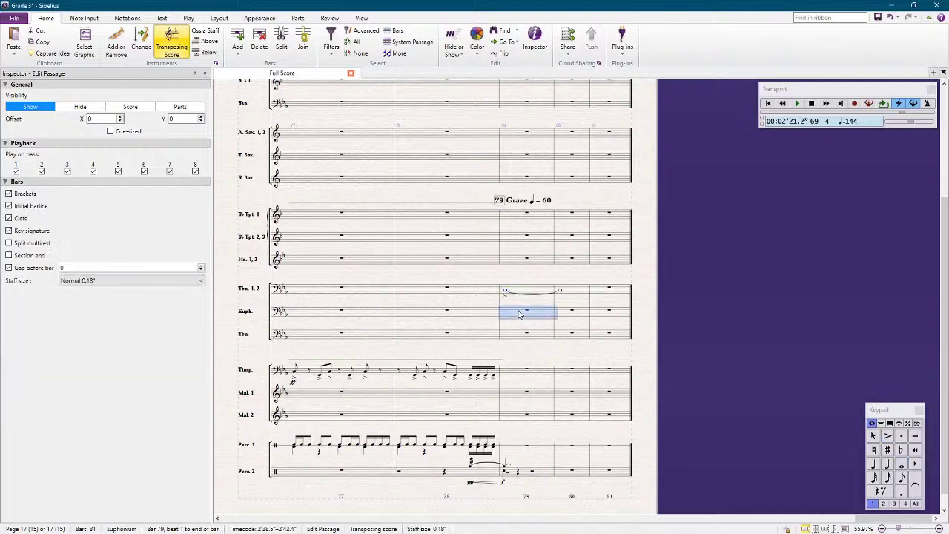
left_click(517, 338)
key("ctrl+v")
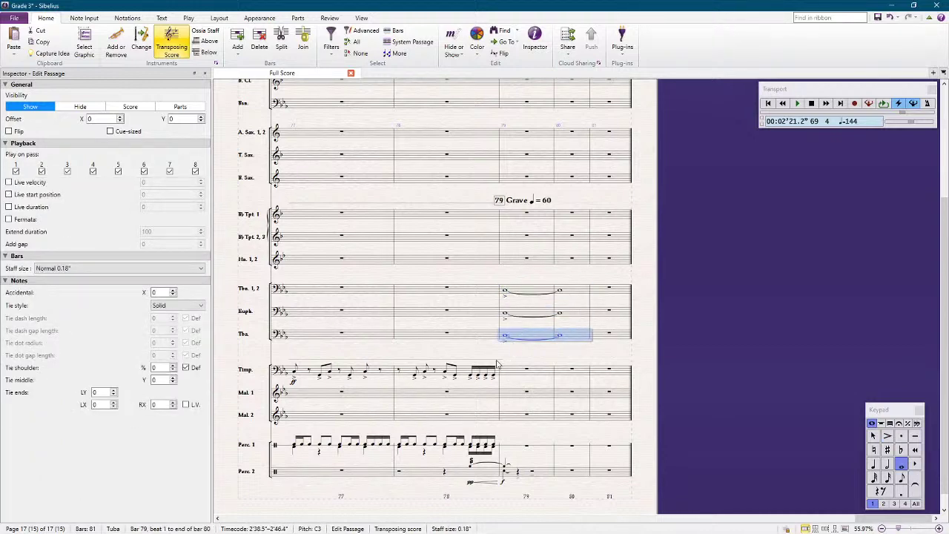
Step: Lower the tuba's tied whole notes in bars 79 and 80 by an octave to C2
scroll(494, 365, "up", 1, "ctrl")
key("Down")
key("Down")
key("Down")
key("Down")
key("Down")
key("Down")
key("Down")
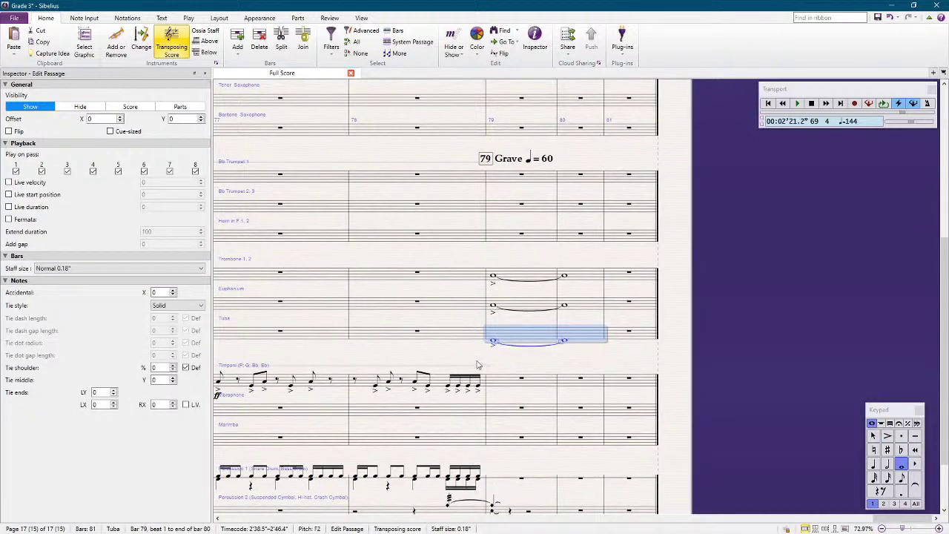
key("Escape")
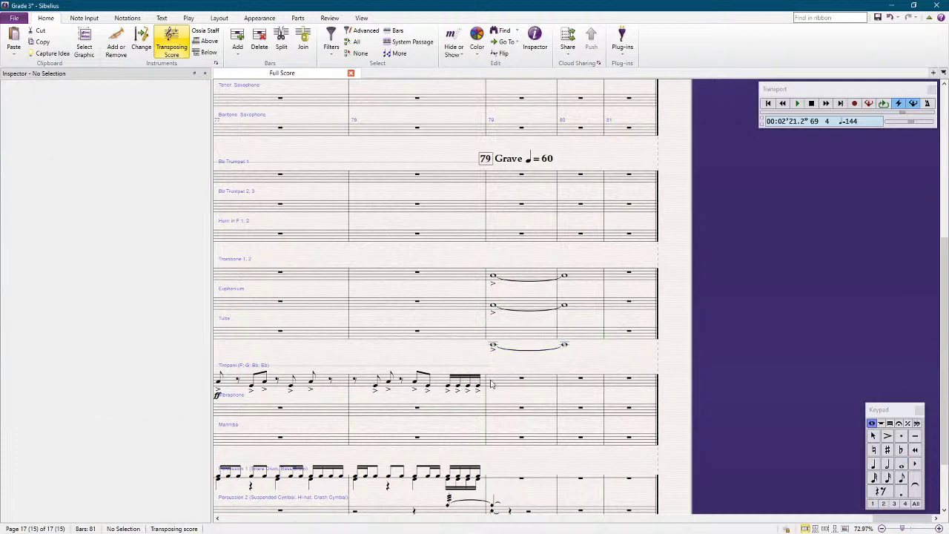
Step: Enter an accented quarter-note C on beat 1 of bar 79 in the timpani and give it a laissez vibrer tie
left_click(494, 383)
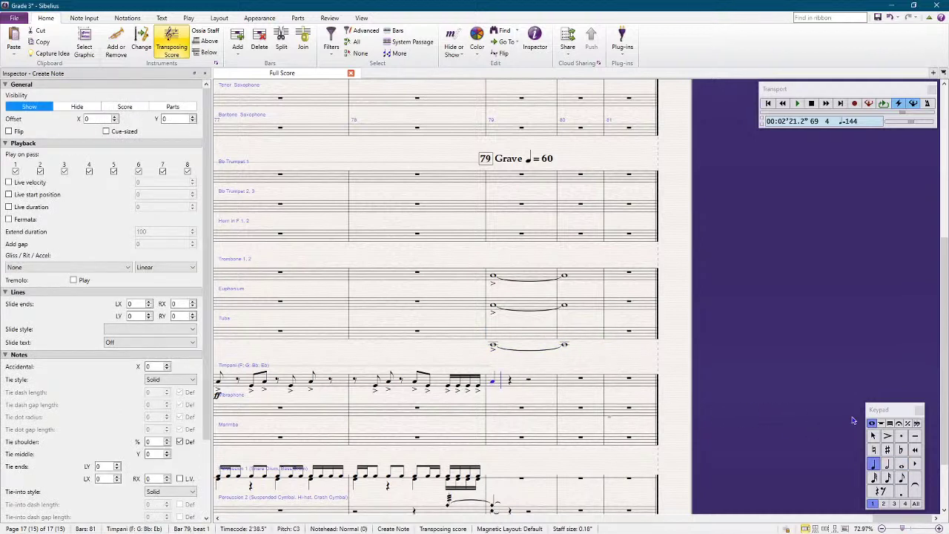
key("c")
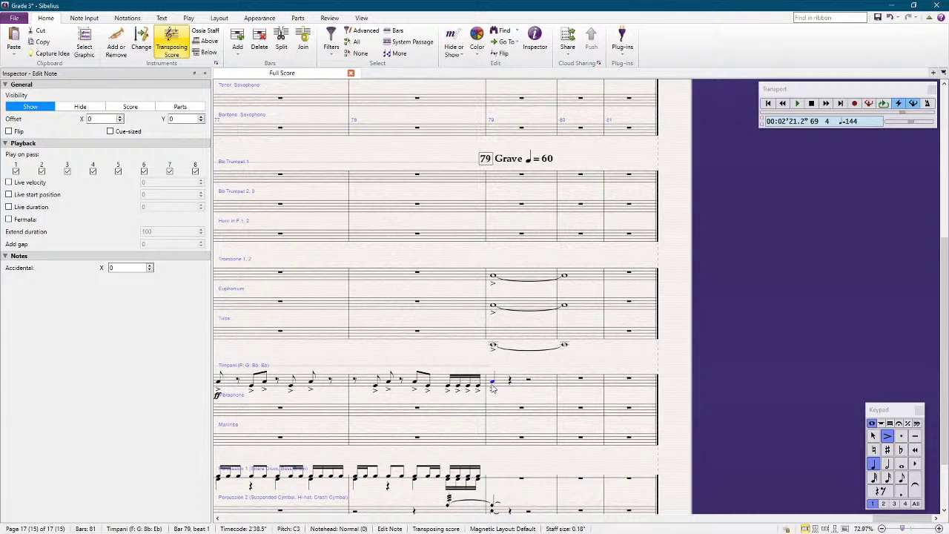
key("Return")
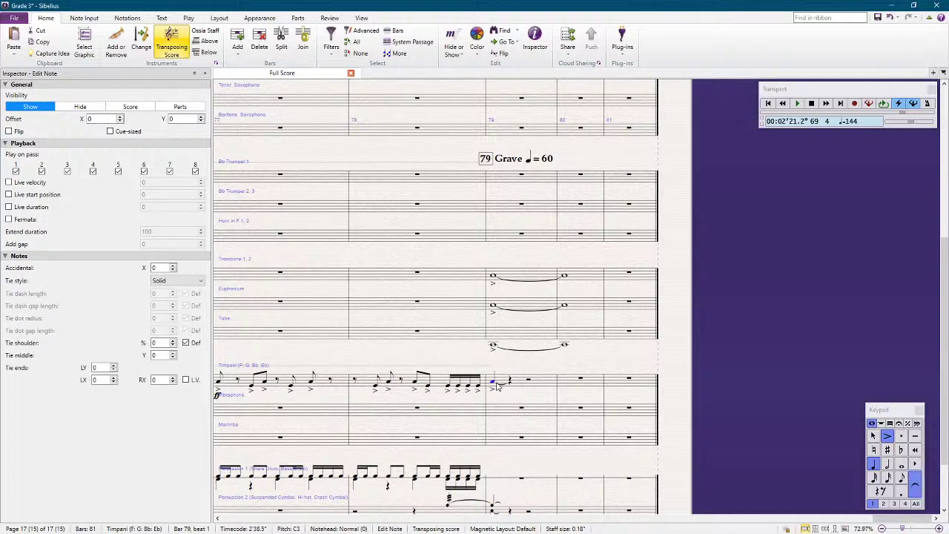
left_click(503, 383)
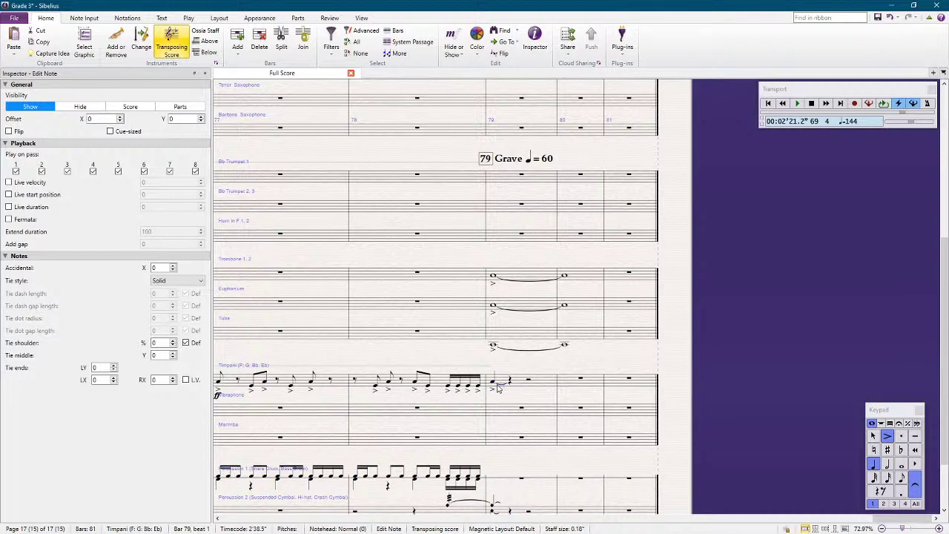
left_click(189, 380)
left_click(724, 333)
Step: Copy the combined snare and bass drum hit from beat 3 of bar 78 to the start of bar 79 in Percussion 1
left_click_drag(733, 409, 734, 273)
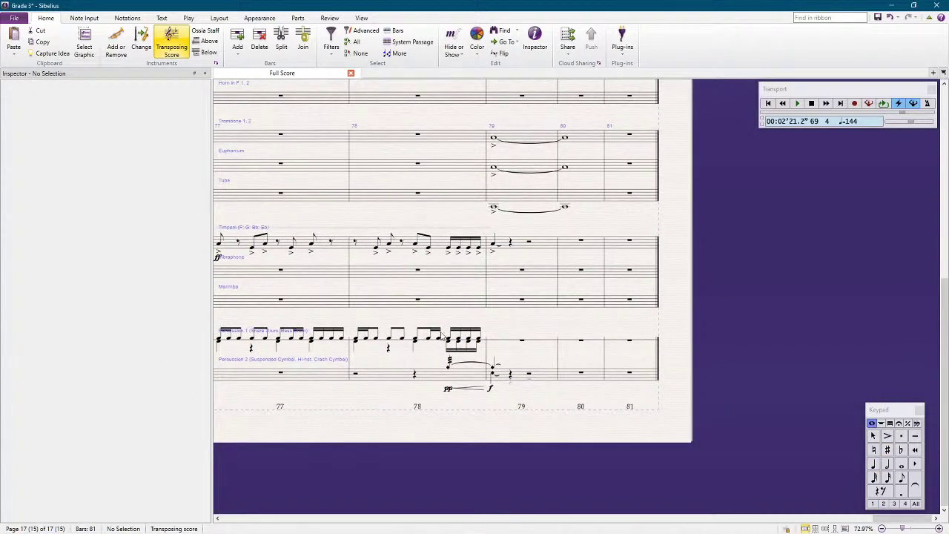
left_click(417, 346)
left_click(416, 342, "ctrl")
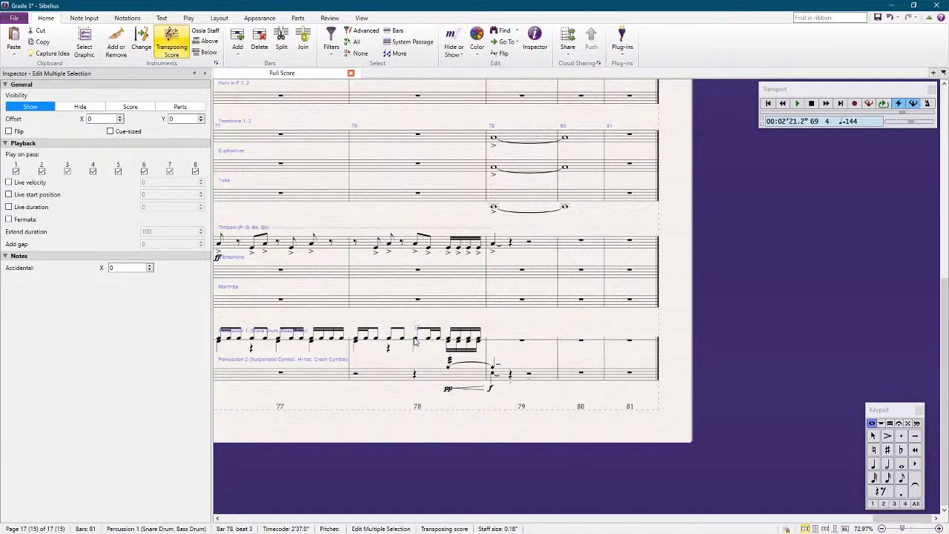
left_click(416, 339)
left_click(416, 341, "ctrl")
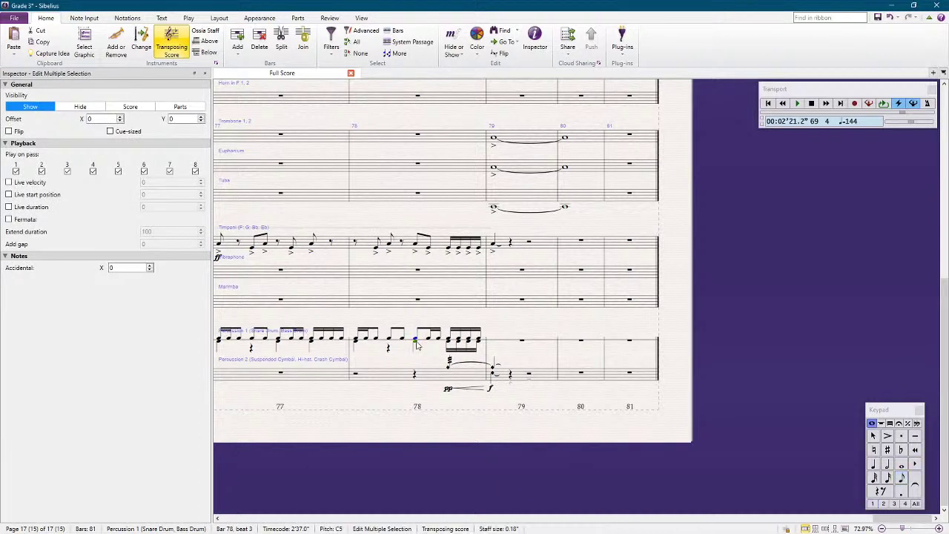
left_click(513, 345)
Step: Clear the leftover second-voice rests in bar 79 of Percussion 1 and add a laissez vibrer tie to the bass drum note
left_click(532, 348)
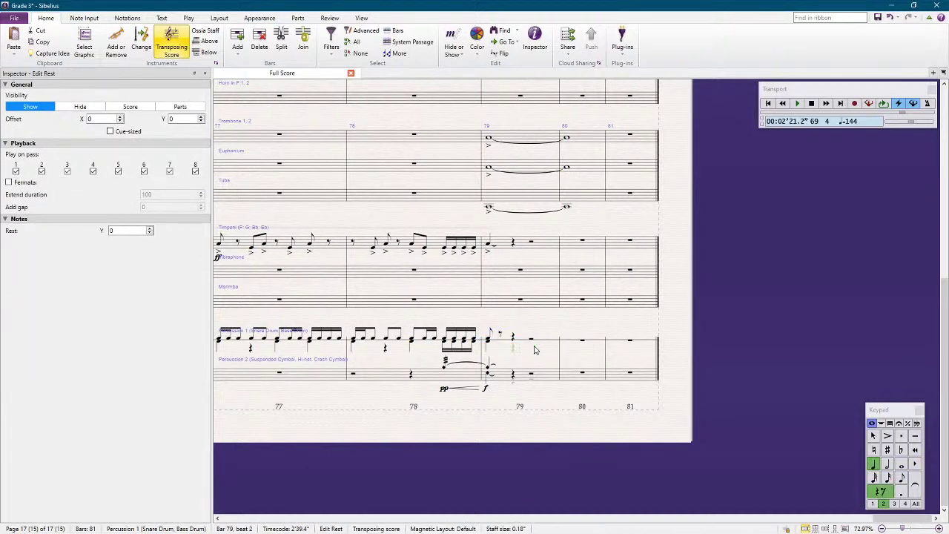
left_click(532, 343)
left_click(510, 339)
left_click(488, 343)
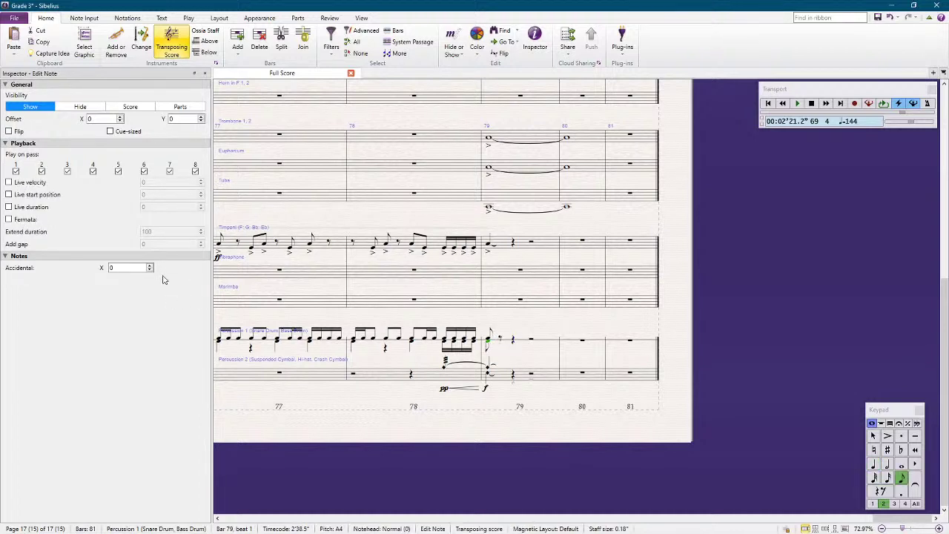
key("KP_Enter")
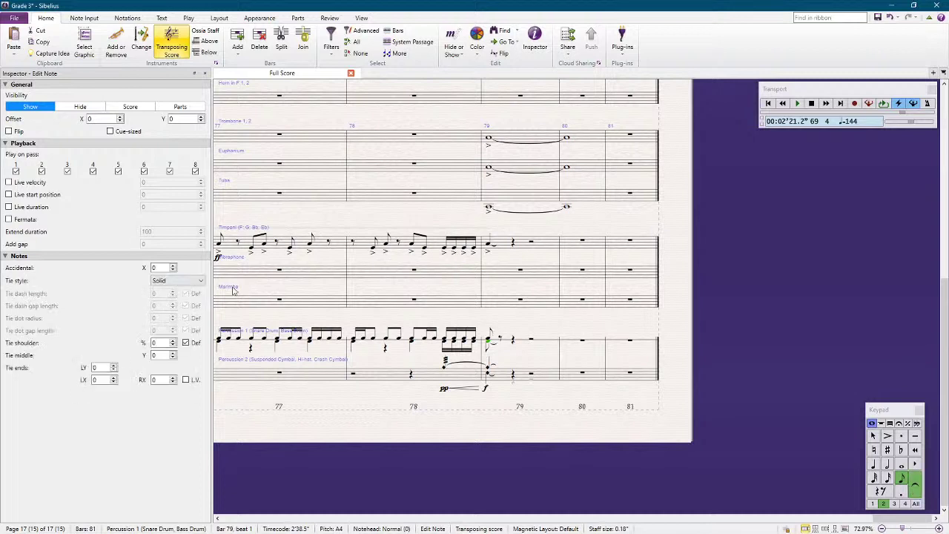
left_click(495, 347)
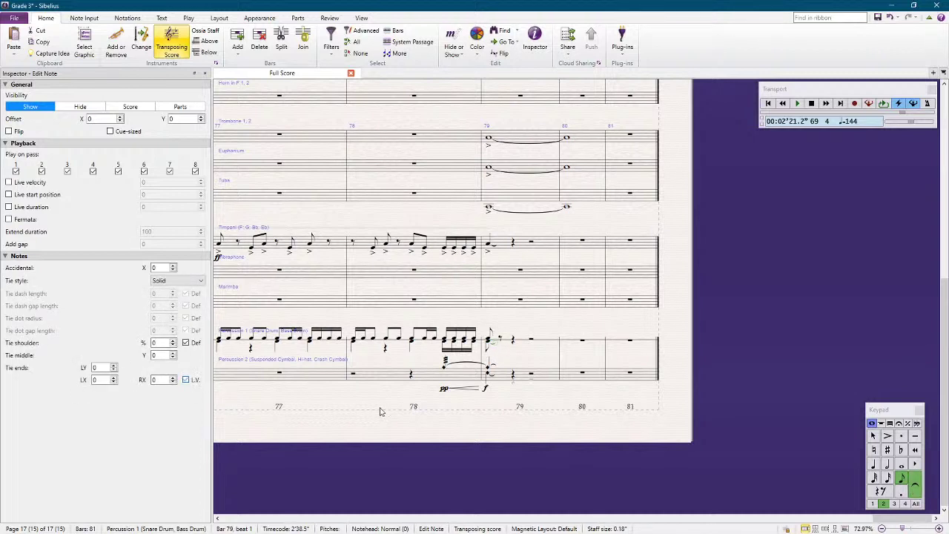
left_click(459, 430)
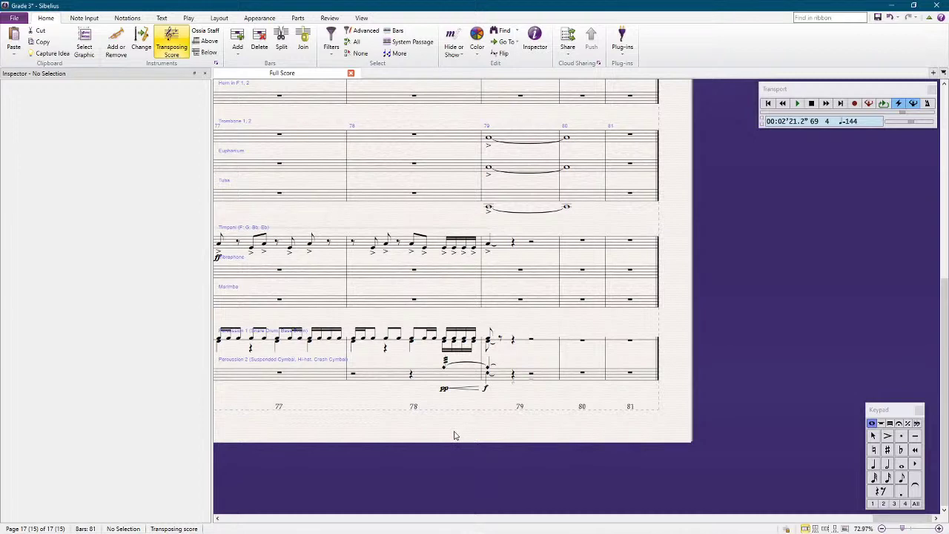
Step: Repeat bar 80 of the trombone, euphonium and tuba parts into bar 81 and shorten the repeated notes to eighth notes
scroll(488, 360, "up", 3)
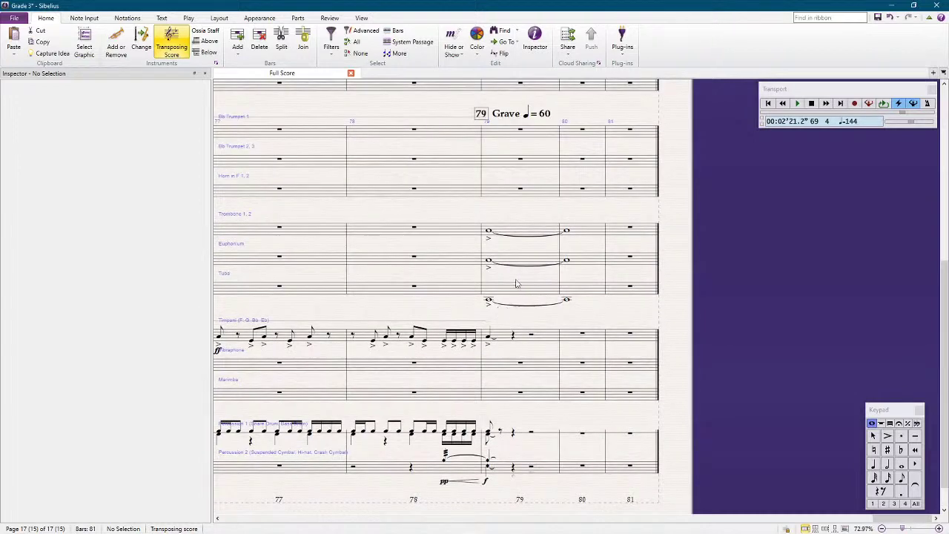
left_click(510, 230)
left_click(591, 234)
left_click(595, 288, "shift")
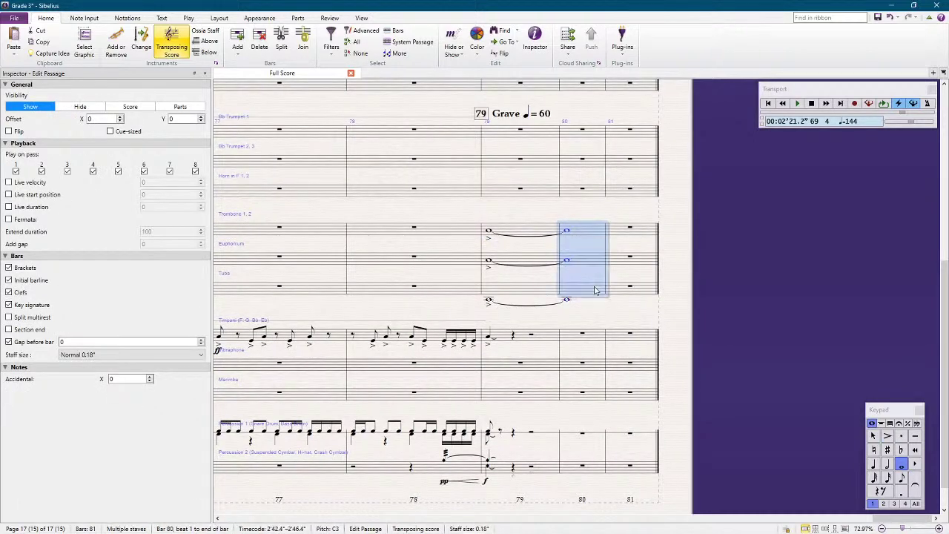
key("Right")
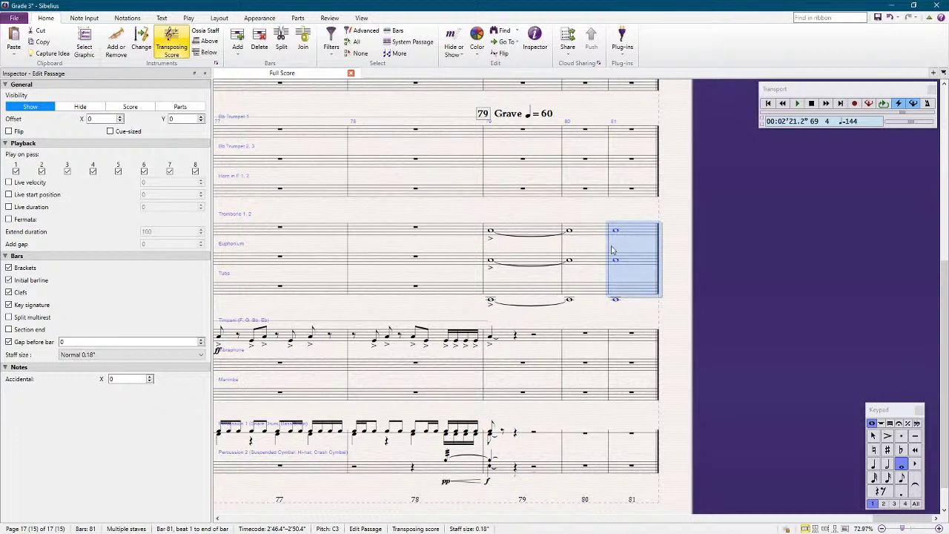
key("3")
Step: Tie the whole notes in bar 80 of the trombones, euphonium and tuba to the eighth notes in bar 81
left_click(559, 229)
left_click(562, 289, "shift")
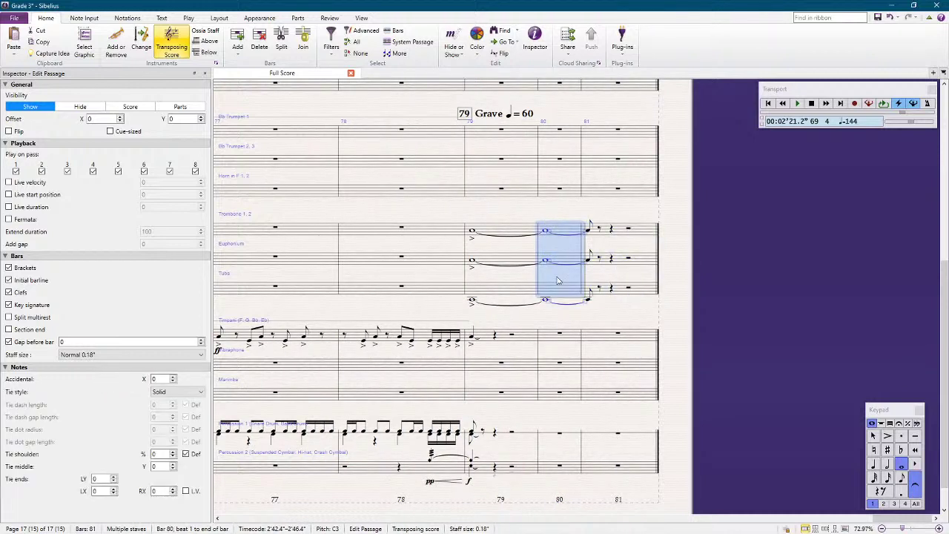
key("Return")
Step: Lower the euphonium's sustained notes across bars 79 to 81 to G2
left_click(633, 258)
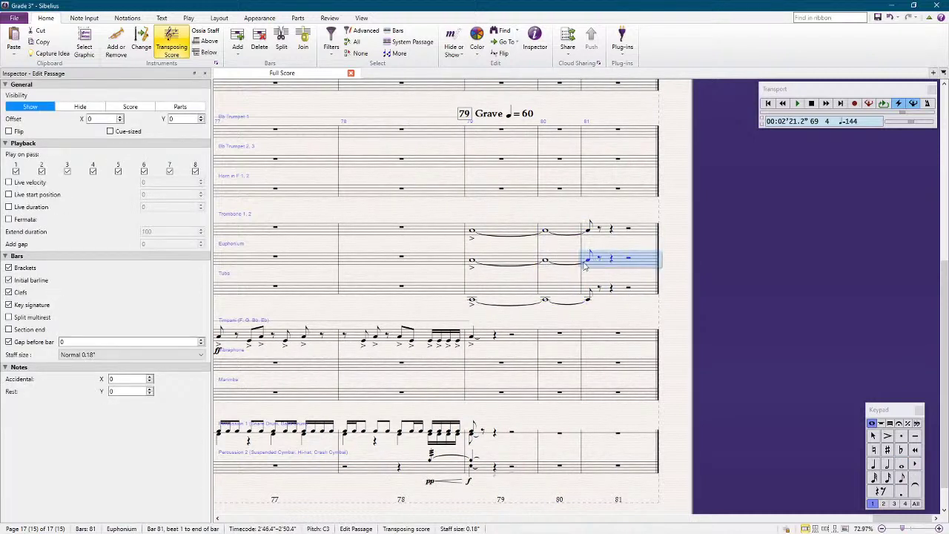
left_click(495, 267, "shift")
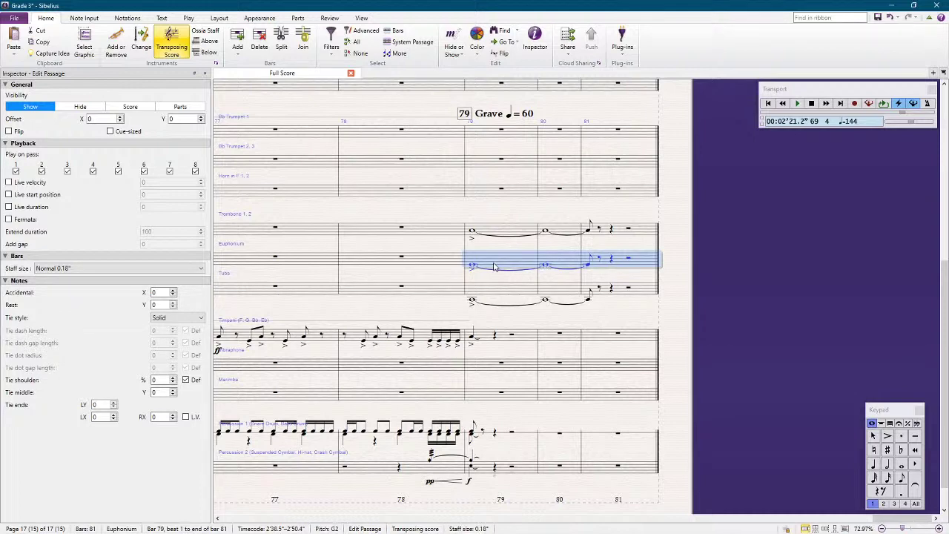
left_click(496, 296)
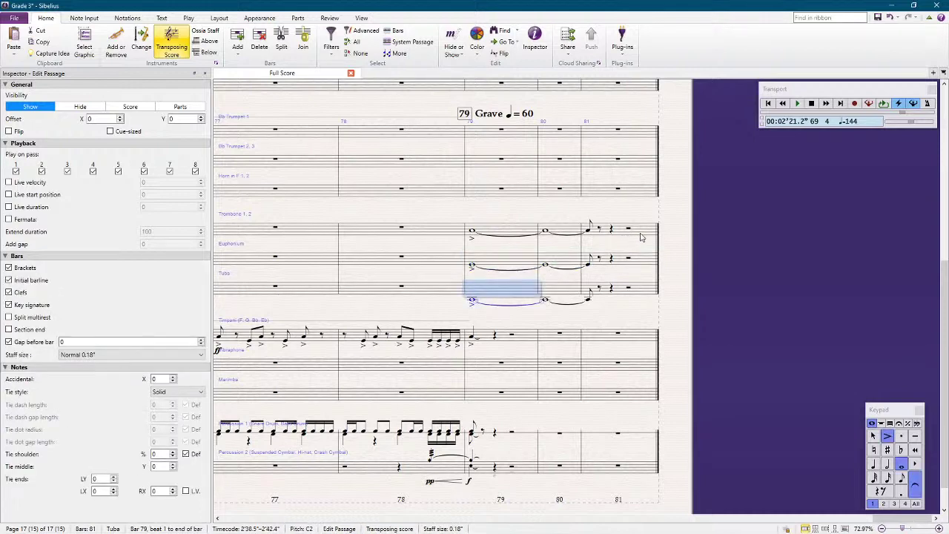
left_click(641, 238, "shift")
key("Escape")
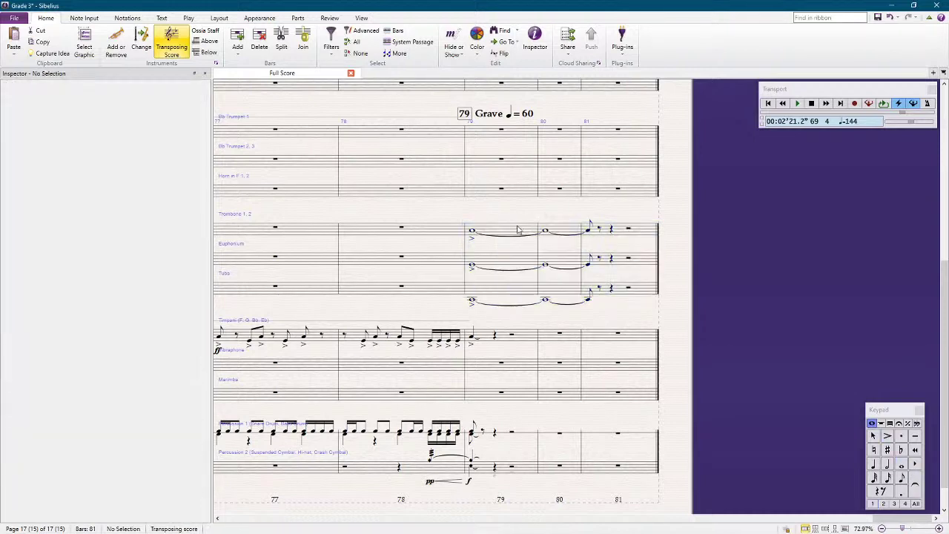
Step: Mark the trombones, euphonium and tuba ff at bar 79 and add crescendo hairpins through bar 80
left_click(518, 229)
left_click(505, 290, "shift")
key("ctrl+e")
key("ctrl+f")
key("ctrl+f")
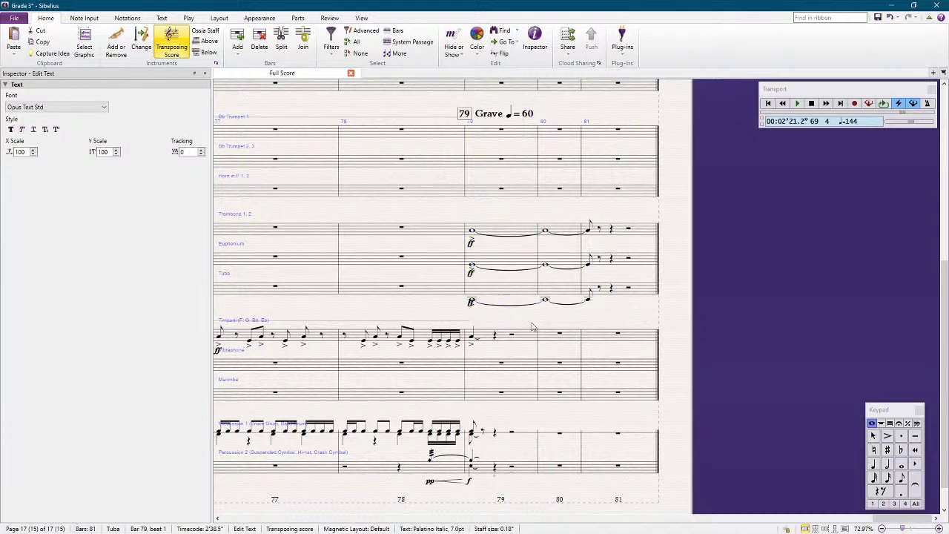
key("Escape")
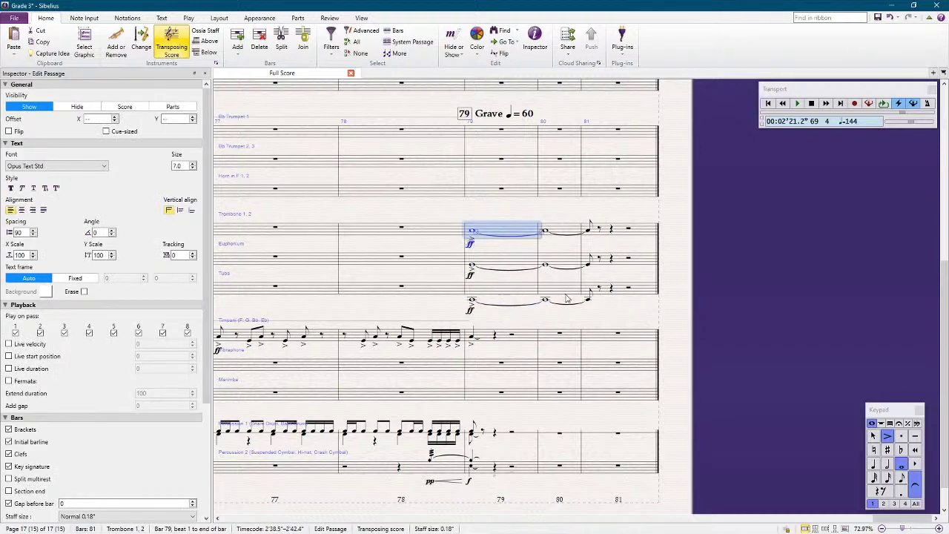
left_click(567, 297, "shift")
left_click(637, 290)
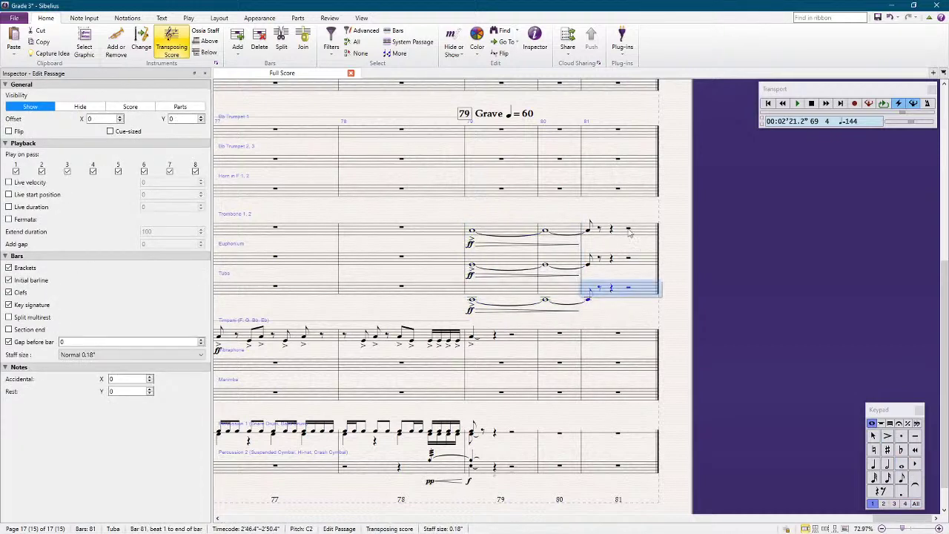
Step: Mark the trombones, euphonium and tuba pp at the start of bar 81
key("ctrl+e")
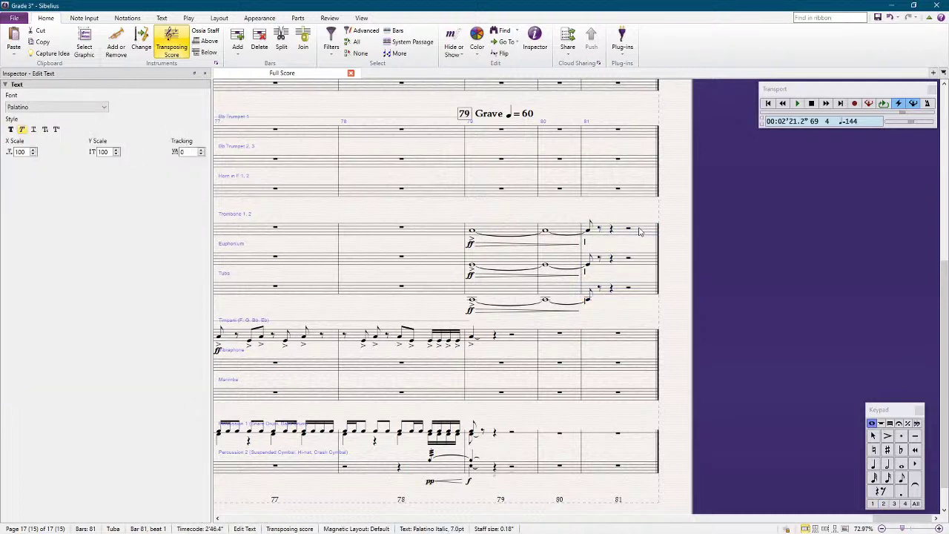
key("ctrl+p")
key("ctrl+p")
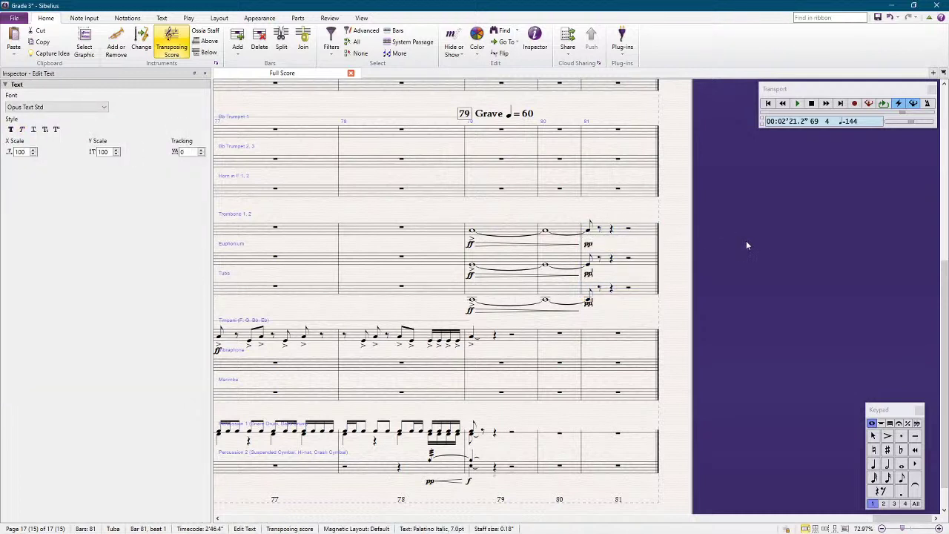
key("Escape")
Step: Replace the trombones' sustained passage in bars 79 to 81 with a copy of the euphonium's passage
left_click(642, 231)
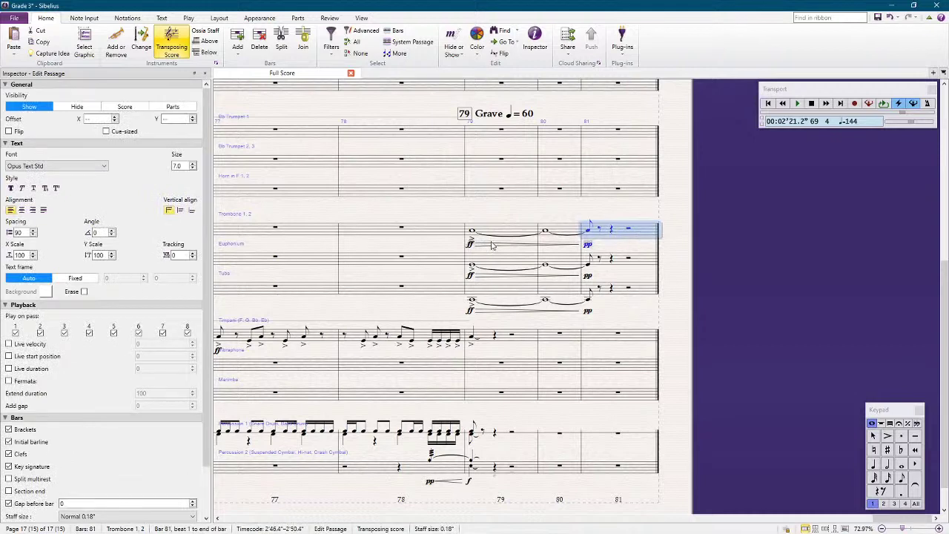
left_click(512, 230, "shift")
key("Escape")
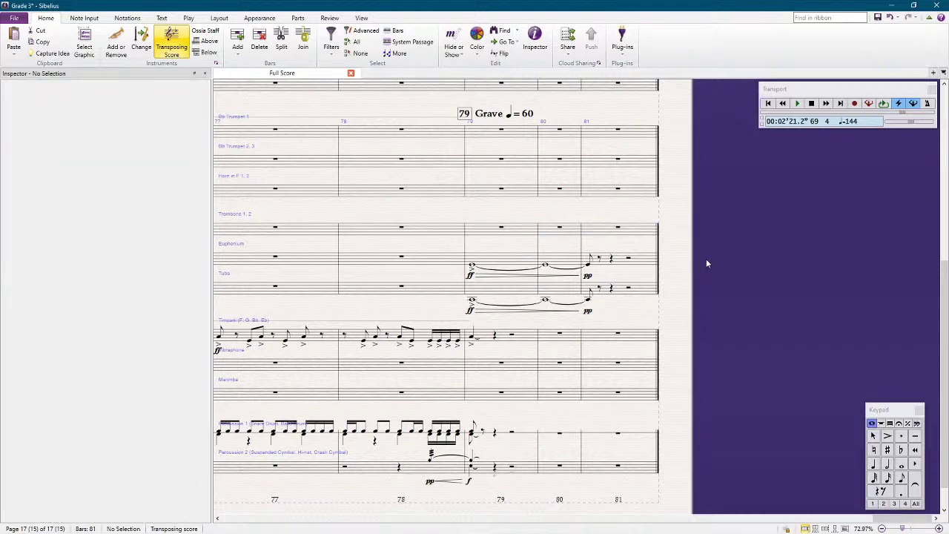
left_click(496, 258)
left_click(651, 267, "shift")
left_click(496, 231, "alt")
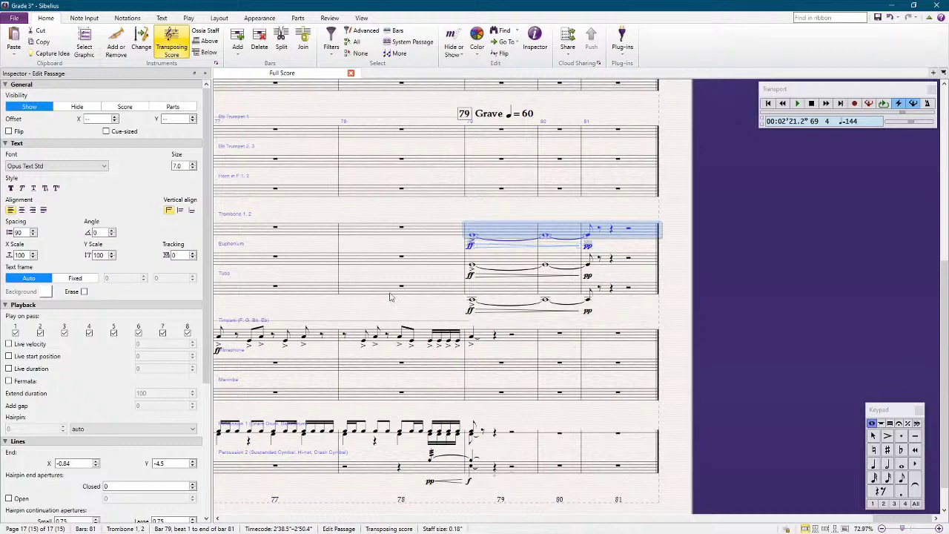
Step: Move the copied passage in bars 79 to 81 from the trombone staff to the bassoon staff
scroll(398, 283, "up", 3)
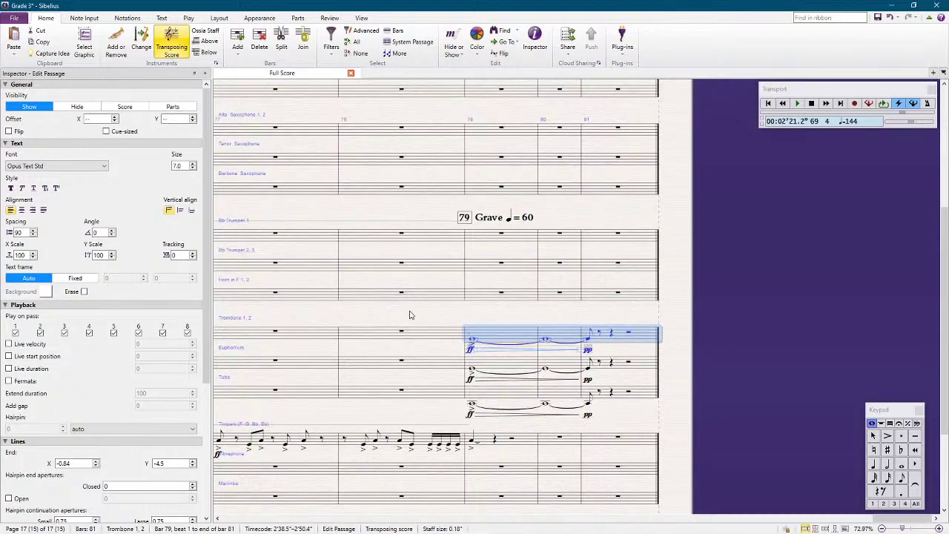
scroll(413, 320, "left", 3)
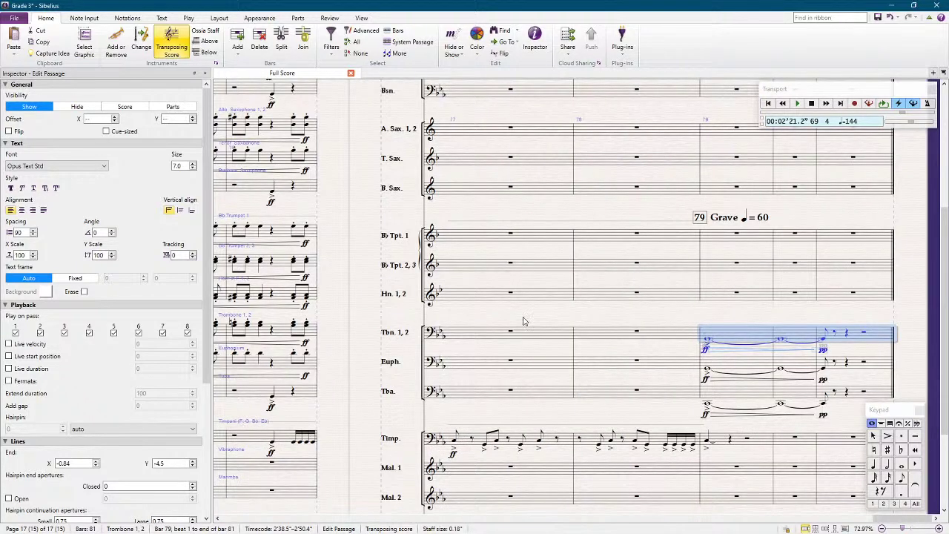
scroll(707, 351, "up", 1)
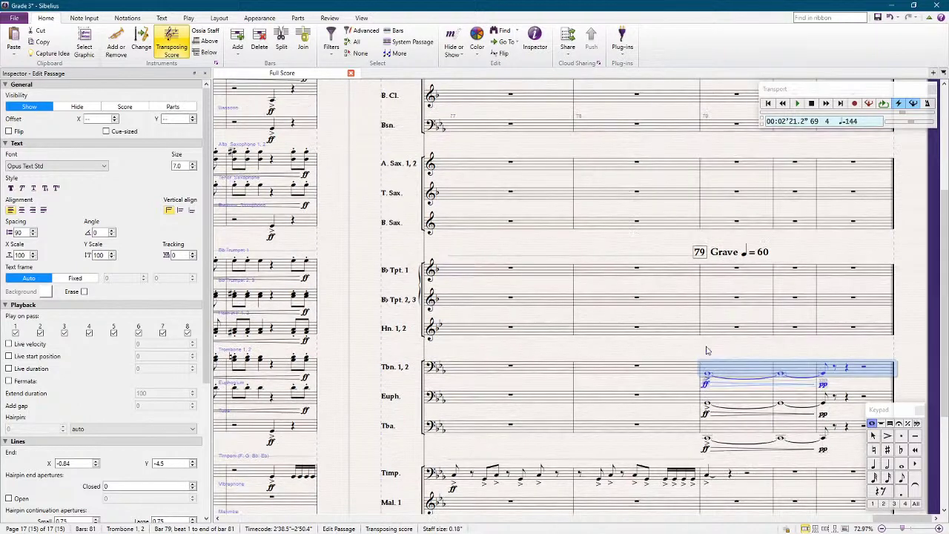
key("ctrl+x")
left_click(709, 127)
key("ctrl+v")
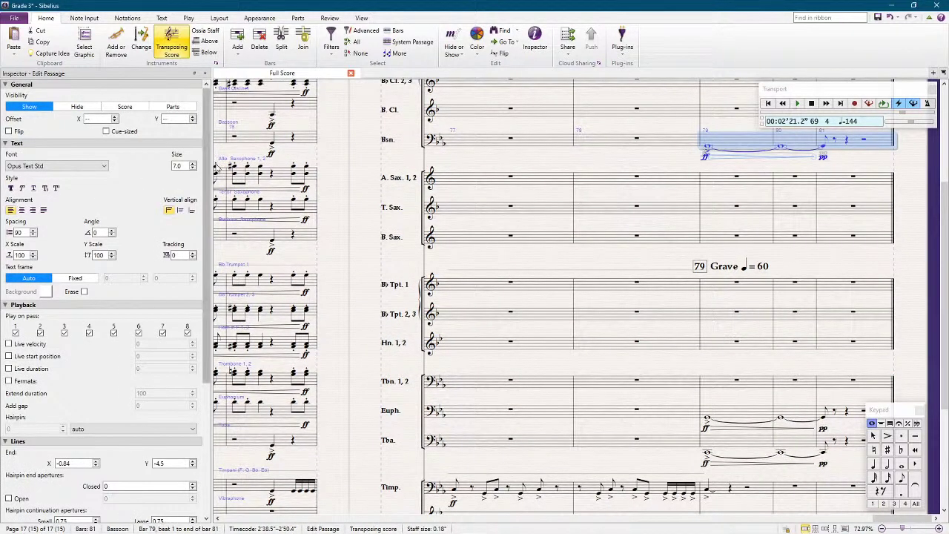
Step: Make the bassoon's passage in bars 79 to 81 cue-sized and label it "Cue: Euph." above bar 79
left_click(106, 132)
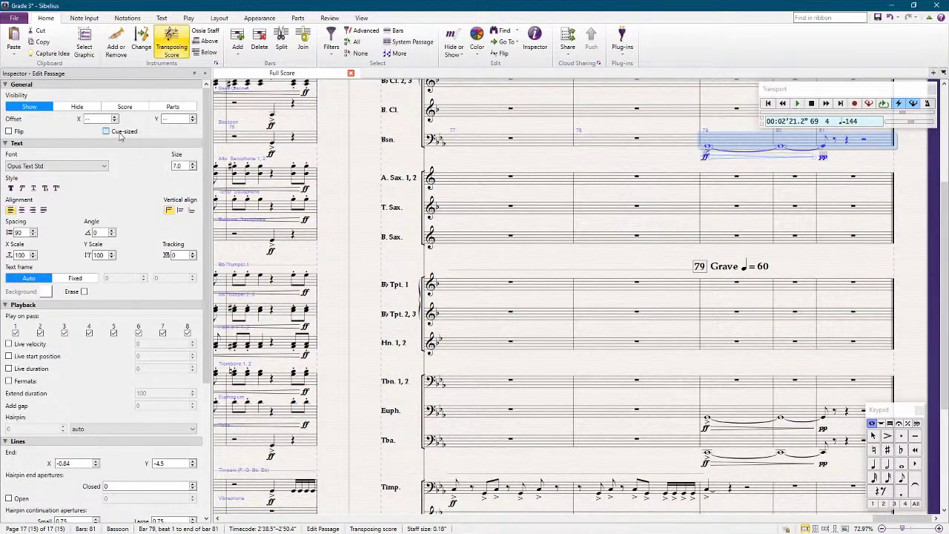
key("Escape")
left_click(727, 134)
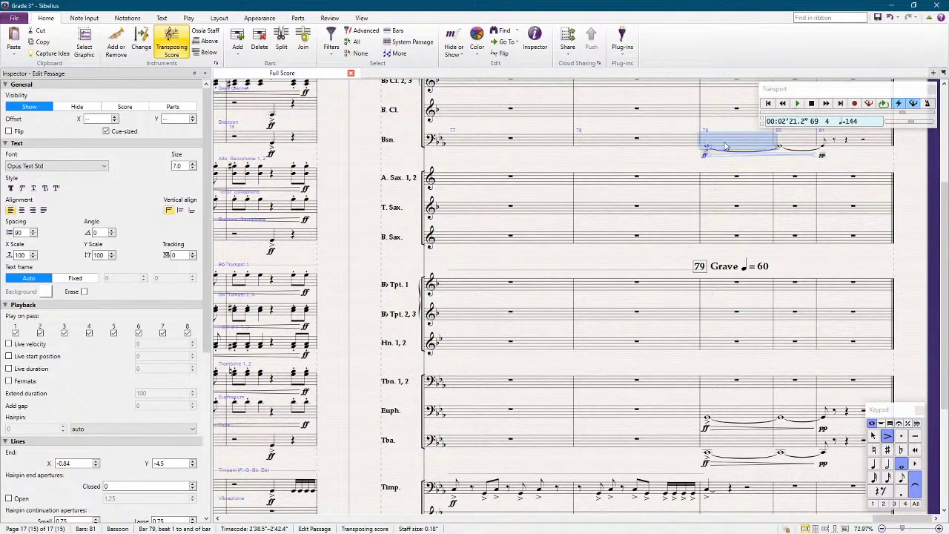
key("ctrl+t")
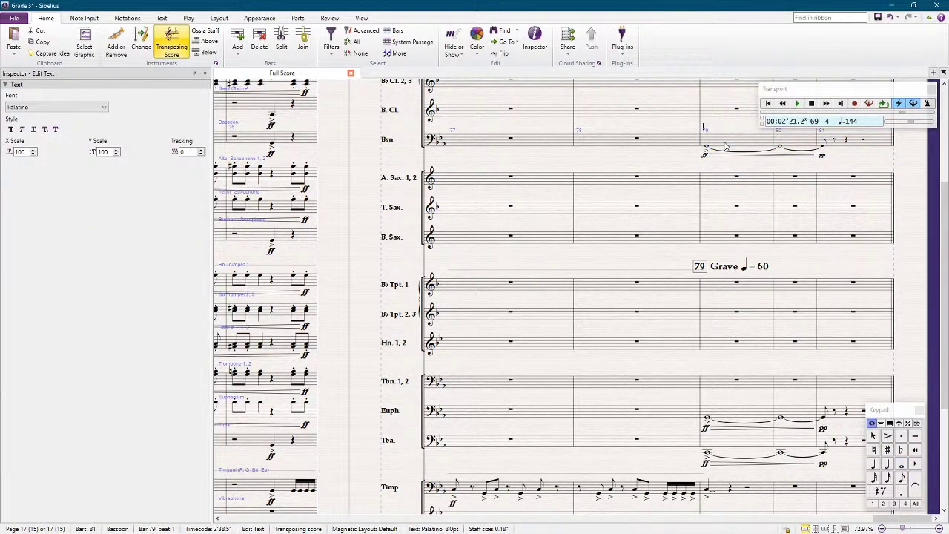
type("Cue: Euph.")
key("Escape")
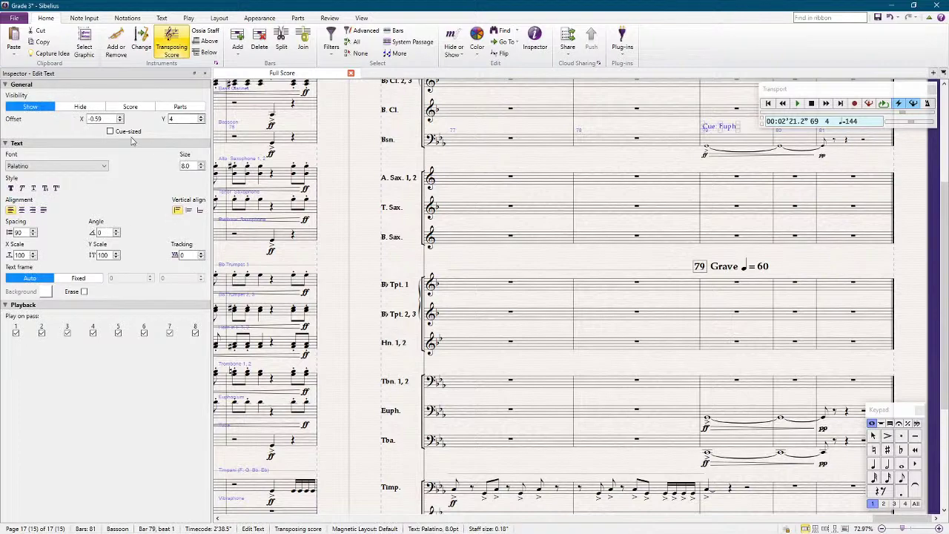
Step: Copy the bassoon cue in bars 79 to 81 to the bass clarinet and raise the copied notes to written D
left_click(745, 149)
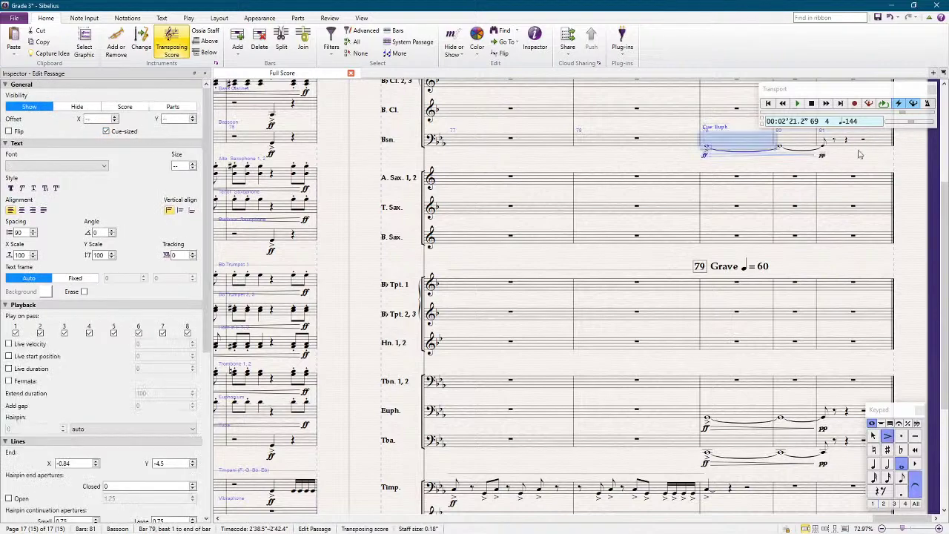
left_click(887, 148, "shift")
scroll(720, 235, "left", 3)
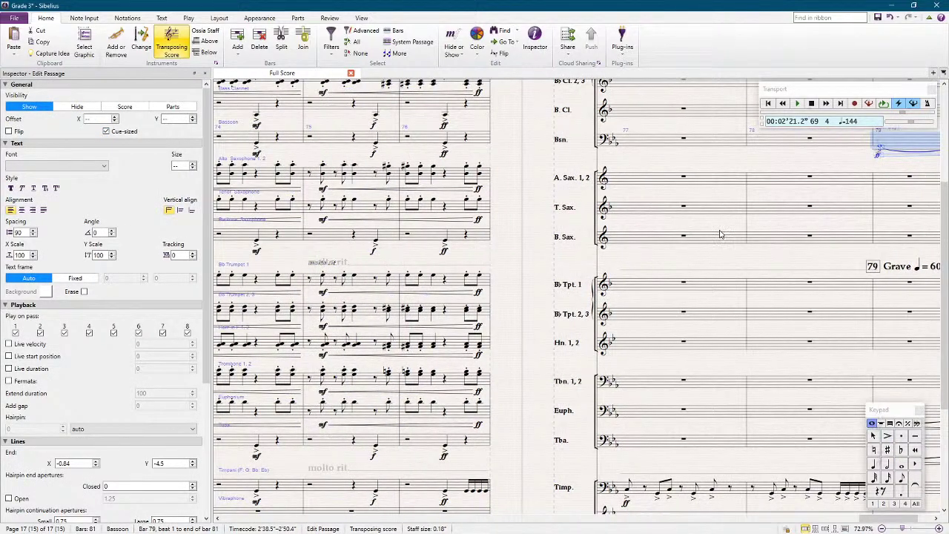
scroll(719, 234, "down", 3)
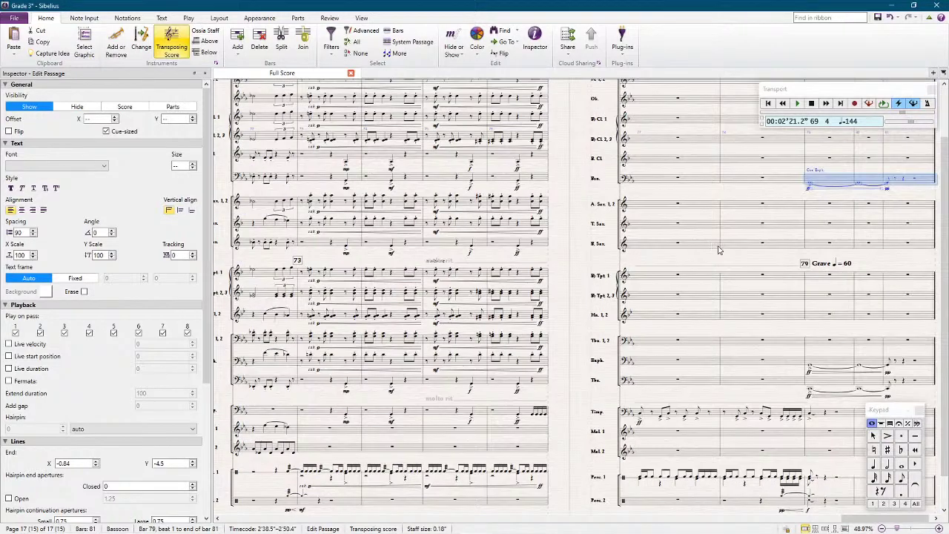
scroll(718, 250, "up", 5)
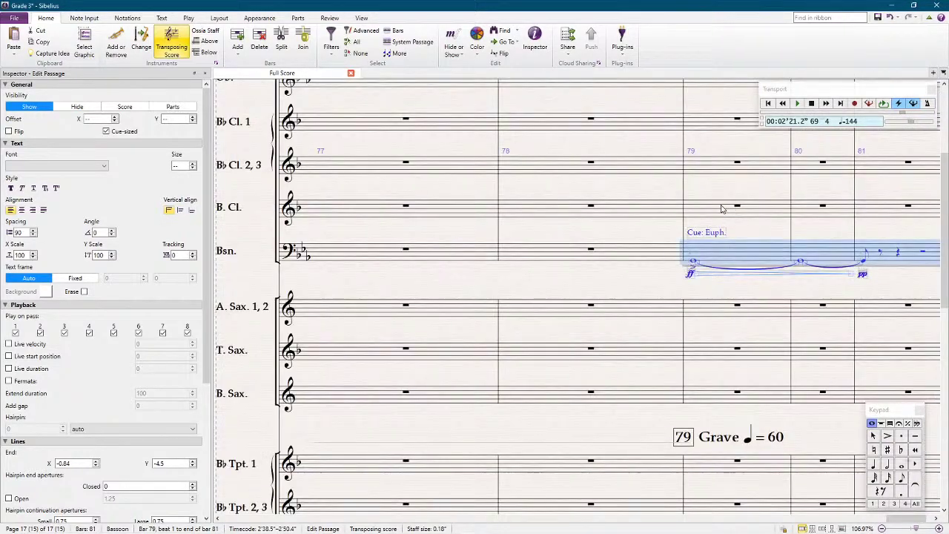
left_click(722, 209, "alt")
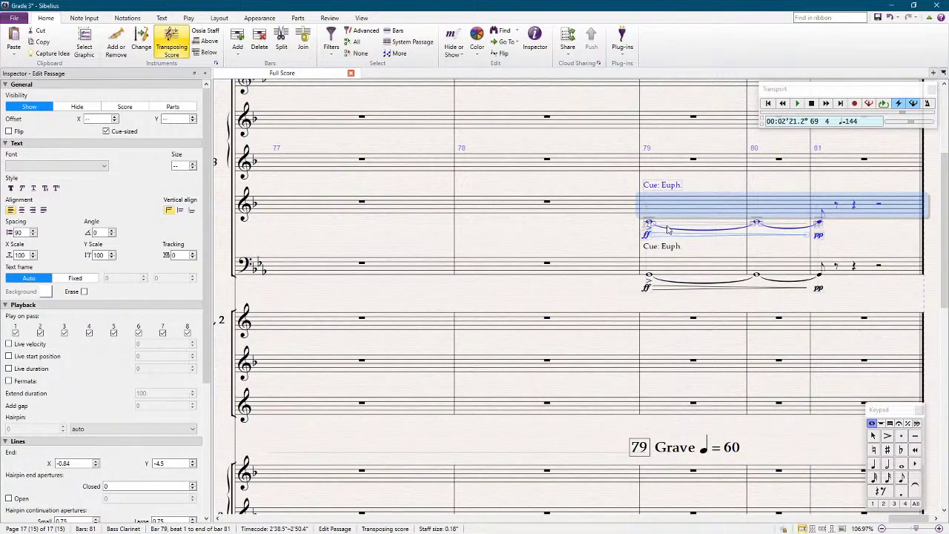
scroll(652, 260, "down", 2)
scroll(631, 297, "up", 5)
key("Up")
key("Up")
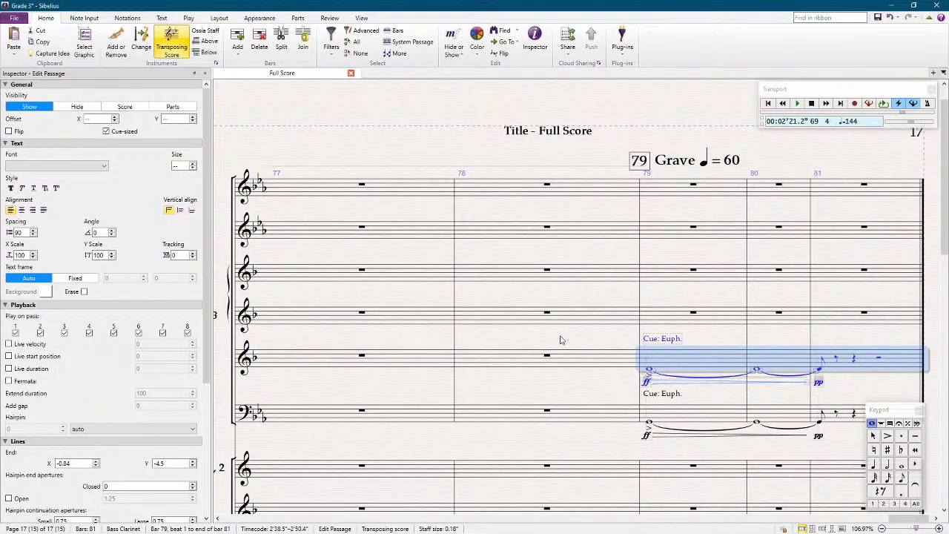
Step: Change the bass clarinet's cue label at bar 79 to "Cue: Tuba"
double_click(671, 339)
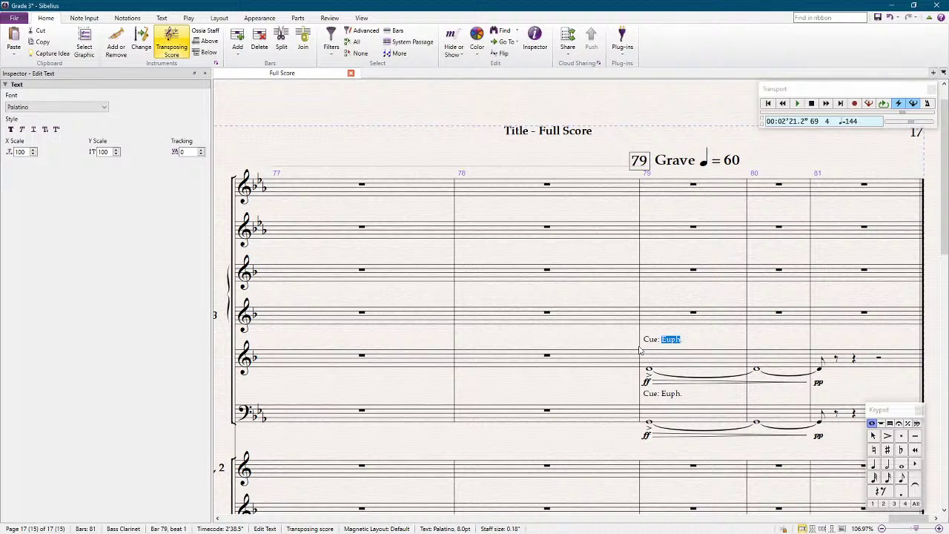
type("Tuba")
left_click(669, 123)
Step: Abbreviate the bass clarinet's cue label to "Cue: Tba." to match the bassoon's label style
scroll(665, 169, "down", 3)
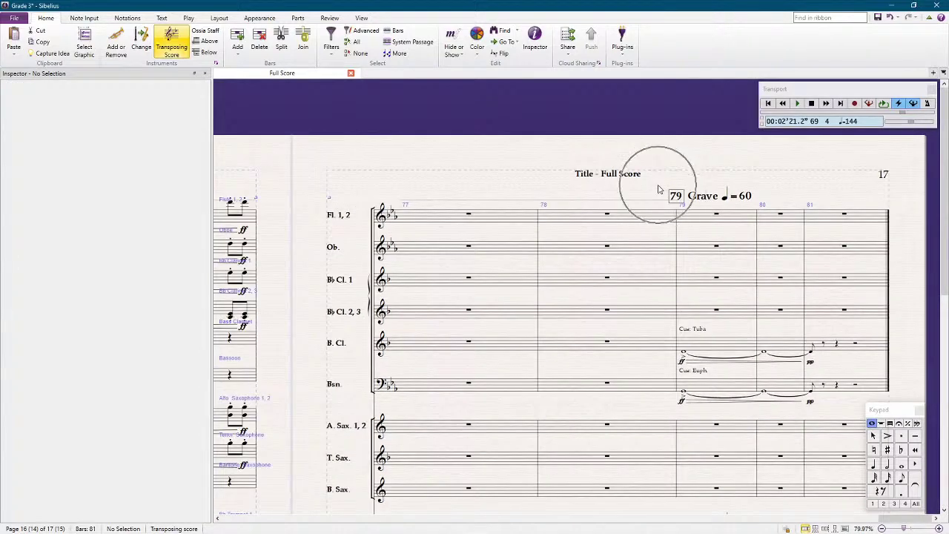
scroll(656, 194, "down", 4)
scroll(665, 198, "up", 2)
scroll(671, 211, "up", 3)
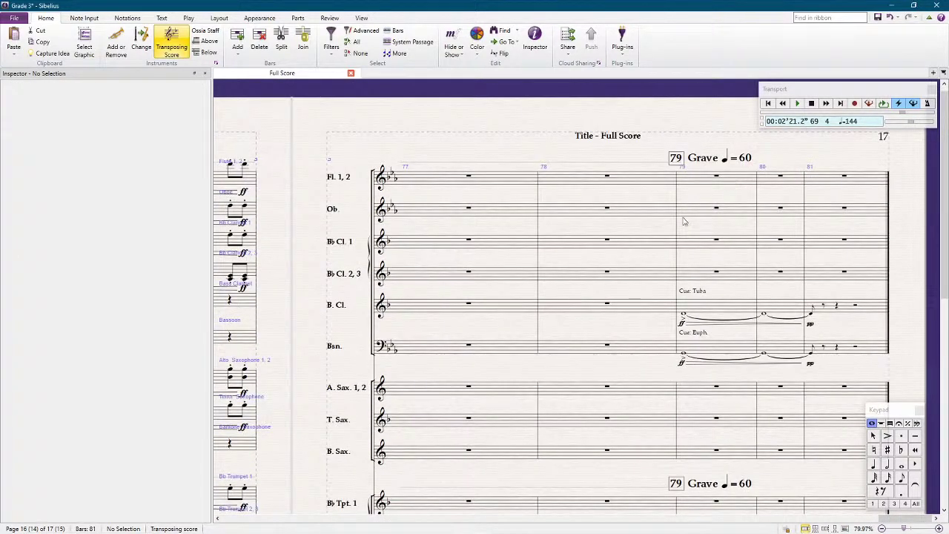
scroll(686, 289, "up", 3)
double_click(798, 284)
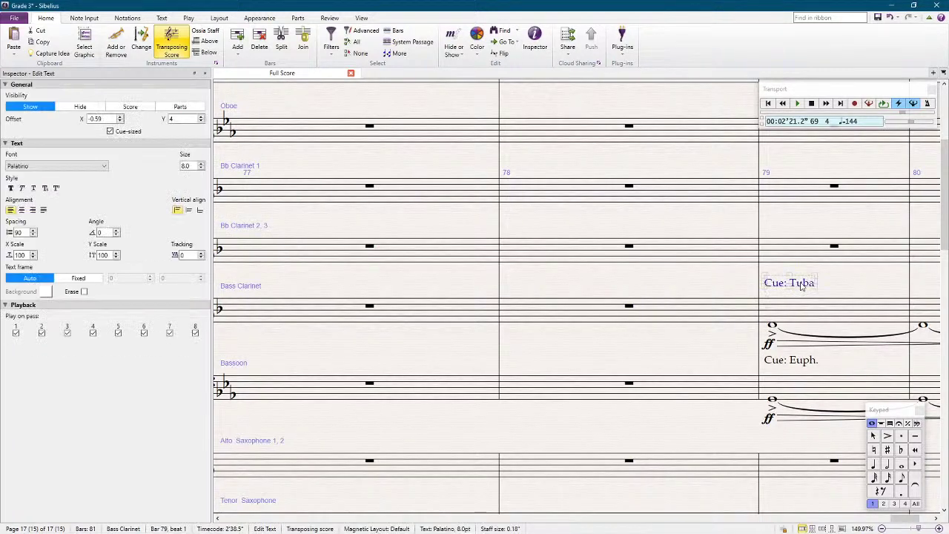
key("Delete")
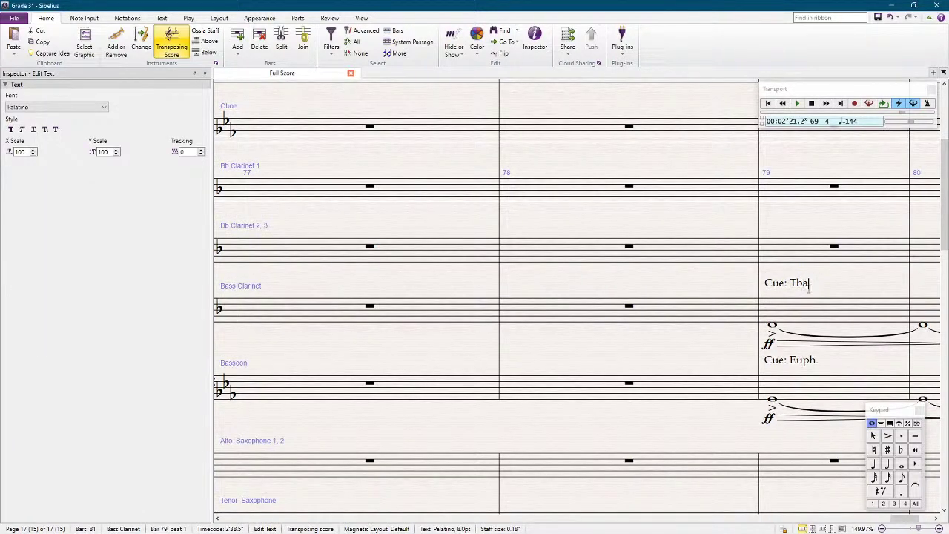
type(".")
left_click(859, 222)
Step: Turn off first-pass playback for the bass clarinet and bassoon cues in bars 79 to 81
scroll(858, 222, "down", 4)
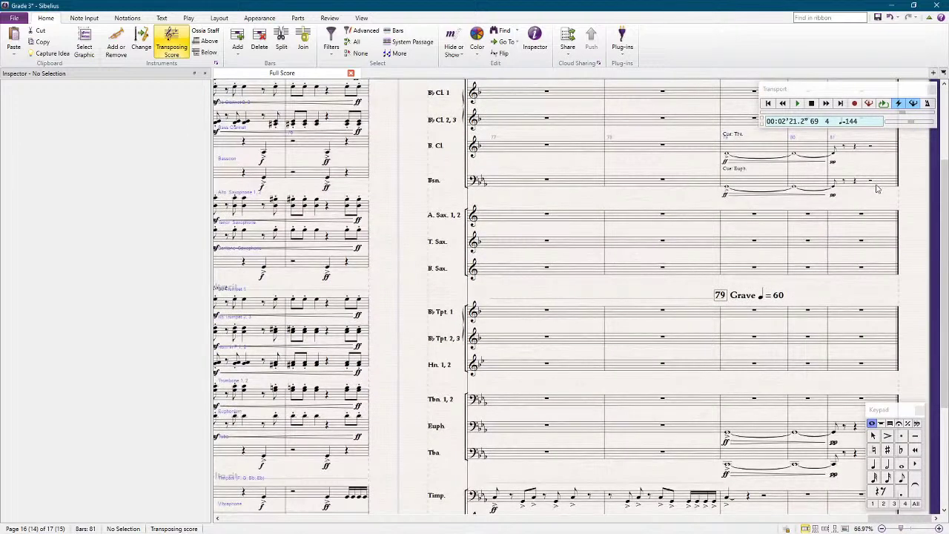
left_click(876, 189)
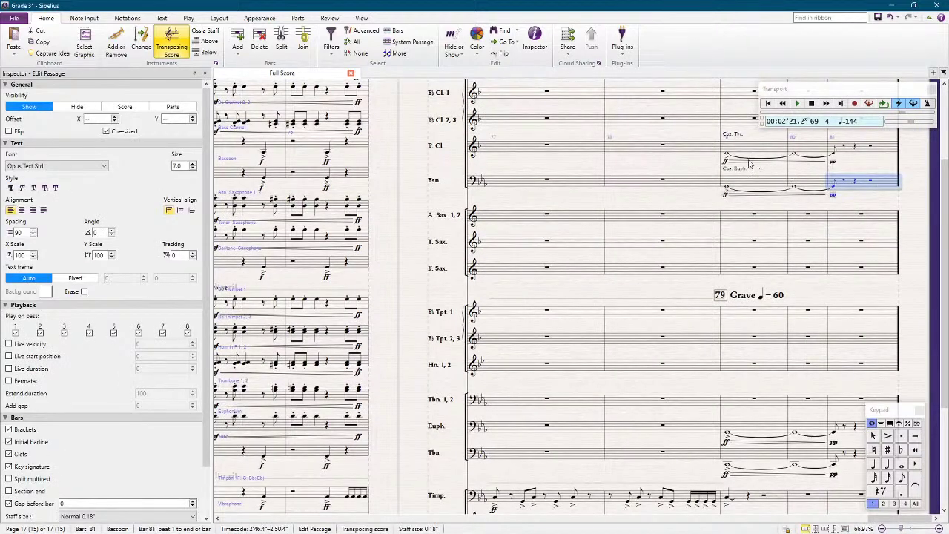
left_click(748, 149, "shift")
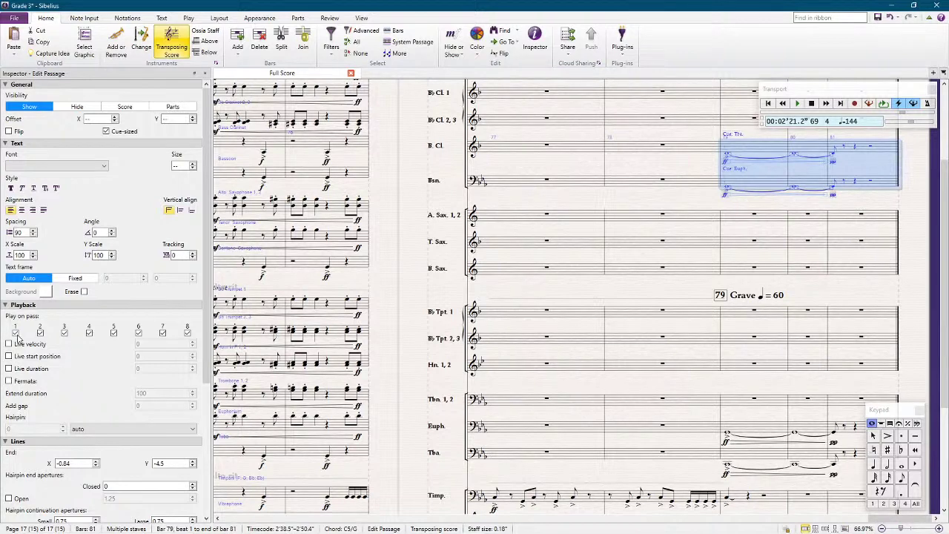
key("Escape")
Step: Play back the ending from bar 77 through the Grave and save the score
left_click(517, 313)
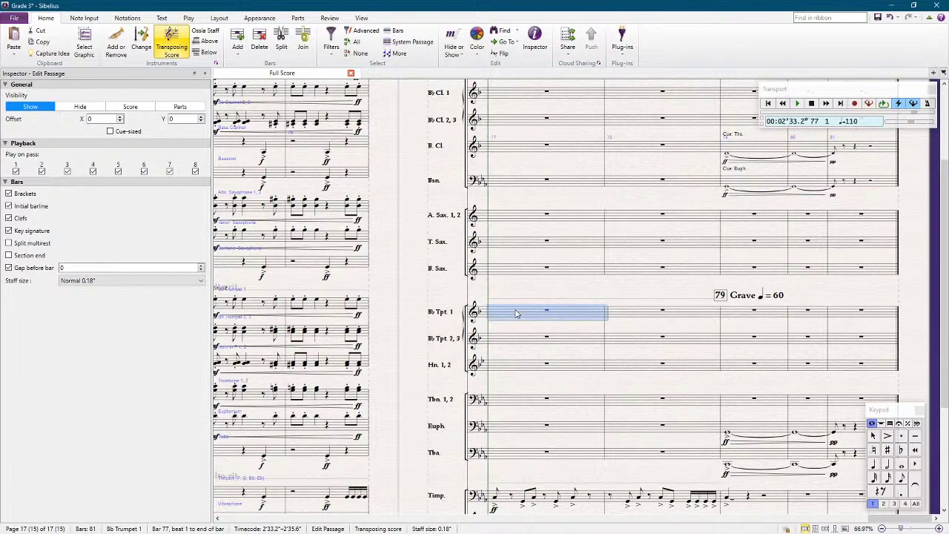
key("p")
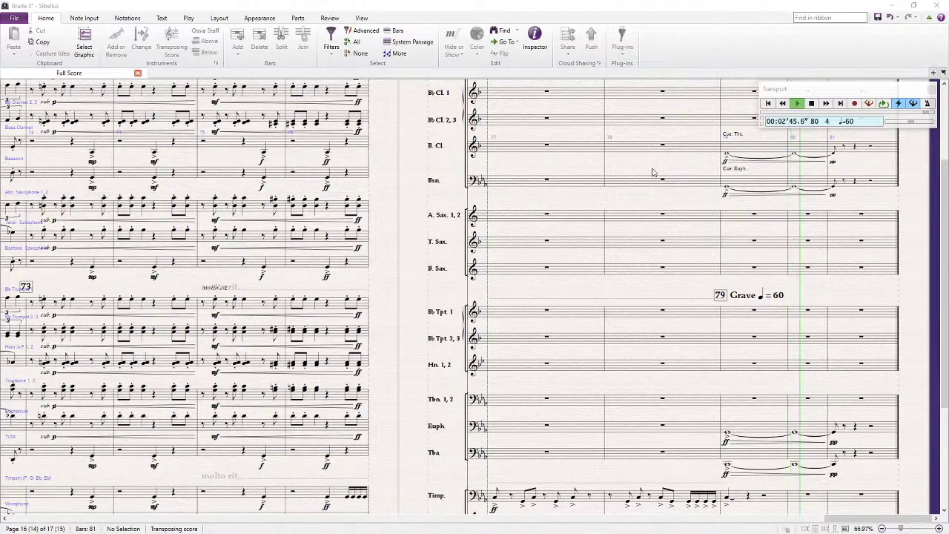
left_click_drag(645, 161, 448, 186)
key("space")
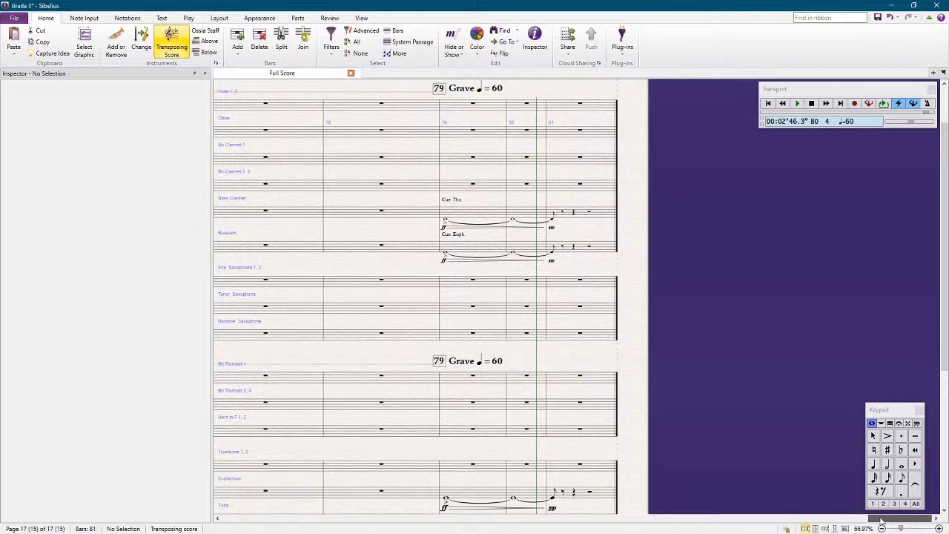
scroll(881, 522, "left", 2)
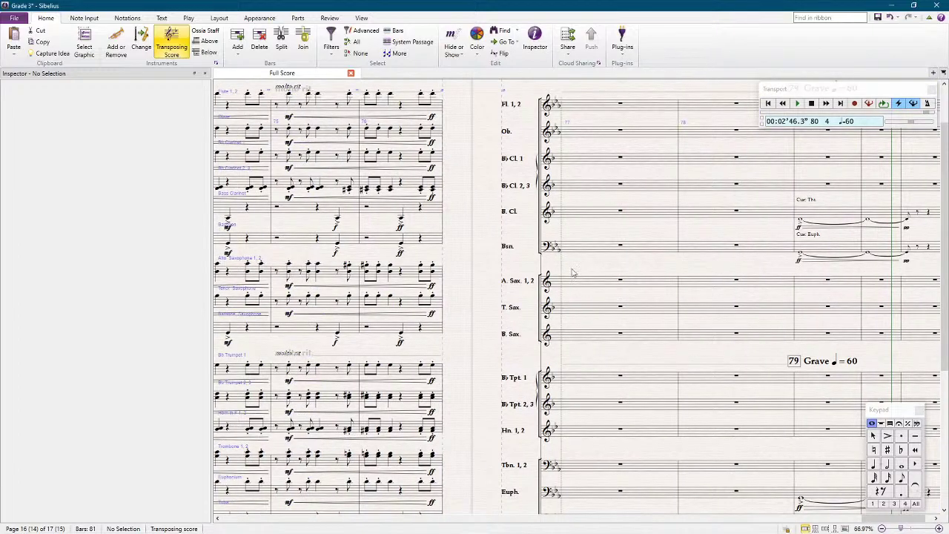
scroll(555, 241, "down", 1)
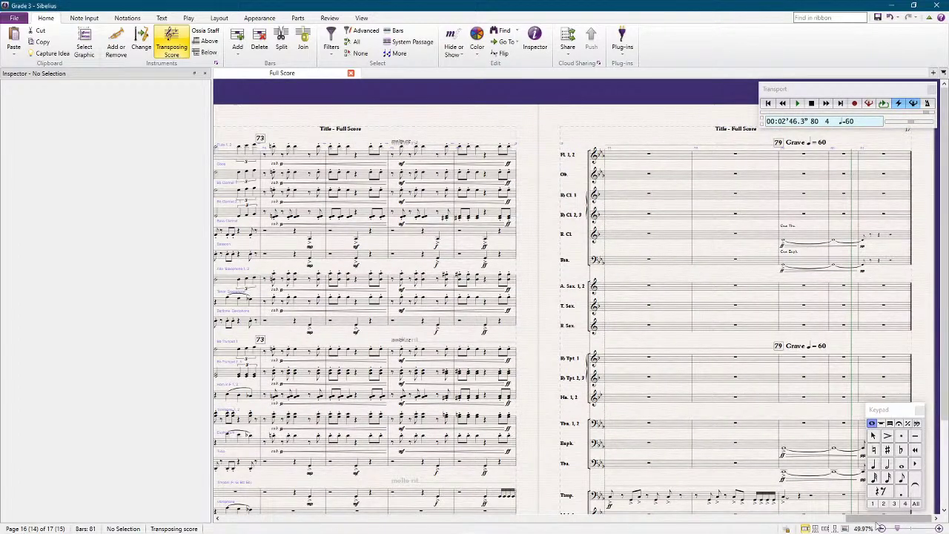
Step: Return to the opening pages of the score and select the horn note in bar 10 for review
left_click_drag(860, 519, 252, 519)
scroll(417, 244, "down", 2)
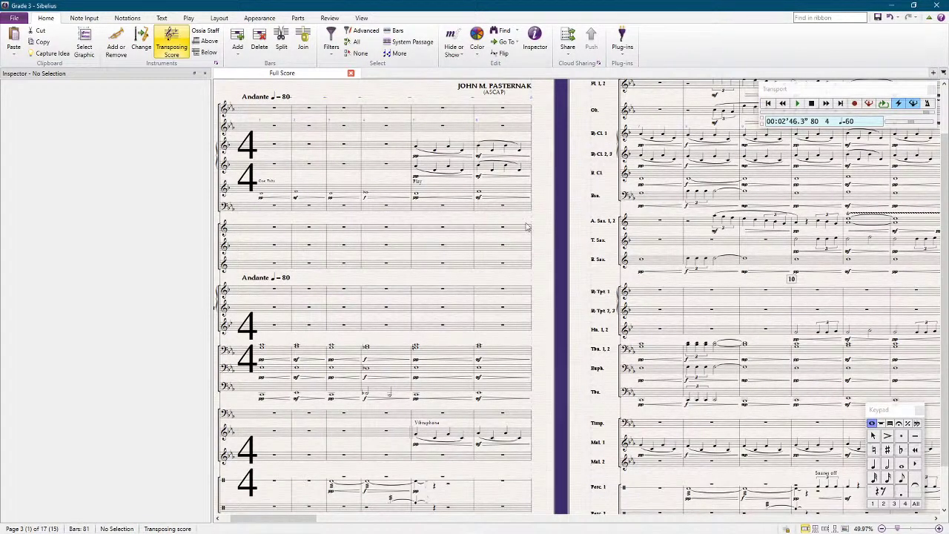
scroll(645, 200, "right", 5)
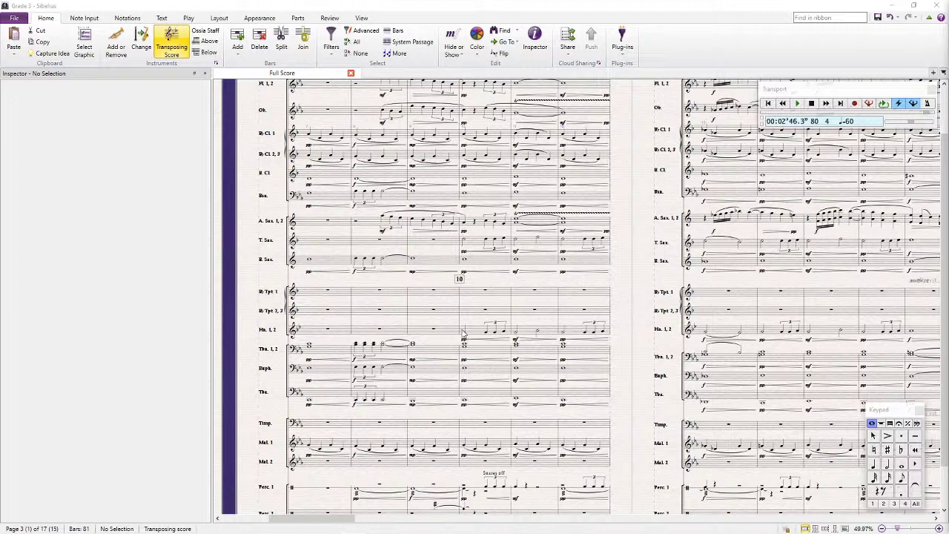
left_click(465, 335)
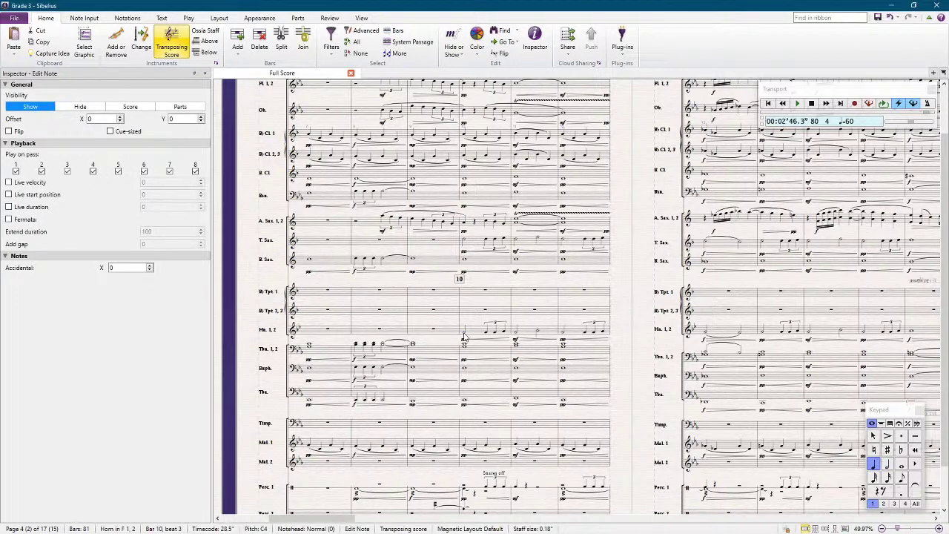
Step: Examine the horn melody in bars 10 and 11, and look through the following pages up to the Grave ending
key("Right")
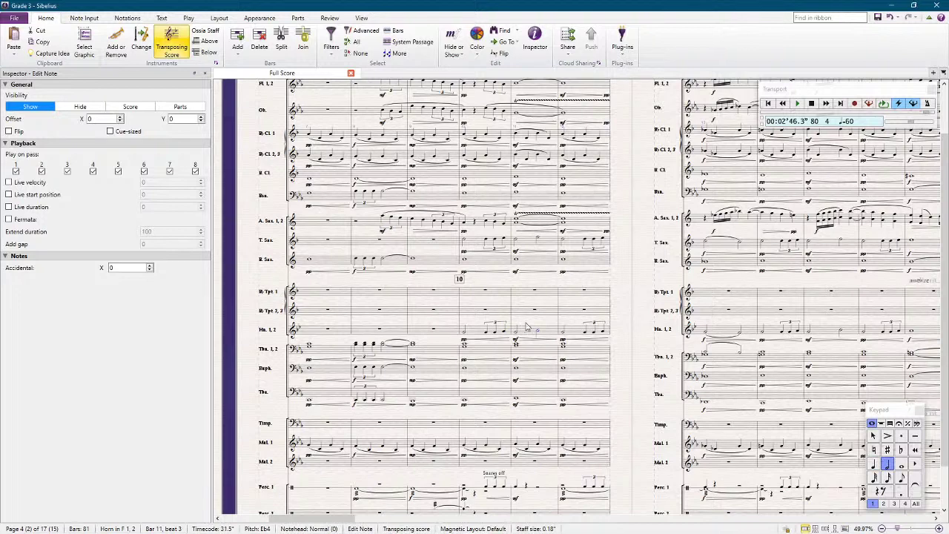
key("Right")
left_click(475, 336)
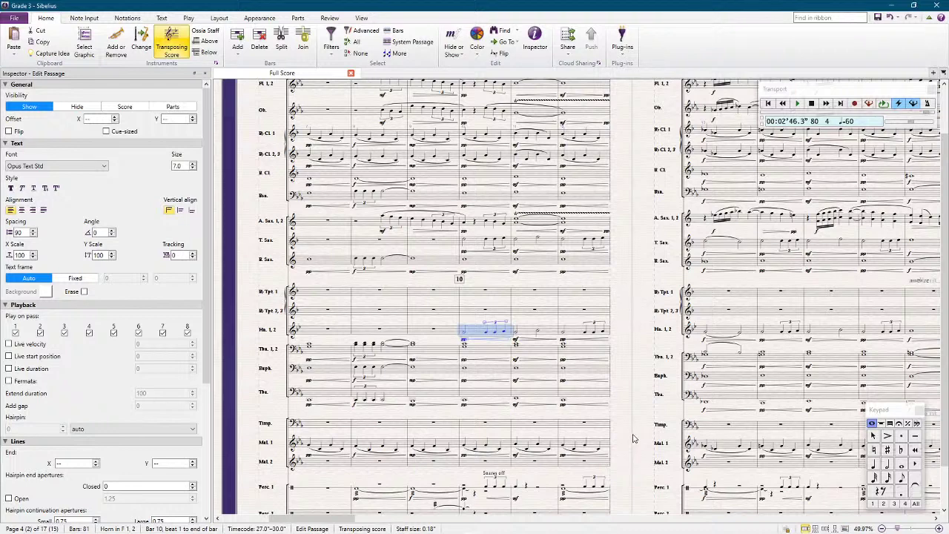
key("Escape")
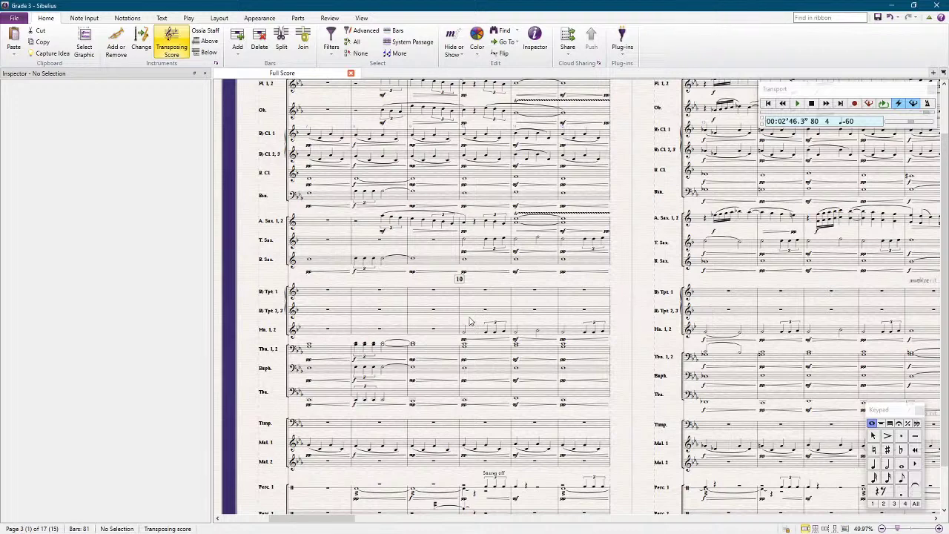
scroll(475, 329, "right", 5)
scroll(457, 303, "right", 10)
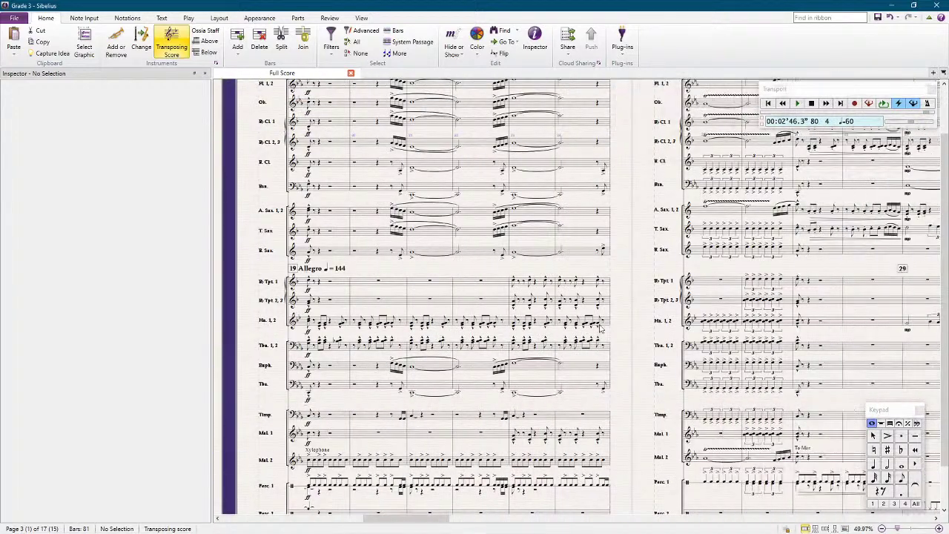
scroll(697, 308, "right", 12)
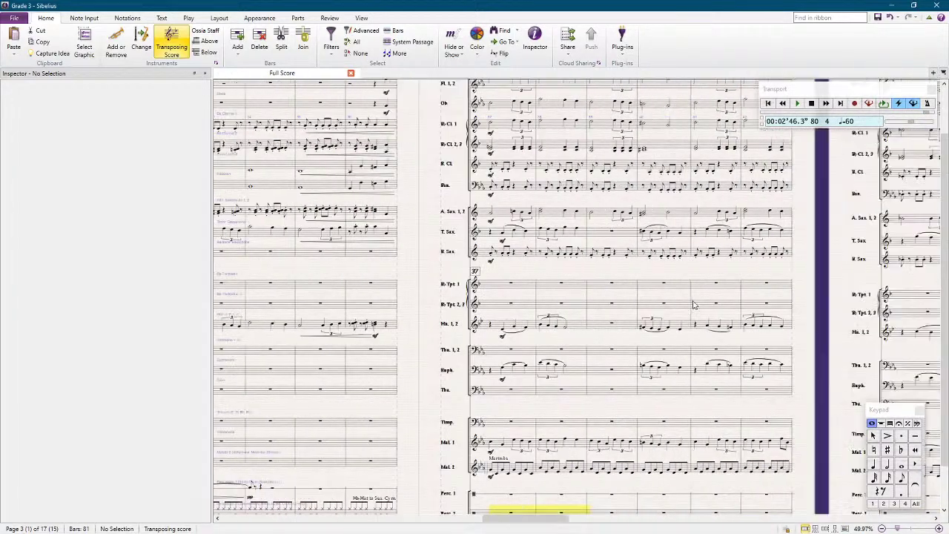
scroll(704, 316, "right", 12)
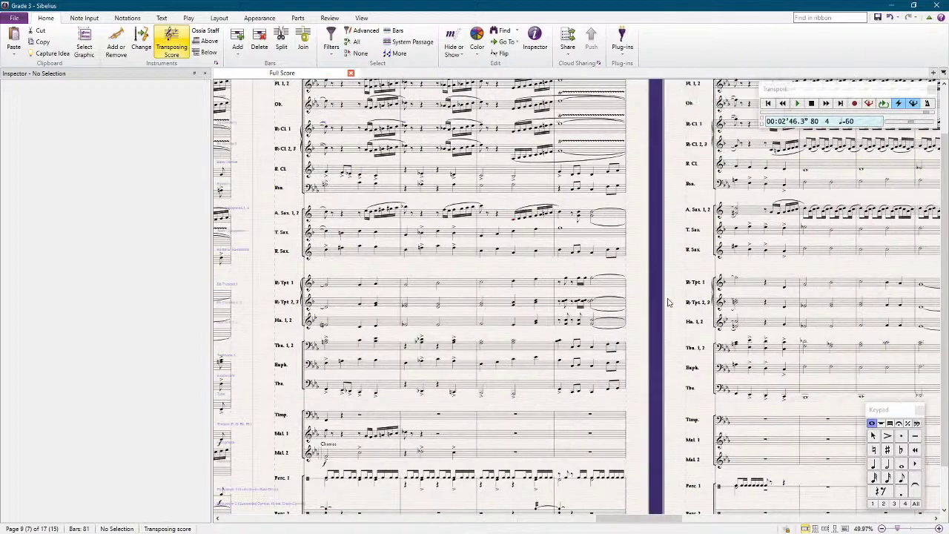
scroll(568, 296, "right", 12)
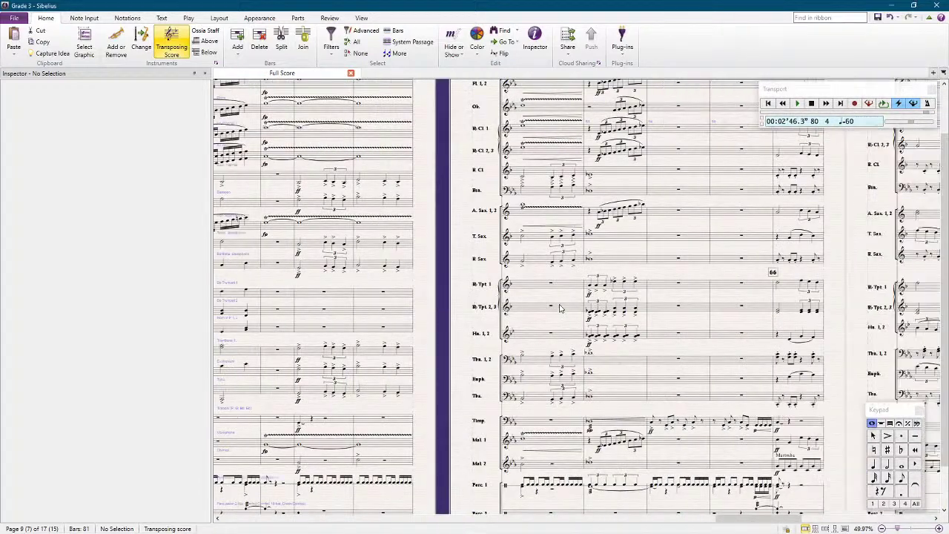
scroll(579, 300, "right", 10)
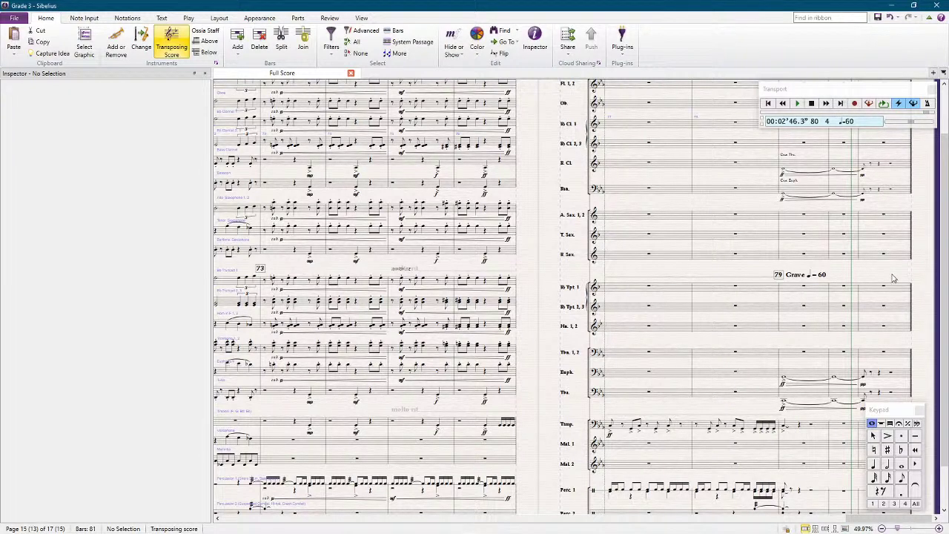
Step: Change the time signature to 3/4 from bar 81
scroll(877, 270, "right", 4)
left_click(660, 278)
key("t")
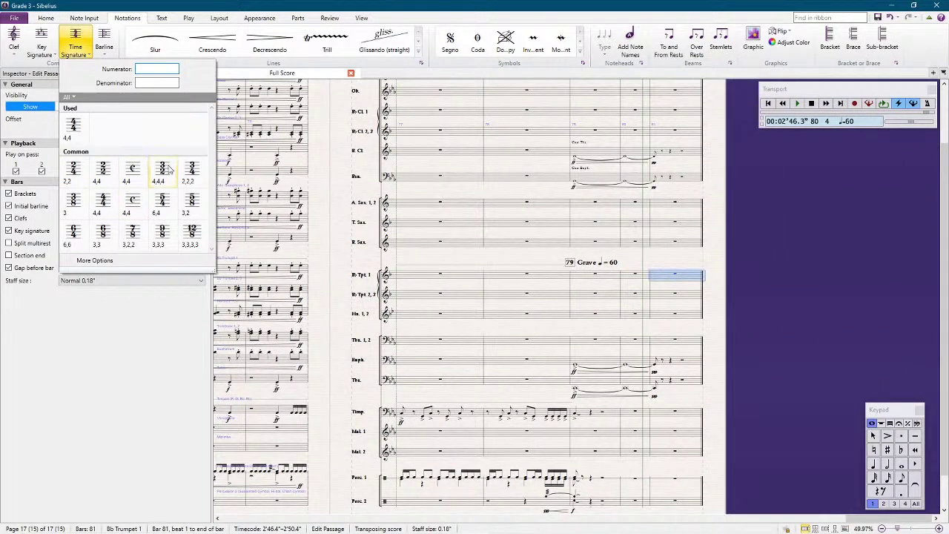
left_click(191, 172)
left_click(785, 279)
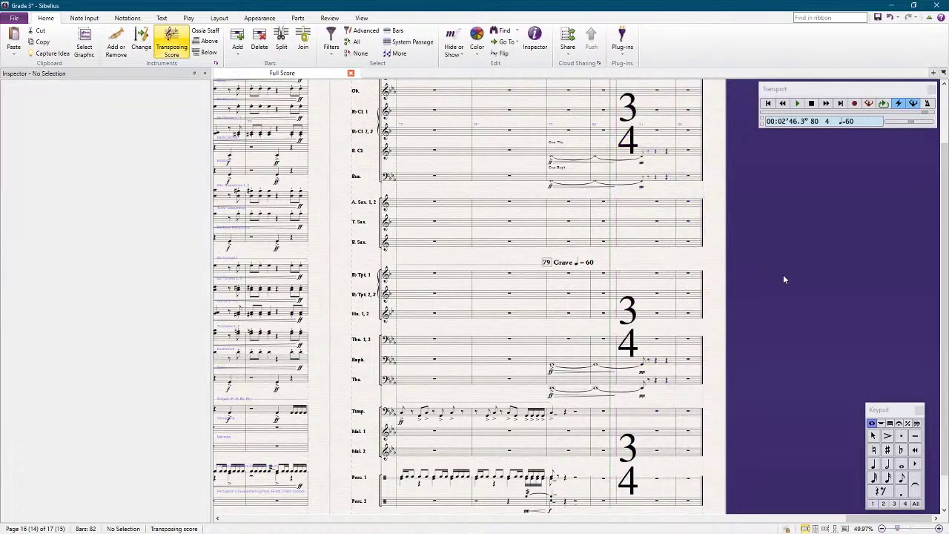
Step: Enter the horn melody at concert pitch: a dotted half note C4 in bar 81 and quarter notes C4, C4, D4 in bar 82
scroll(739, 346, "up", 4, "ctrl")
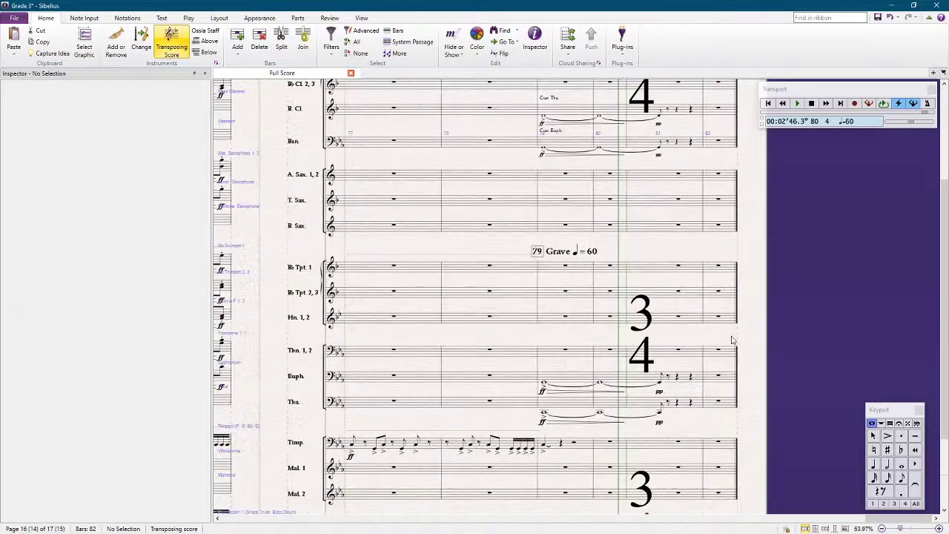
left_click_drag(907, 527, 875, 434)
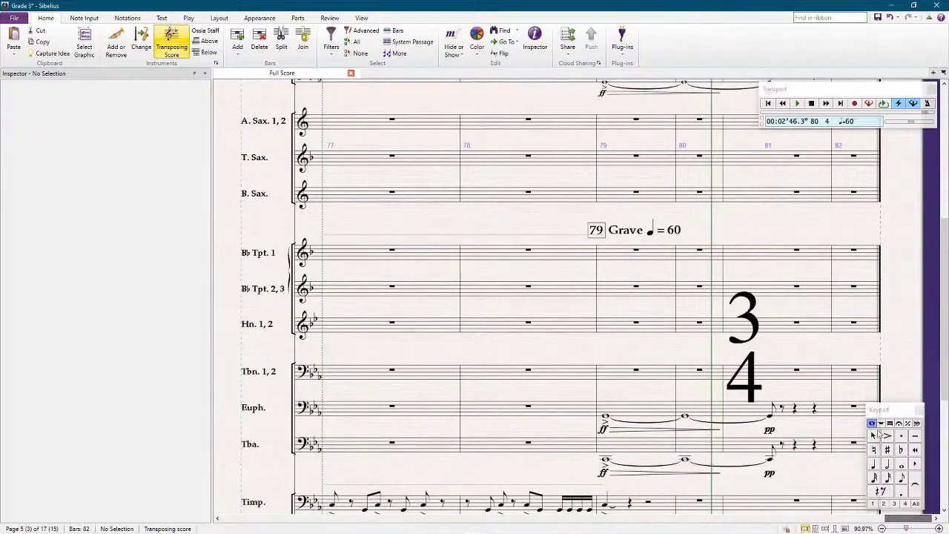
left_click(771, 326)
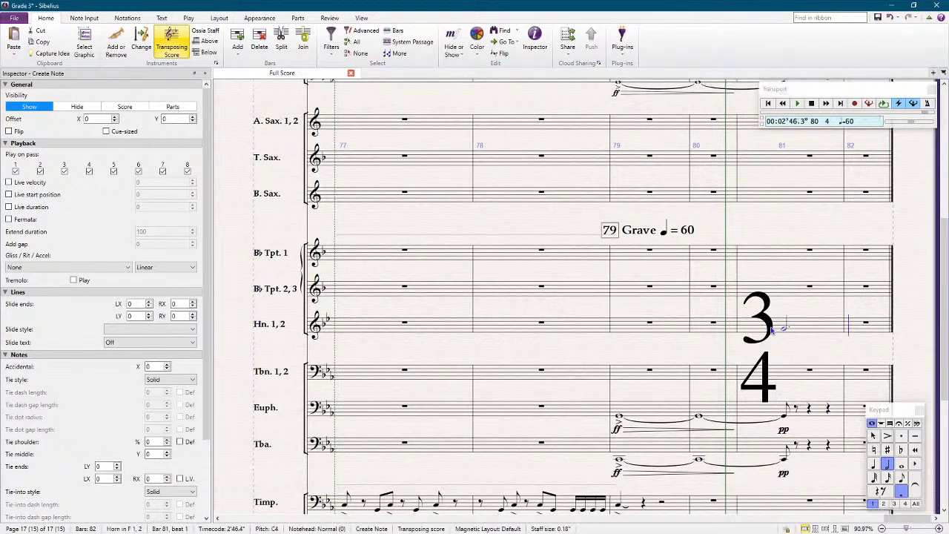
left_click(851, 330)
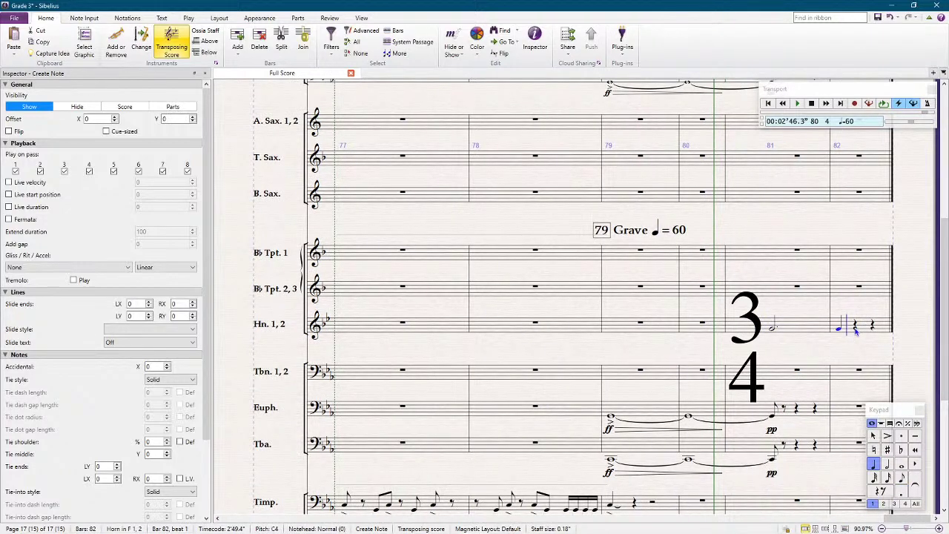
left_click(859, 328)
left_click(874, 326)
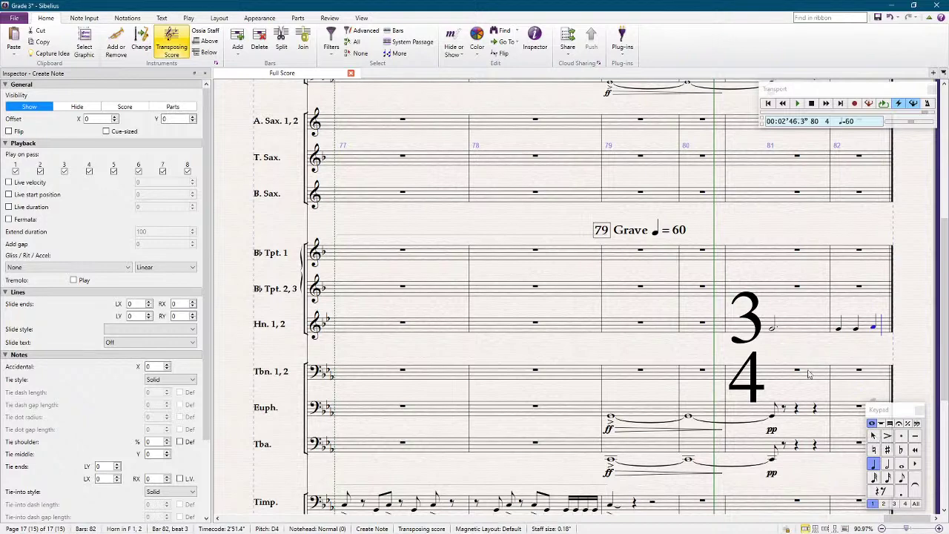
key("Escape")
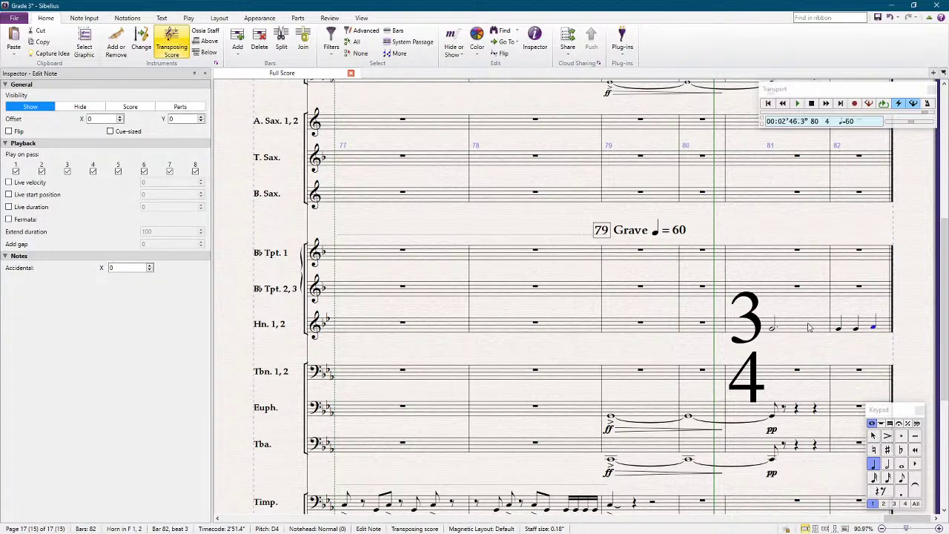
Step: Add two empty bars after bar 82 at the end of the score
key("shift+p")
left_click_drag(610, 335, 474, 301)
key("ctrl+b")
key("ctrl+b")
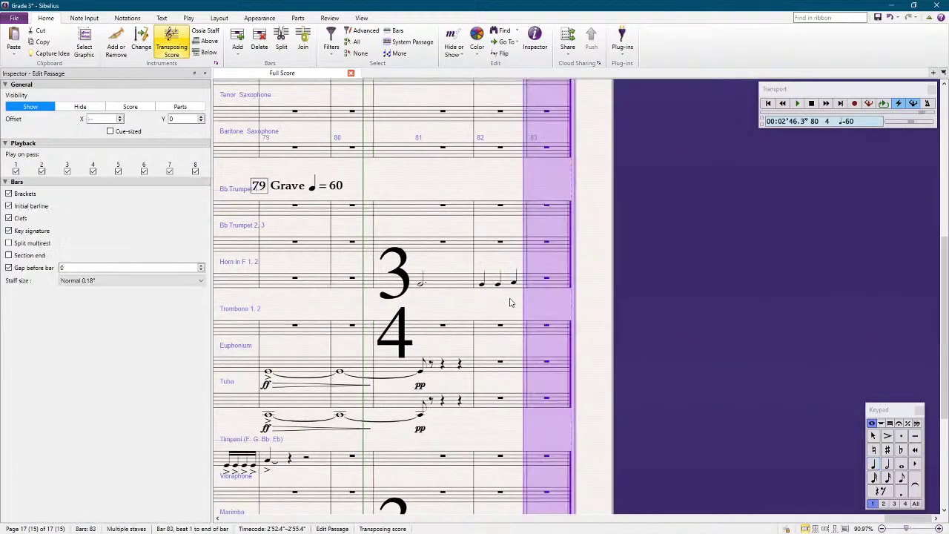
left_click(591, 302)
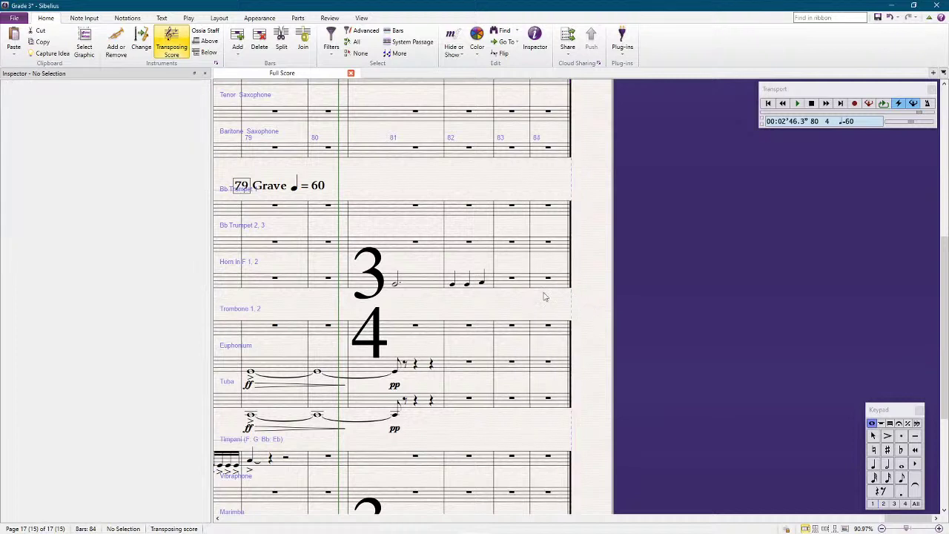
Step: Continue the horn melody with dotted half notes at concert Eb4 in bar 83 and concert C4 in bar 84
key("n")
left_click(504, 283)
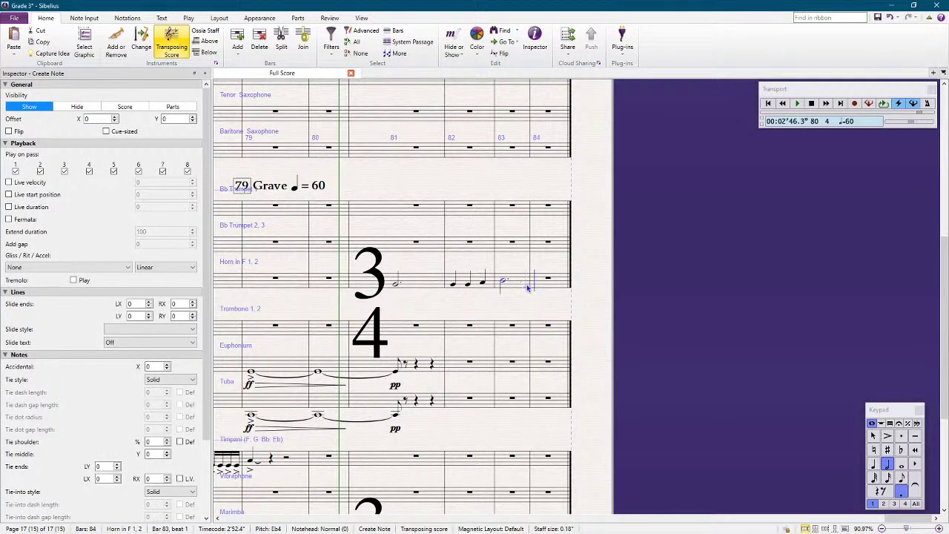
left_click(540, 284)
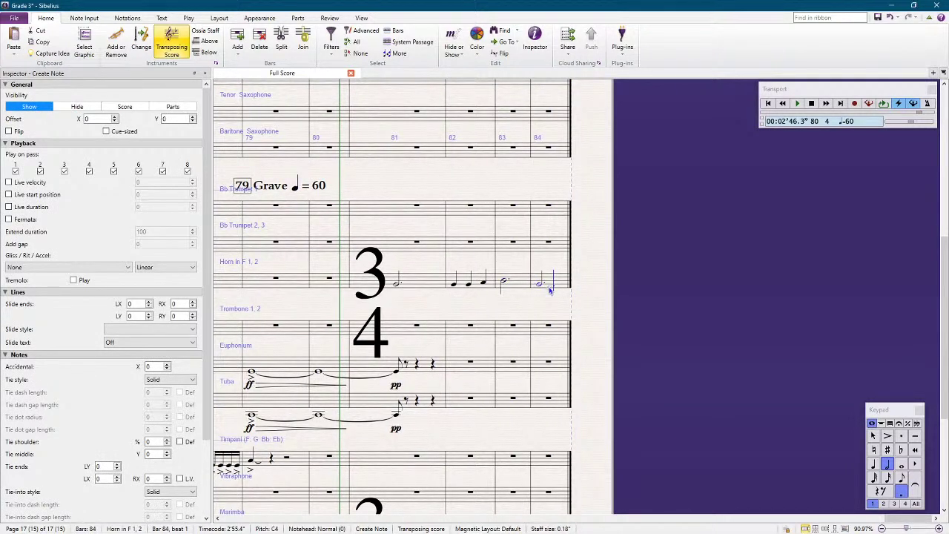
key("Up")
key("Up")
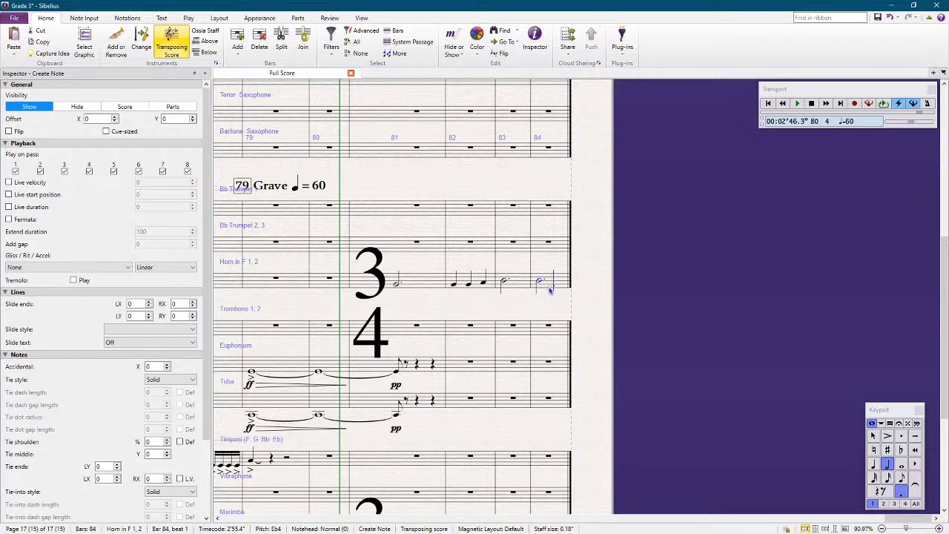
key("Down")
key("Down")
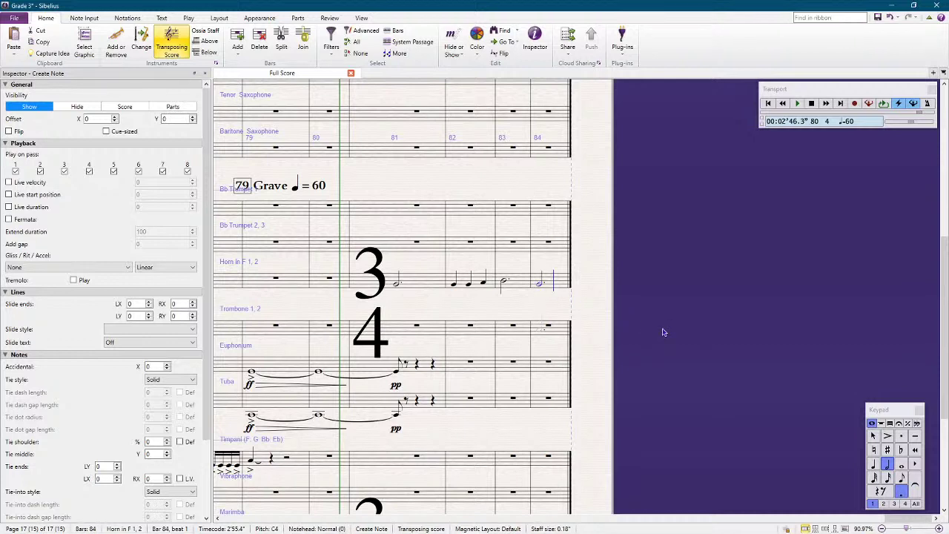
Step: End the horn melody with a concert G3 dotted half note in bar 85 tied to another in bar 86
key("a")
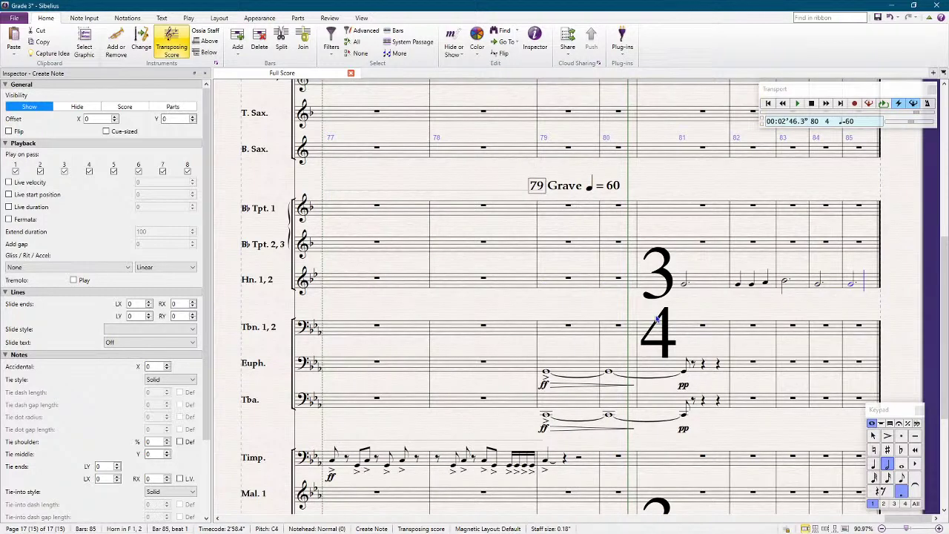
key("Up")
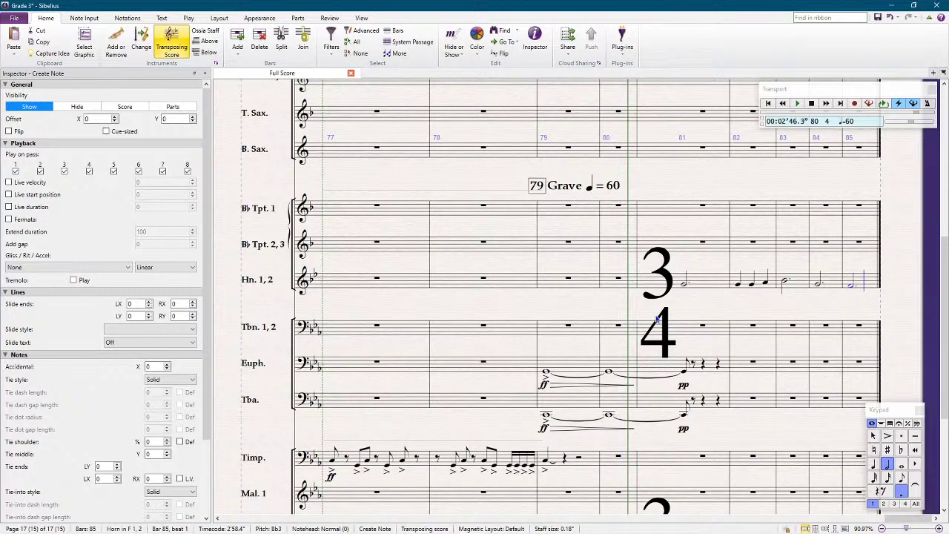
key("Down")
key("Down")
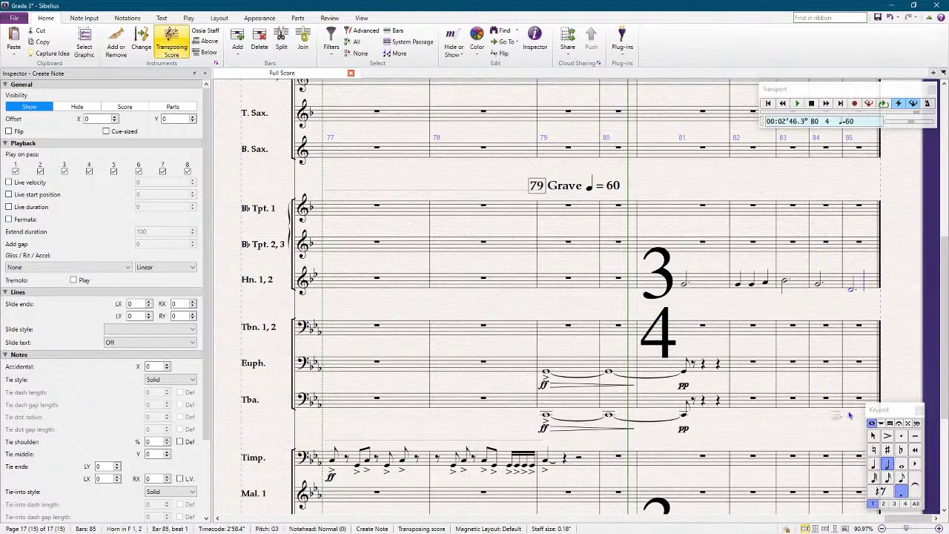
left_click(873, 436)
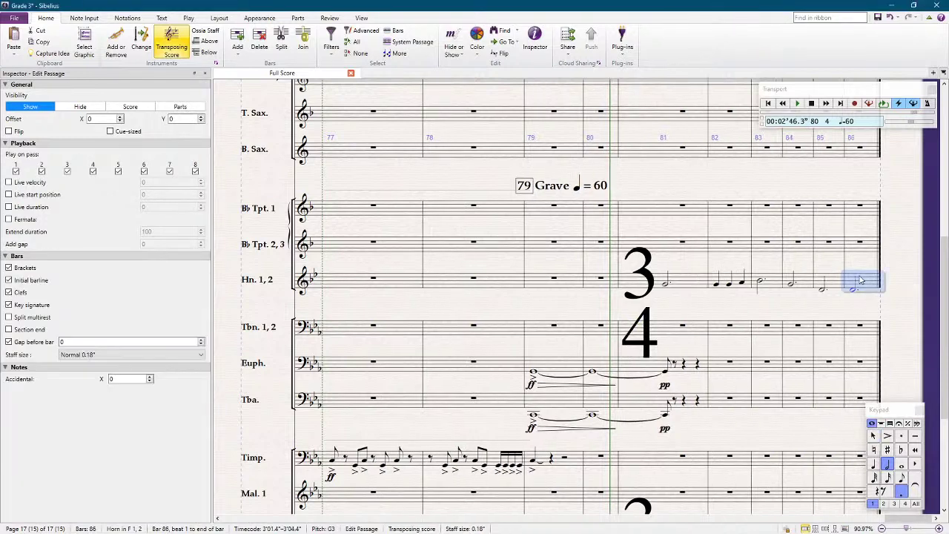
left_click(838, 285)
key("KP_Enter")
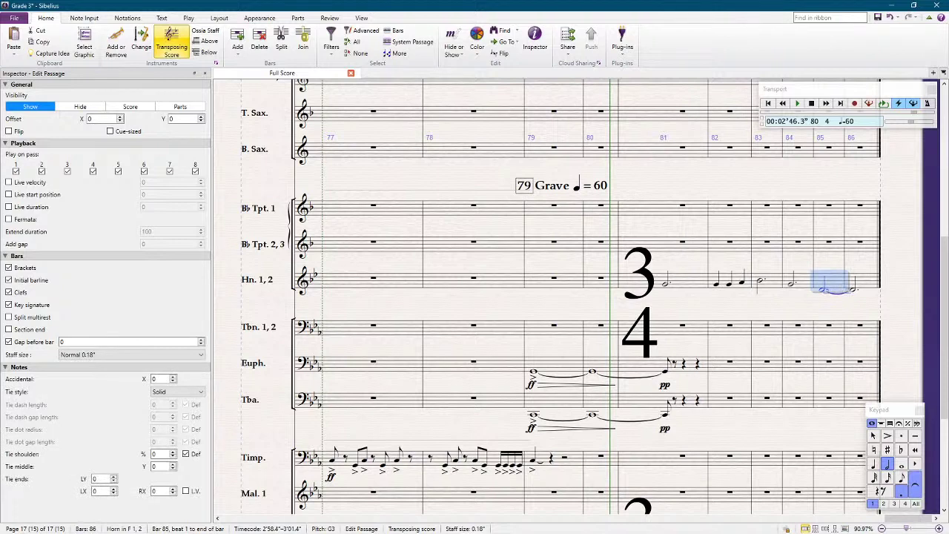
left_click(765, 312)
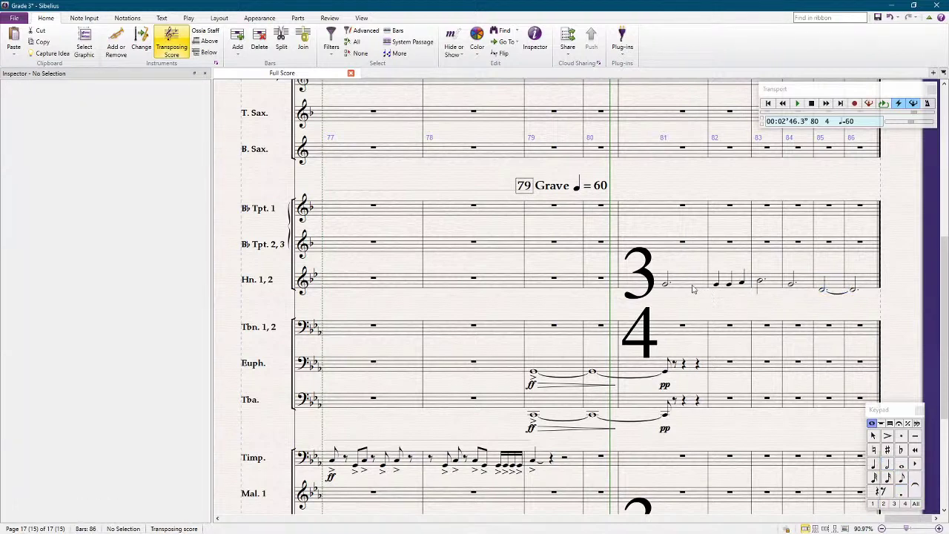
Step: Mark the start of the horn melody in bar 81 with the text "Solo" and a p dynamic
left_click(664, 384)
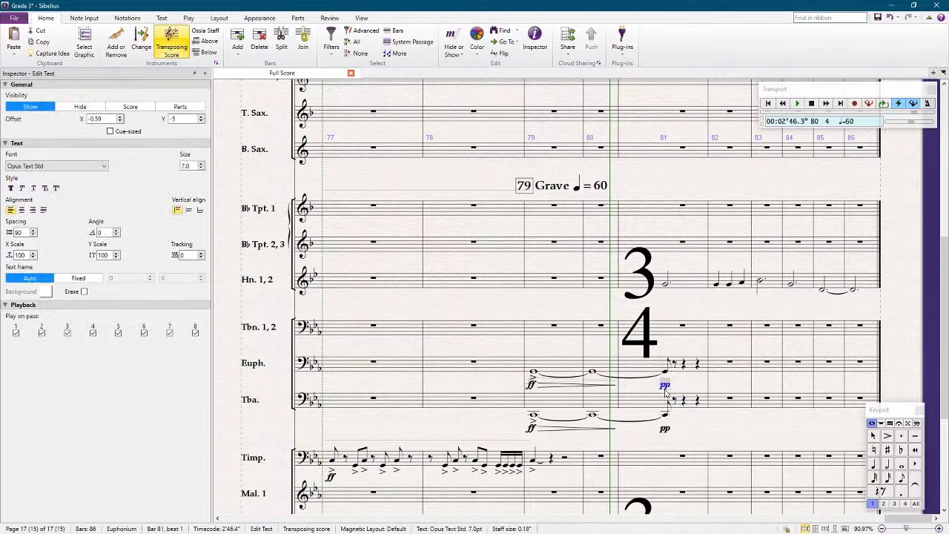
left_click(679, 281)
key("ctrl+t")
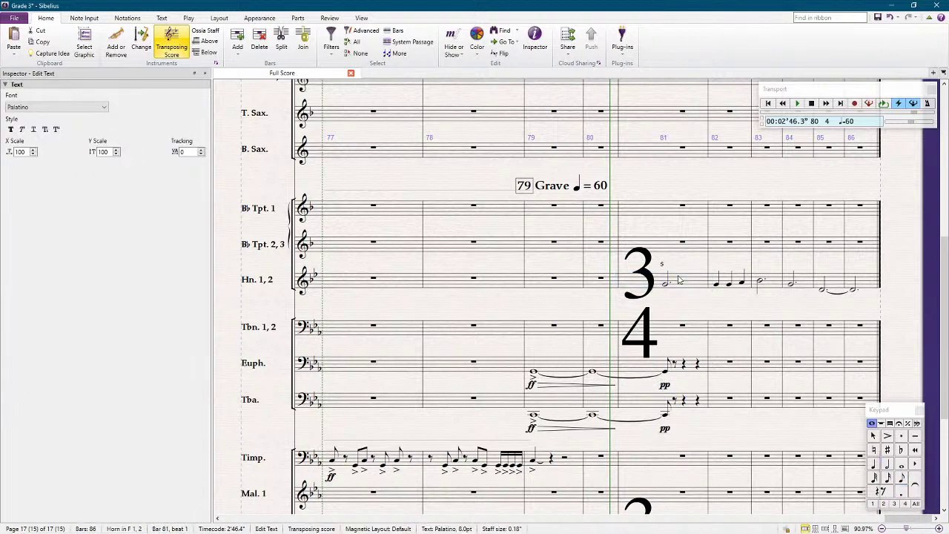
type("Solo")
key("Escape")
key("ctrl+e")
type("p")
key("Escape")
key("Escape")
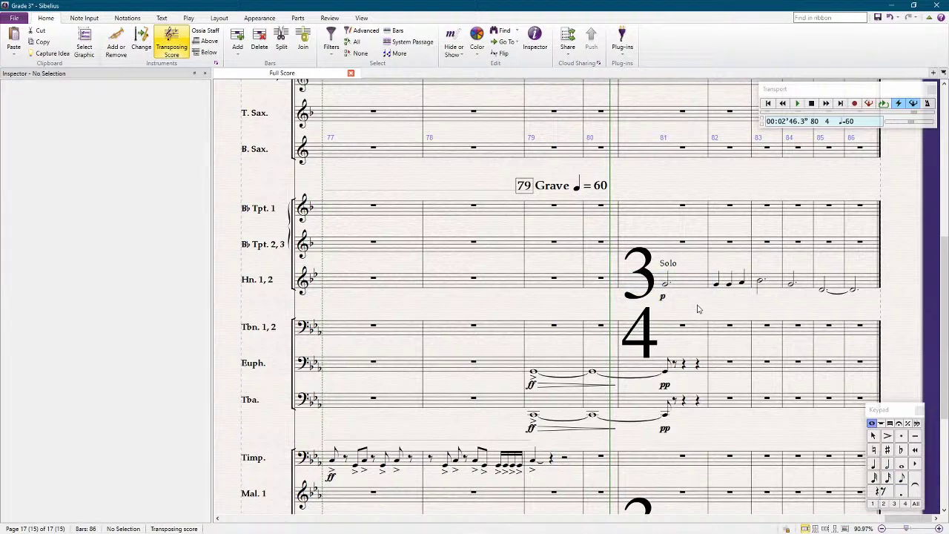
Step: Change the horn's solo marking in bar 81 to "1. Solo" and save the score
key("shift+p")
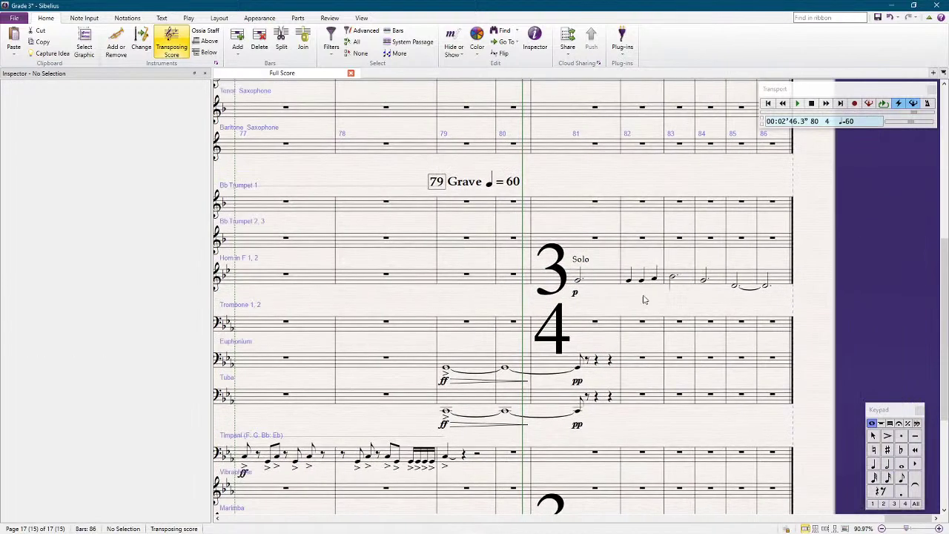
double_click(573, 261)
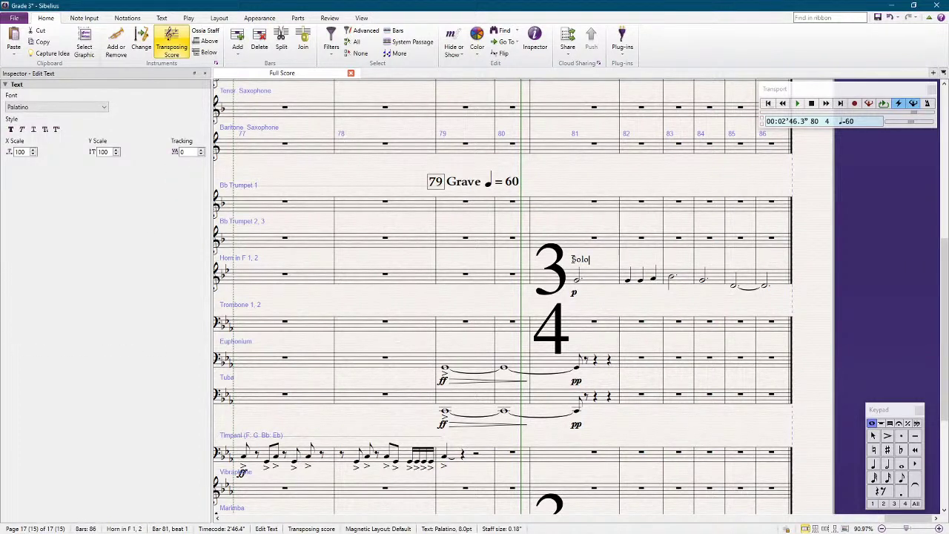
type("1.")
key("Escape")
key("Escape")
key("ctrl+s")
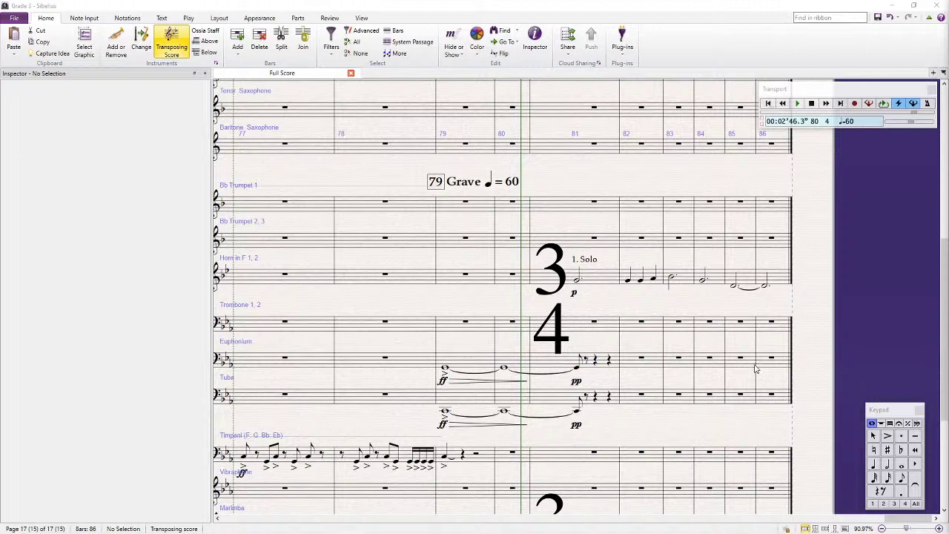
scroll(757, 367, "down", 3)
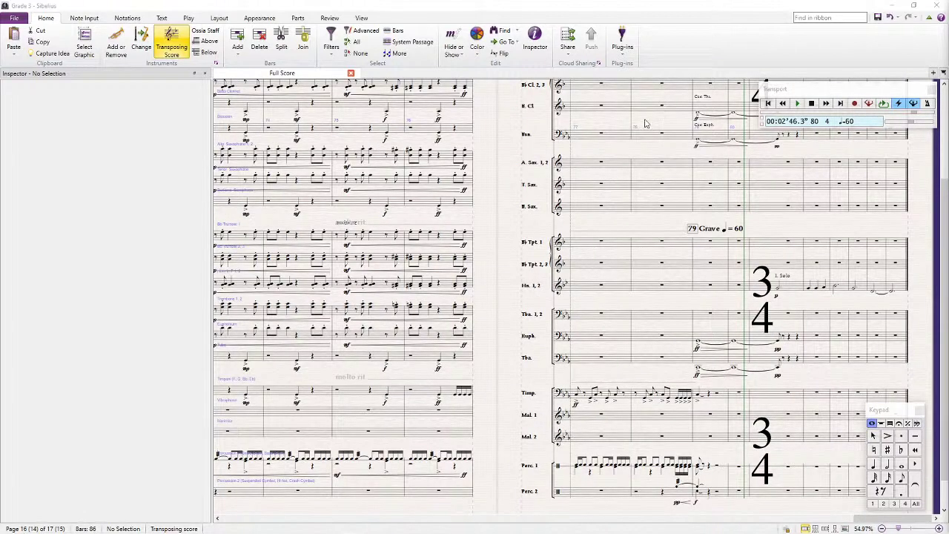
Step: Copy the horn solo from bars 81–86 into the tenor saxophone staff at bar 81 and make it cue-sized
left_click(625, 246)
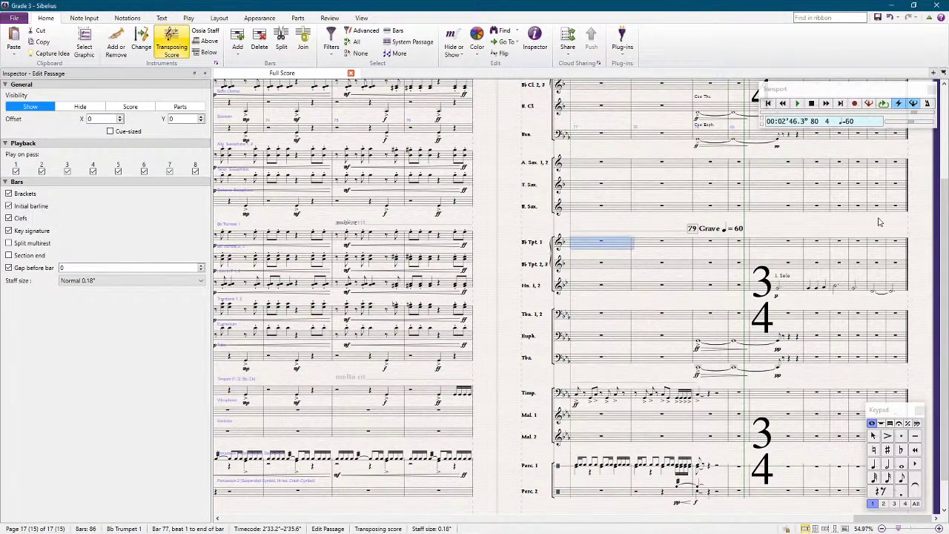
left_click_drag(830, 212, 712, 199)
scroll(711, 198, "up", 2)
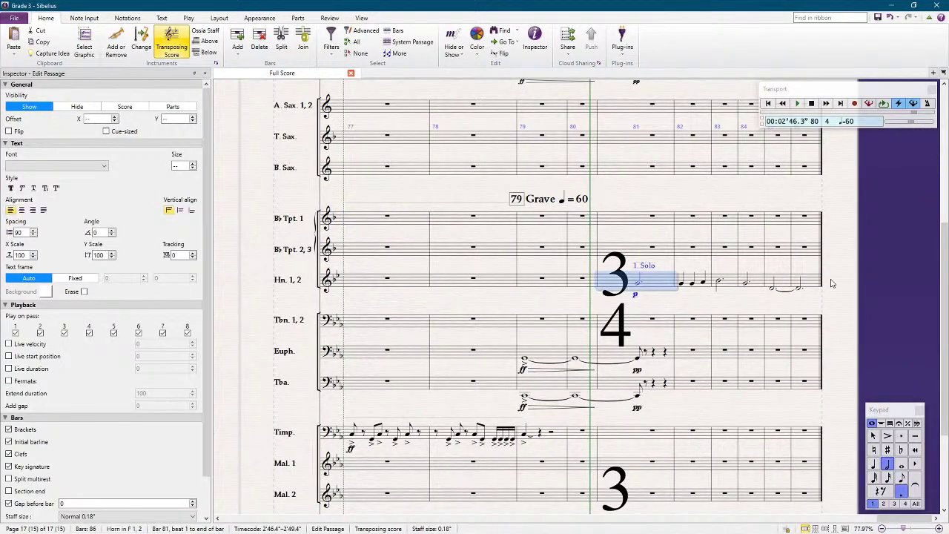
left_click(627, 148, "alt")
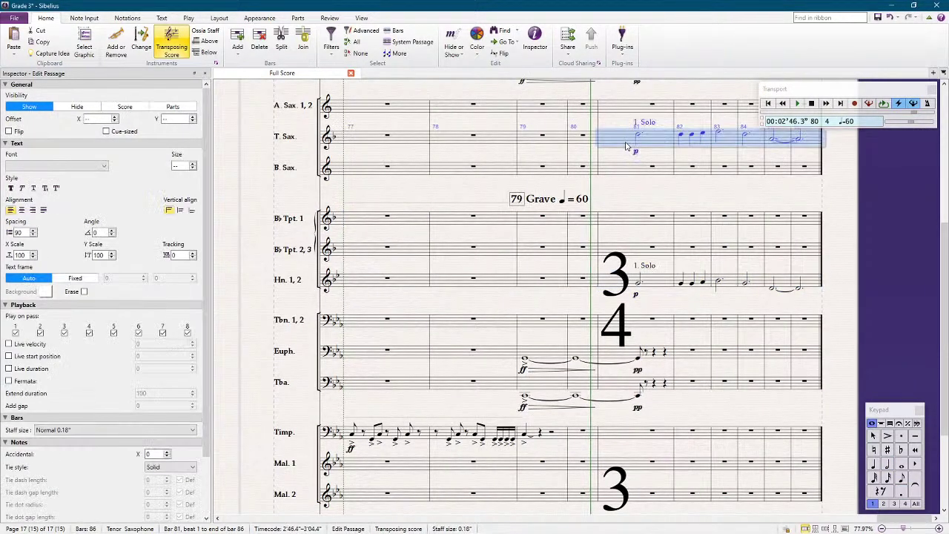
scroll(627, 150, "up", 3)
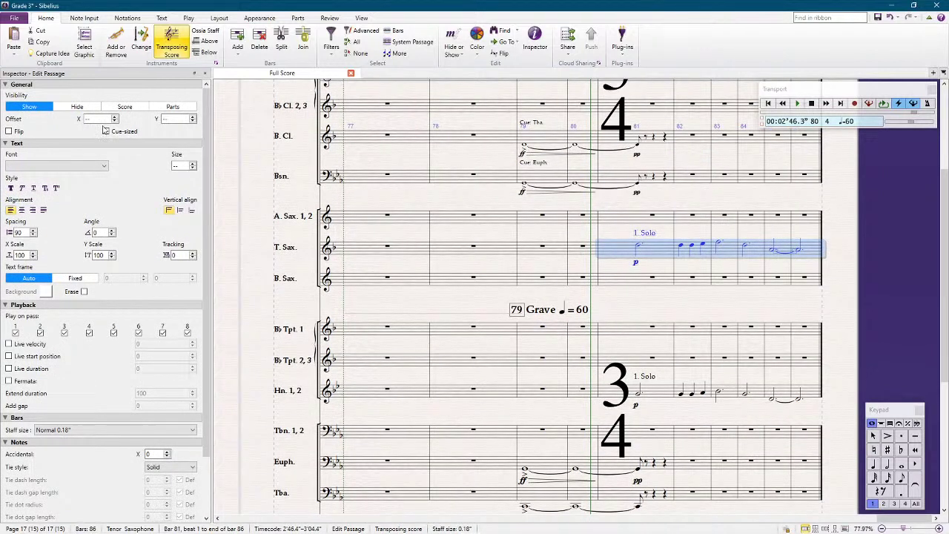
scroll(616, 259, "up", 2)
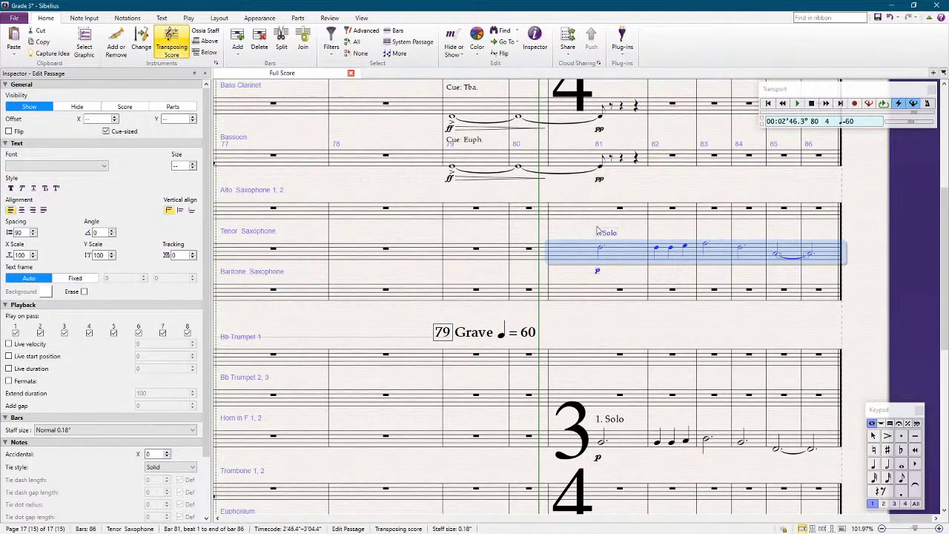
Step: Change the tenor saxophone's solo marking in bar 81 to "Cue: Hn. 1 Solo"
left_click(599, 234)
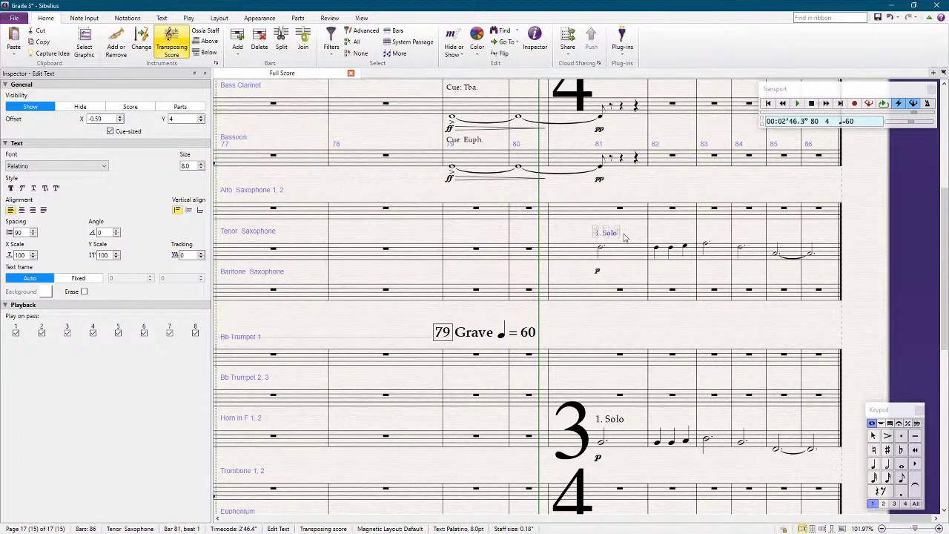
double_click(607, 233)
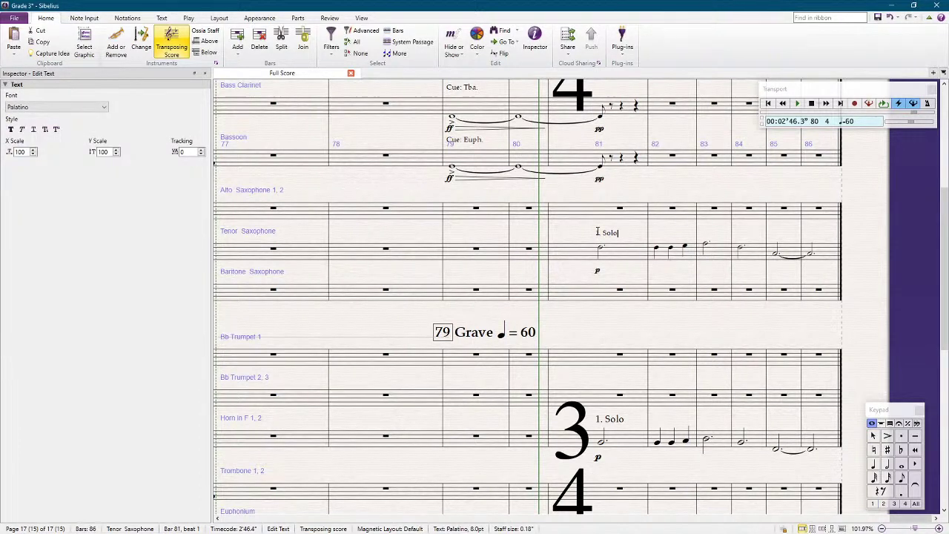
left_click(777, 323)
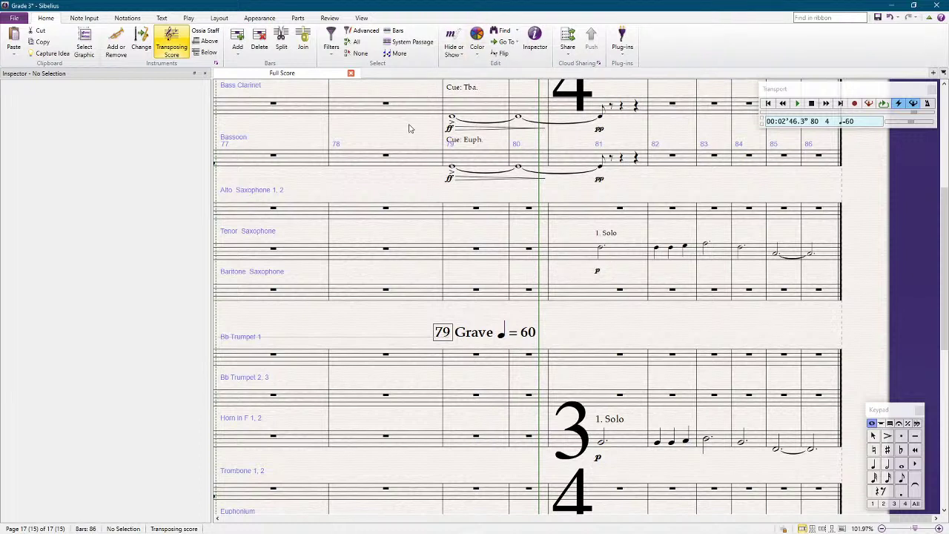
left_click(606, 234)
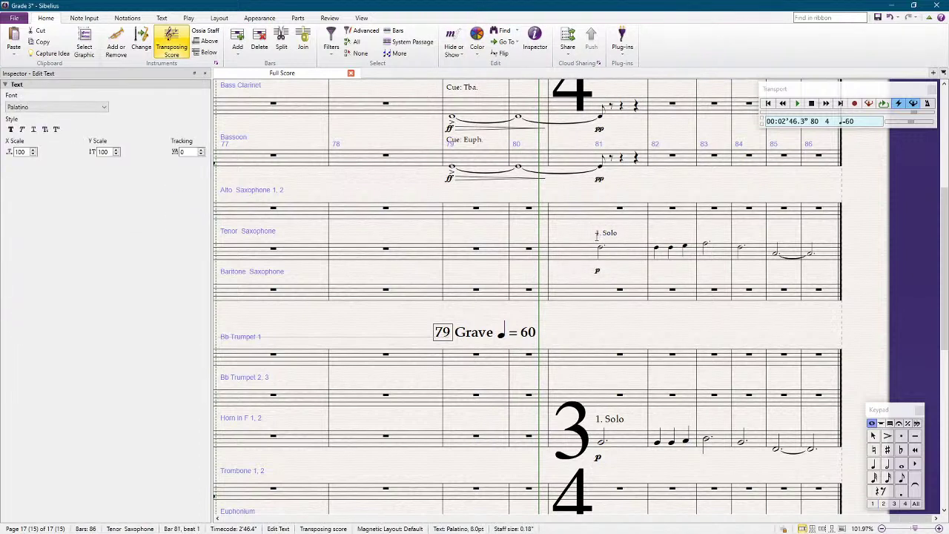
key("Escape")
double_click(609, 235)
type("Cue: Hn.")
key("Right")
key("Delete")
left_click(664, 338)
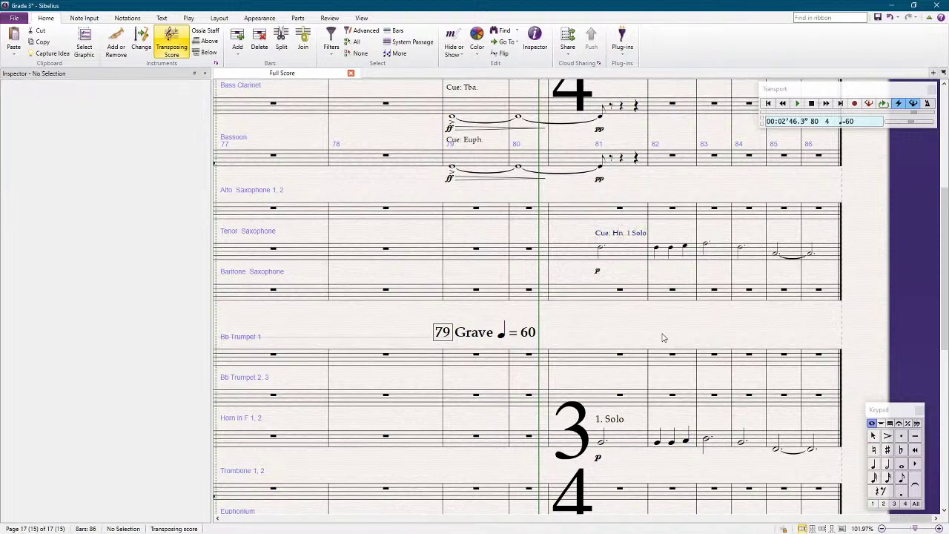
Step: Set the playback position to the start of bar 77
scroll(664, 337, "down", 3)
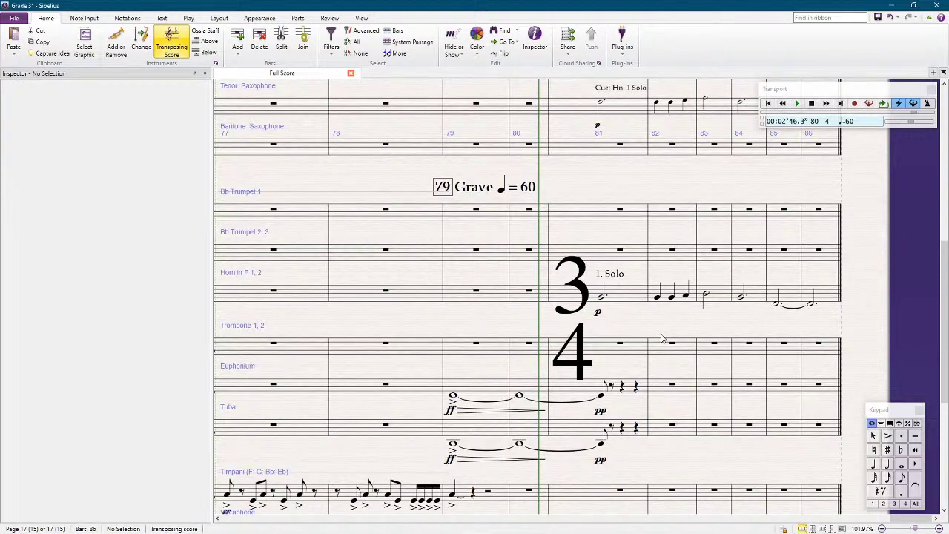
key("ctrl+minus")
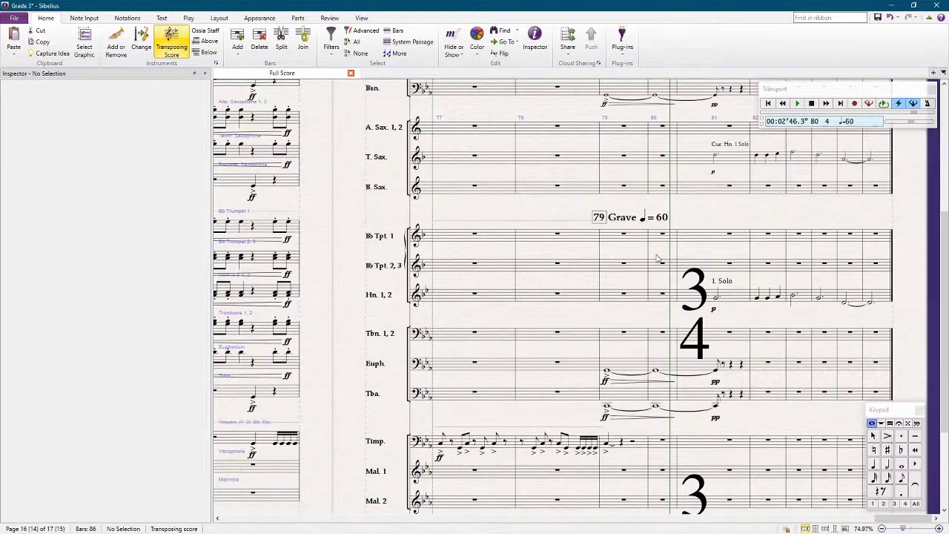
left_click(639, 371)
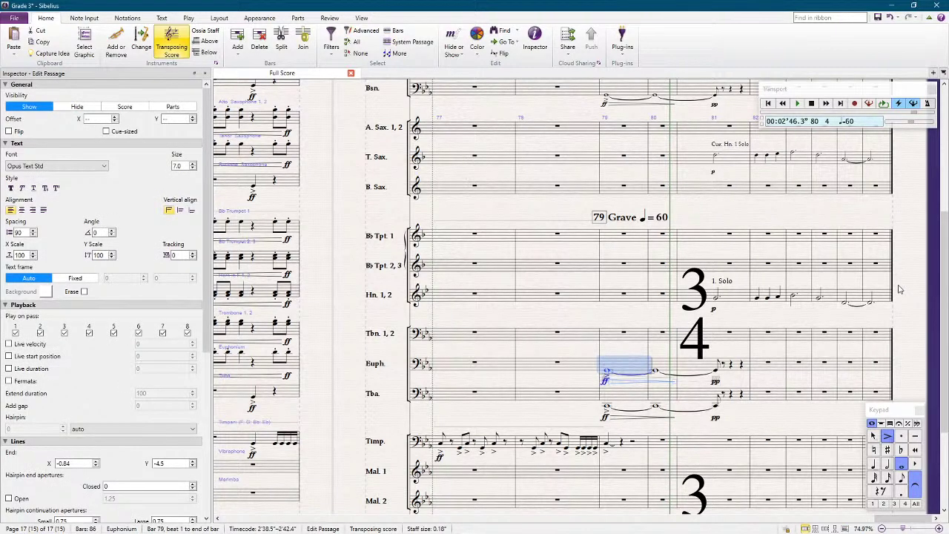
scroll(853, 221, "right", 3)
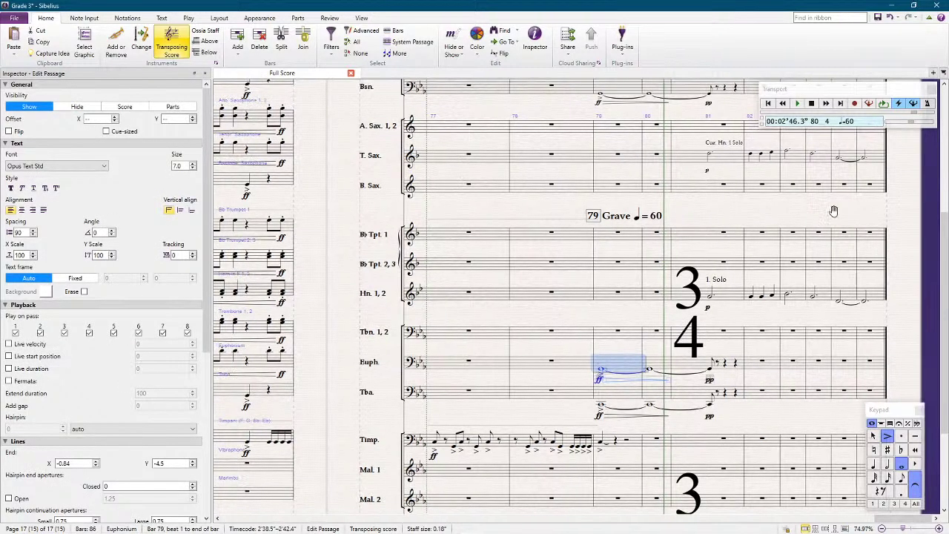
key("Escape")
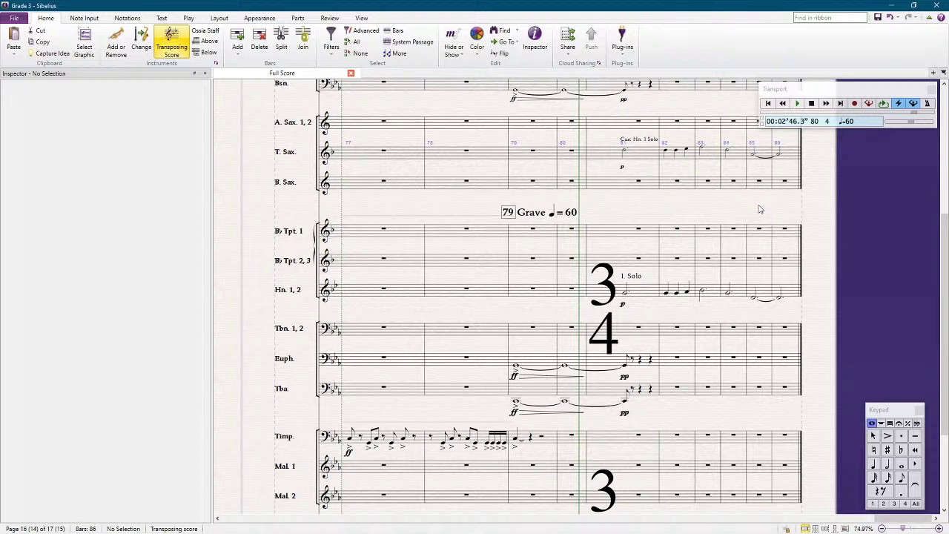
left_click(402, 236)
key("space")
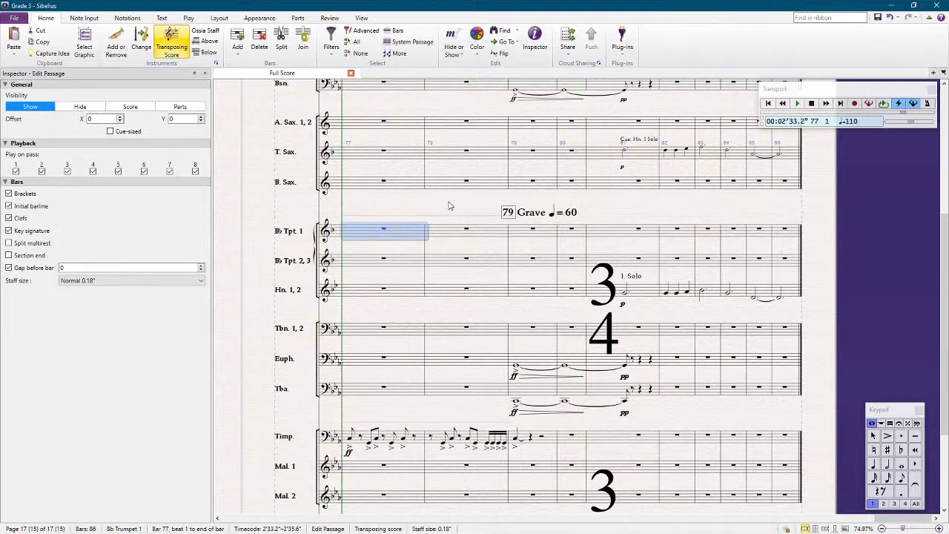
left_click(449, 206)
Step: Turn off first-pass playback for the tenor saxophone cue in bars 81–86
left_click(651, 152)
left_click(779, 158, "shift")
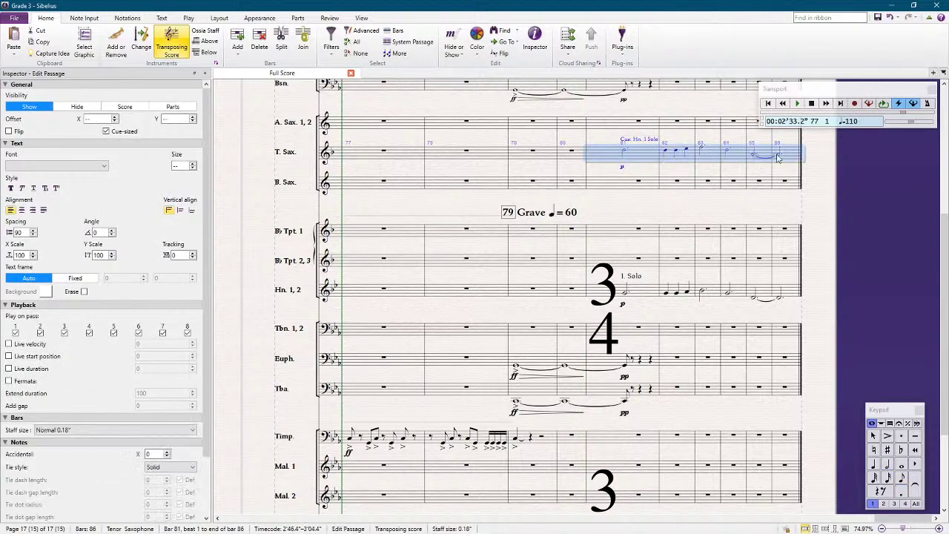
left_click(16, 333)
Step: Play the Grave ending from bar 77 and listen through the start of the horn solo
left_click_drag(476, 194, 393, 198)
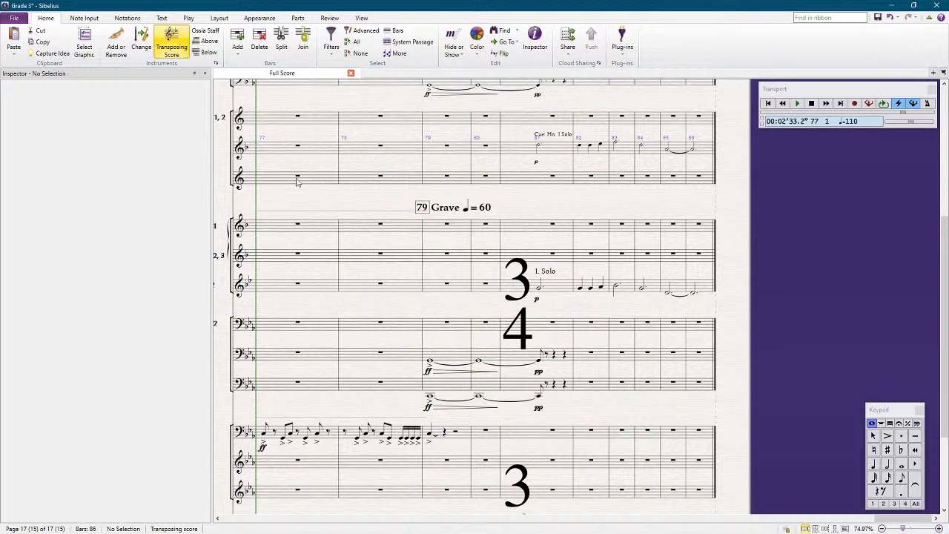
key("space")
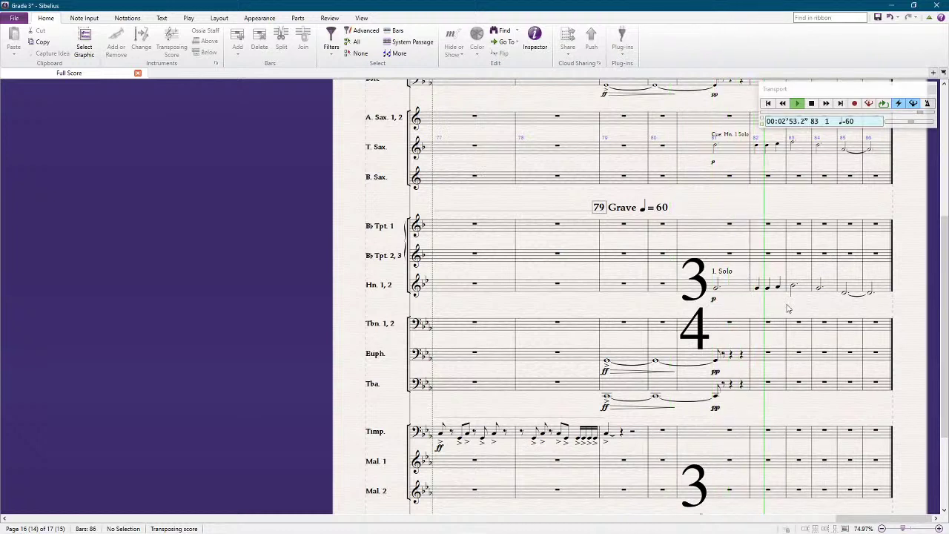
left_click_drag(793, 307, 611, 304)
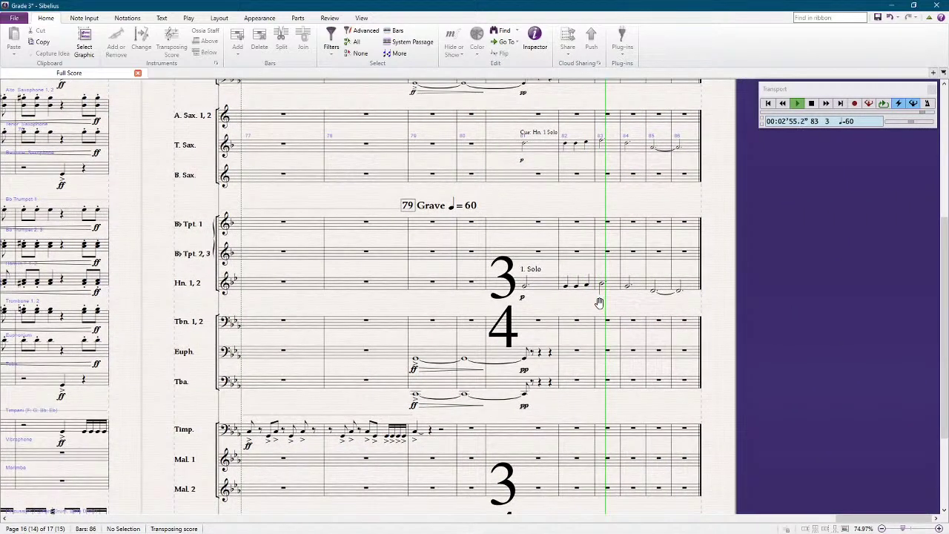
key("space")
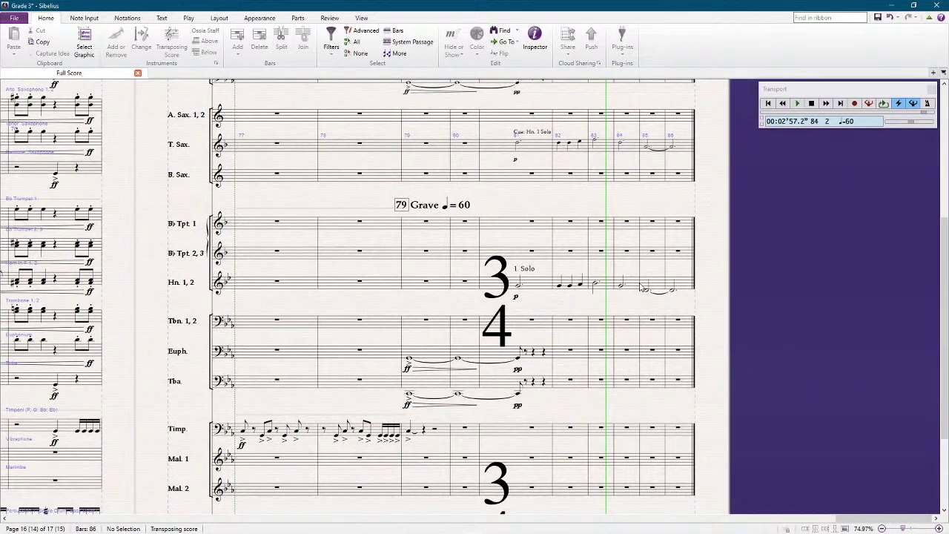
Step: Change the time signature to 3/4 from bar 79
left_click(633, 289)
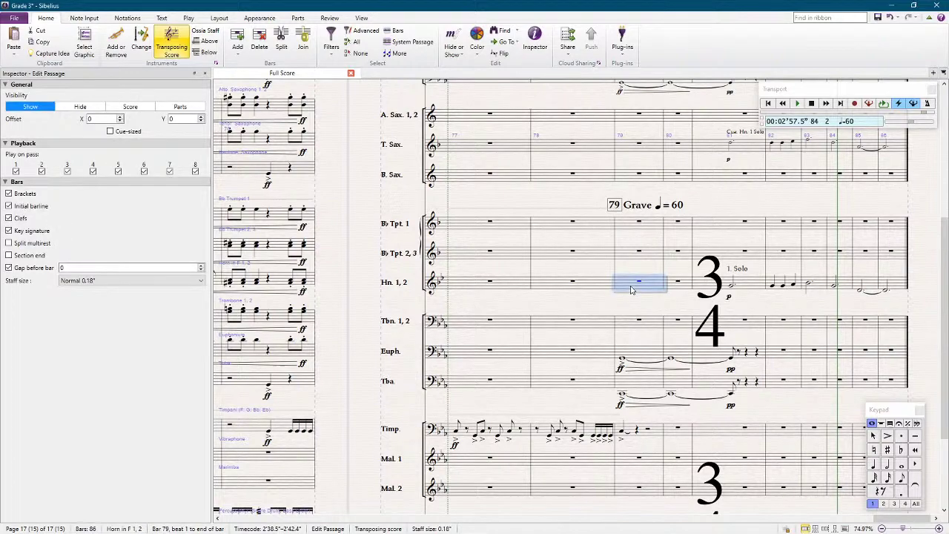
key("t")
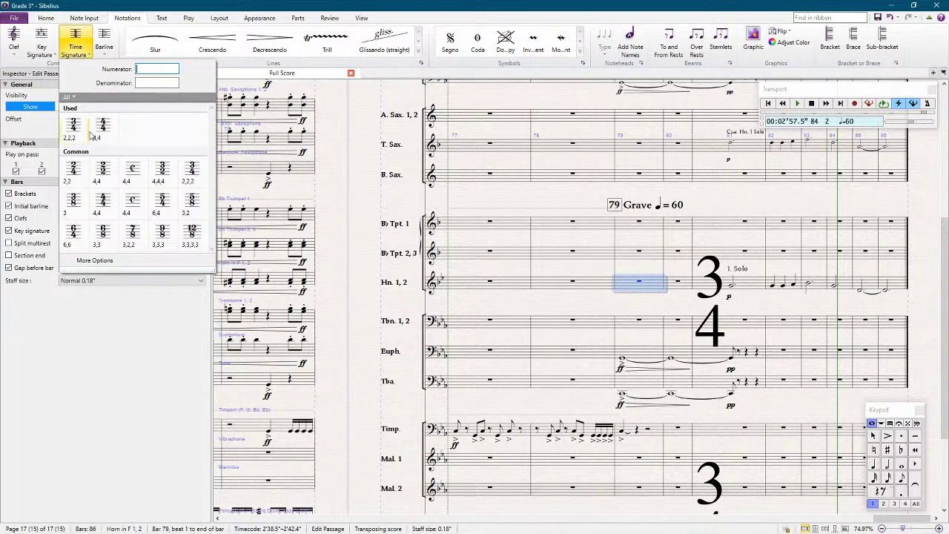
left_click(73, 128)
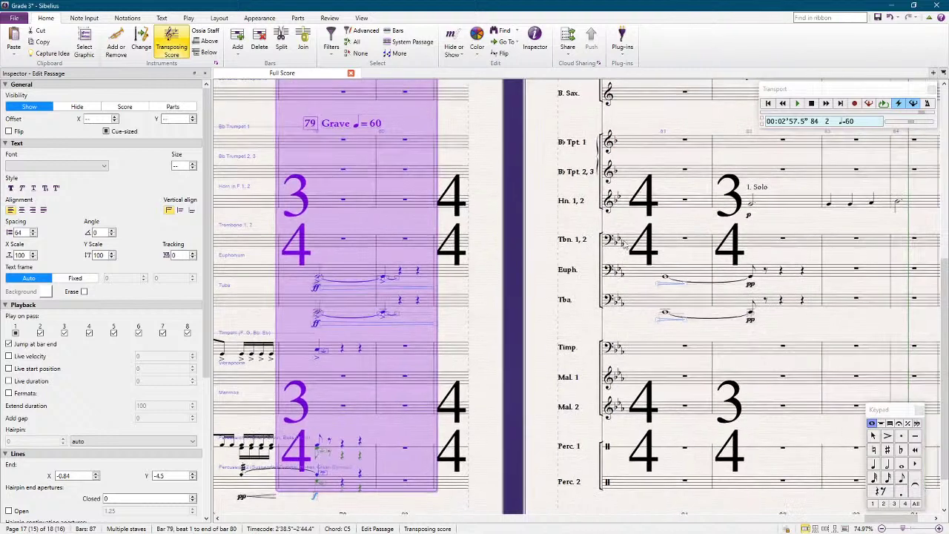
Step: Delete the leftover 4/4 signature at bar 81 and the redundant 3/4 at bar 82, declining to rewrite the bars
left_click(637, 239)
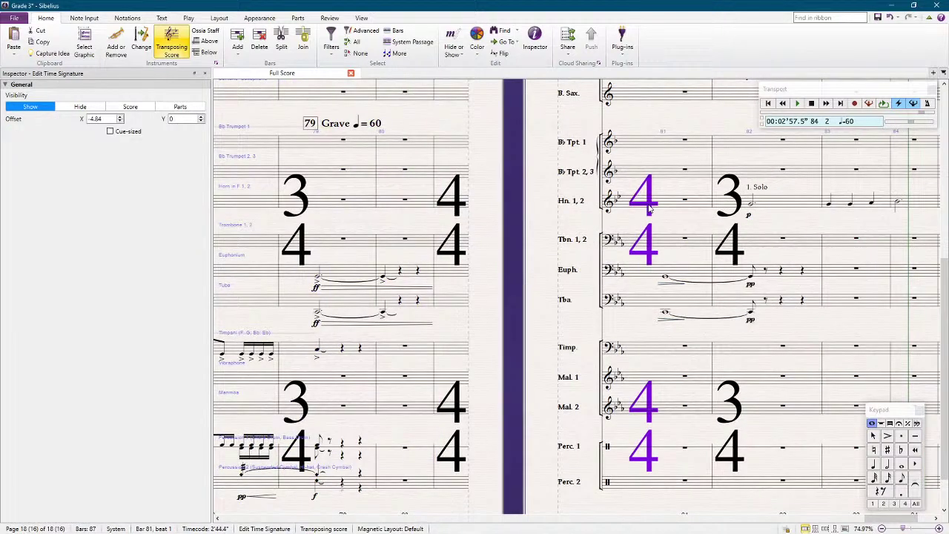
key("Delete")
left_click(575, 288)
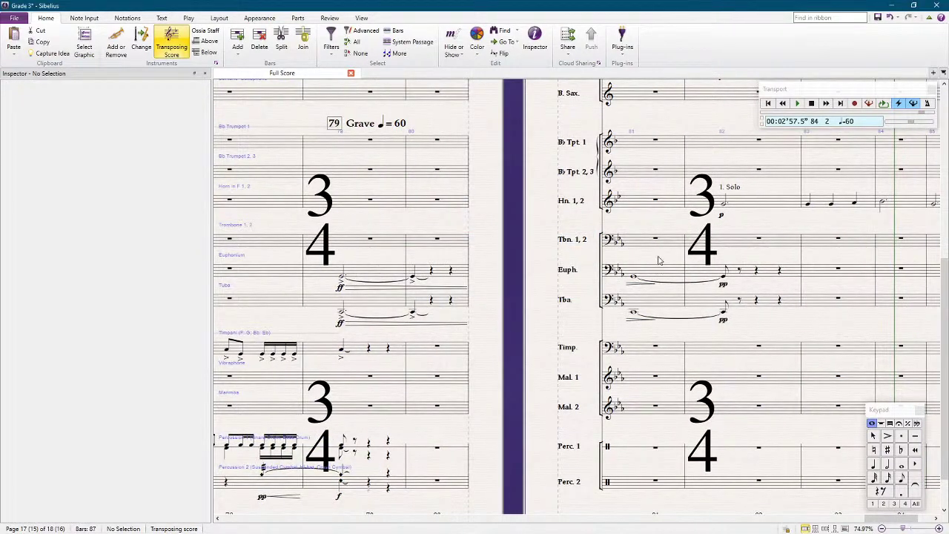
left_click(710, 239)
key("Delete")
left_click(576, 288)
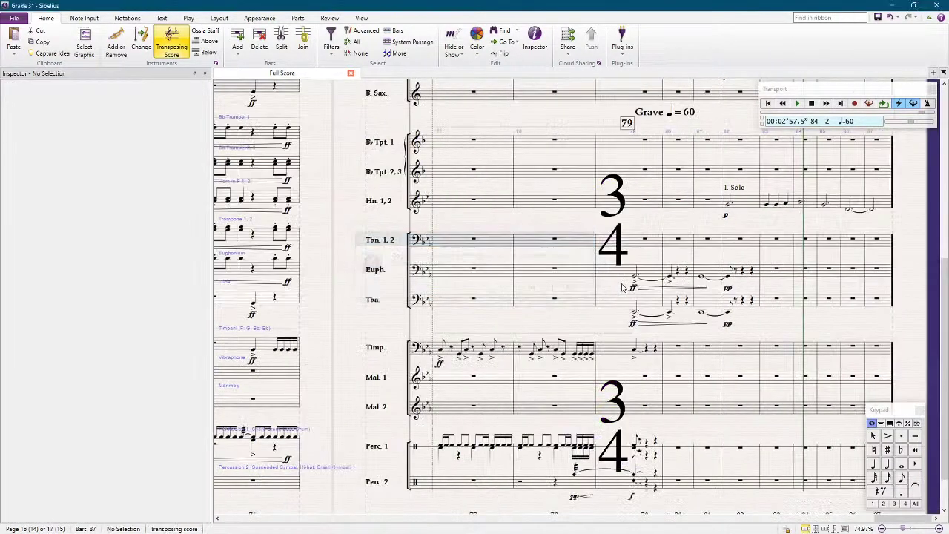
Step: Copy the euphonium and tuba whole notes from bar 81 to the start of bar 80
left_click(710, 271)
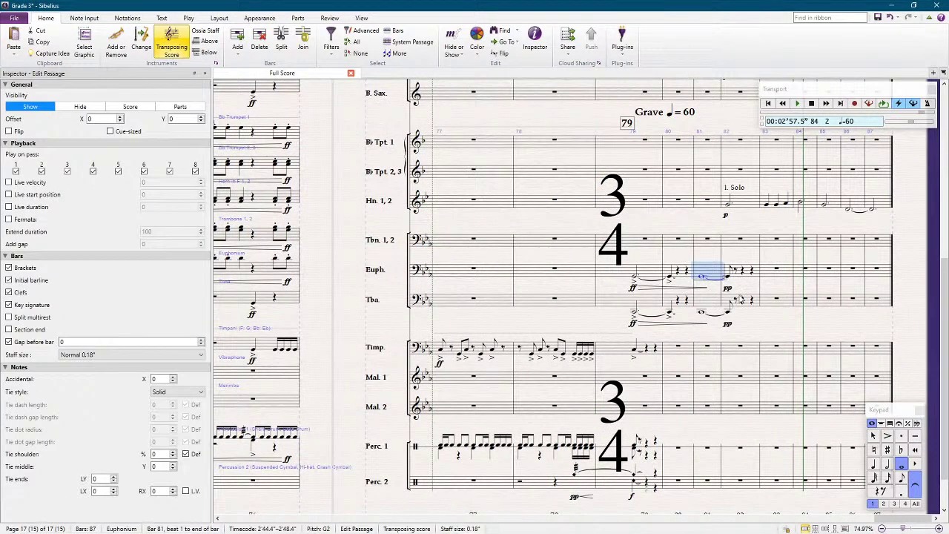
left_click(706, 304, "shift")
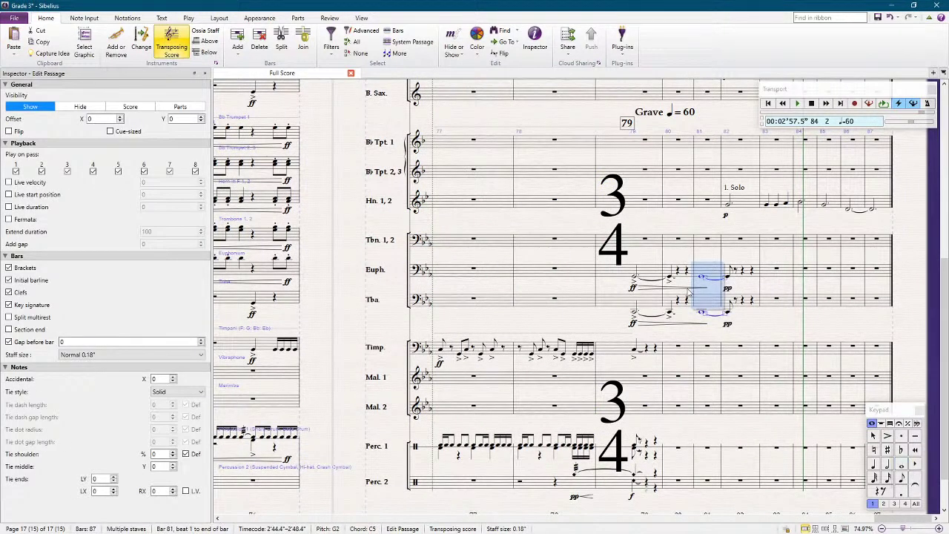
left_click(680, 272)
left_click(681, 273)
key("ctrl+v")
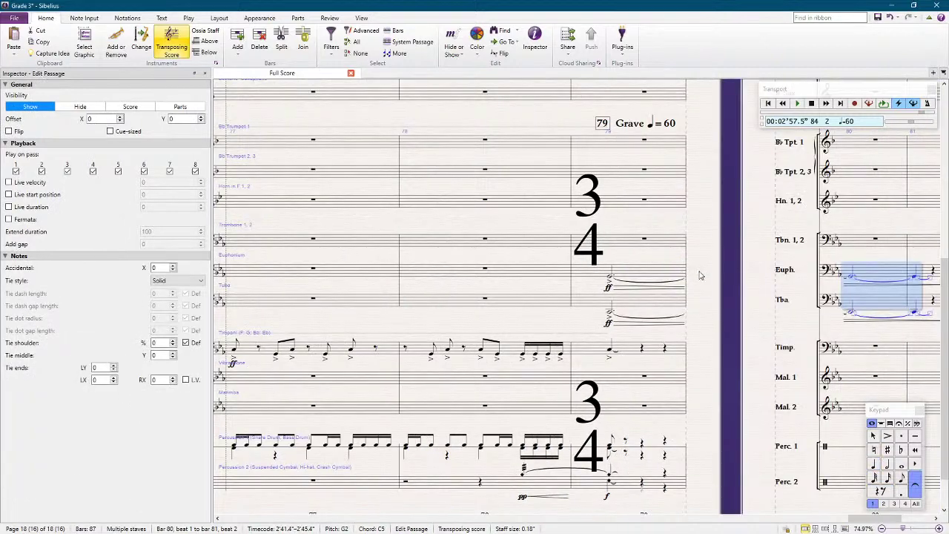
left_click_drag(745, 312, 527, 301)
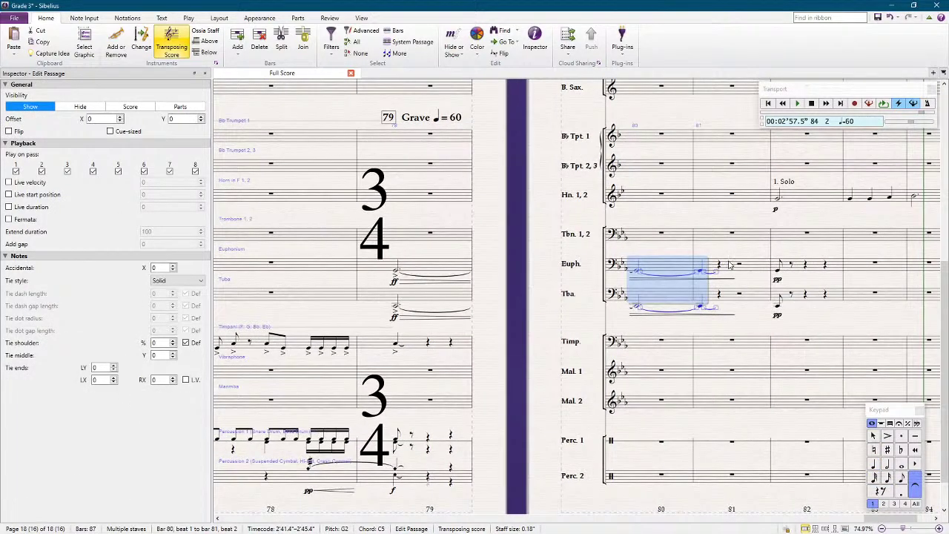
Step: Apply a 3/4 time signature from bar 81 to rewrite the bars, and delete the duplicate 3/4 signature shown at bar 81
key("ctrl+shift+a")
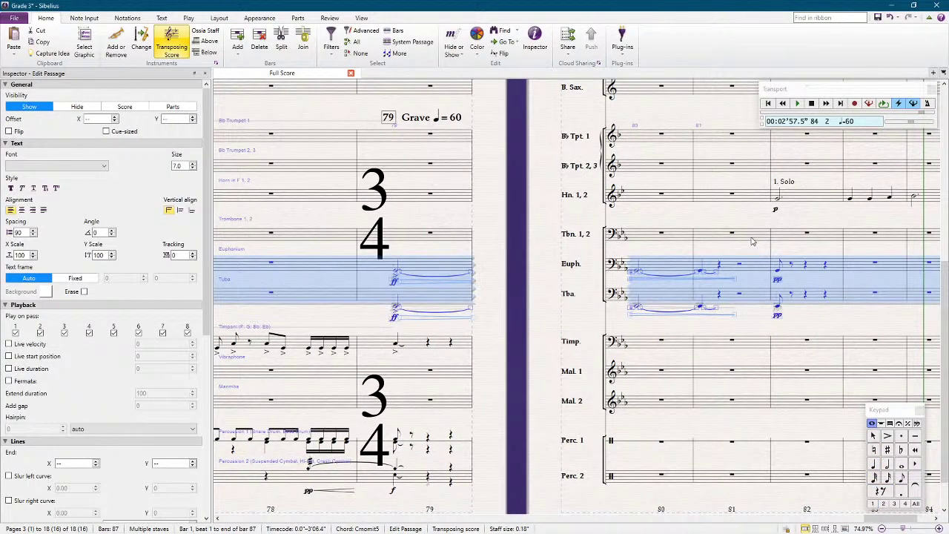
left_click(756, 237)
key("t")
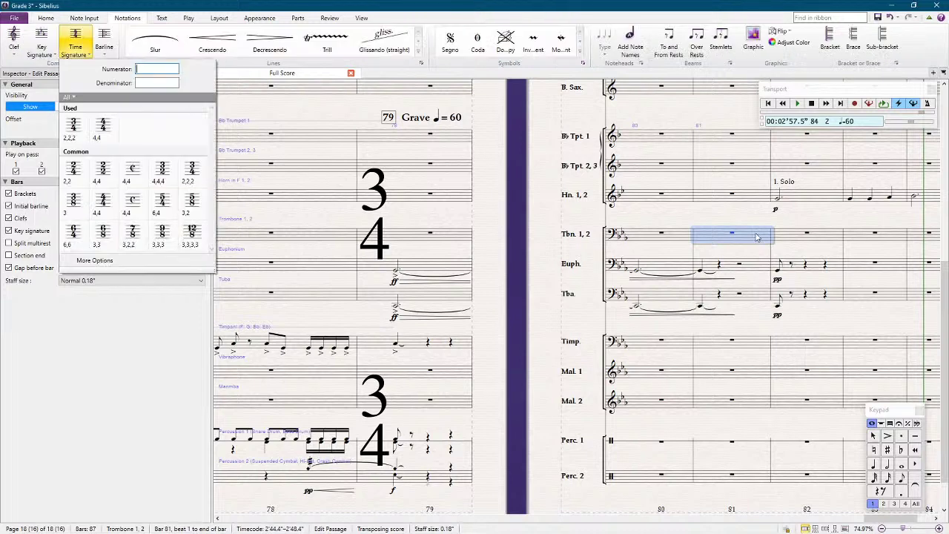
left_click(72, 125)
key("Escape")
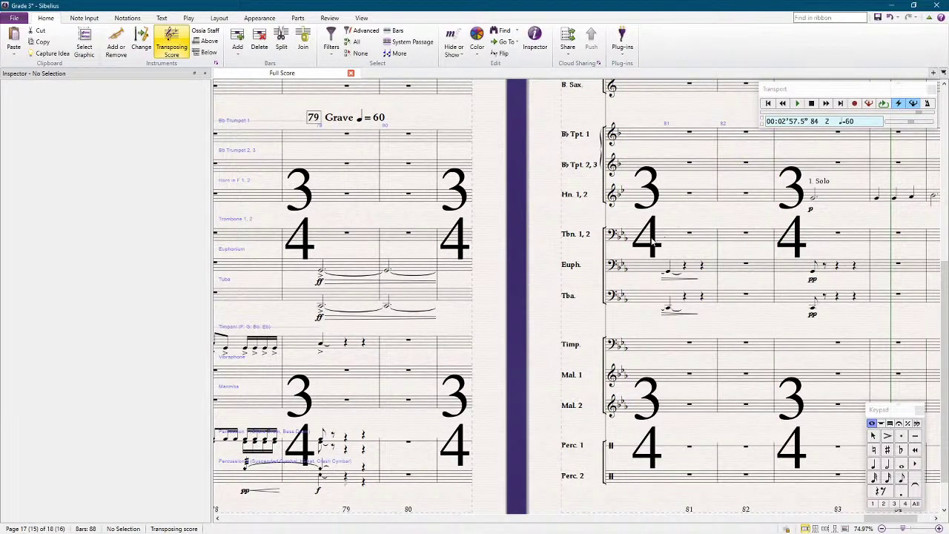
left_click(652, 238)
key("Delete")
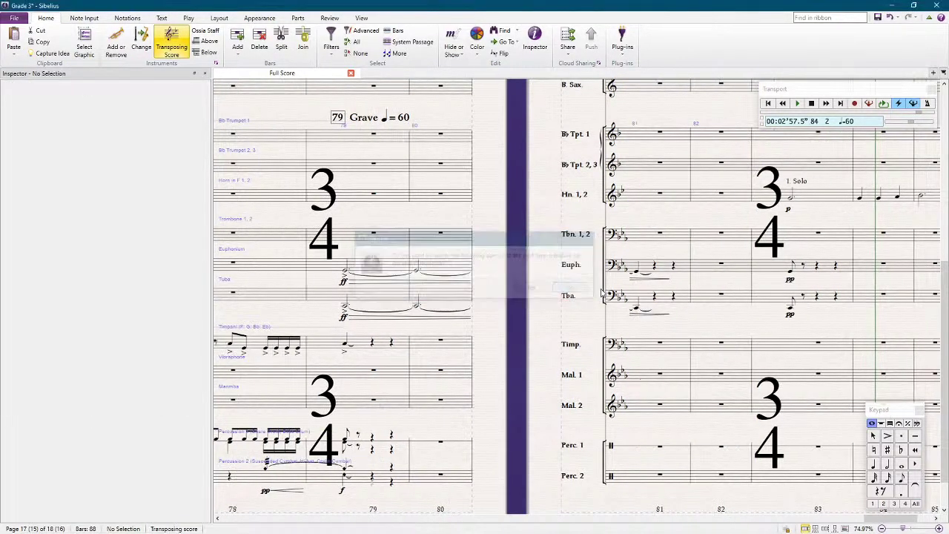
Step: Decline to rewrite the bars, and delete the surplus bars 82 and 81 from the whole score
left_click(574, 289)
left_click(717, 266)
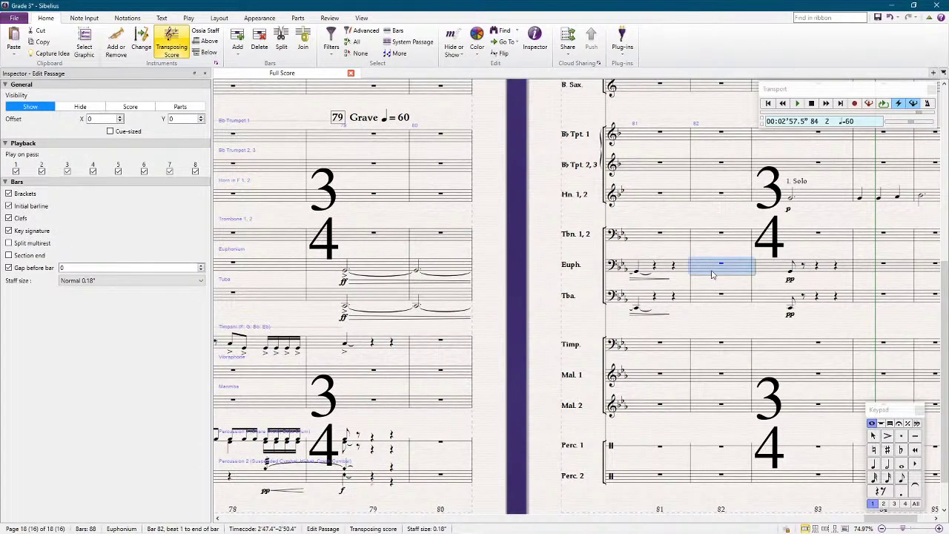
left_click(711, 275, "ctrl")
key("Delete")
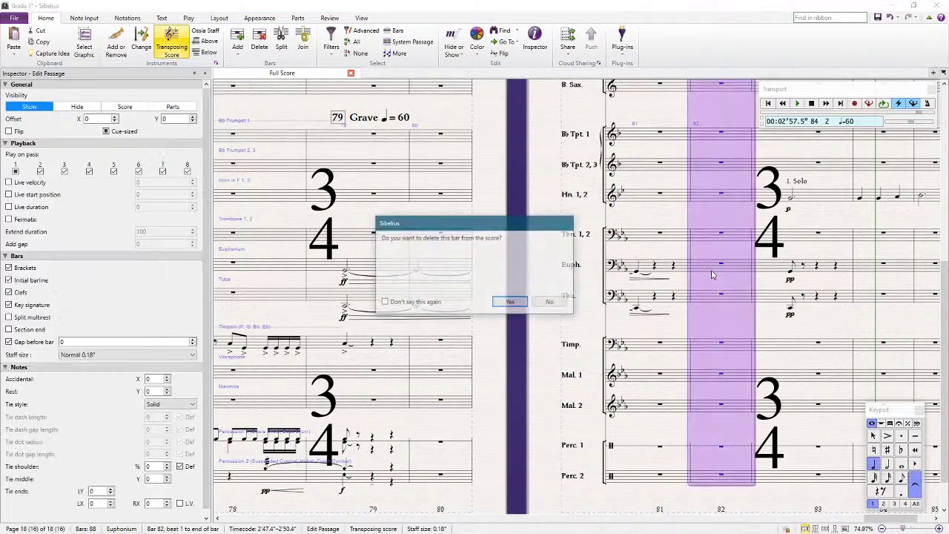
key("Return")
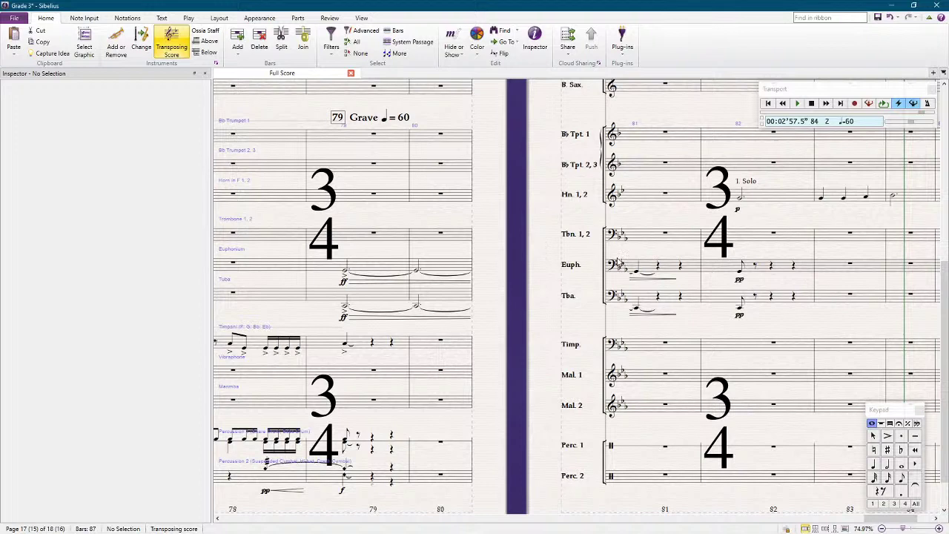
left_click(667, 269)
left_click(700, 333, "ctrl")
key("Delete")
key("Return")
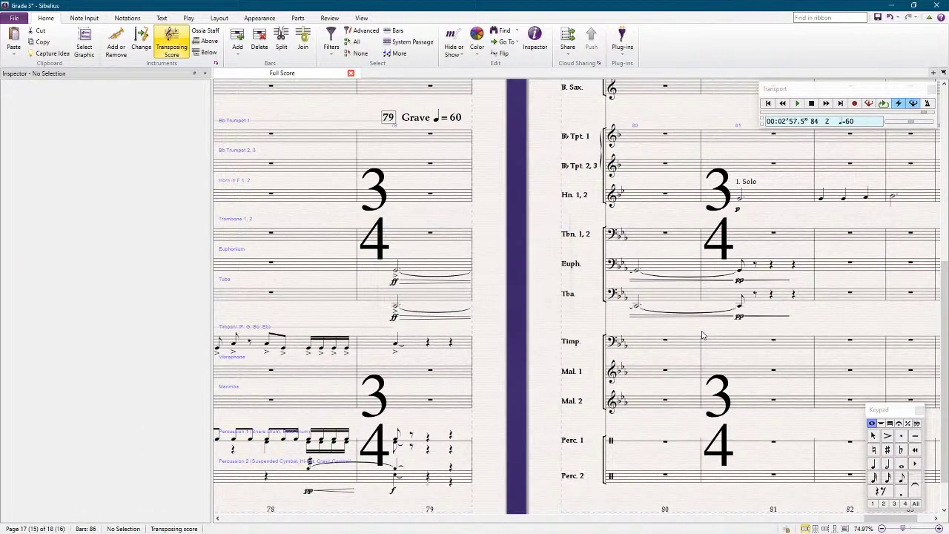
Step: Delete the redundant 3/4 time signature at bar 81 without rewriting the following bars
left_click(722, 247)
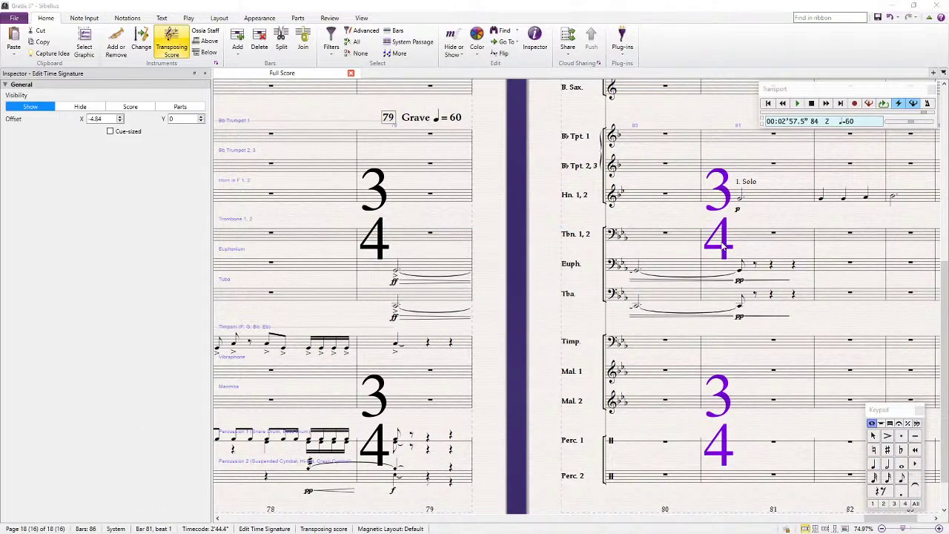
key("Delete")
left_click(583, 292)
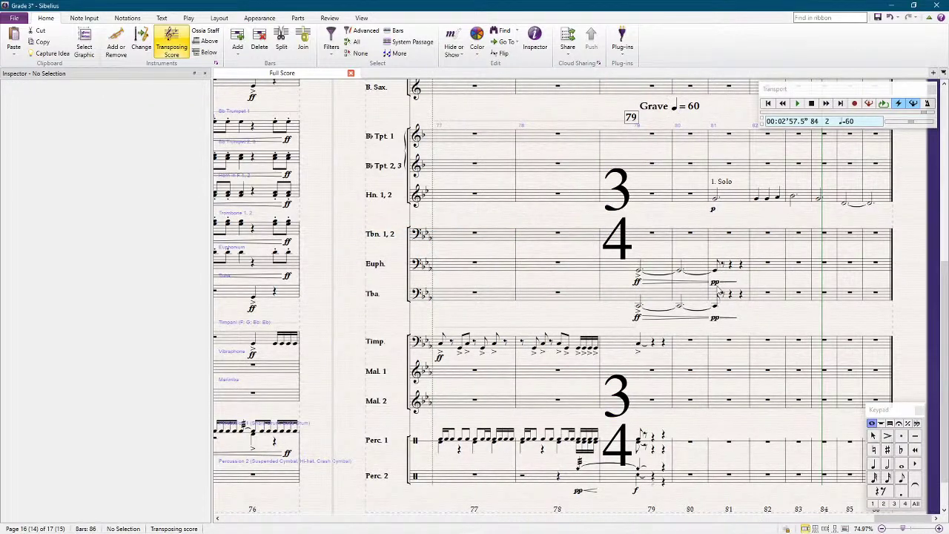
Step: Replace the overlong euphonium and tuba hairpins with diminuendos spanning bars 79 to 80, from ff to pp
left_click(731, 320)
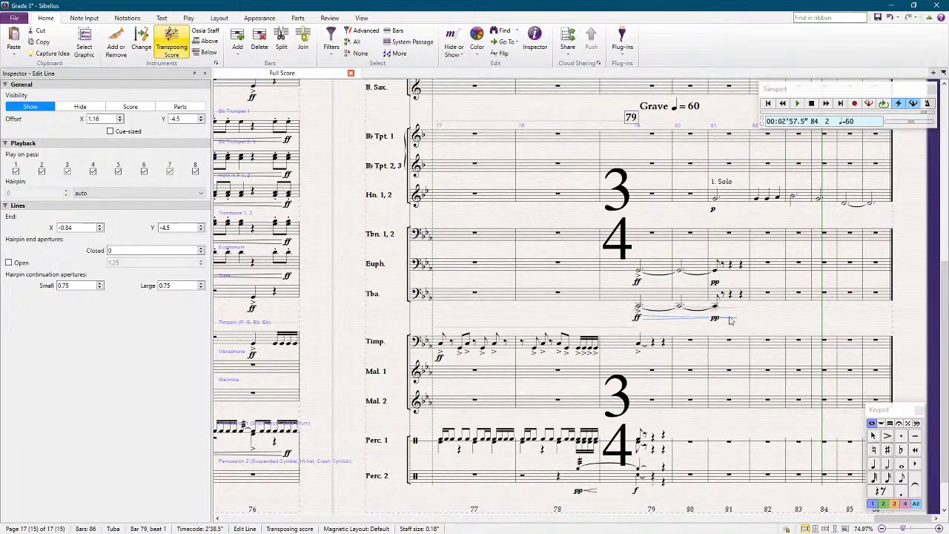
key("Delete")
left_click(688, 297)
left_click(660, 268, "shift")
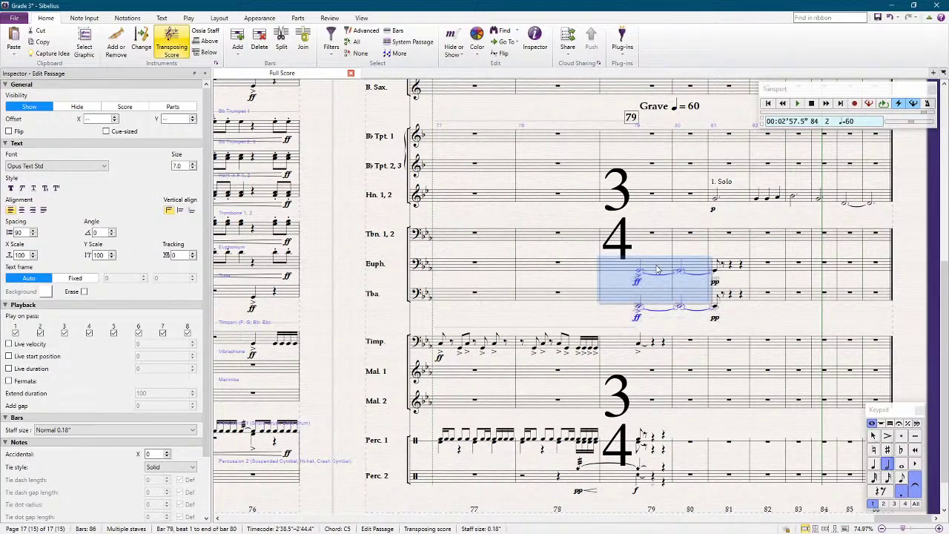
key("Escape")
key("Escape")
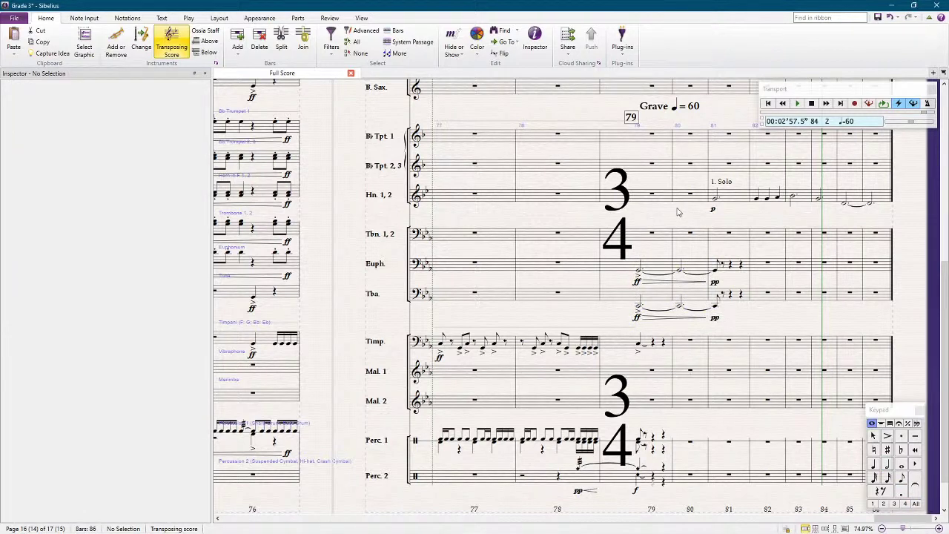
Step: Compare the woodwind cues with the brass parts from bar 79, and set the playback position to bar 77
scroll(682, 213, "up", 5)
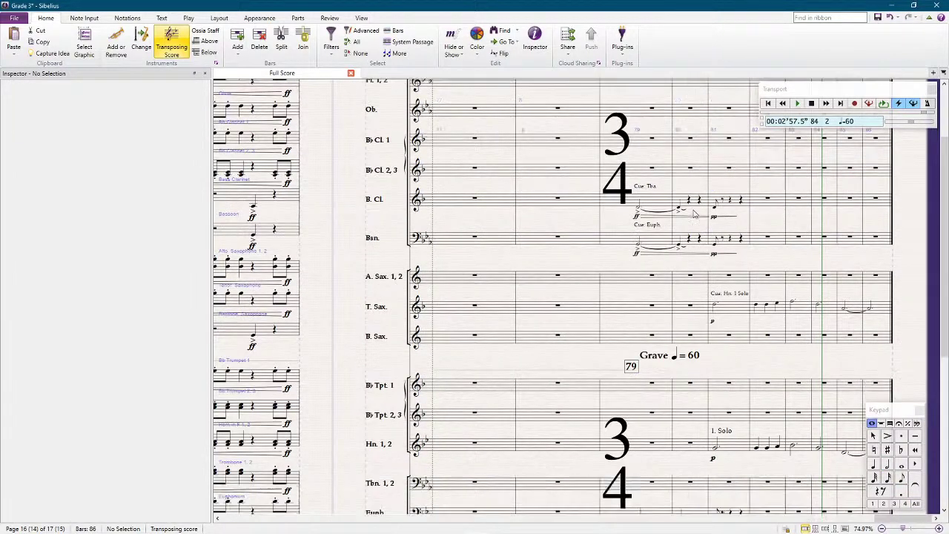
scroll(694, 214, "down", 3)
left_click(666, 414)
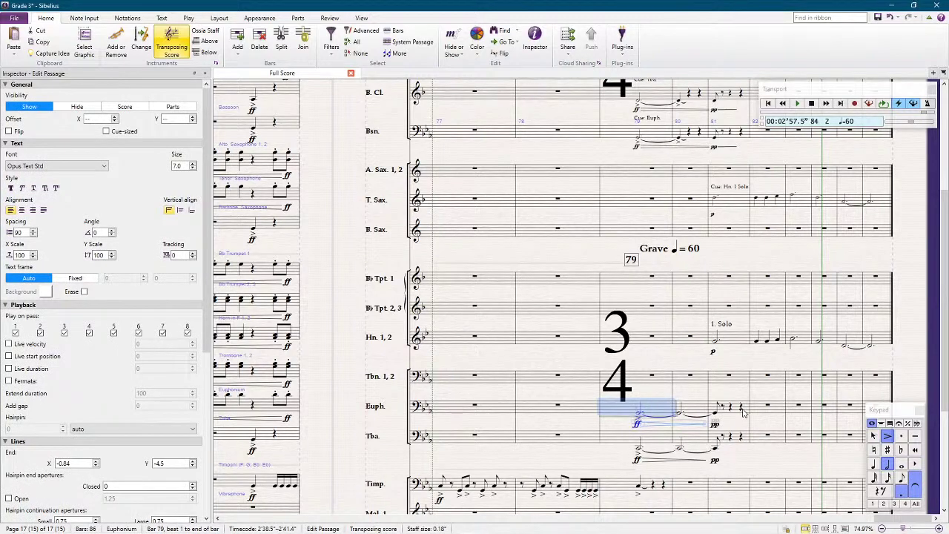
scroll(712, 395, "left", 2)
scroll(716, 378, "up", 3)
left_click_drag(748, 139, 521, 147)
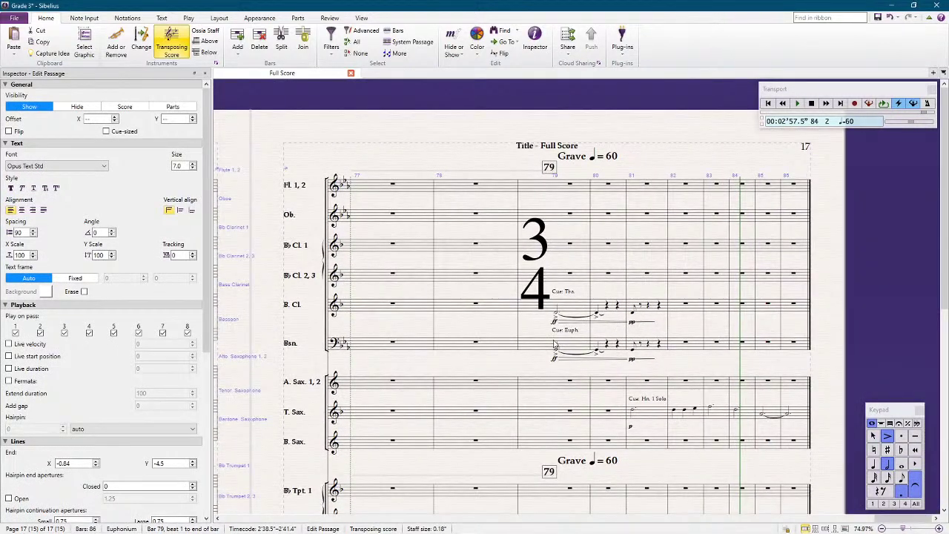
scroll(560, 311, "down", 3)
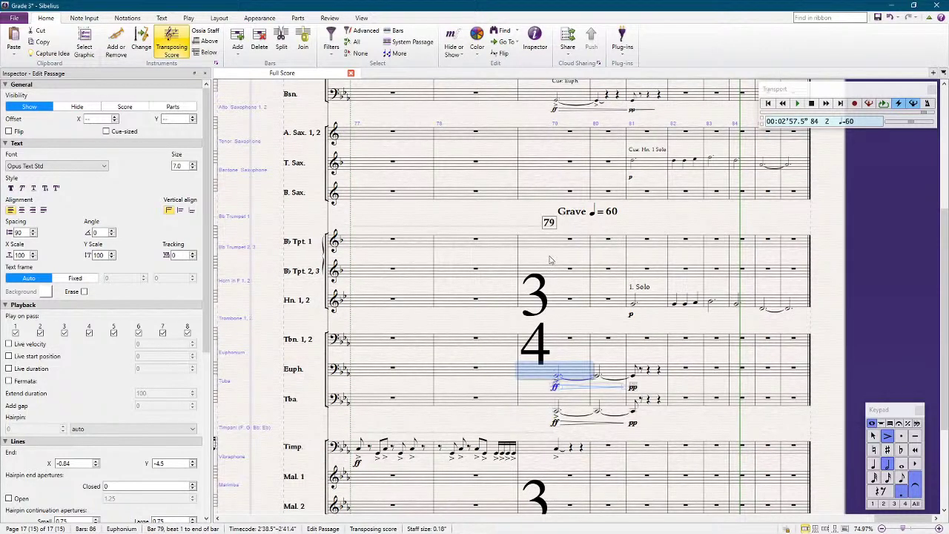
left_click(414, 248)
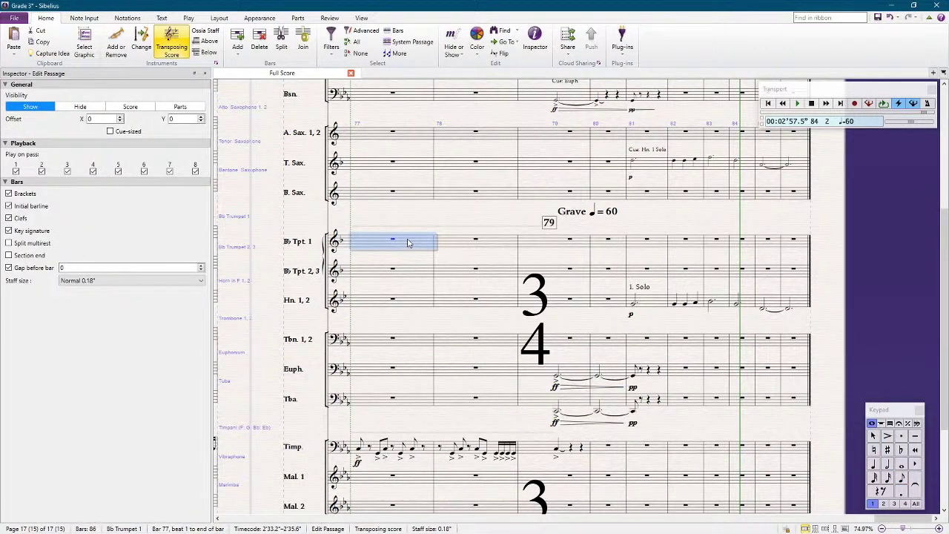
key("Escape")
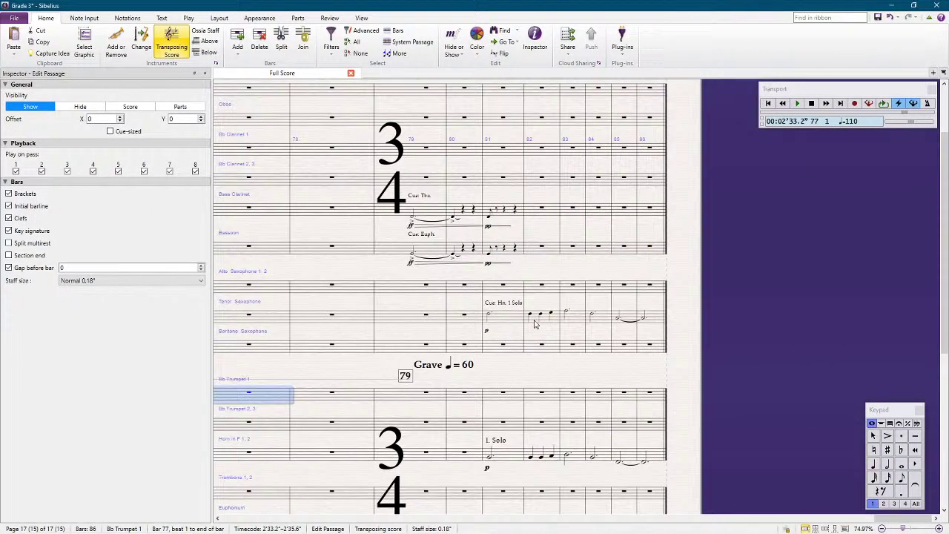
Step: Align rehearsal mark 79 and the Grave tempo marking on the same level
left_click(460, 137)
left_click(485, 113)
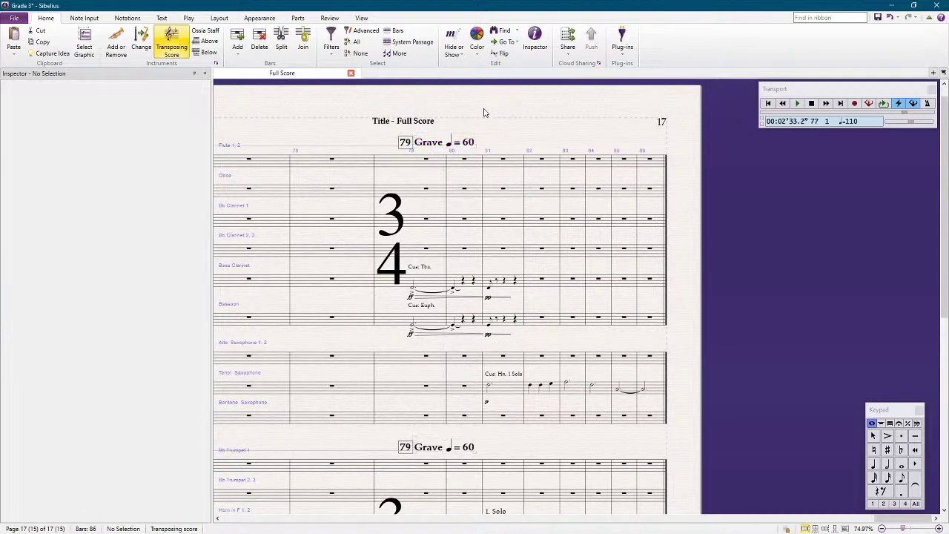
Step: Play the score from bar 77 into the start of the Grave section at bar 79
scroll(485, 113, "down", 3)
scroll(552, 362, "down", 2)
scroll(551, 361, "left", 3)
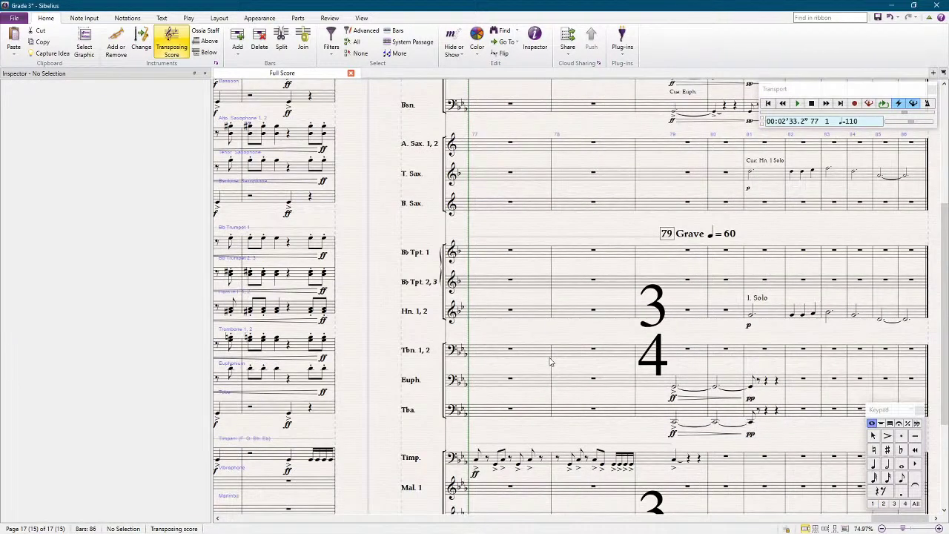
key("space")
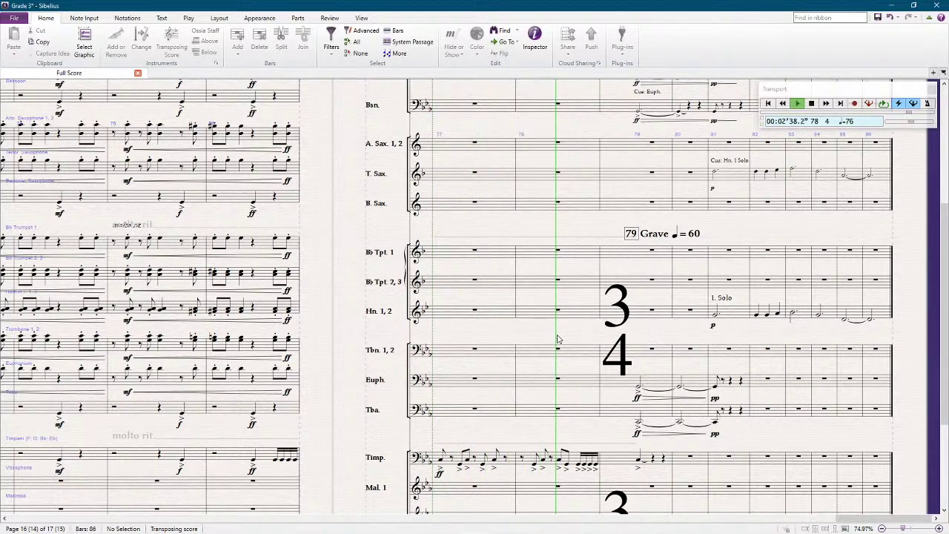
key("space")
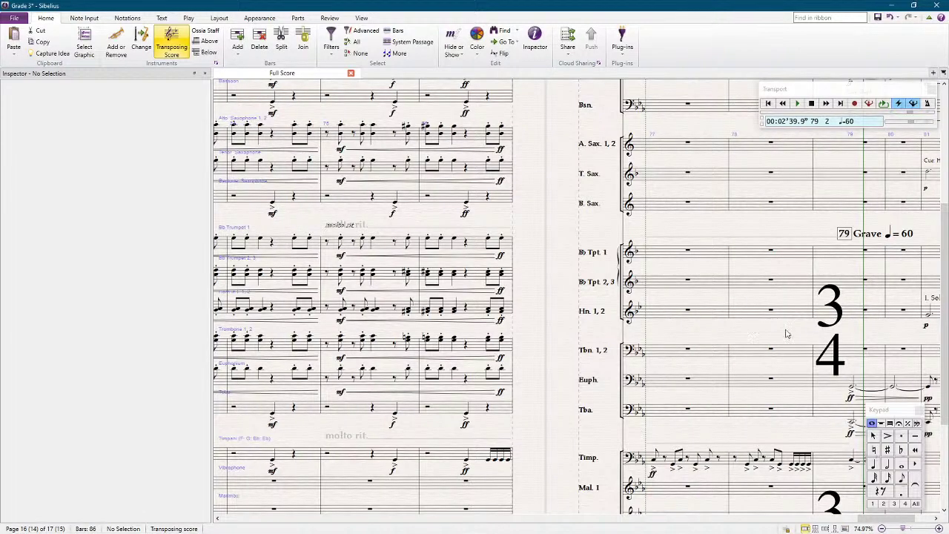
Step: Move the horn solo from bars 81–86 so that it starts at bar 79
left_click(514, 282)
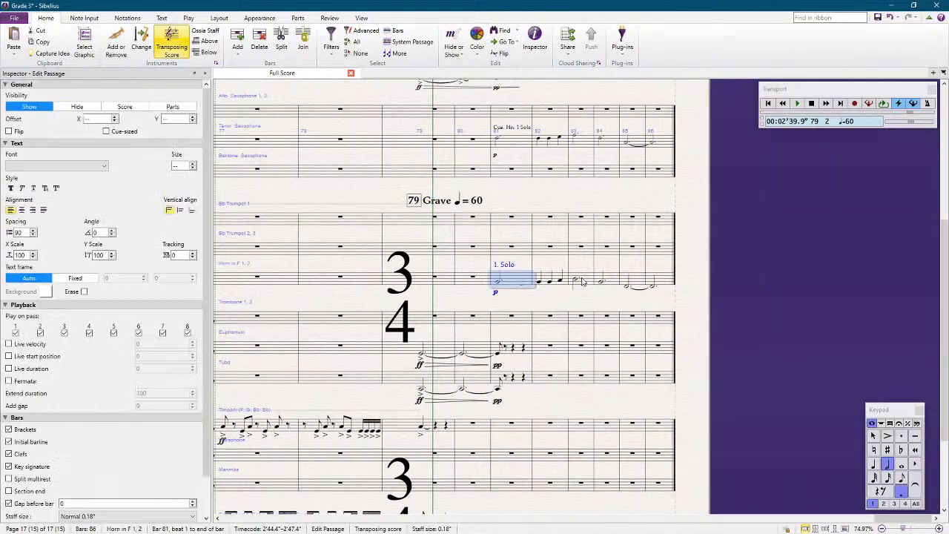
left_click(665, 289, "shift")
key("ctrl+x")
left_click(445, 278)
key("ctrl+v")
left_click(756, 303)
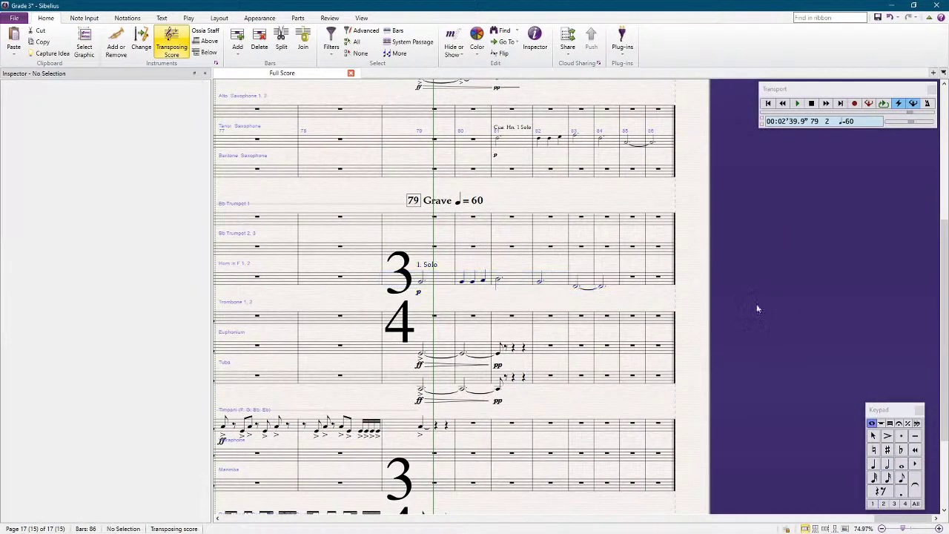
Step: Clear the tenor sax cue in bars 81–86 and place the horn solo cue at bar 79 instead
scroll(519, 223, "up", 2)
left_click(517, 213)
left_click(662, 214, "shift")
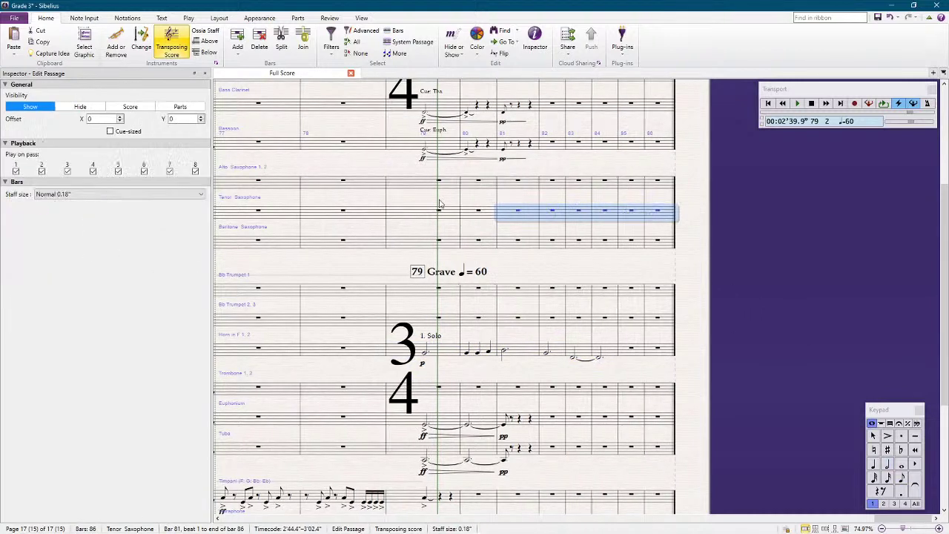
left_click(452, 211)
key("ctrl+shift+alt+v")
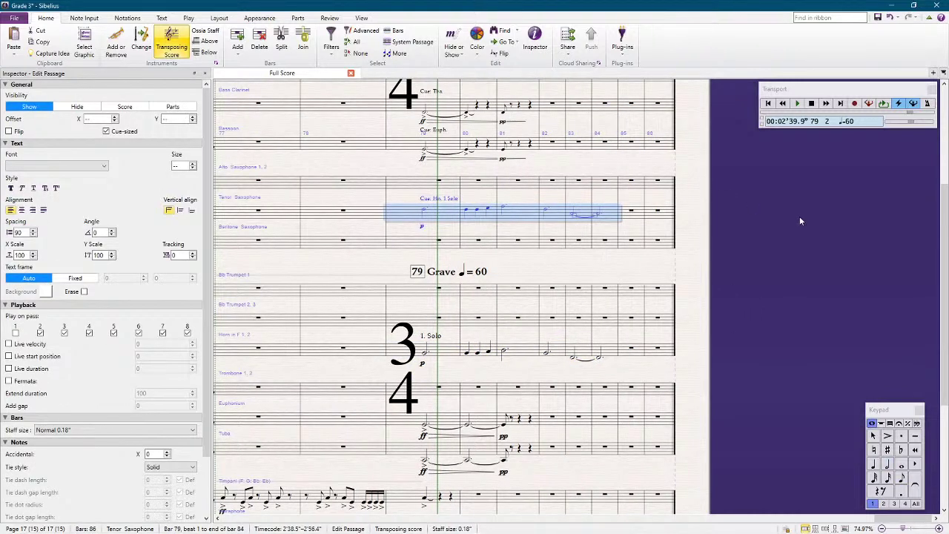
Step: Change the bar 80 cue notes in bass clarinet and bassoon to dotted half notes without accents
left_click(480, 151)
key("Escape")
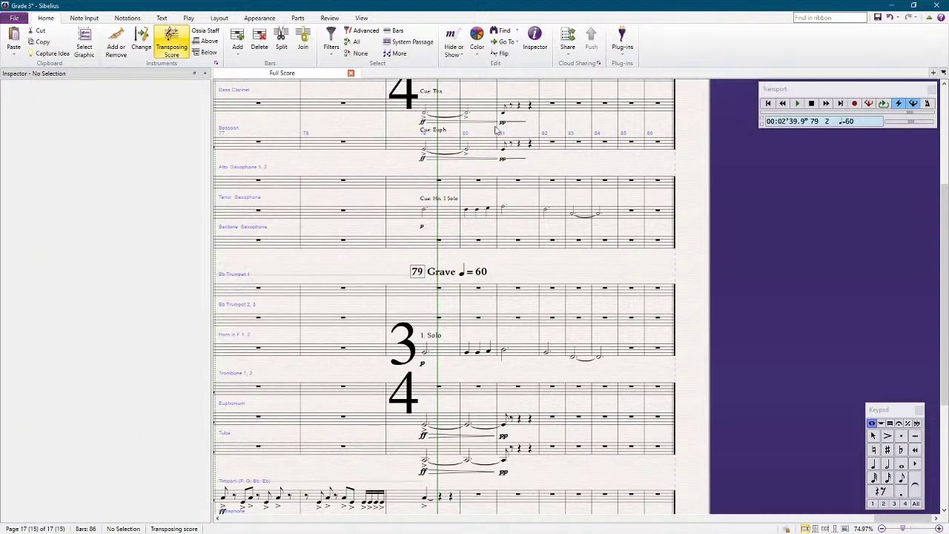
left_click(481, 111)
left_click(480, 152)
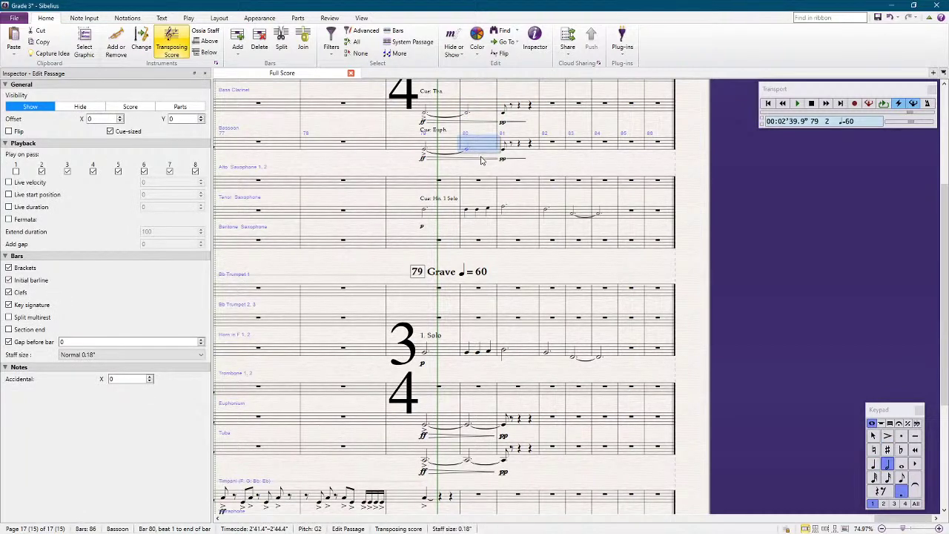
Step: Tie the bass clarinet and bassoon bar 80 notes into bar 81, and replace their hairpins with diminuendos across bars 79–80
left_click(482, 161)
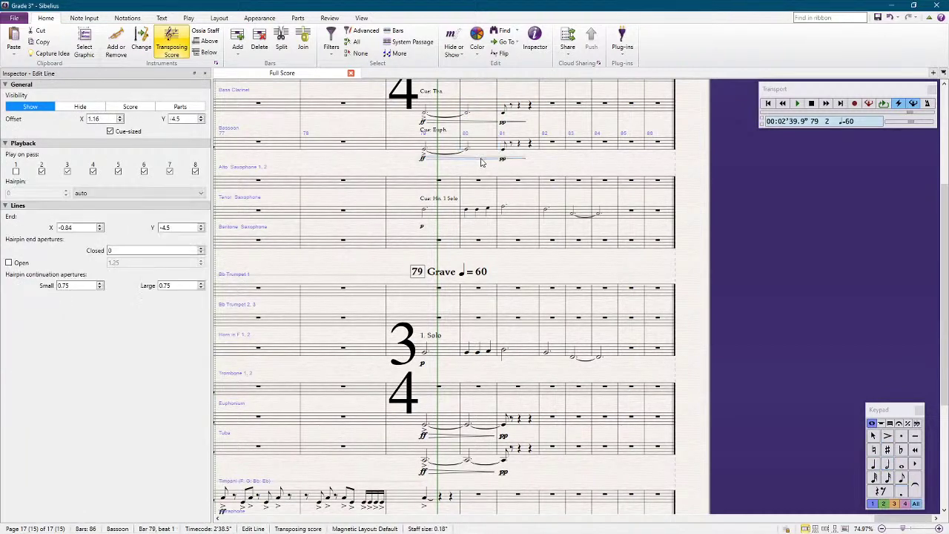
left_click(482, 111)
left_click(484, 150)
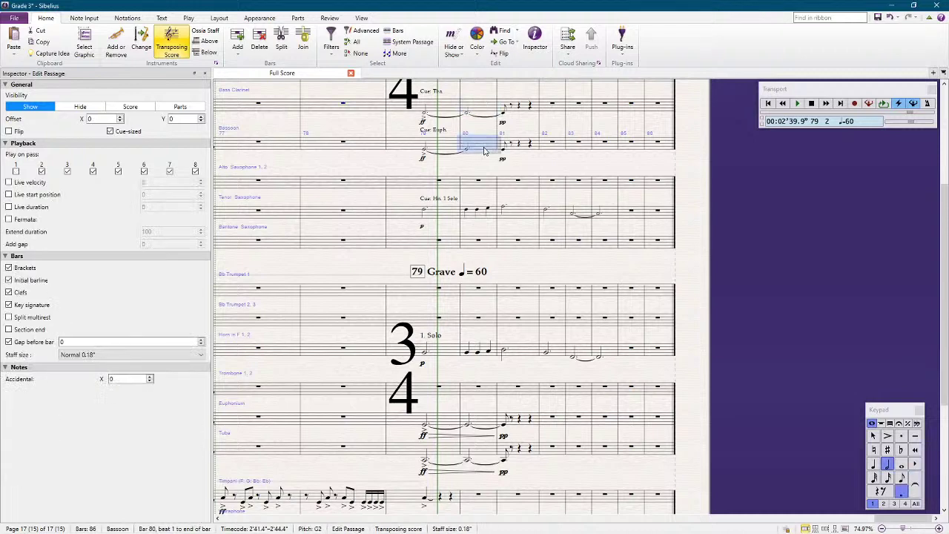
left_click(446, 148, "shift")
left_click(473, 112, "shift")
left_click(469, 115)
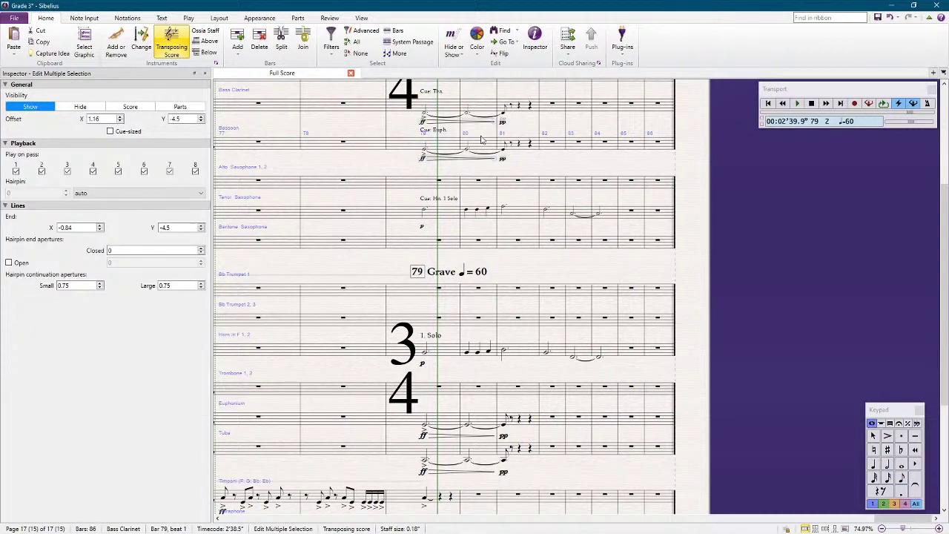
Step: Make the new bass clarinet and bassoon hairpins cue-sized
left_click(476, 159)
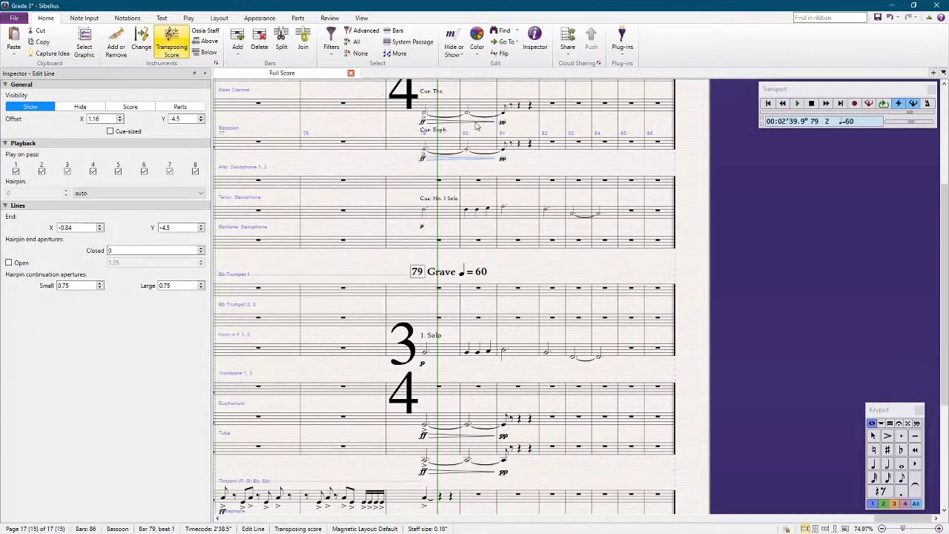
left_click(475, 125, "ctrl")
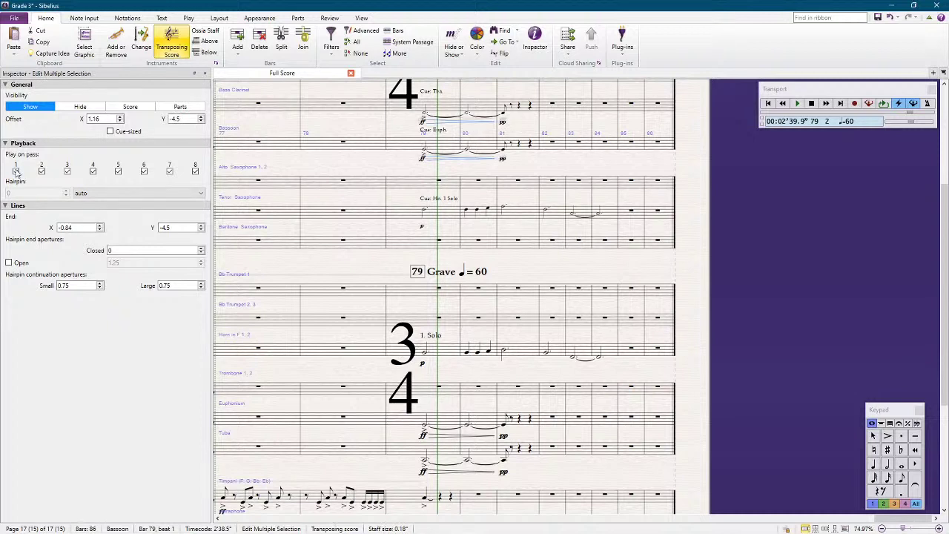
left_click(110, 131)
Step: Move the horn's "1. Solo" text to the start of bar 80 and clear the horn's bar 79
left_click(432, 338)
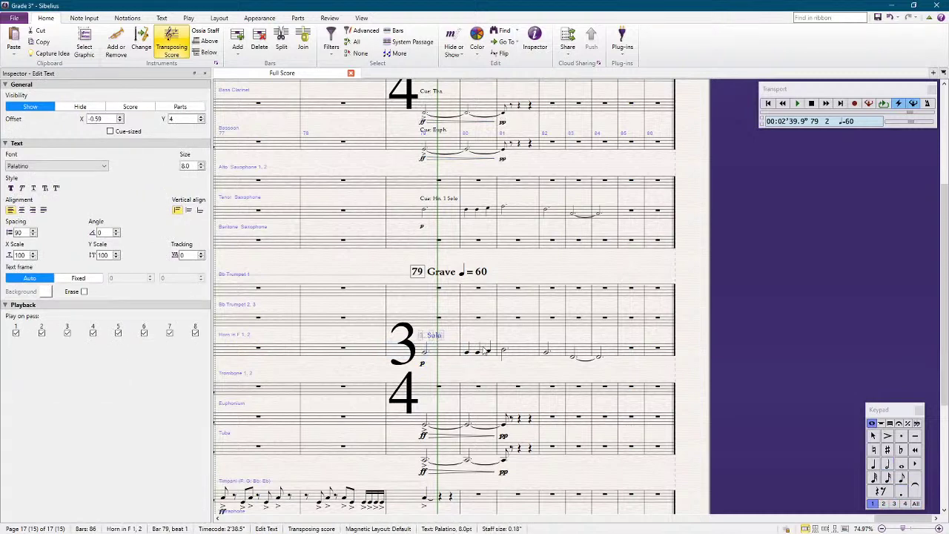
key("ctrl+x")
left_click(478, 352)
key("ctrl+v")
left_click(447, 354)
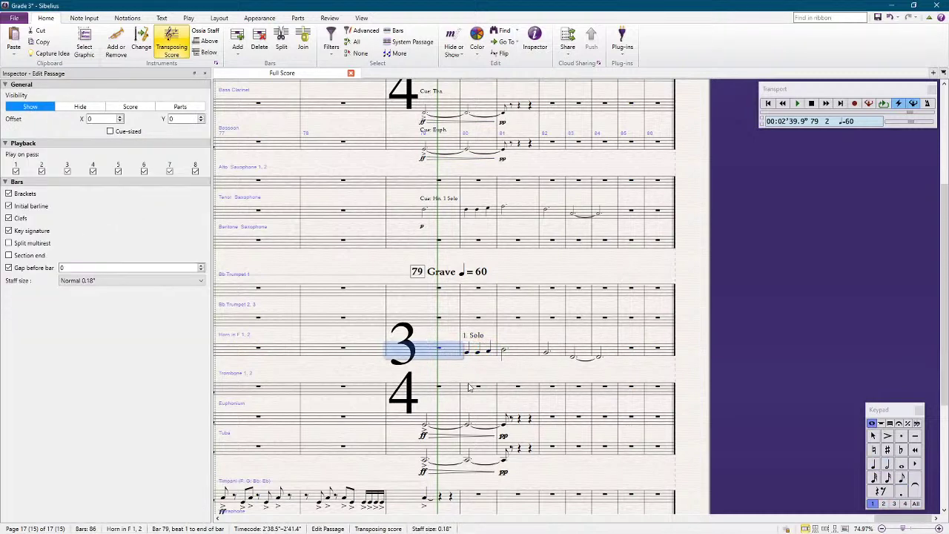
Step: Move the tenor sax text "Cue: Hn. 1 Solo" to bar 80 and clear the tenor sax's bar 79
left_click(438, 213)
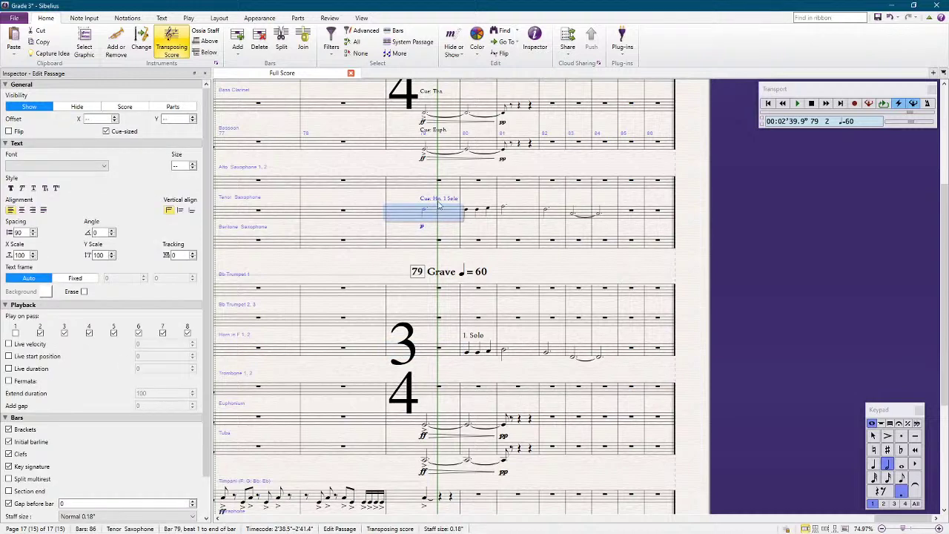
key("Delete")
key("ctrl+z")
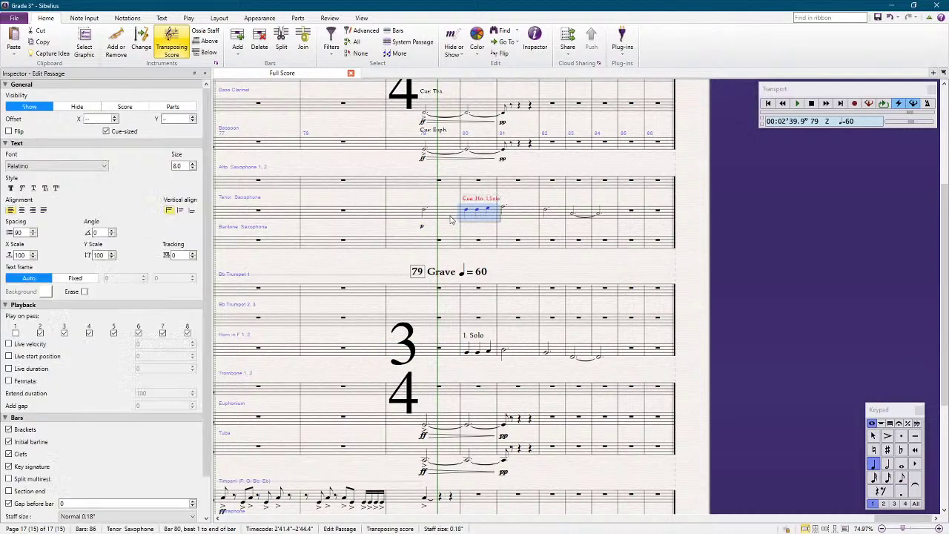
left_click(447, 220)
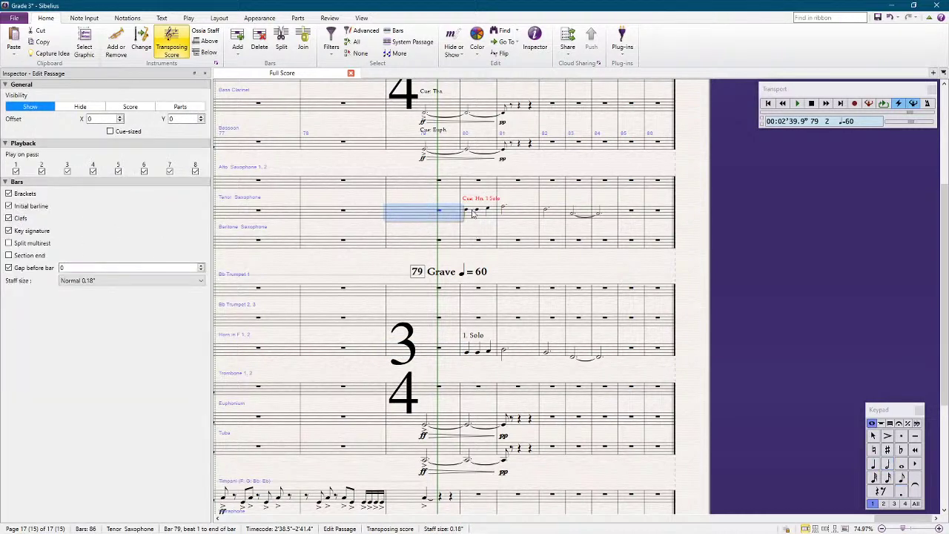
Step: Add a p dynamic at bar 80 to both the tenor sax cue and the horn solo
key("ctrl+e")
key("ctrl+p")
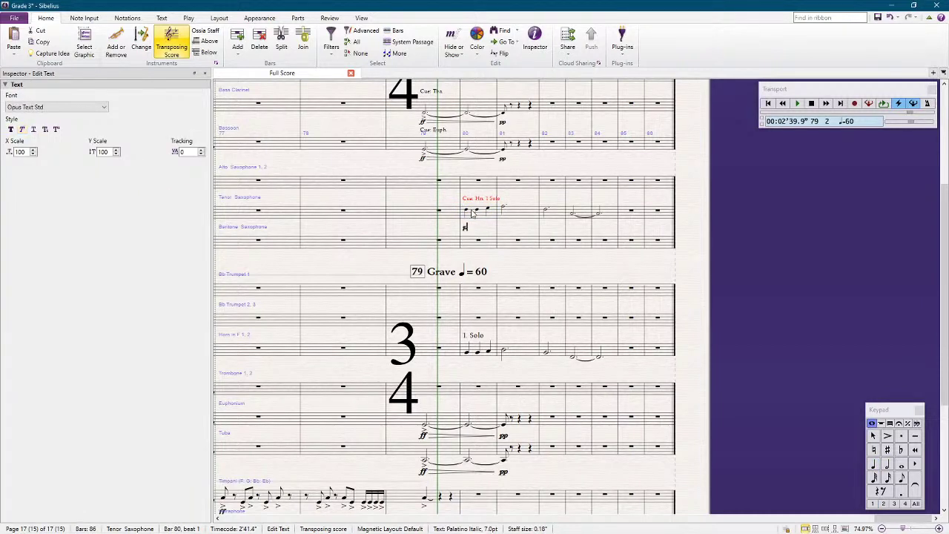
key("Escape")
key("Escape")
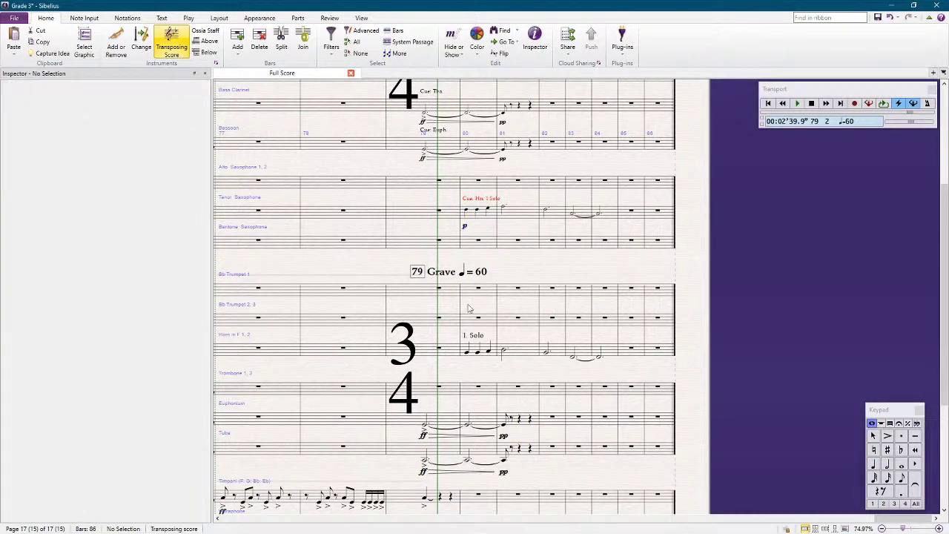
left_click(472, 353)
key("ctrl+e")
key("ctrl+p")
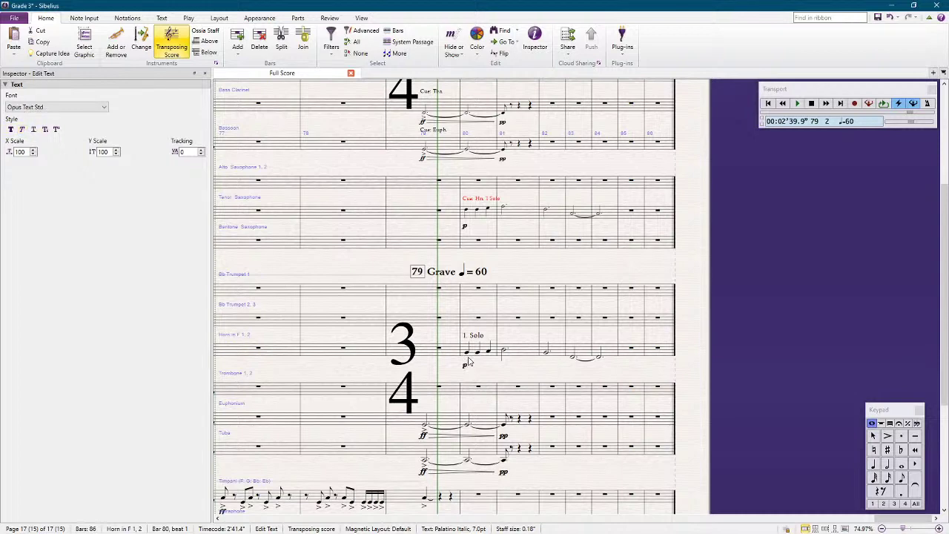
key("Escape")
key("Escape")
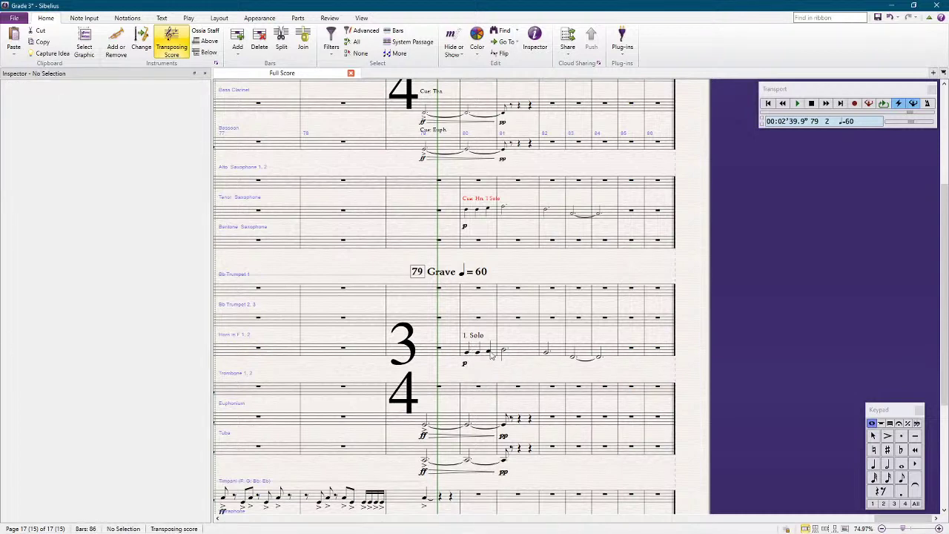
Step: Move the horn solo and its tenor sax cue, with their text and dynamics, one bar later to start at bar 81
left_click(487, 355)
left_click(484, 359)
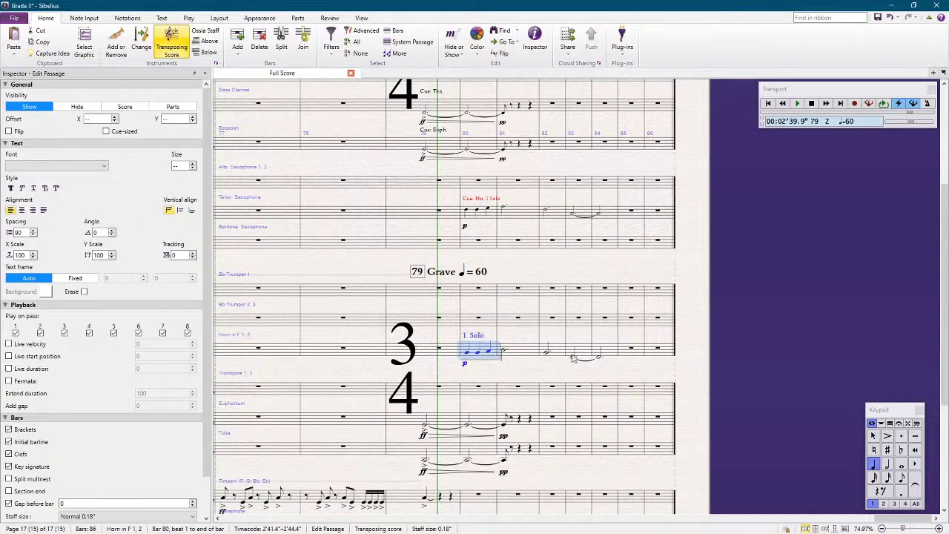
left_click(609, 360, "shift")
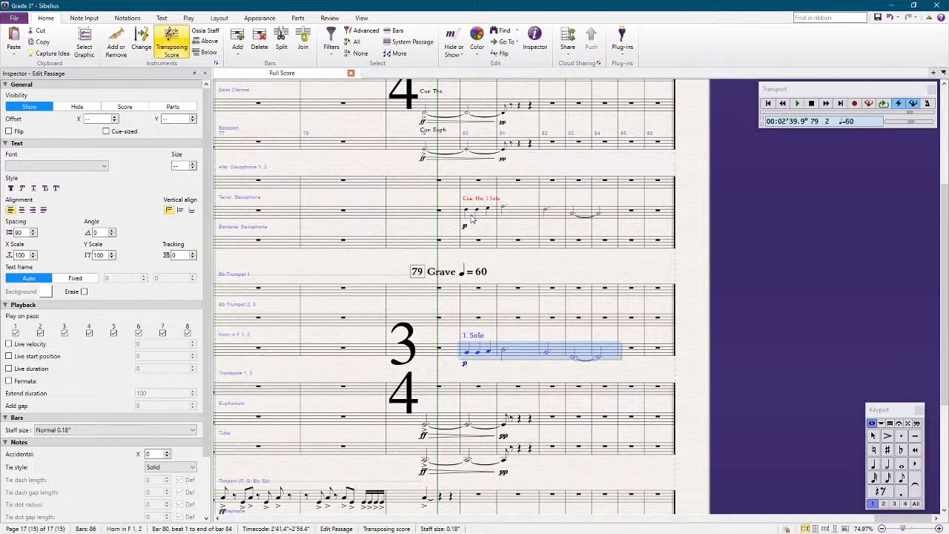
left_click(477, 218, "ctrl")
key("Delete")
key("Escape")
left_click(505, 215)
key("ctrl+v")
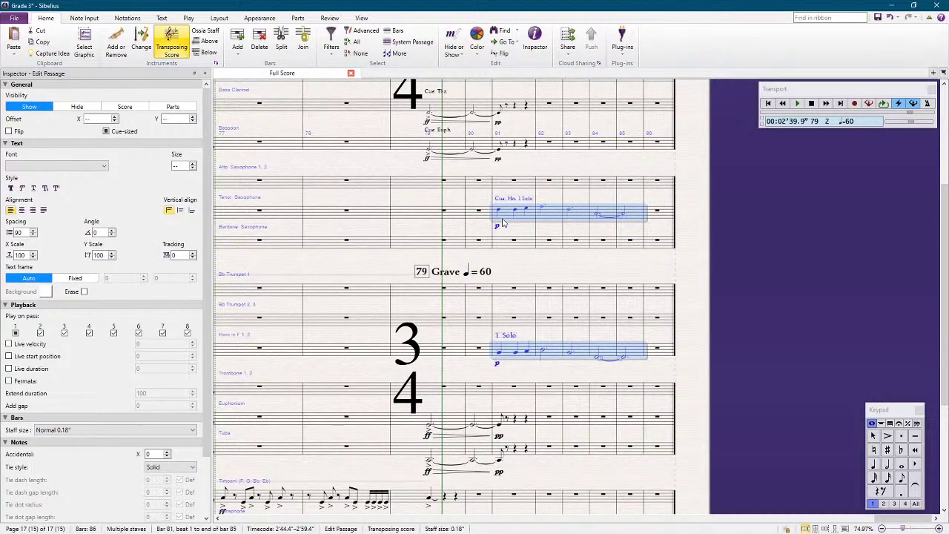
key("Escape")
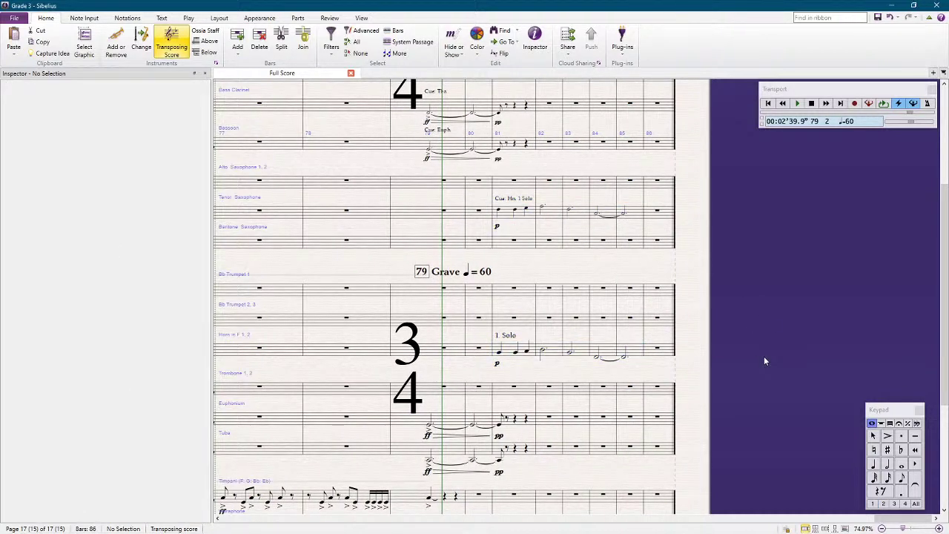
Step: Copy the euphonium's bars 79–81 to the trombone staff from bar 81 and turn the notes into two-note chords a fifth apart
left_click_drag(747, 399, 732, 361)
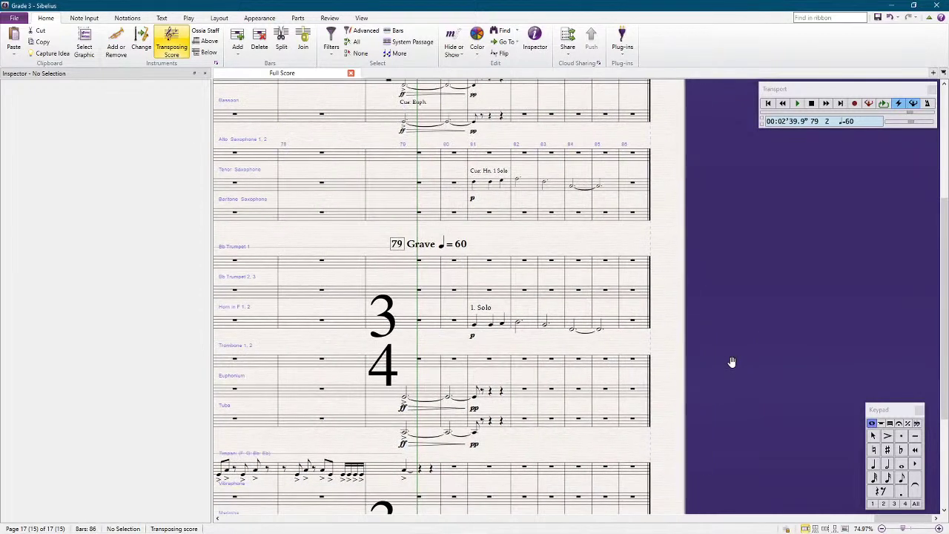
left_click(428, 401)
left_click(502, 424, "shift")
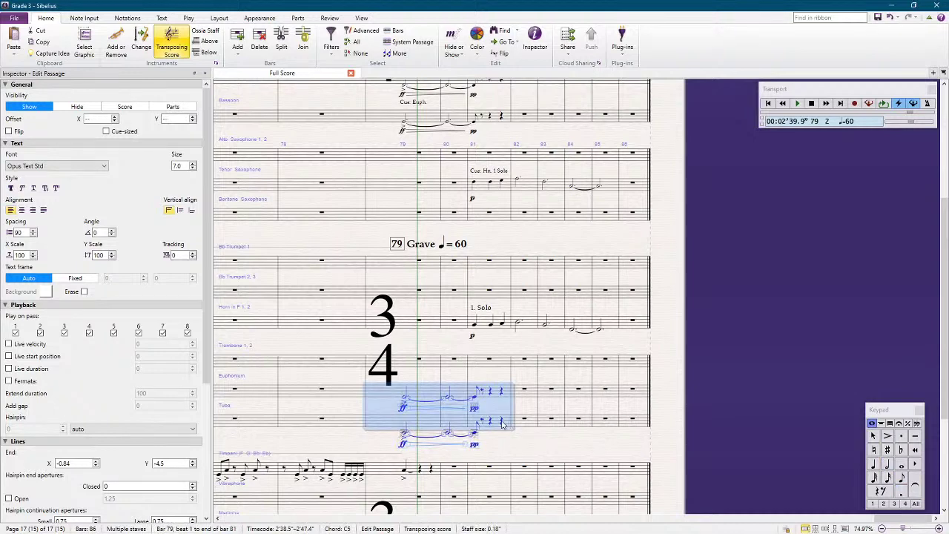
key("Escape")
left_click(419, 391)
left_click(505, 395, "shift")
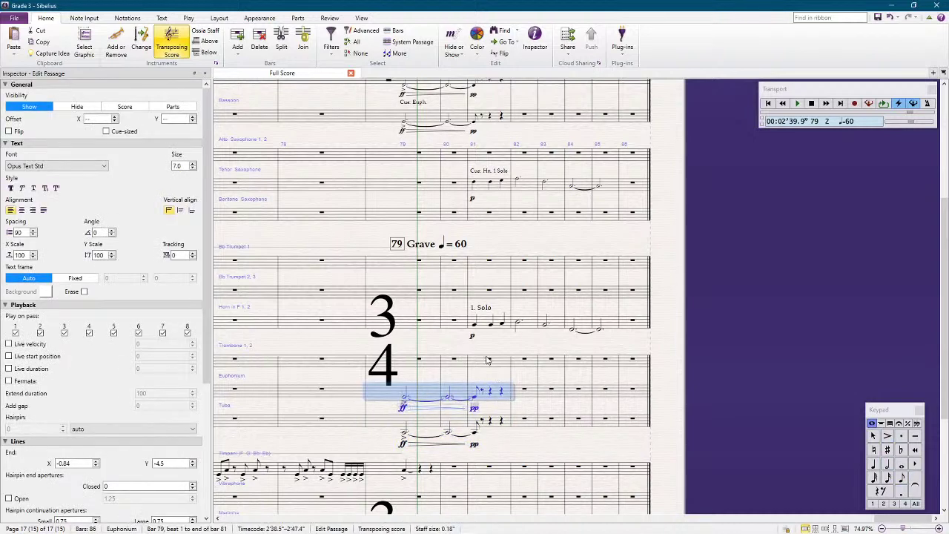
left_click(487, 361, "alt")
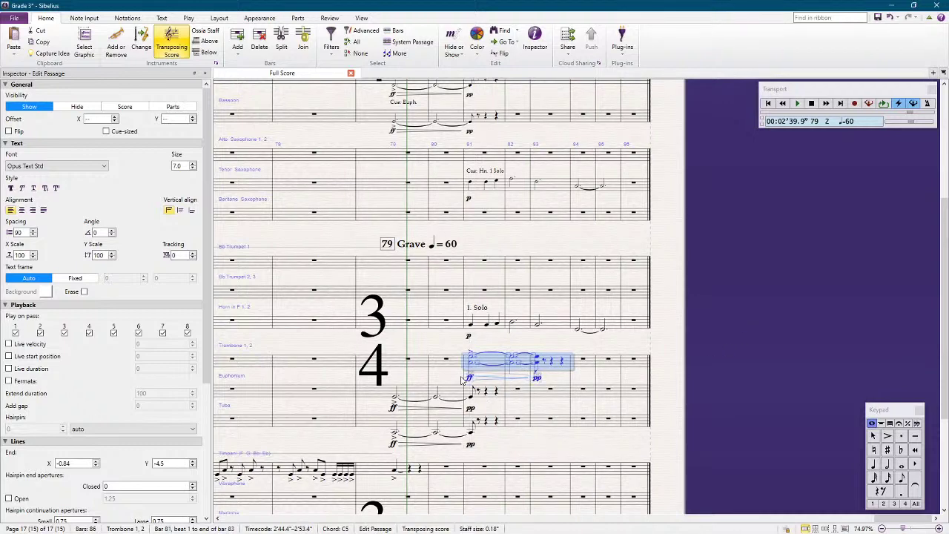
Step: Remove the trombones' ff, diminuendo and accent at bar 81, and place the pp under the first chord
left_click(467, 379)
left_click(486, 379)
left_click(537, 378)
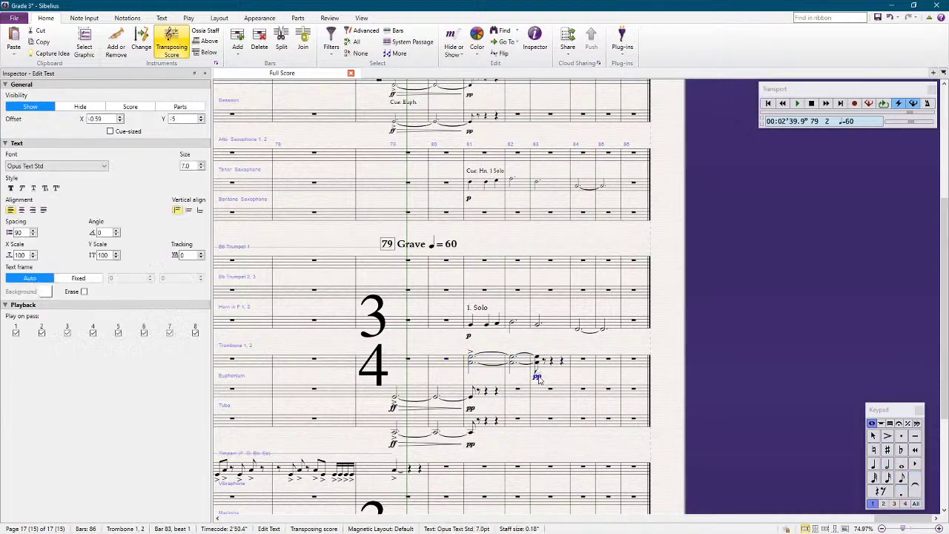
key("ctrl+z")
key("ctrl+y")
key("ctrl+z")
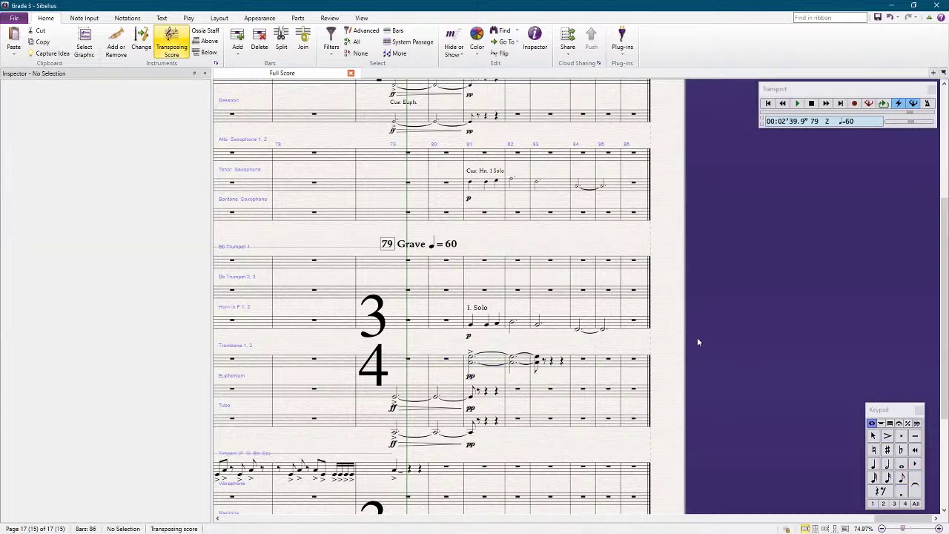
left_click(484, 362)
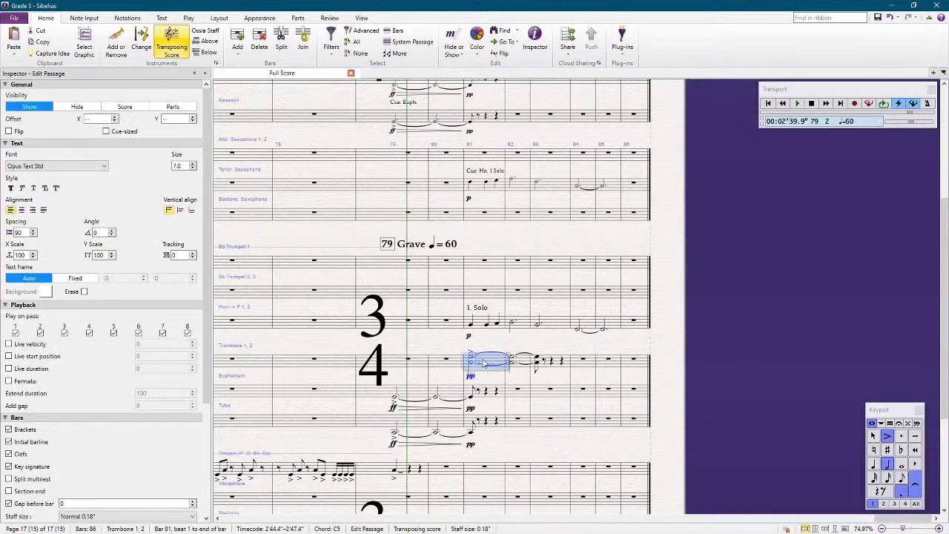
left_click(719, 333)
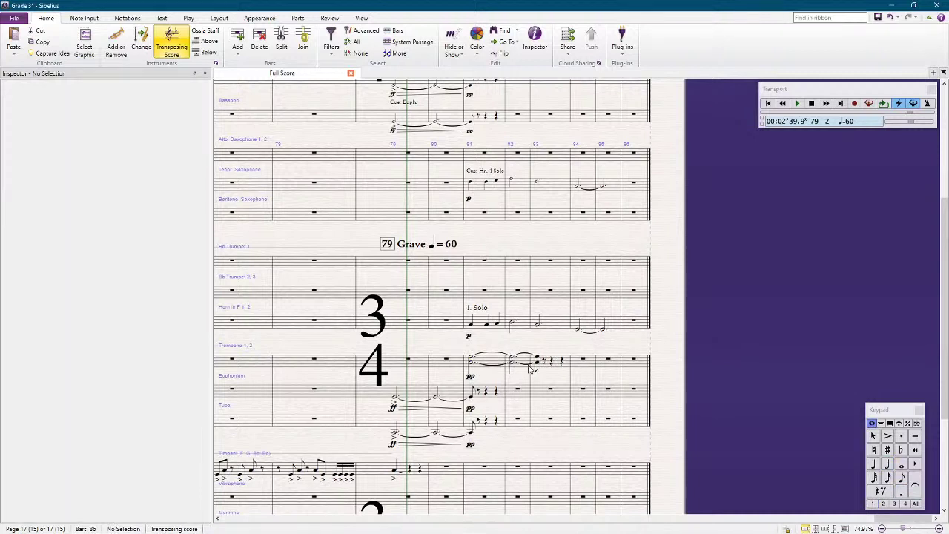
Step: Play back the ending from bar 77 to hear the Grave section
left_click(681, 320)
key("space")
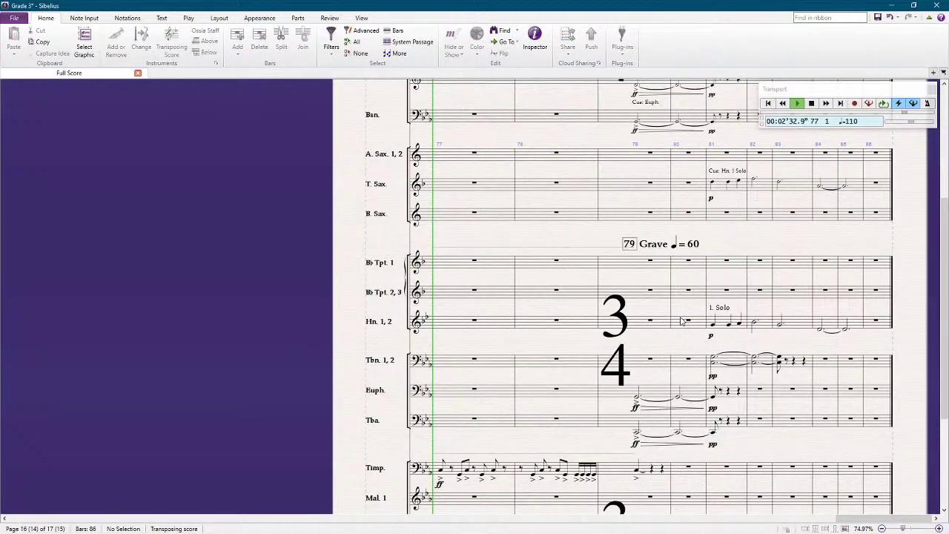
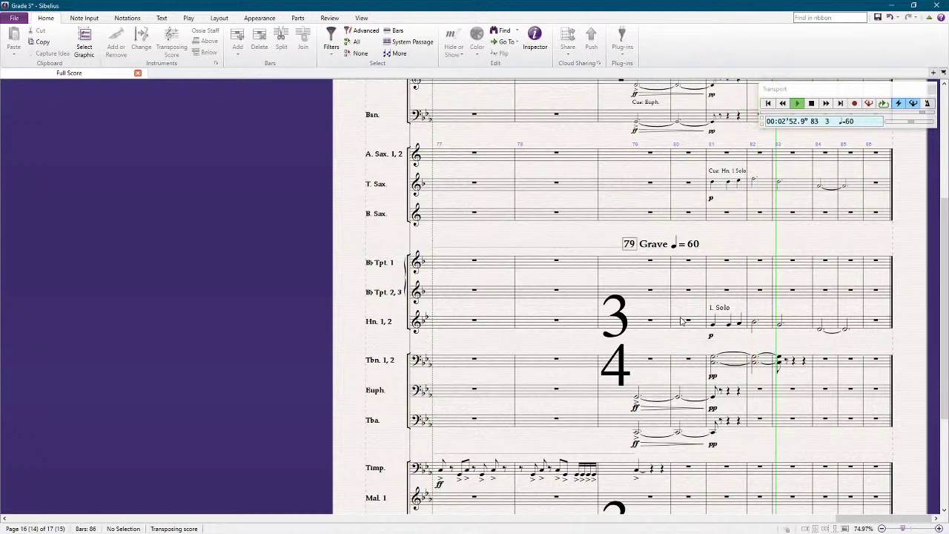
Step: Lengthen the trombones' bar 83 chord to a dotted half note, repeat it through bar 85 and tie the chords together
left_click_drag(689, 329, 394, 309)
key("Escape")
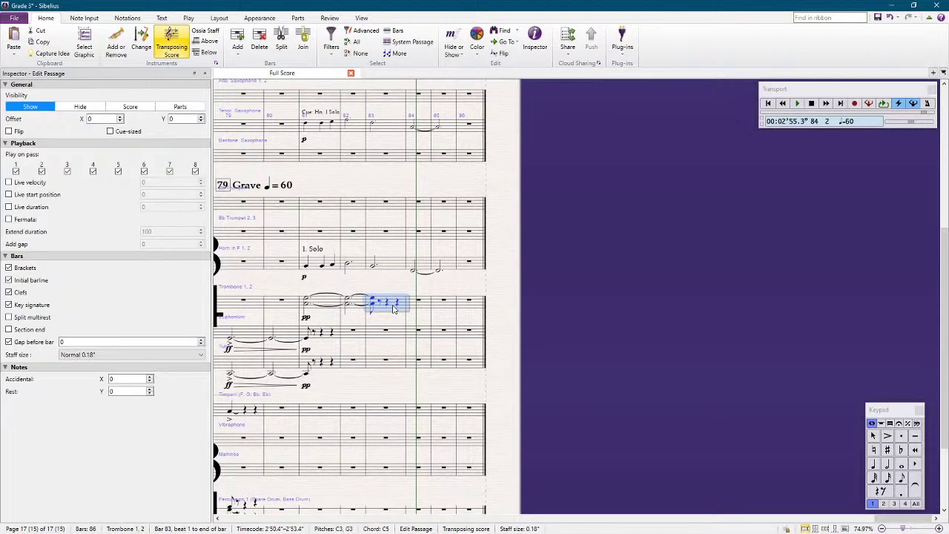
key("KP_5")
key("KP_Decimal")
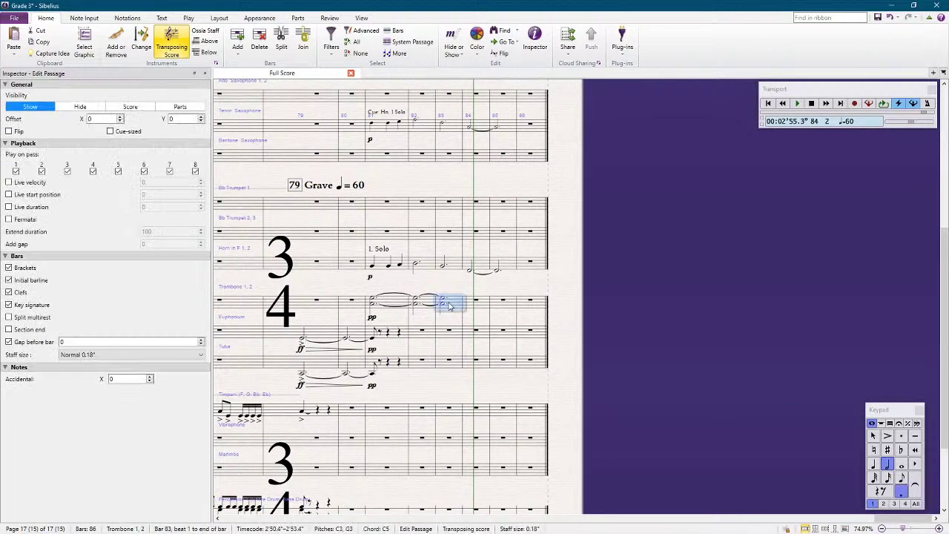
left_click_drag(448, 306, 510, 310)
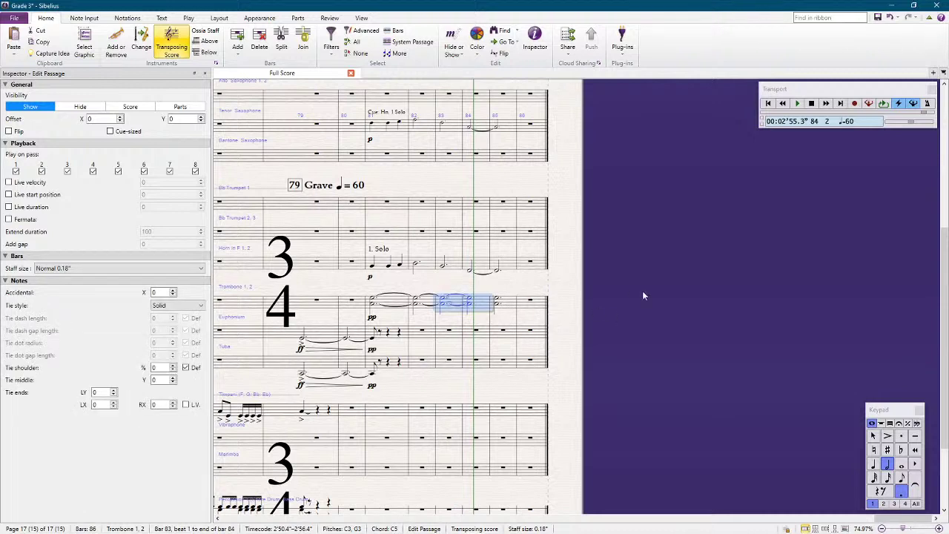
left_click(642, 290)
left_click(483, 310)
left_click(602, 300)
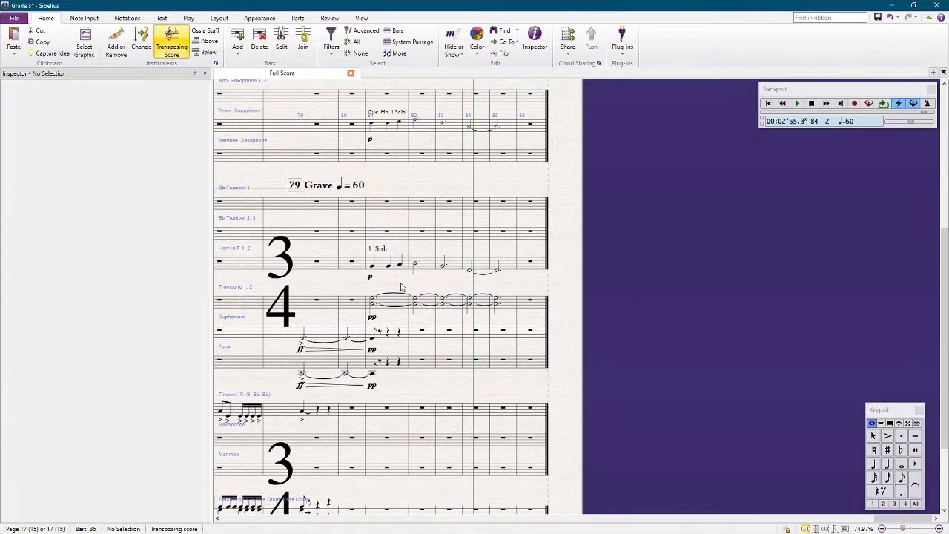
left_click(507, 304)
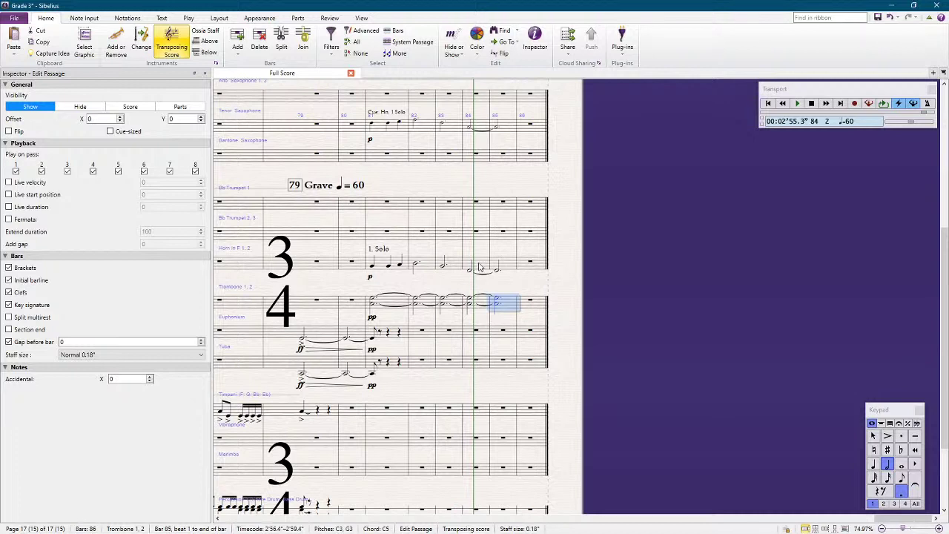
Step: Copy the horn's three-quarter-note figure from bar 81 into bar 84
left_click(479, 267)
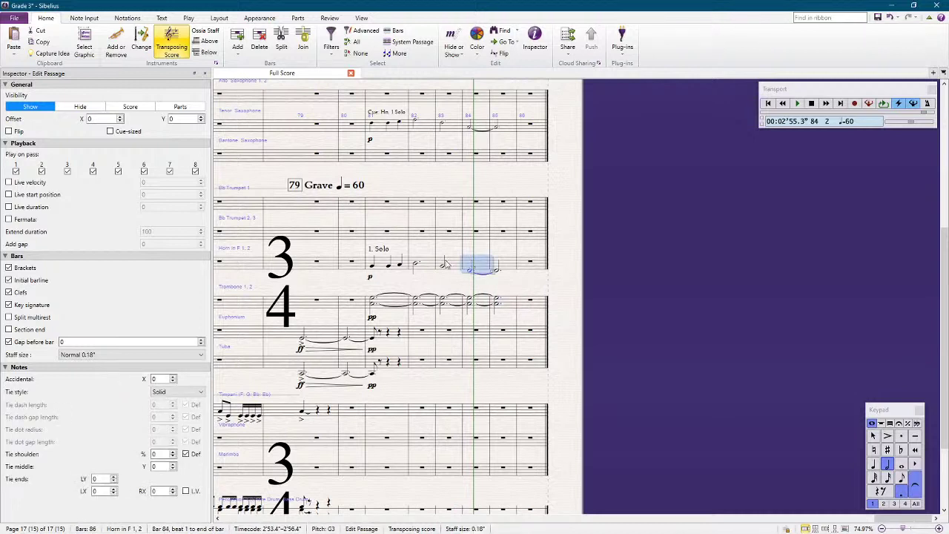
left_click(372, 270)
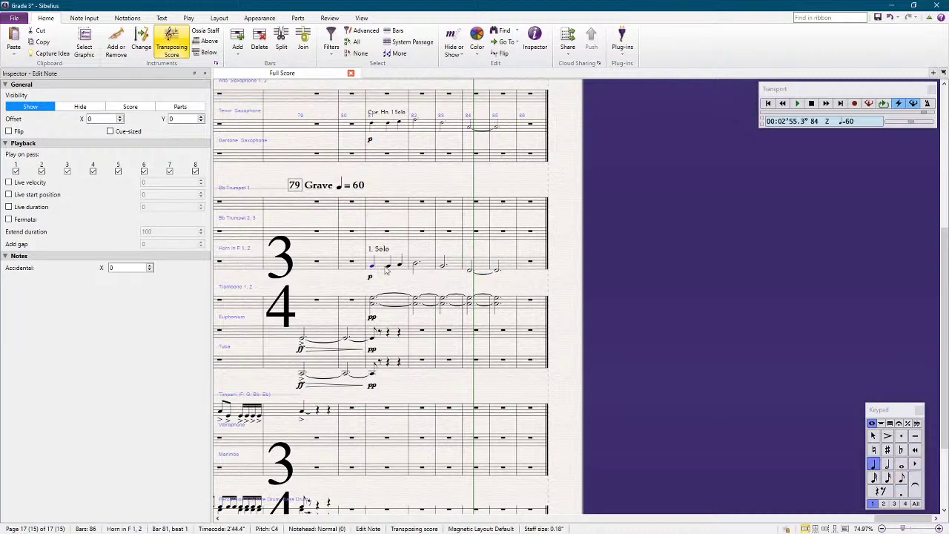
left_click(382, 271)
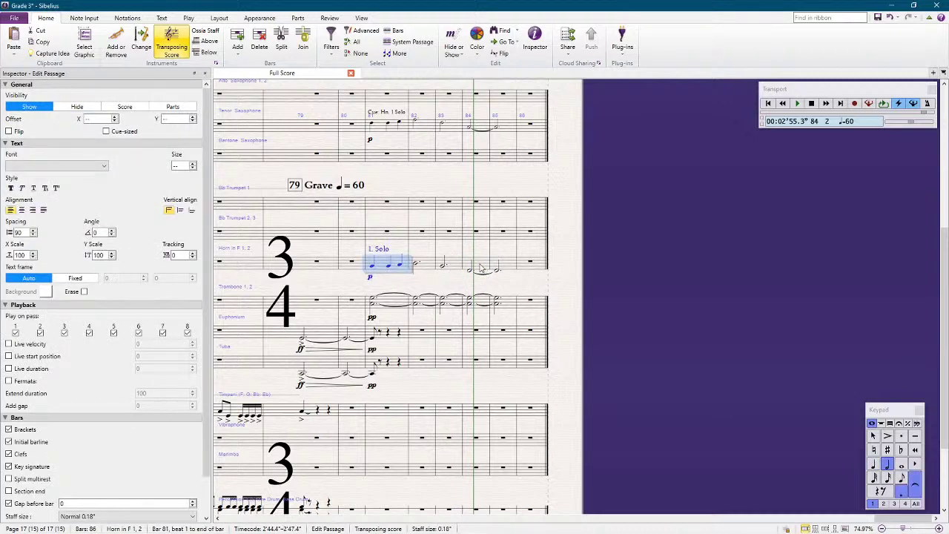
left_click(480, 268, "alt")
scroll(465, 290, "up", 2)
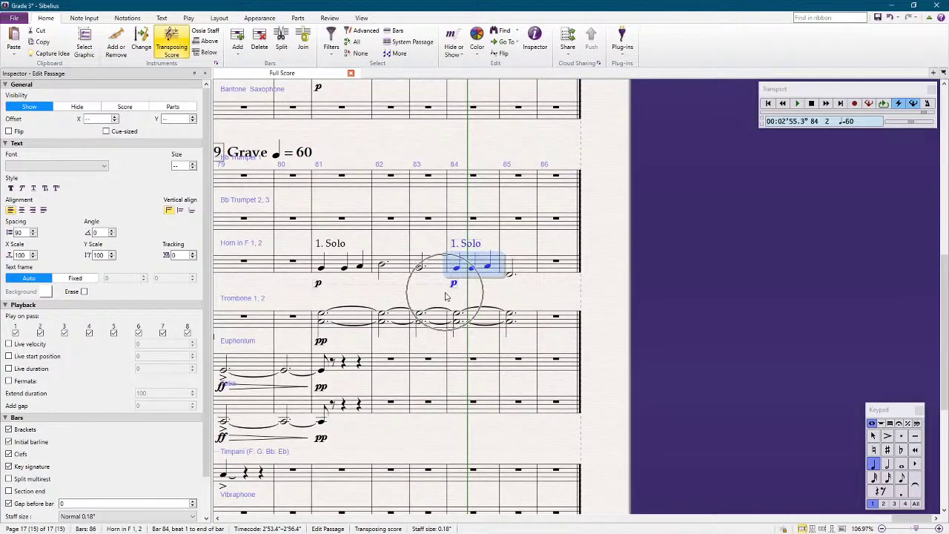
left_click_drag(454, 291, 452, 341)
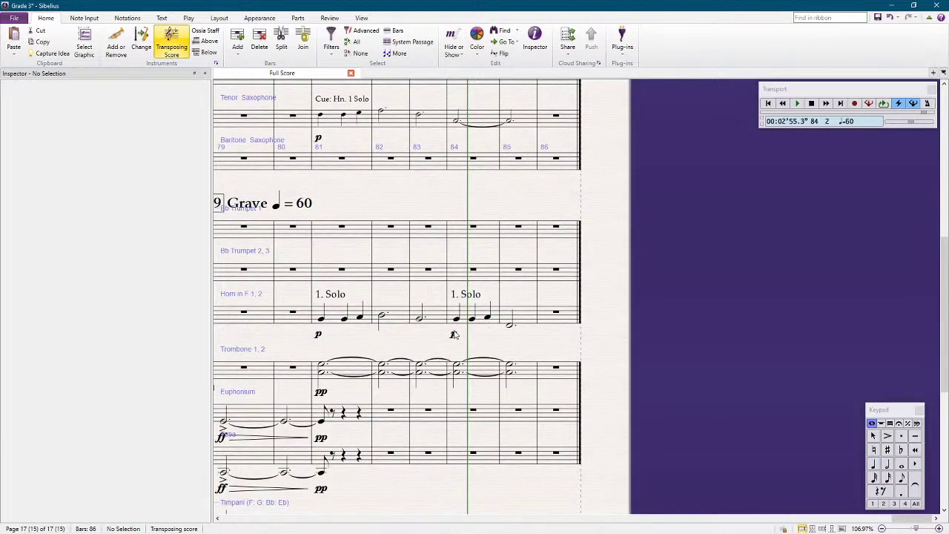
Step: Remove the copied "1. Solo" text and p from the horn's bar 84, and lower the bar's second note by one step
left_click(456, 320)
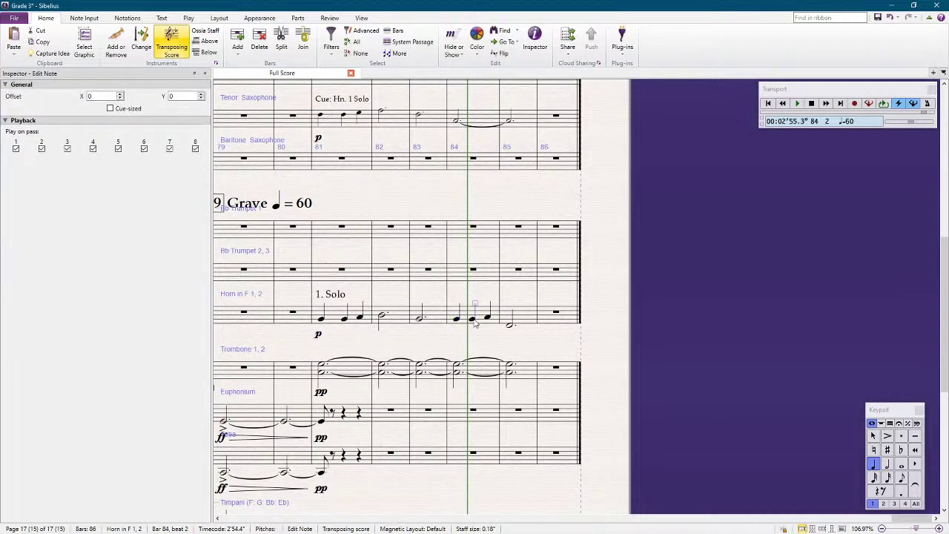
left_click(473, 321)
left_click(487, 319)
left_click(487, 322)
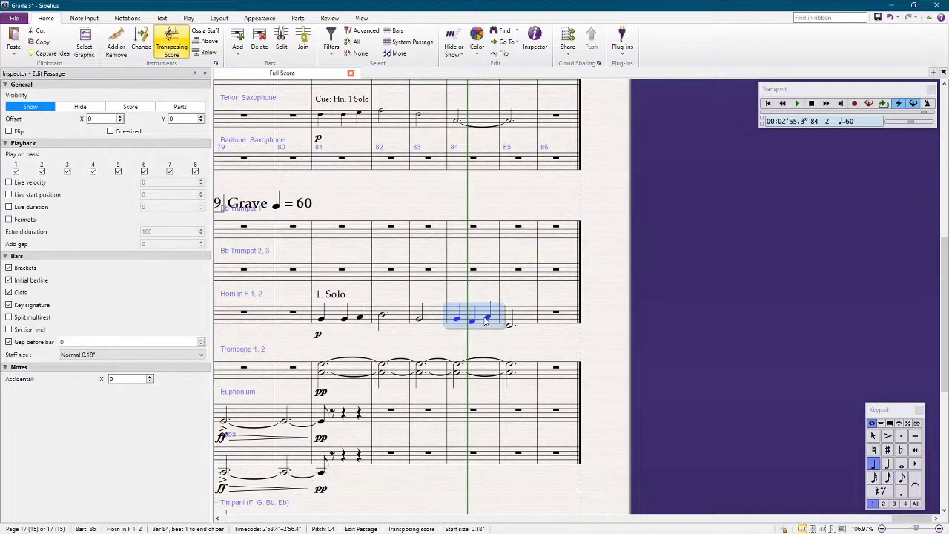
left_click(488, 319)
key("Right")
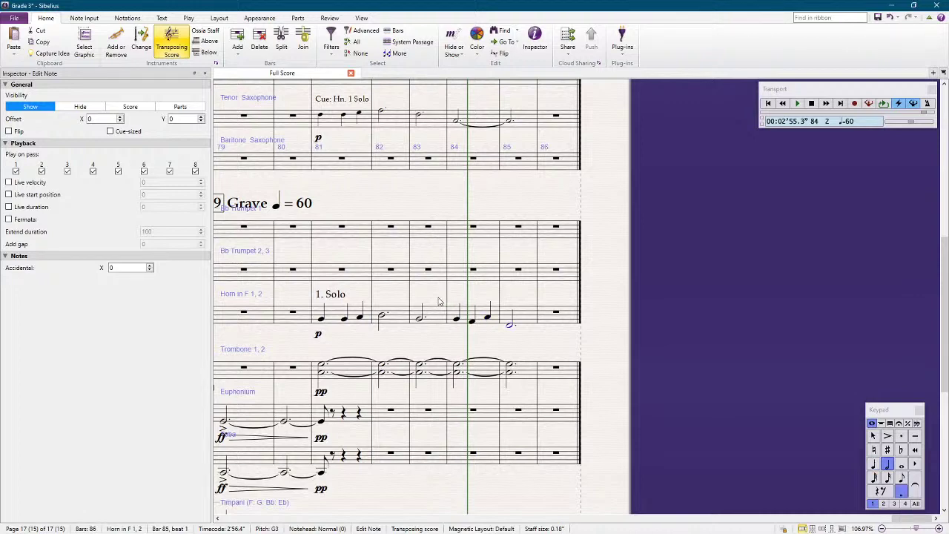
Step: Set the Grave tempo marking at bar 79 to quarter note = 72
scroll(438, 302, "up", 5)
scroll(356, 240, "left", 5)
left_click(695, 196)
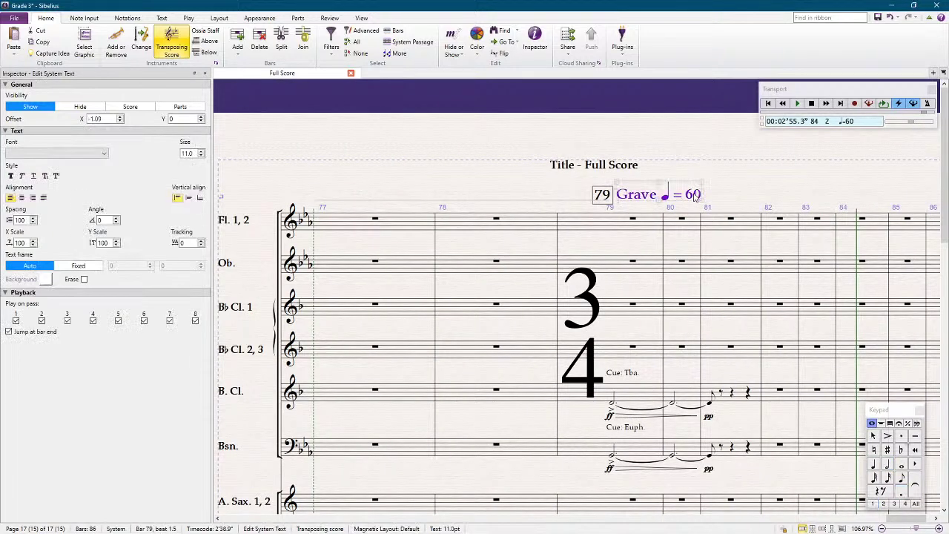
double_click(695, 196)
double_click(694, 195)
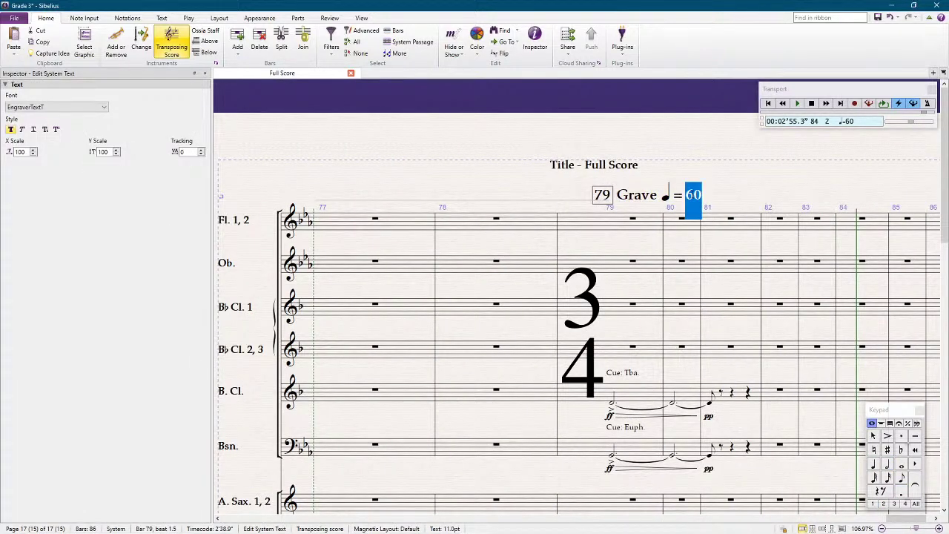
type("72")
left_click(712, 166)
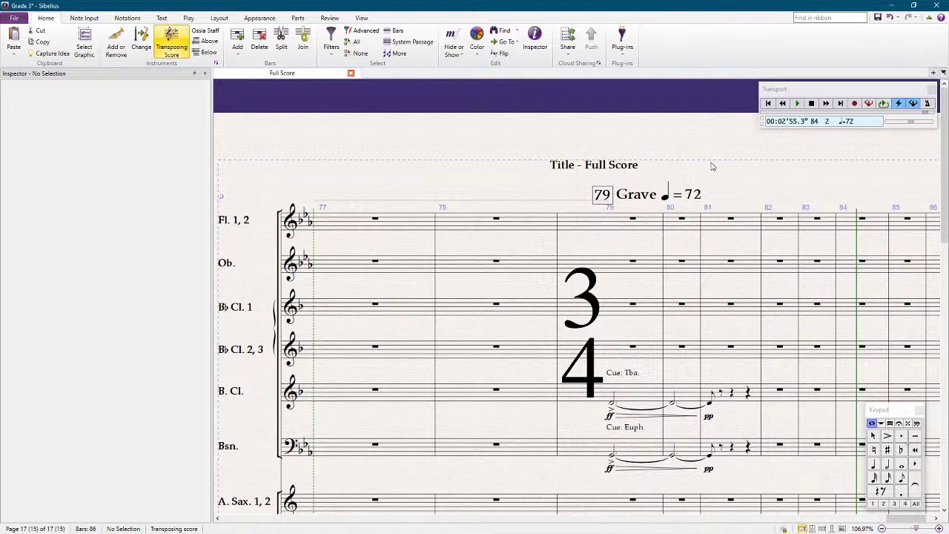
scroll(709, 181, "down", 10)
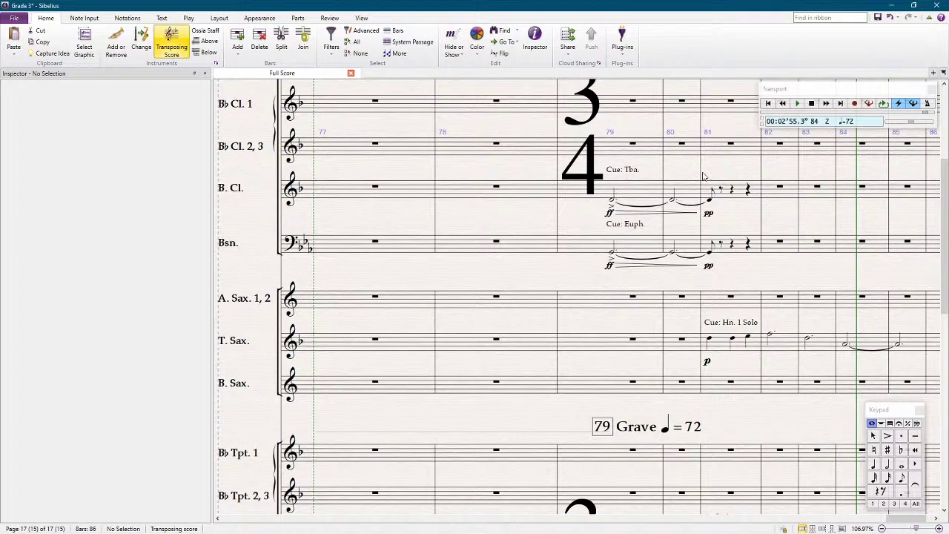
Step: Review the Grave ending across all staves and play it back through bar 85
scroll(705, 178, "down", 3)
scroll(705, 178, "up", 5)
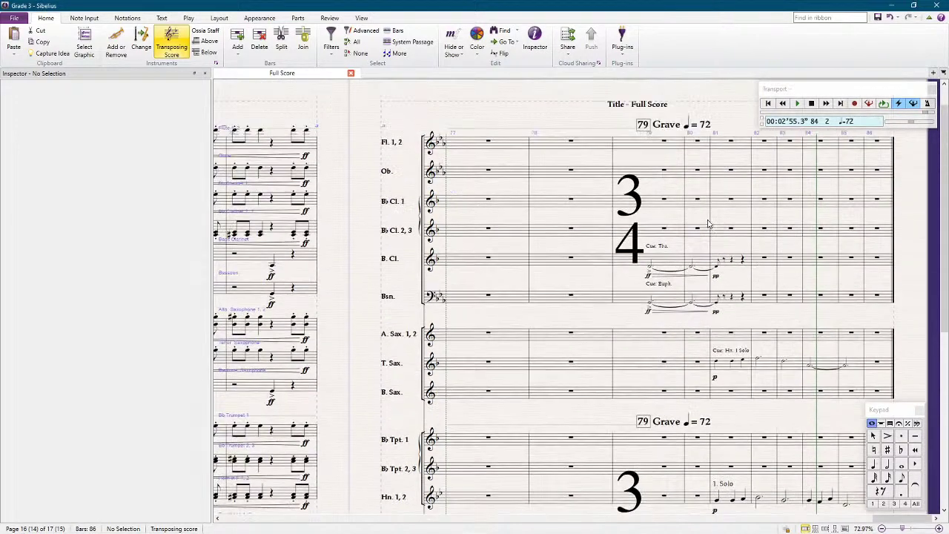
left_click_drag(720, 134, 600, 133)
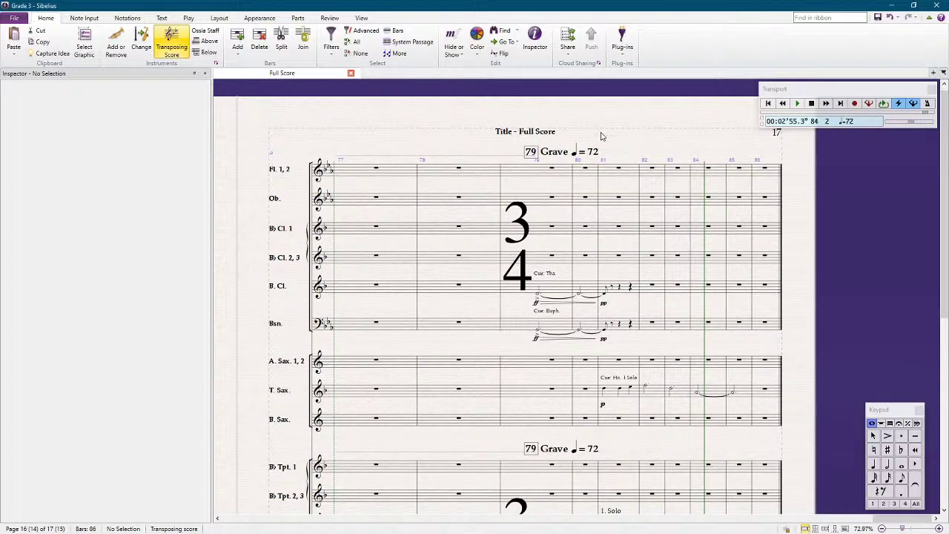
scroll(602, 139, "down", 8)
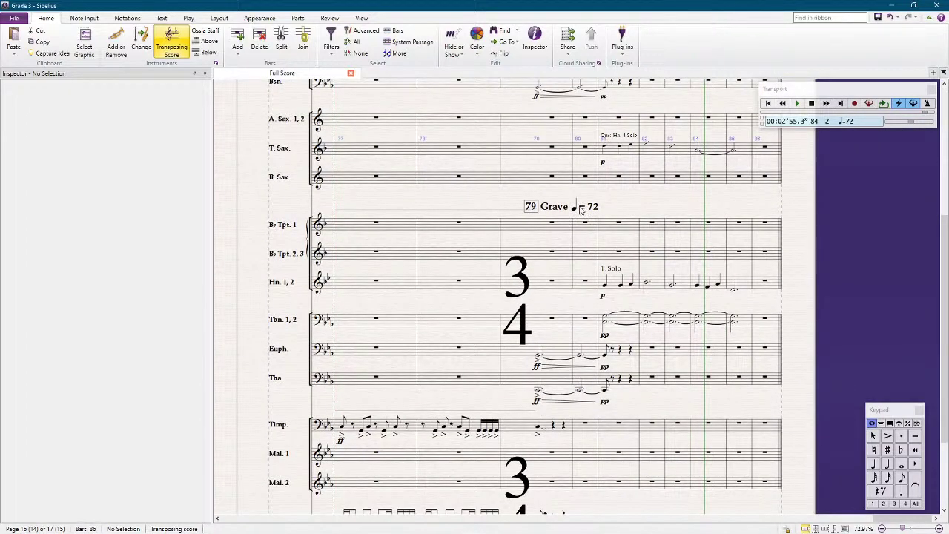
scroll(584, 212, "left", 3)
key("space")
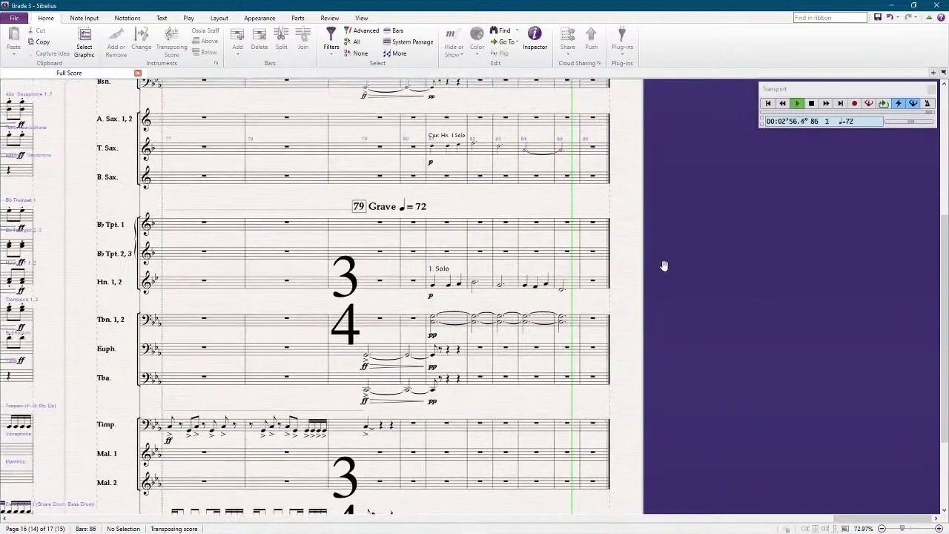
key("space")
Step: Copy the horn's bar 84 into the tenor saxophone's bar 84 and make the copied notes cue-sized
scroll(720, 275, "up", 4)
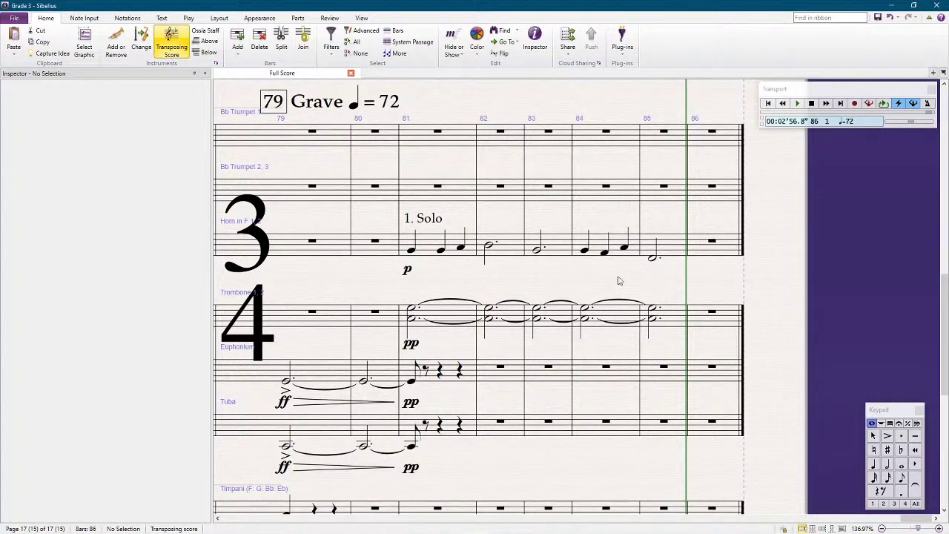
left_click(618, 254)
scroll(611, 255, "up", 3)
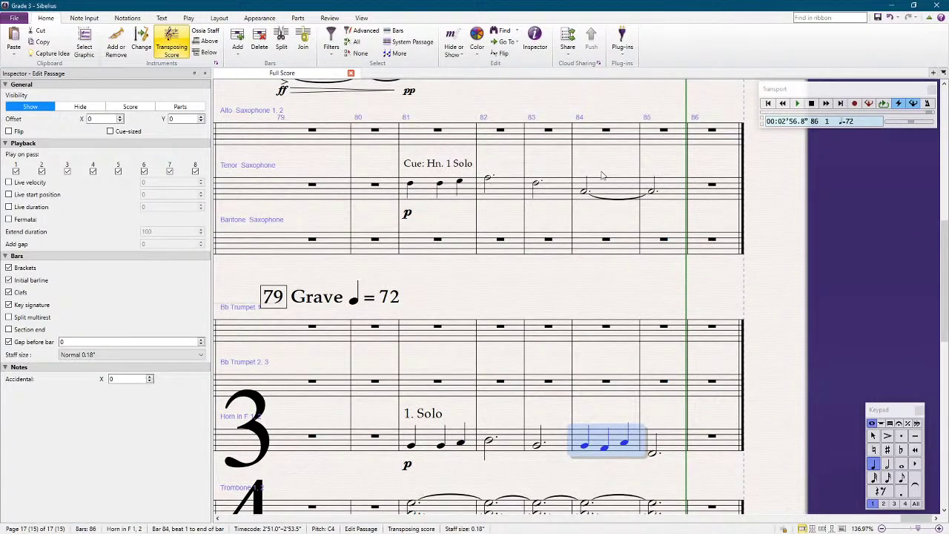
left_click(582, 192, "alt")
left_click(119, 131)
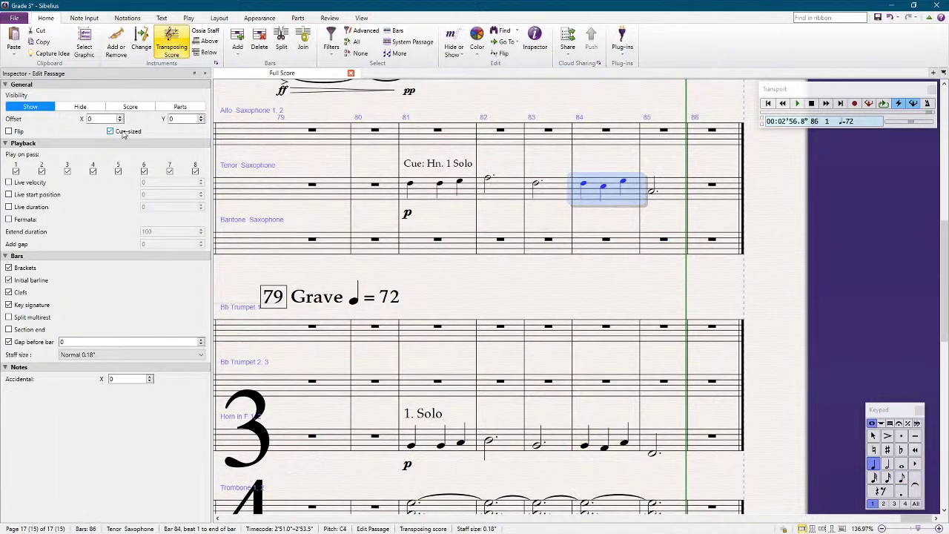
Step: Hide the redundant second-voice quarter rests in bar 79 of both percussion staves
scroll(632, 291, "down", 3)
scroll(627, 295, "down", 2)
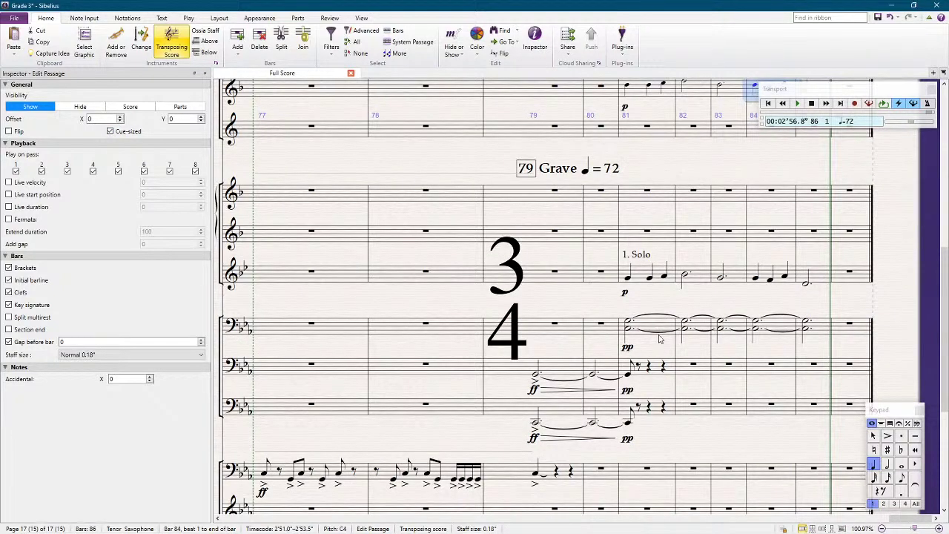
scroll(657, 342, "up", 4)
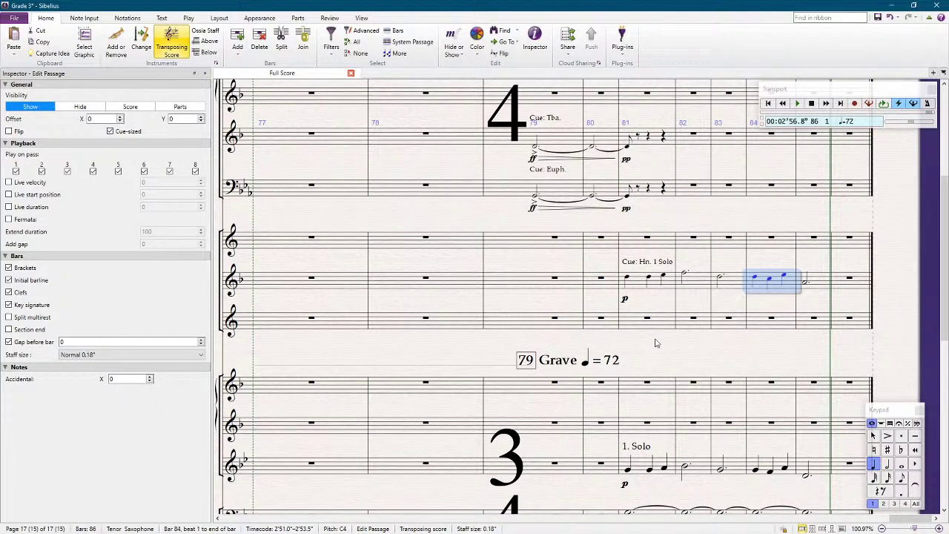
scroll(656, 342, "down", 6)
scroll(651, 345, "down", 2)
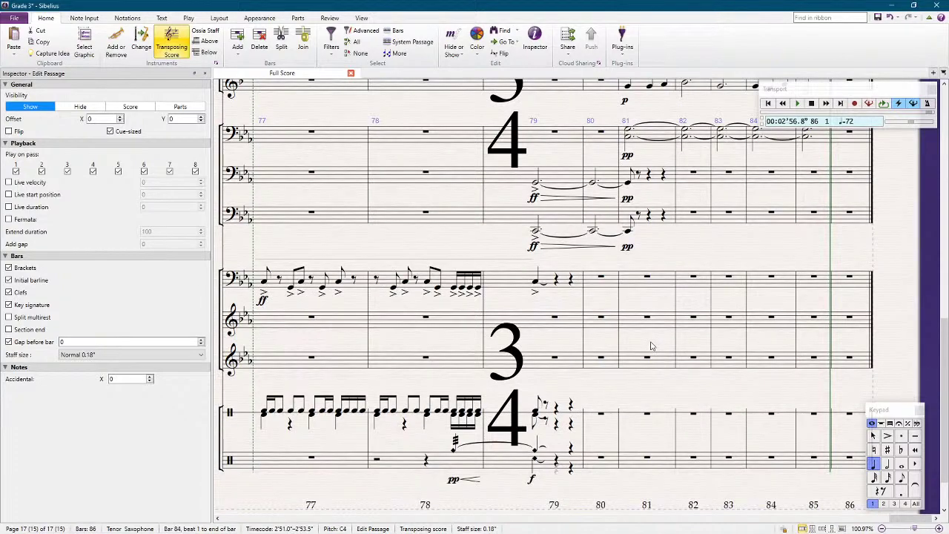
scroll(651, 345, "up", 2)
scroll(651, 345, "down", 3)
left_click(571, 378)
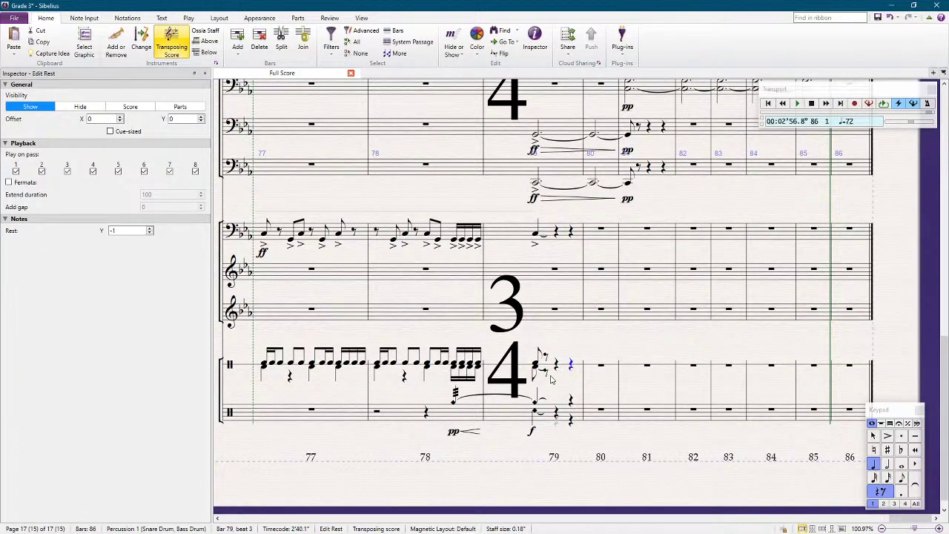
left_click(570, 426)
key("ctrl+shift+h")
key("Left")
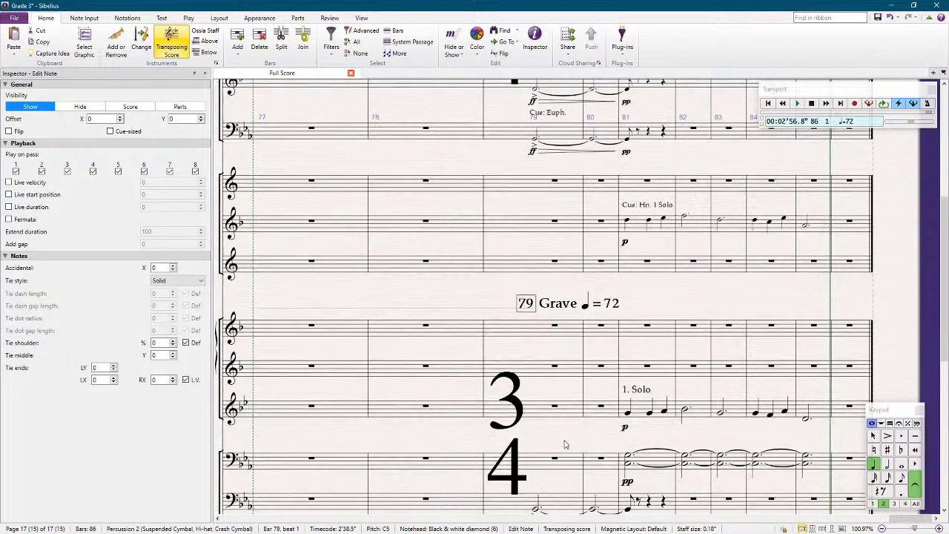
Step: Align the 79 rehearsal mark with the barline before bar 79 and move the Grave tempo text beside it, to an X offset of -8.72
left_click(528, 135)
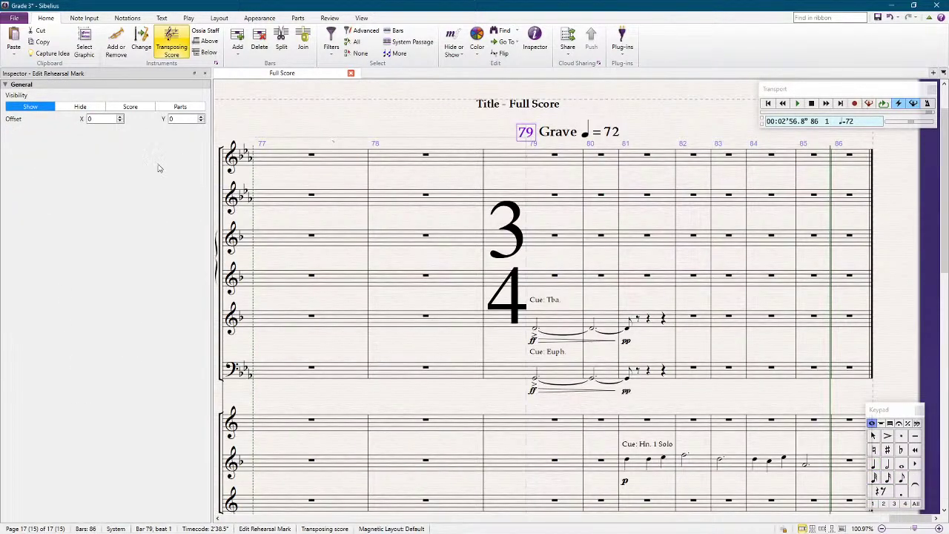
double_click(93, 118)
key("Down")
key("Down")
key("Down")
key("Down")
key("Down")
key("Down")
key("Down")
key("Down")
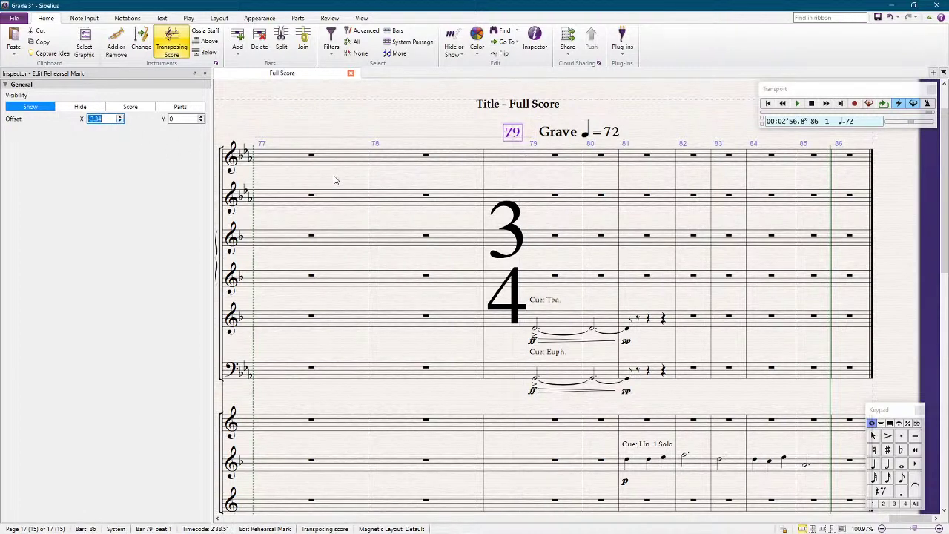
key("Down")
key("Down")
key("Down")
key("Down")
key("Down")
key("Down")
key("Down")
key("Down")
key("Down")
key("Down")
key("Down")
key("Down")
key("Down")
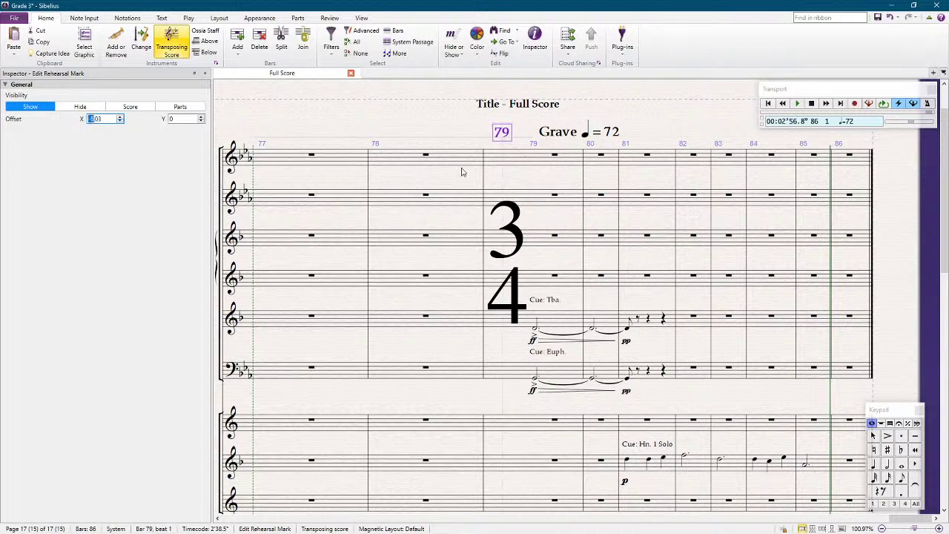
key("Down")
key("Down")
key("Down")
key("Down")
key("Down")
key("Down")
key("Down")
key("Down")
key("Down")
key("Down")
key("Down")
key("Down")
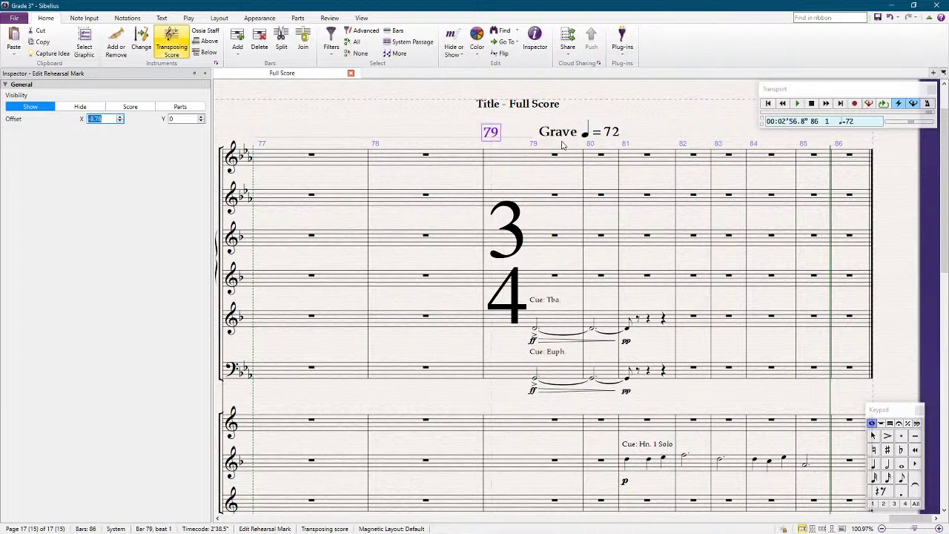
key("Down")
key("Down")
key("Down")
left_click_drag(565, 141, 530, 141)
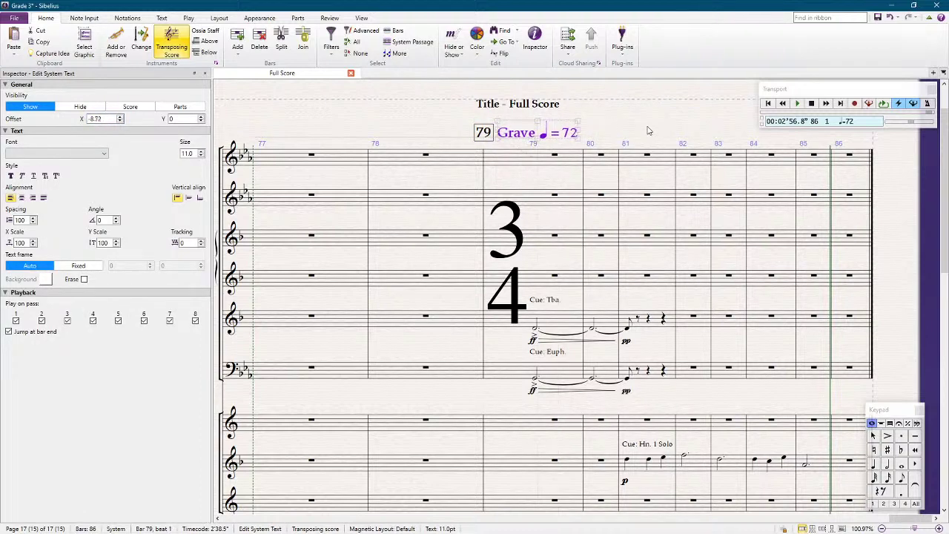
left_click(647, 131)
Step: Remove the trombone ties leading out of bars 82 and 84, and add a tenuto to the bar 83 chord
scroll(667, 296, "down", 4)
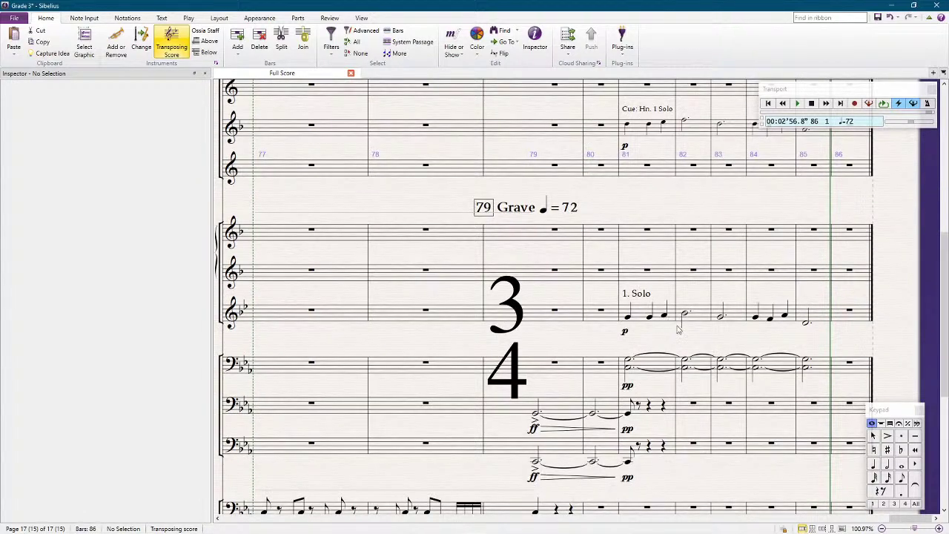
left_click(700, 368)
scroll(699, 370, "down", 8)
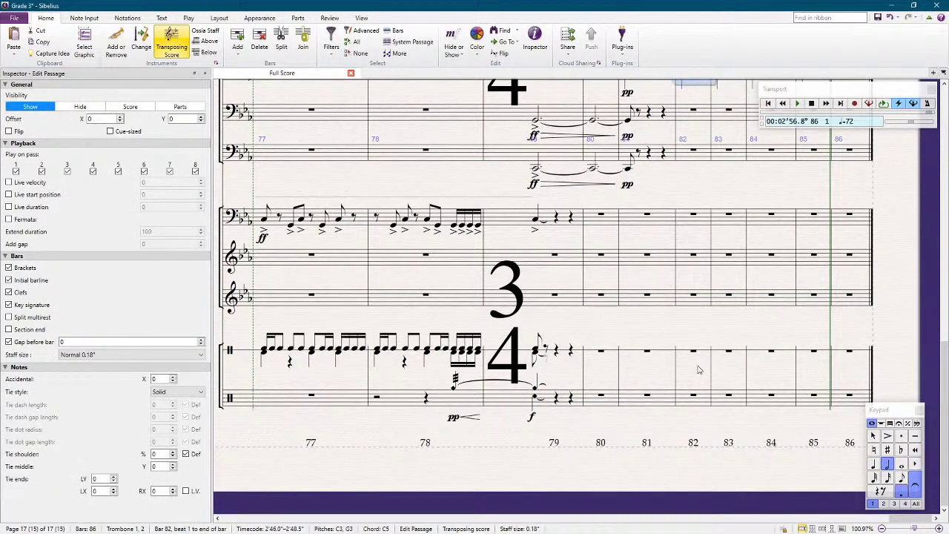
scroll(697, 369, "up", 4)
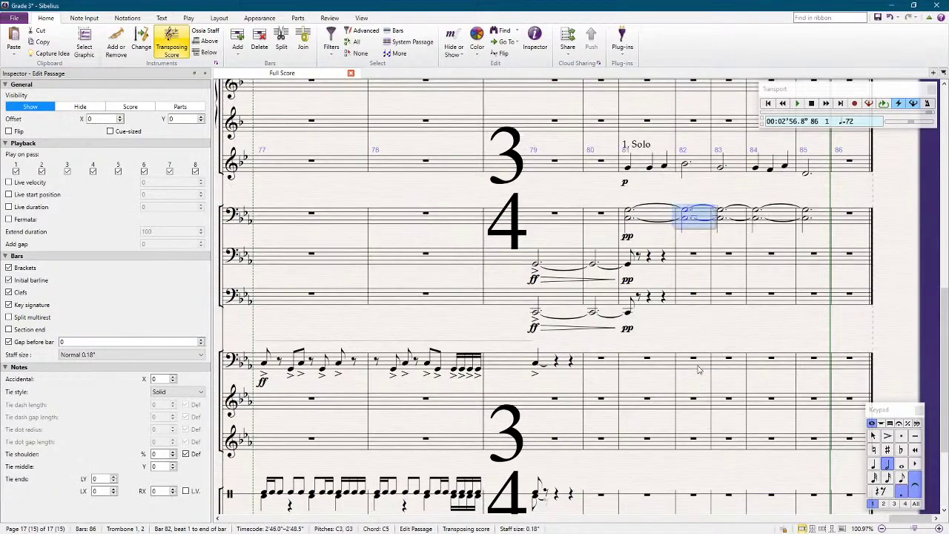
left_click(731, 215)
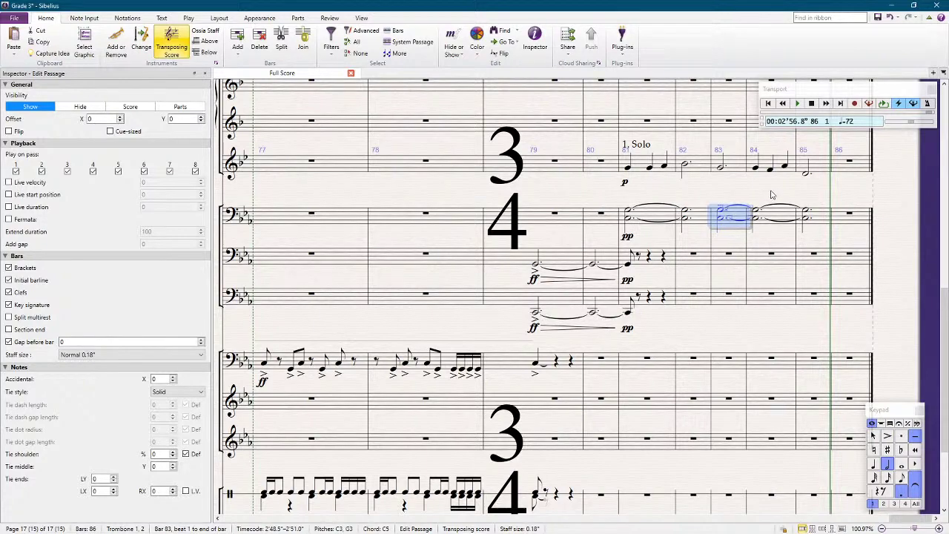
scroll(771, 194, "right", 3)
Step: Repeat the trombones' bar 85 chord into bar 86 and tie the two chords together
left_click(631, 213)
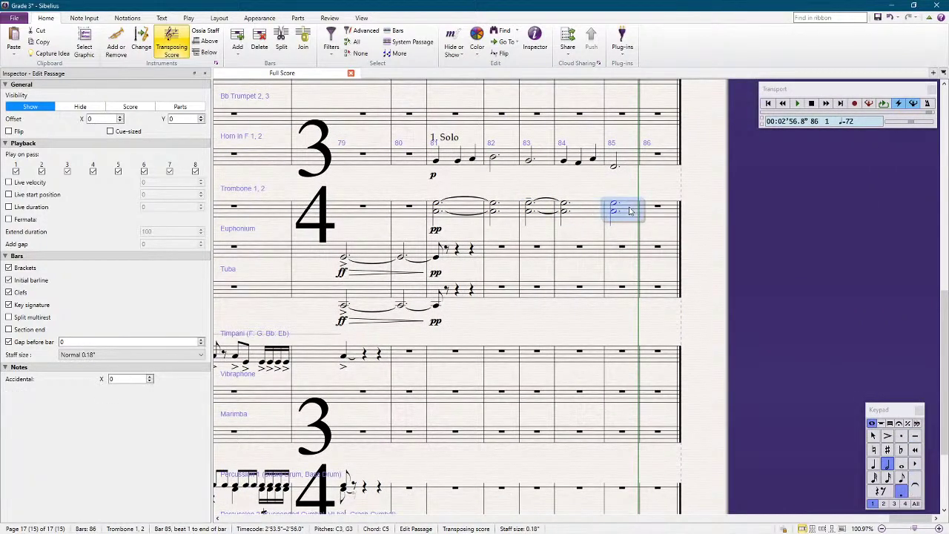
double_click(629, 212)
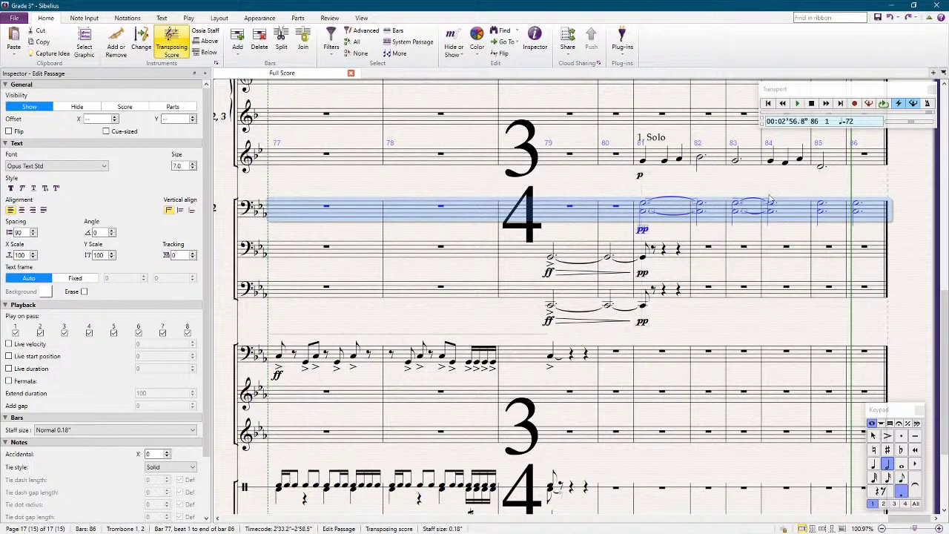
scroll(772, 199, "left", 3)
key("Escape")
left_click(821, 210)
key("Return")
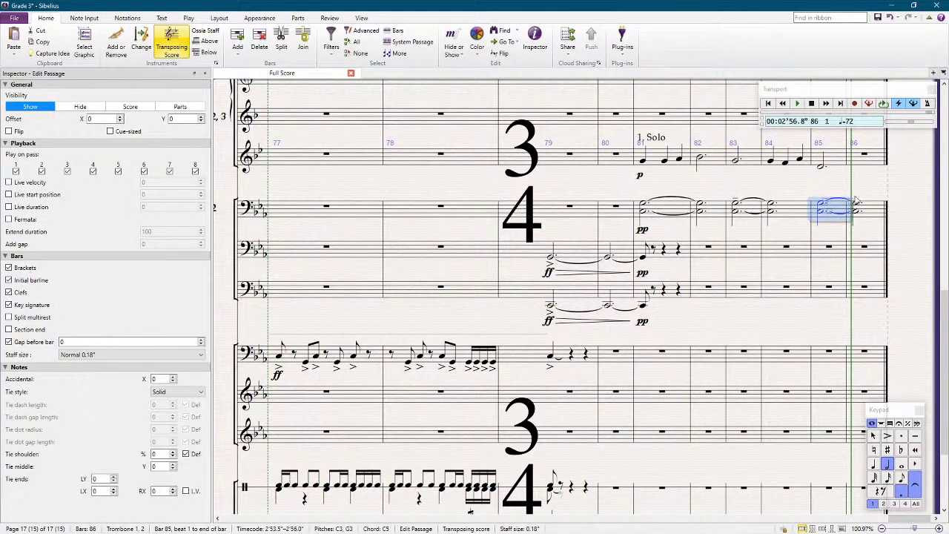
key("Escape")
scroll(890, 194, "right", 2)
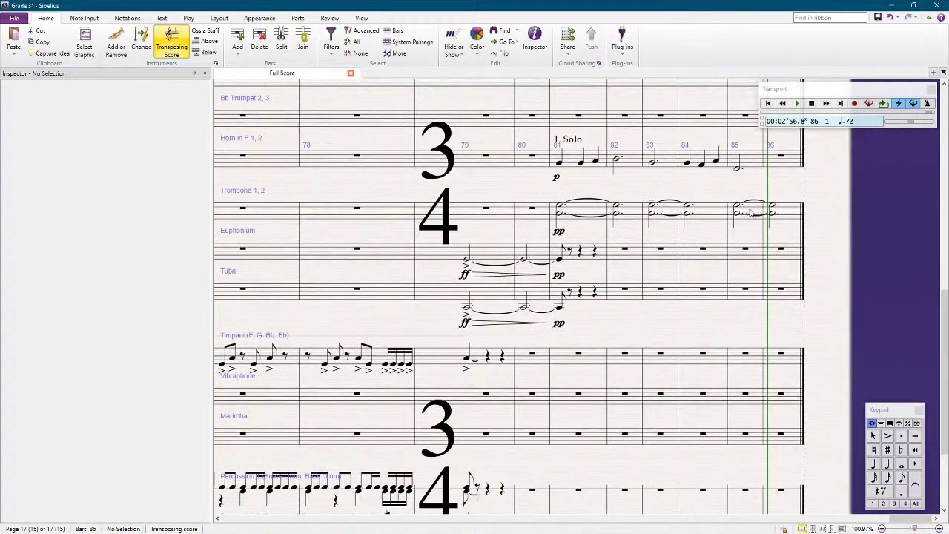
Step: Add tenuto marks to the trombone chords in bars 85 and 81
left_click(747, 213)
key("KP_Divide")
key("KP_Divide")
key("KP_Subtract")
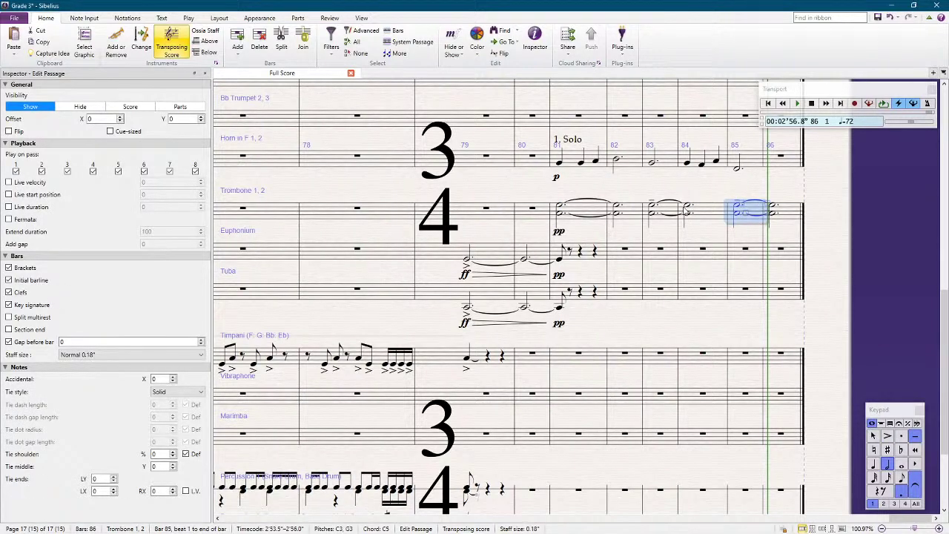
left_click(588, 220)
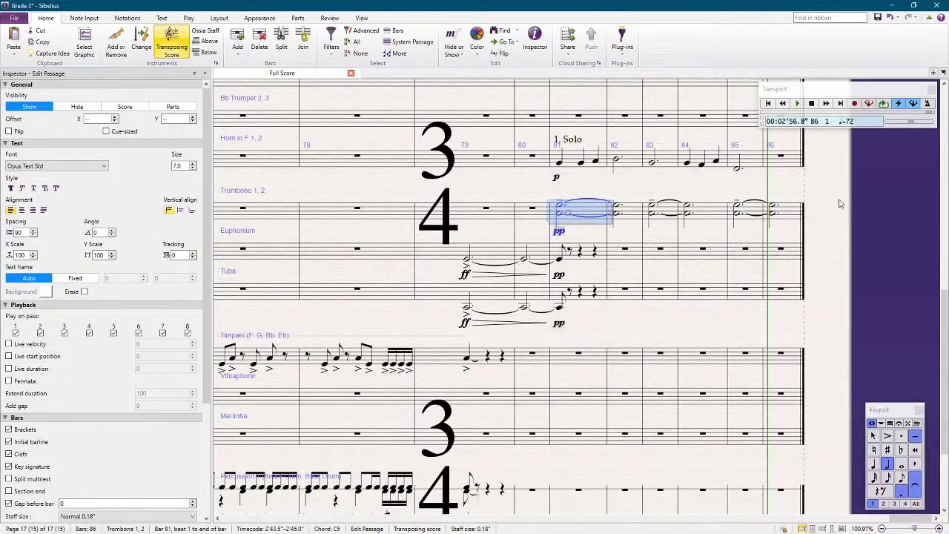
key("Escape")
Step: Repeat the horn's bar 85 dotted half note into bar 86 and tie the two notes
scroll(861, 224, "right", 4)
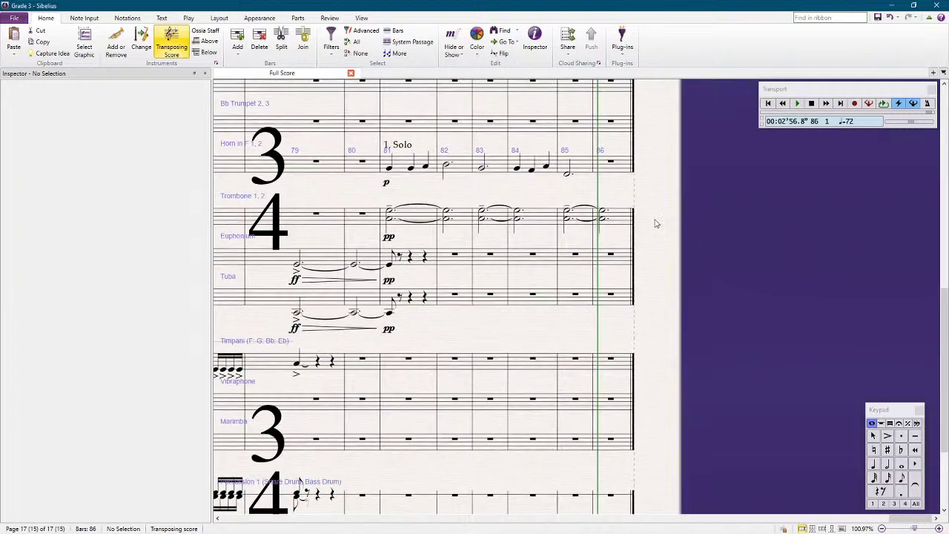
left_click(584, 173)
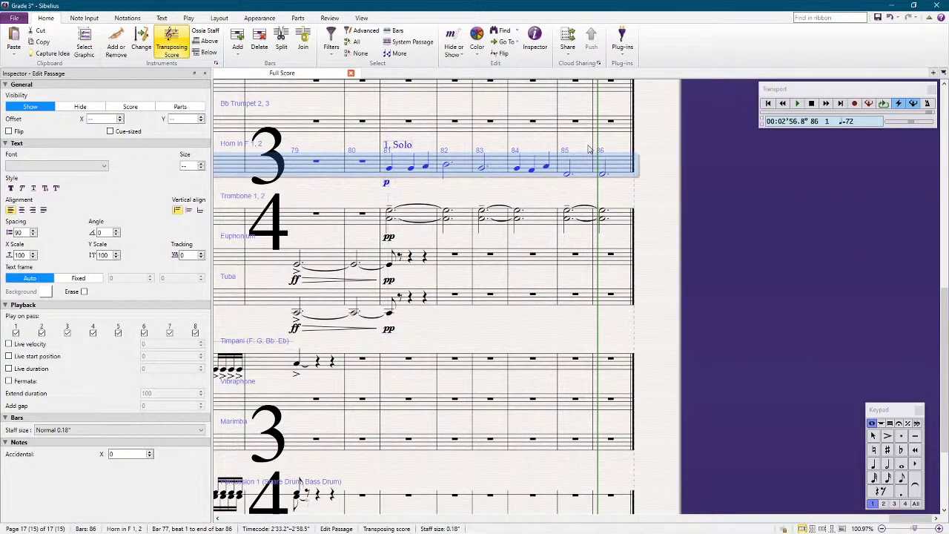
key("r")
left_click(584, 172)
key("Return")
key("Escape")
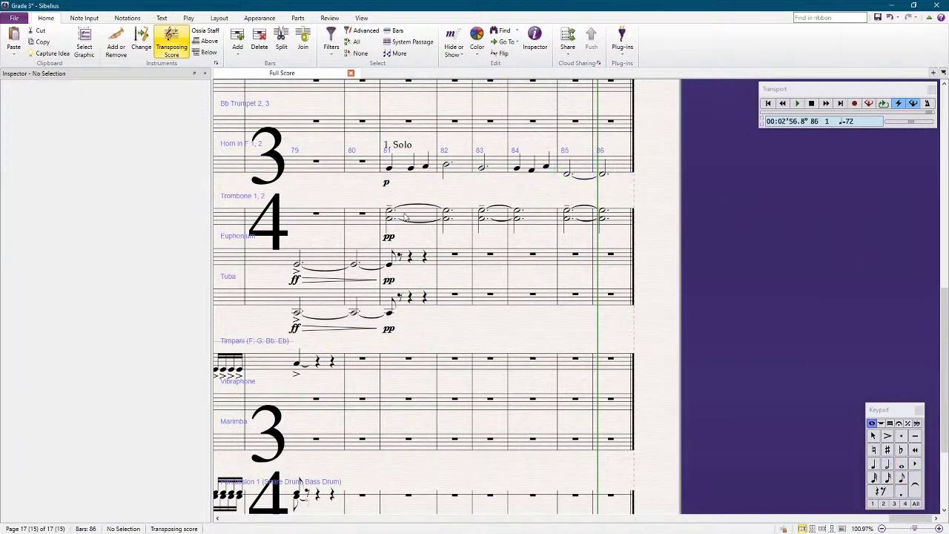
Step: Shorten the horn note and trombone chord in bar 86 to half notes followed by quarter rests
left_click(399, 168)
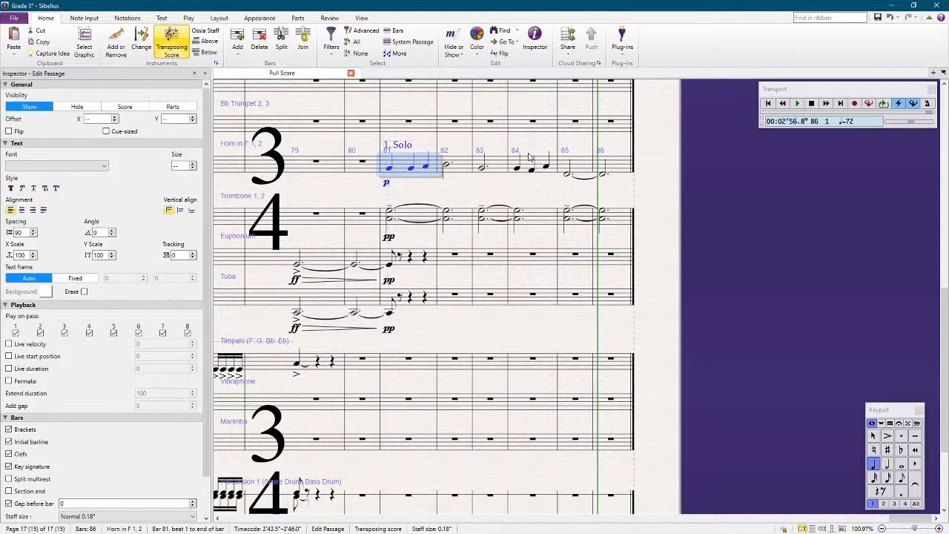
left_click(610, 163)
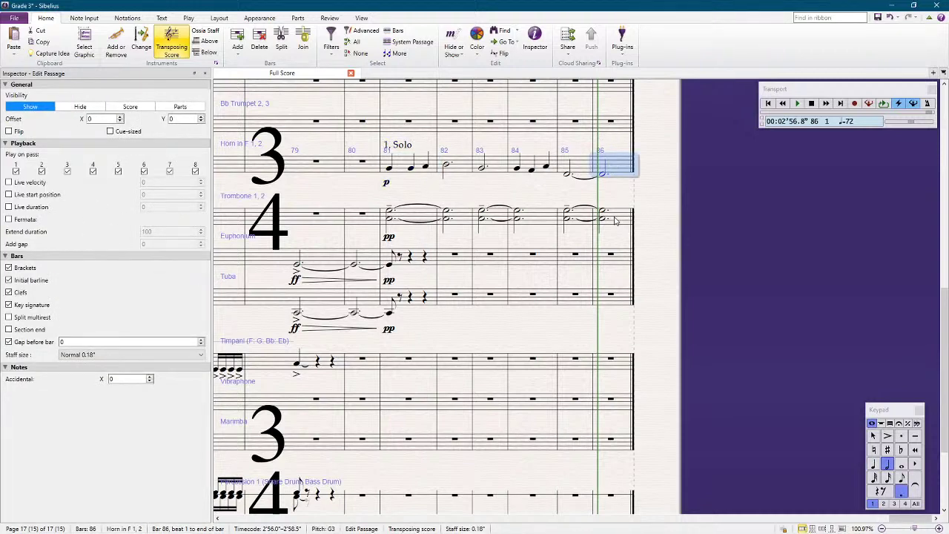
left_click(614, 220, "shift")
key("period")
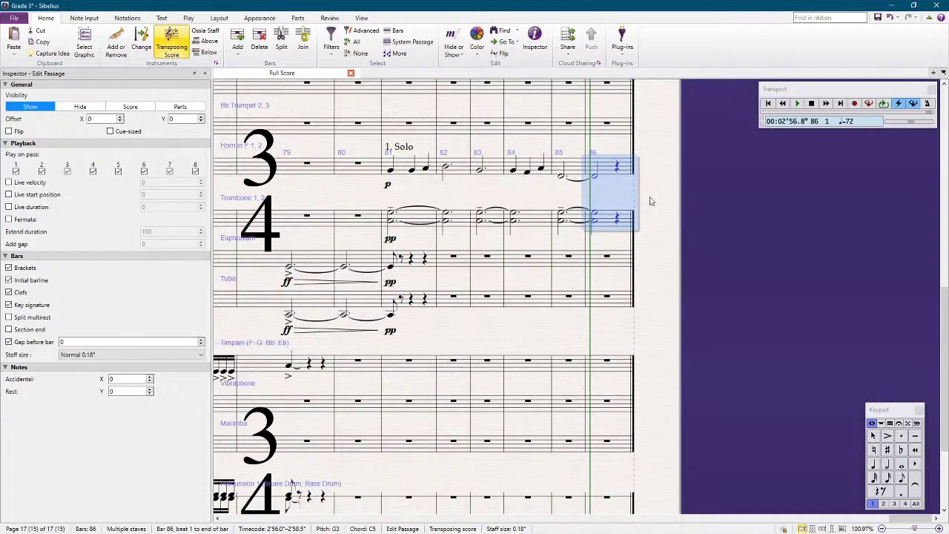
key("Escape")
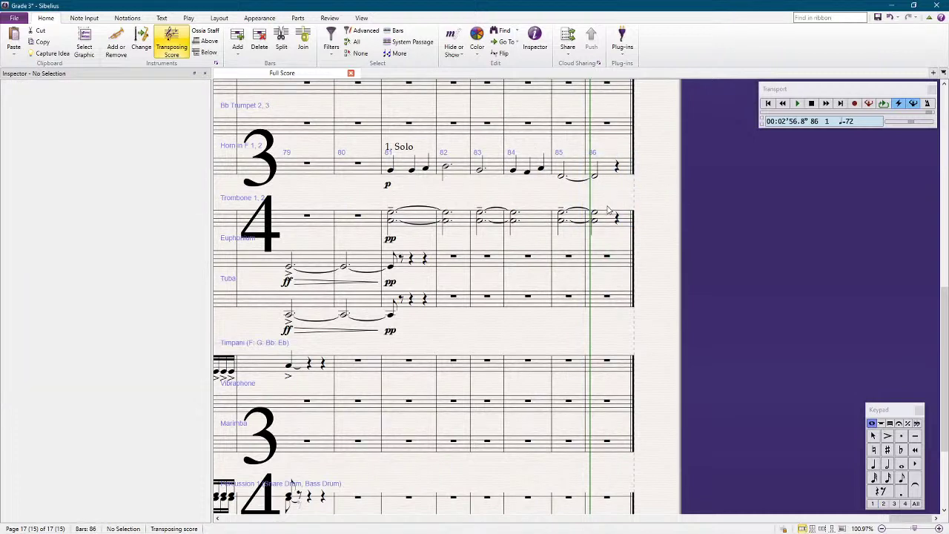
scroll(597, 206, "up", 3)
scroll(597, 212, "down", 1)
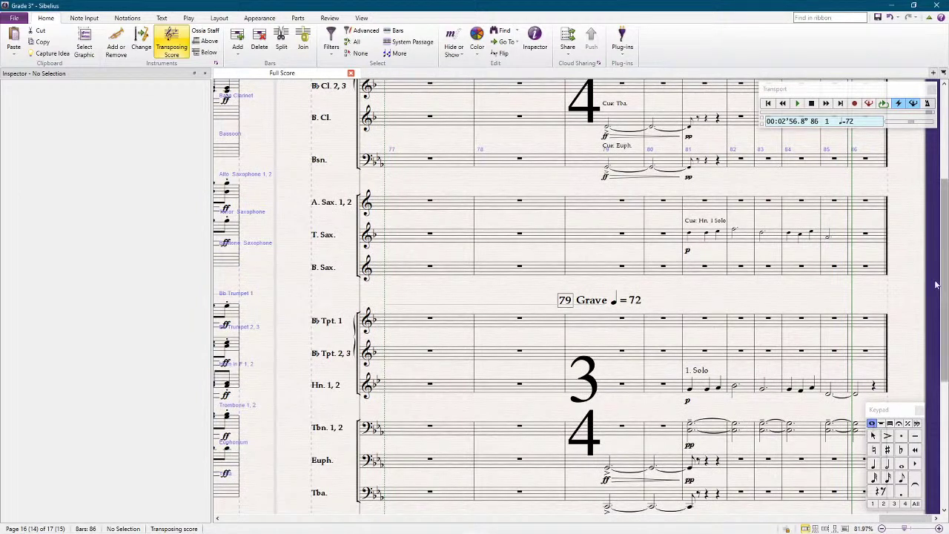
Step: Extend the tenor saxophone's horn cue from bar 85 into bar 86 with a tied half note followed by a quarter rest
left_click(854, 241)
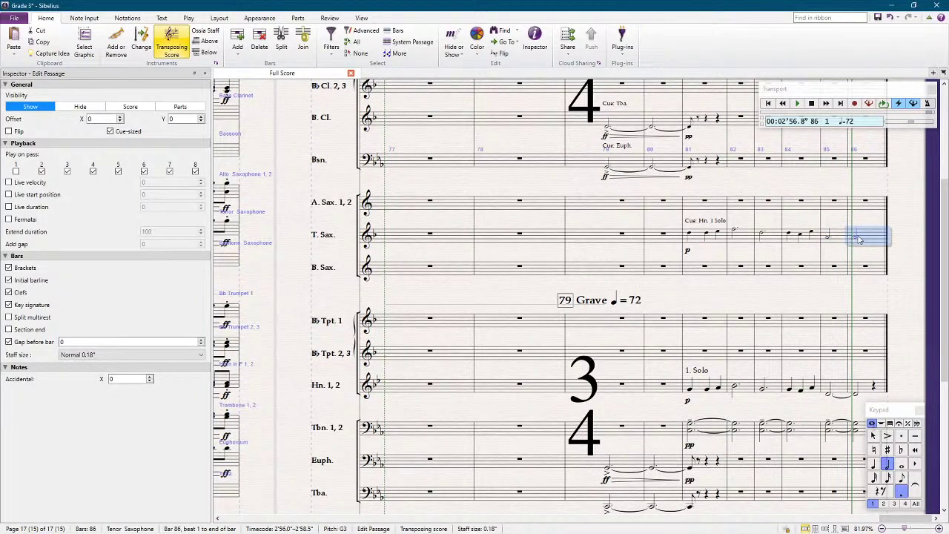
left_click(842, 240)
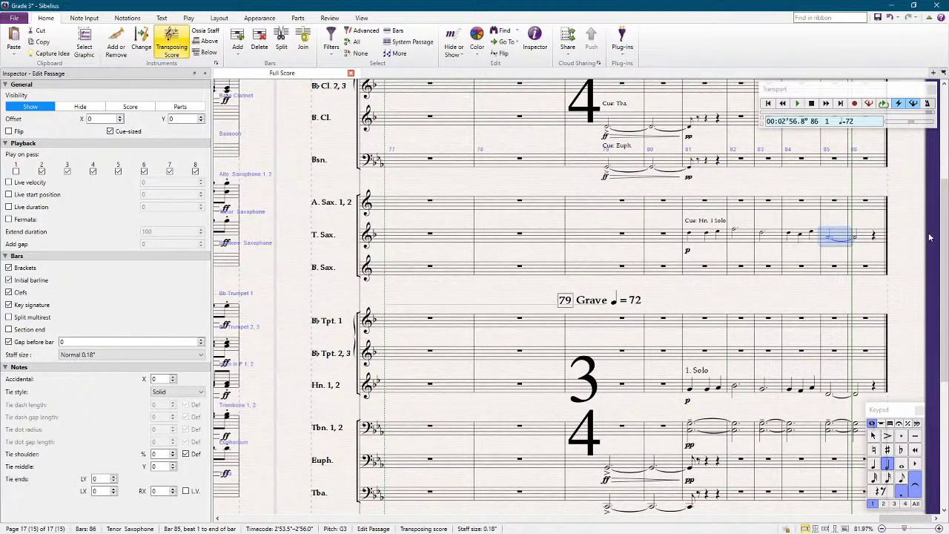
Step: Review the Grave section from bar 79 to bar 86 across the woodwind, brass and percussion staves
left_click_drag(857, 280, 568, 276)
scroll(569, 275, "down", 3)
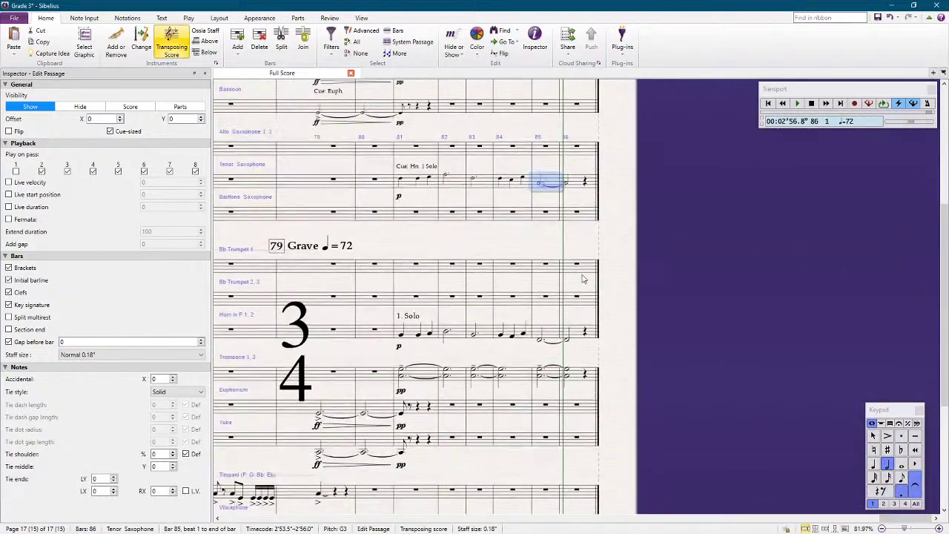
scroll(578, 256, "up", 6)
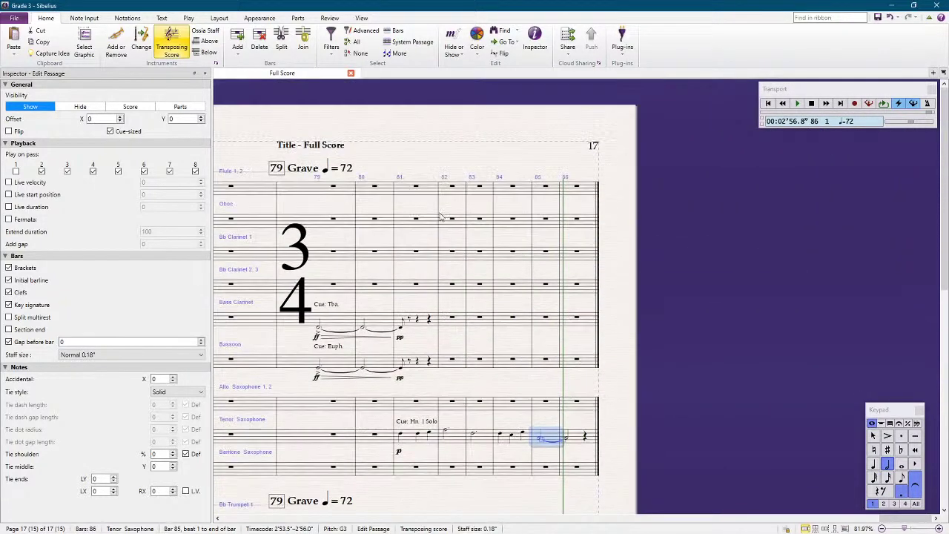
scroll(340, 220, "down", 8)
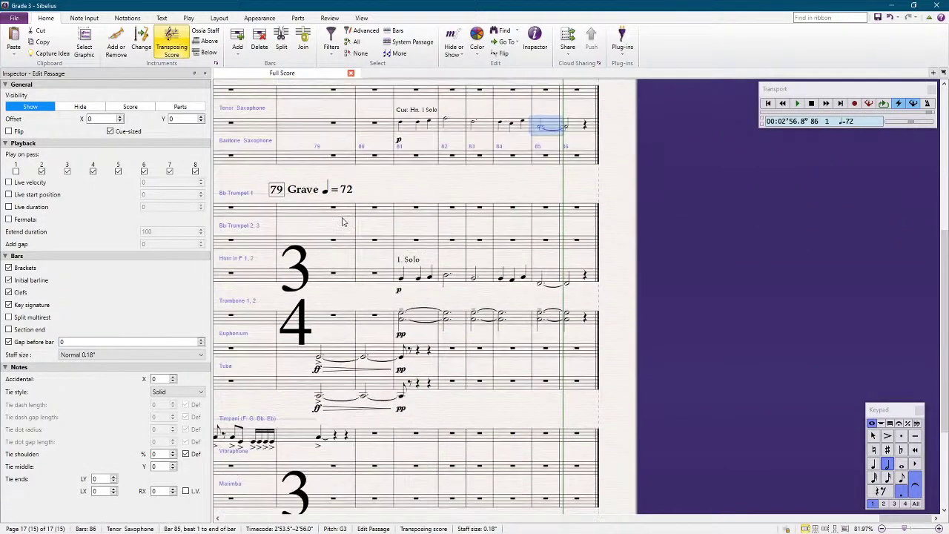
scroll(411, 334, "up", 5)
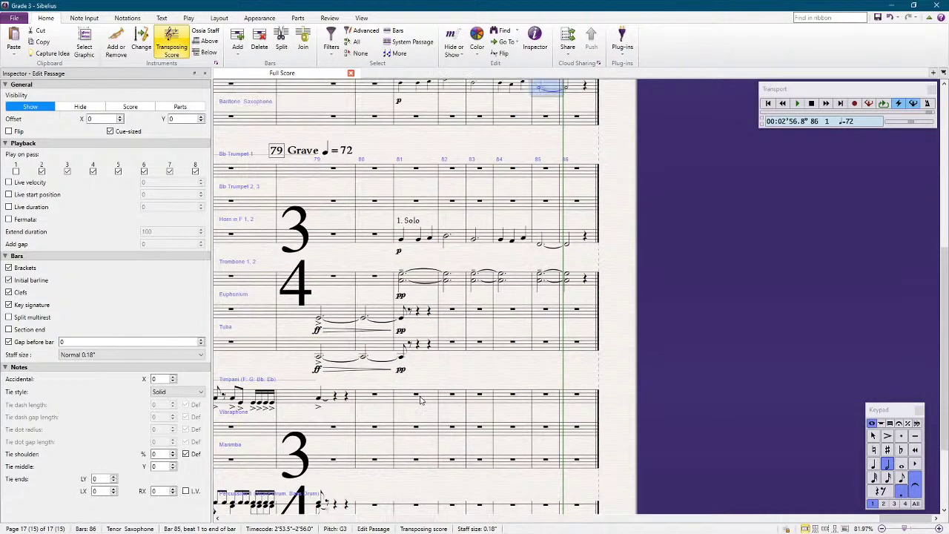
scroll(417, 319, "up", 1)
scroll(417, 319, "down", 3)
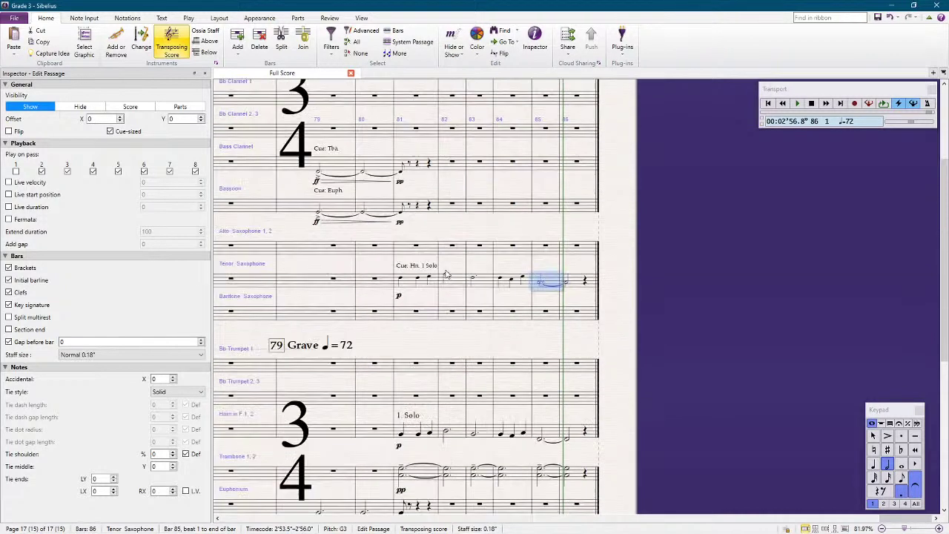
left_click(686, 306)
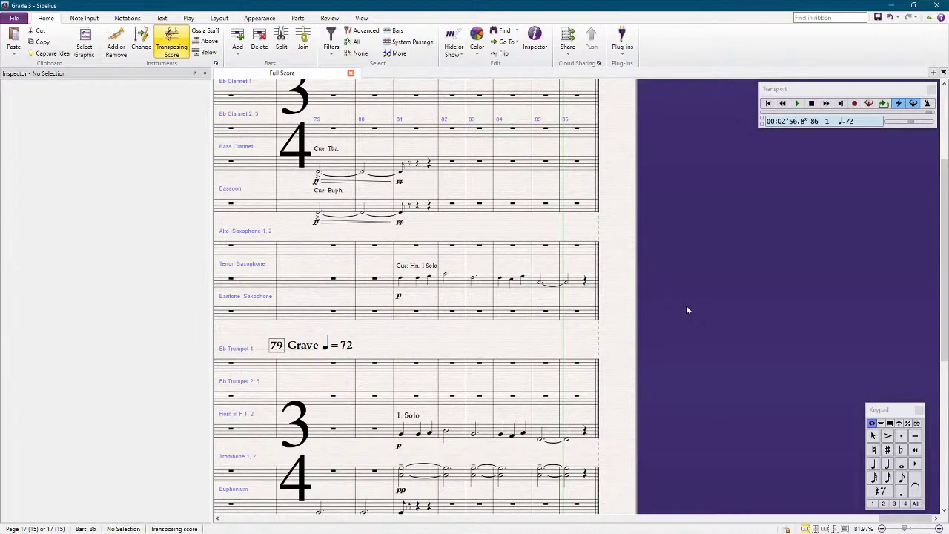
Step: Play back the score from rehearsal mark 66
scroll(692, 285, "down", 2, "ctrl")
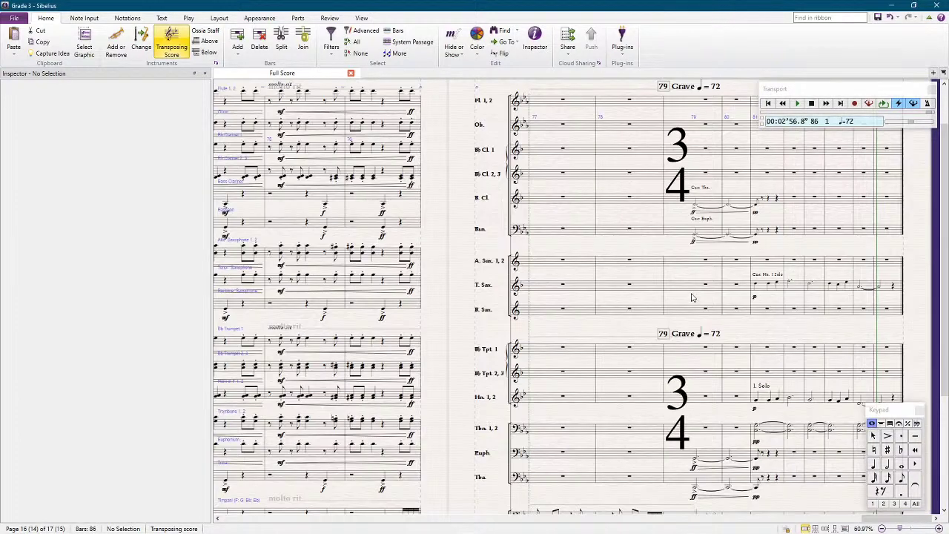
scroll(483, 231, "down", 2, "ctrl")
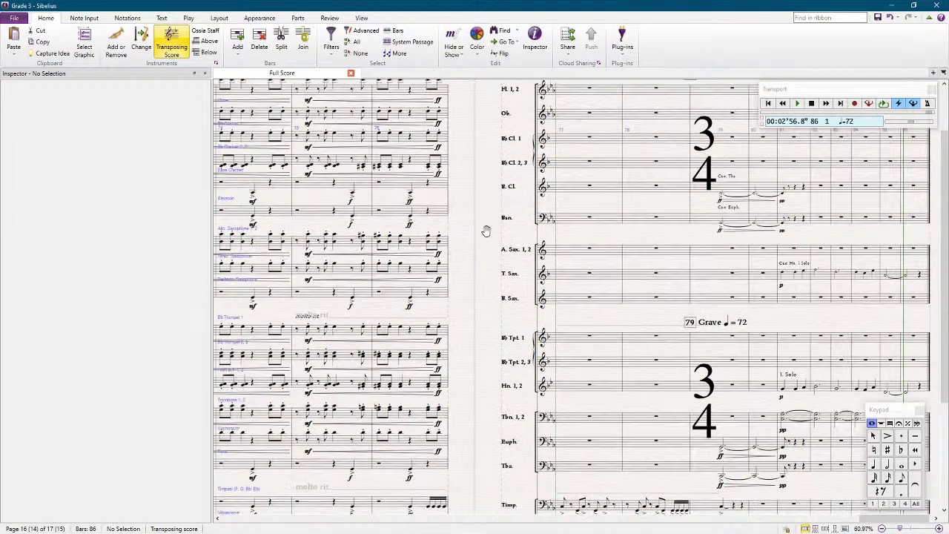
scroll(430, 227, "left", 5)
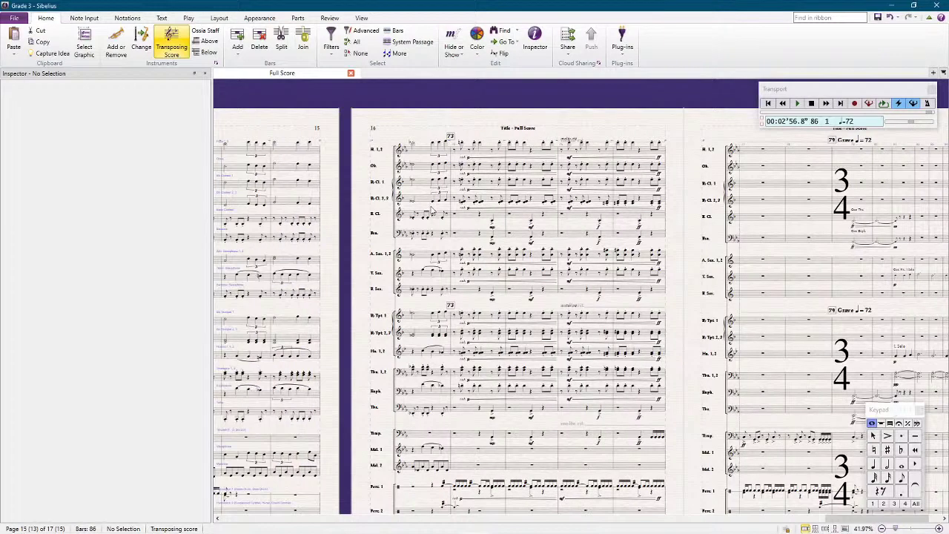
scroll(376, 226, "left", 3)
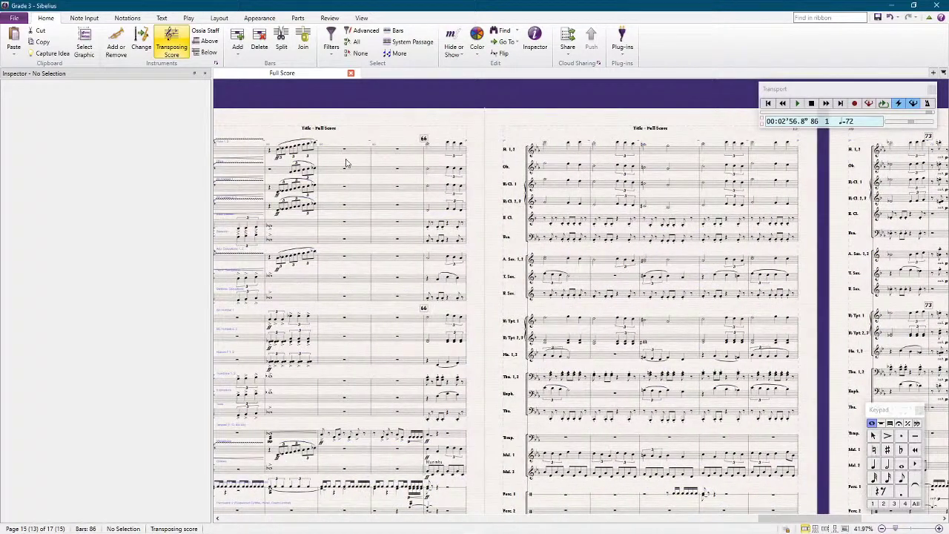
left_click(433, 153)
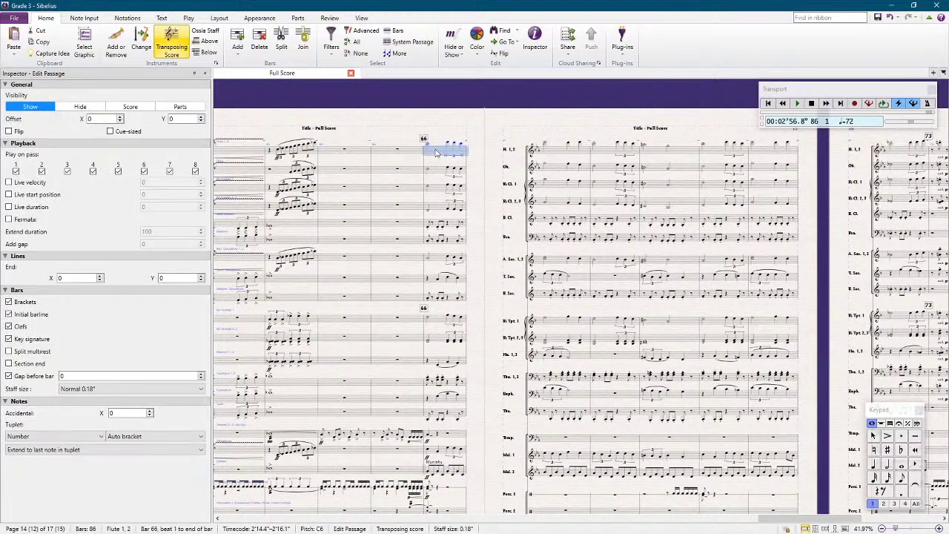
key("Escape")
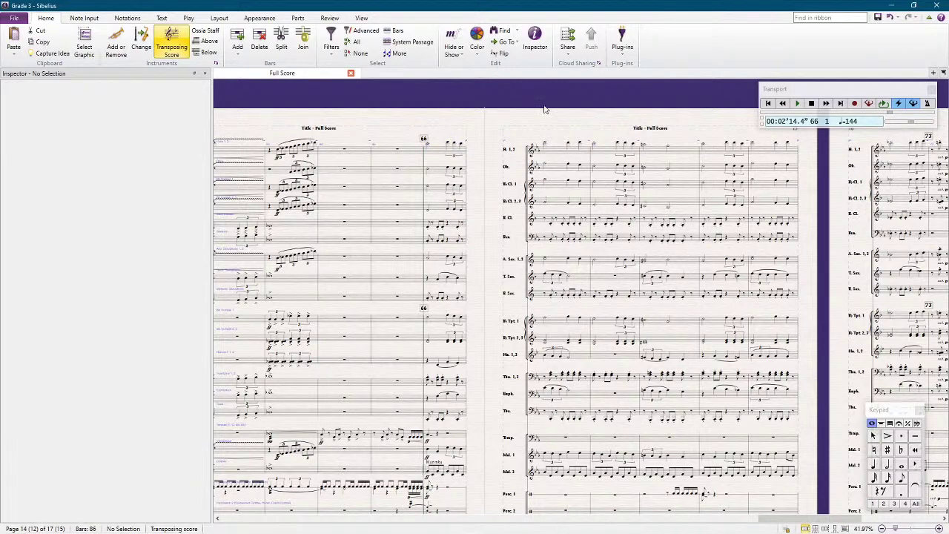
left_click_drag(604, 103, 517, 87)
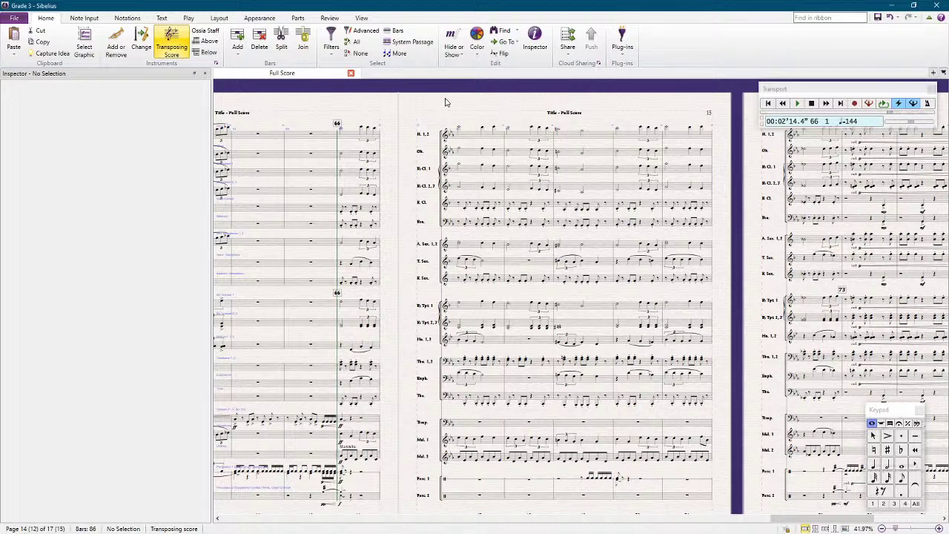
key("space")
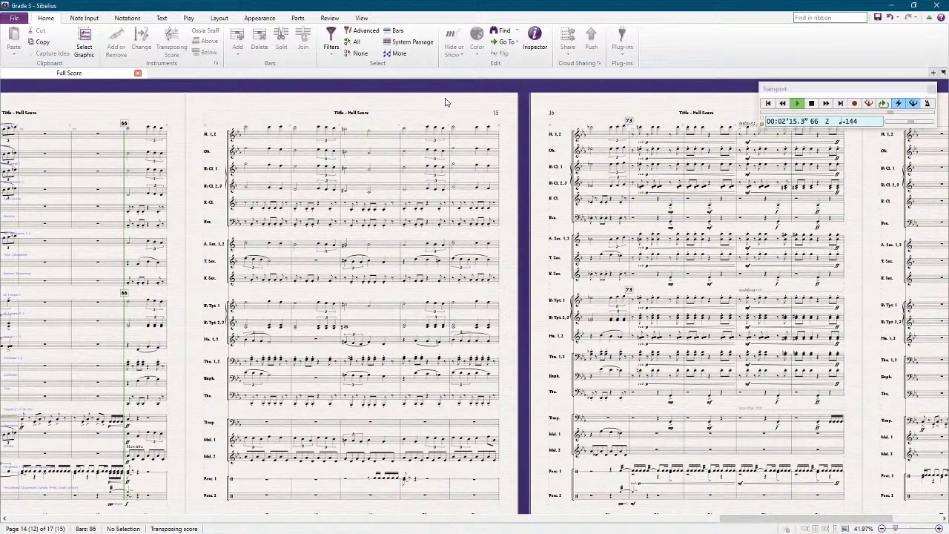